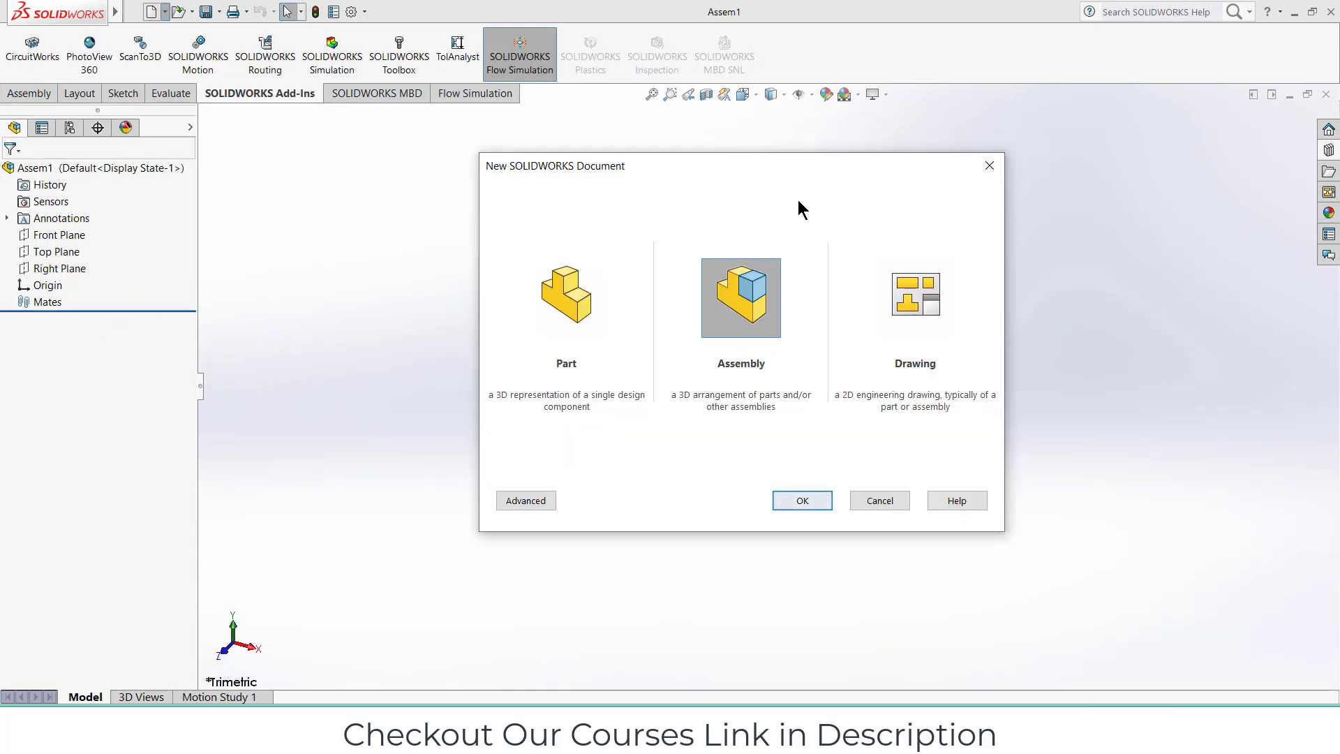
- Create a new assembly, skip inserting an existing component, and add a new part placed on the Top Plane
left_click(801, 501)
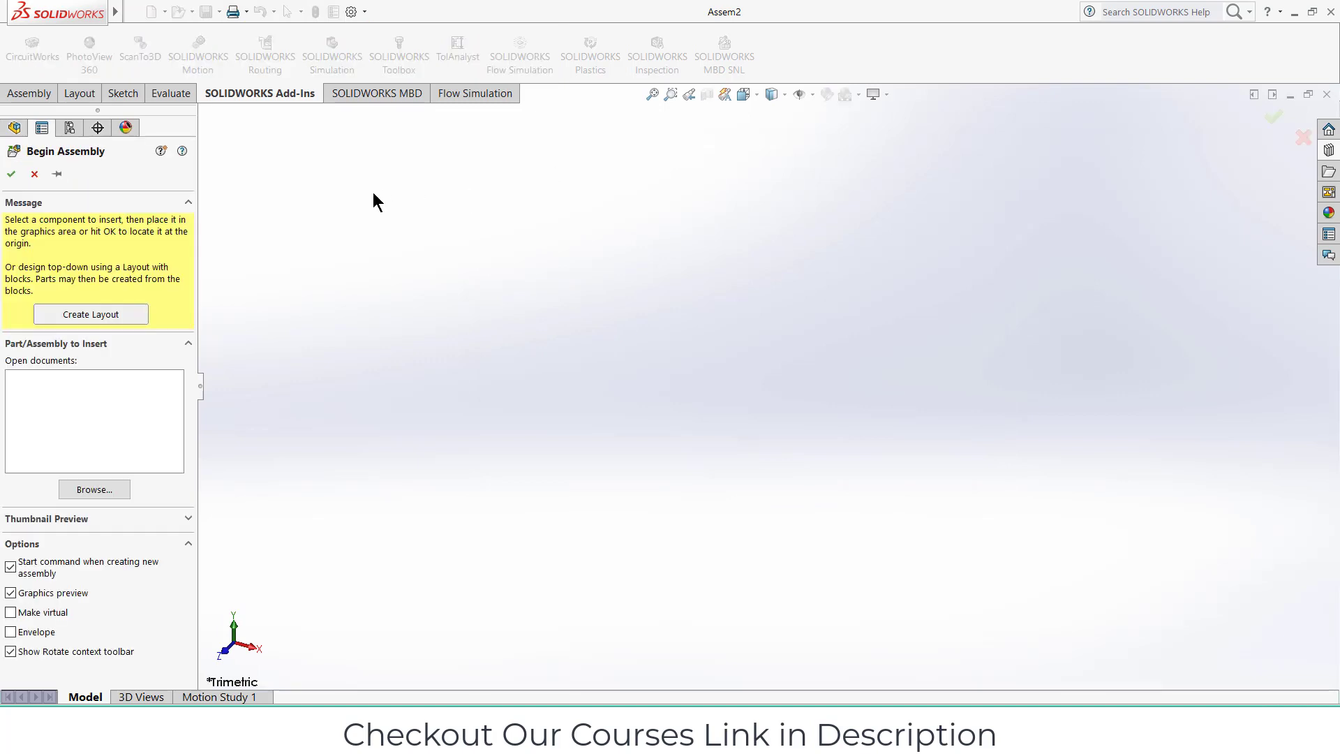
left_click(34, 174)
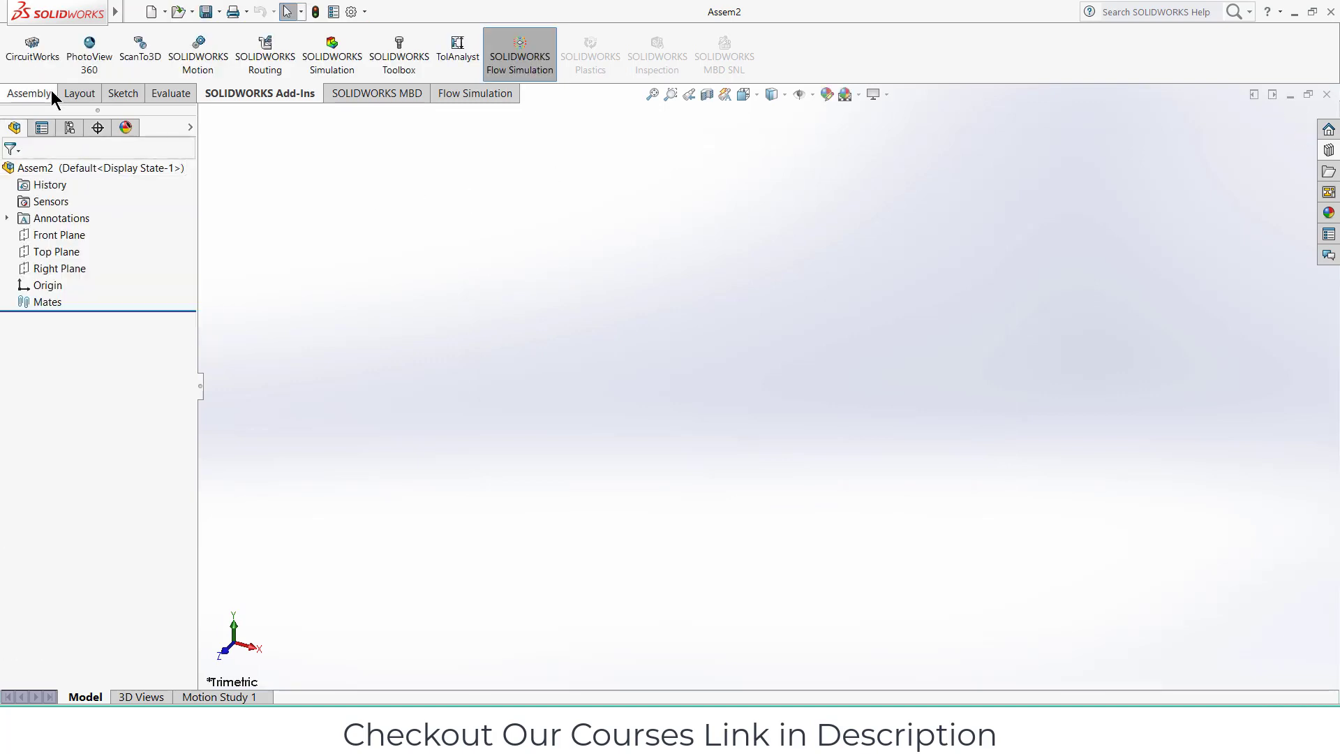
left_click(52, 93)
left_click(115, 72)
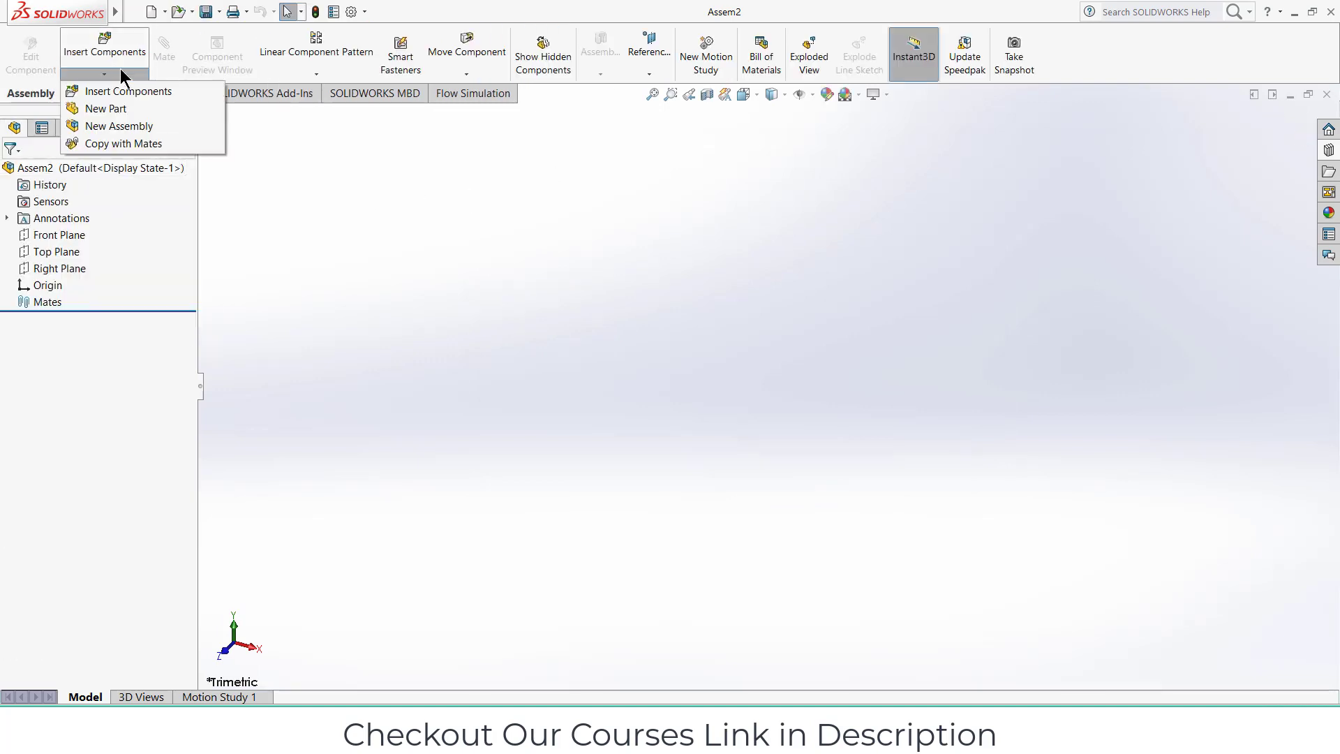
left_click(122, 113)
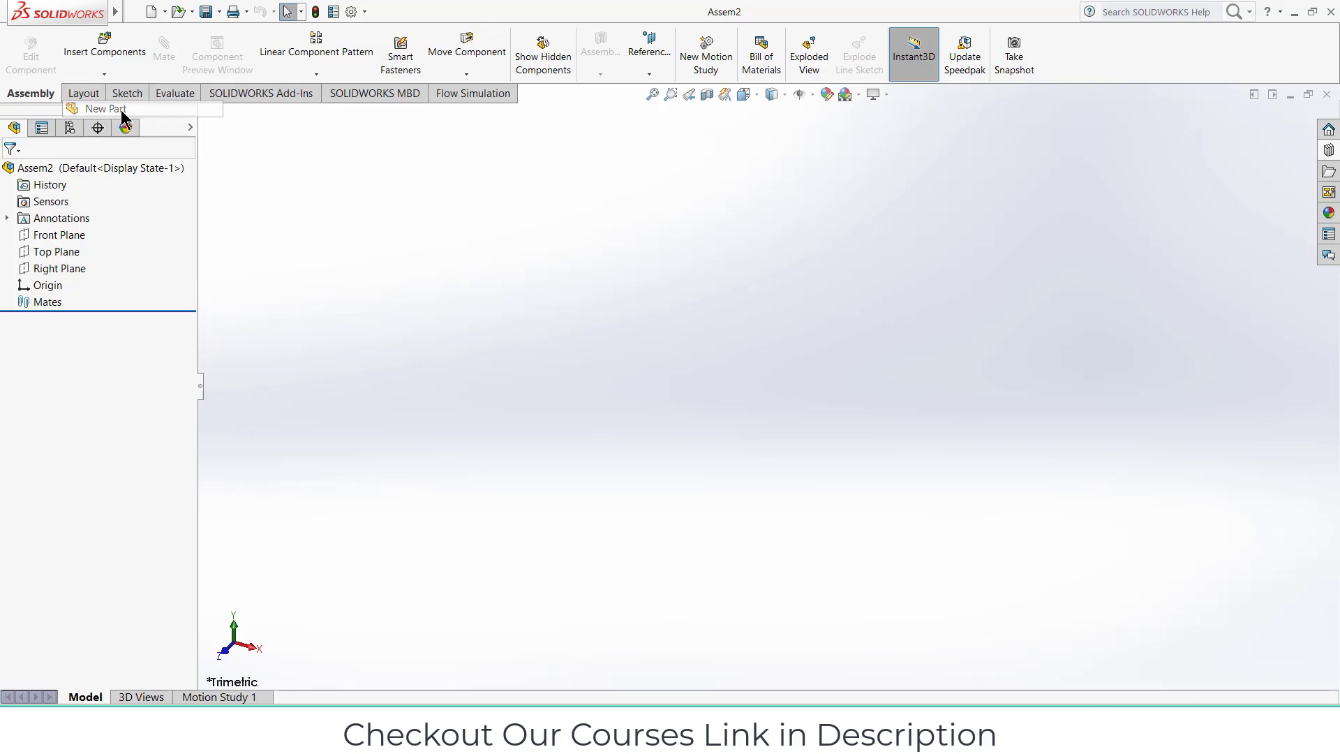
left_click(68, 255)
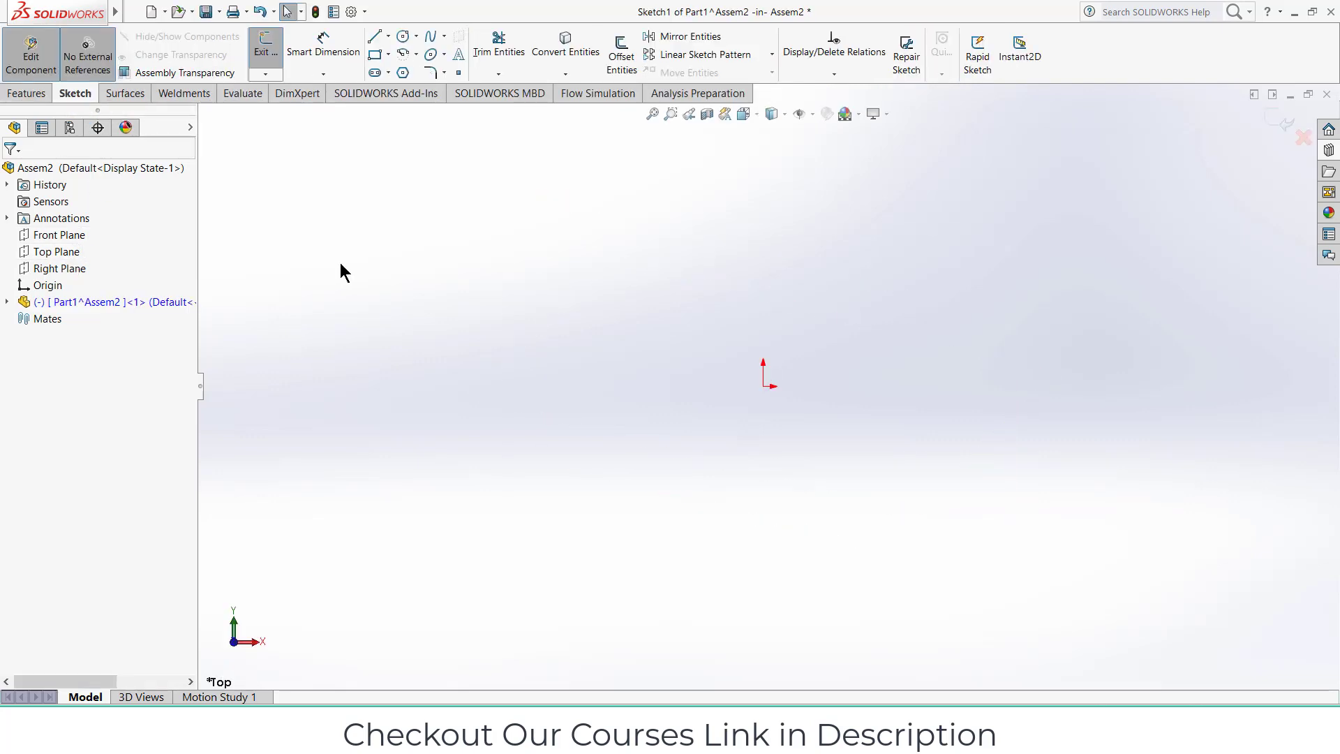
- Sketch a long horizontal corner rectangle about 18 mm high, starting at the origin
left_click(375, 56)
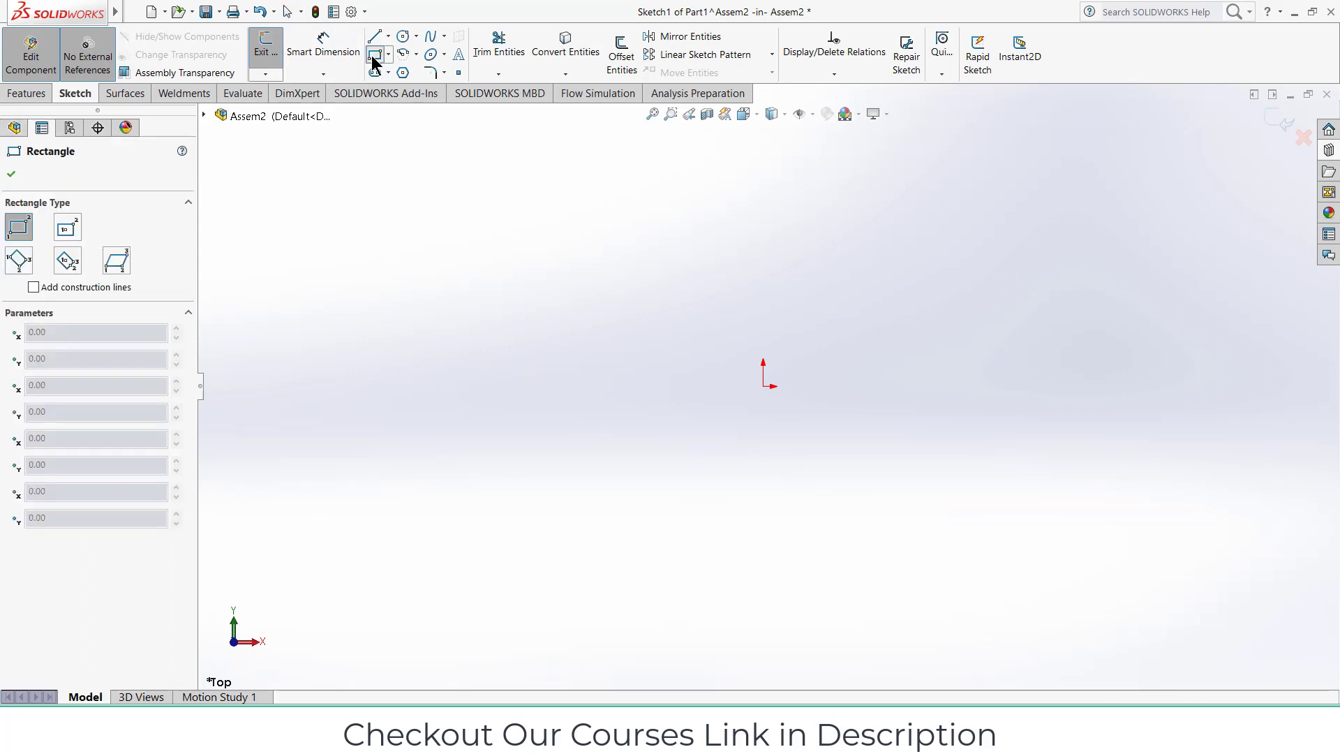
left_click(764, 386)
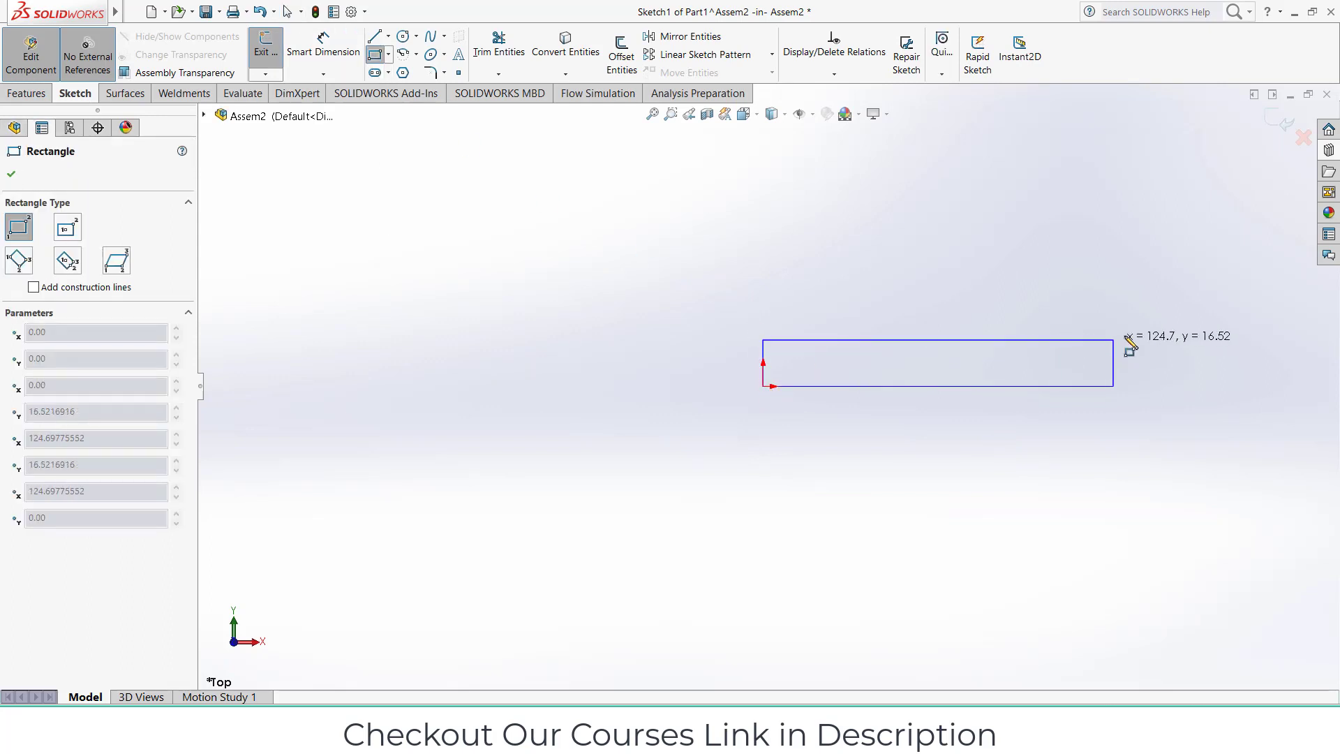
left_click(1221, 345)
- Dimension the rectangle's length as 200 mm and its height as 10 mm
left_click(349, 51)
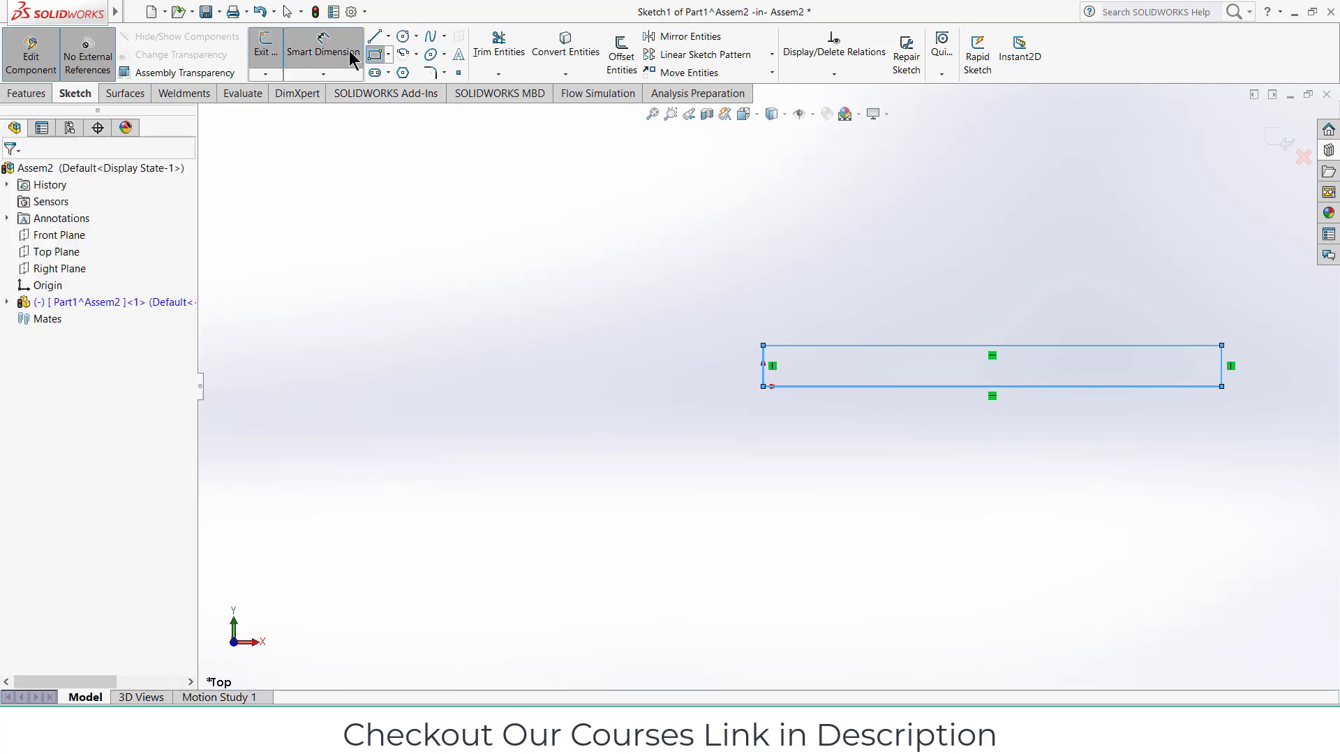
left_click(905, 346)
left_click(899, 312)
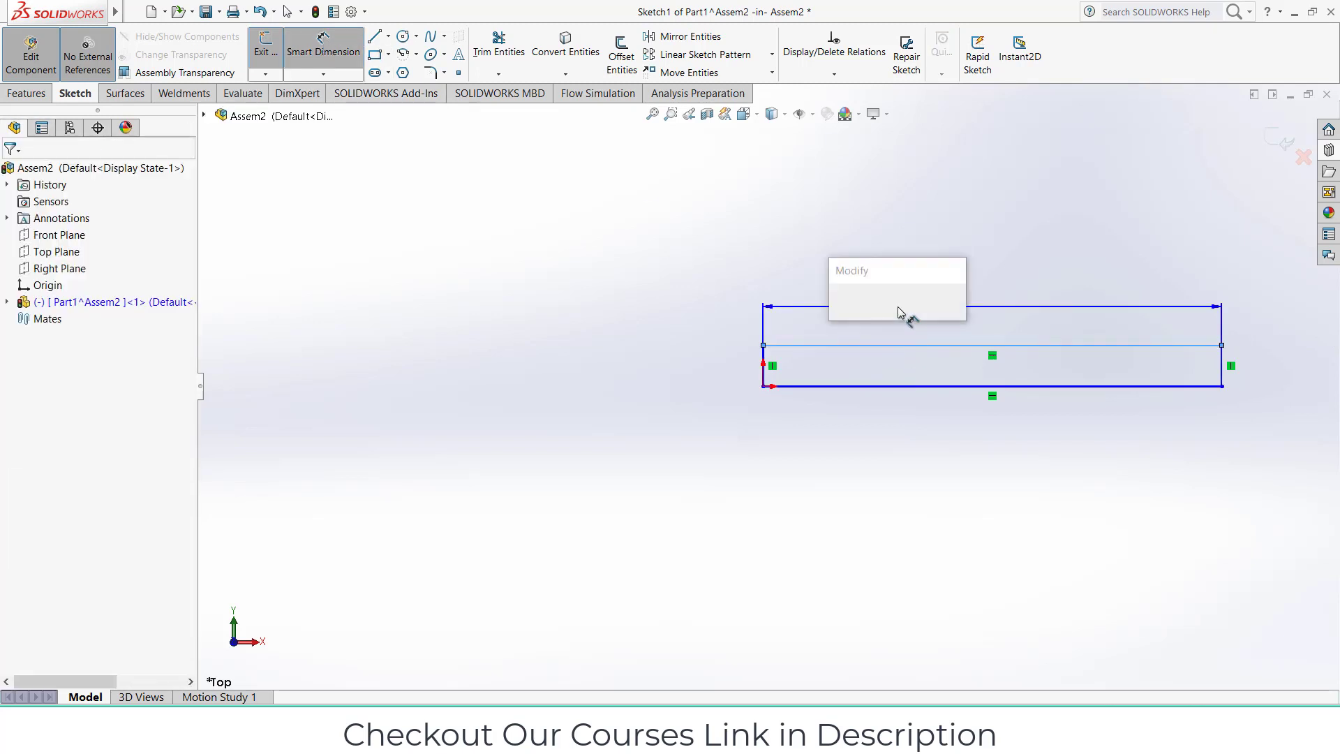
type("200")
key("Return")
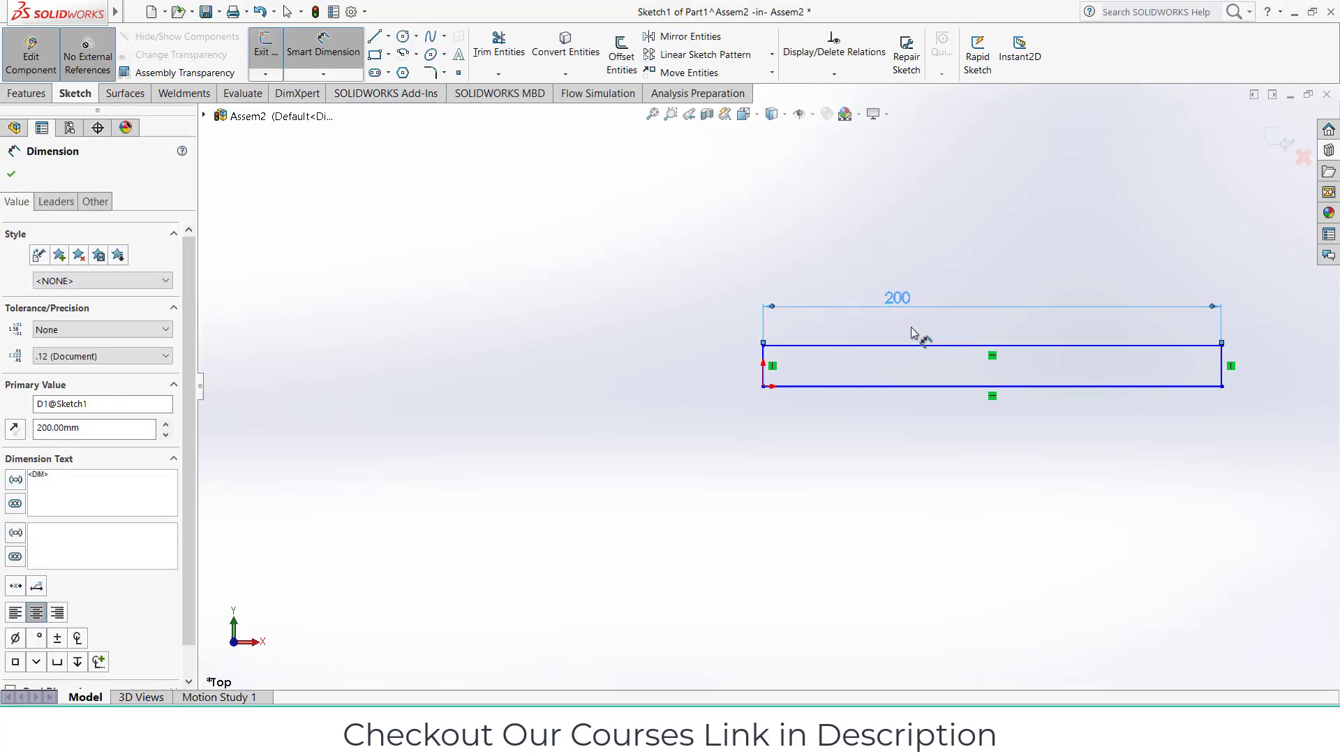
left_click(763, 370)
left_click(737, 371)
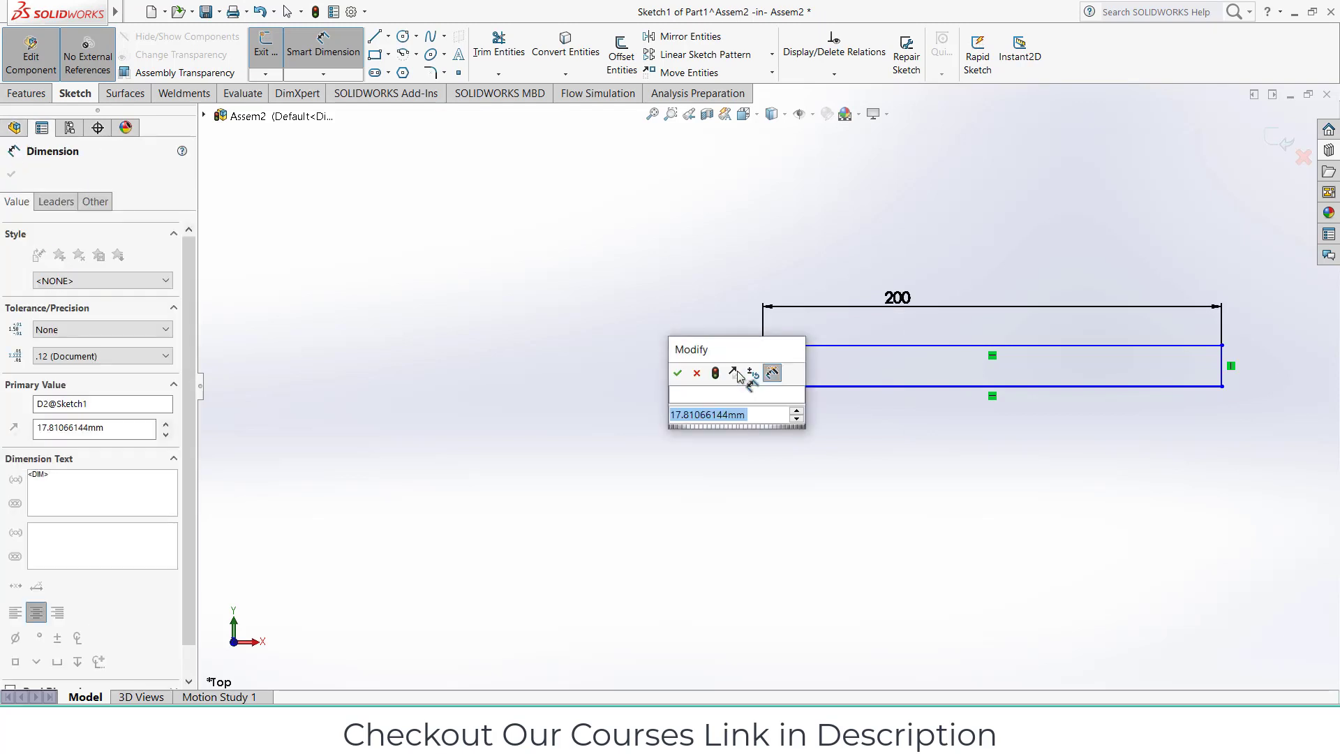
type("10")
key("Return")
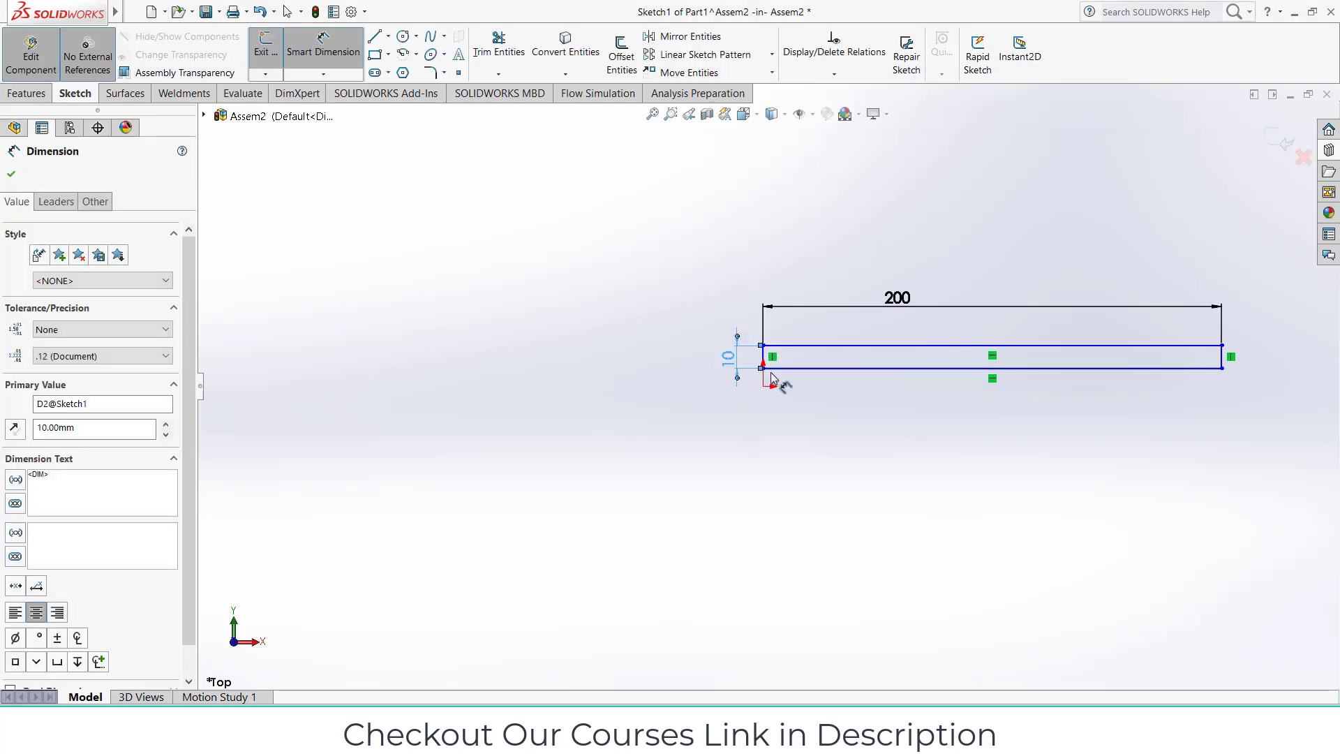
- Dimension the distance between the rectangle's lower line and the origin as 0 mm
left_click(771, 370)
left_click(677, 392)
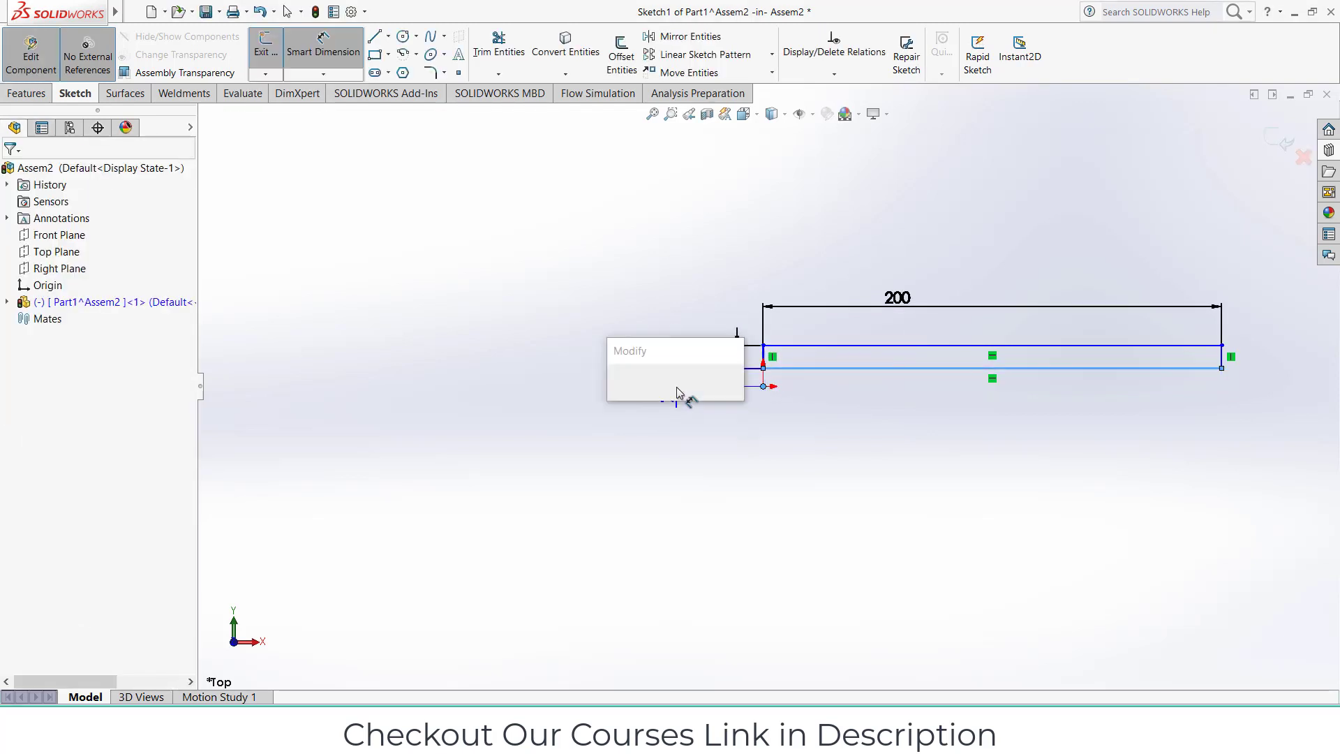
type("0")
key("Return")
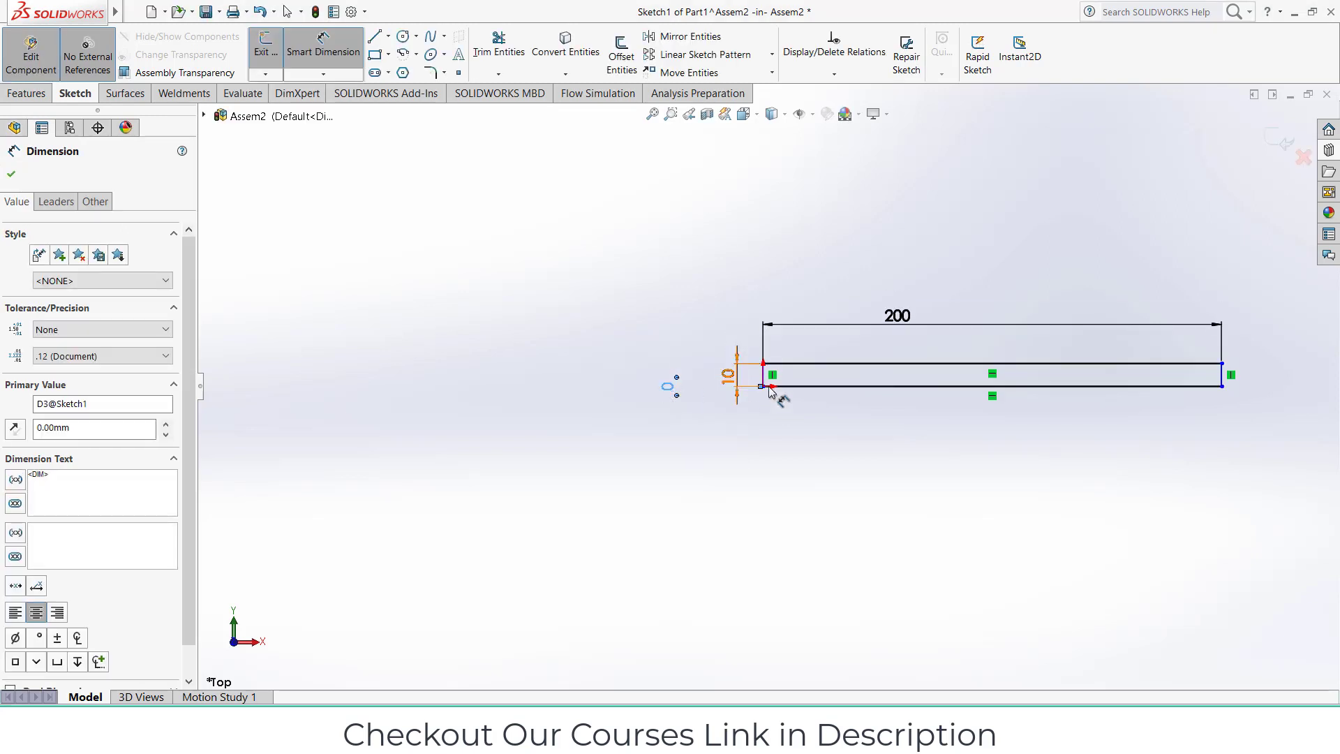
left_click(320, 50)
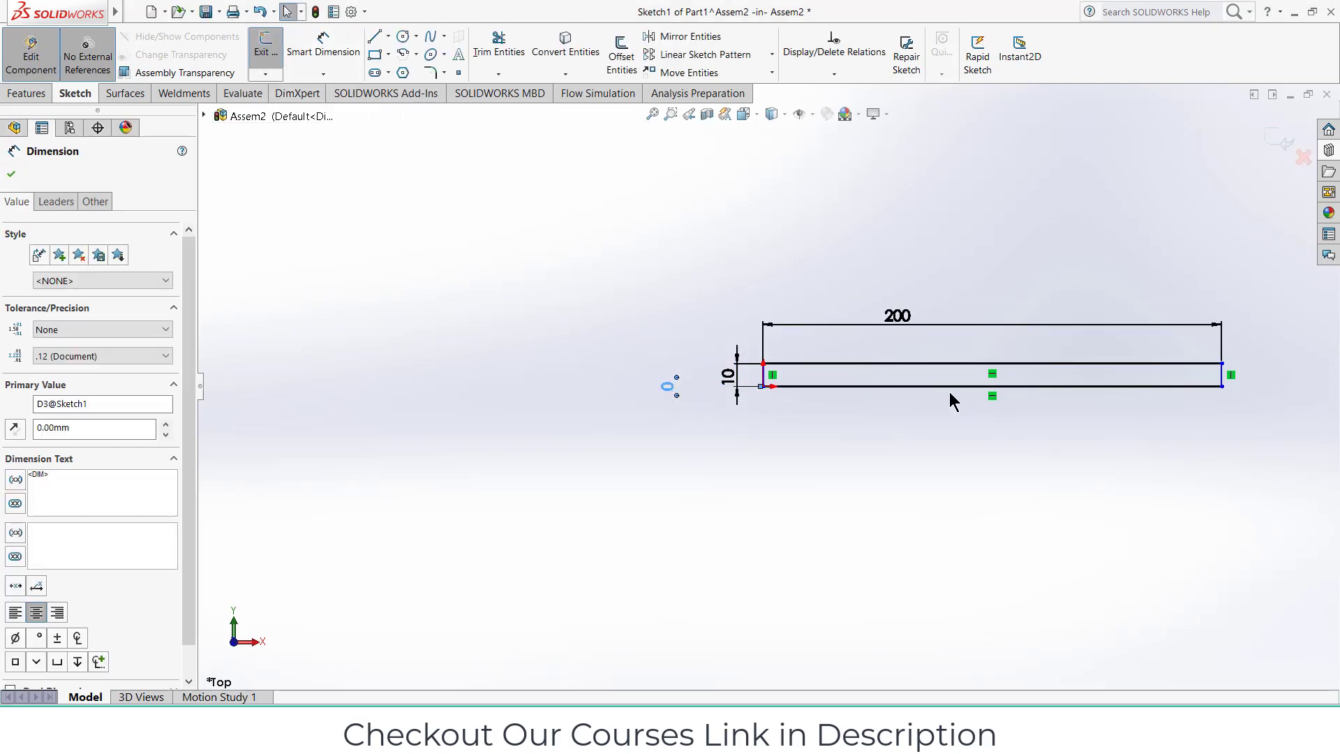
- Convert the rectangle's lower line to construction geometry and revolve the profile into a solid cylinder
right_click(946, 387)
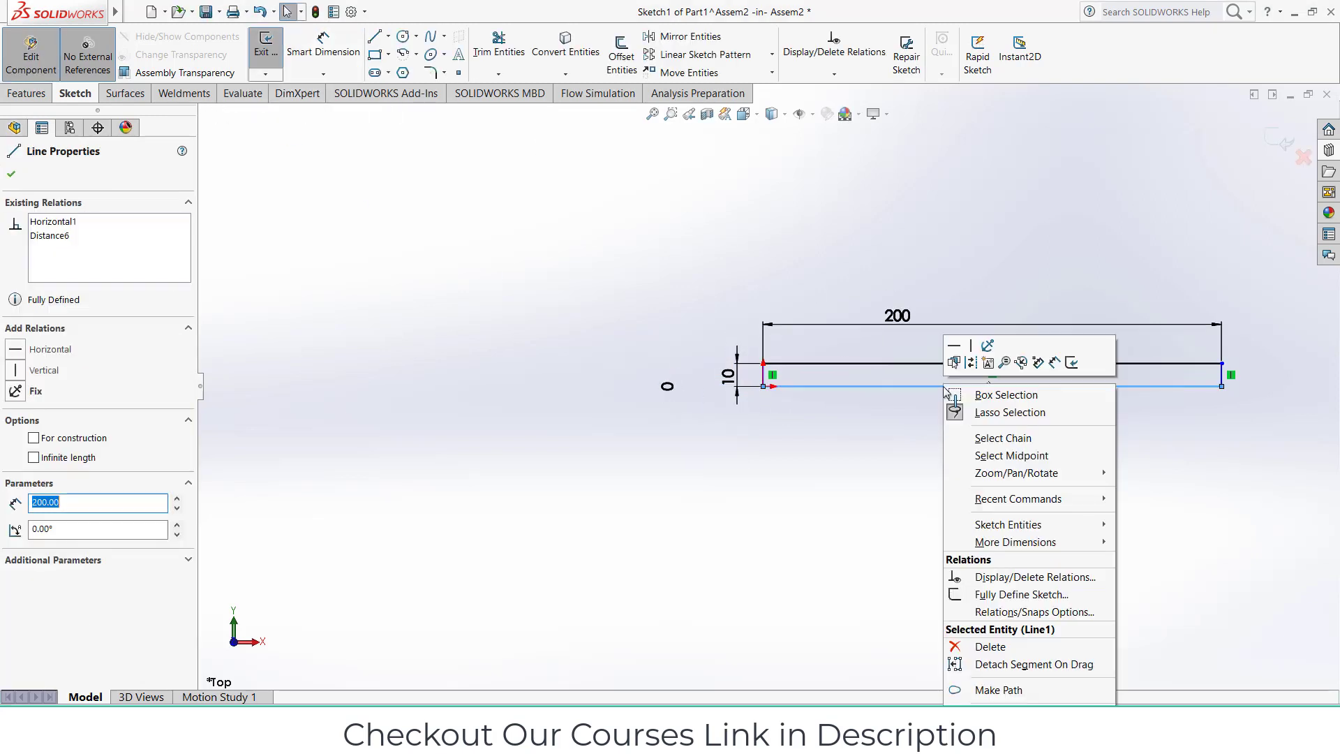
left_click(972, 363)
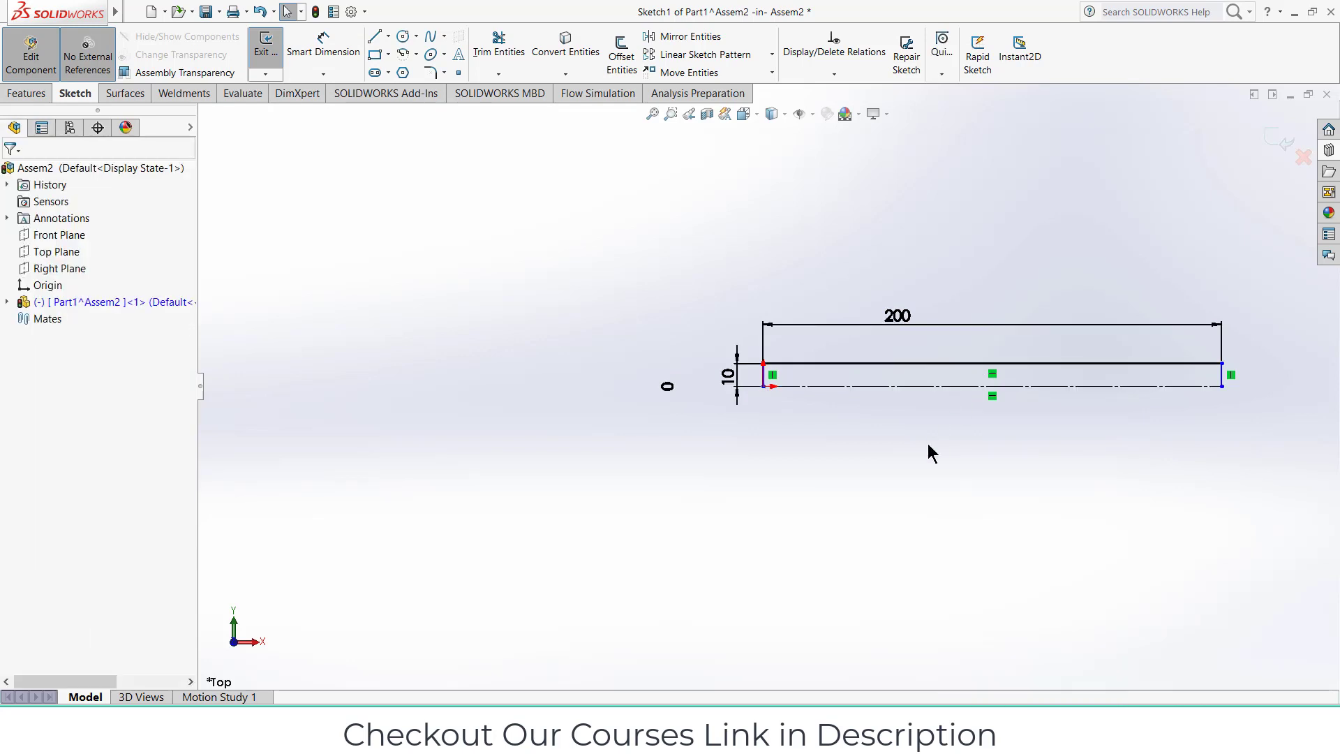
left_click(28, 94)
left_click(323, 55)
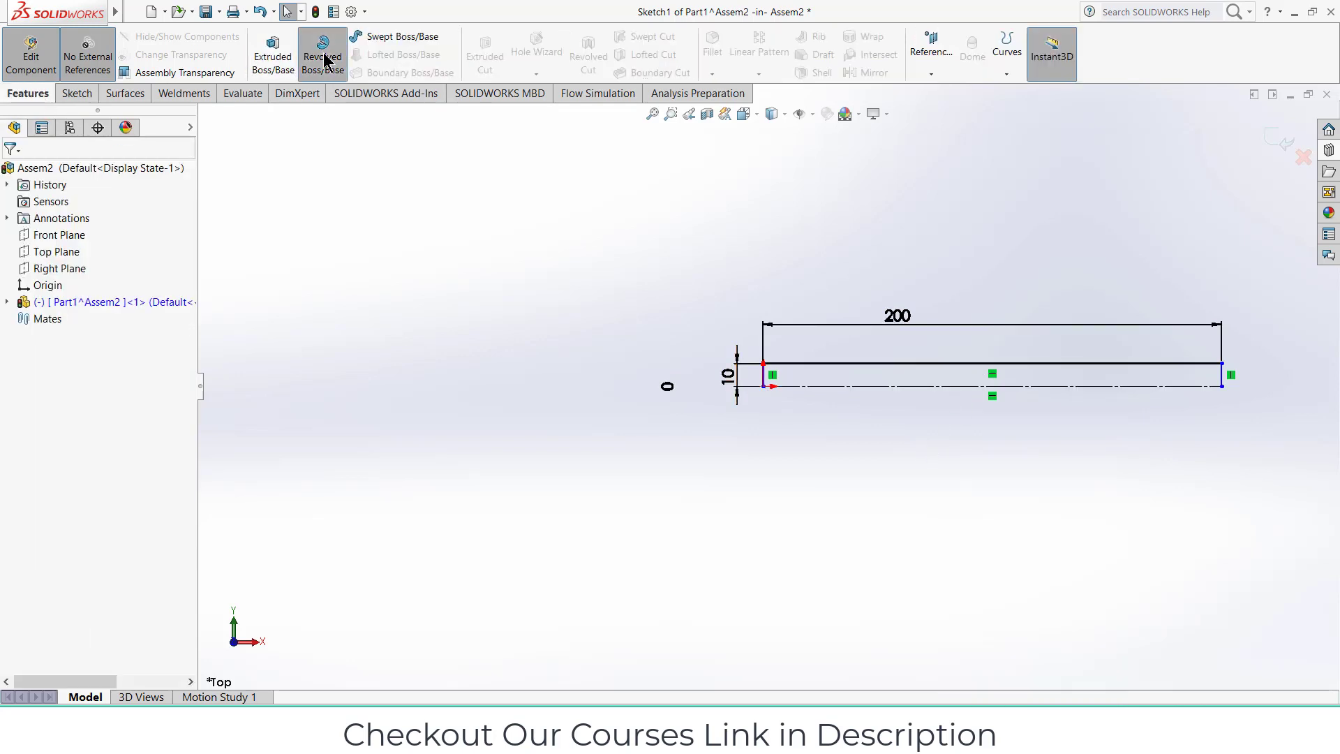
left_click(701, 381)
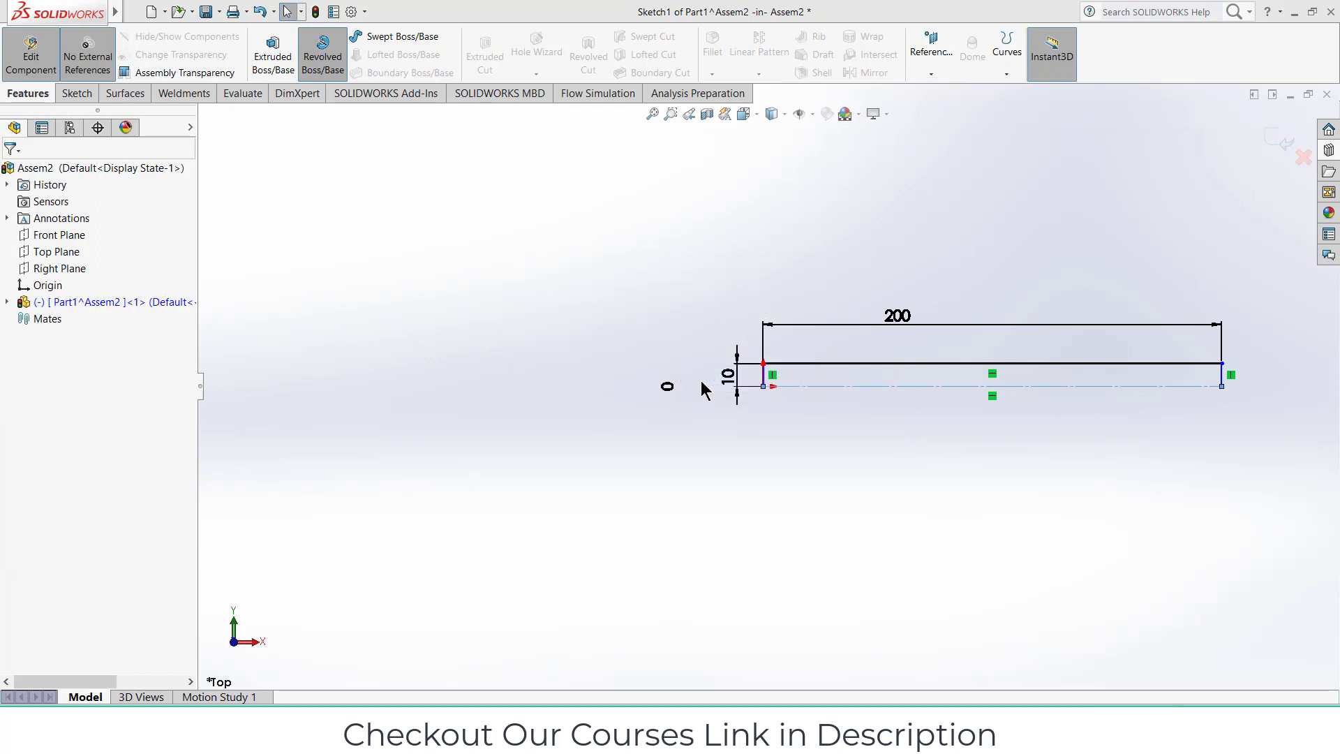
left_click(11, 174)
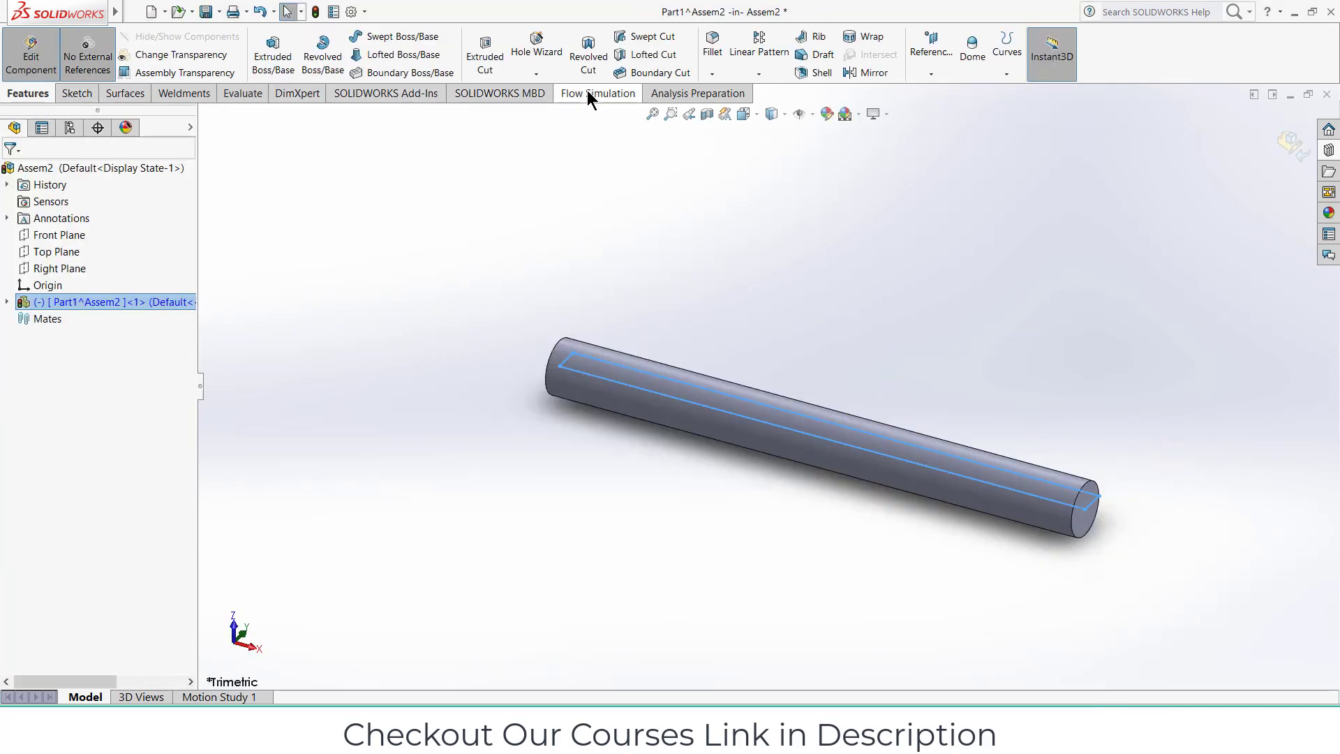
- Start a Thread on the circular edge at one end of the cylinder, running up to the opposite end face
left_click(529, 75)
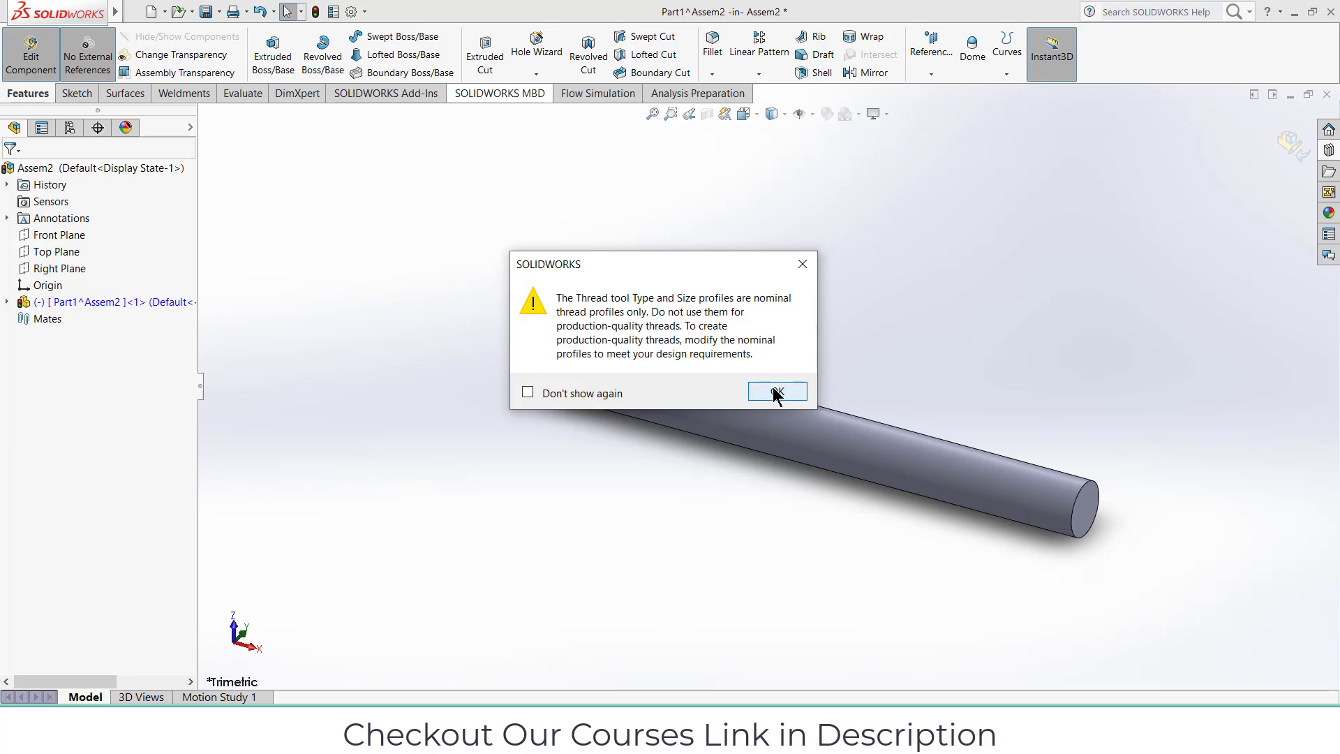
left_click(775, 389)
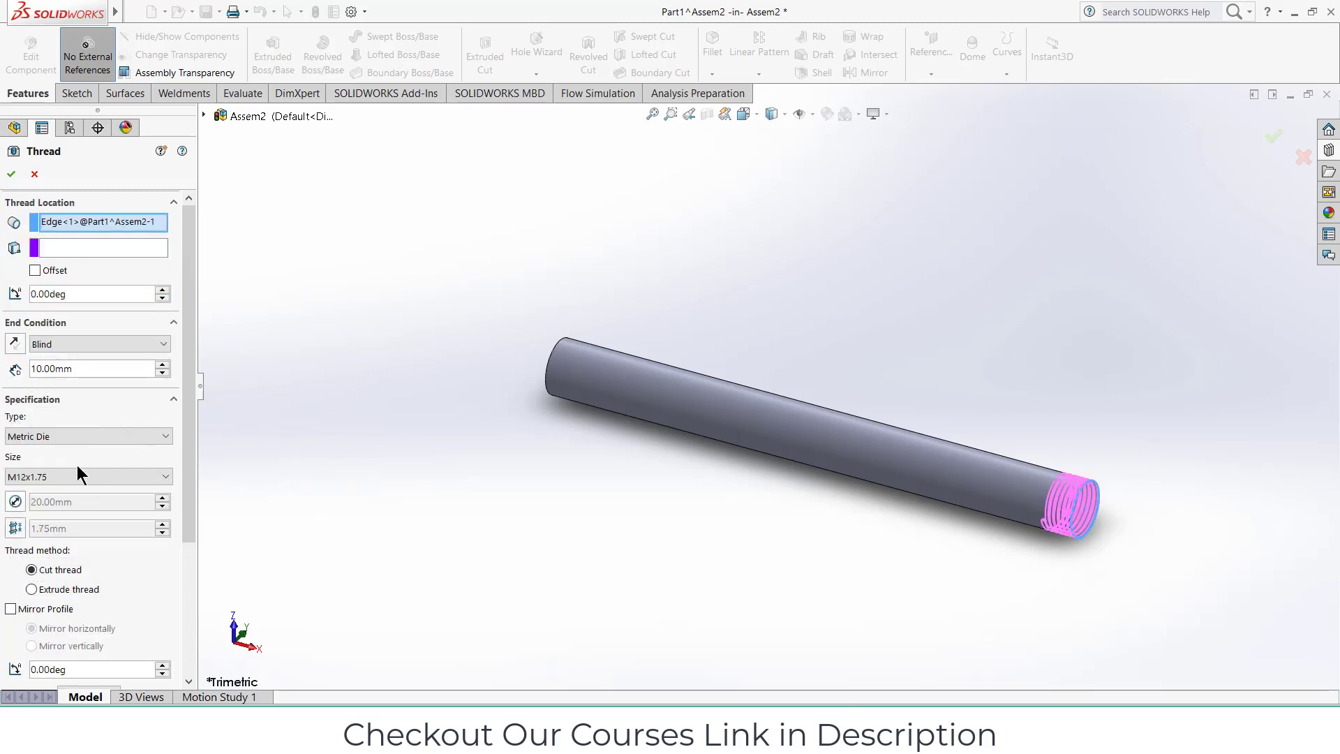
left_click(82, 344)
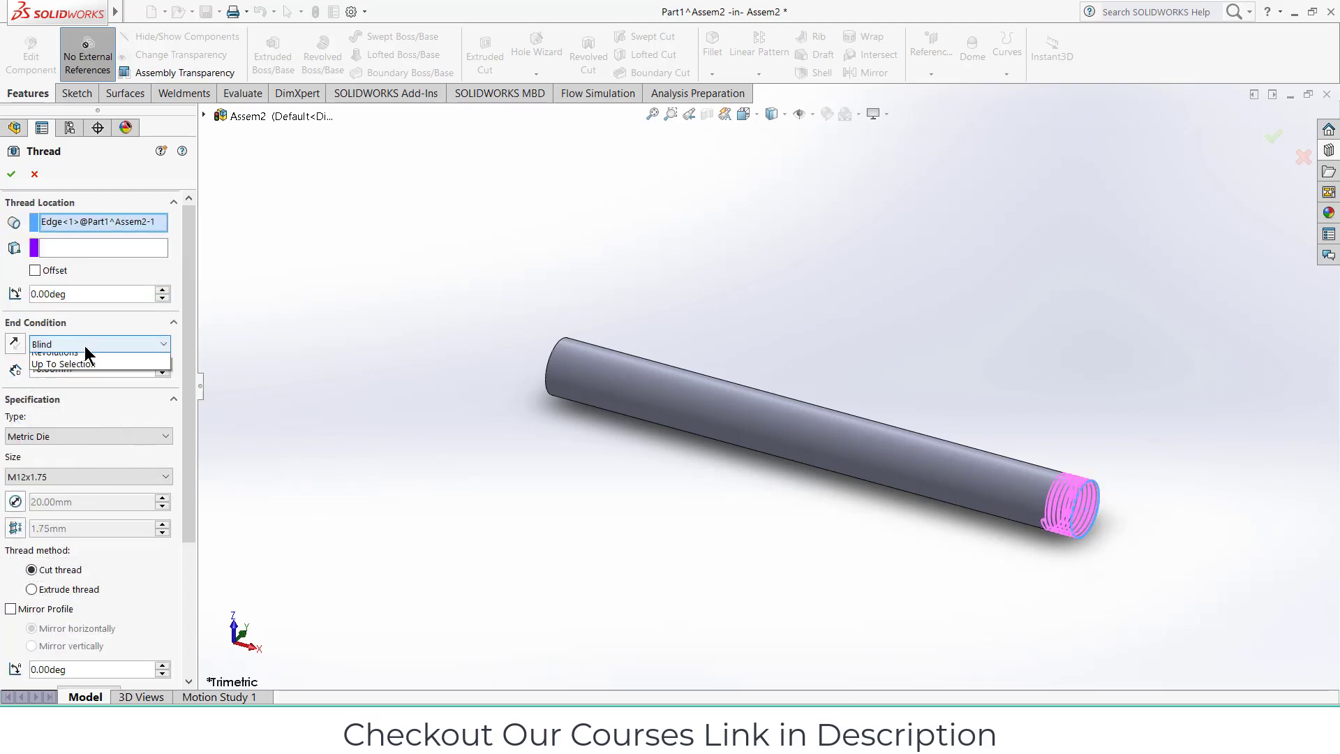
left_click(82, 384)
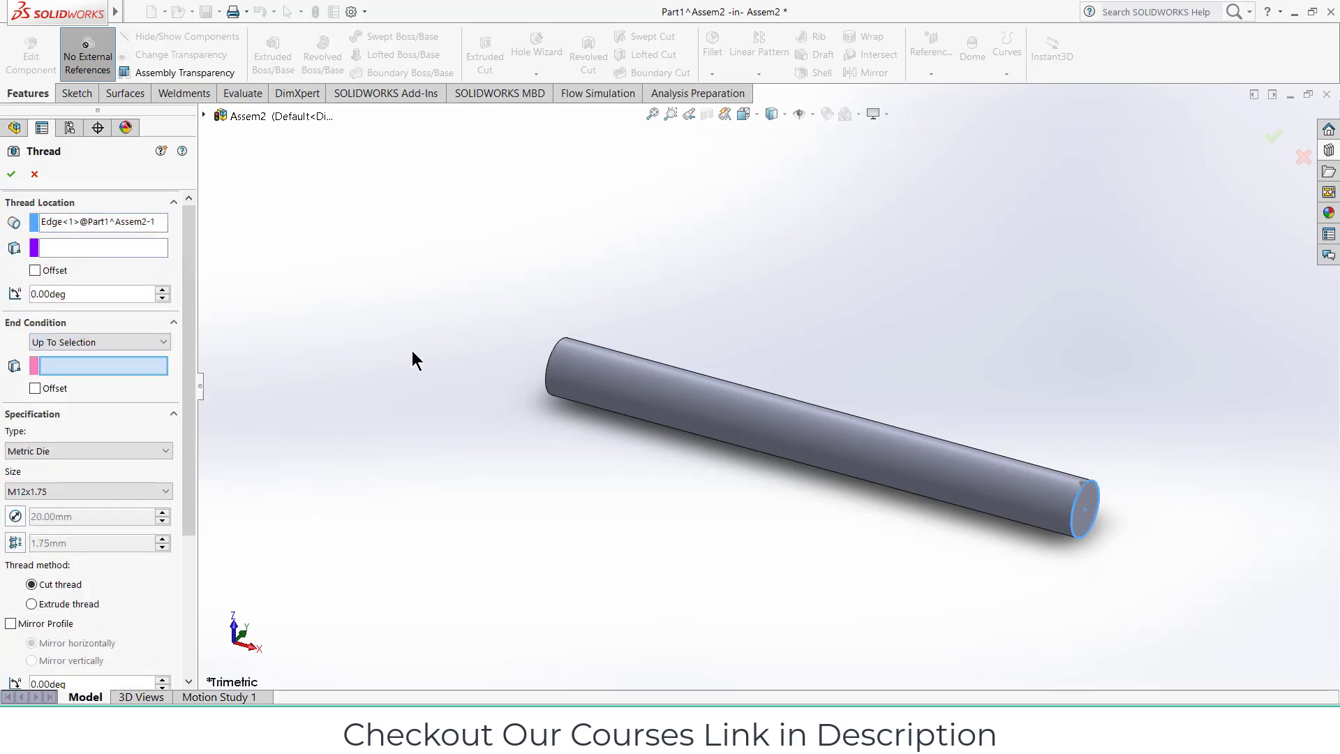
middle_click_drag(412, 356, 588, 410)
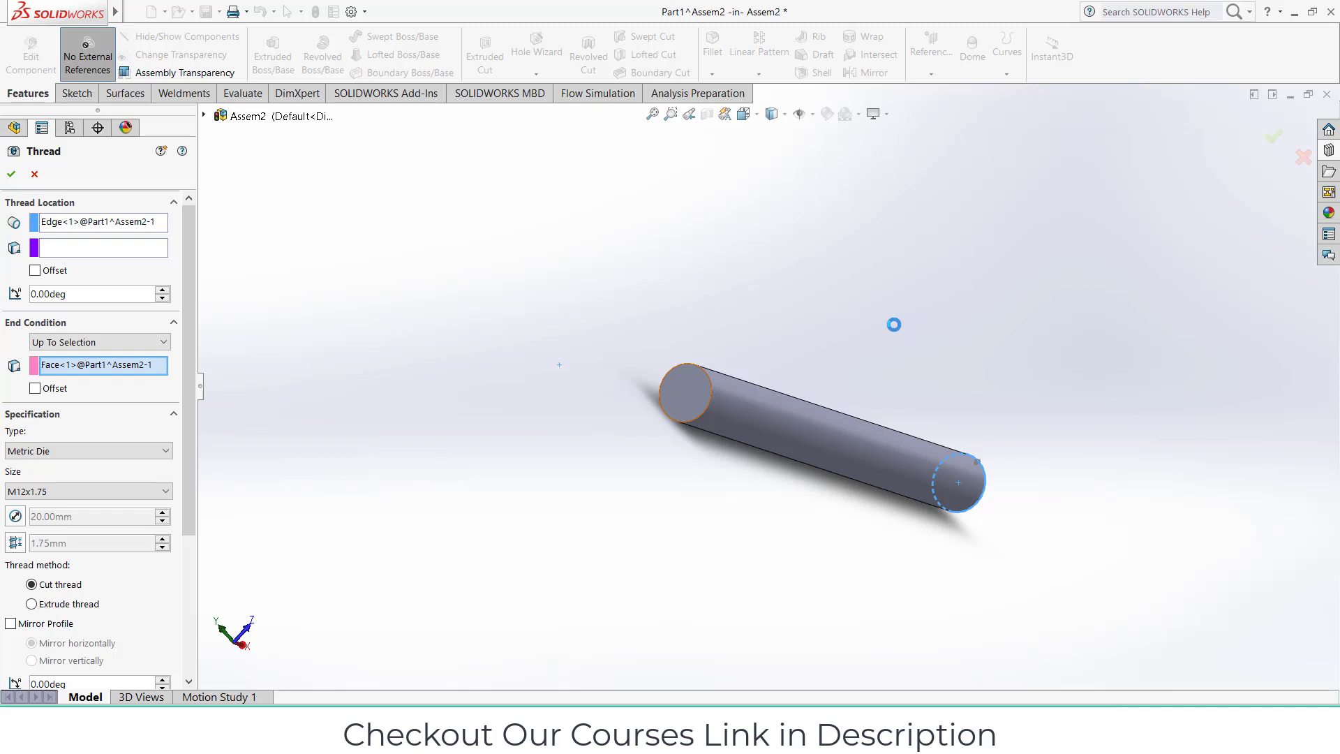
middle_click_drag(882, 319, 826, 332)
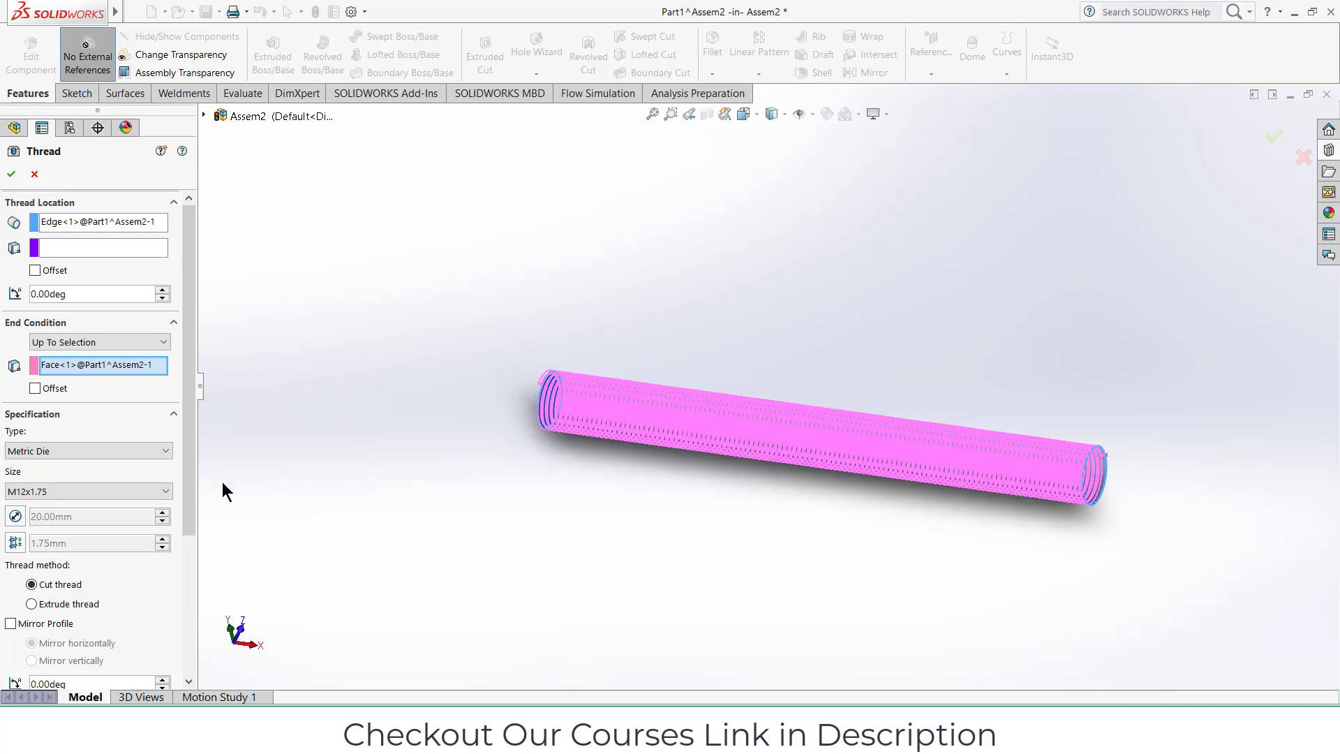
- Set the Metric Die thread size to M20x2.5 and create the cut thread
left_click(97, 490)
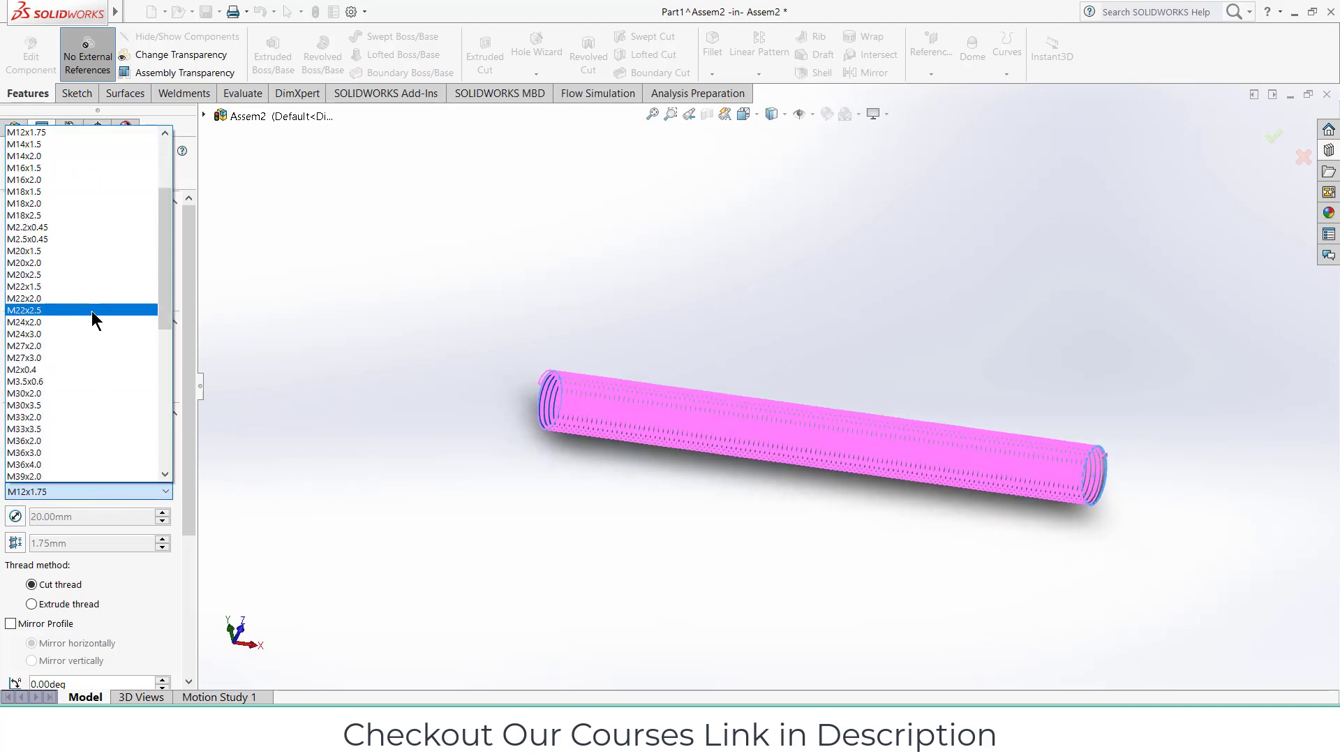
left_click(51, 274)
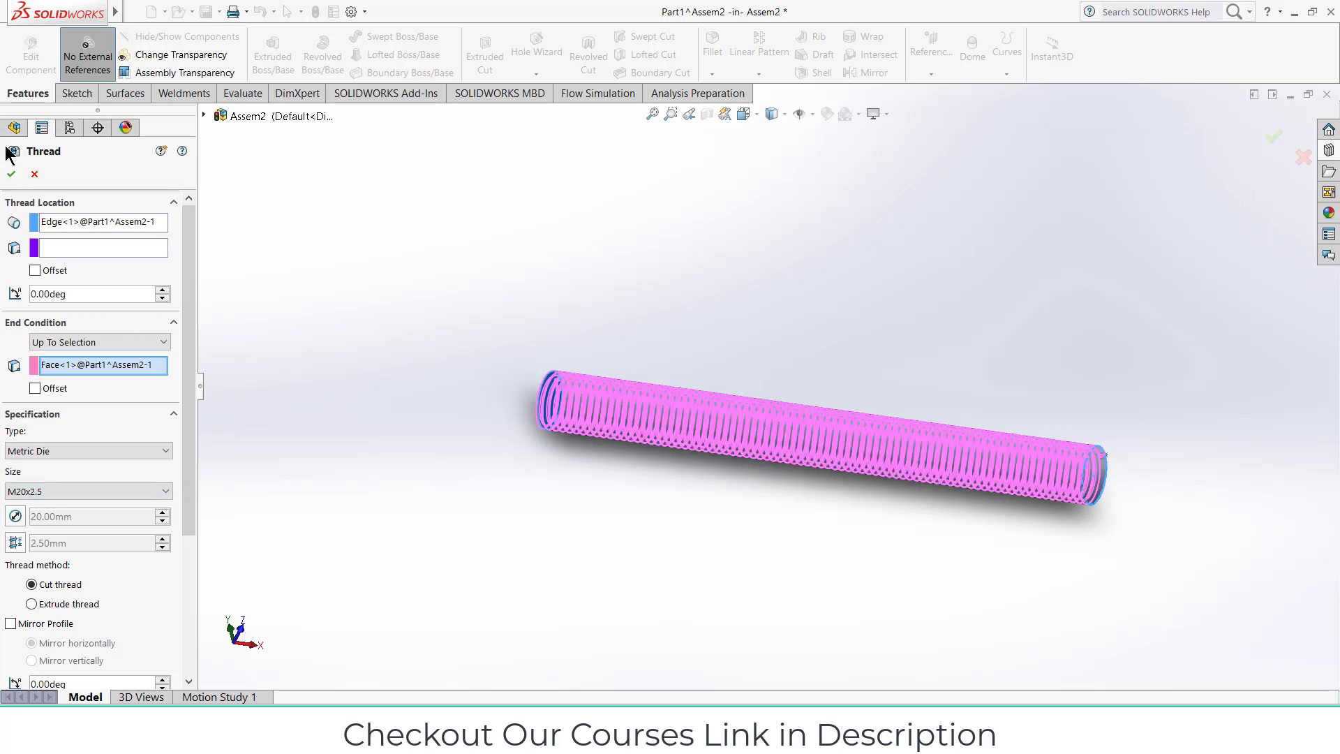
left_click(11, 174)
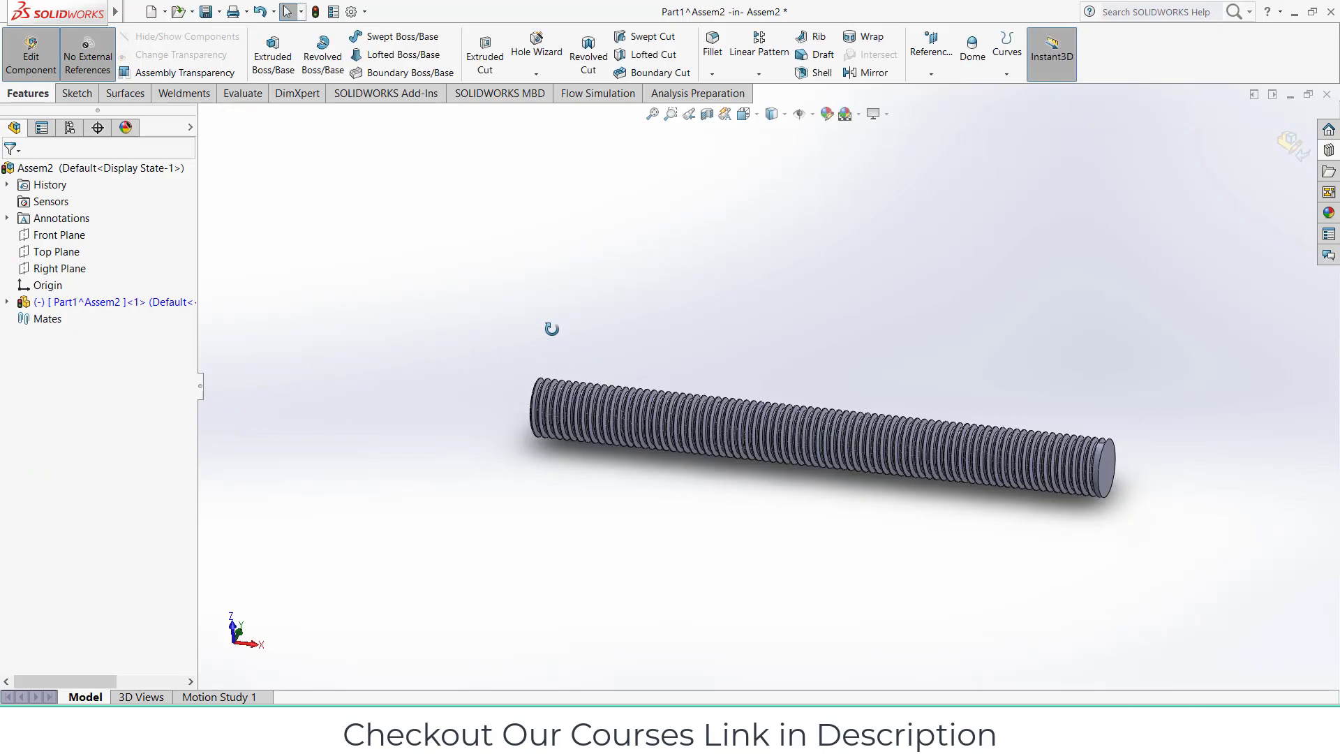
- Start a sketch on the threaded rod's end face and draw a circle about 13.1 mm in radius centred on the origin
middle_click_drag(823, 464, 832, 434)
scroll(847, 411, "down", 5)
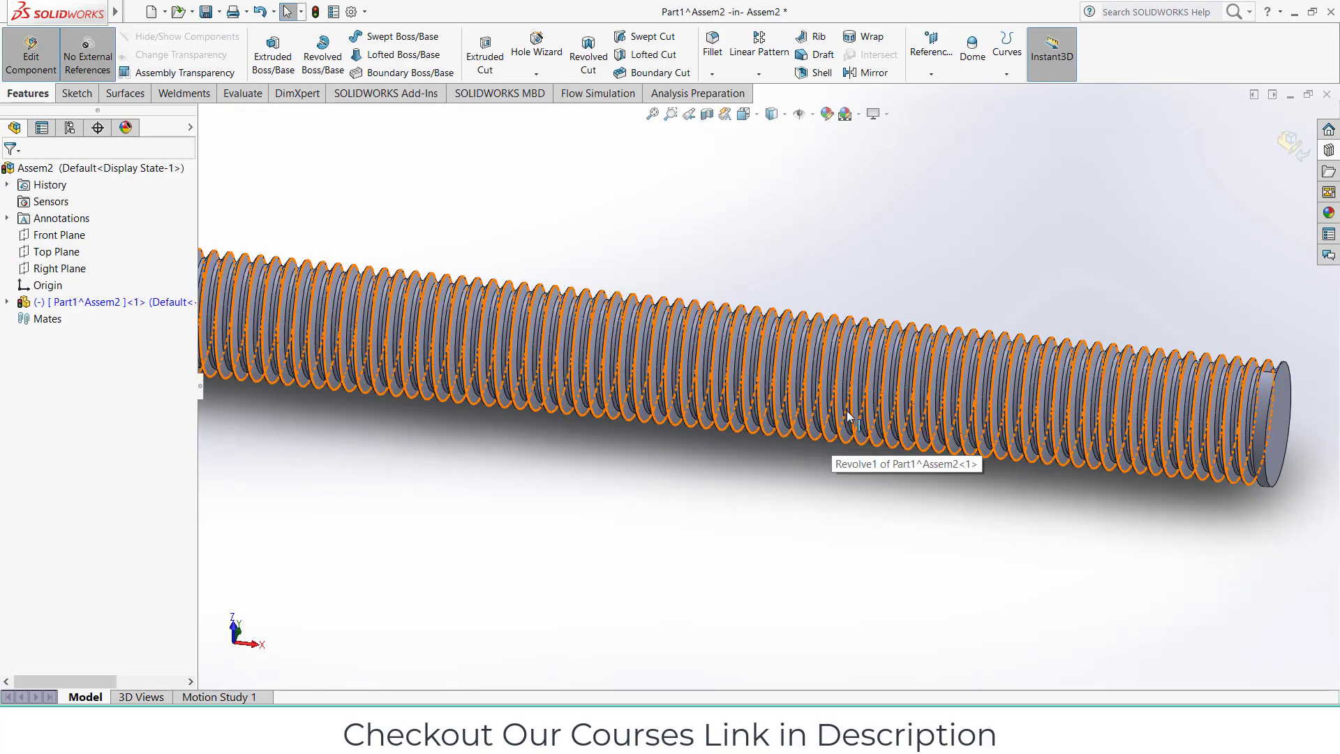
scroll(922, 386, "up", 5)
scroll(464, 285, "down", 6)
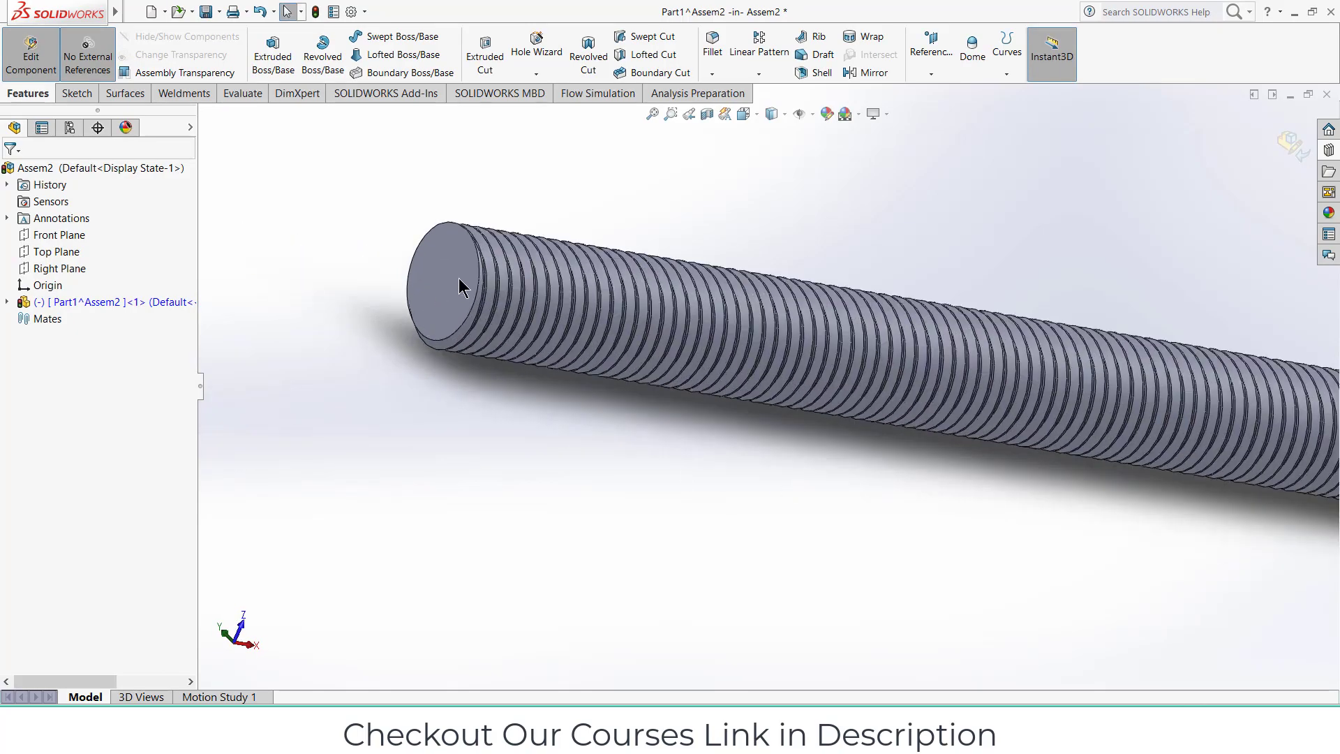
left_click(461, 286)
left_click(497, 200)
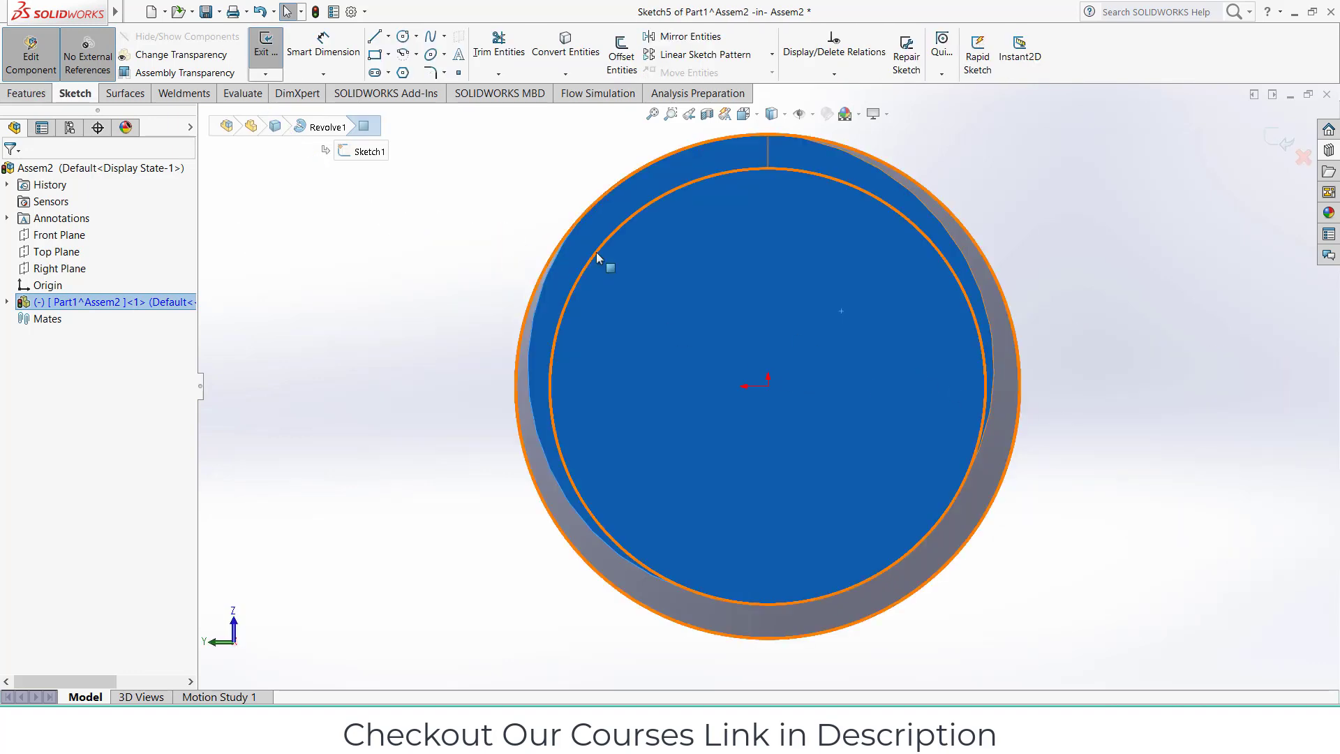
left_click(402, 37)
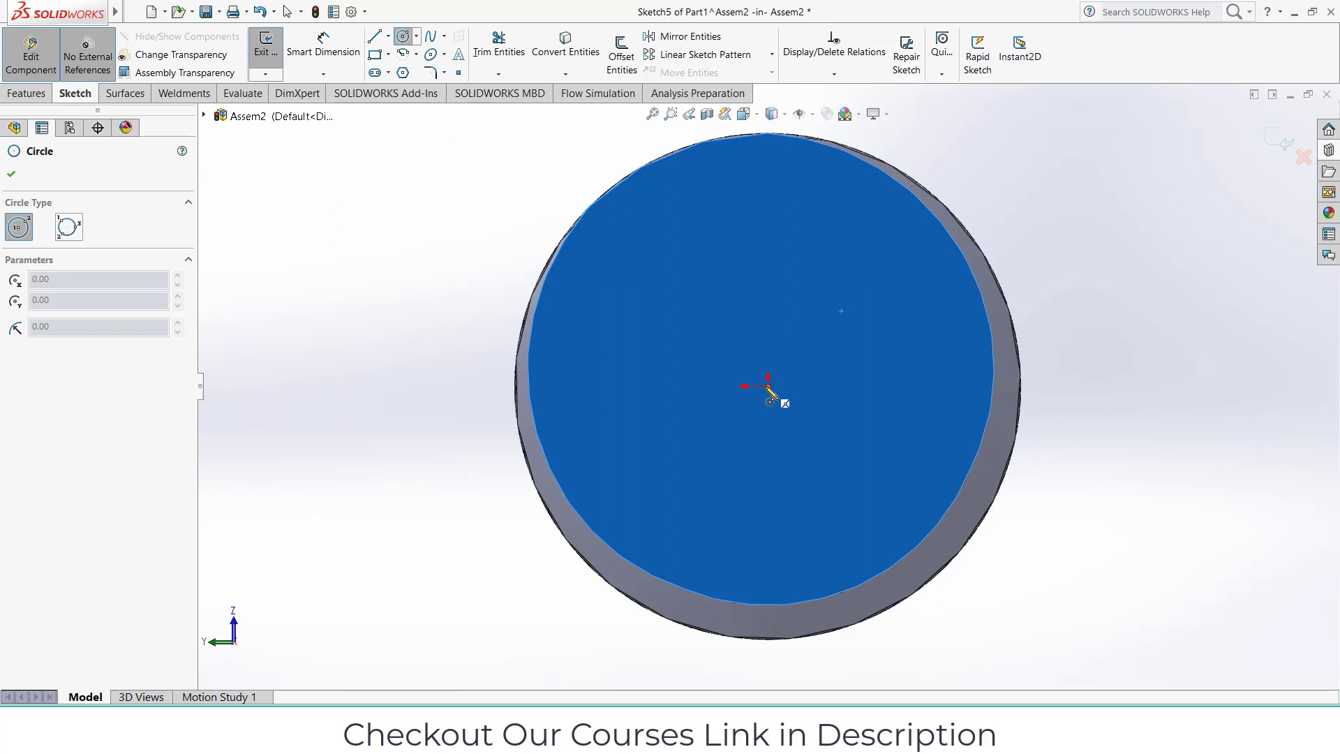
left_click(768, 386)
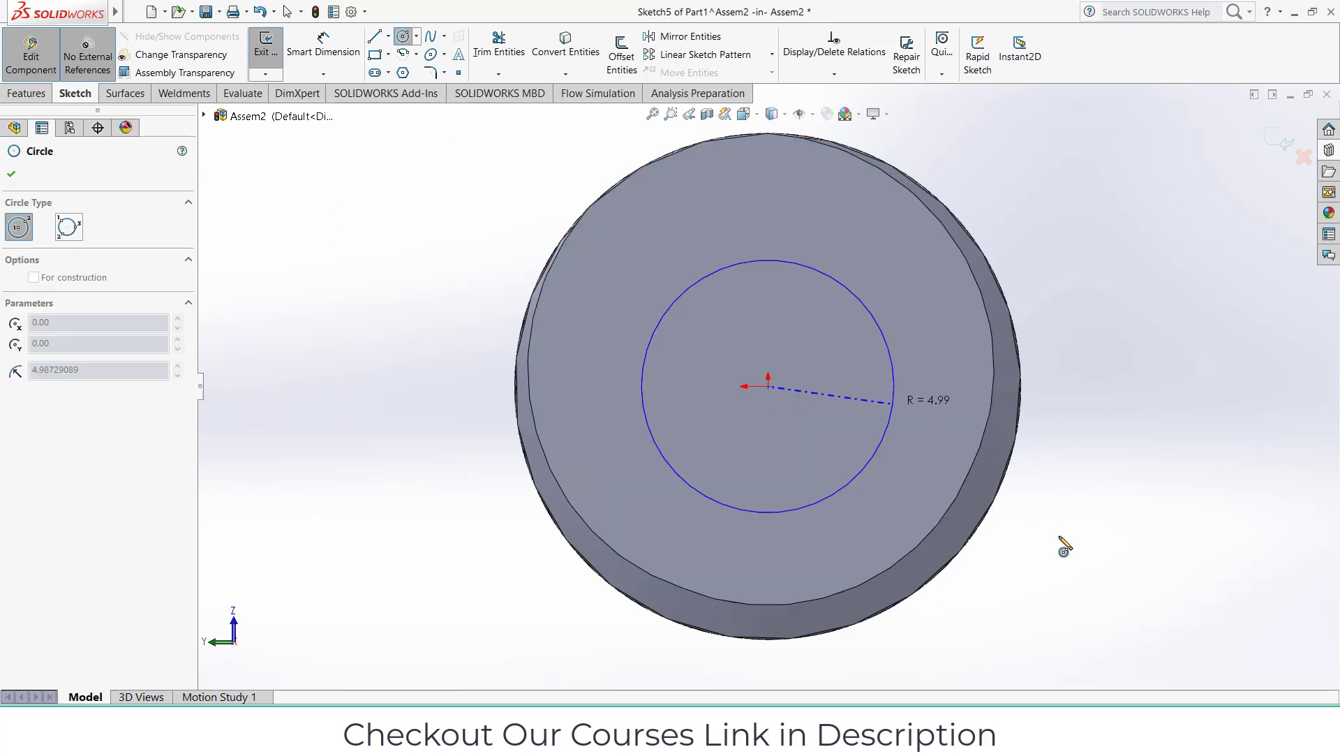
left_click(1043, 543)
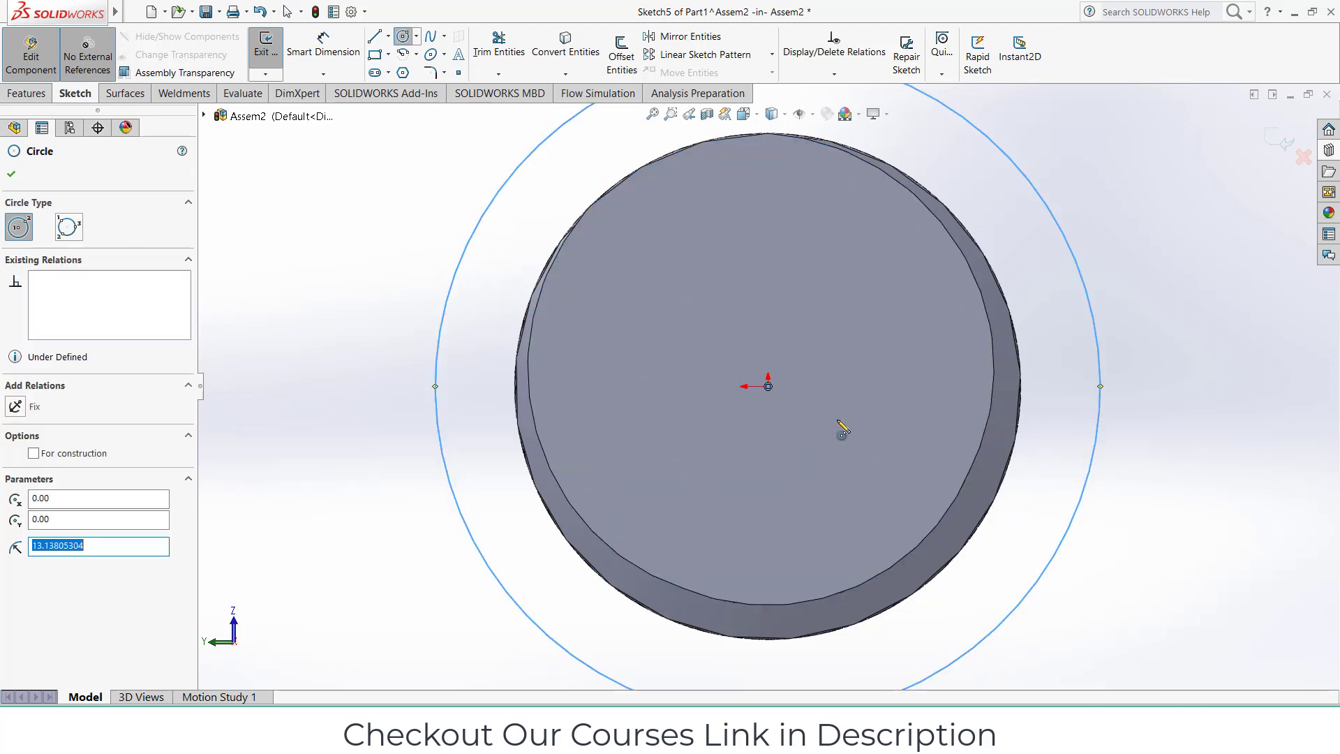
- Dimension the circle on the end face to a 20 mm diameter and finish the sketch
left_click(345, 53)
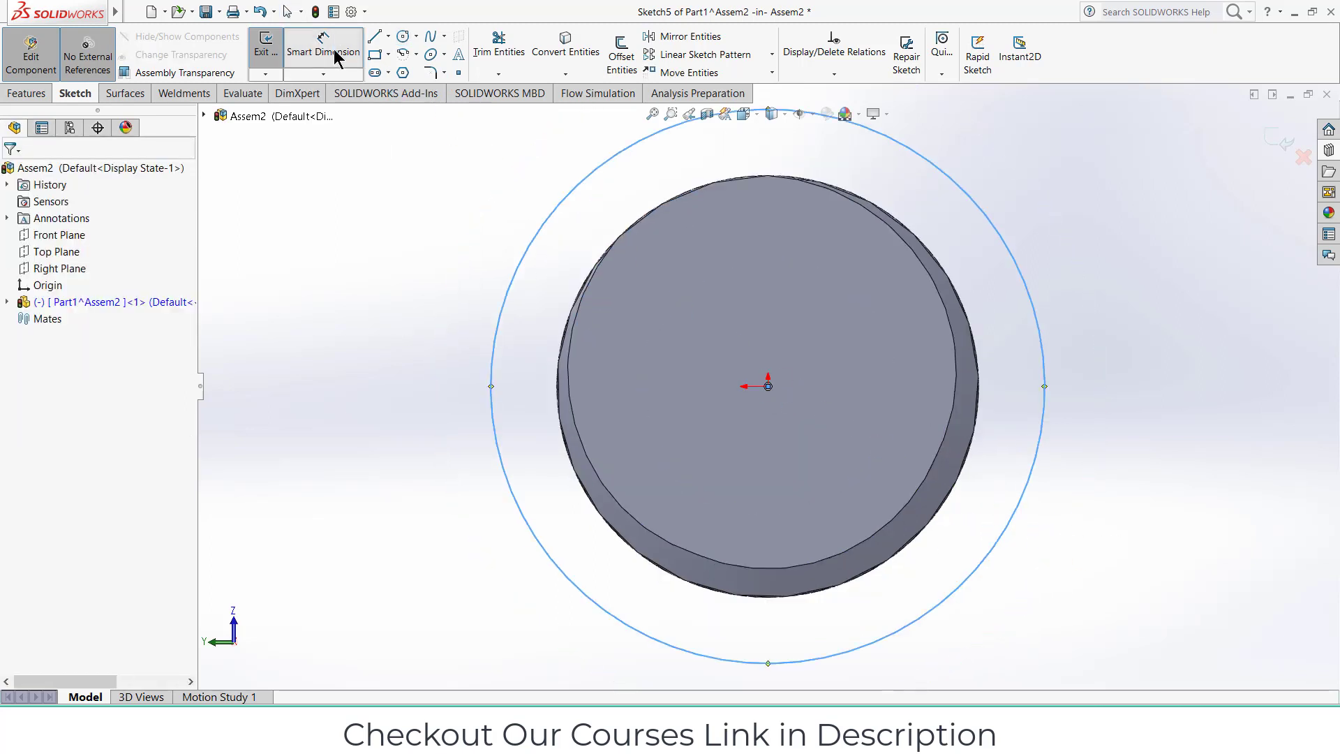
left_click(1042, 224)
left_click(1066, 240)
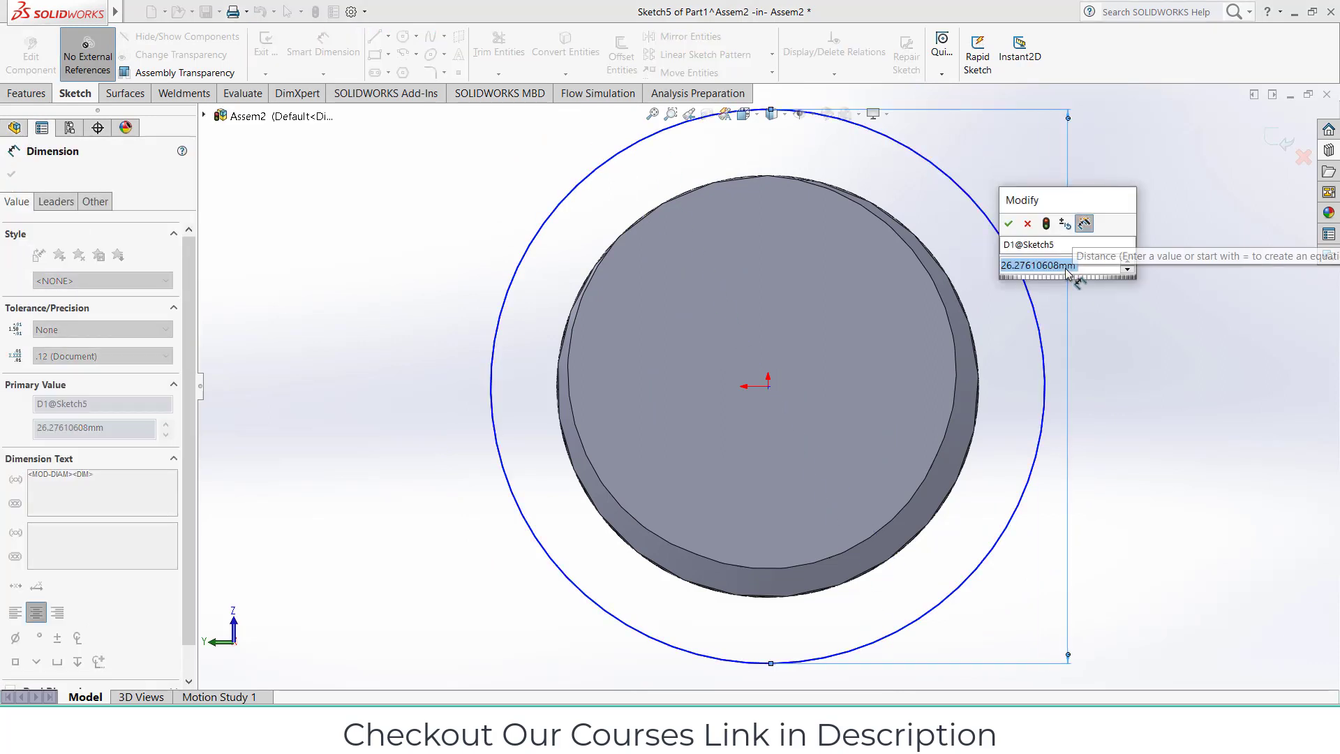
type("20")
key("Return")
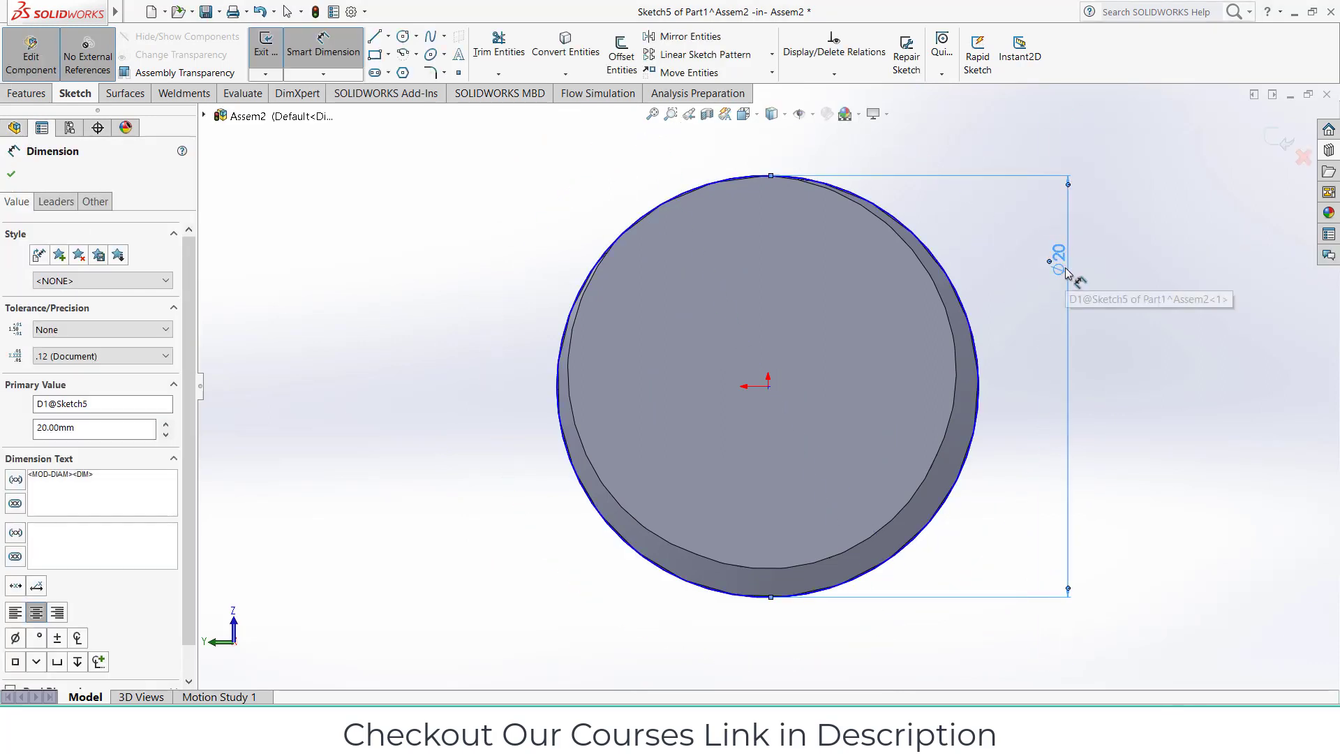
left_click(1271, 145)
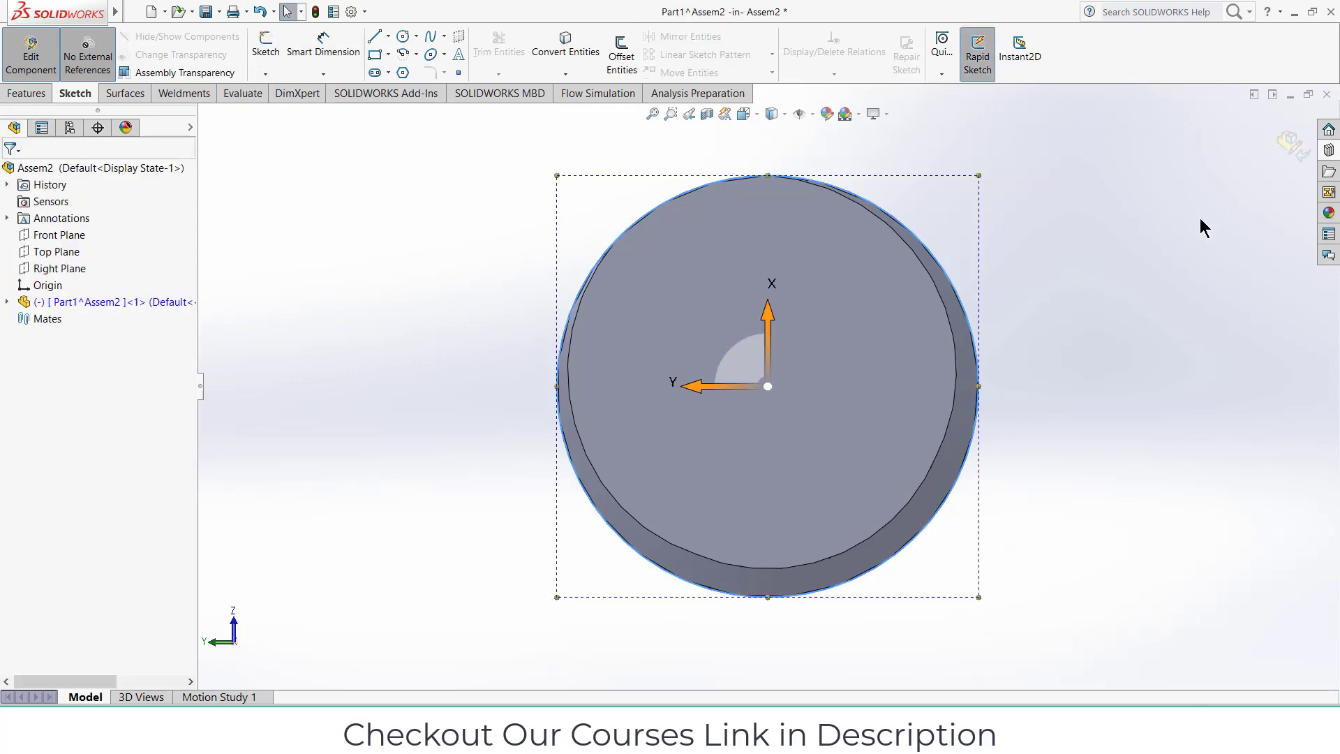
- Suppress the thread feature of the rod part so only the plain cylinder is displayed
left_click(6, 301)
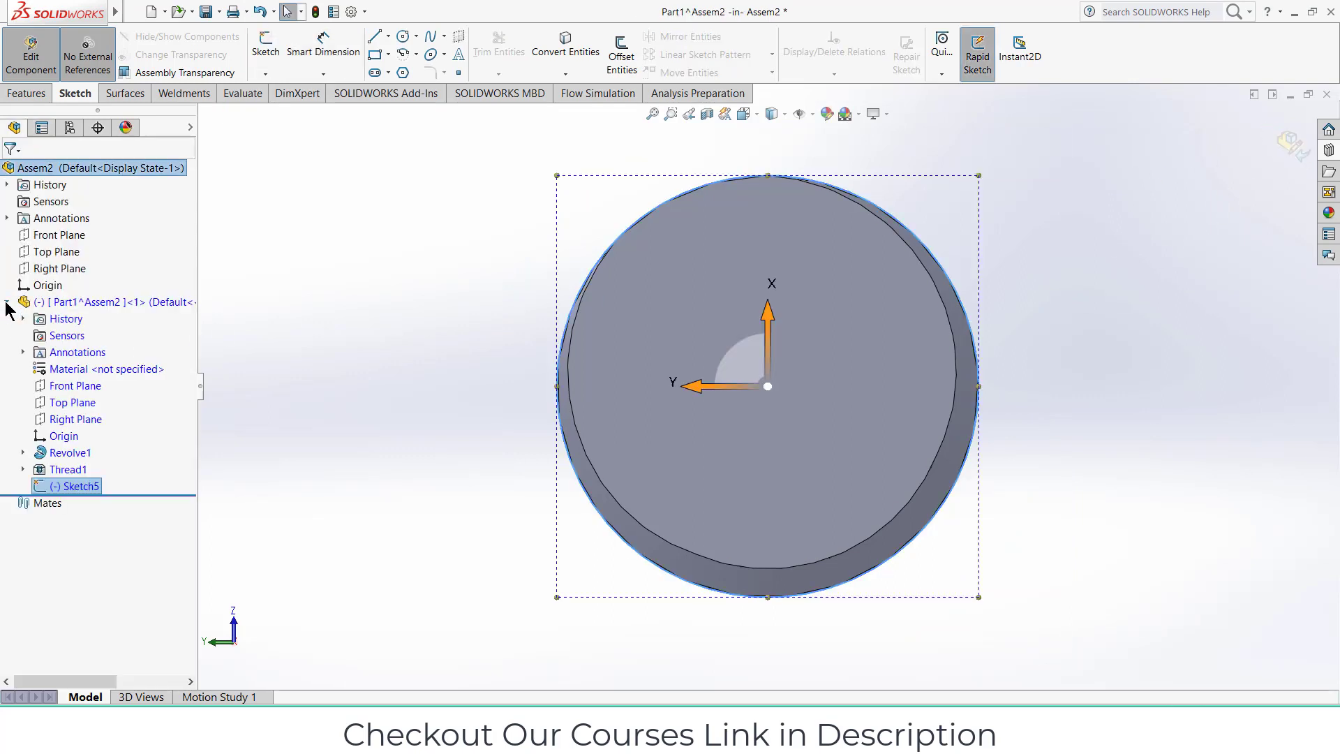
right_click(69, 470)
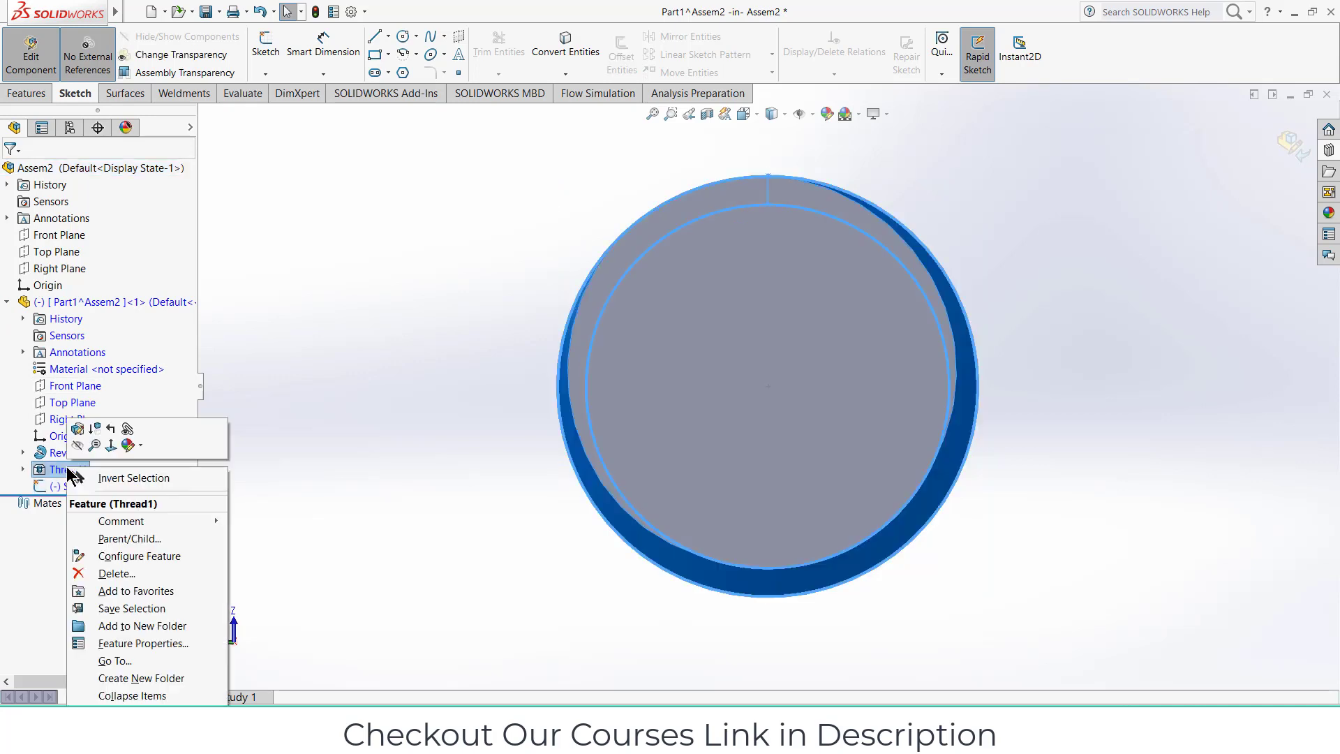
left_click(96, 430)
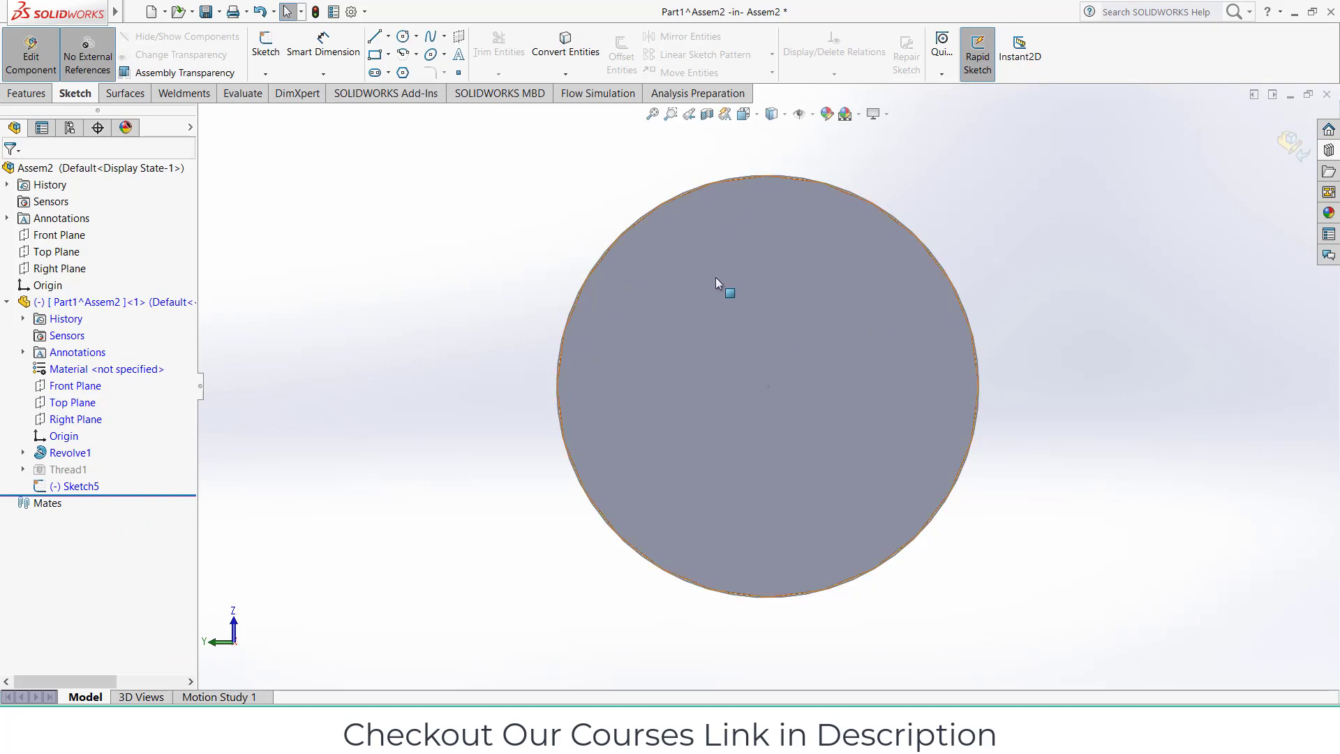
middle_click_drag(1083, 298, 1001, 342)
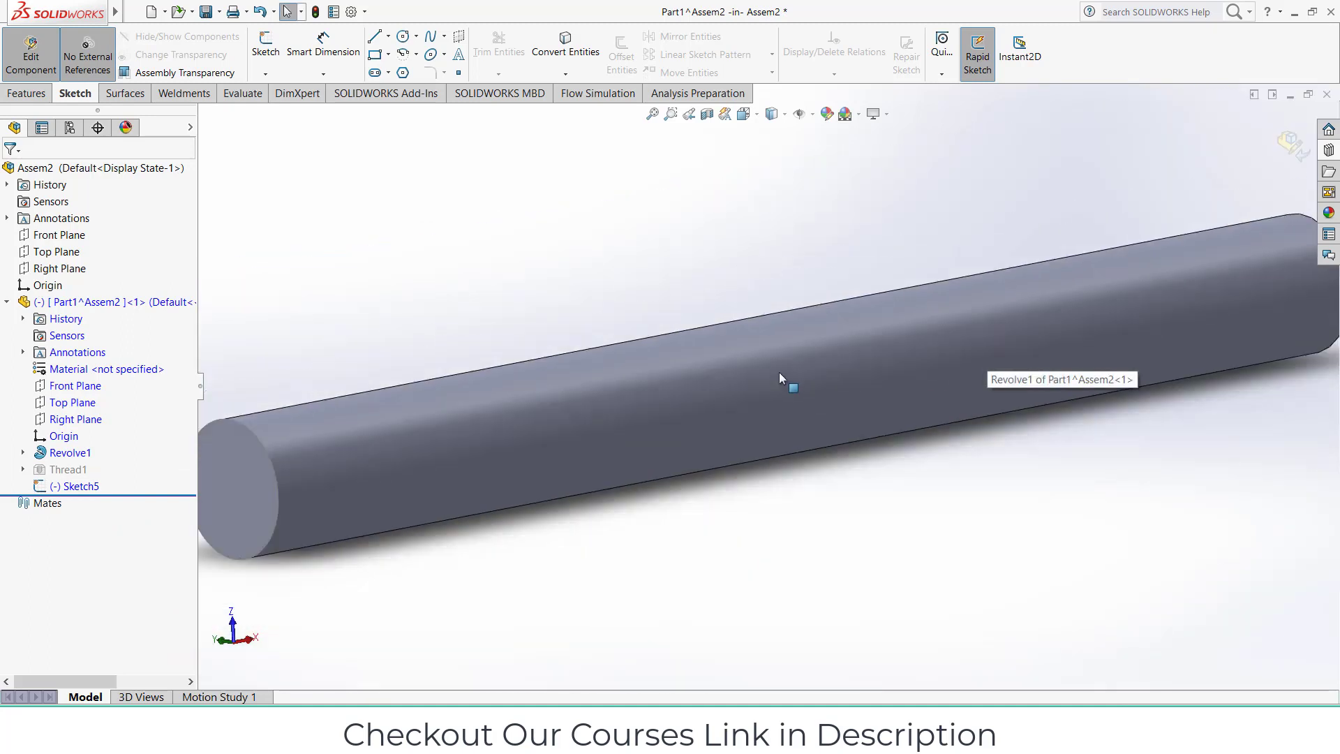
- Reopen the end-face circle sketch and draw an upright rectangle about 28 mm tall across the circle, left of its centre
left_click(78, 487)
key("f")
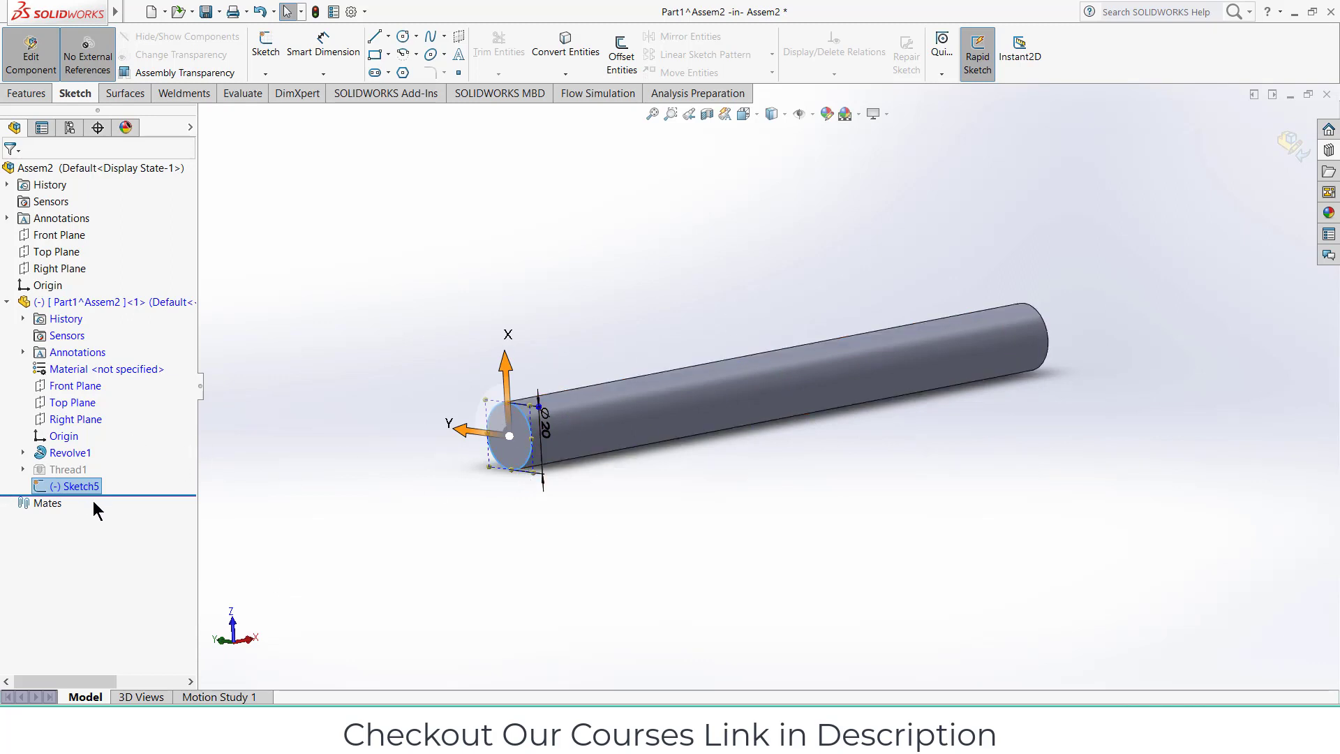
scroll(520, 438, "down", 4)
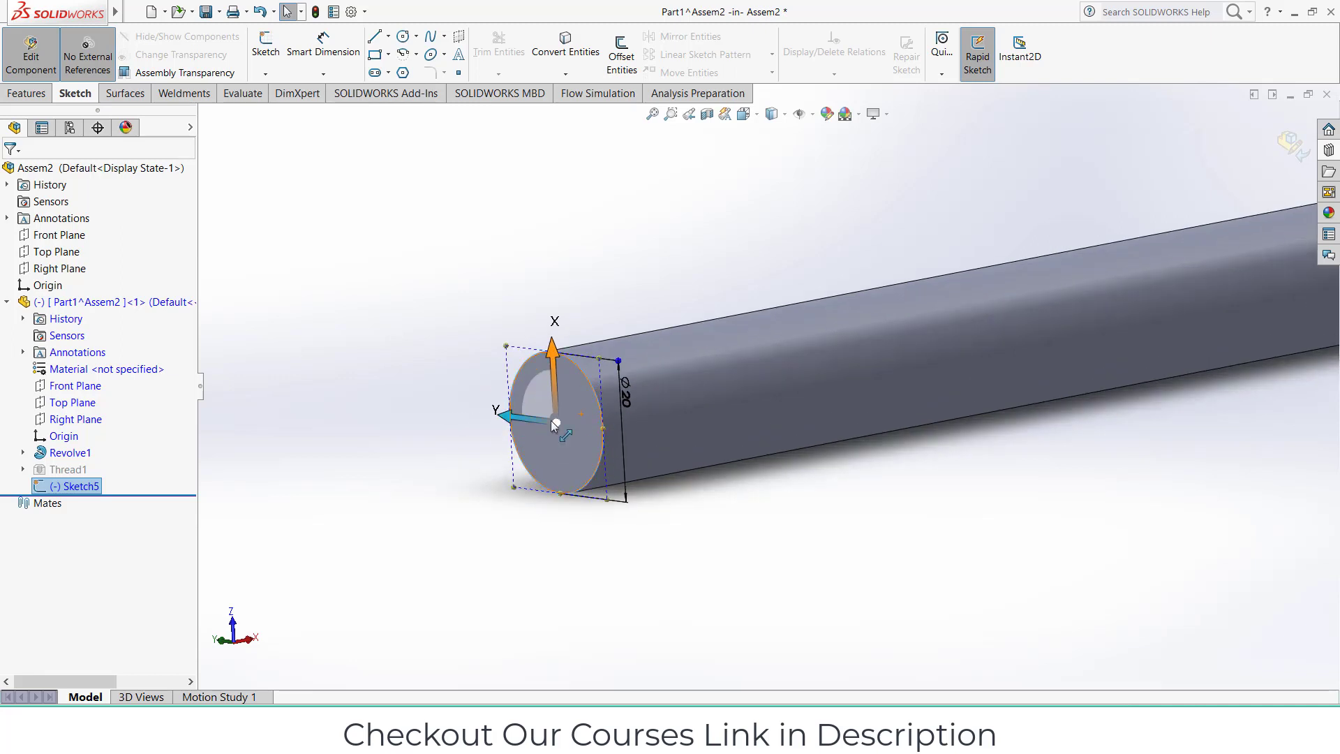
key("ctrl+8")
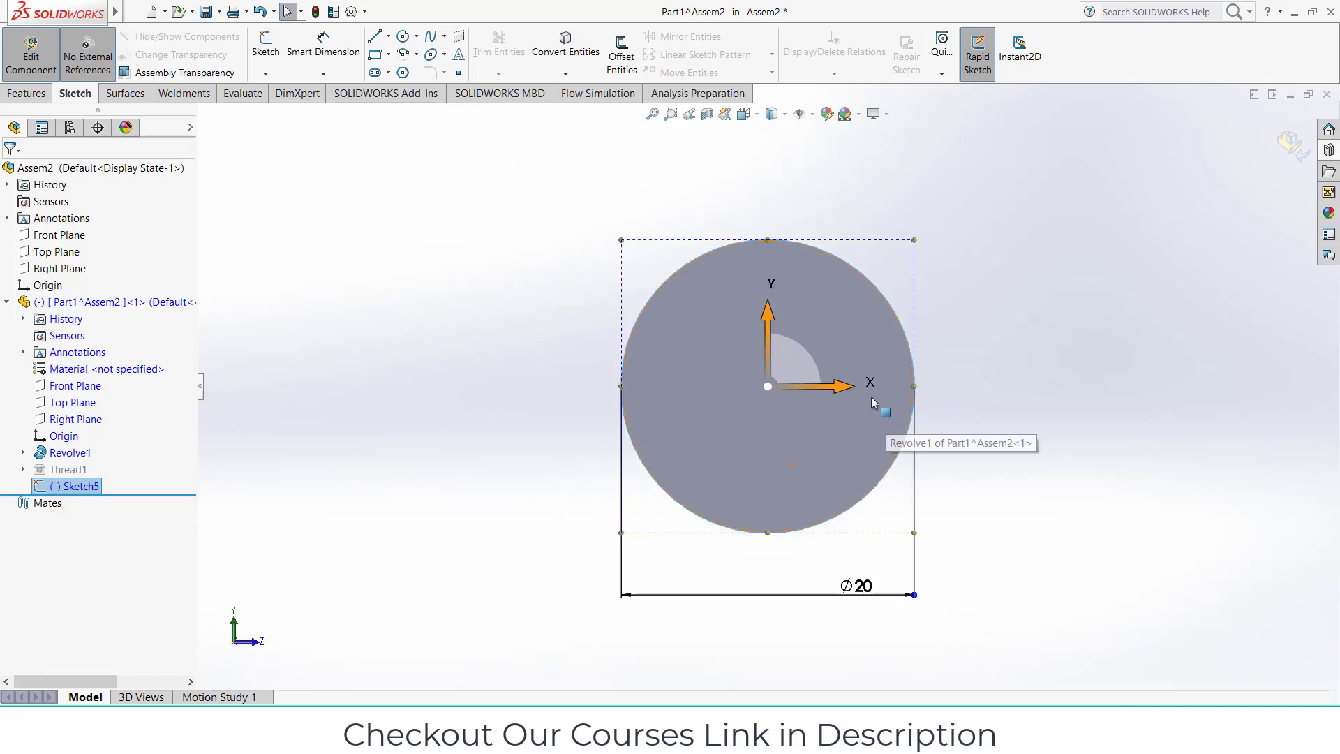
right_click(74, 487)
left_click(78, 441)
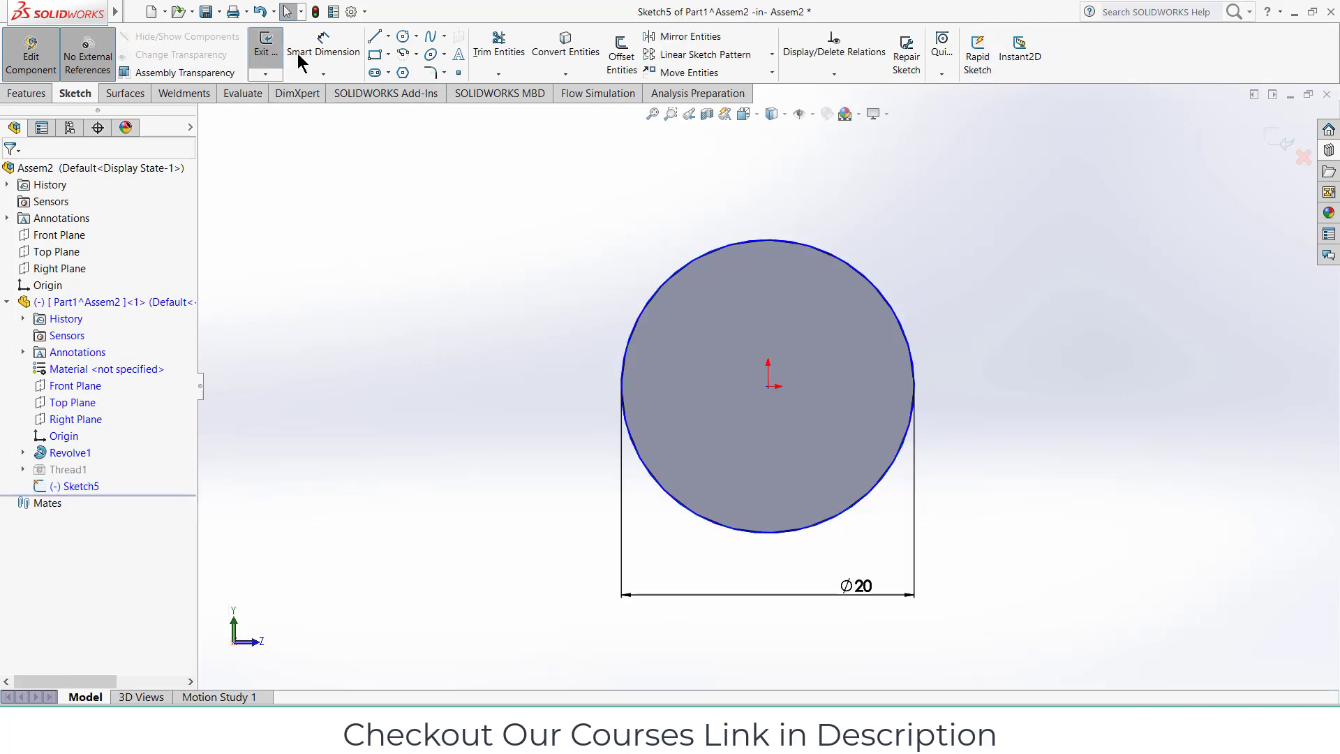
left_click(375, 58)
left_click(652, 181)
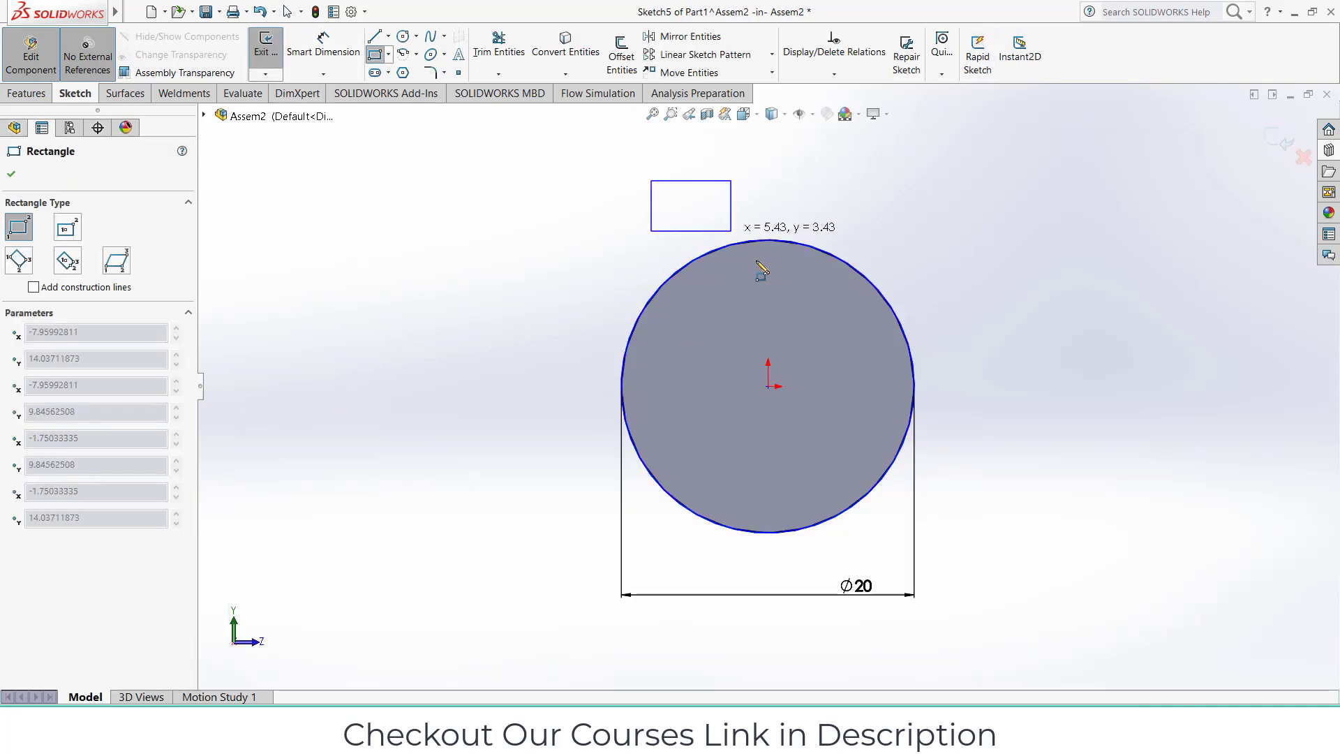
left_click(725, 588)
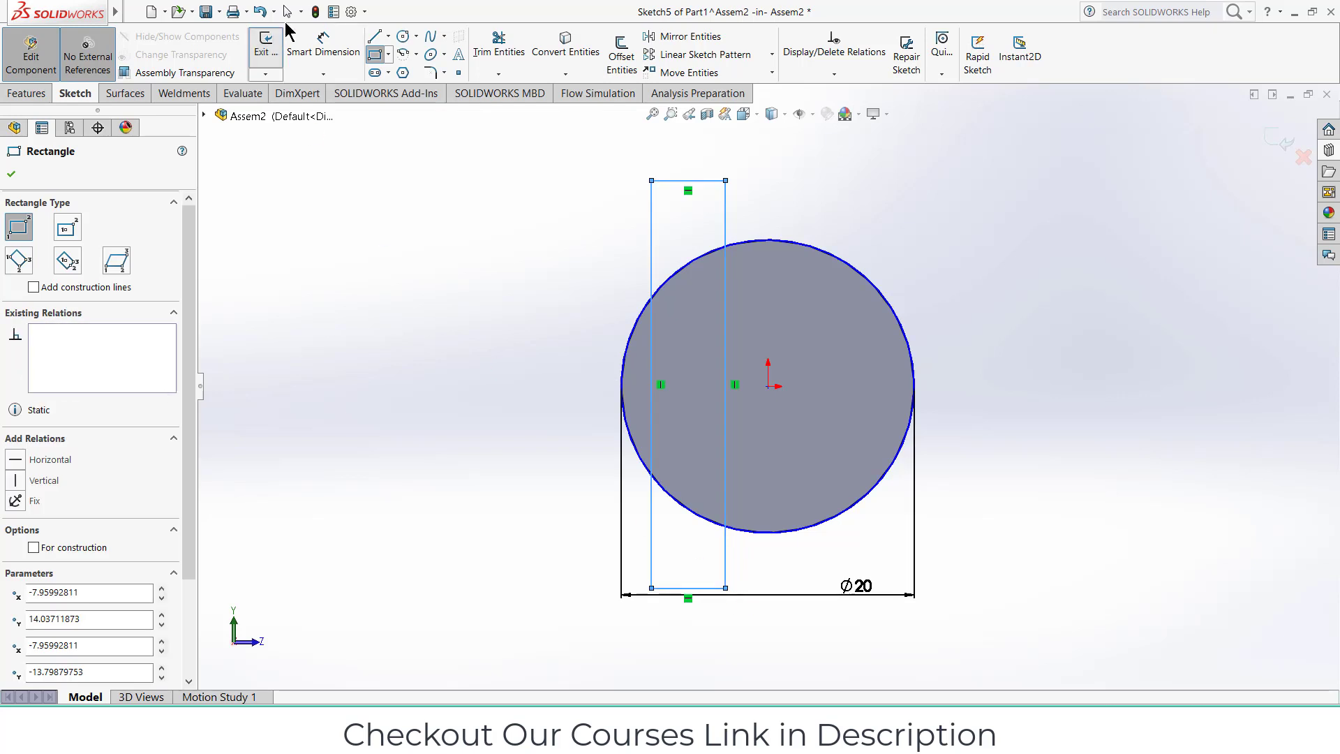
- Dimension the rectangle's inner vertical side 2 mm from the circle's centre point
left_click(323, 56)
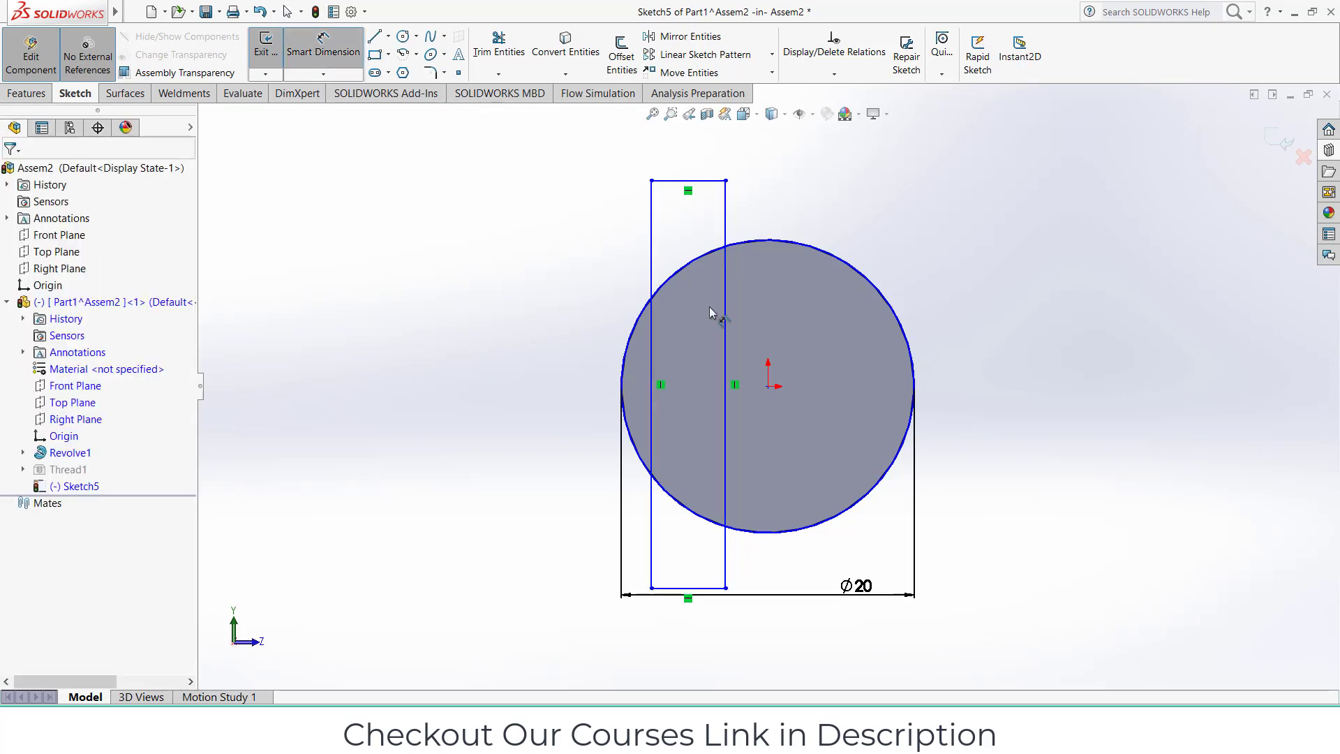
left_click(733, 386)
left_click(768, 386)
left_click(752, 356)
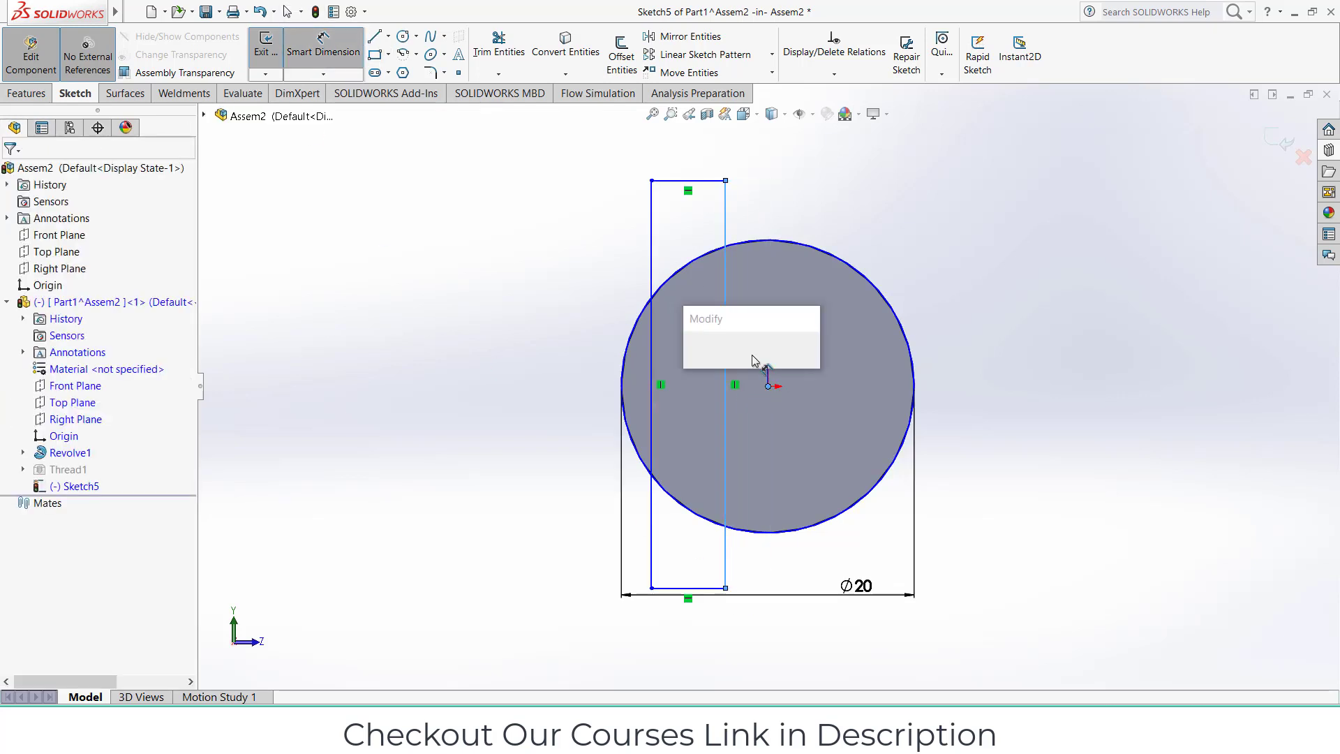
type("2.00mm")
key("Return")
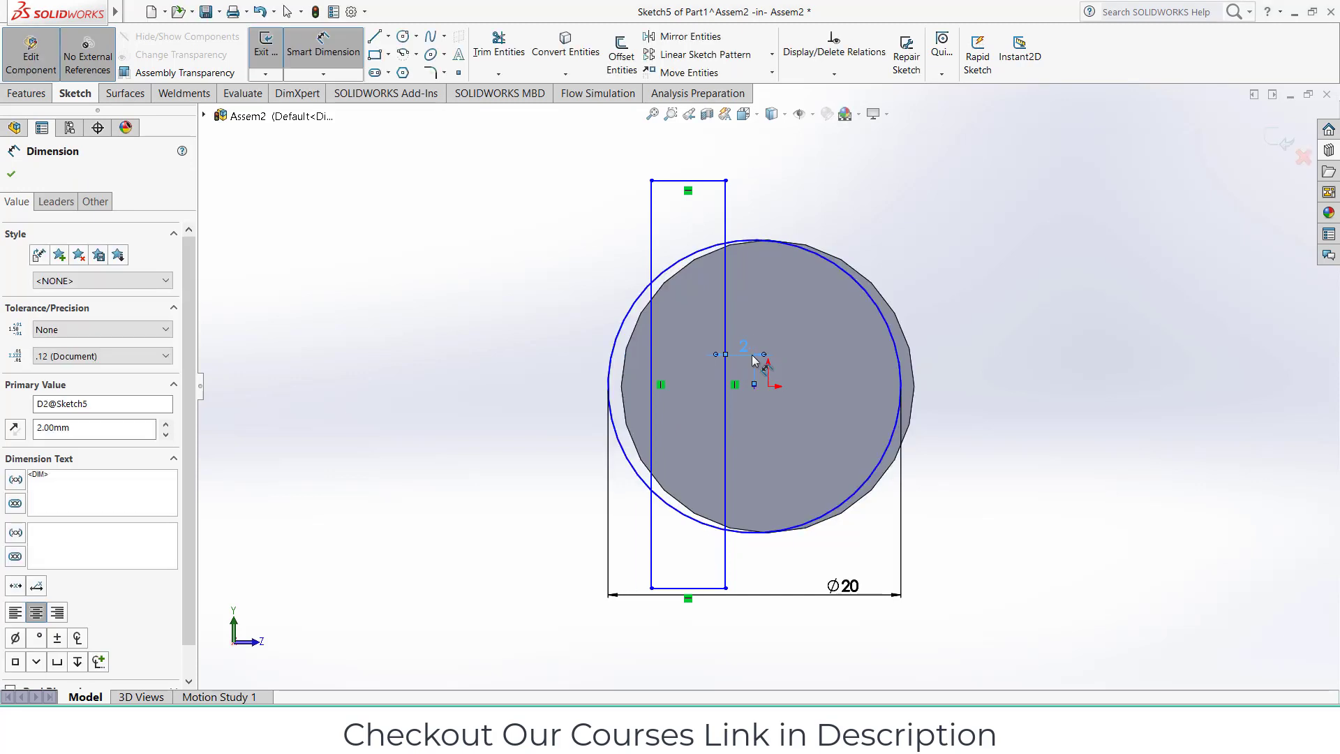
key("Escape")
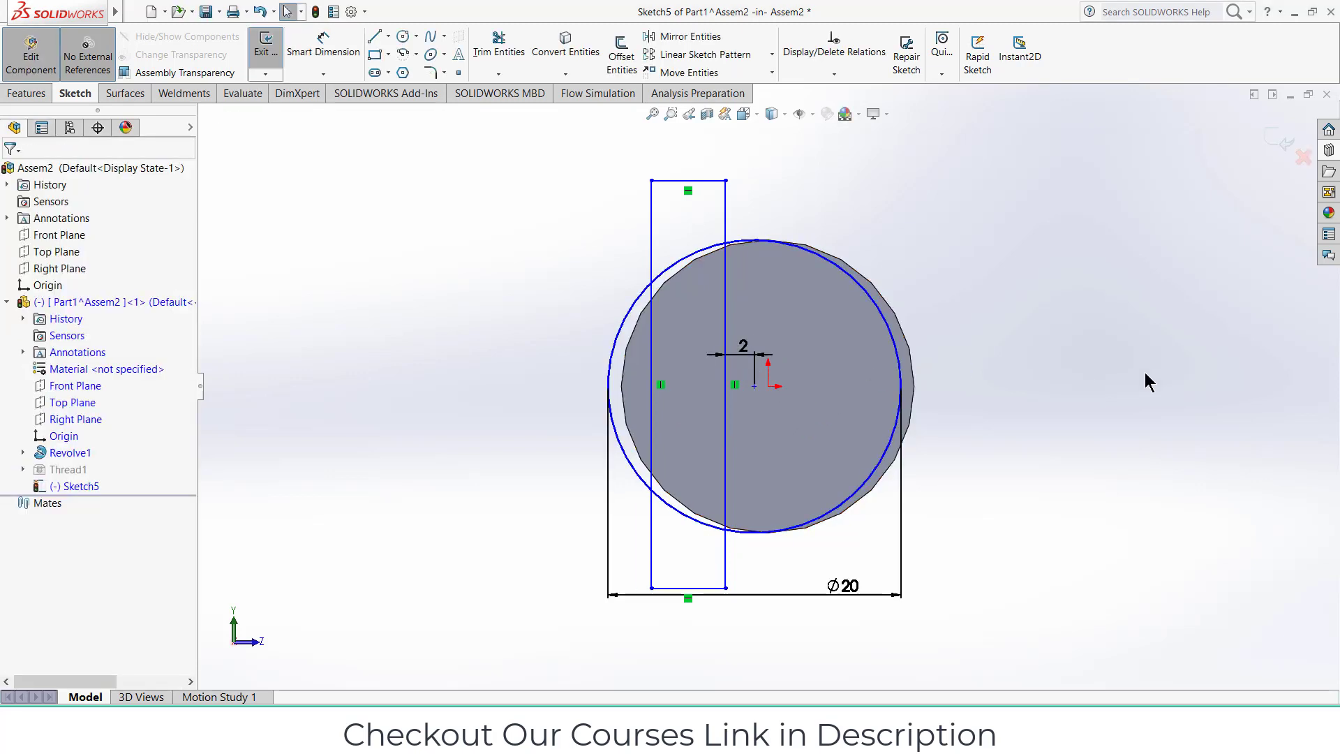
- Make the circle's centre point coincident with the origin
left_click(753, 387)
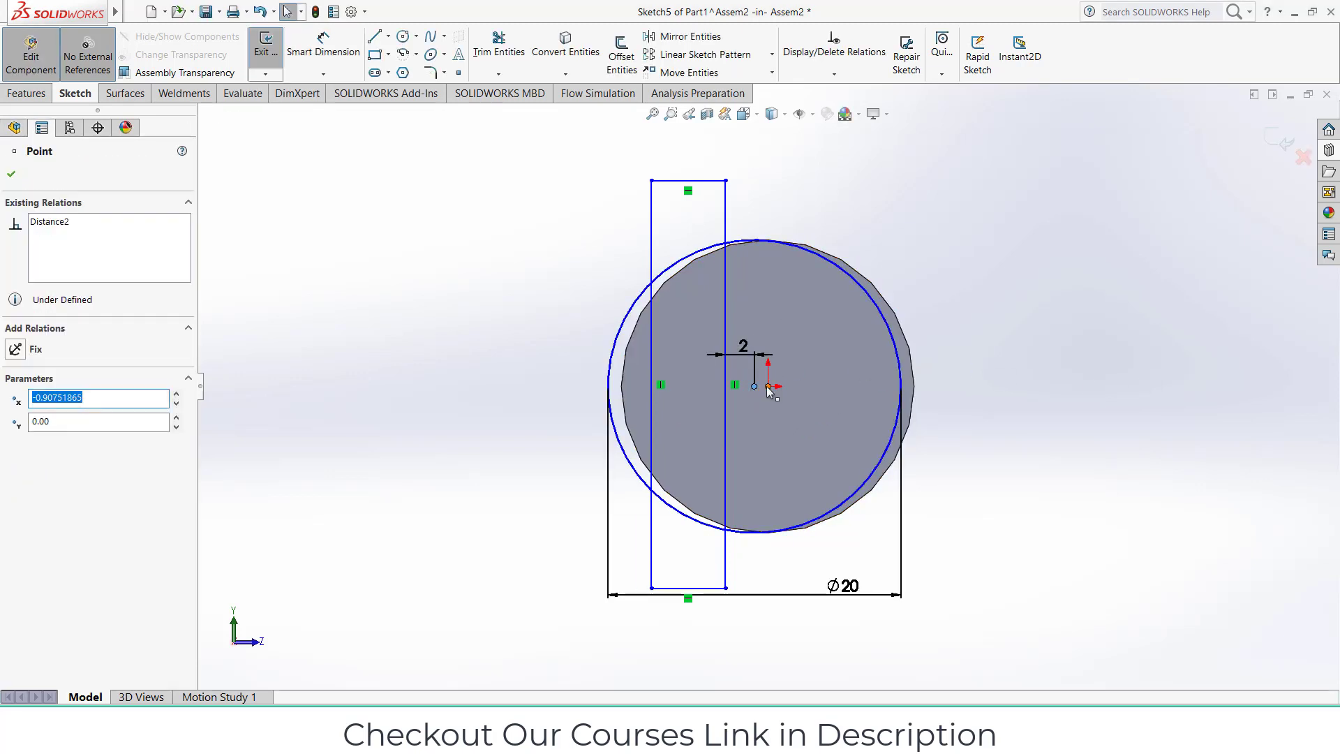
left_click(768, 386, "ctrl")
left_click(839, 327)
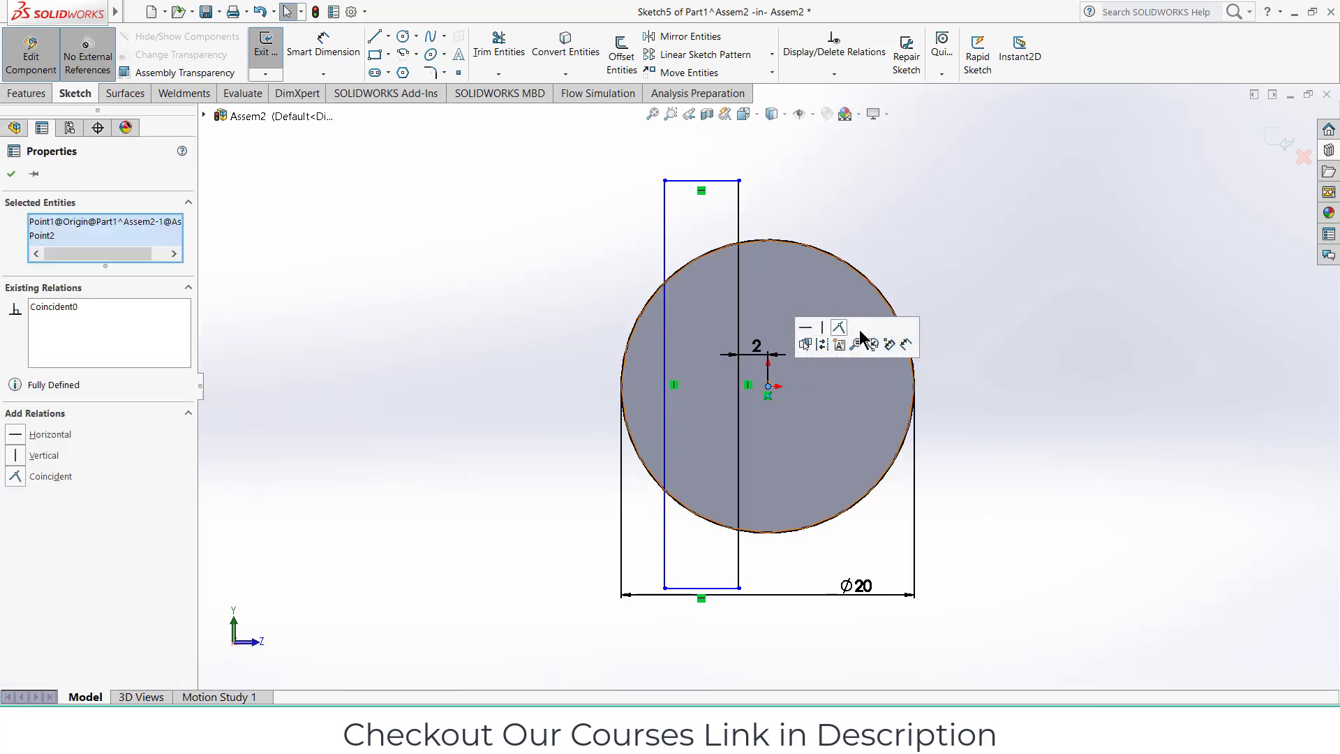
key("Escape")
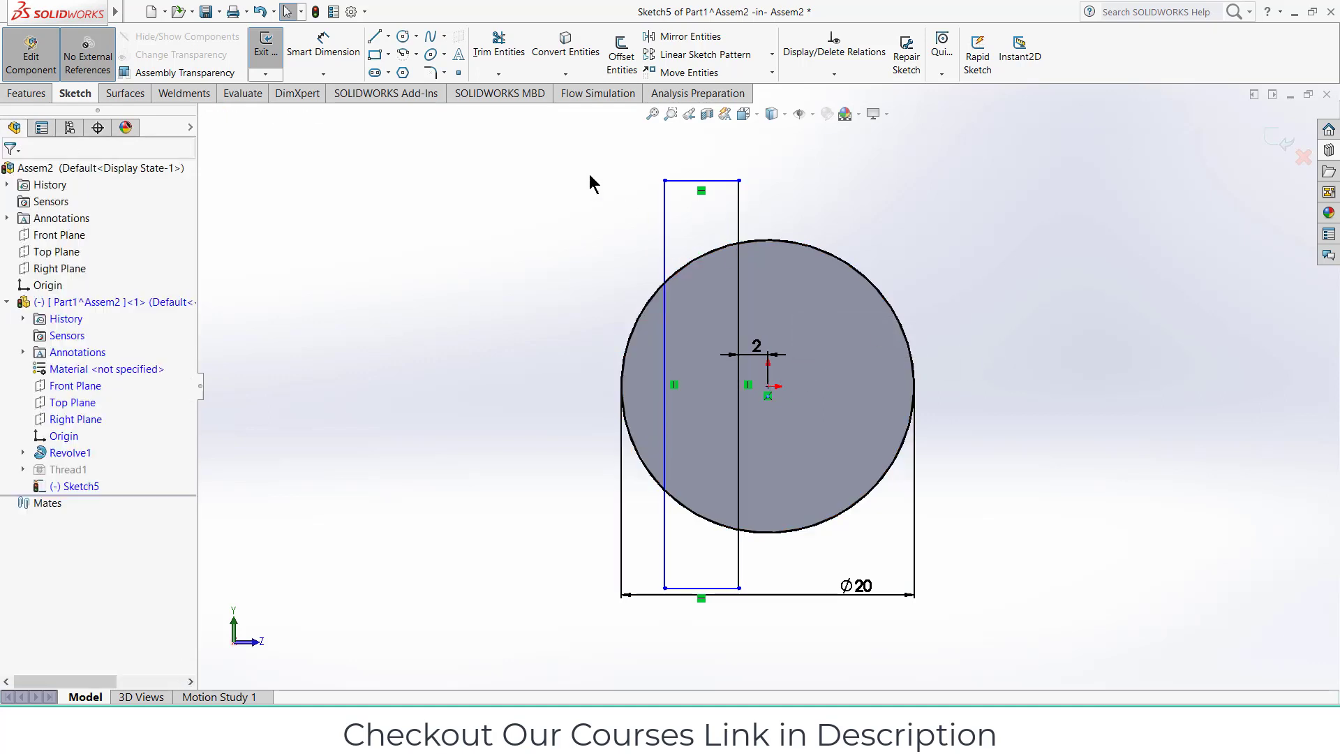
- Draw a vertical centerline from the origin up to the top of the circle
left_click(388, 38)
left_click(392, 52)
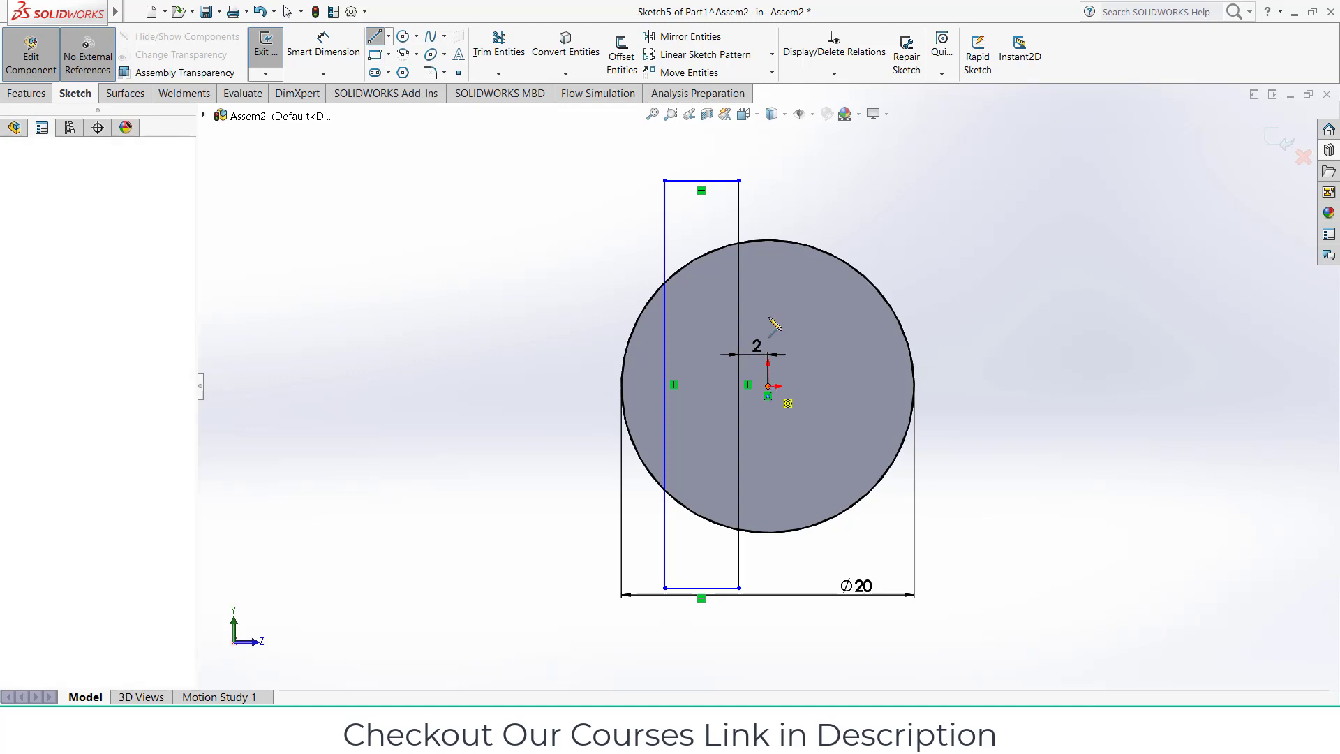
left_click(768, 386)
left_click(768, 241)
key("Escape")
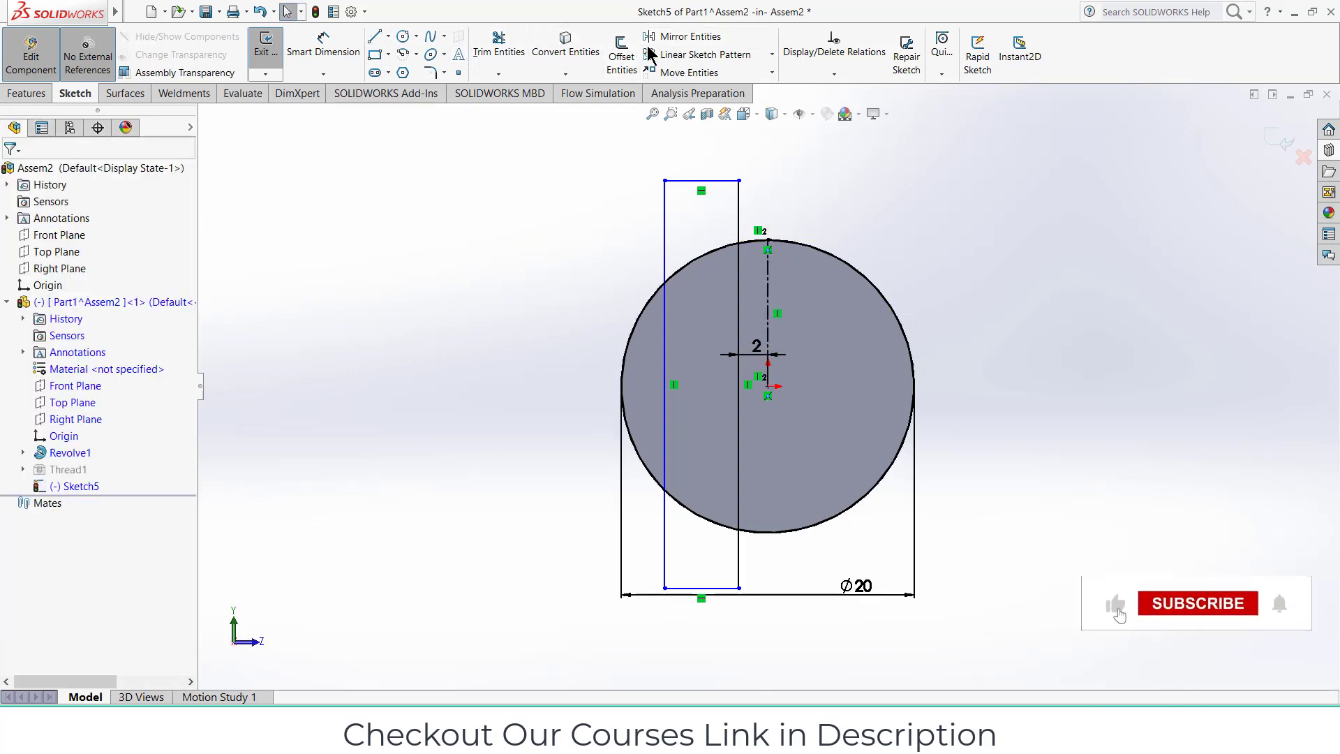
- Mirror the rectangle's two vertical sides about the vertical centerline
left_click(680, 37)
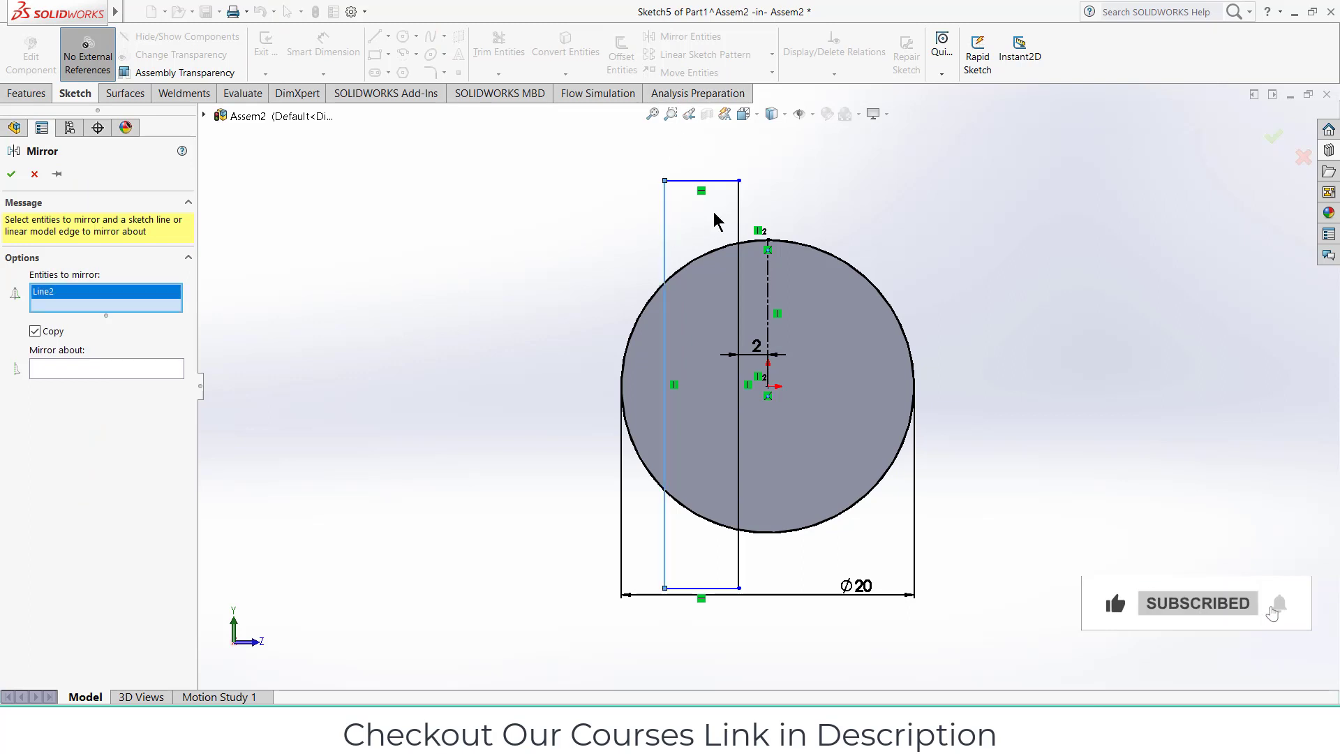
left_click(739, 218)
left_click(160, 383)
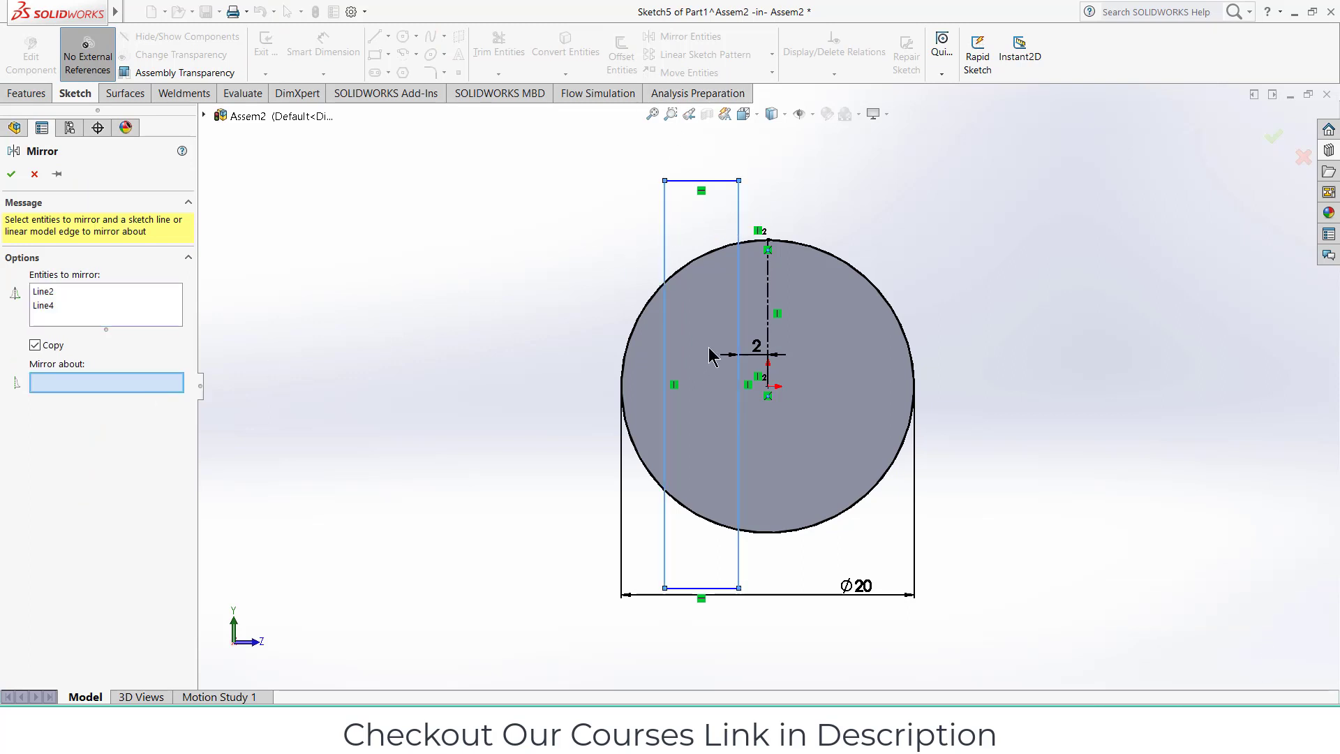
left_click(768, 293)
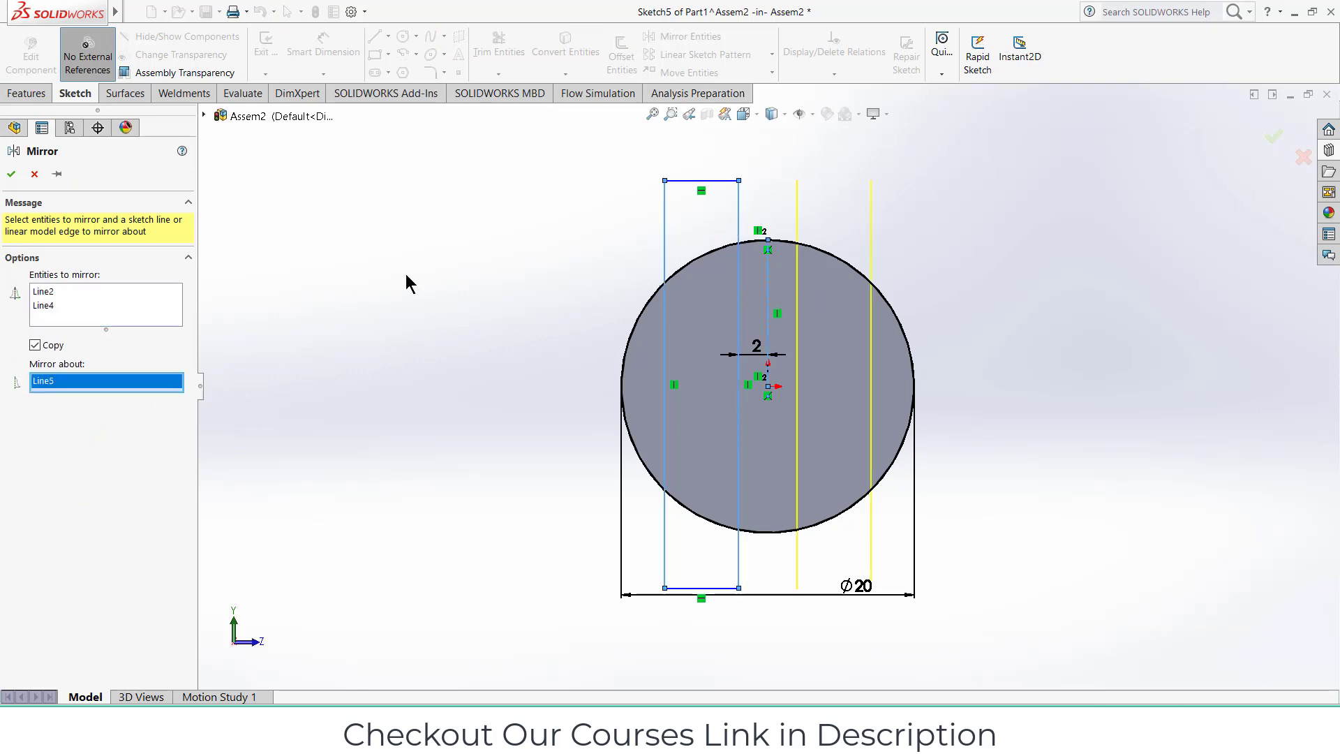
left_click(11, 174)
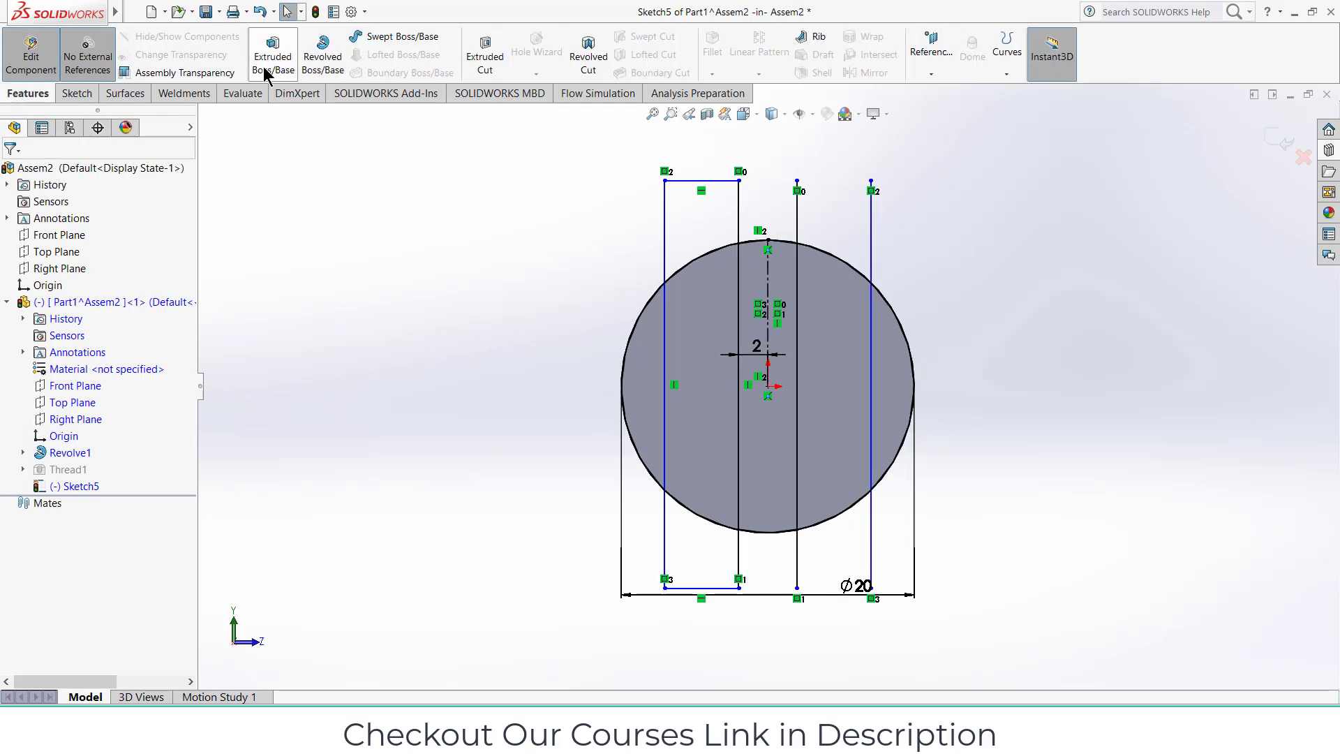
- Extrude the two strip regions inside the circle, one on each side of the central gap, as parallel lugs from the rod's end
left_click(272, 56)
left_click(706, 380)
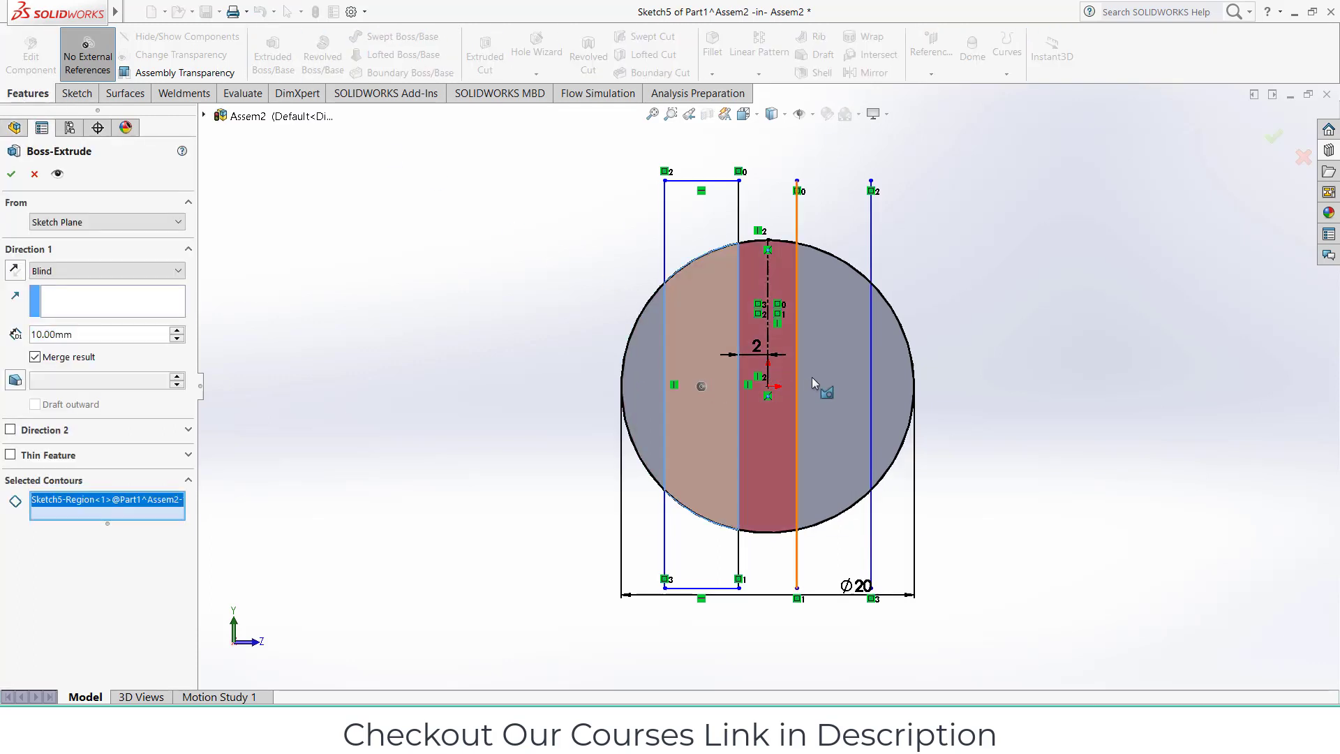
left_click(812, 377)
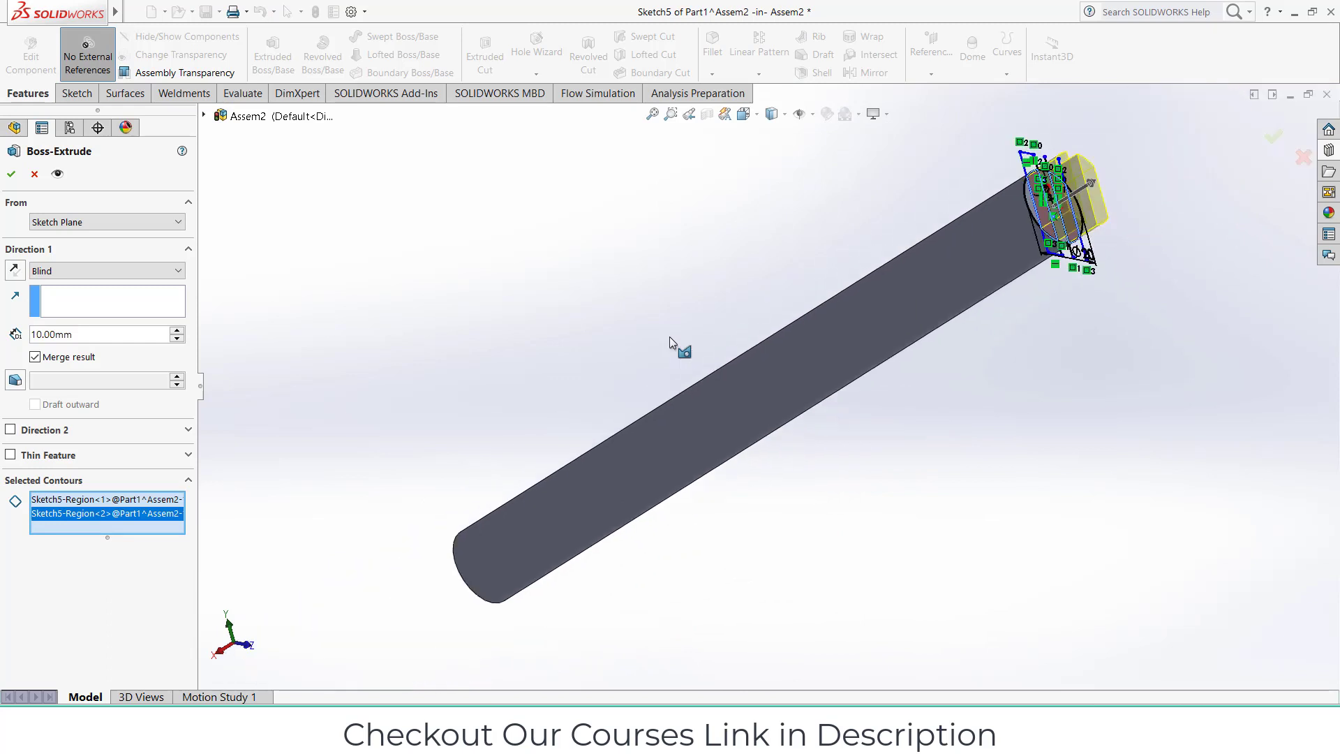
scroll(1158, 222, "down", 3)
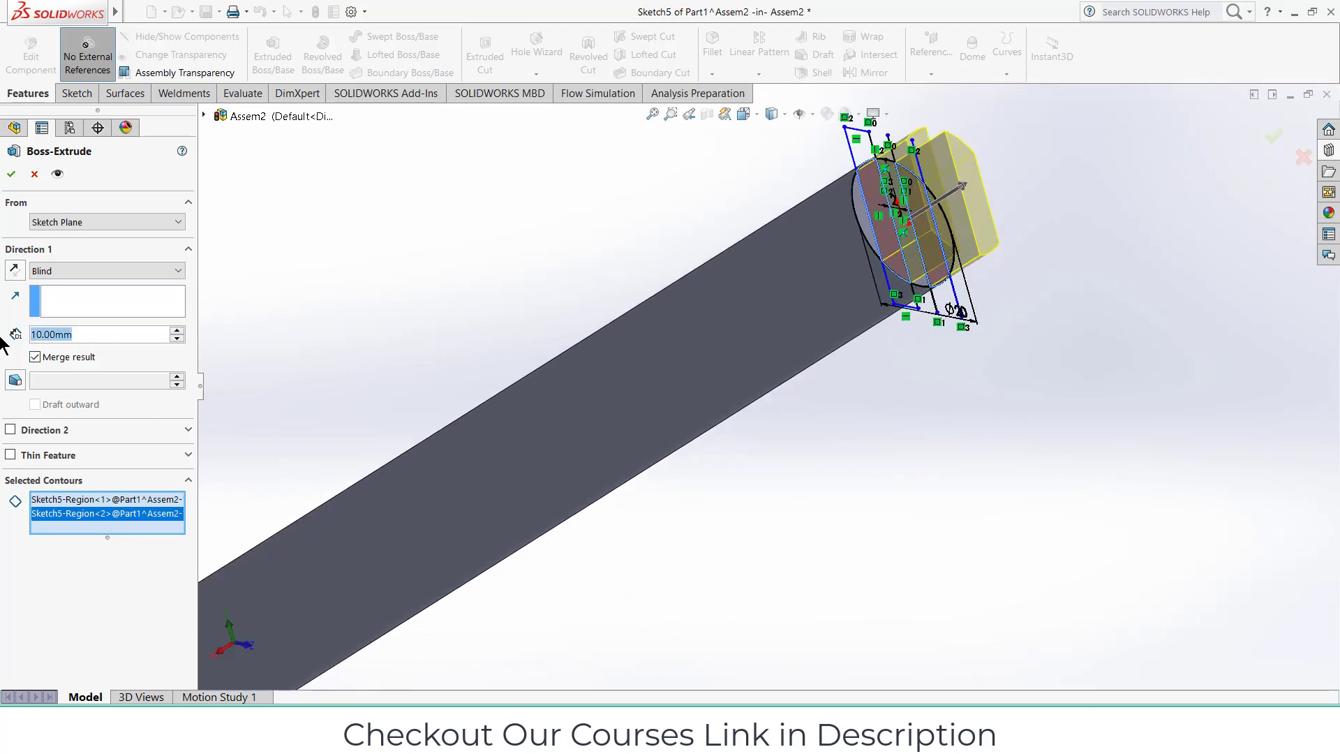
key("Return")
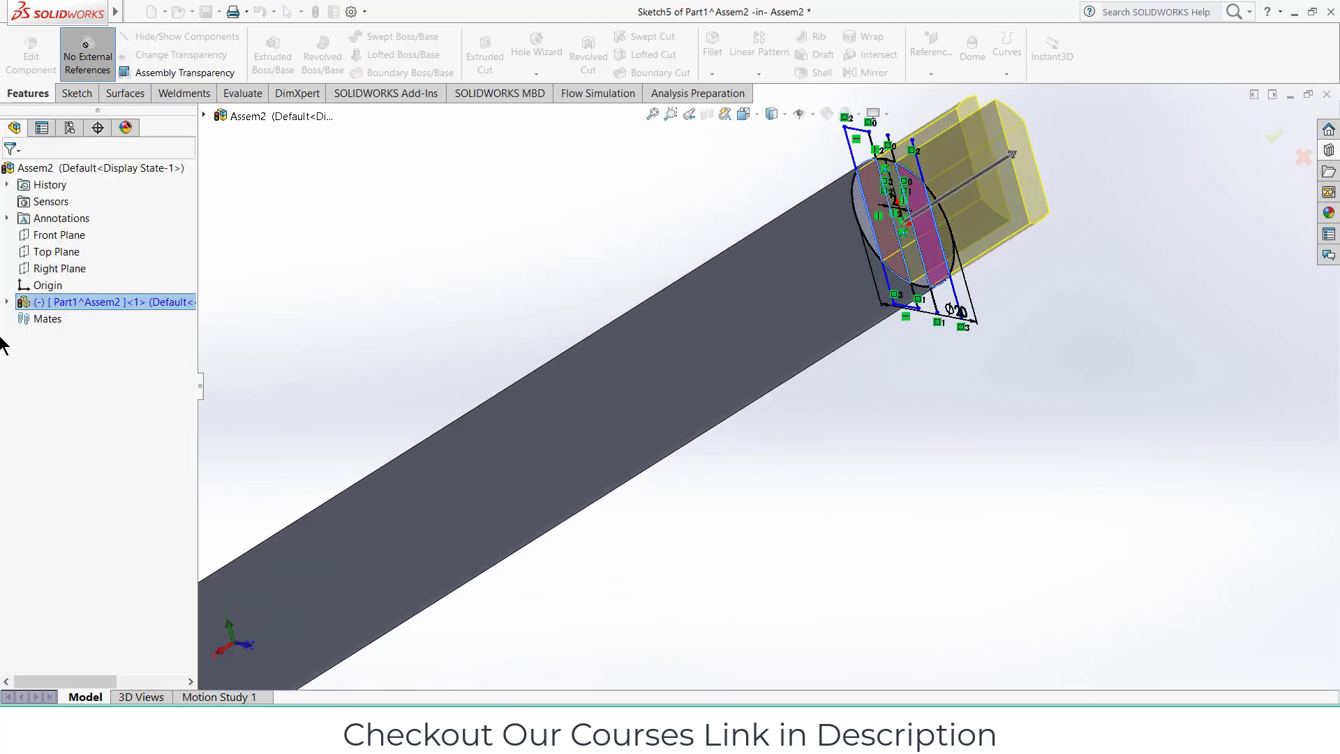
- Start a sketch on the lug's flat outer face and draw a circle about 4.3 mm in diameter level with the origin
left_click(946, 179)
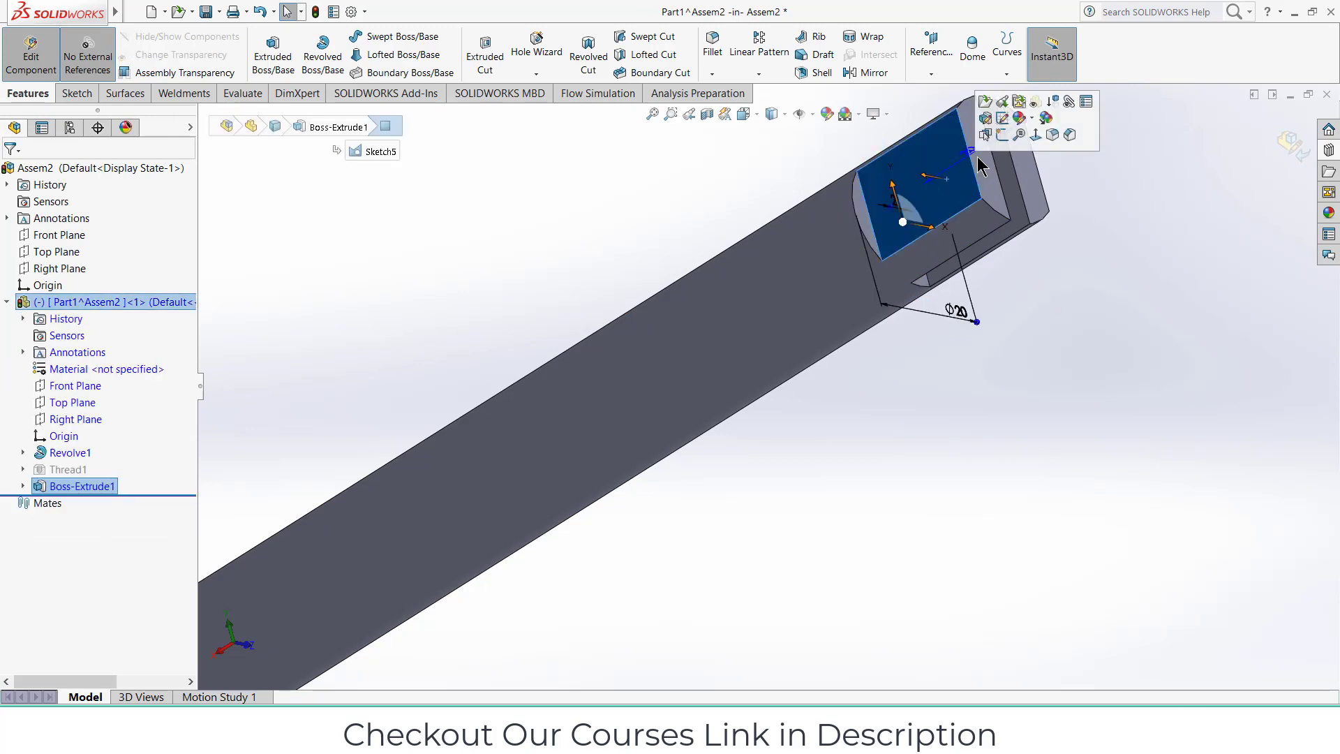
left_click(1002, 135)
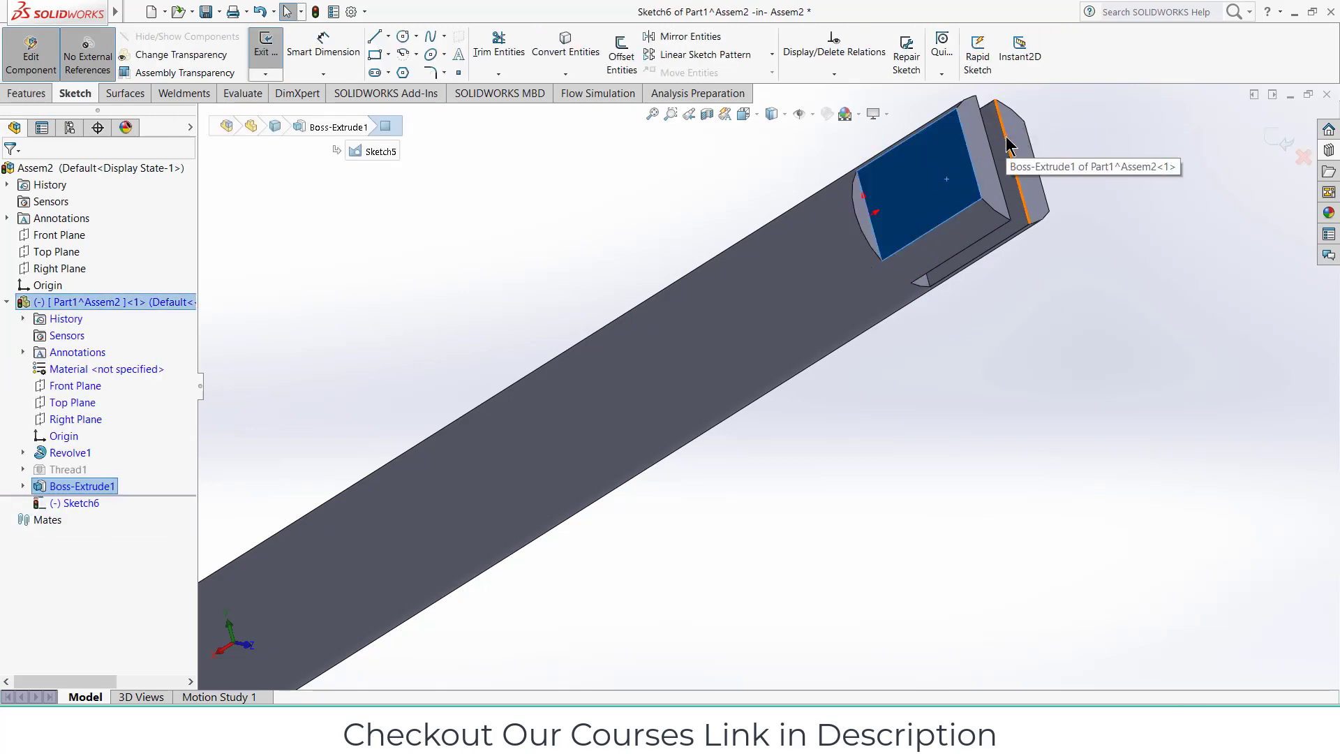
key("ctrl+8")
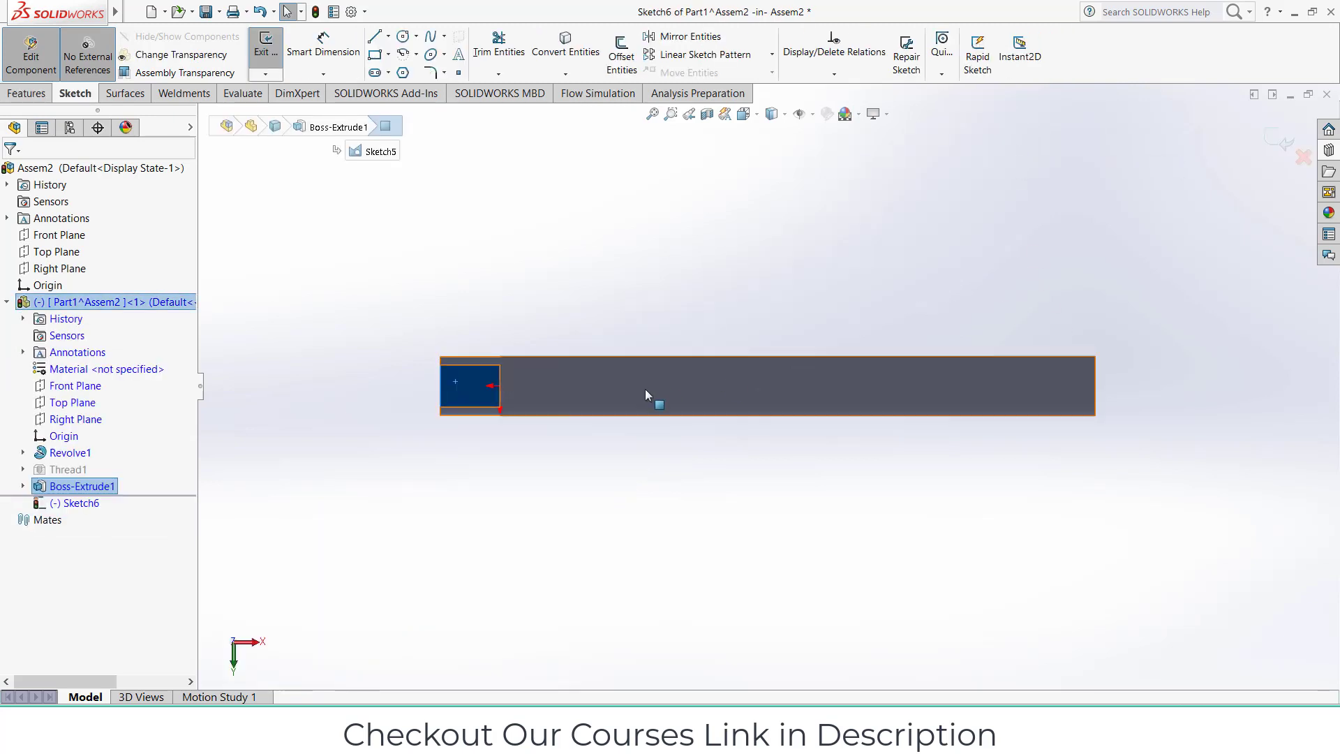
scroll(504, 390, "down", 5)
left_click(403, 36)
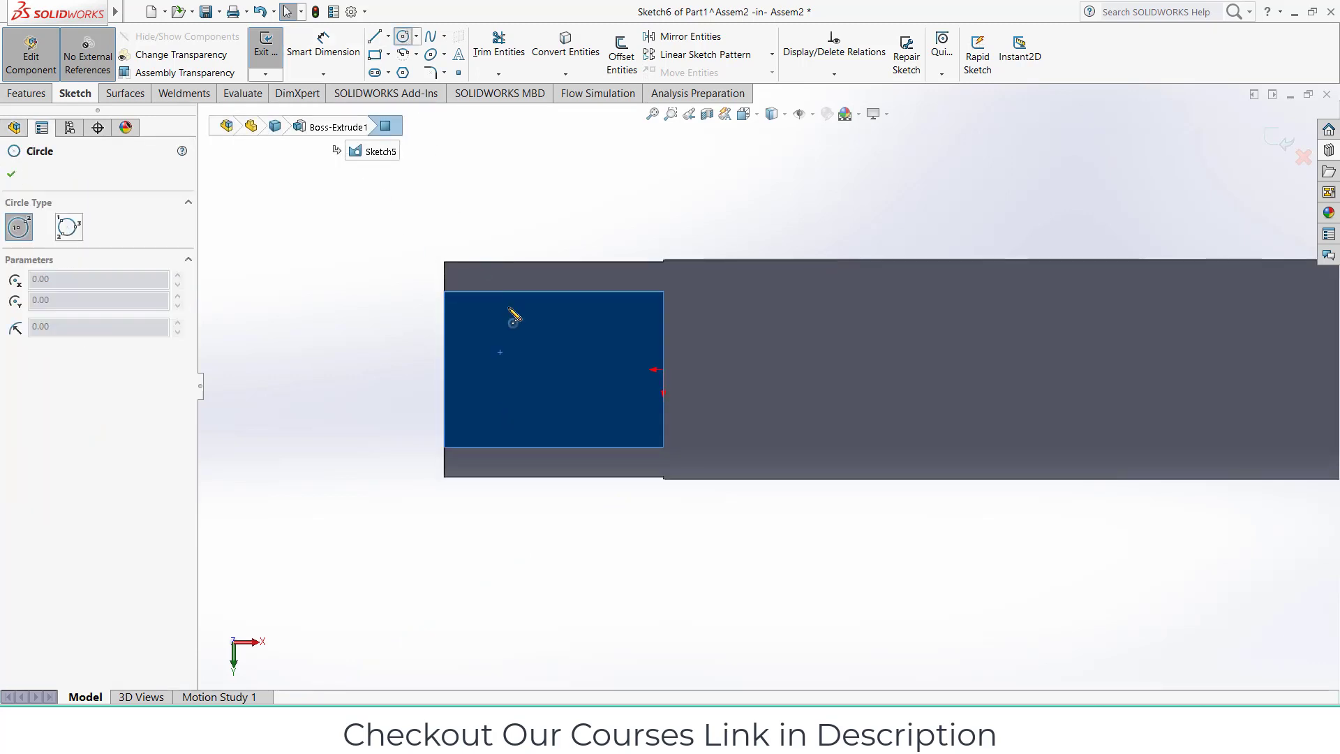
left_click(543, 370)
left_click(558, 388)
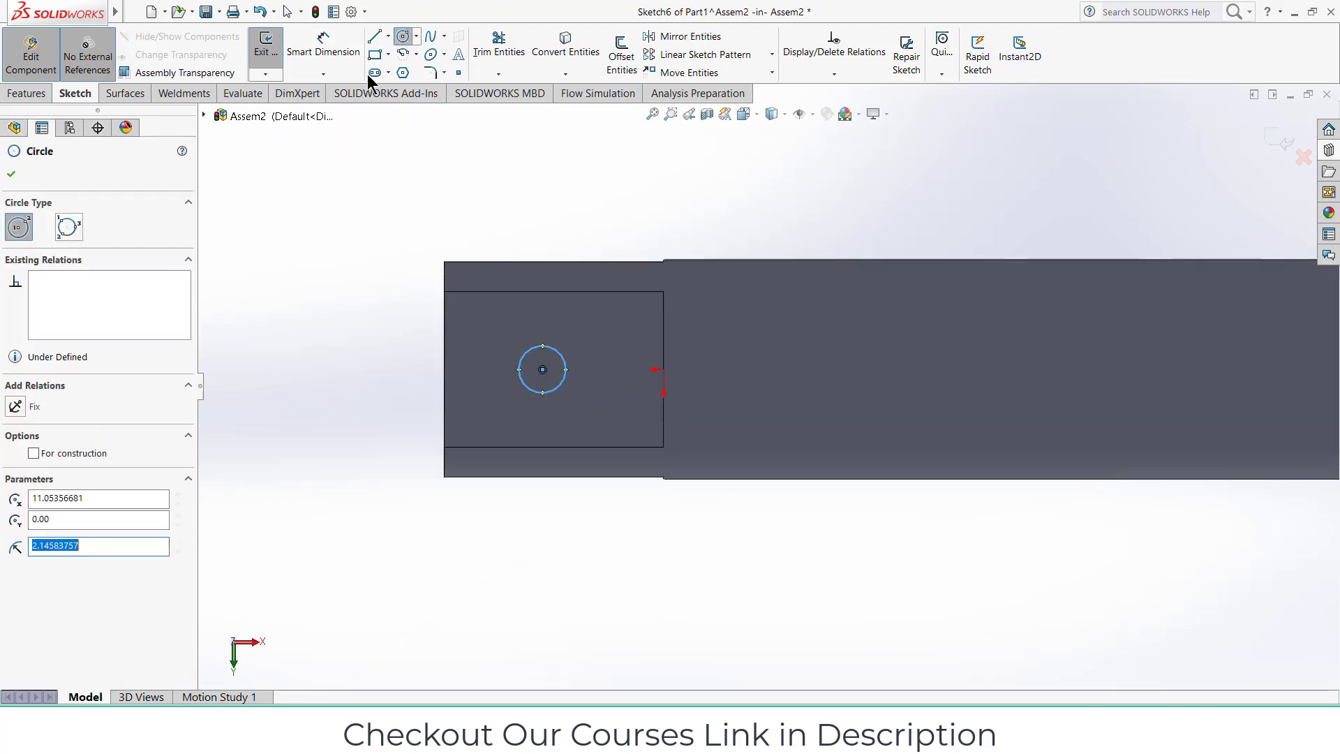
- Dimension the circle on the lug face with a diameter of 5 mm
left_click(330, 40)
left_click(526, 349)
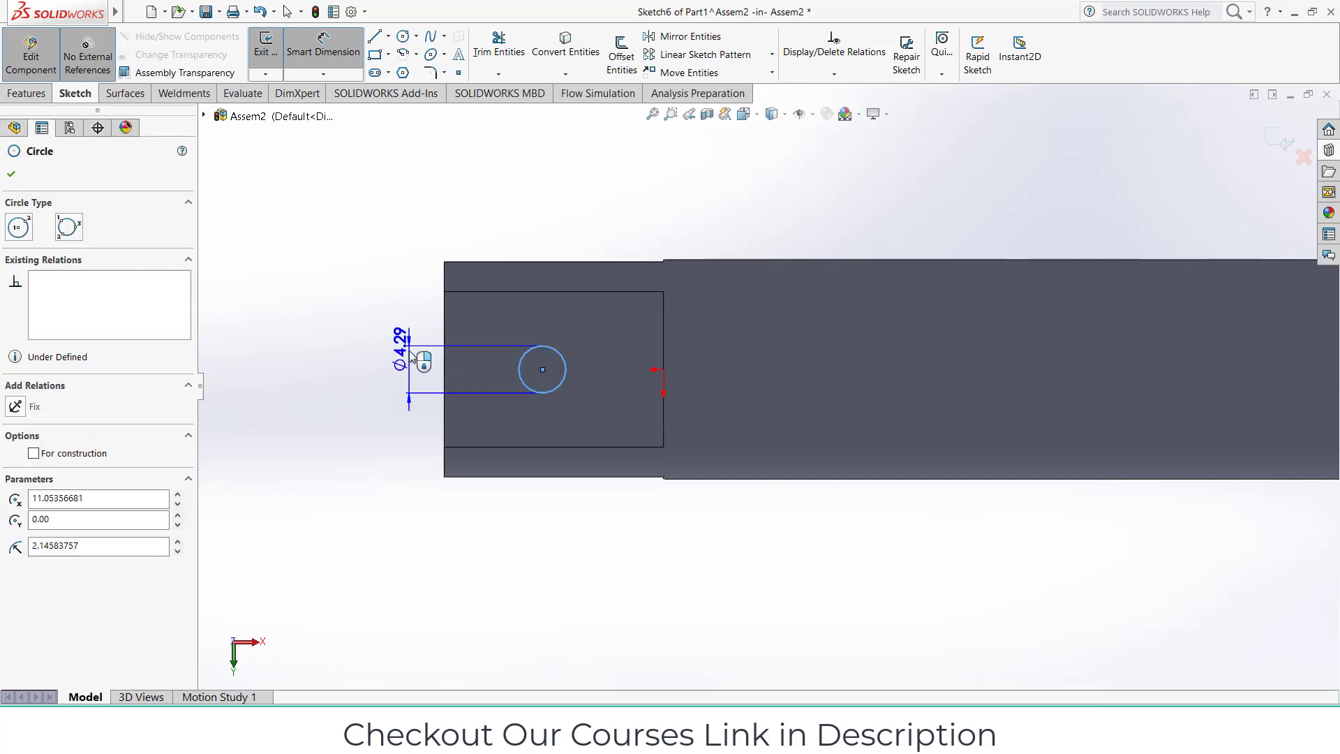
left_click(410, 358)
type("5")
key("Return")
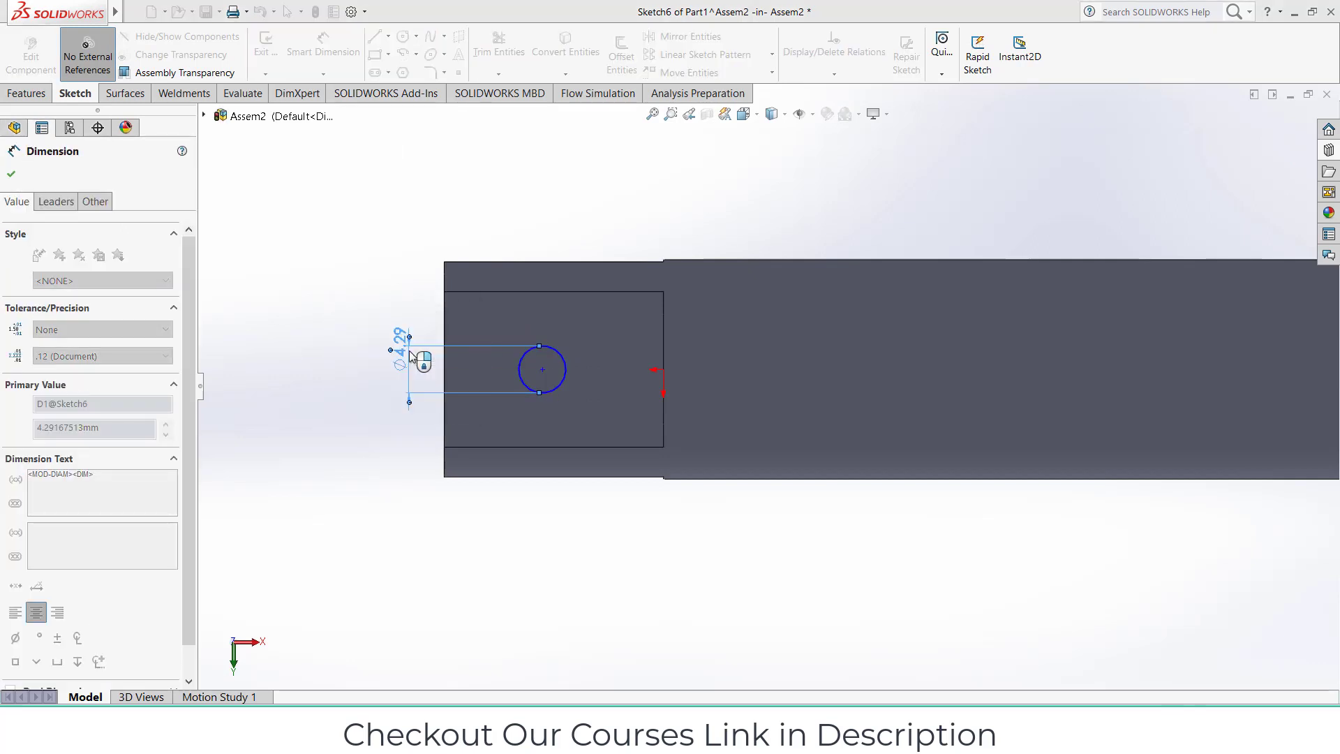
key("Escape")
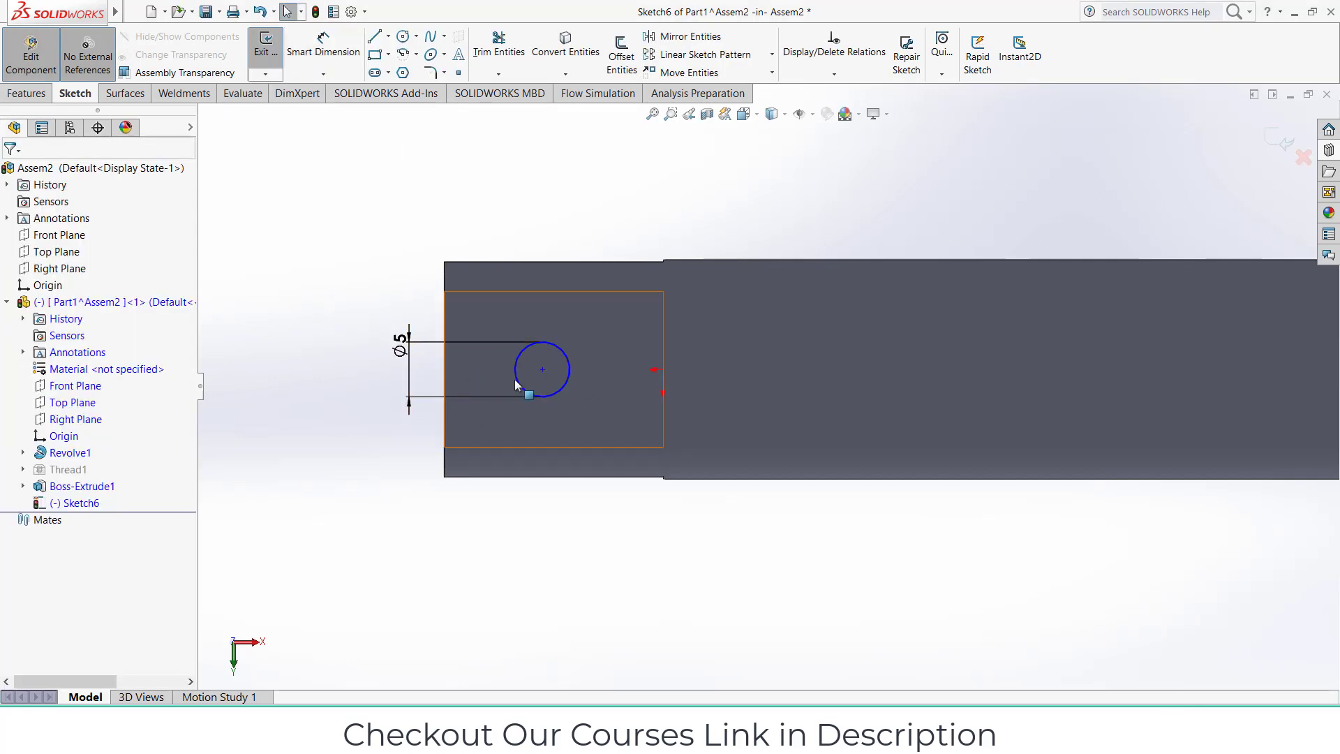
- Add a horizontal relation between the circle's centre point and the part origin
left_click(542, 370)
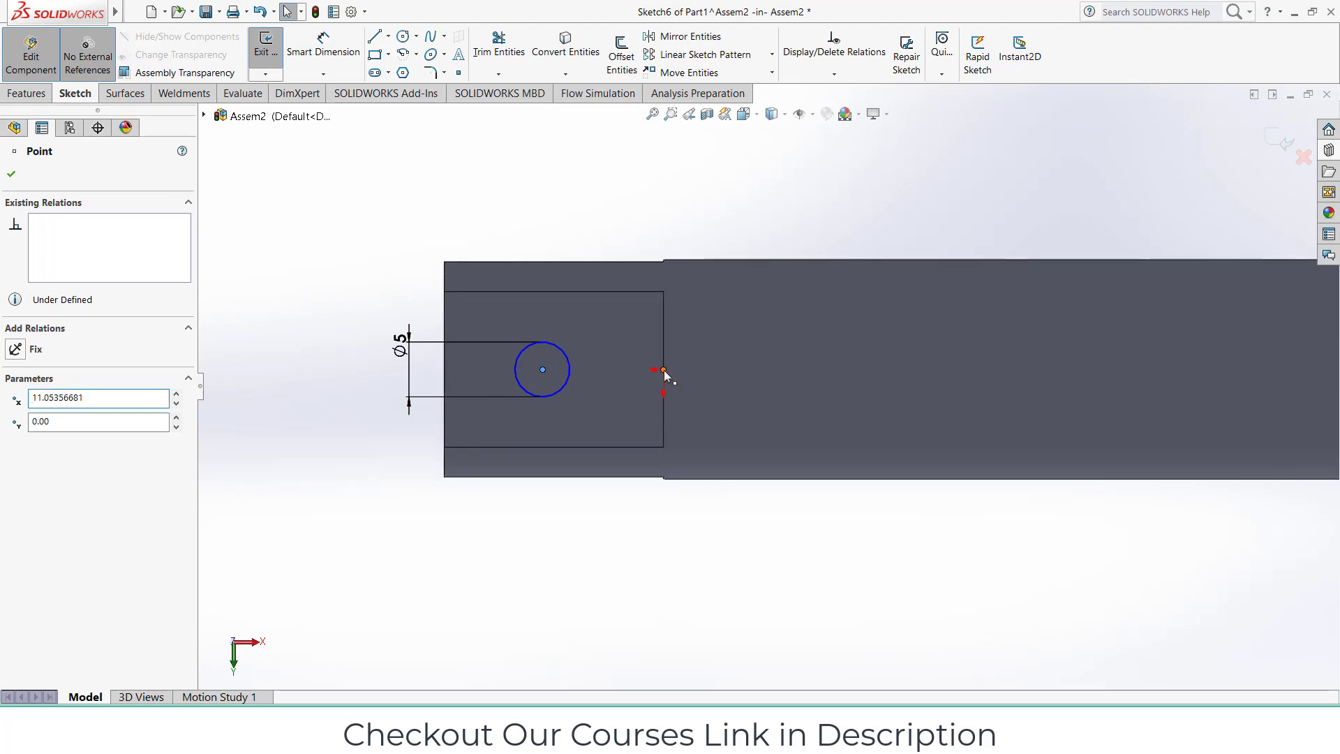
left_click(663, 369, "ctrl")
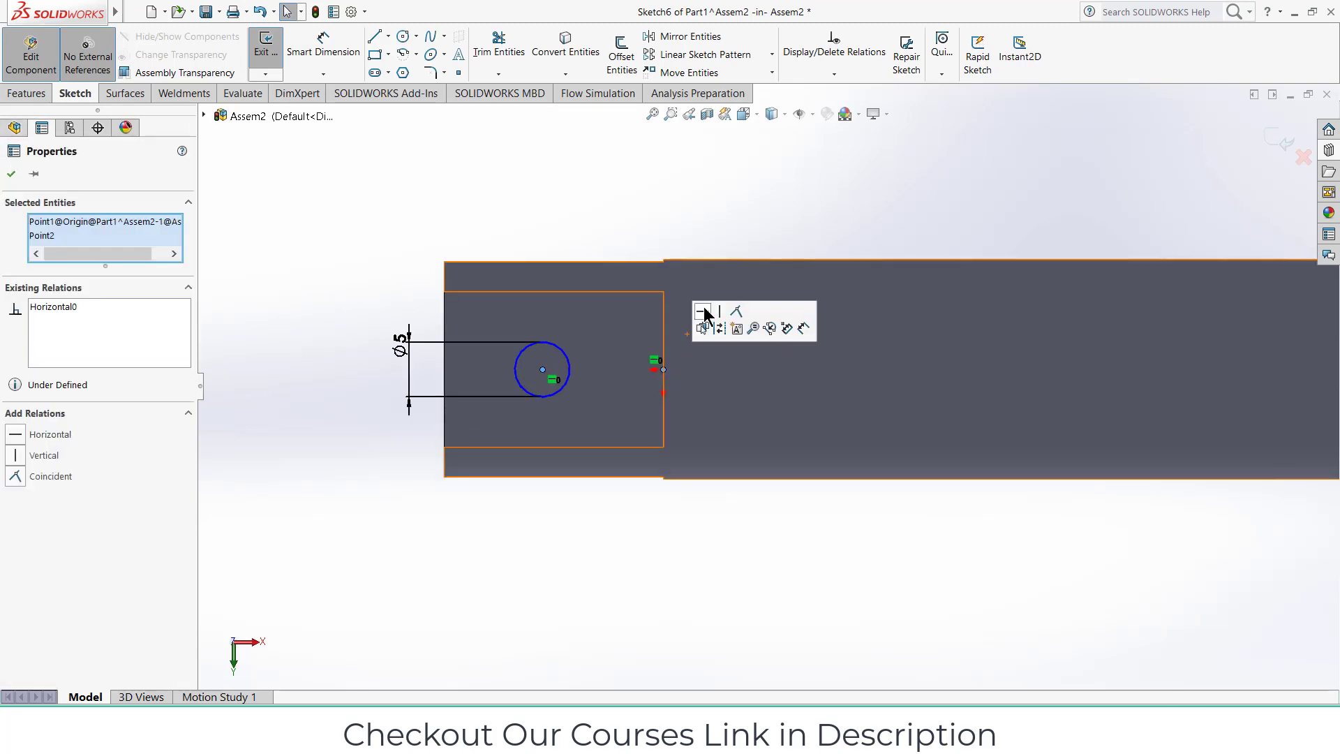
left_click(701, 312)
- Dimension the distance from the origin to the circle's centre as 10 mm
left_click(312, 52)
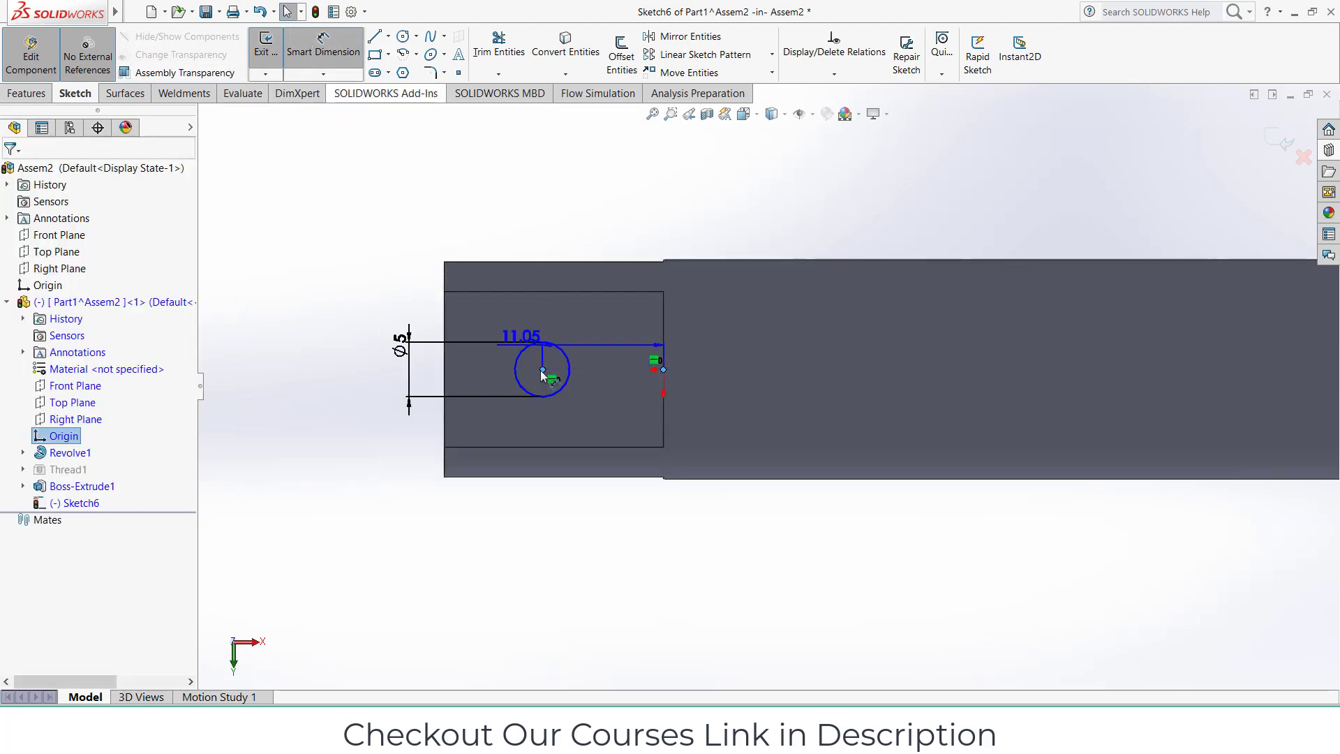
left_click(578, 301)
type("10")
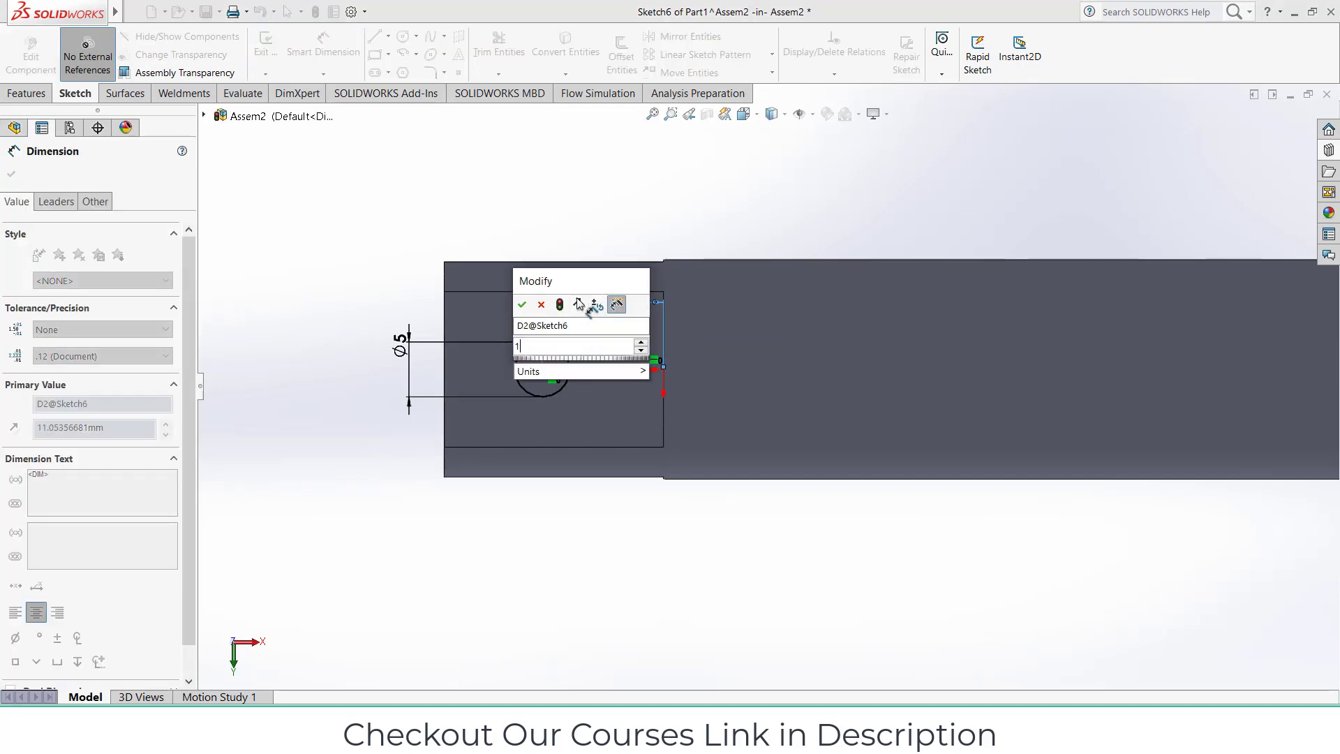
key("Return")
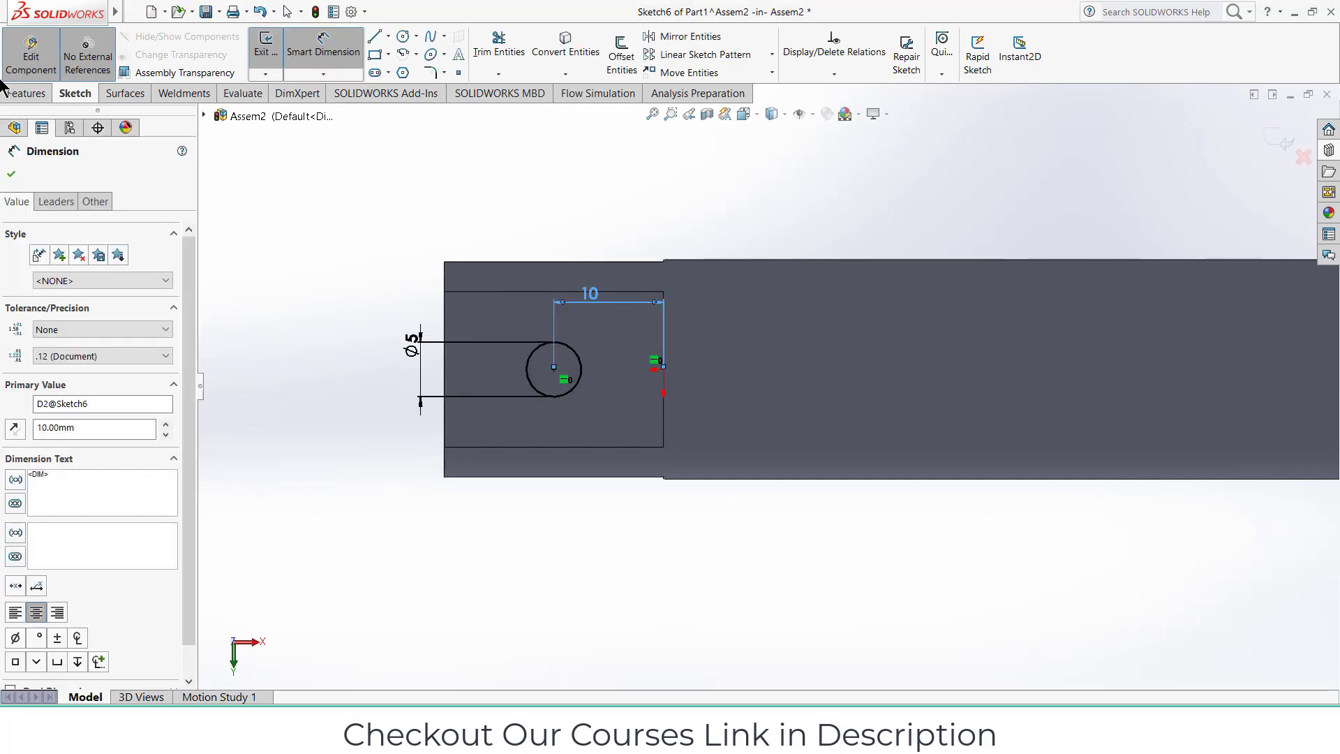
- Cut the 5 mm circle through both lugs with an Extruded Cut set to Through All - Both
left_click(19, 97)
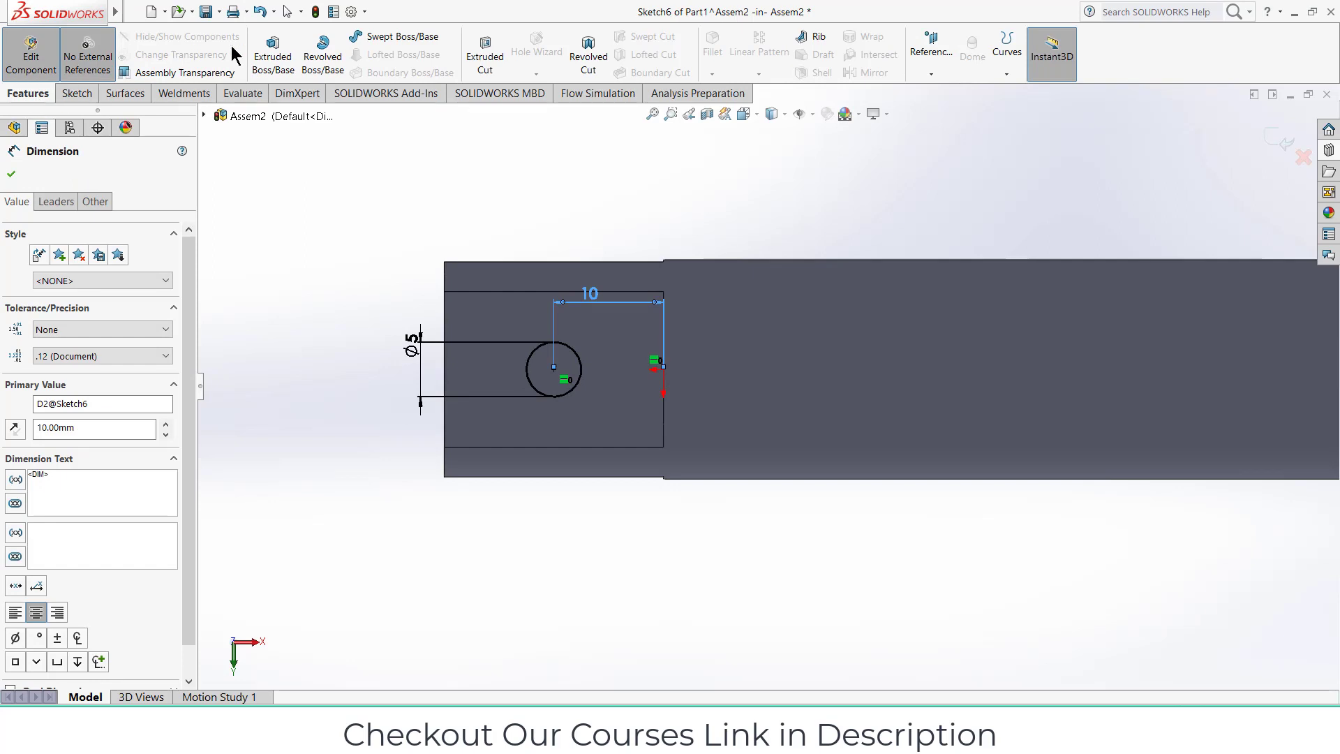
left_click(485, 55)
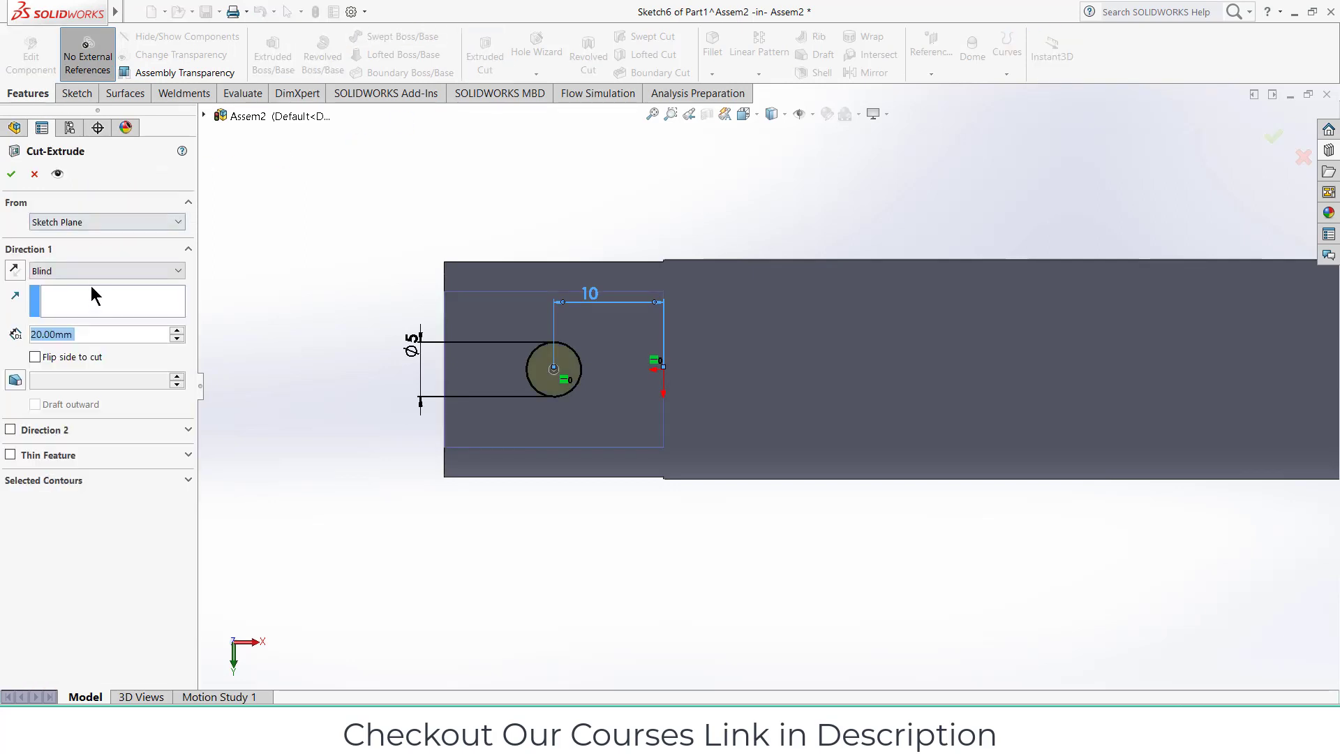
left_click(98, 271)
left_click(99, 305)
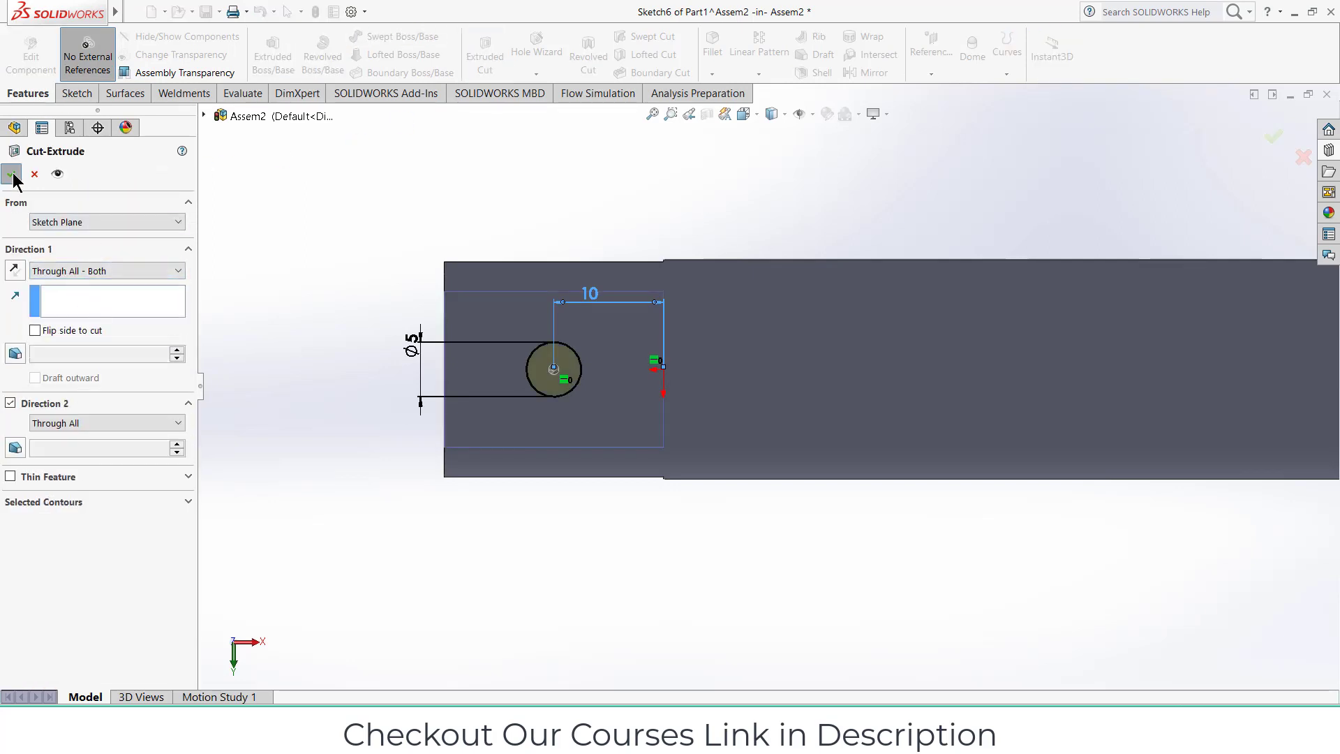
left_click(12, 175)
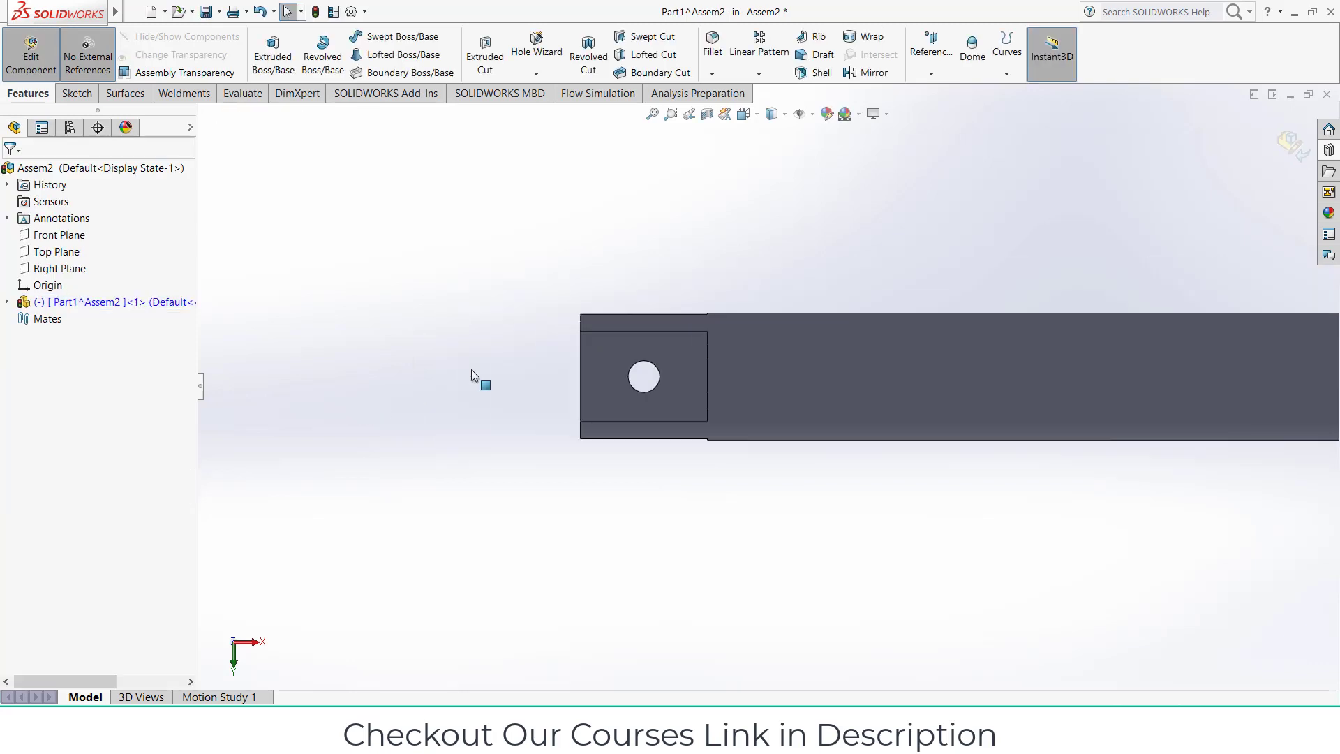
- Finish editing the rod part and insert a new part on the assembly's Top Plane
middle_click_drag(471, 375, 922, 371)
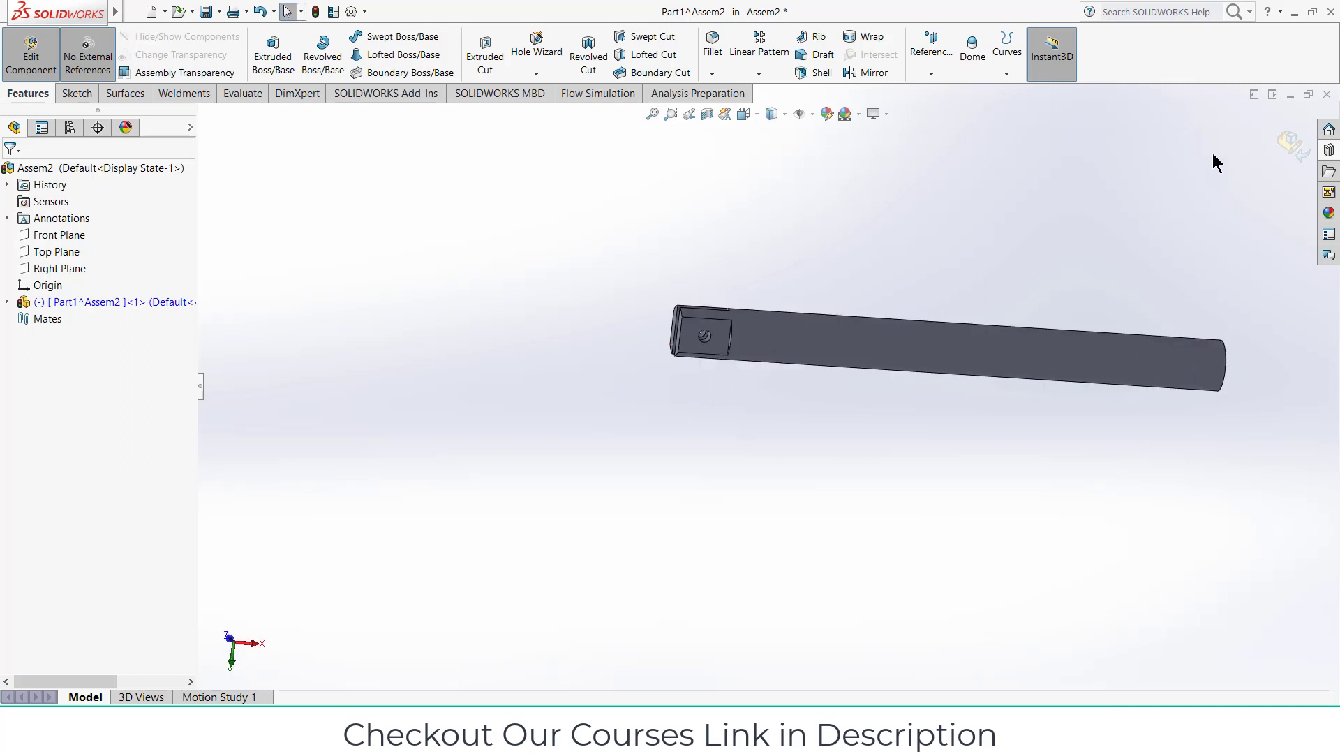
left_click(1296, 147)
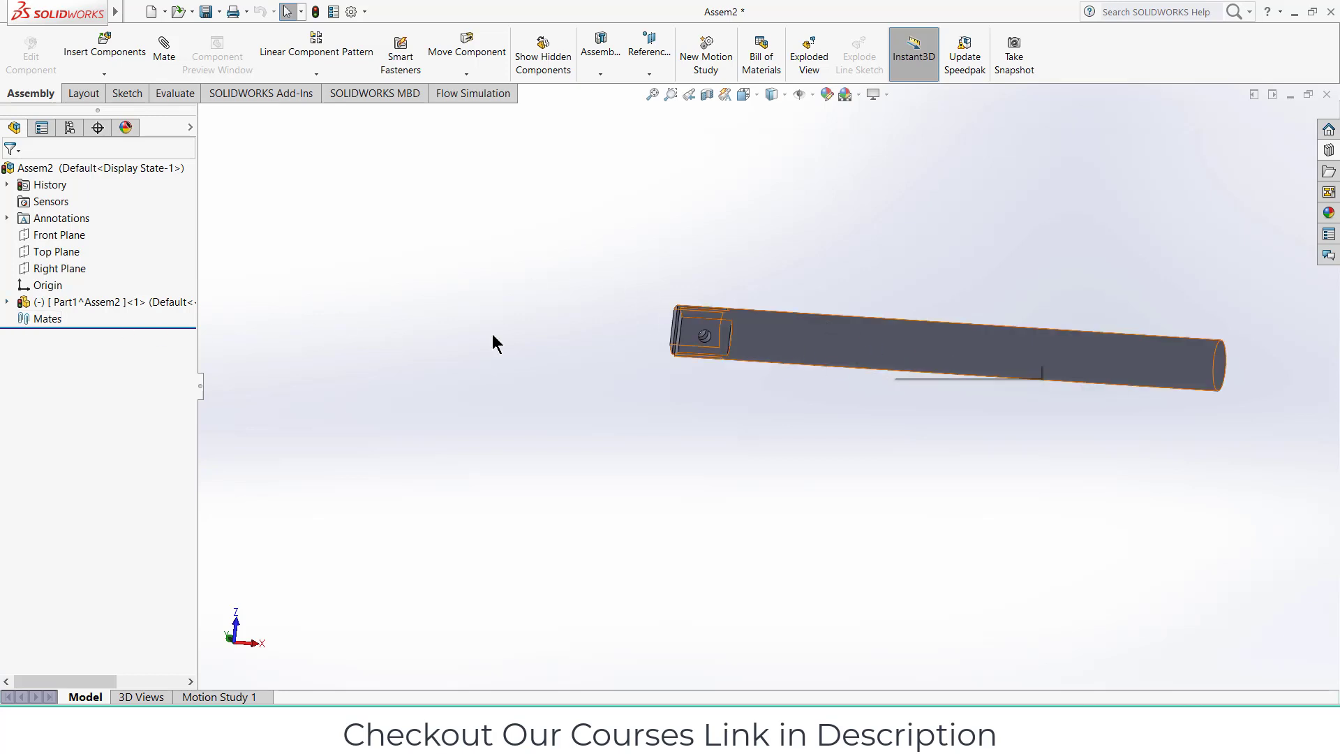
left_click(49, 252)
key("ctrl+8")
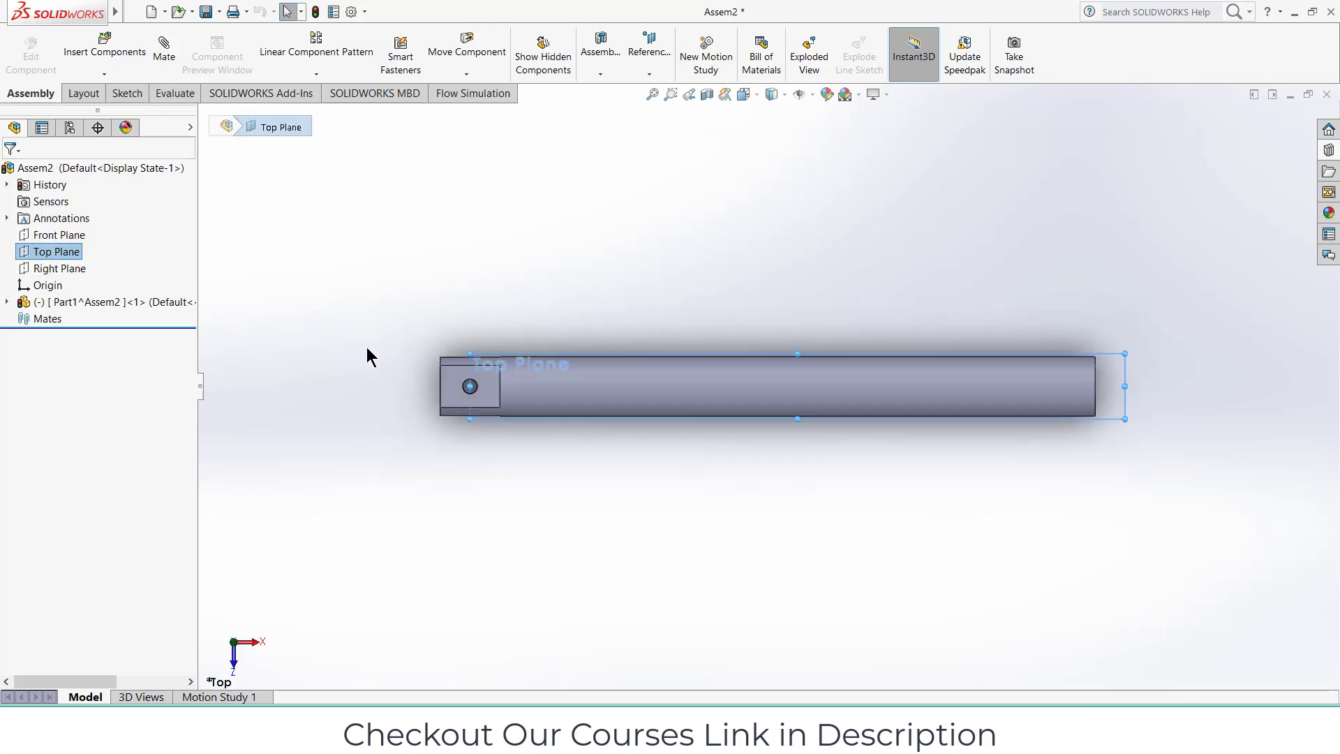
left_click(104, 74)
left_click(111, 110)
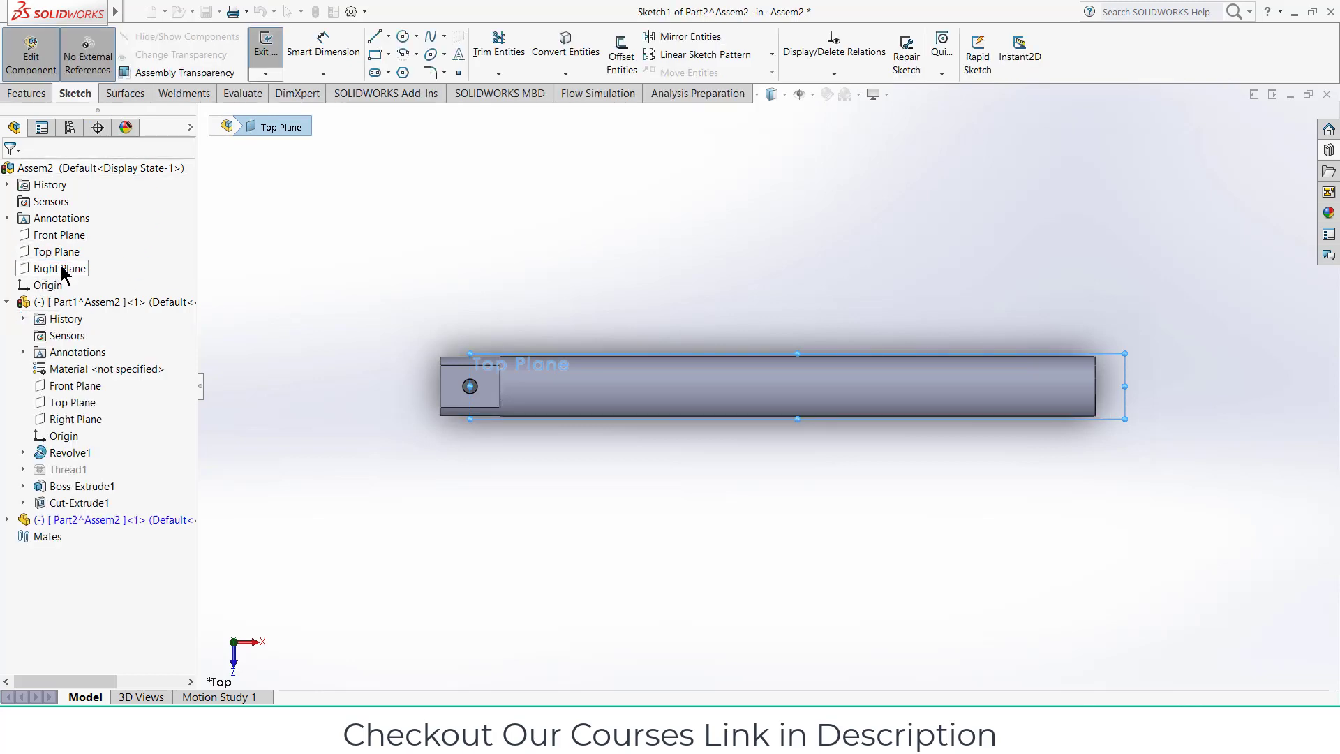
- Draw a corner rectangle about 37.6 mm by 11.3 mm above the rod, starting at the rod's upper corner beside the lugs
left_click(7, 521)
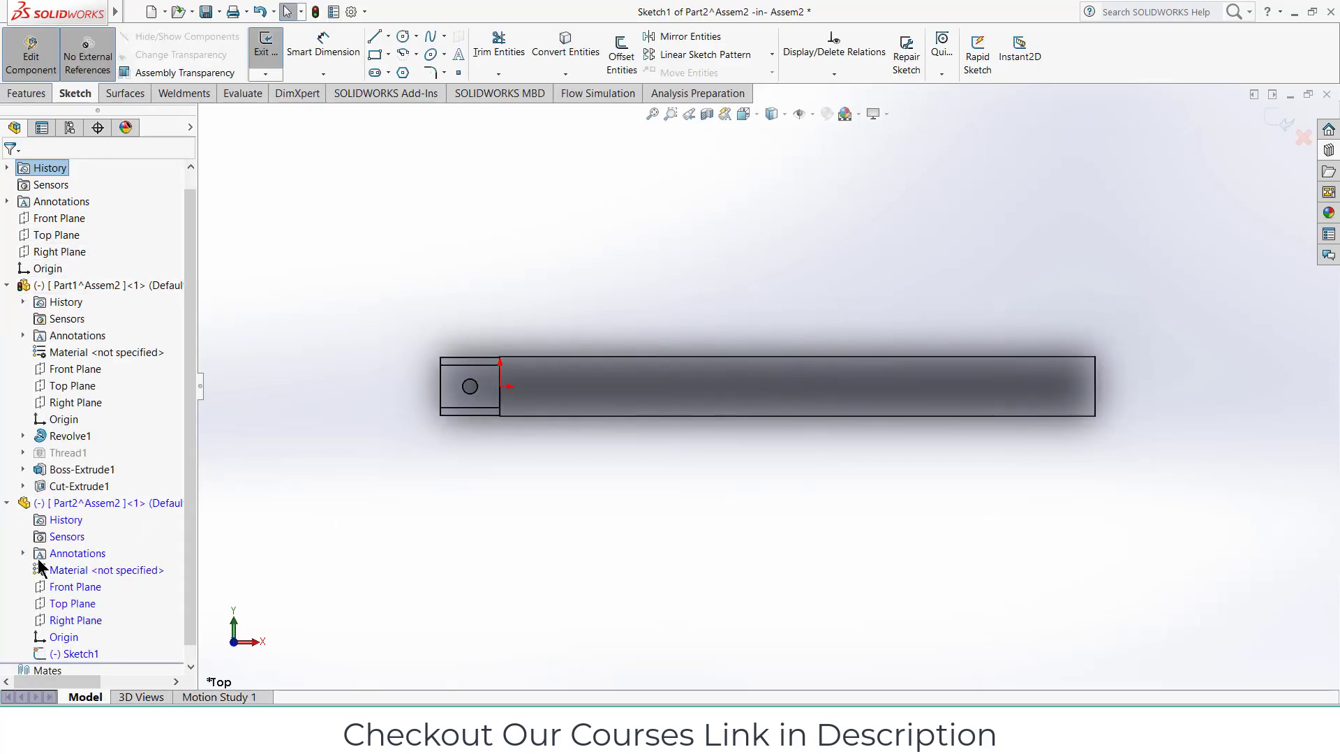
left_click(75, 588)
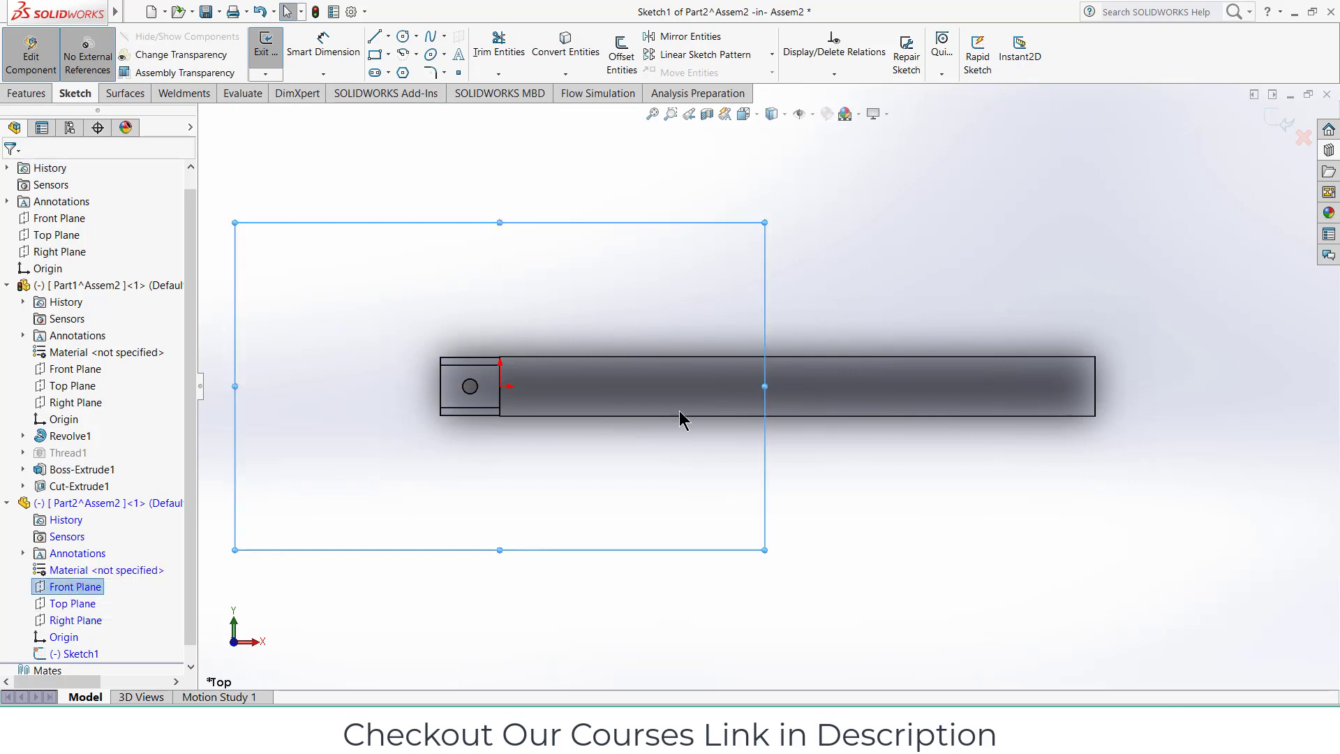
left_click(375, 38)
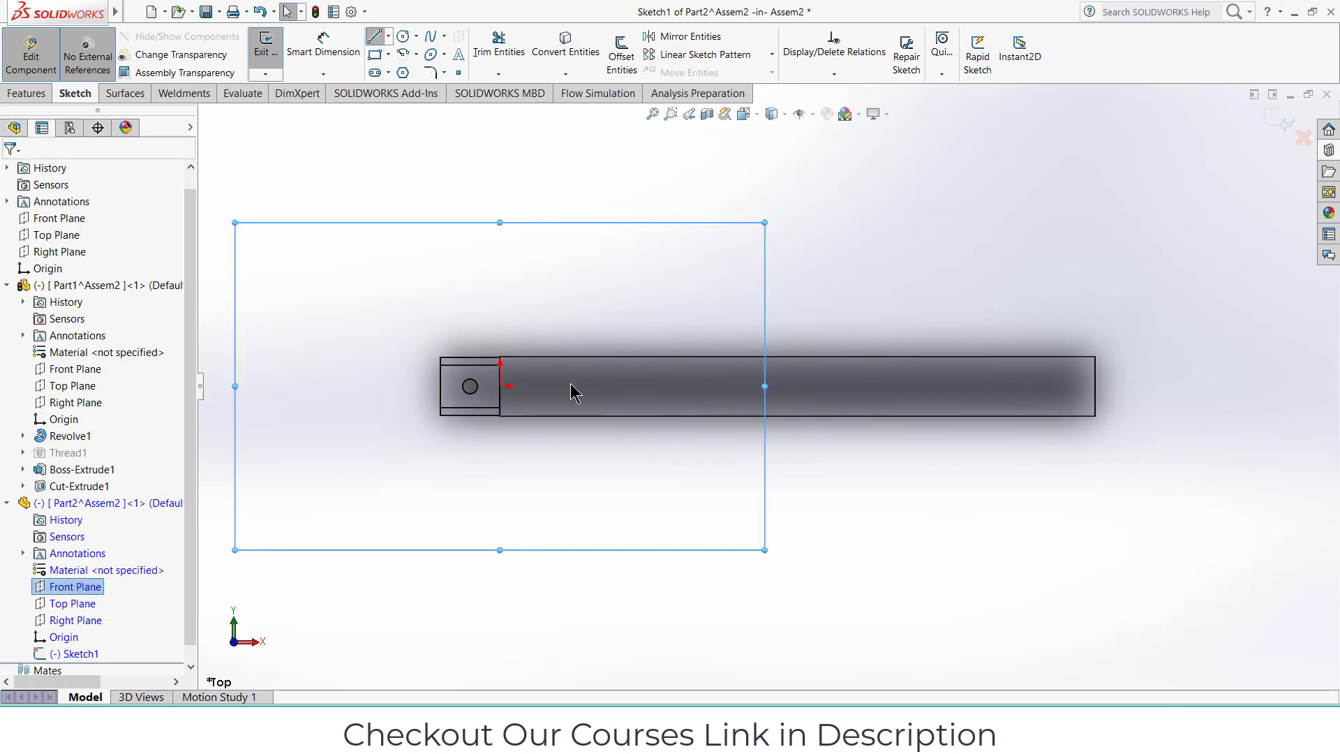
left_click(375, 56)
scroll(506, 363, "down", 6)
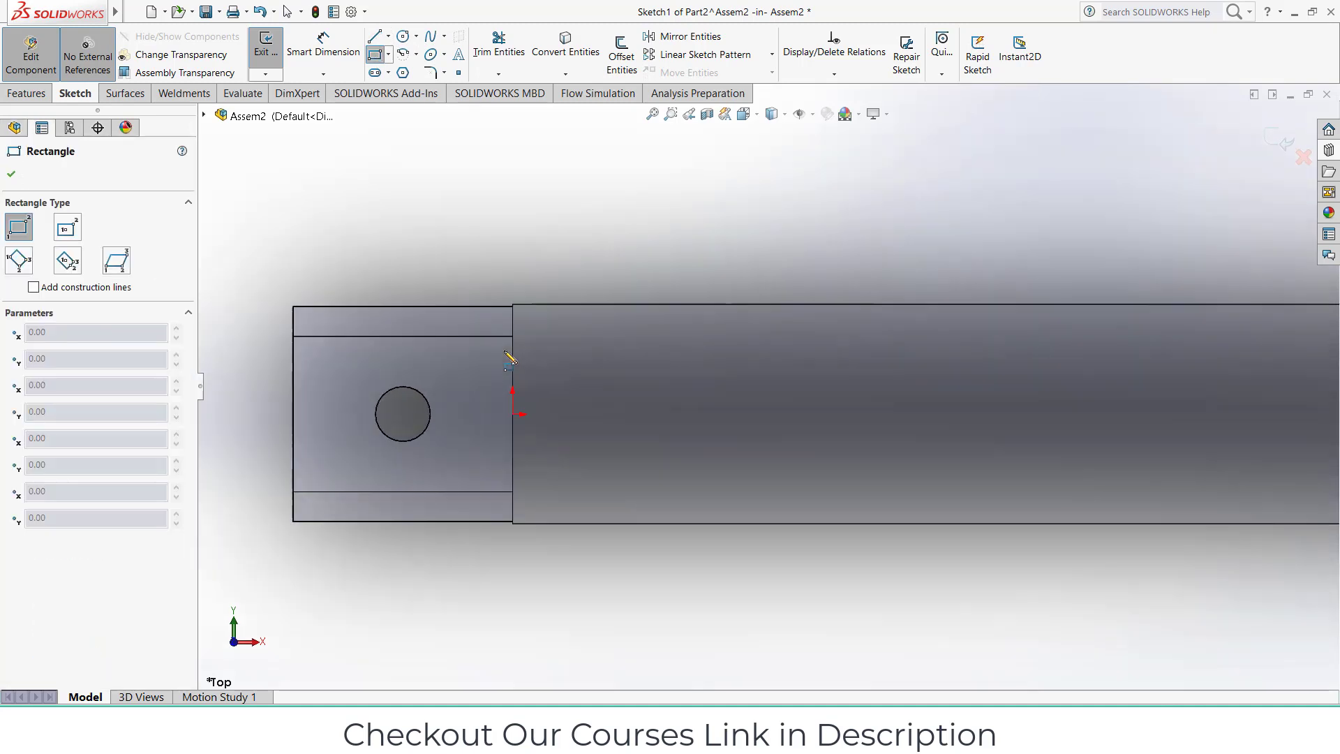
left_click(514, 305)
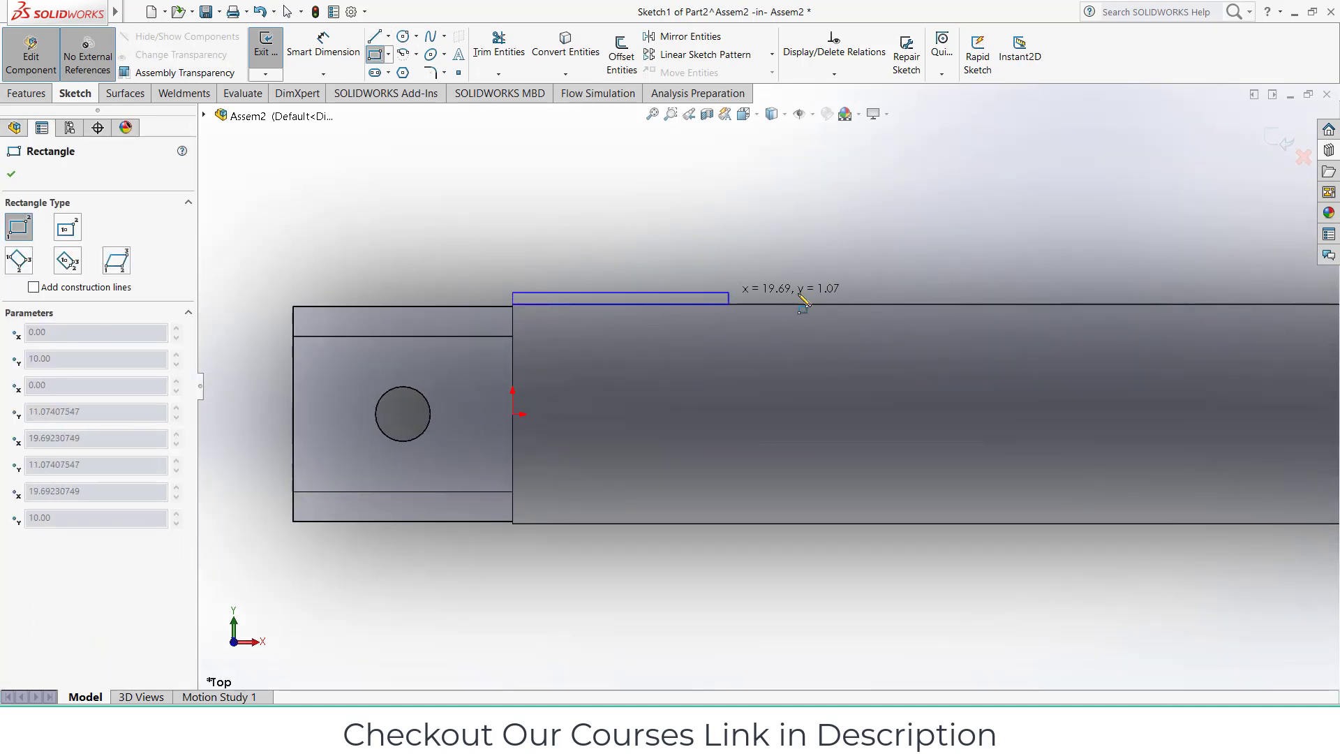
left_click(899, 180)
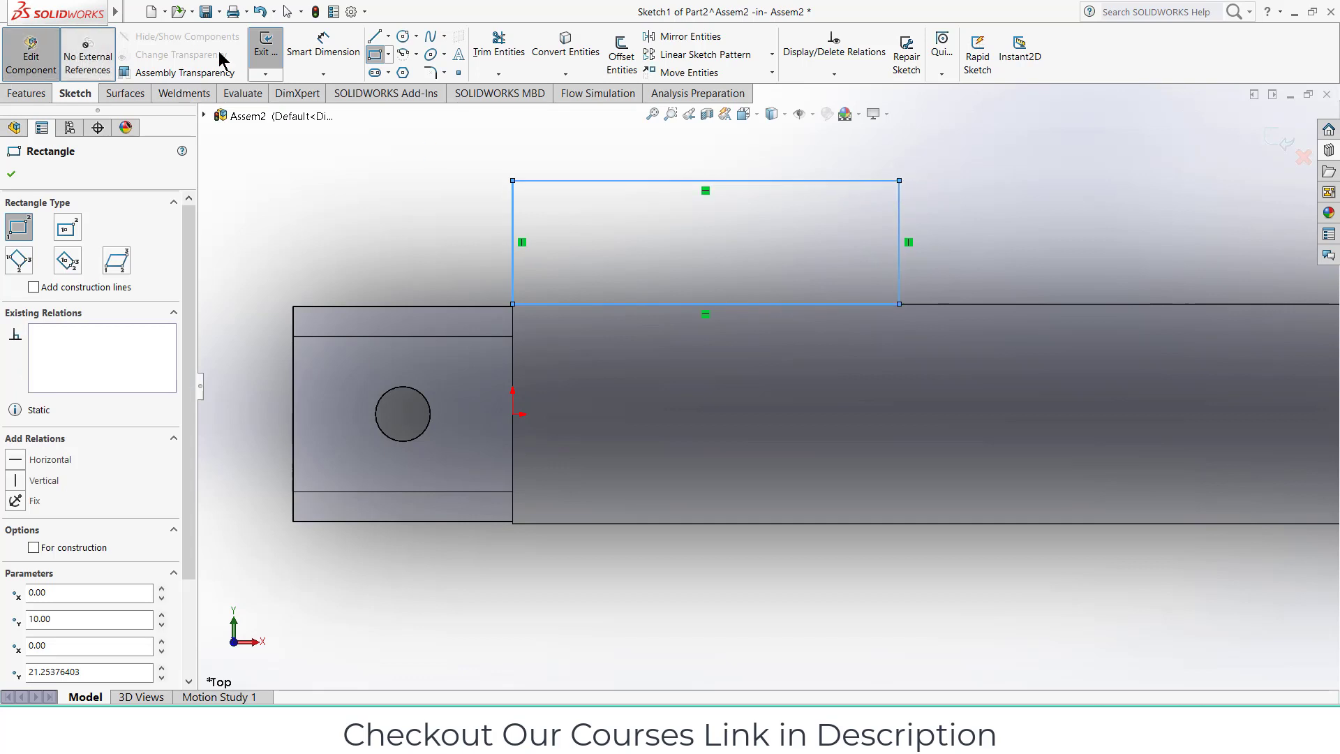
- Draw a horizontal centerline from the origin along the rod's axis, ending in line with the rectangle's far side
left_click(388, 37)
left_click(412, 73)
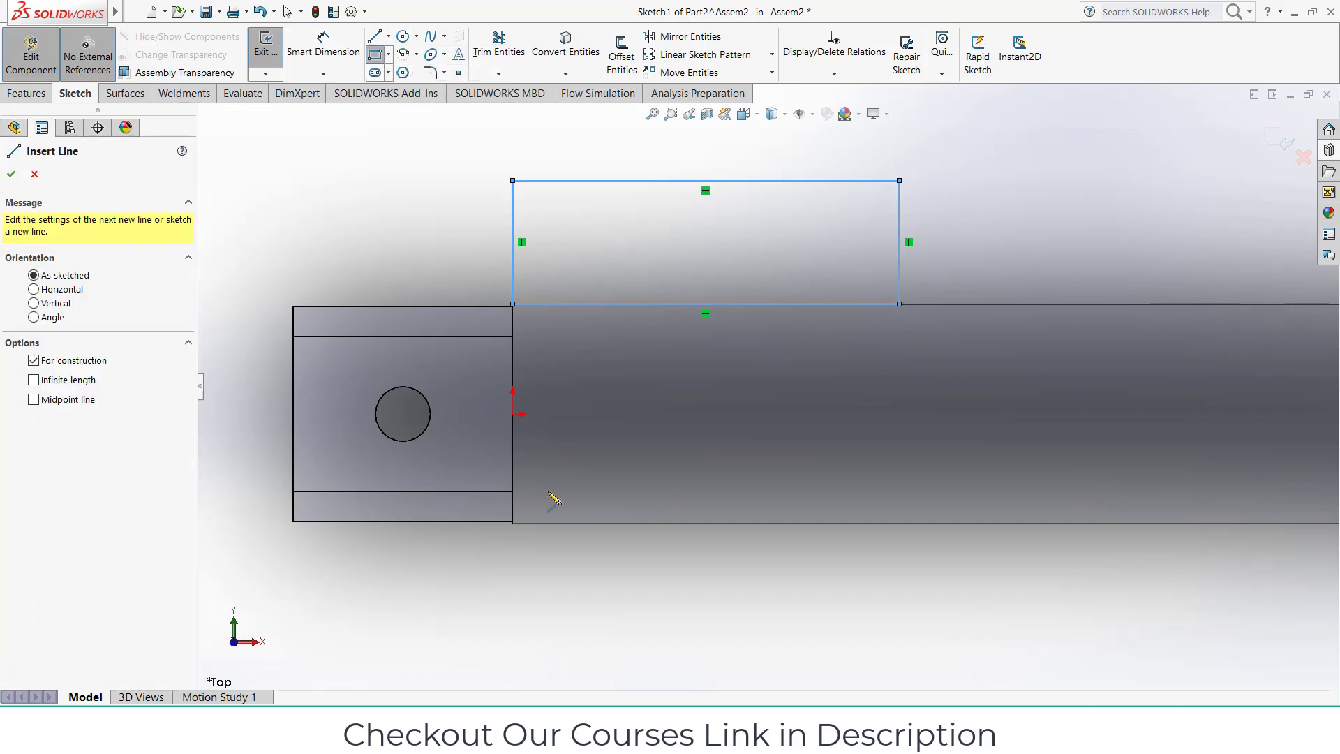
left_click(513, 415)
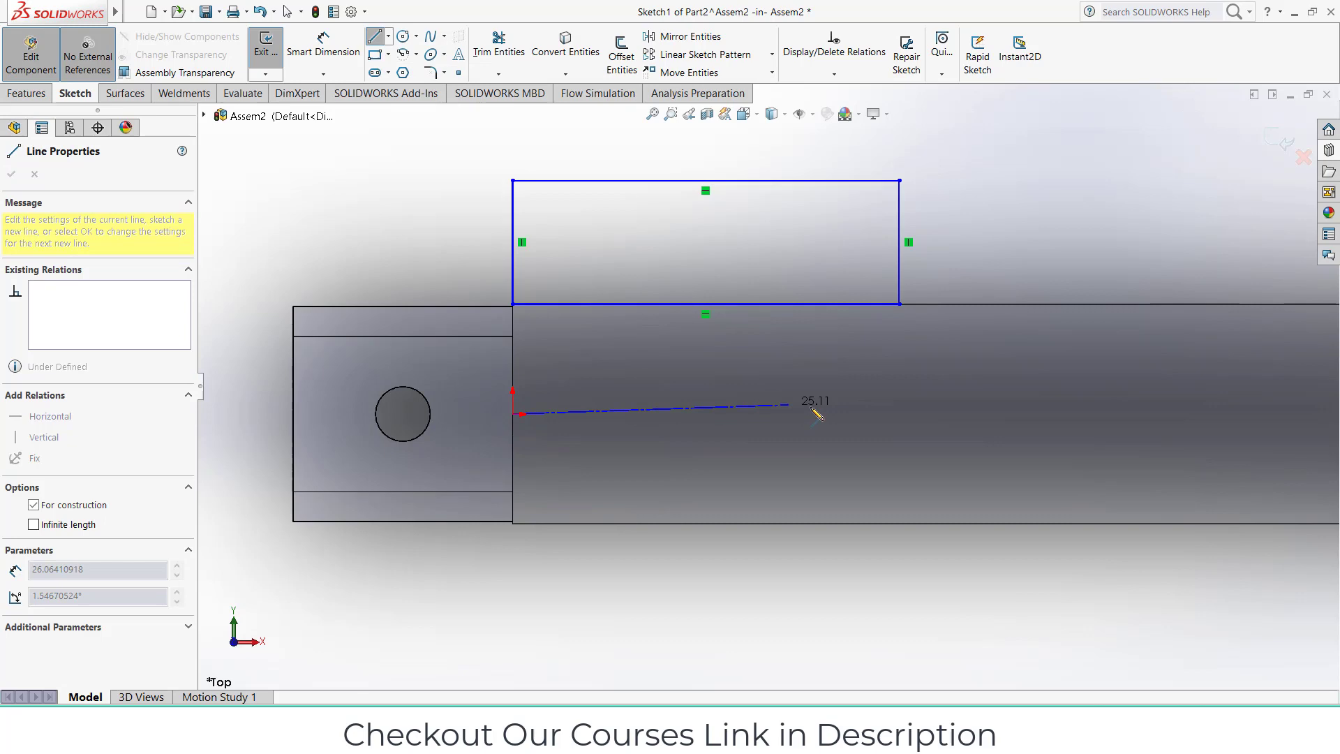
left_click(900, 414)
key("Escape")
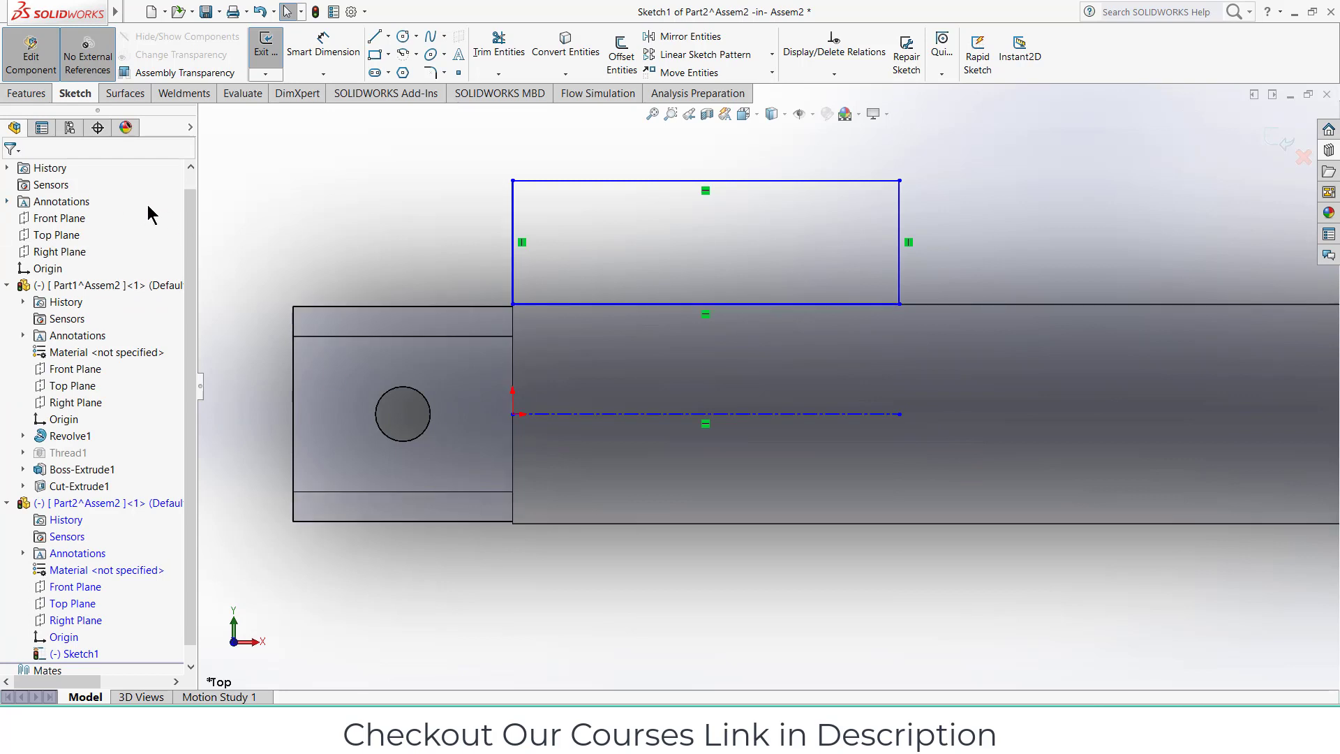
- Dimension the rectangle's height as 12 mm
left_click(323, 46)
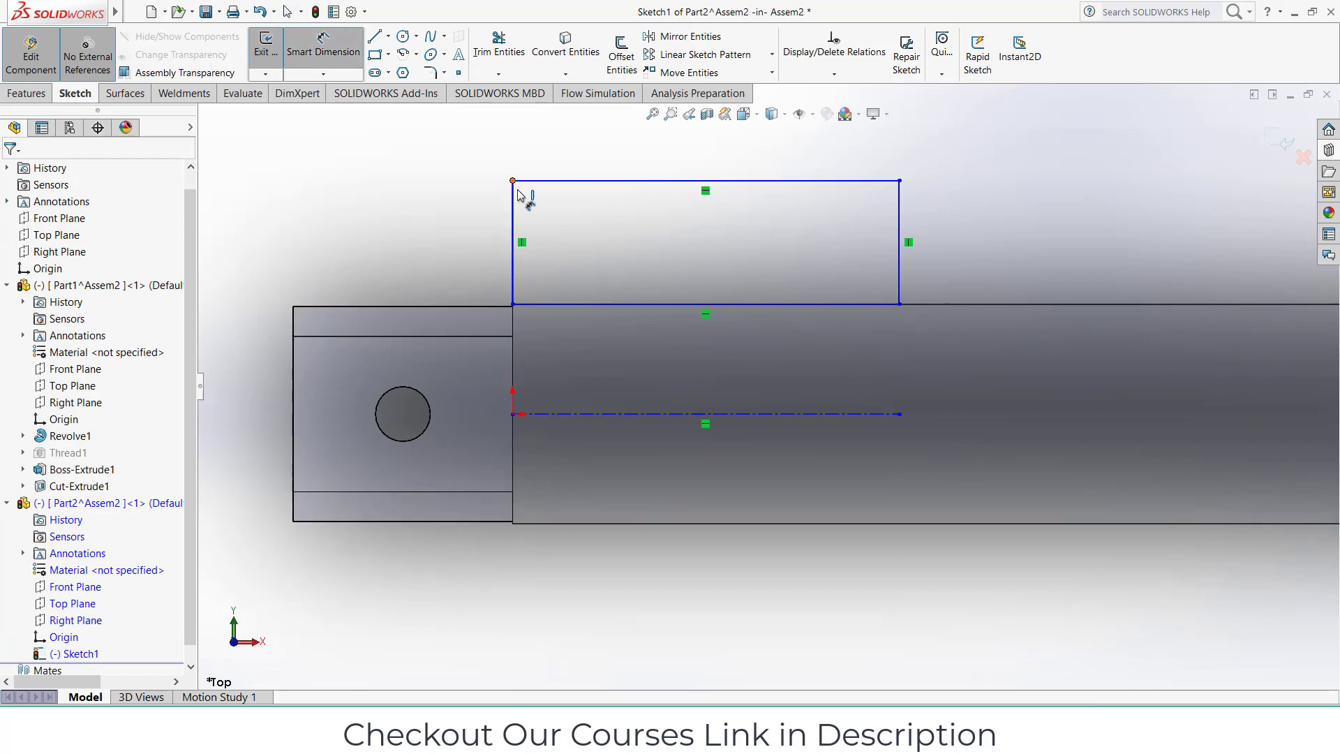
left_click(514, 216)
left_click(455, 216)
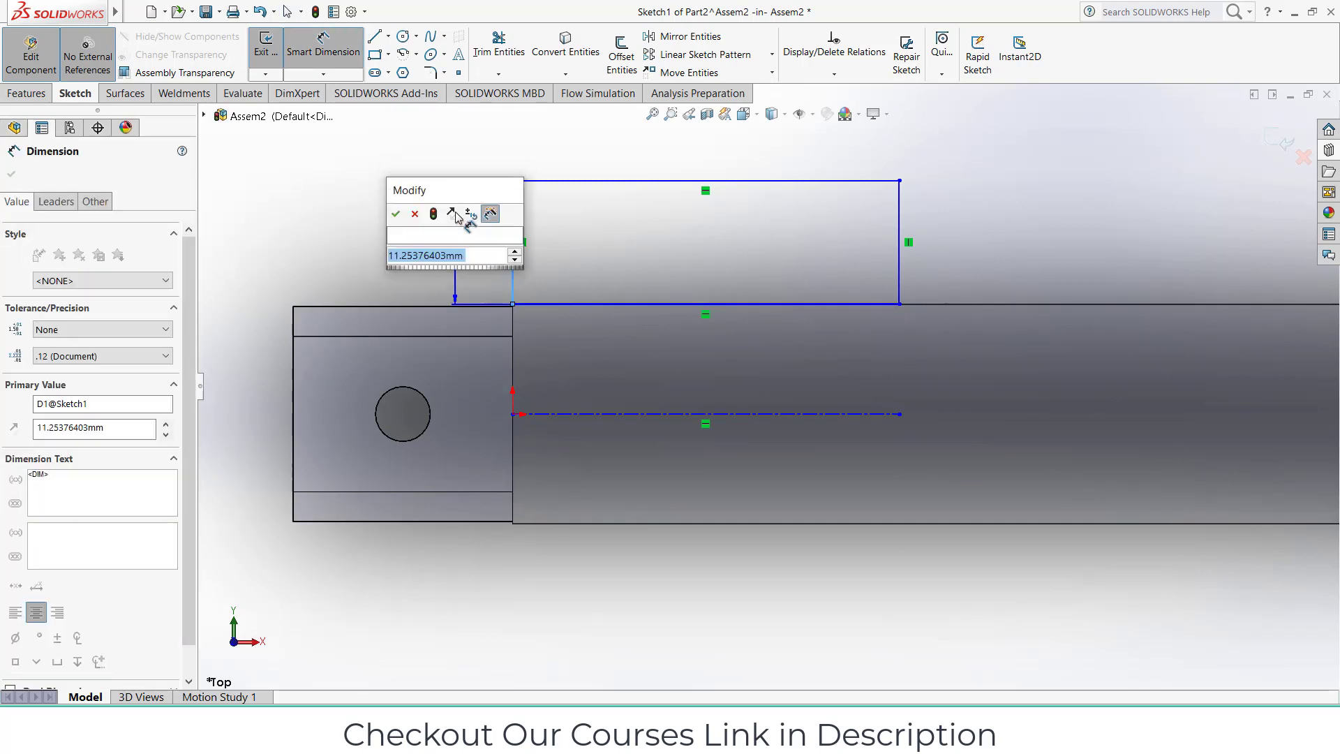
type("12")
key("Return")
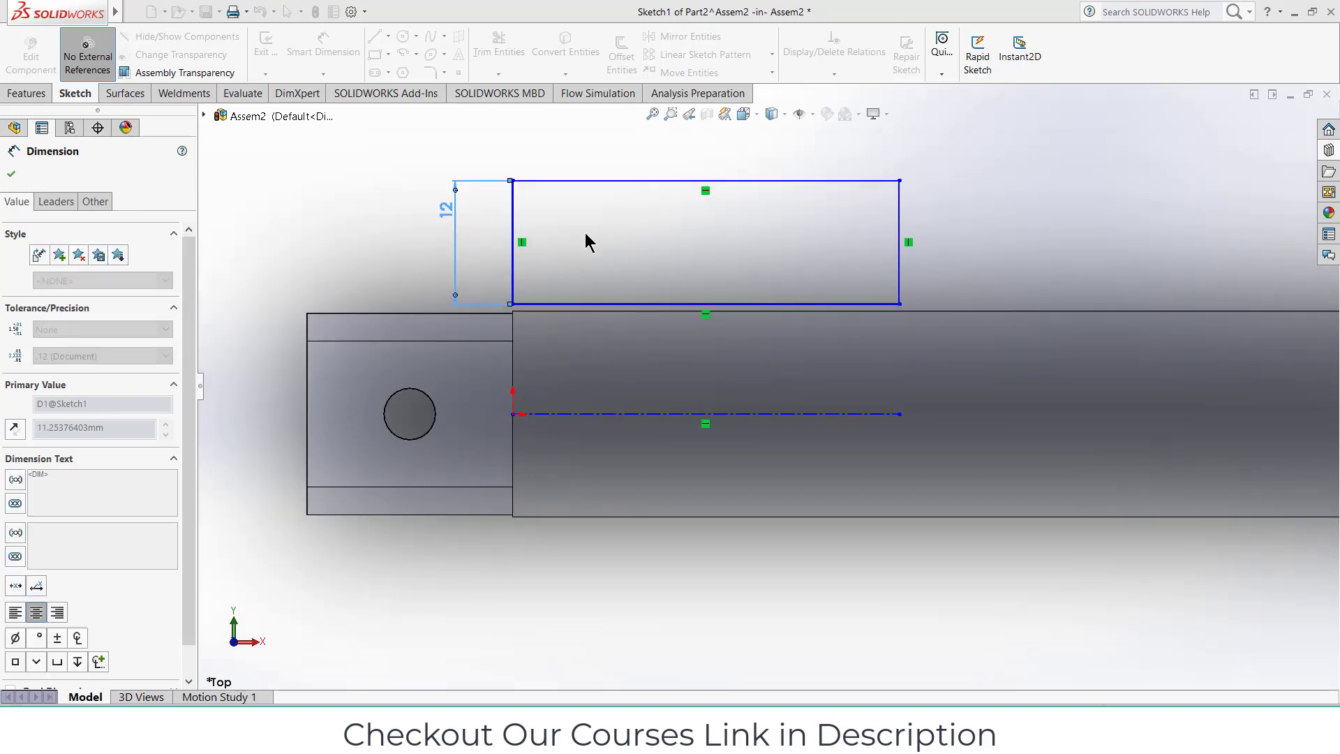
- Dimension the distance between the rectangle's lower edge and the centerline as 10 mm
left_click(574, 305)
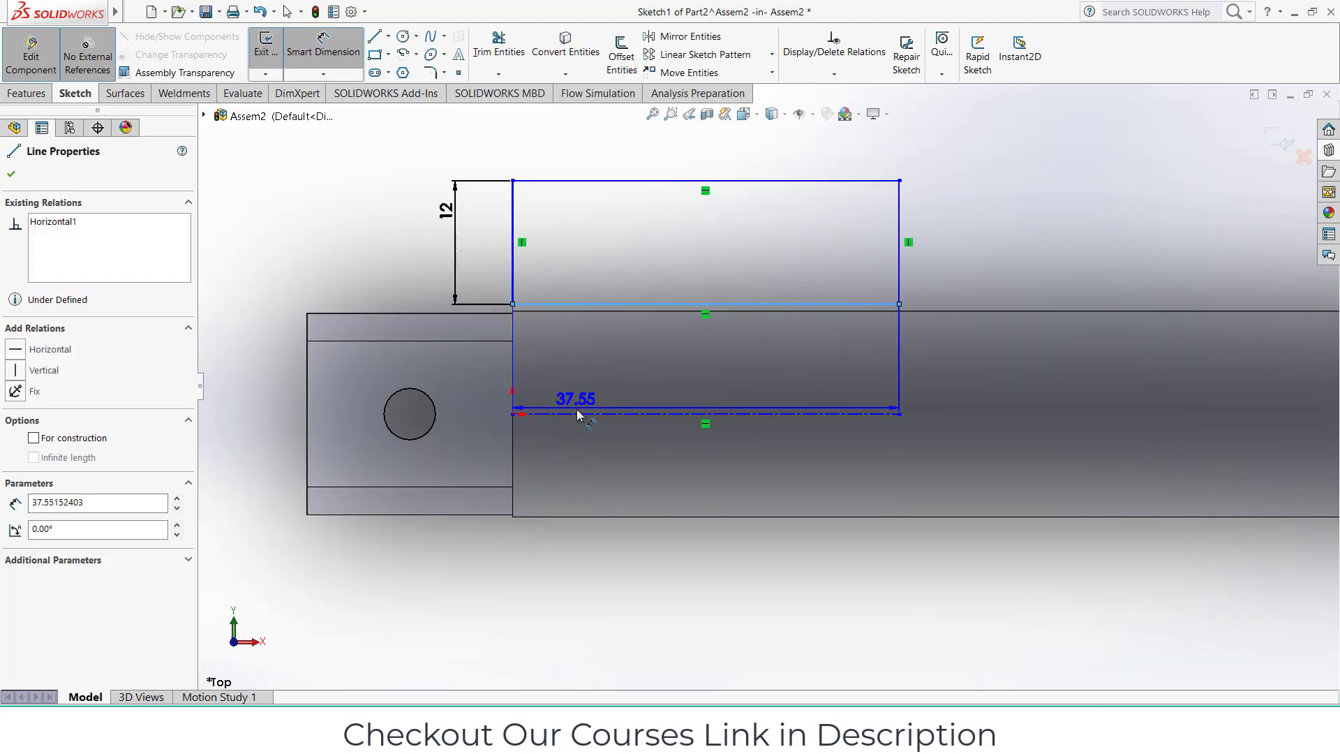
left_click(577, 413)
left_click(466, 388)
type("10.663099mm")
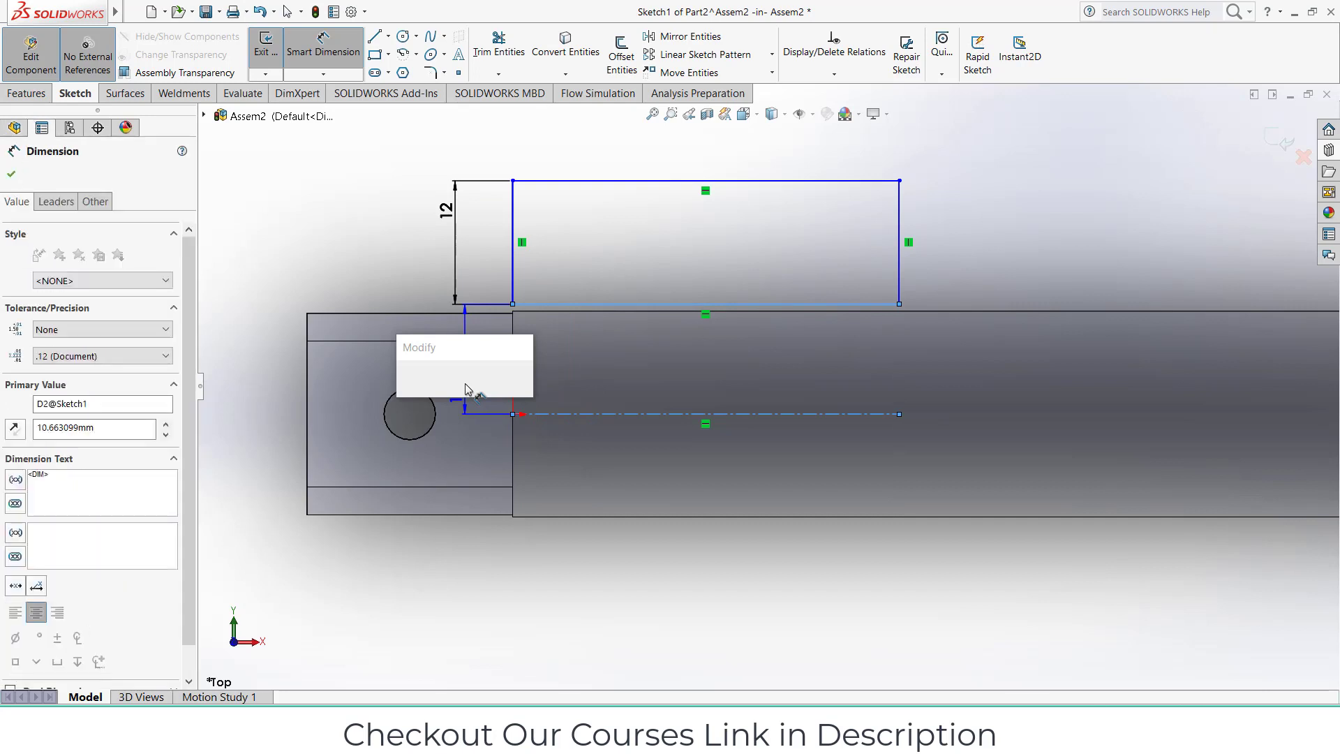
key("Return")
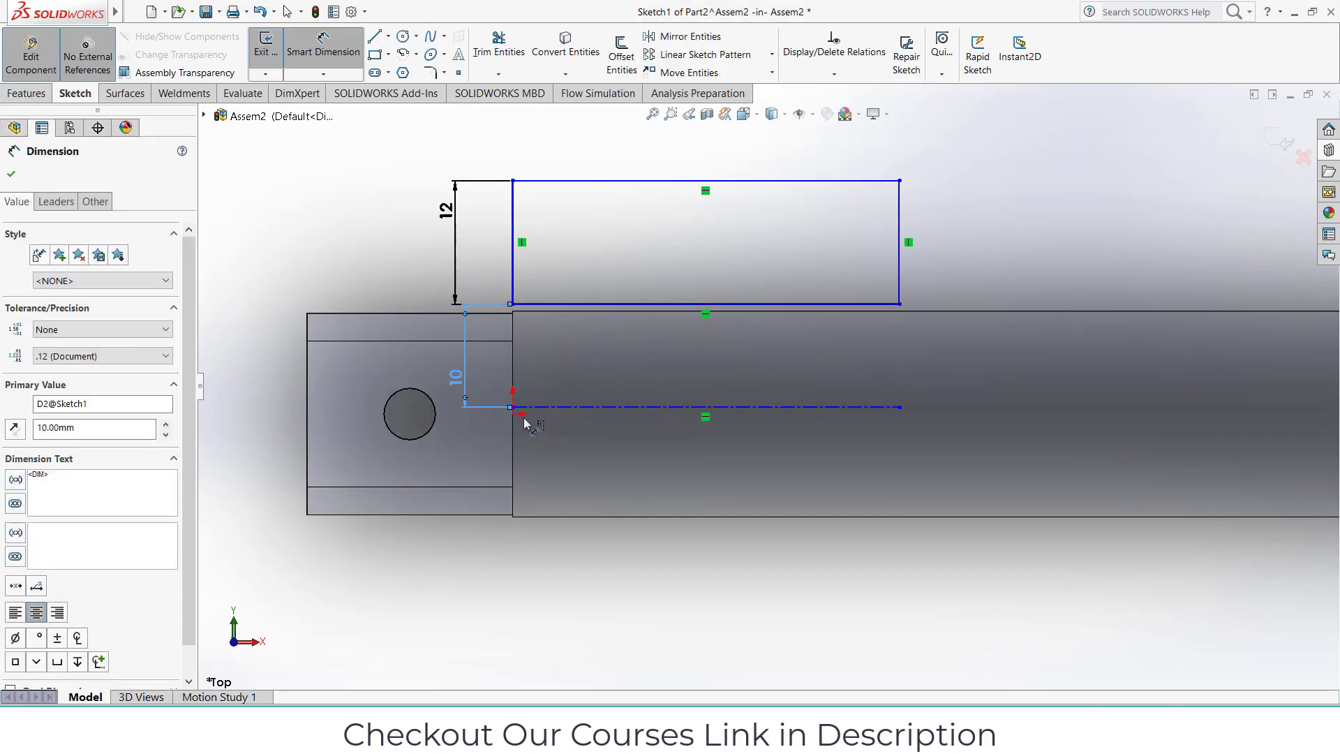
- Dimension the centerline's offset from the origin as 0 mm so it lies on the rod's axis
left_click(542, 412)
left_click(512, 407)
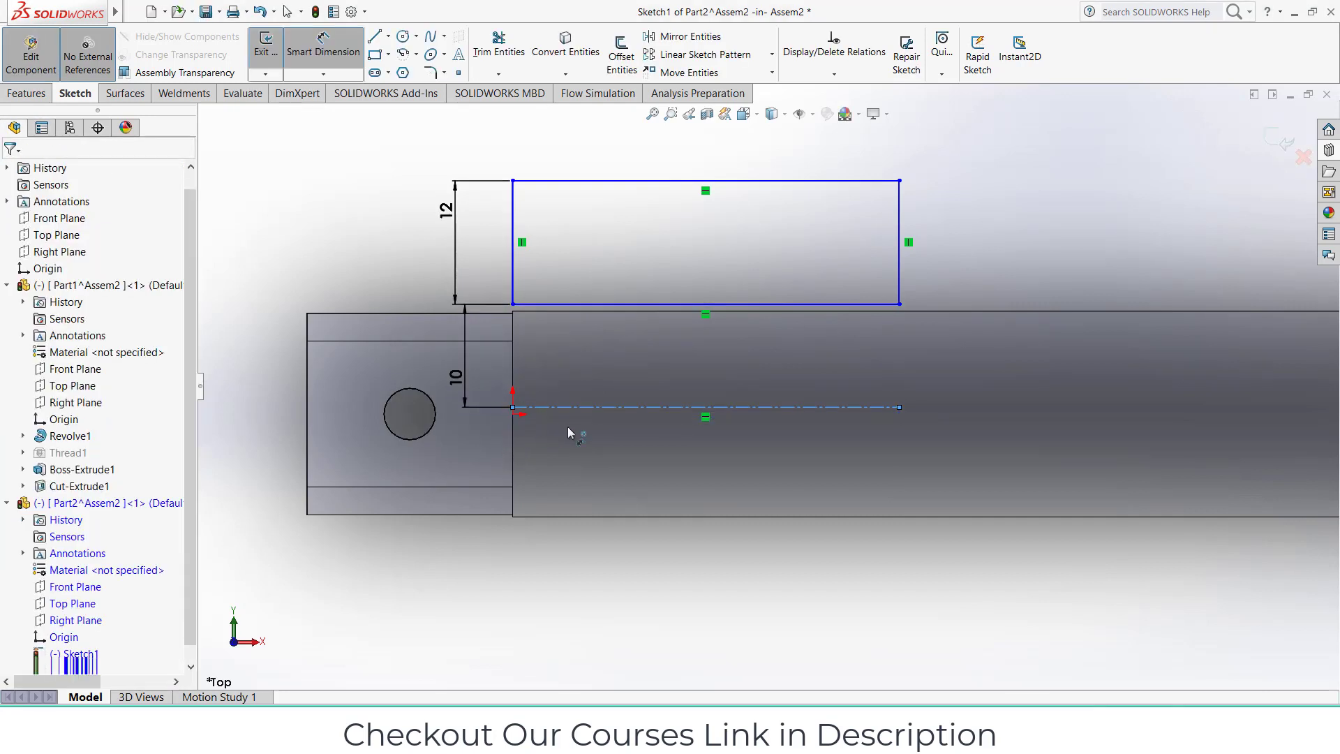
left_click(571, 432)
type("0.00mm")
key("Return")
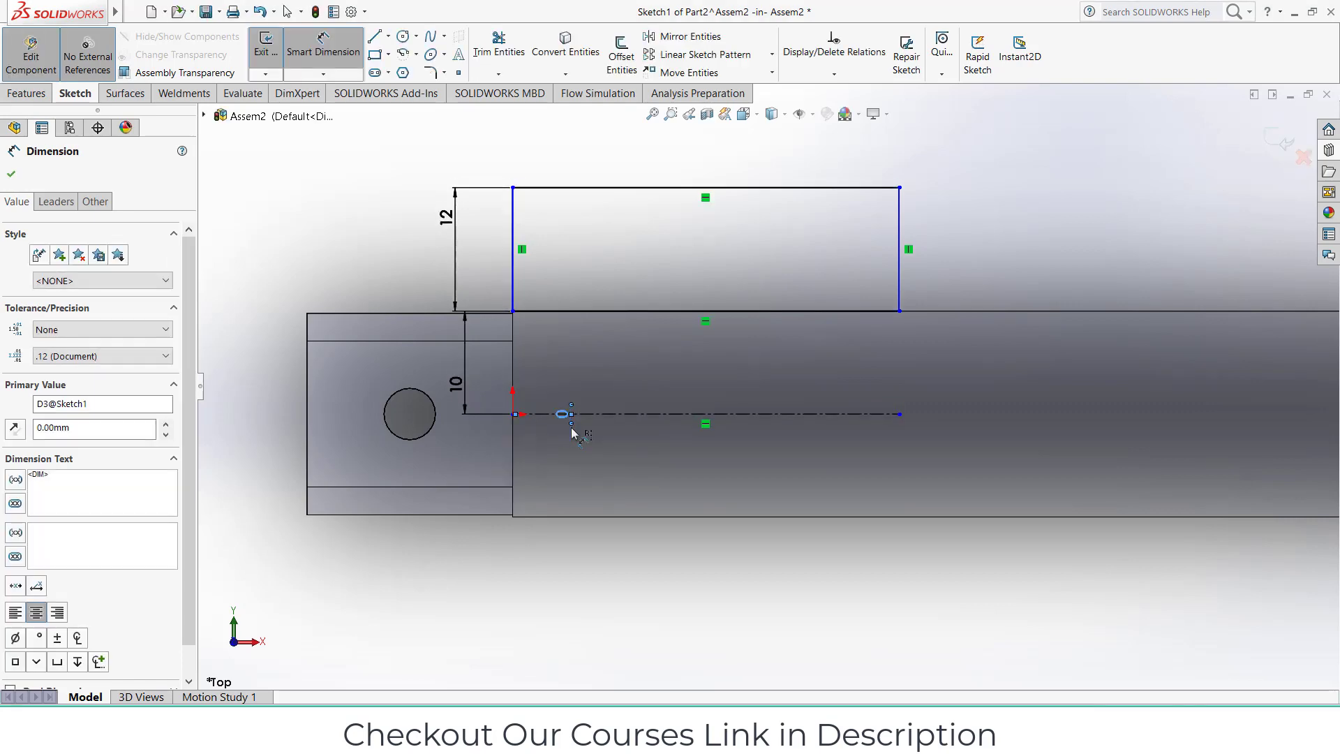
key("Escape")
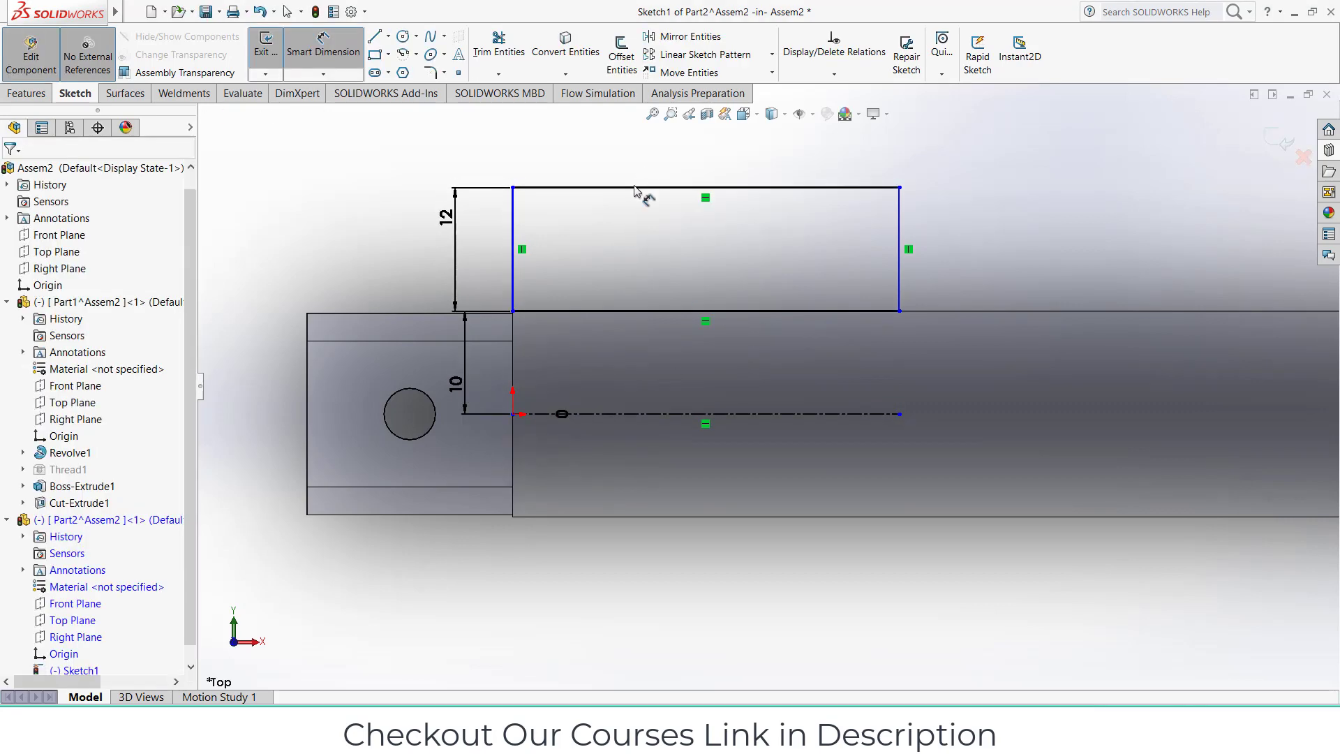
- Dimension the rectangle's length along its upper edge as 40 mm
left_click(610, 187)
left_click(613, 153)
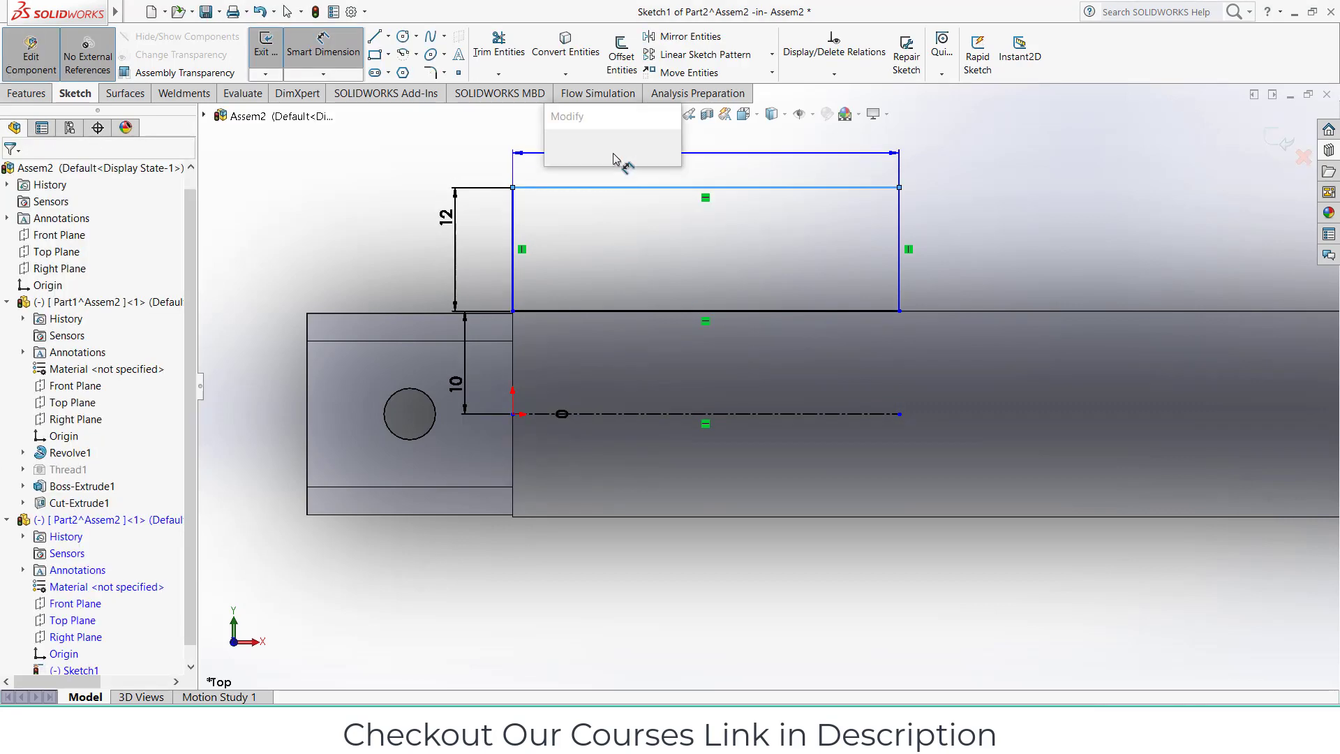
type("40")
key("Return")
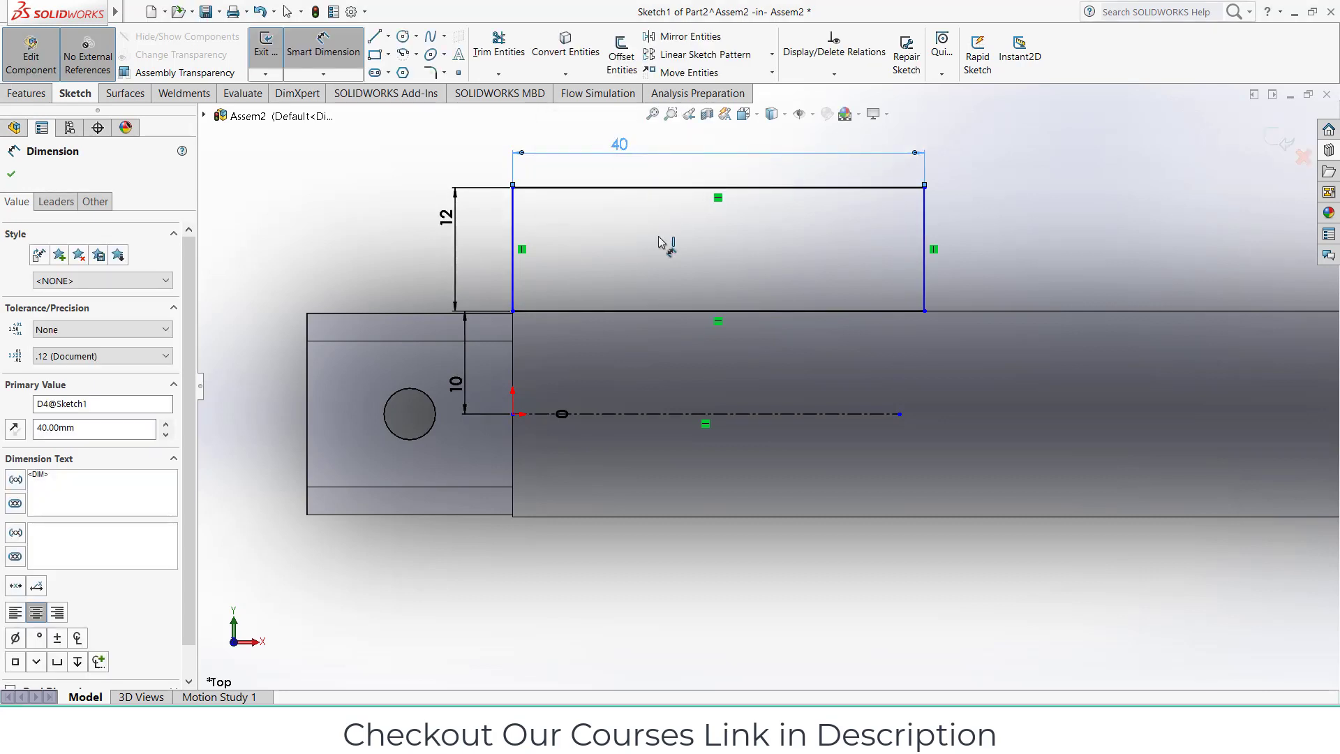
- Revolve the rectangle 360 degrees about the centerline to form a solid collar around the rod
left_click(26, 93)
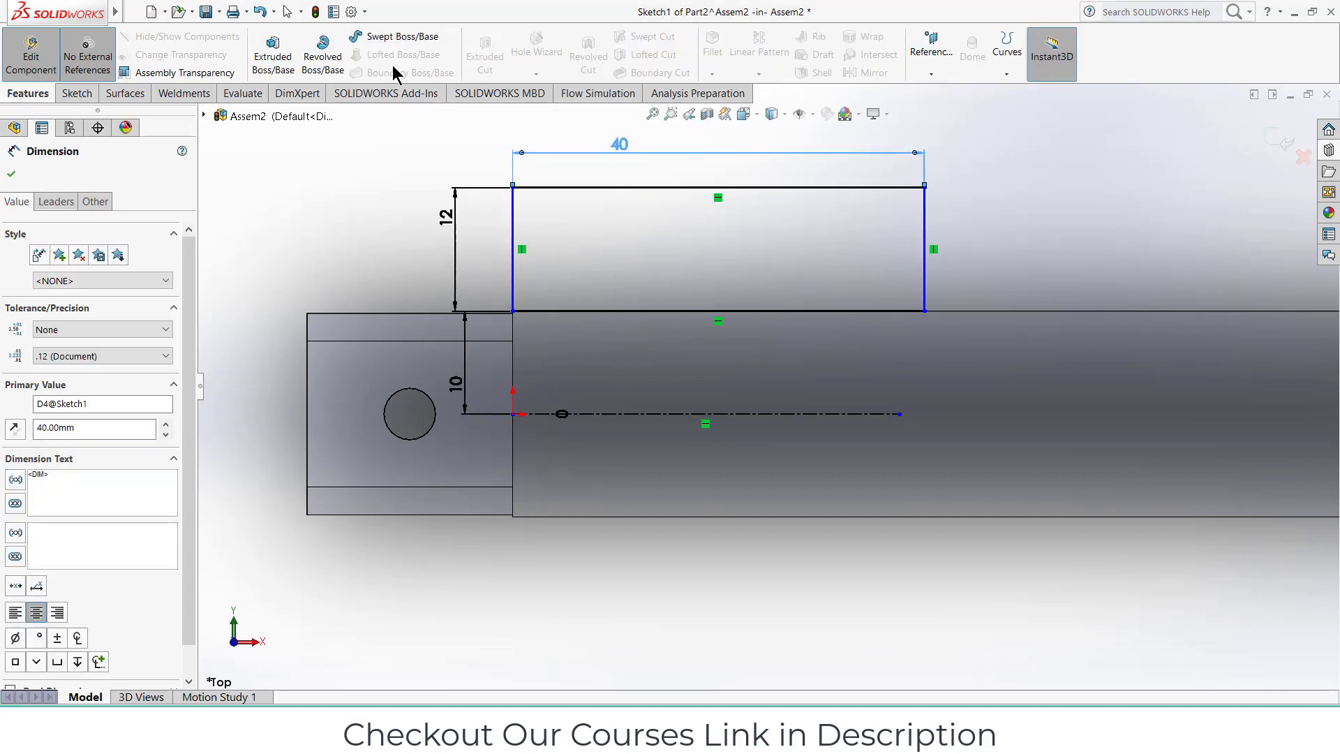
left_click(323, 53)
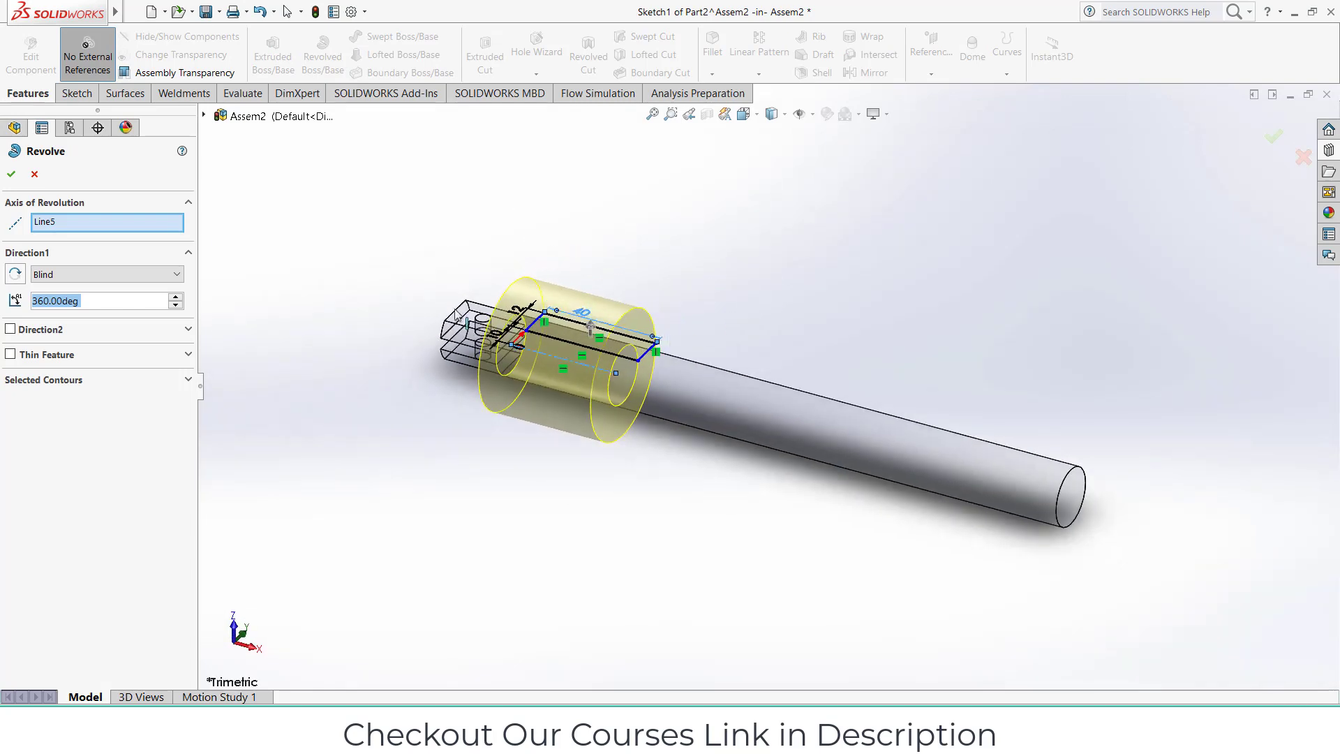
left_click(11, 174)
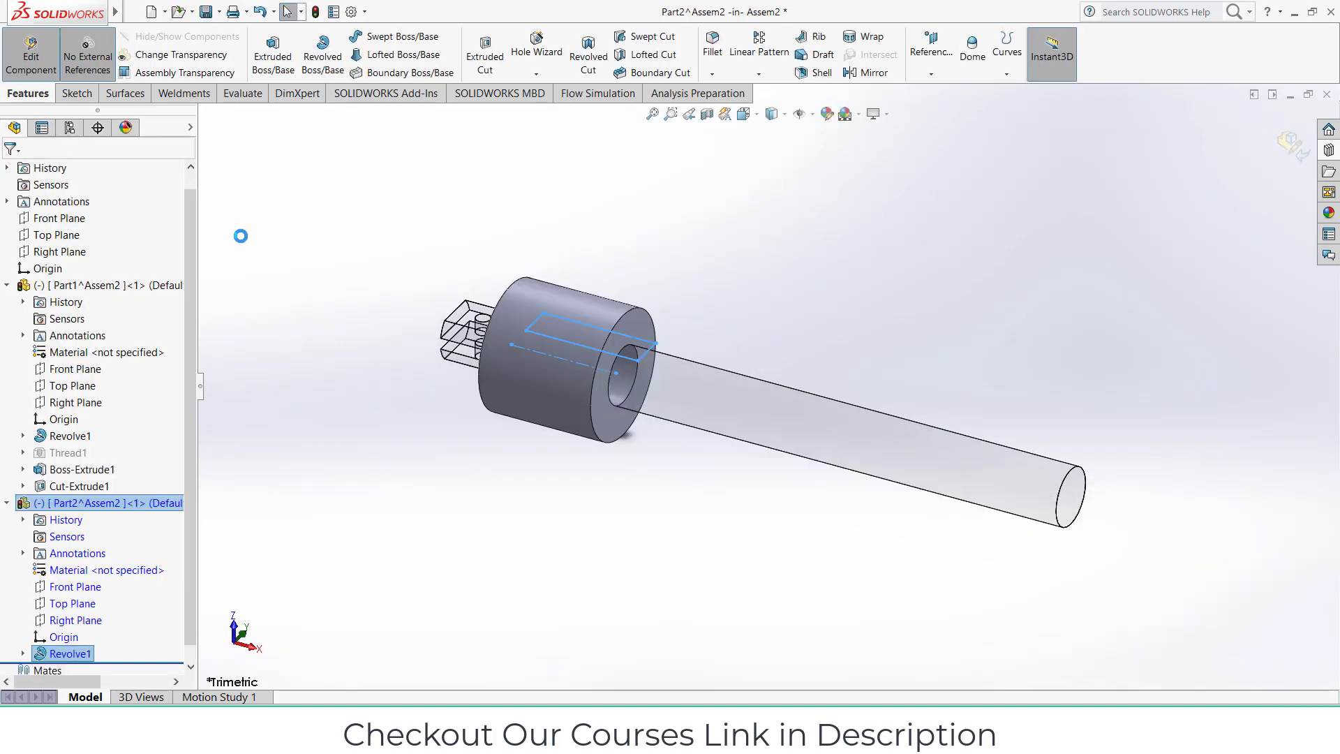
left_click(663, 268)
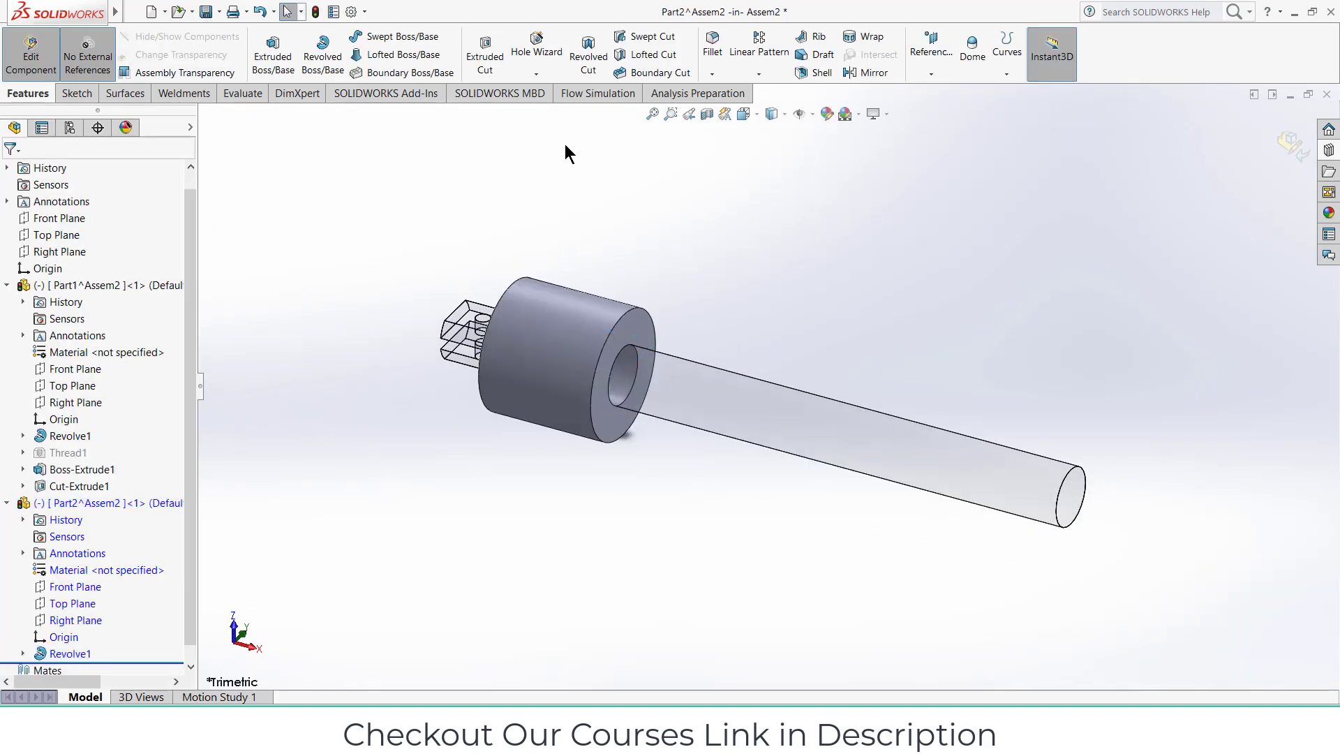
- Define an M20x2.5 Metric Die thread from the bore edge facing the long rod section up to the collar's face beside the lugs
left_click(531, 75)
left_click(756, 392)
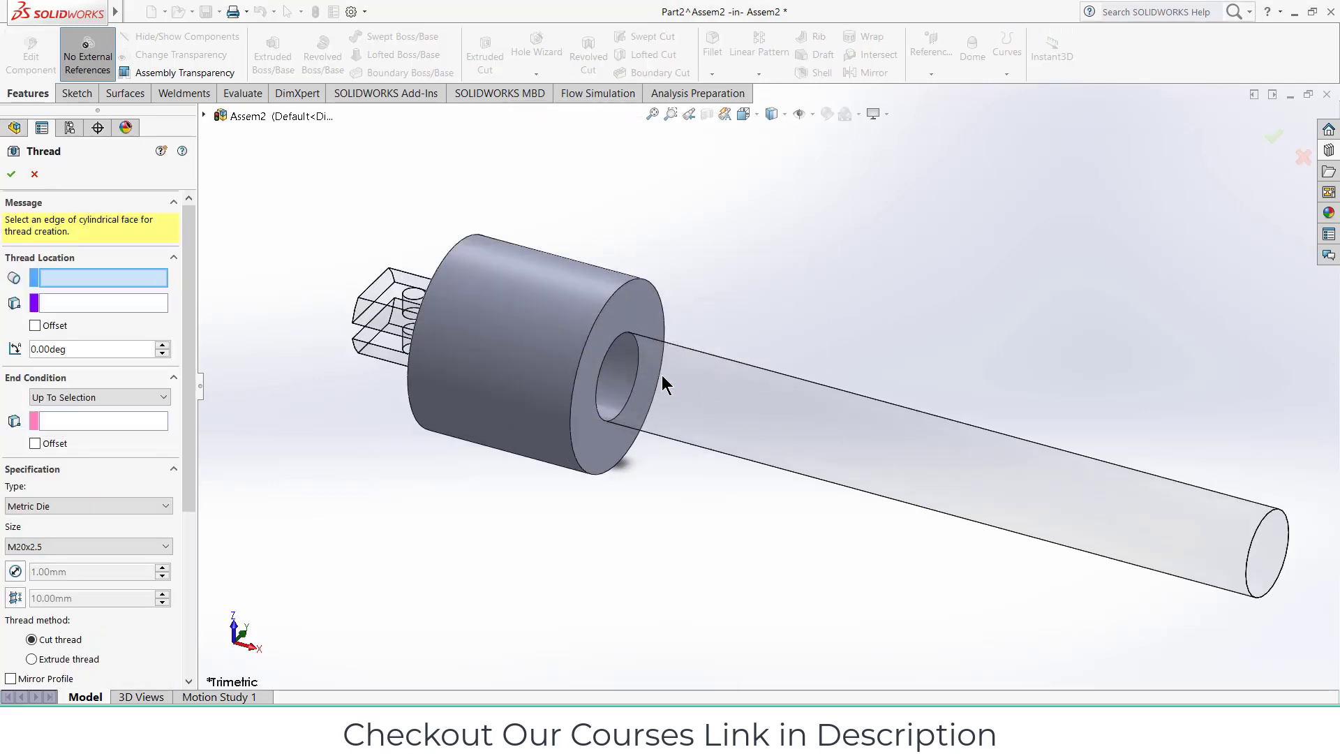
scroll(661, 375, "down", 3)
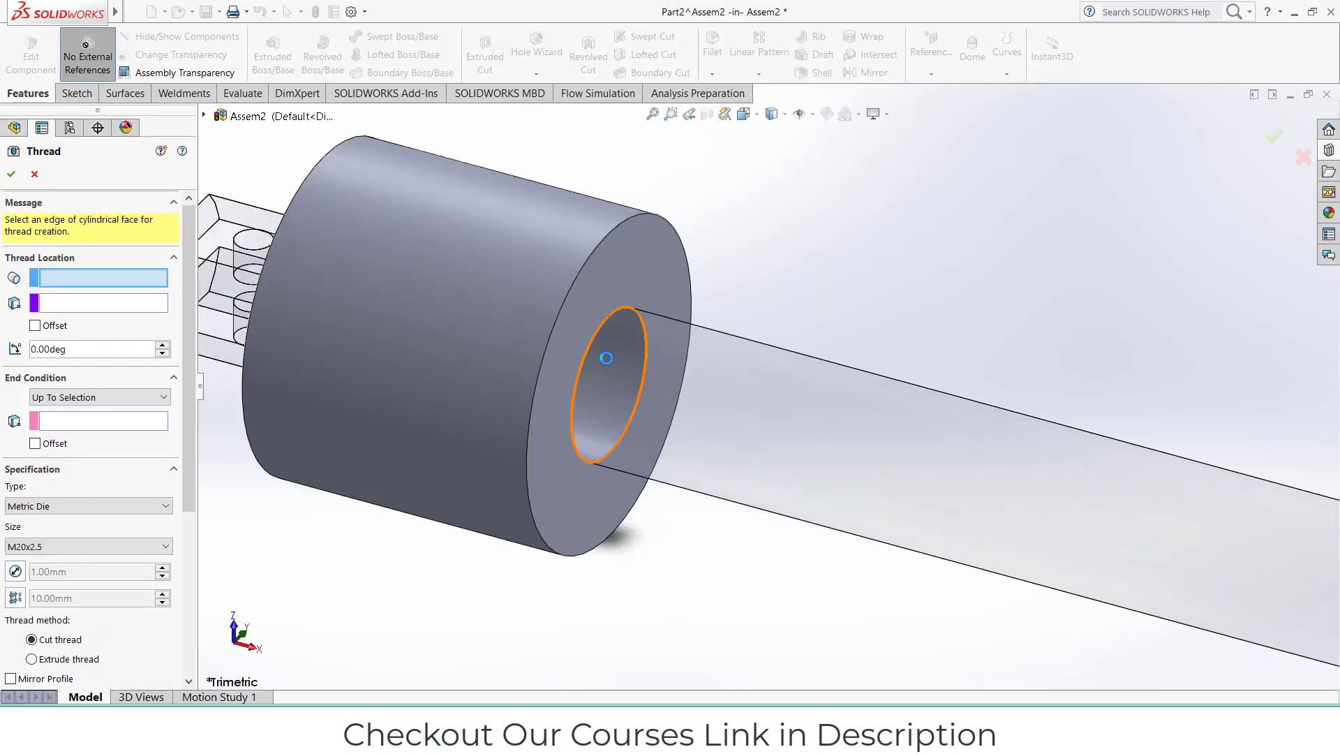
left_click(644, 349)
middle_click_drag(342, 353, 489, 370)
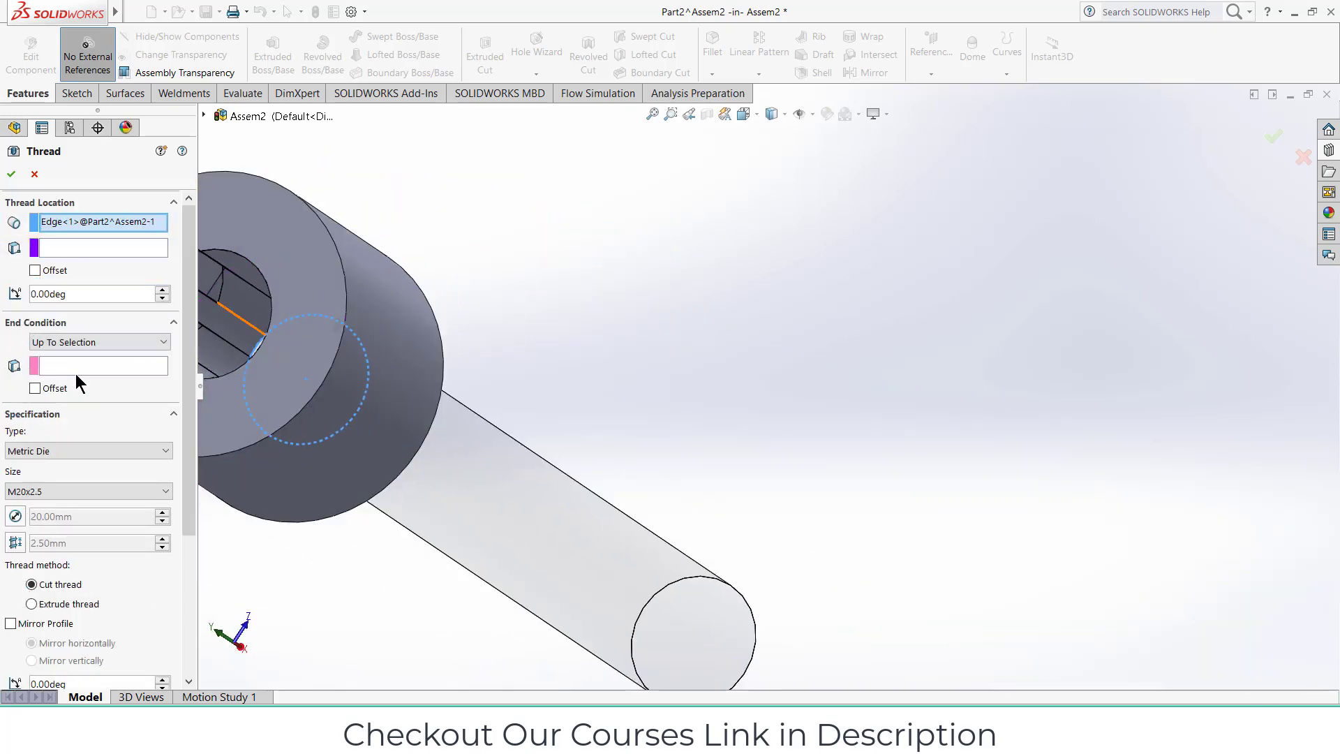
left_click(73, 364)
left_click(289, 266)
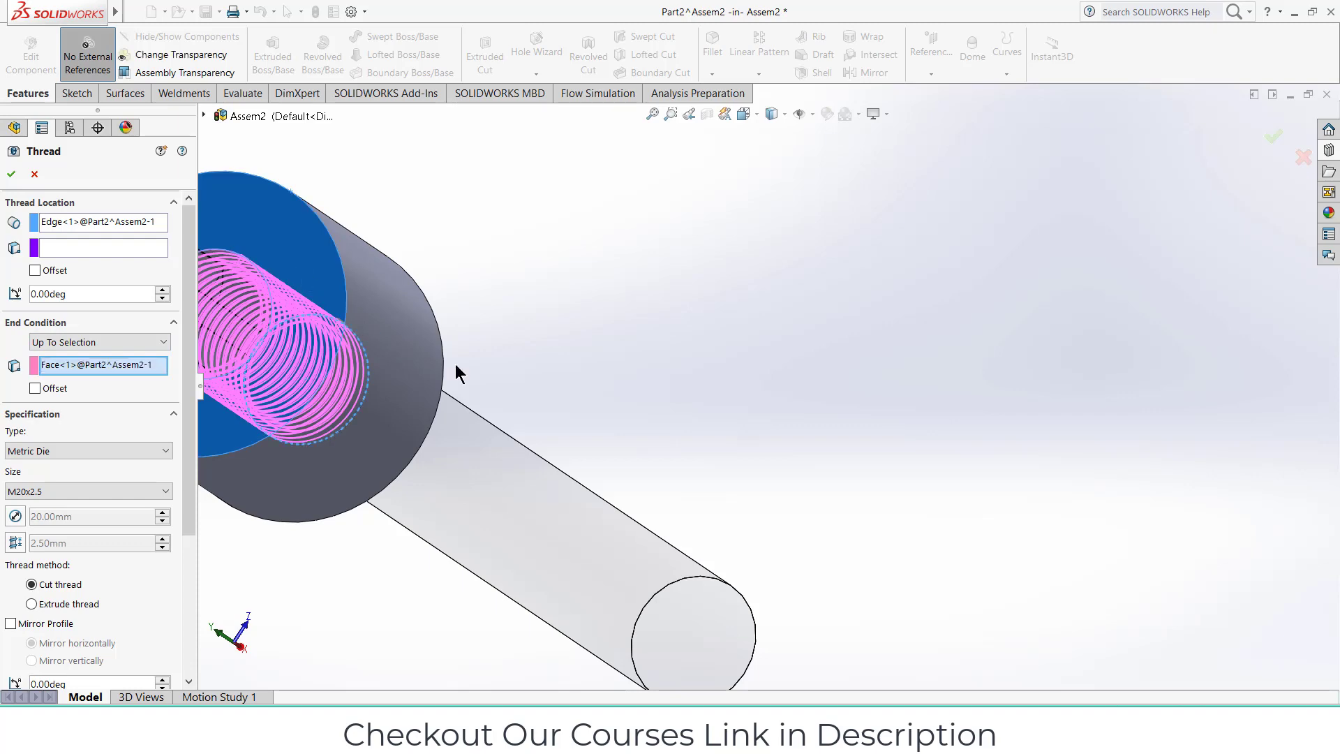
- Use the Extrude thread method for the collar's bore and complete the thread feature
scroll(455, 373, "up", 3)
middle_click_drag(455, 373, 293, 475)
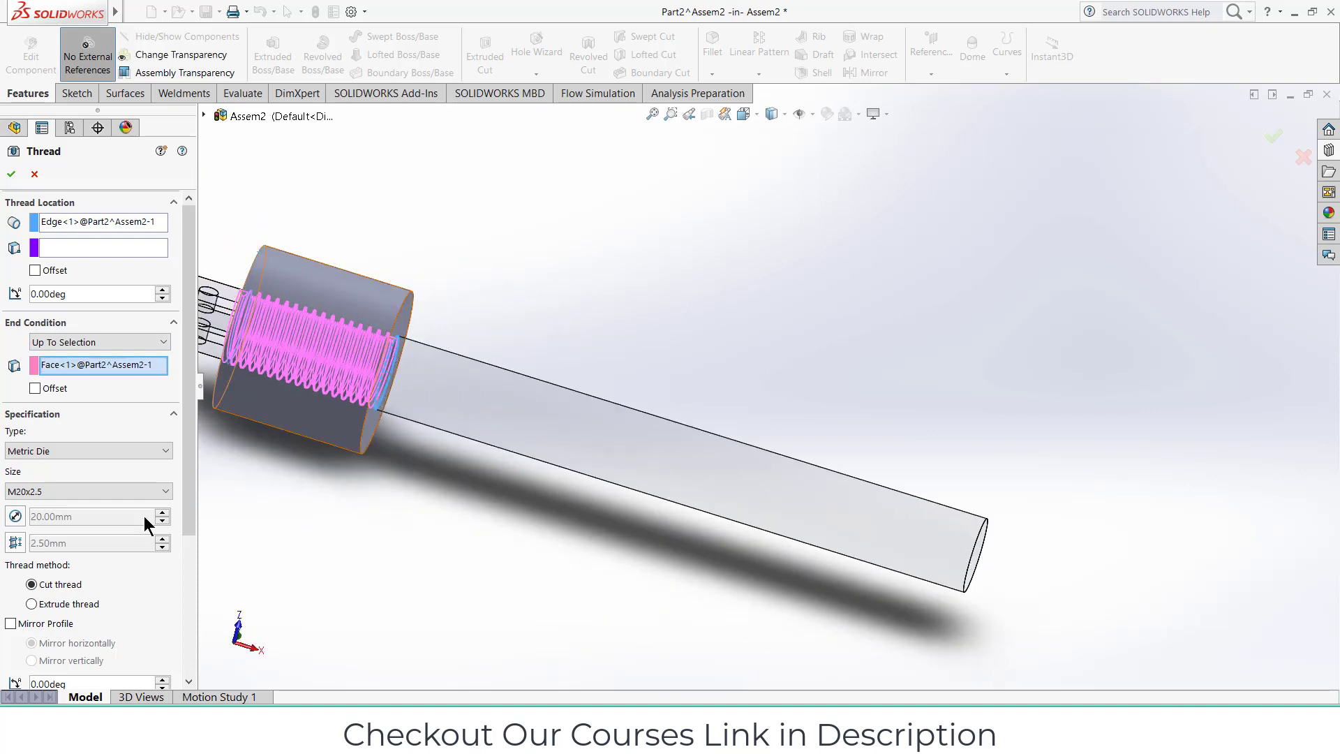
left_click(31, 604)
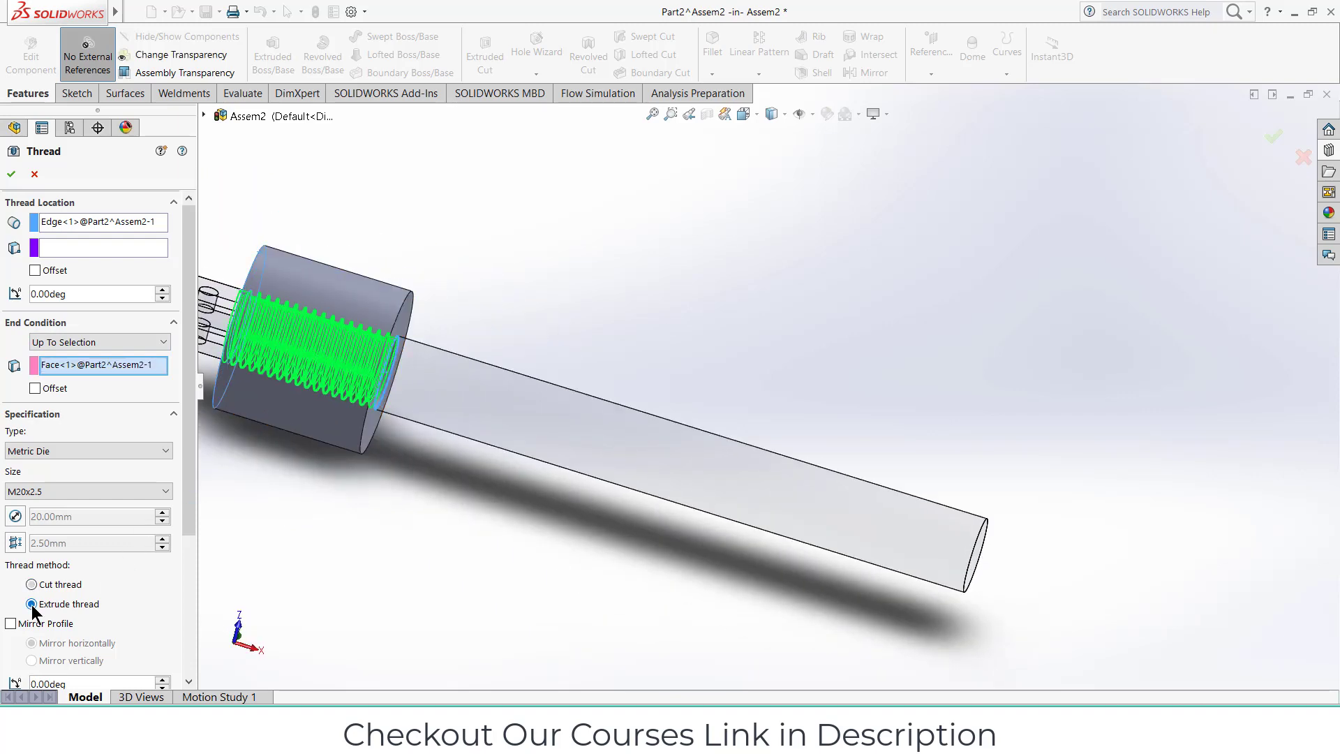
middle_click_drag(286, 494, 293, 429)
scroll(279, 416, "down", 3)
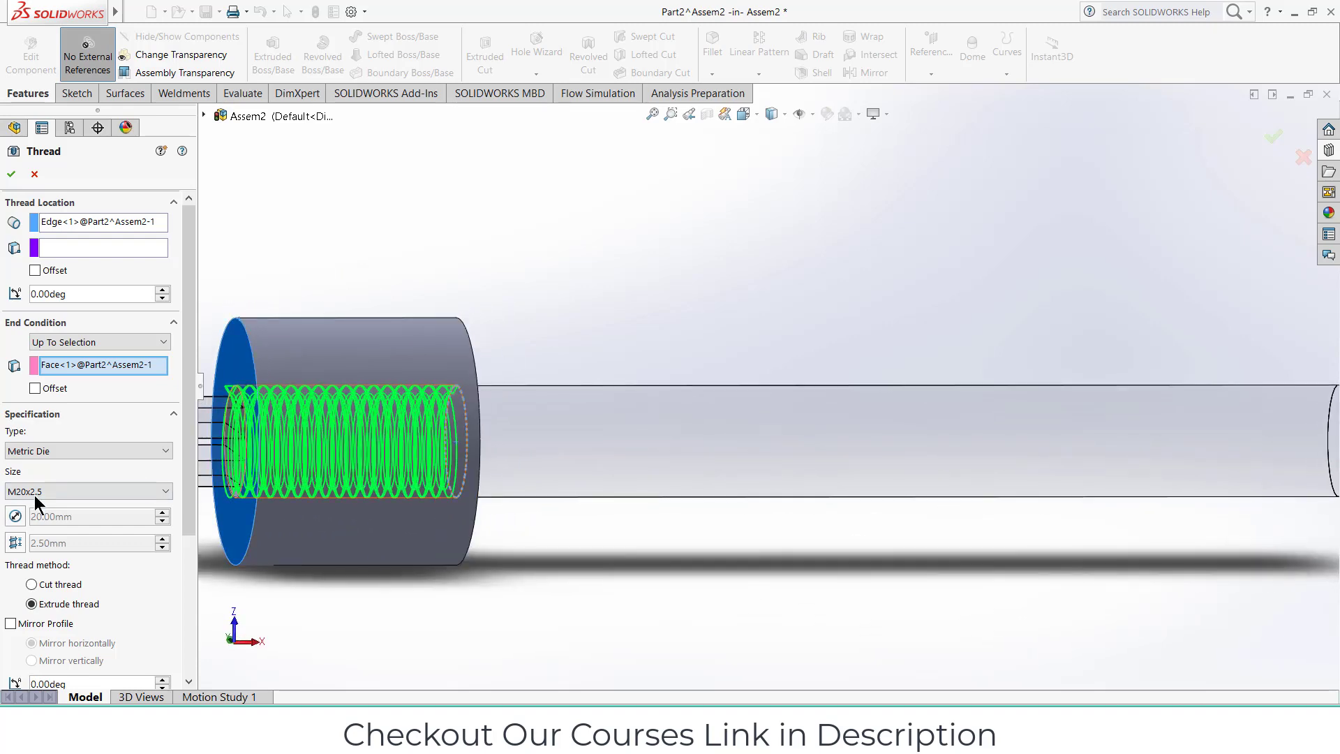
key("f")
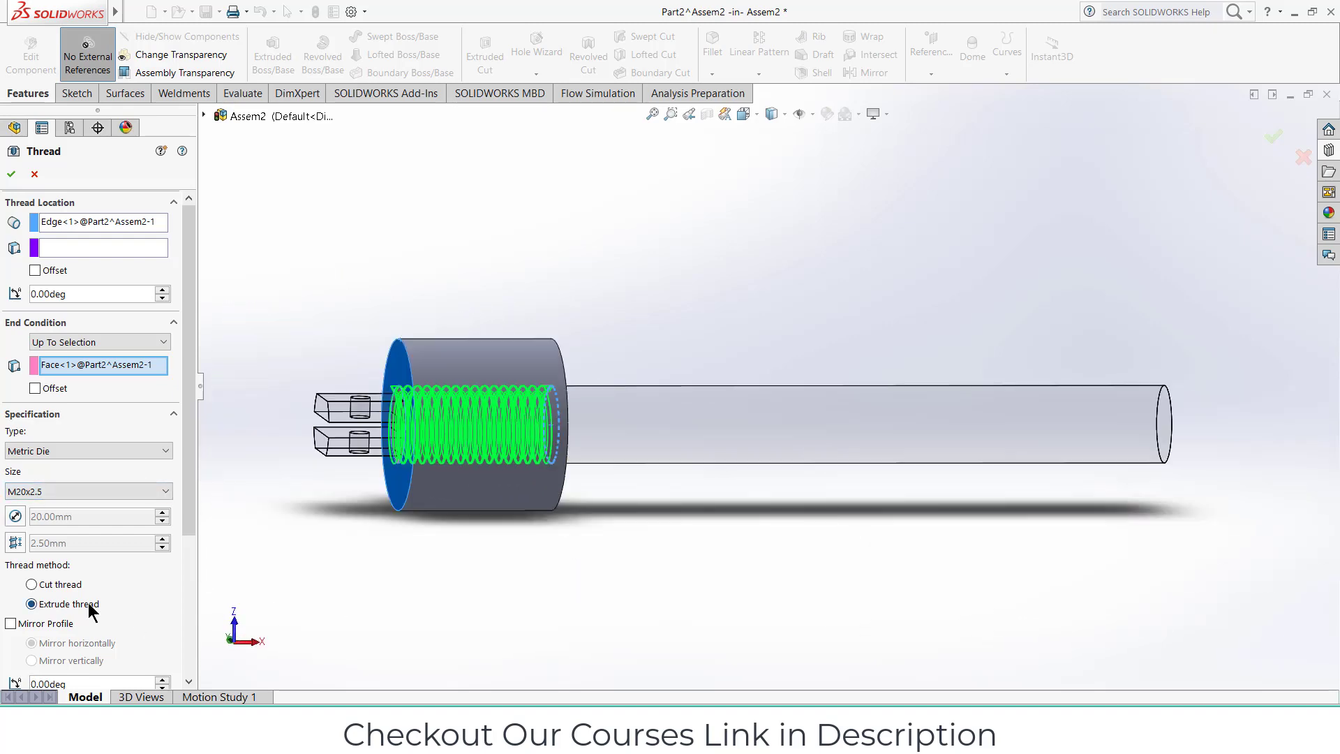
left_click_drag(183, 472, 183, 600)
left_click(32, 585)
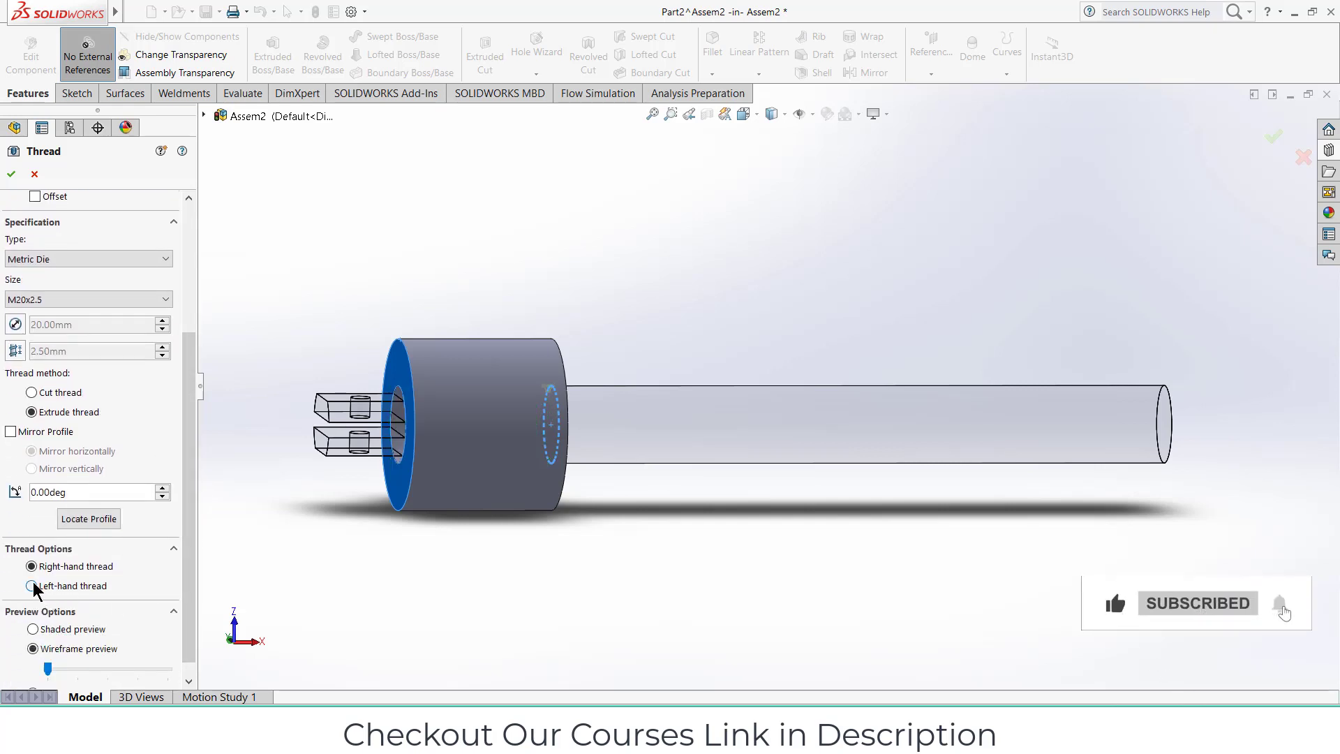
left_click(11, 174)
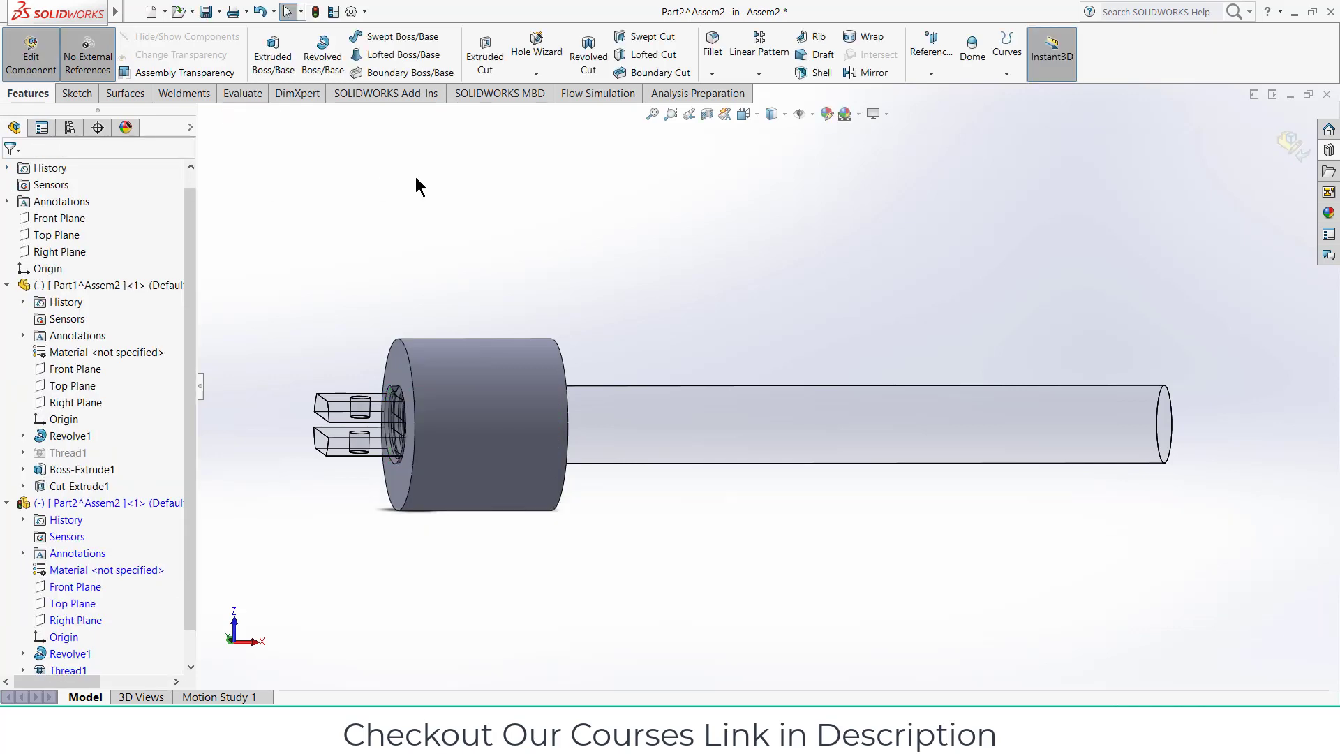
- Finish editing the collar part and unsuppress the rod's thread feature in the assembly
left_click(1291, 144)
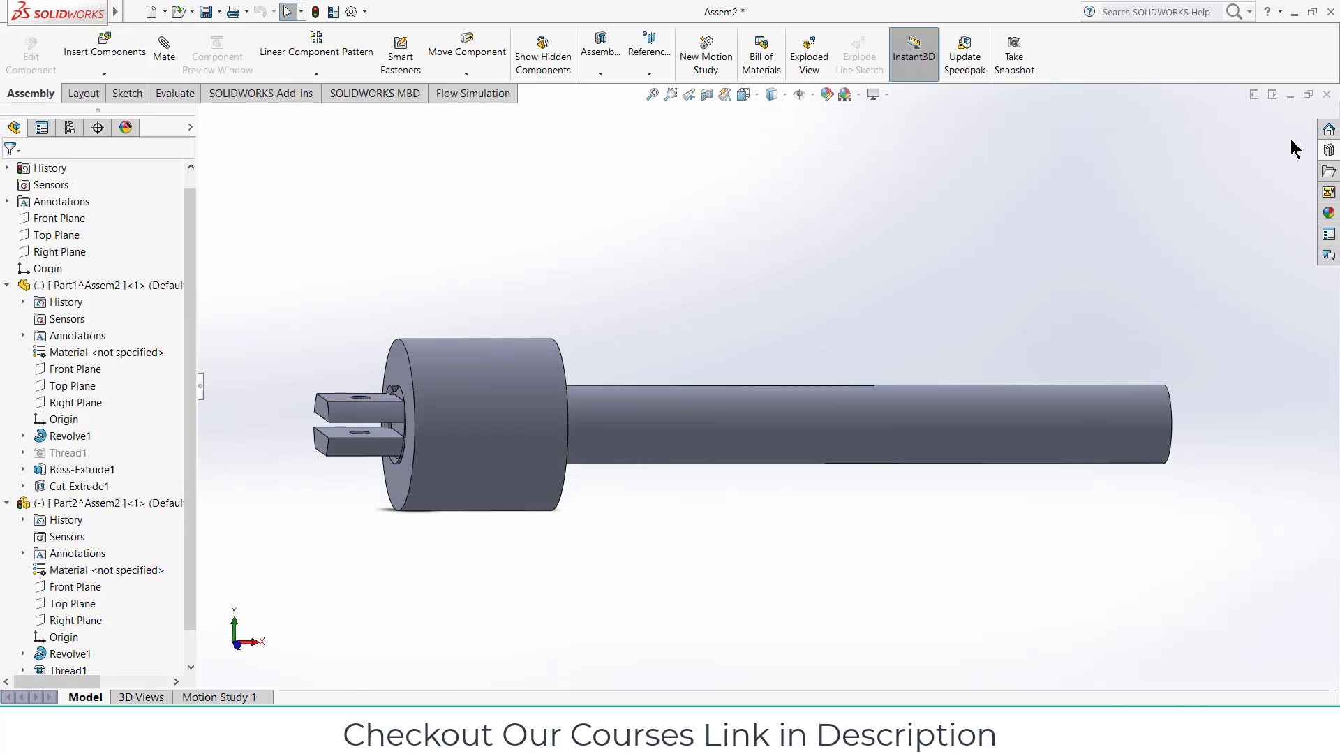
scroll(52, 427, "up", 1)
right_click(66, 468)
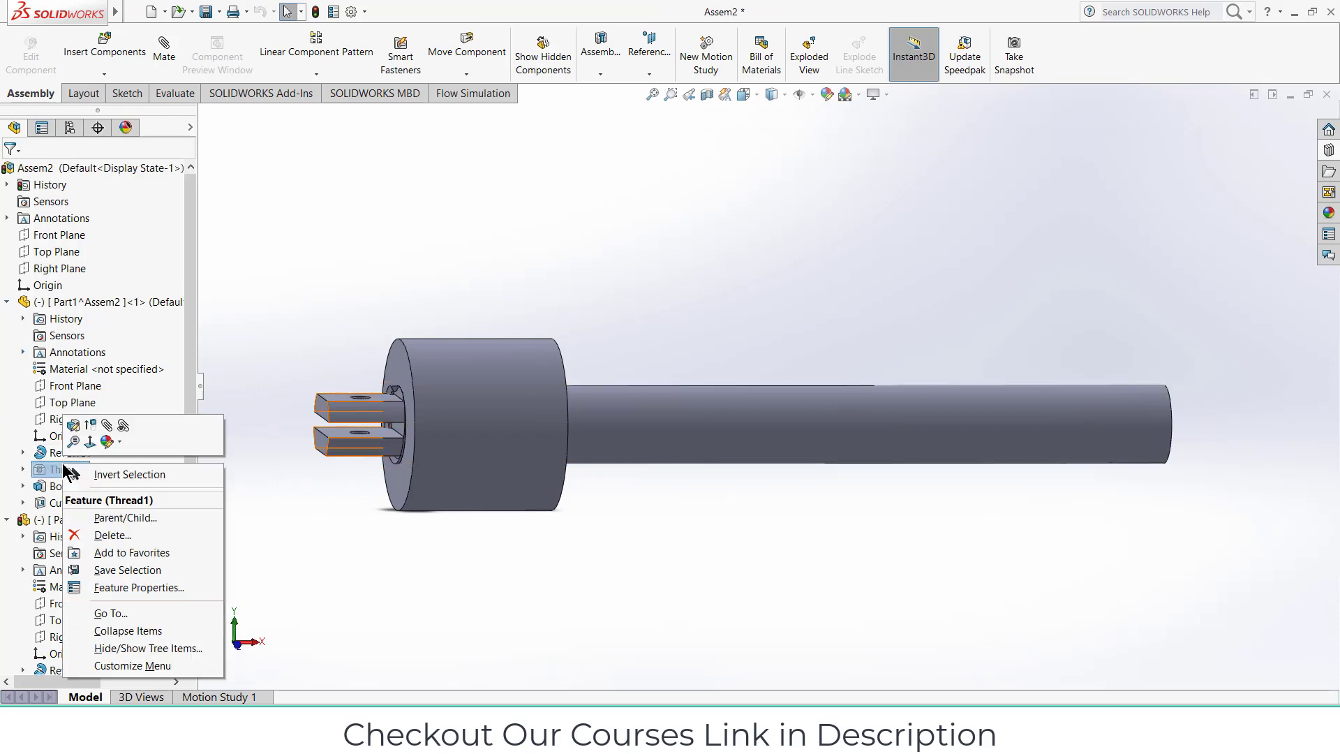
left_click(94, 430)
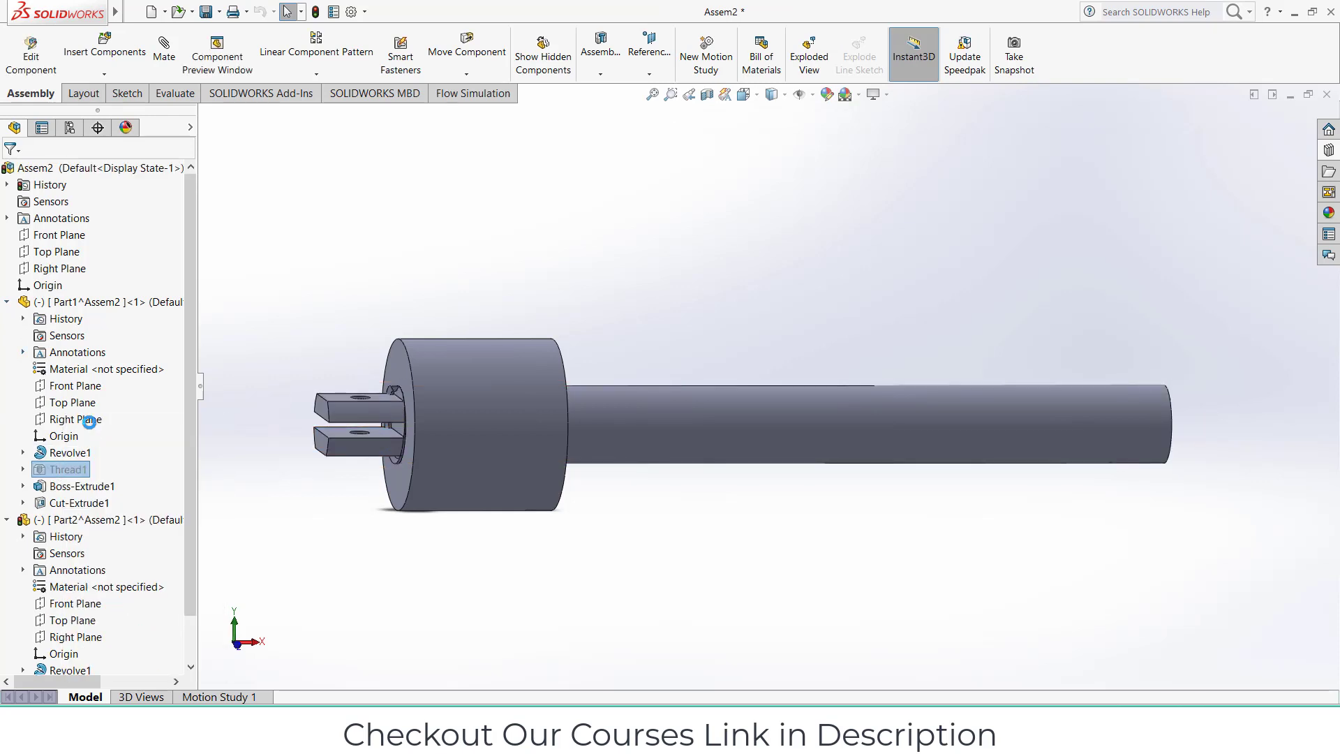
- Section the assembly view through the Front Plane with a 0 mm offset
left_click(708, 92)
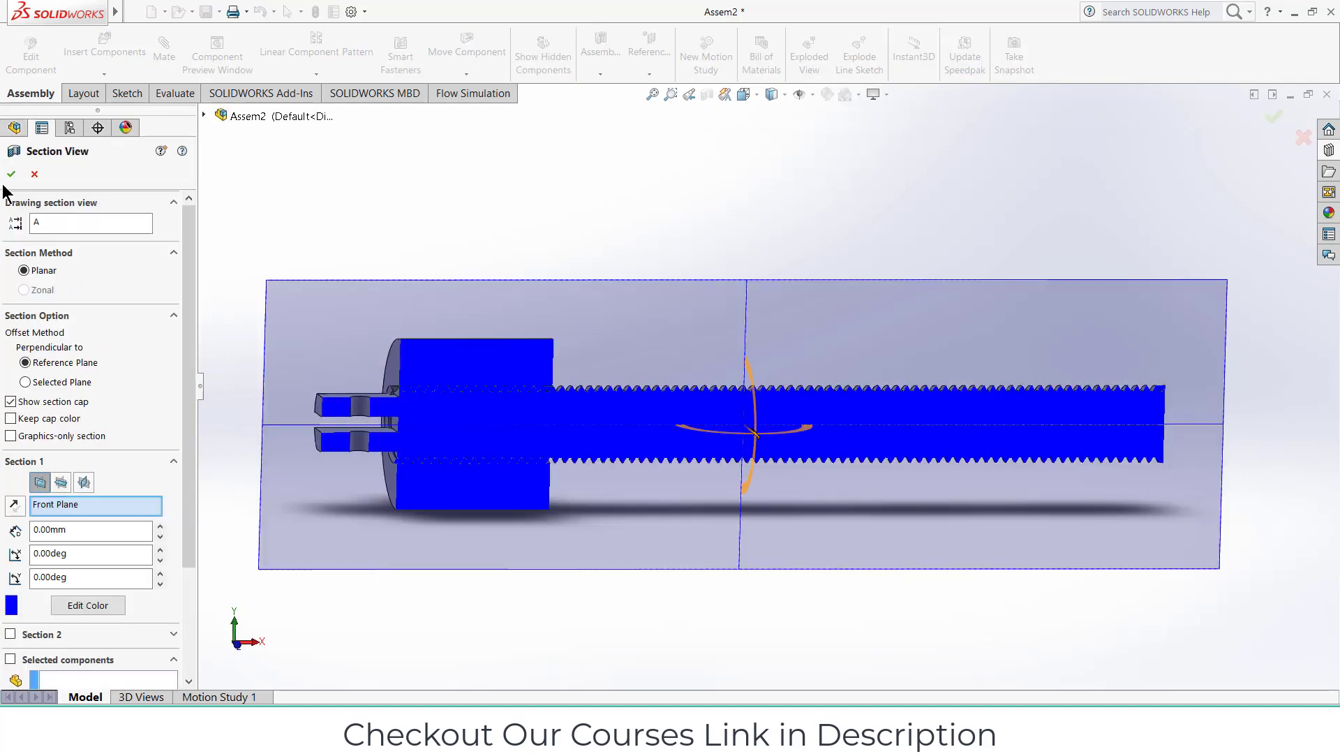
left_click(11, 174)
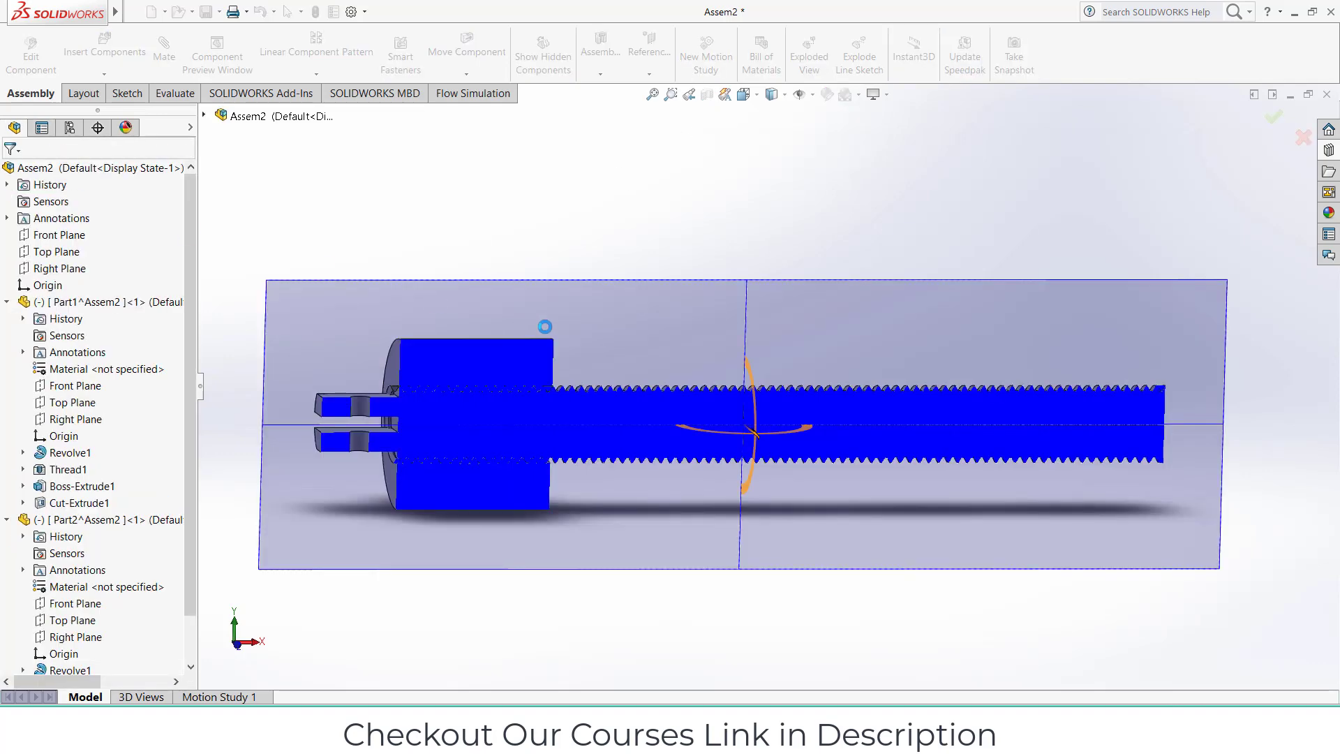
middle_click_drag(592, 369, 554, 409)
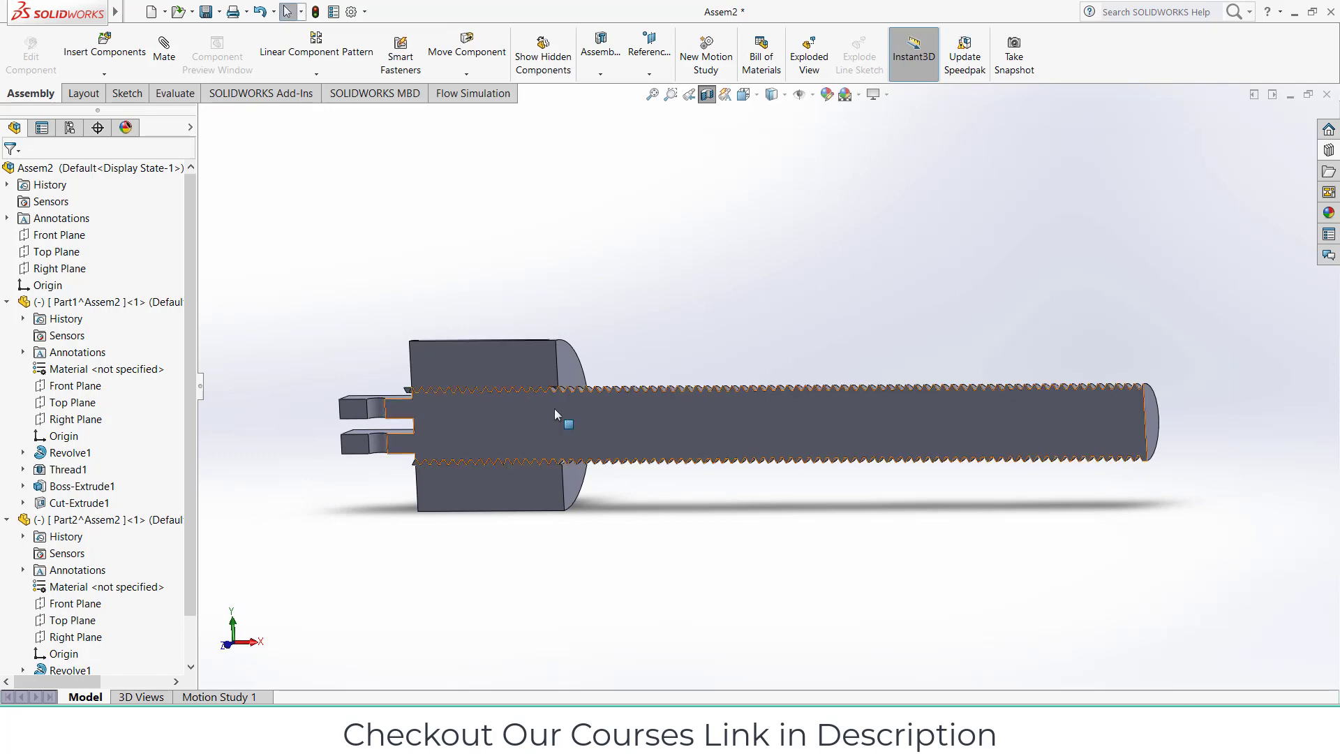
- Examine how the collar's internal thread engages the rod's thread and the area near the lugs, and turn the section view off
scroll(555, 408, "down", 4)
left_click(664, 362)
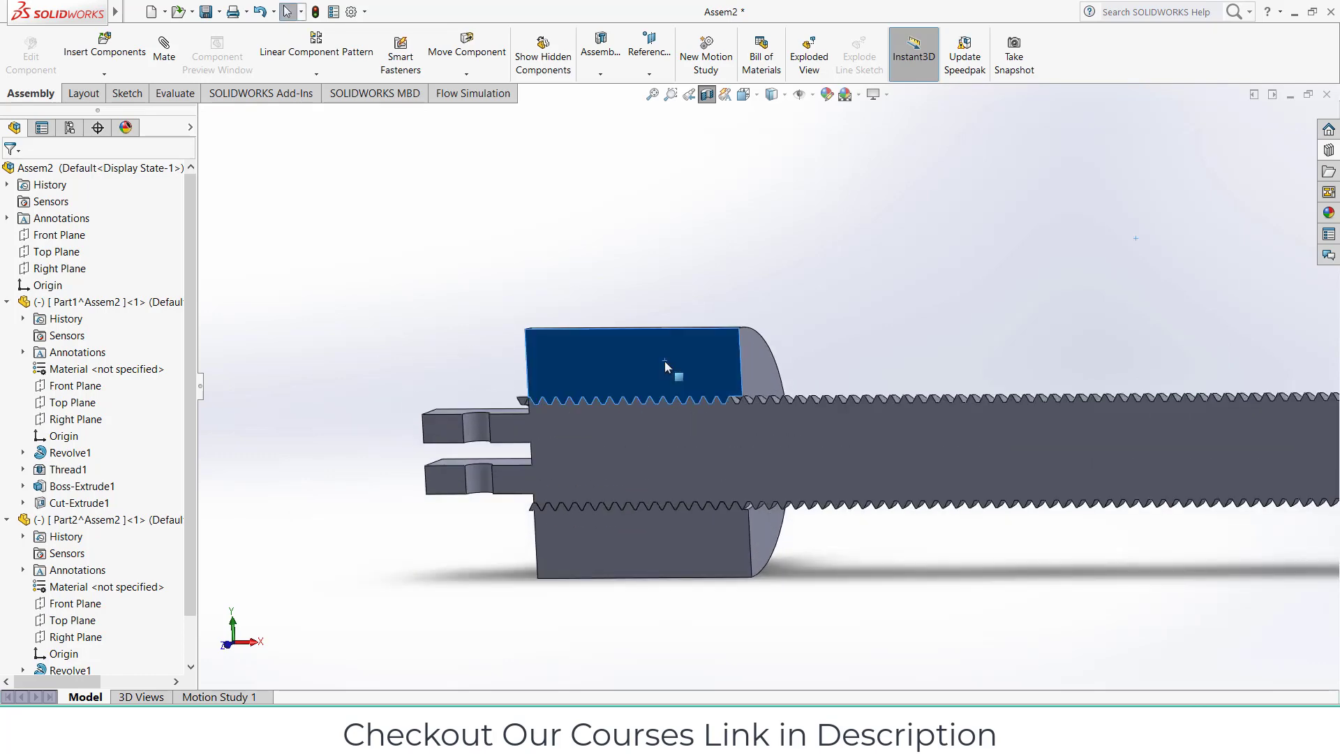
scroll(664, 362, "up", 2)
scroll(557, 375, "down", 6)
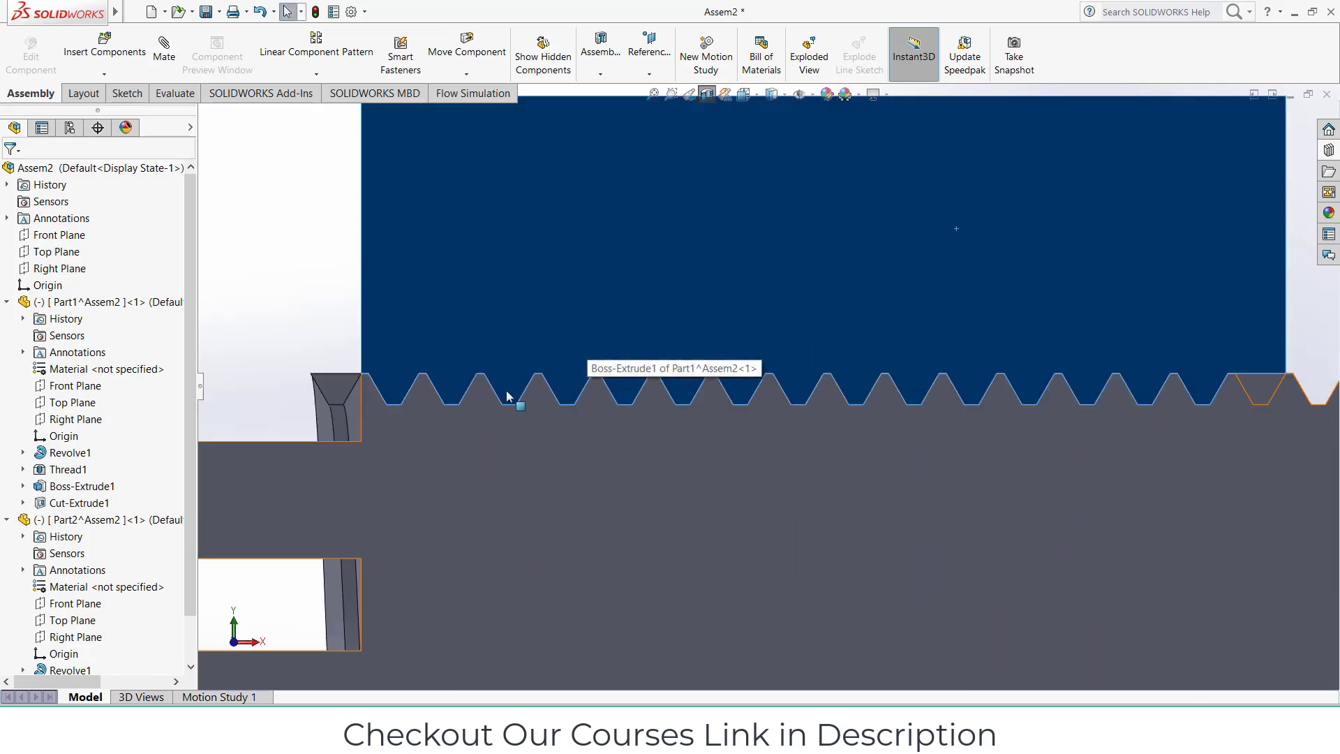
left_click(315, 335)
middle_click_drag(317, 335, 592, 483)
scroll(699, 430, "down", 2)
middle_click_drag(697, 429, 658, 464)
scroll(667, 473, "up", 2)
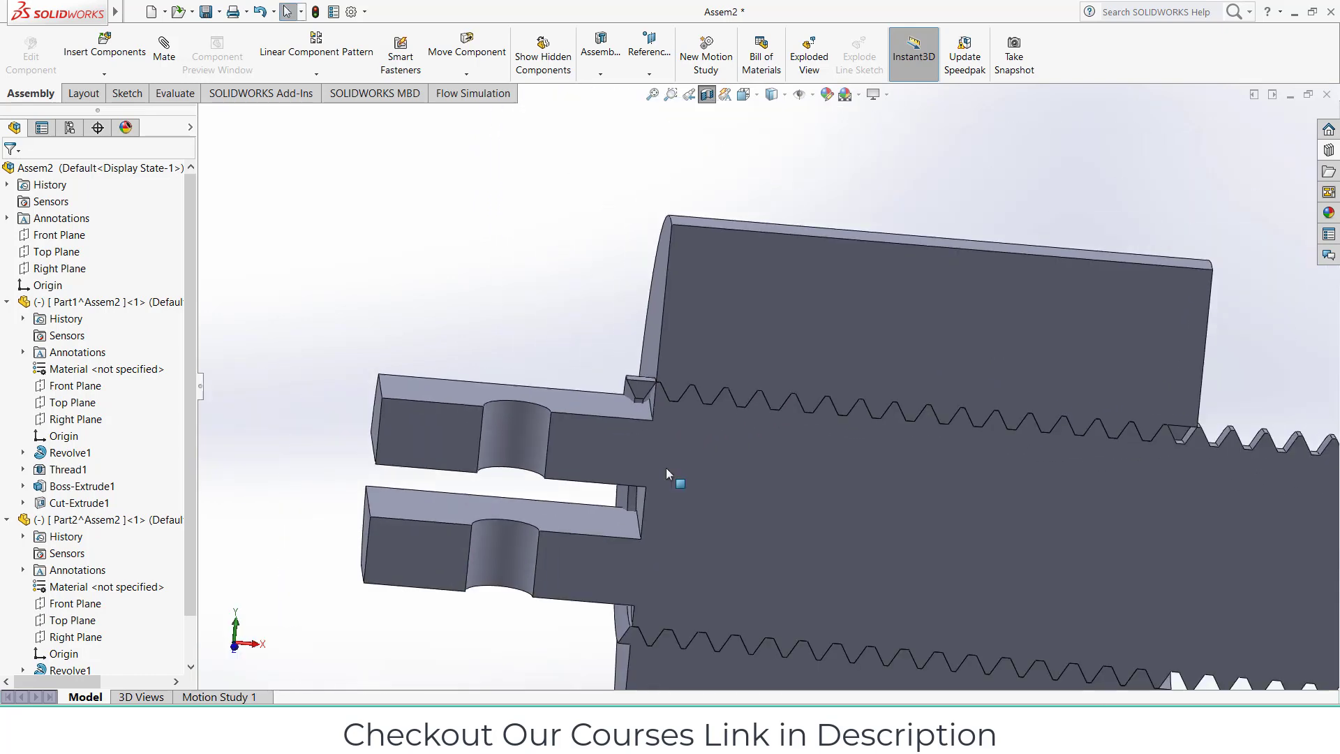
scroll(691, 391, "up", 2)
left_click(705, 99)
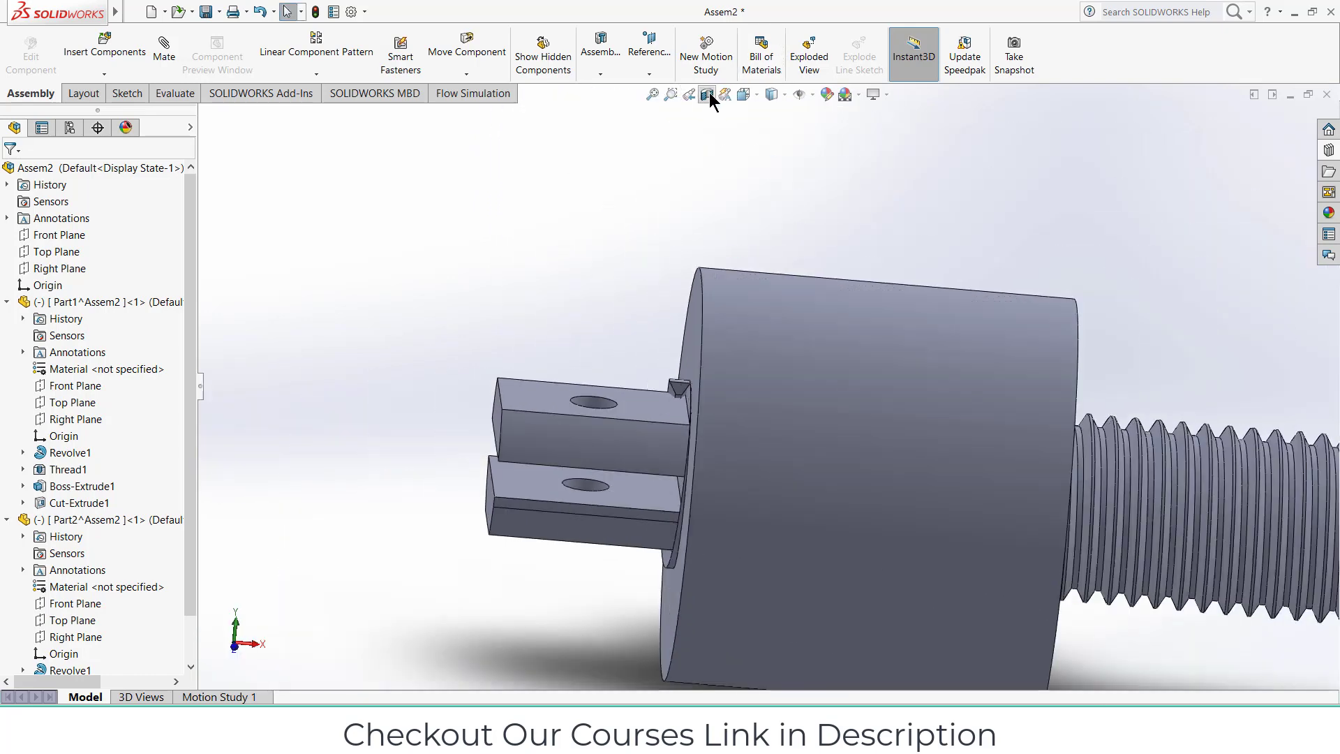
- Suppress the thread features of both the rod and the collar in the assembly
scroll(656, 237, "up", 2)
middle_click_drag(667, 375, 777, 337)
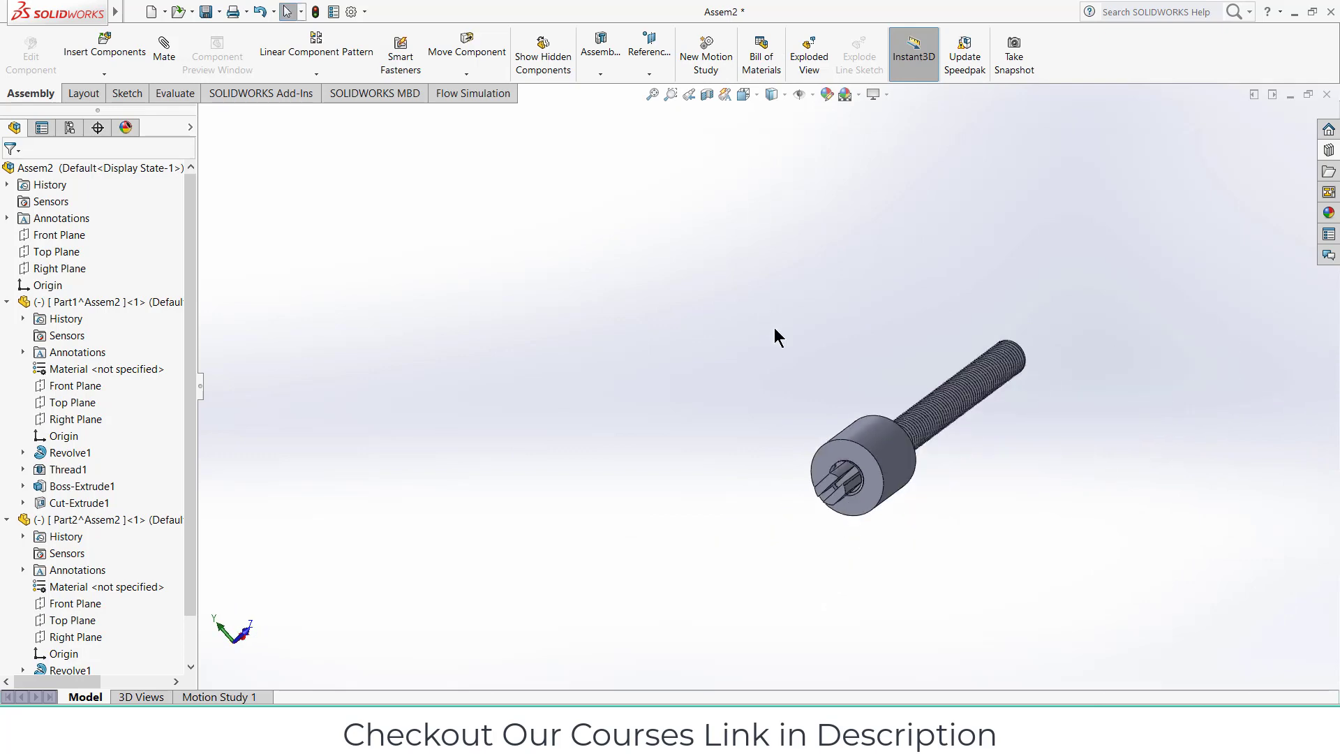
mouse_move(858, 467)
middle_mouse_down()
mouse_move(712, 465)
mouse_move(849, 449)
middle_mouse_up()
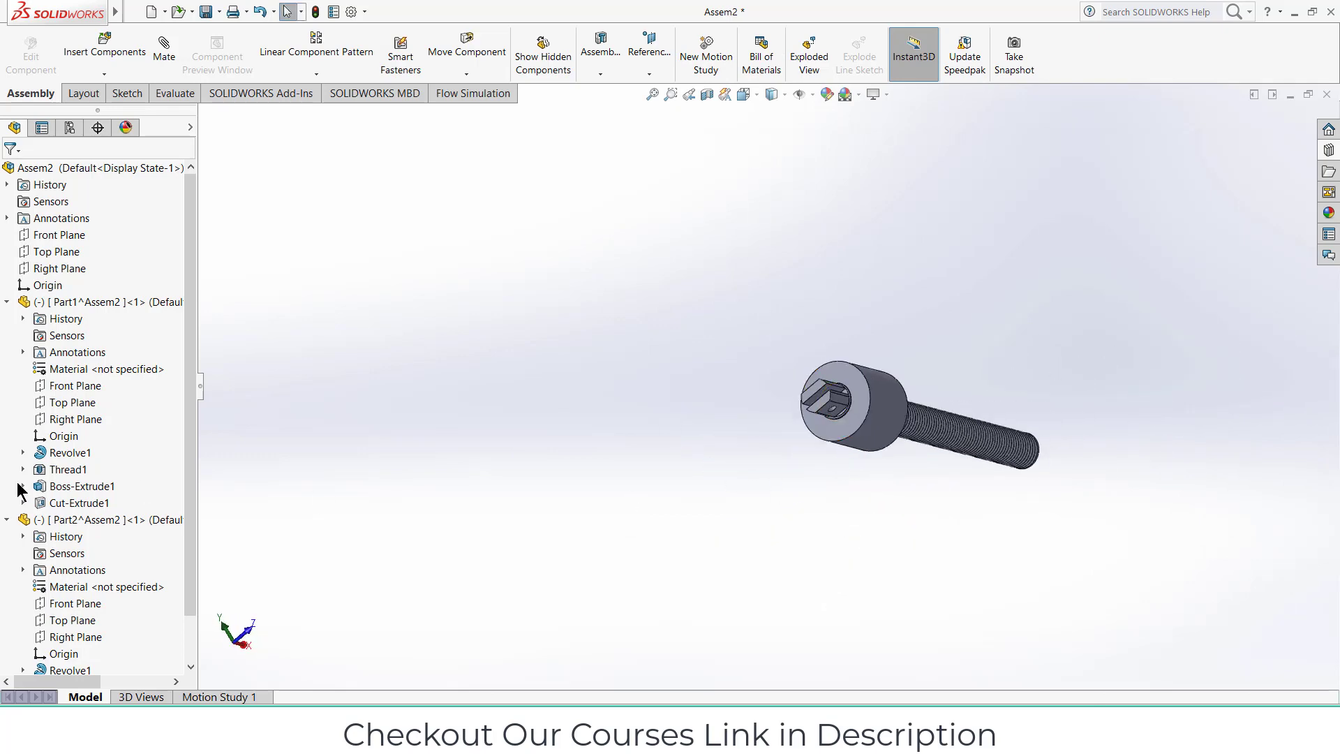
right_click(70, 471)
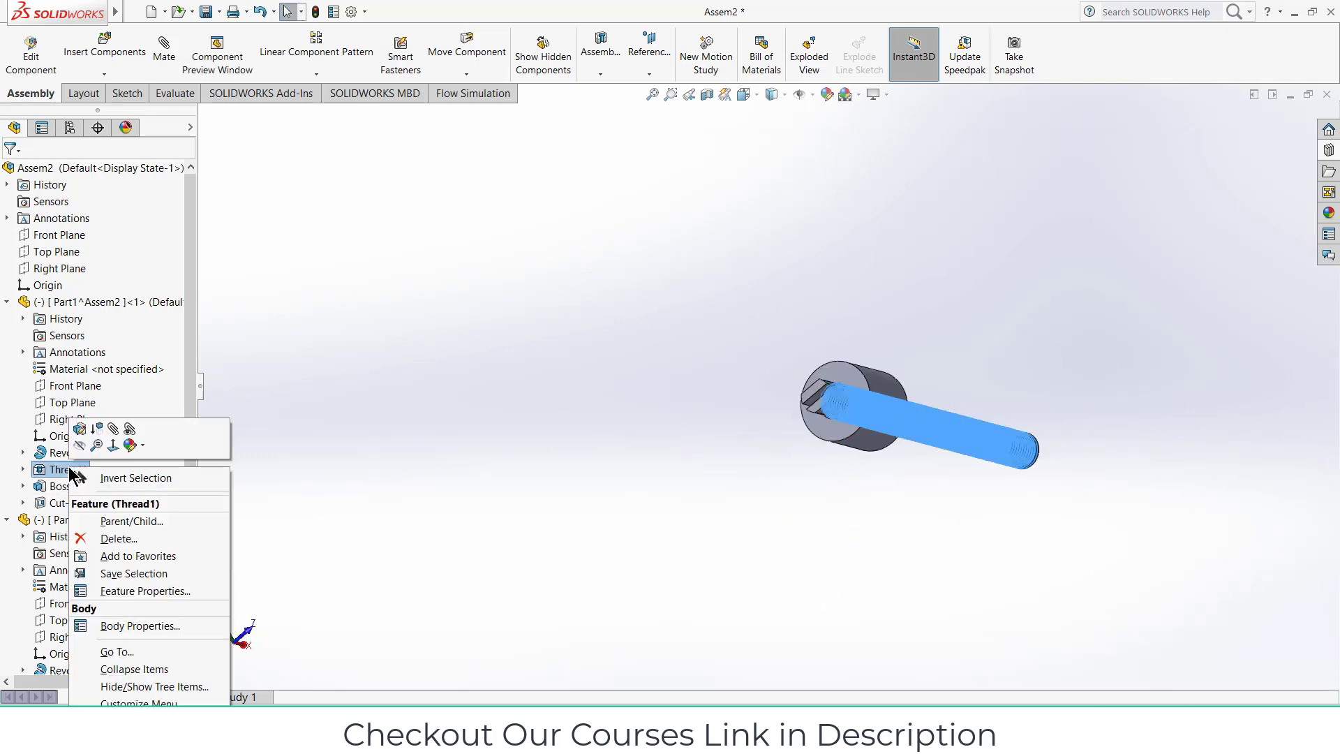
left_click(97, 434)
scroll(108, 510, "down", 1)
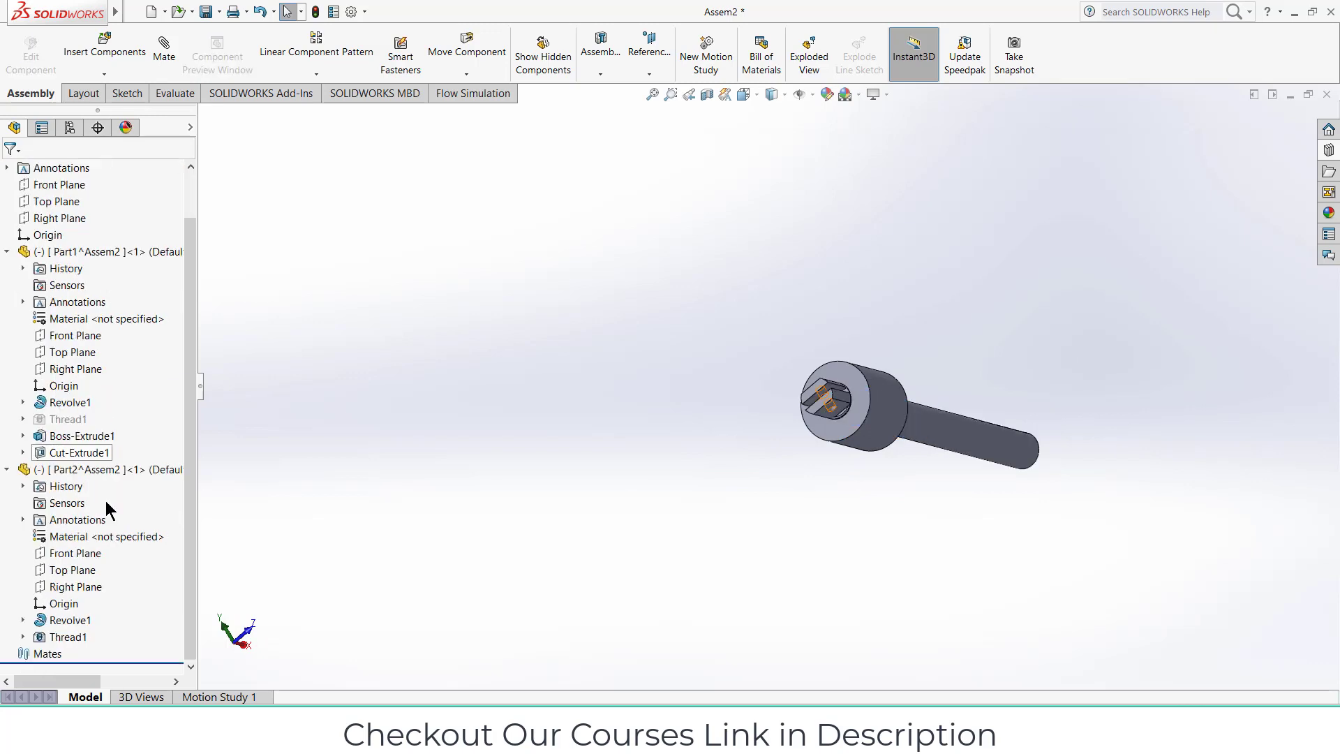
right_click(67, 636)
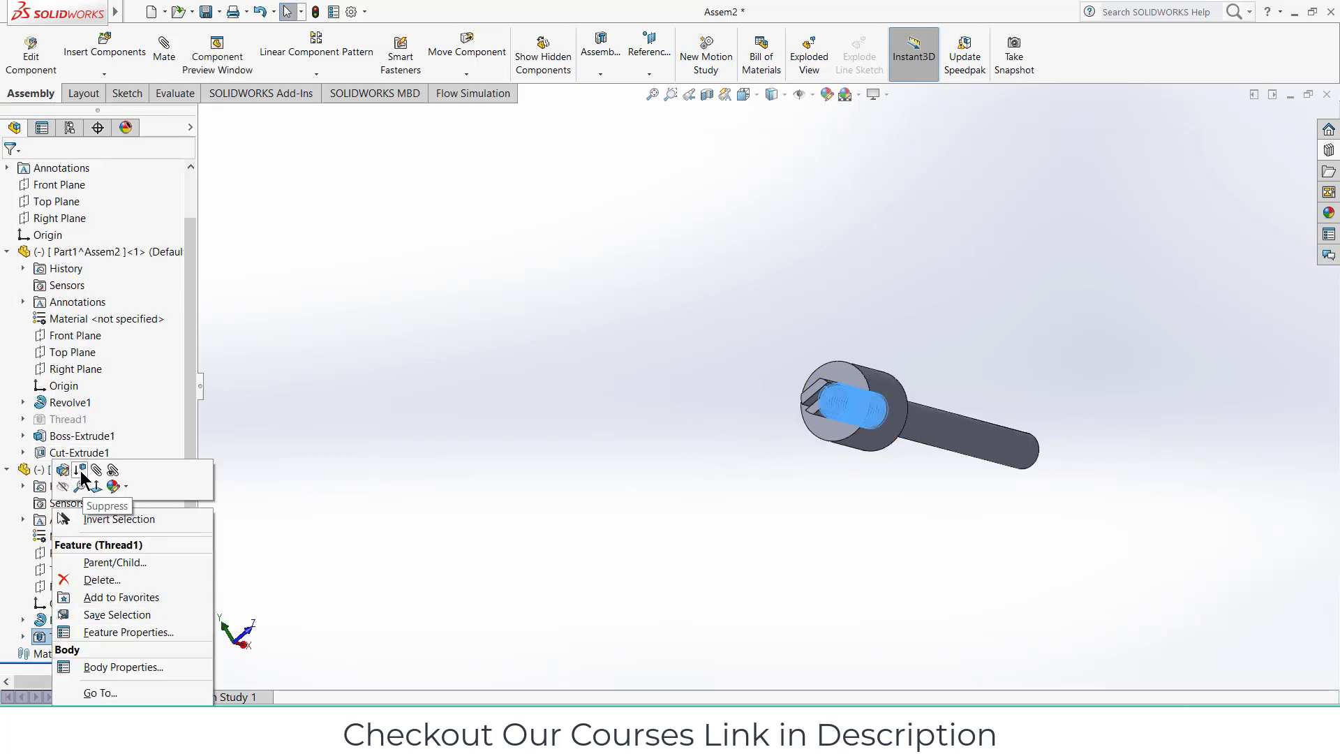
left_click(101, 469)
- Insert a new part into the assembly with its first sketch on the assembly's Top Plane
middle_click_drag(727, 488, 873, 344)
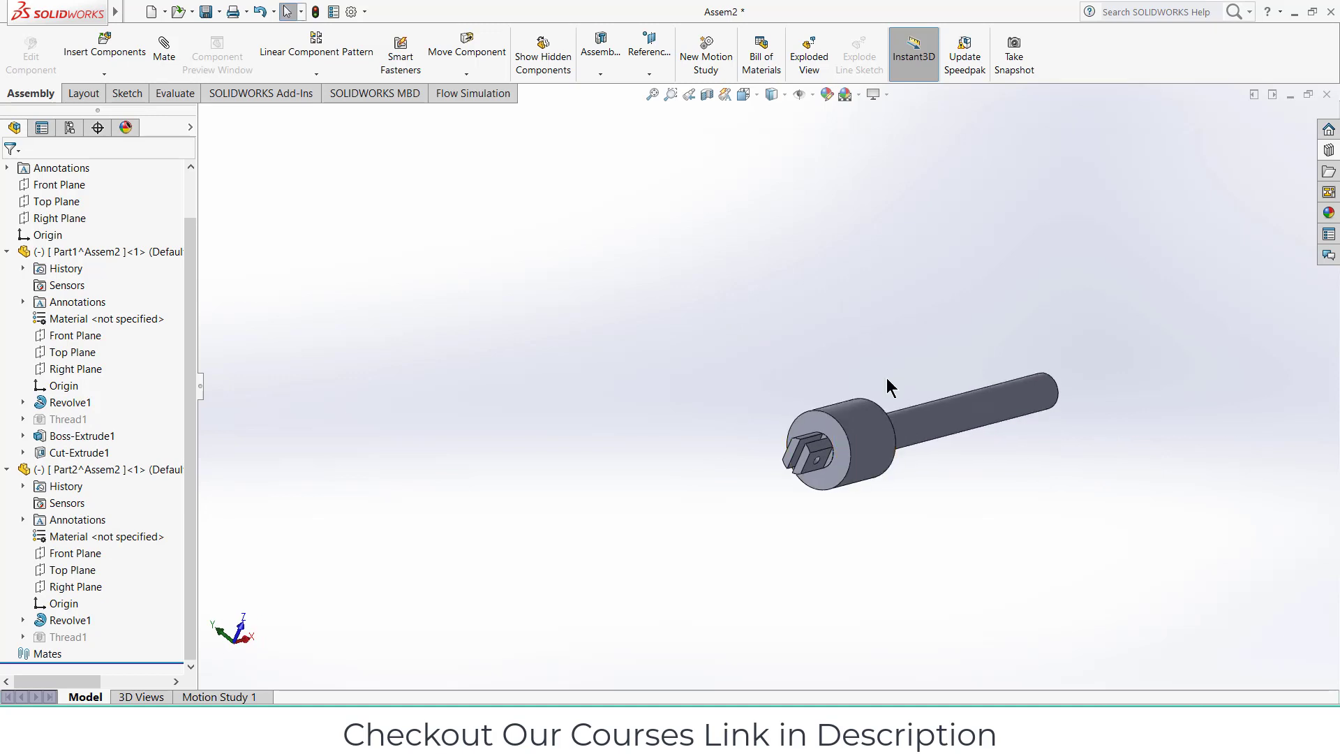
middle_click_drag(927, 520, 842, 450)
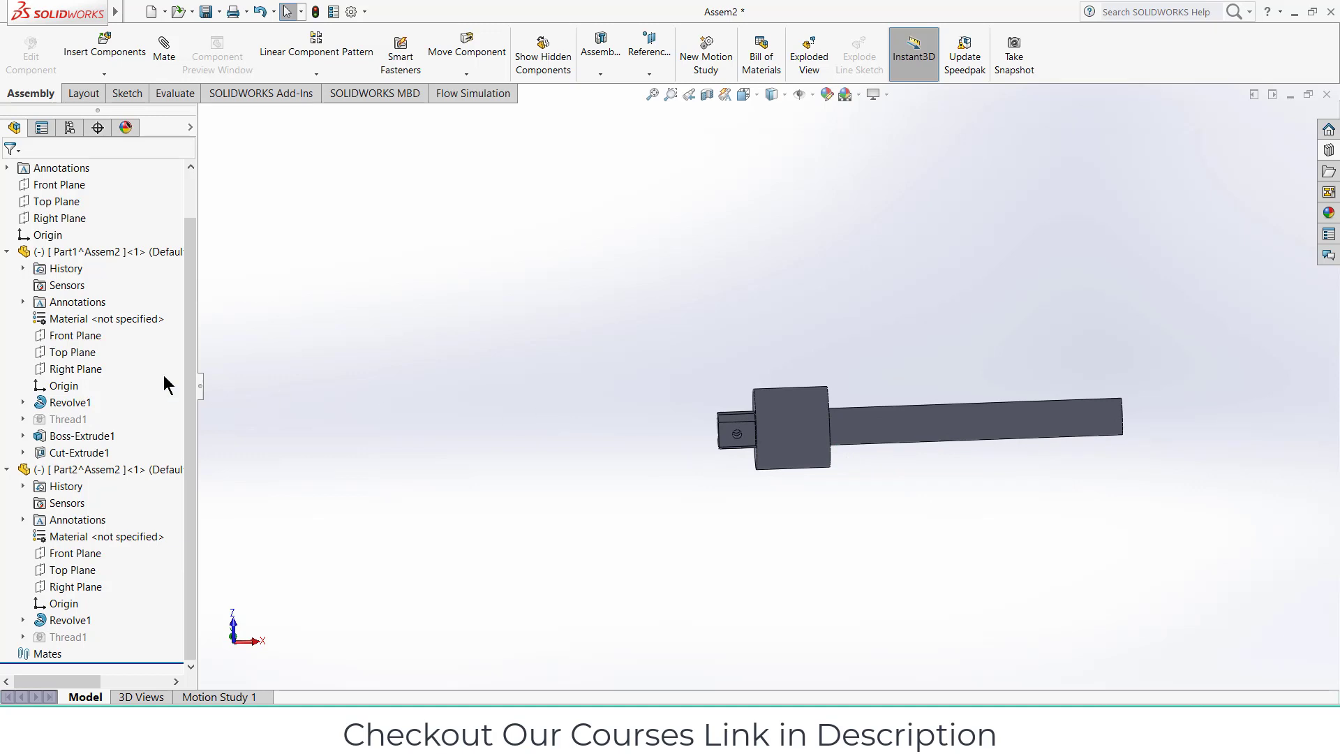
left_click(6, 252)
left_click(7, 319)
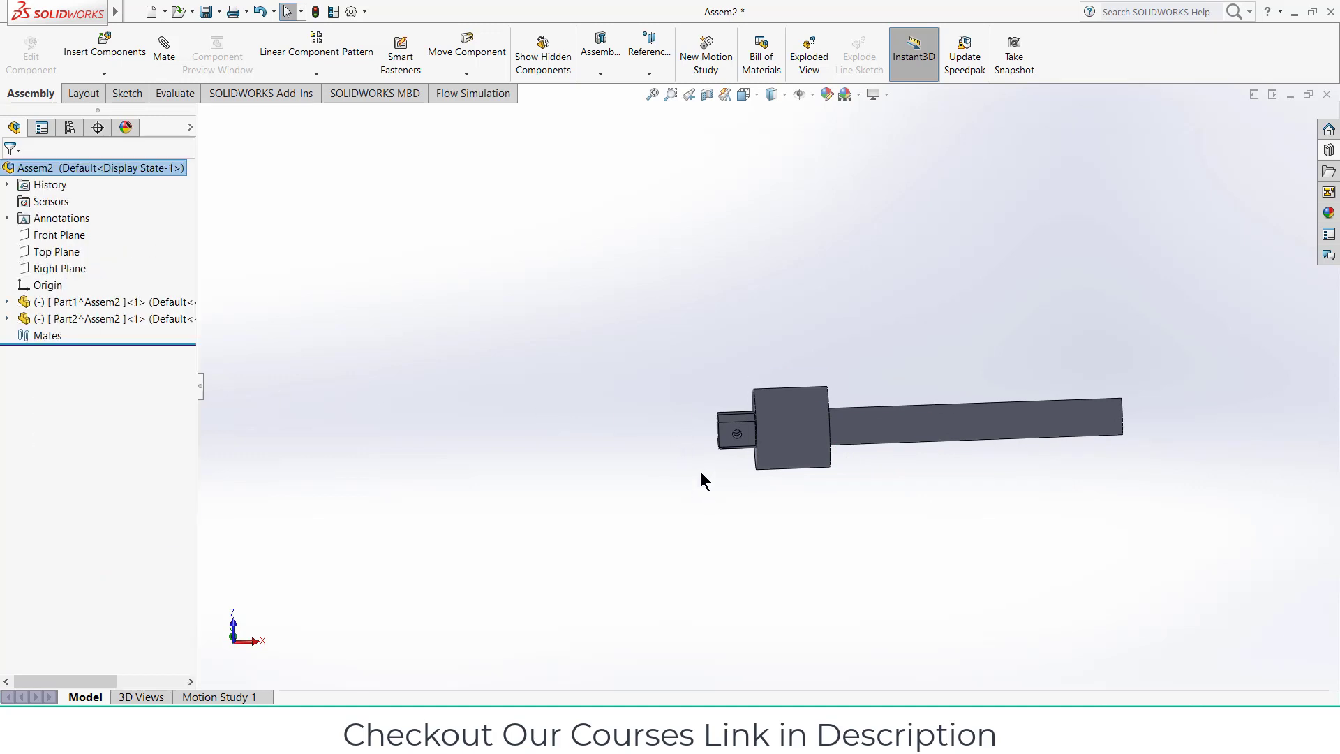
middle_click_drag(700, 475, 748, 302)
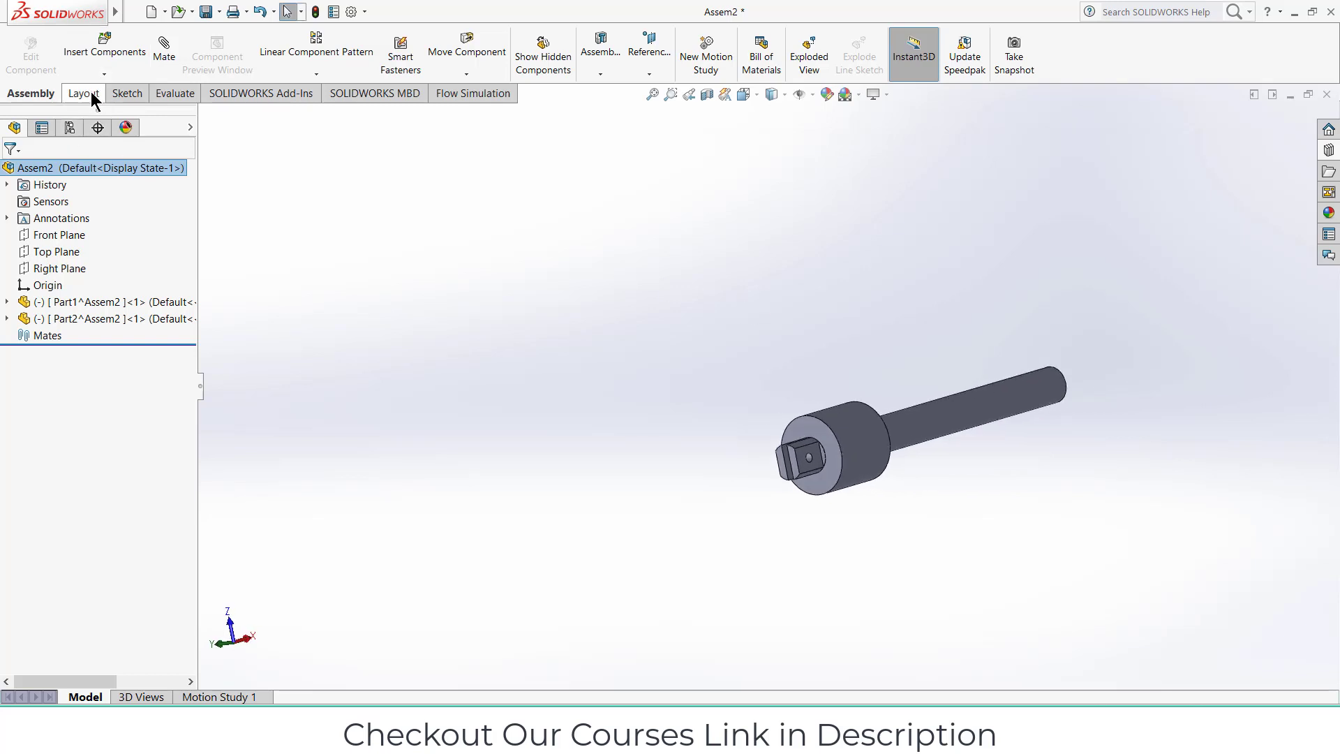
left_click(106, 73)
left_click(112, 107)
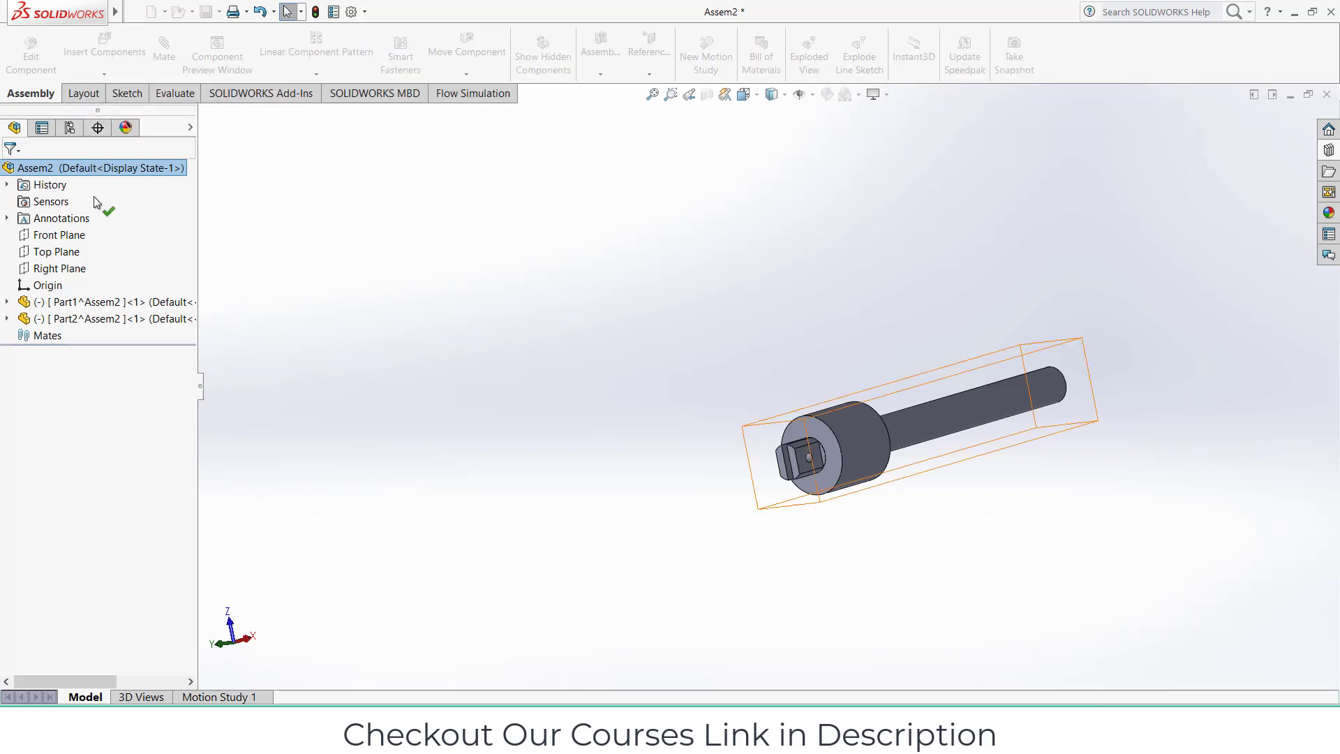
left_click(61, 255)
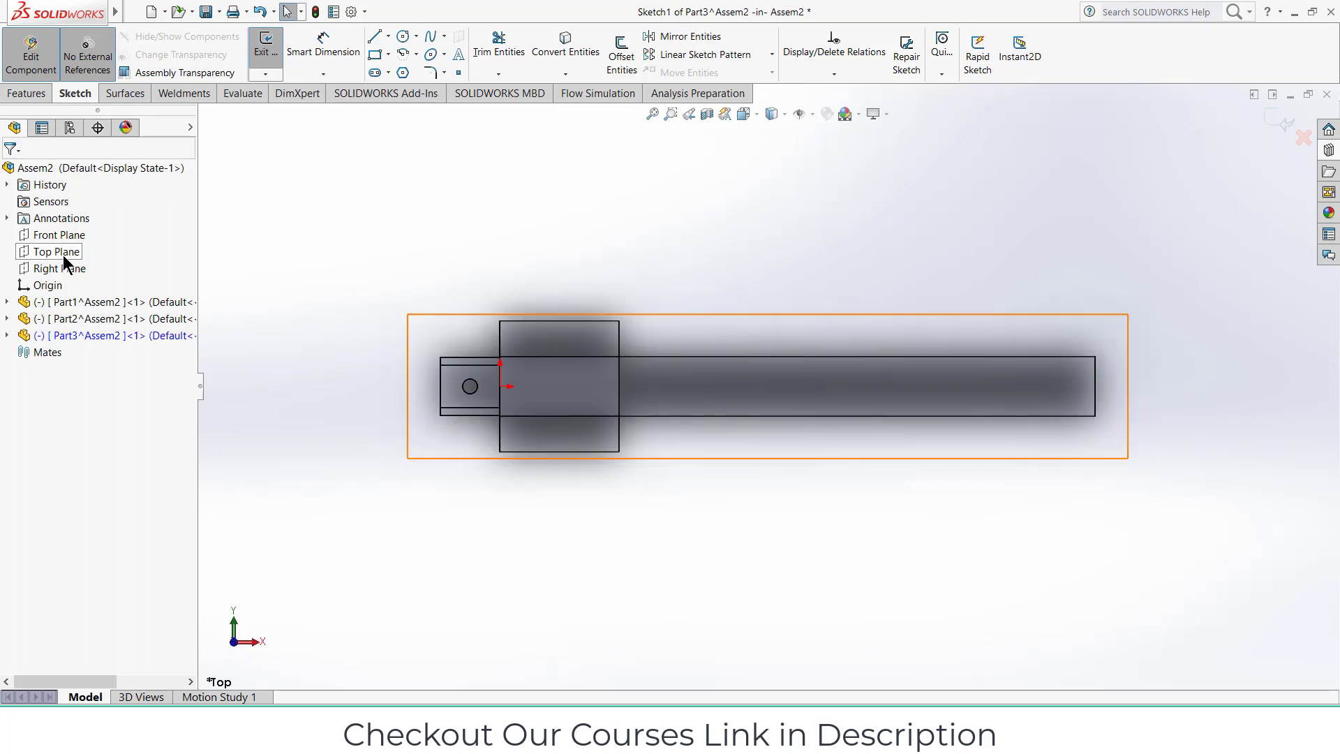
- Sketch a vertical straight slot upward from the lug hole's centre, about 66 mm between centres and about 12 mm wide
scroll(509, 371, "up", 1)
scroll(508, 371, "down", 3)
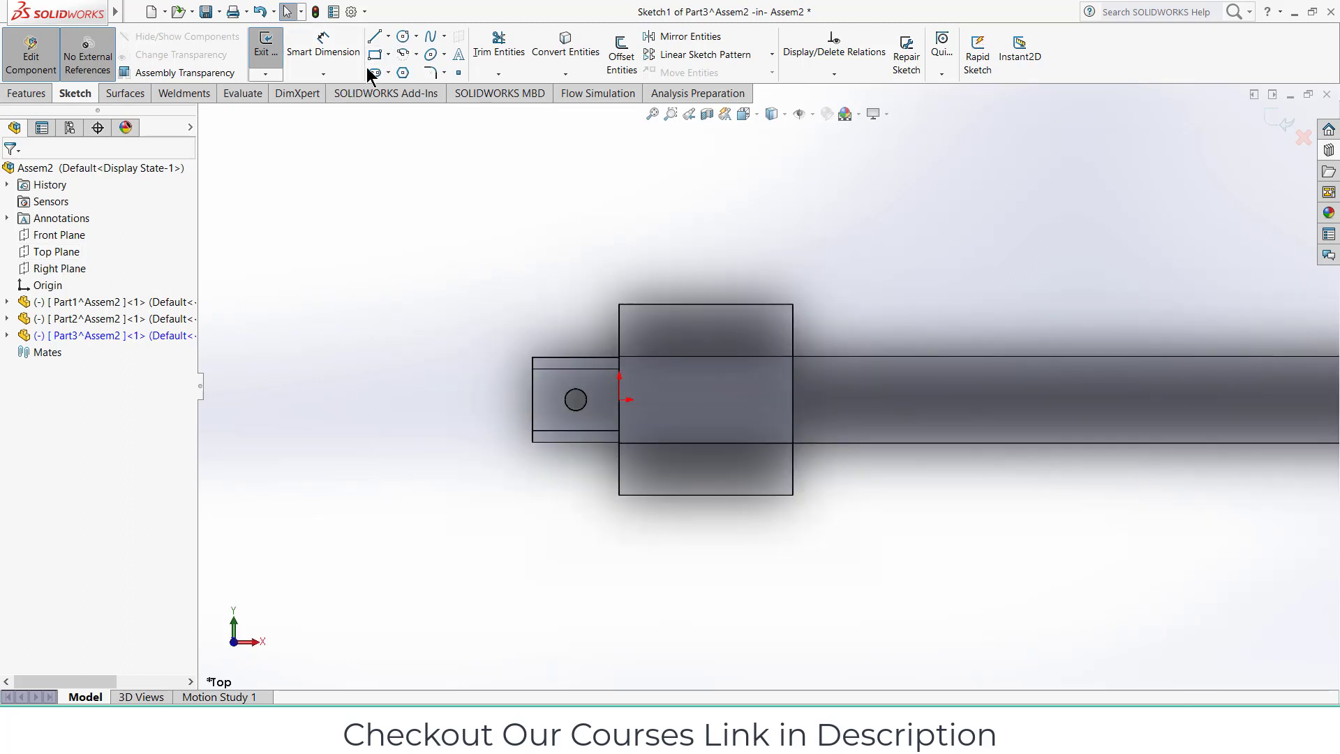
left_click(576, 400)
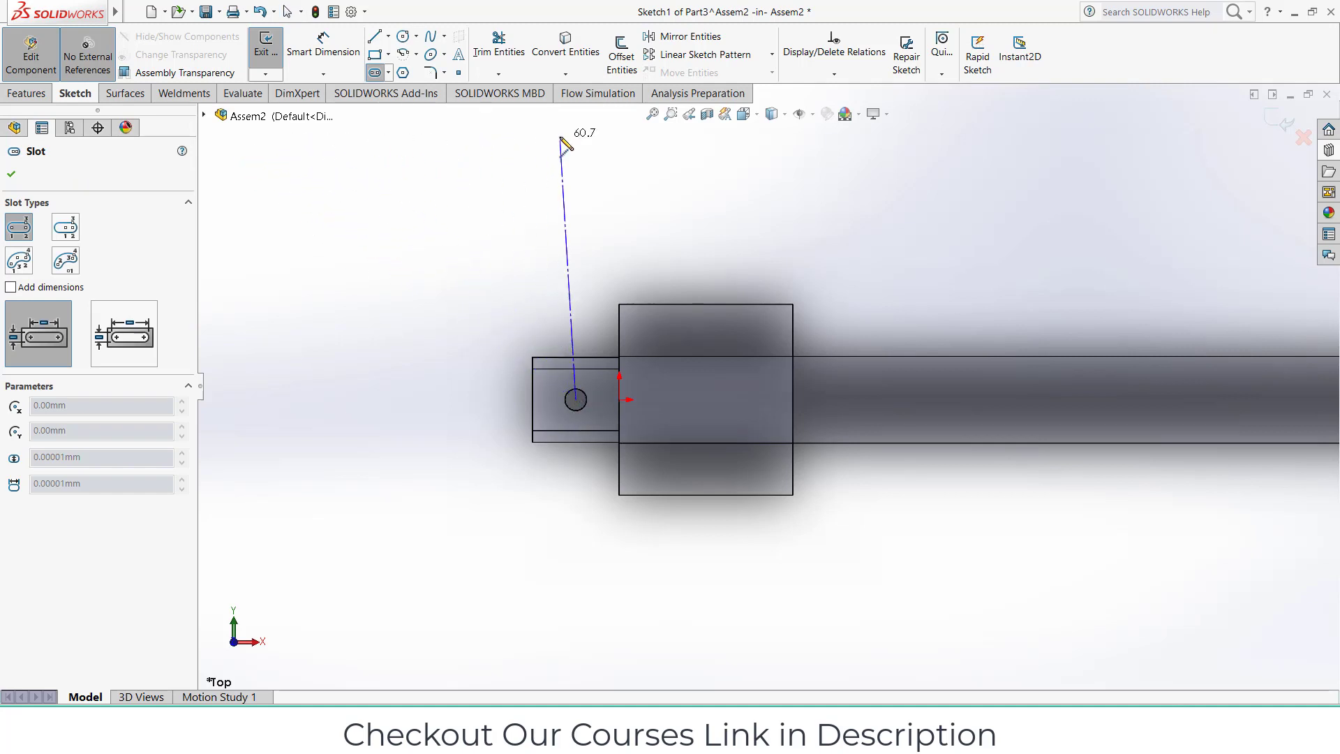
scroll(561, 139, "down", 1)
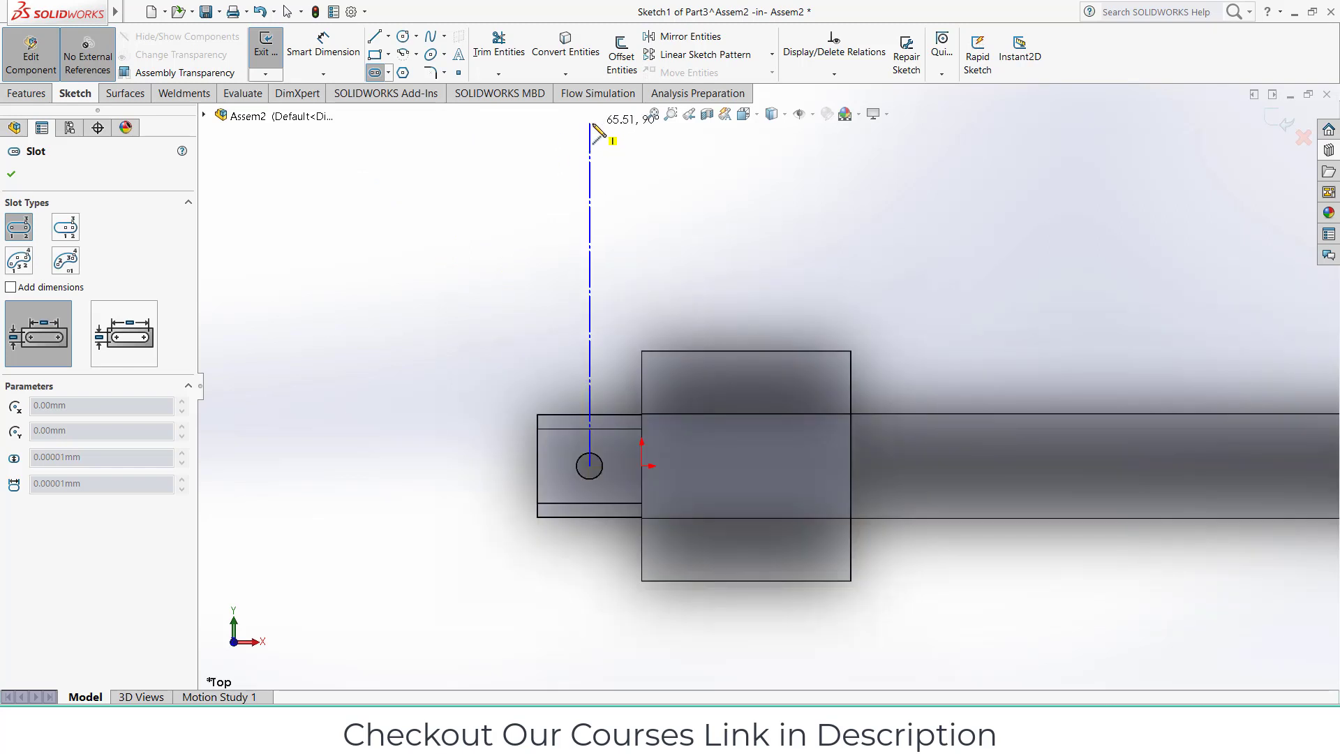
left_click(590, 120)
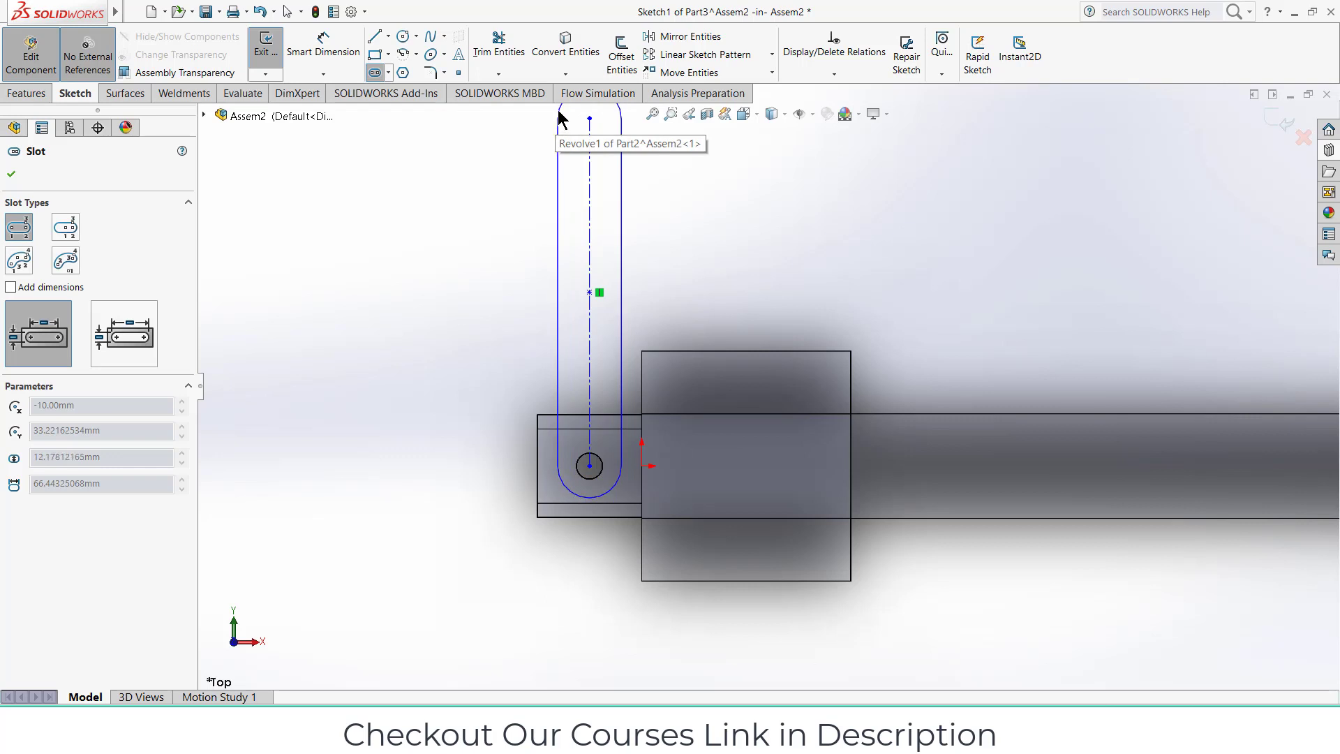
left_click(557, 130)
- Sketch a 2.5 mm radius circle matching the lug hole and one about 3.9 mm in radius at the slot's upper centre
left_click(403, 36)
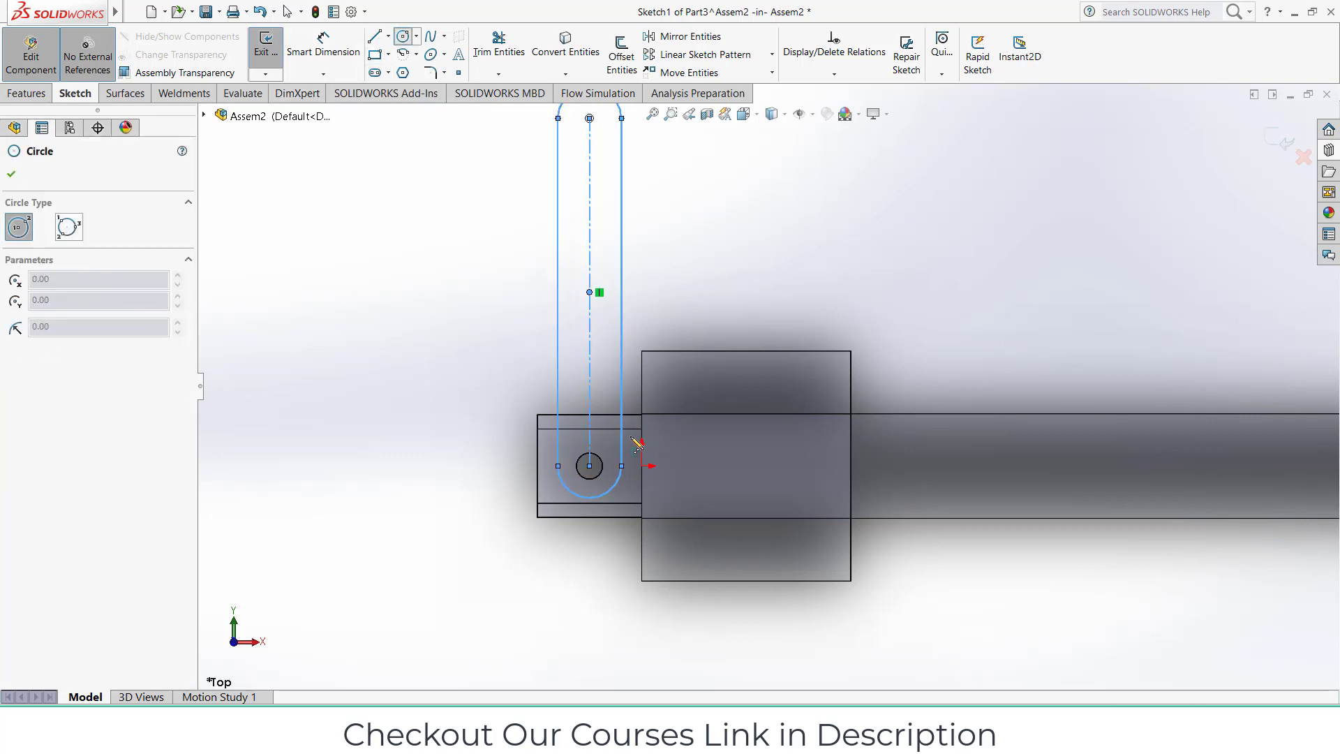
left_click(601, 474)
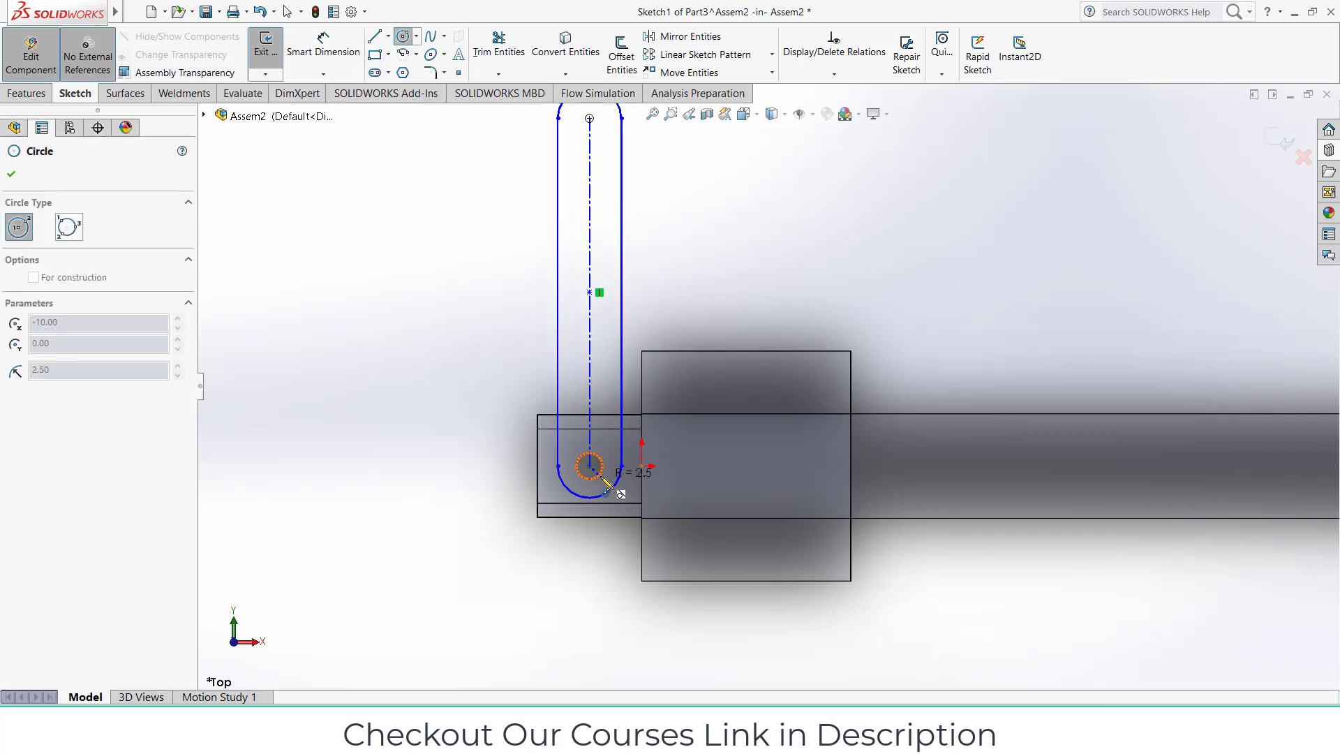
left_click(590, 118)
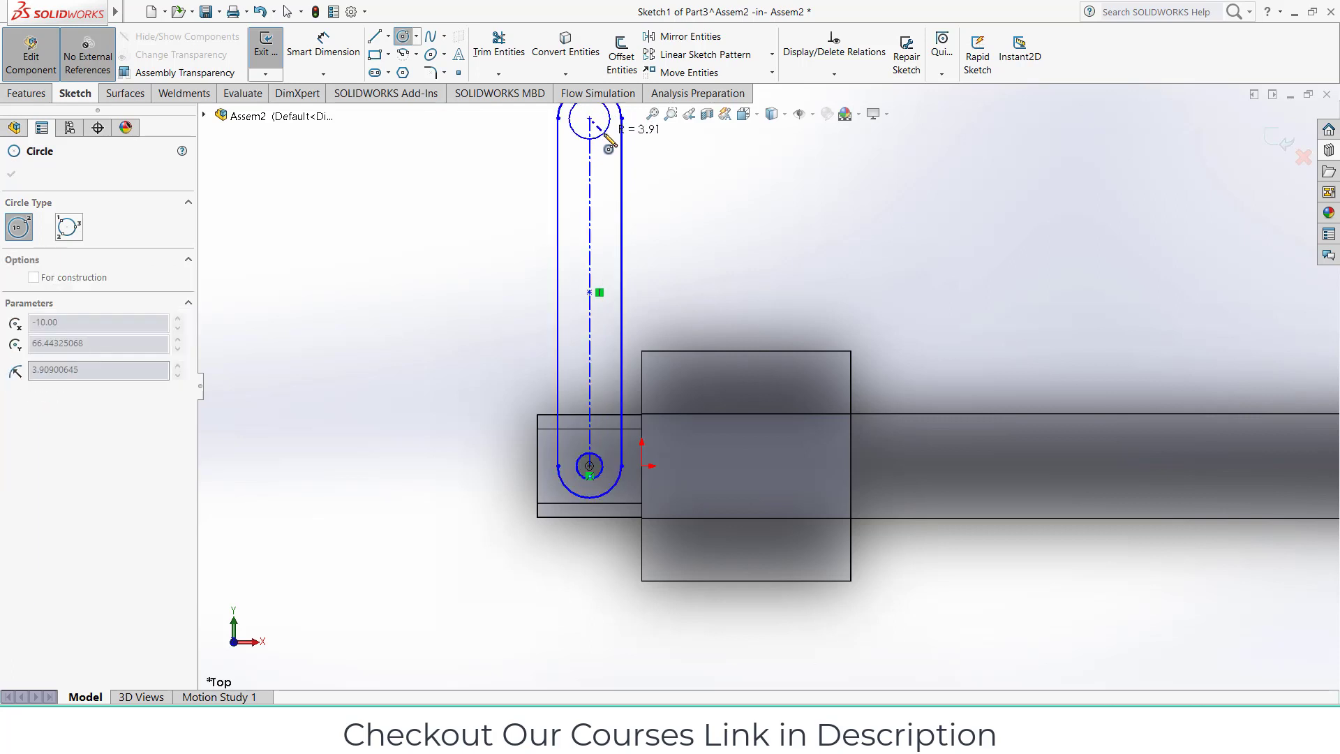
left_click(610, 118)
- Dimension the upper circle's diameter, try a value of 5 mm, and undo that value change
left_click(323, 46)
key("z")
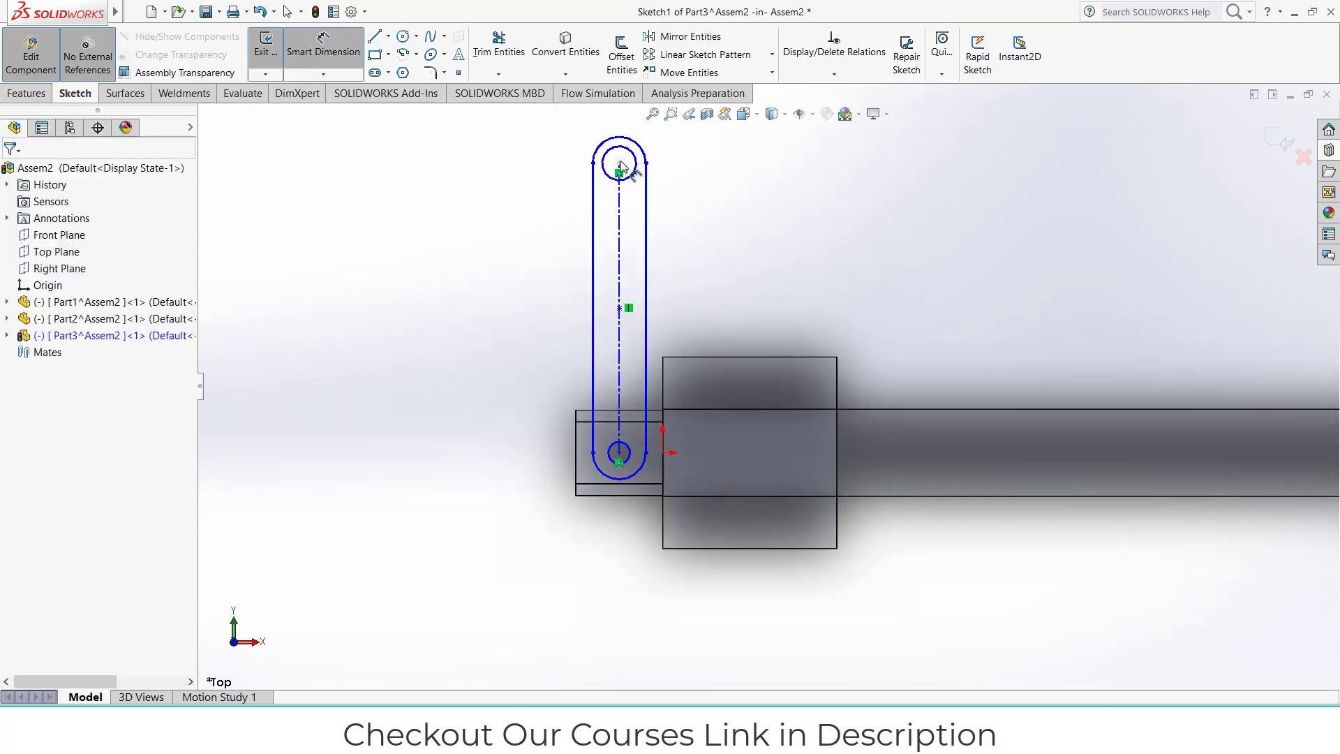
left_click(635, 179)
left_click(688, 195)
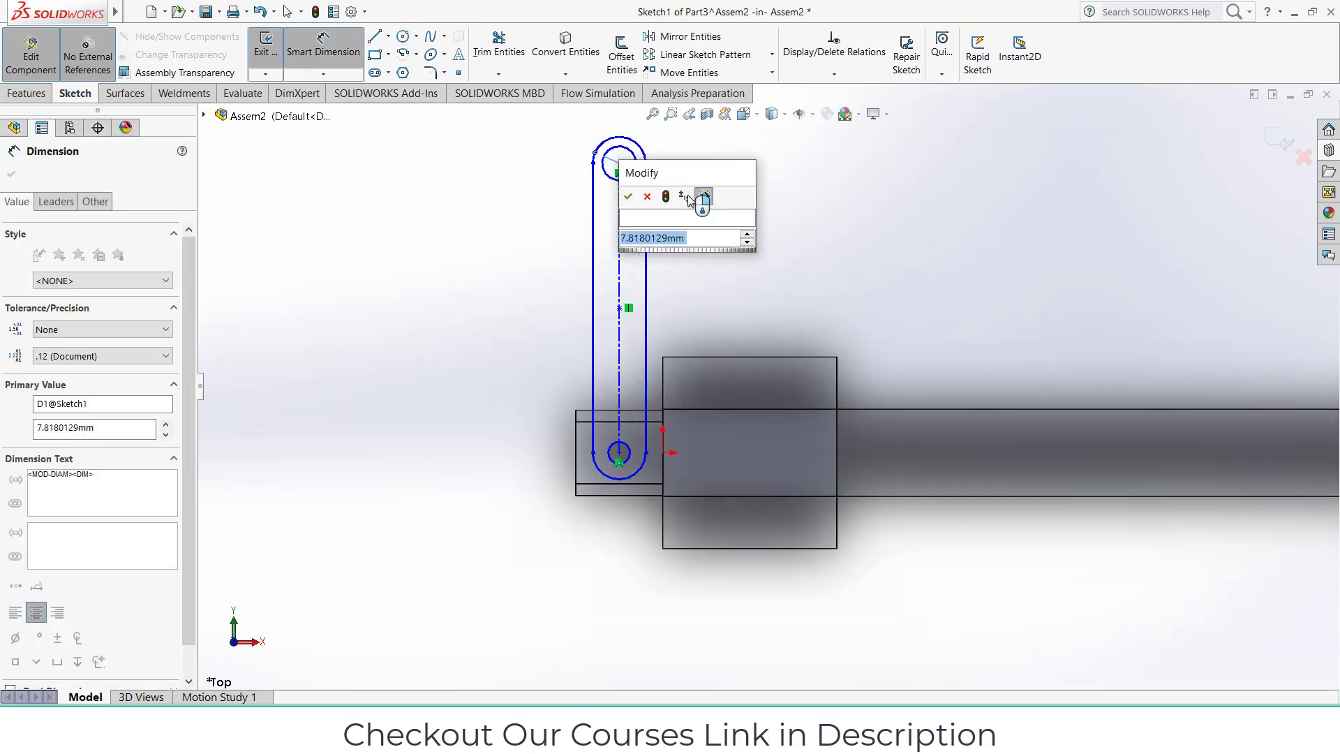
type("5")
key("Return")
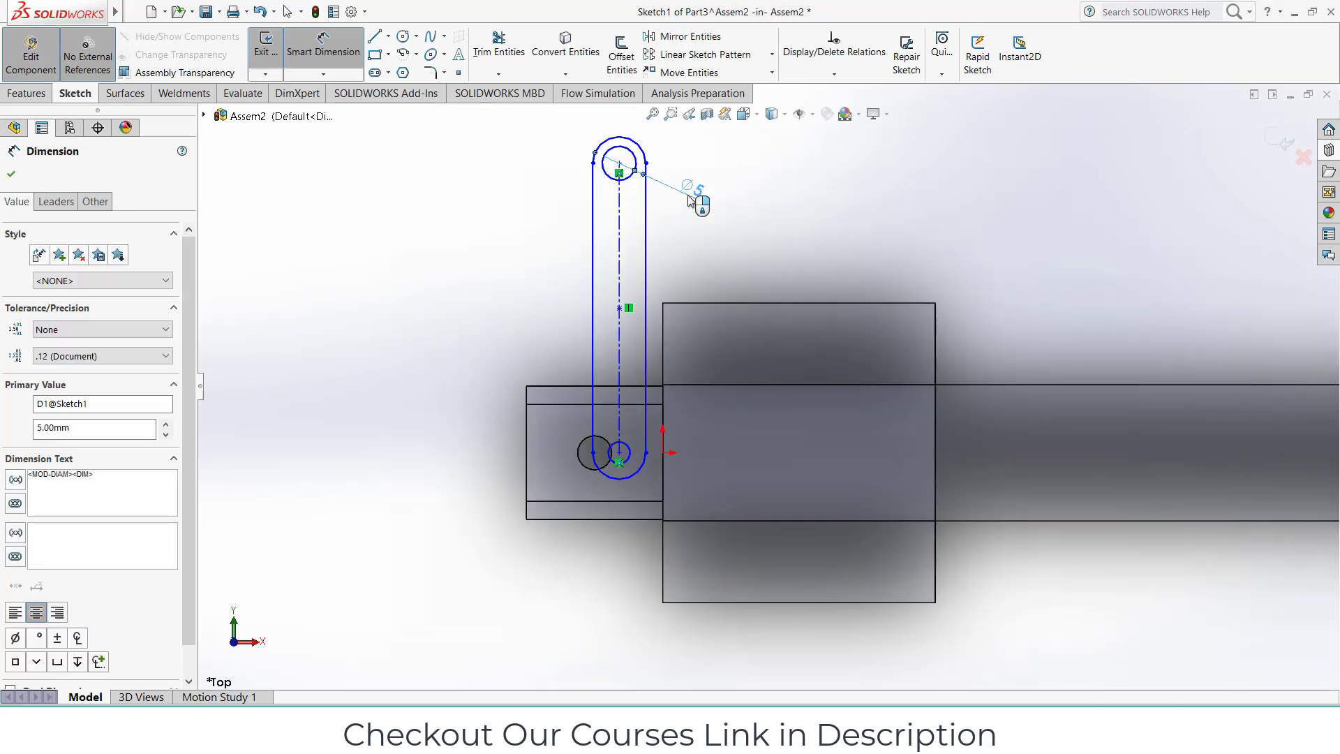
key("ctrl+z")
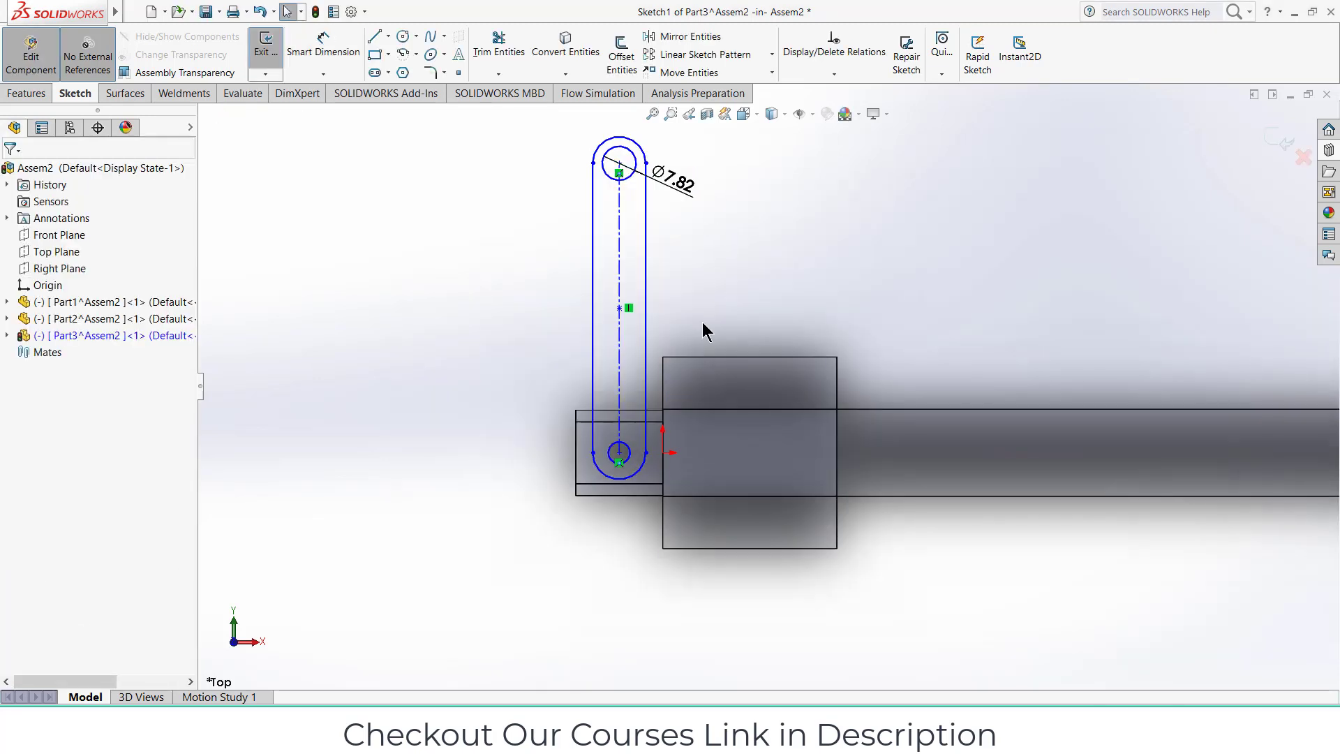
- Dimension the lower circle at the lug hole with a diameter of 5 mm
scroll(622, 467, "down", 5)
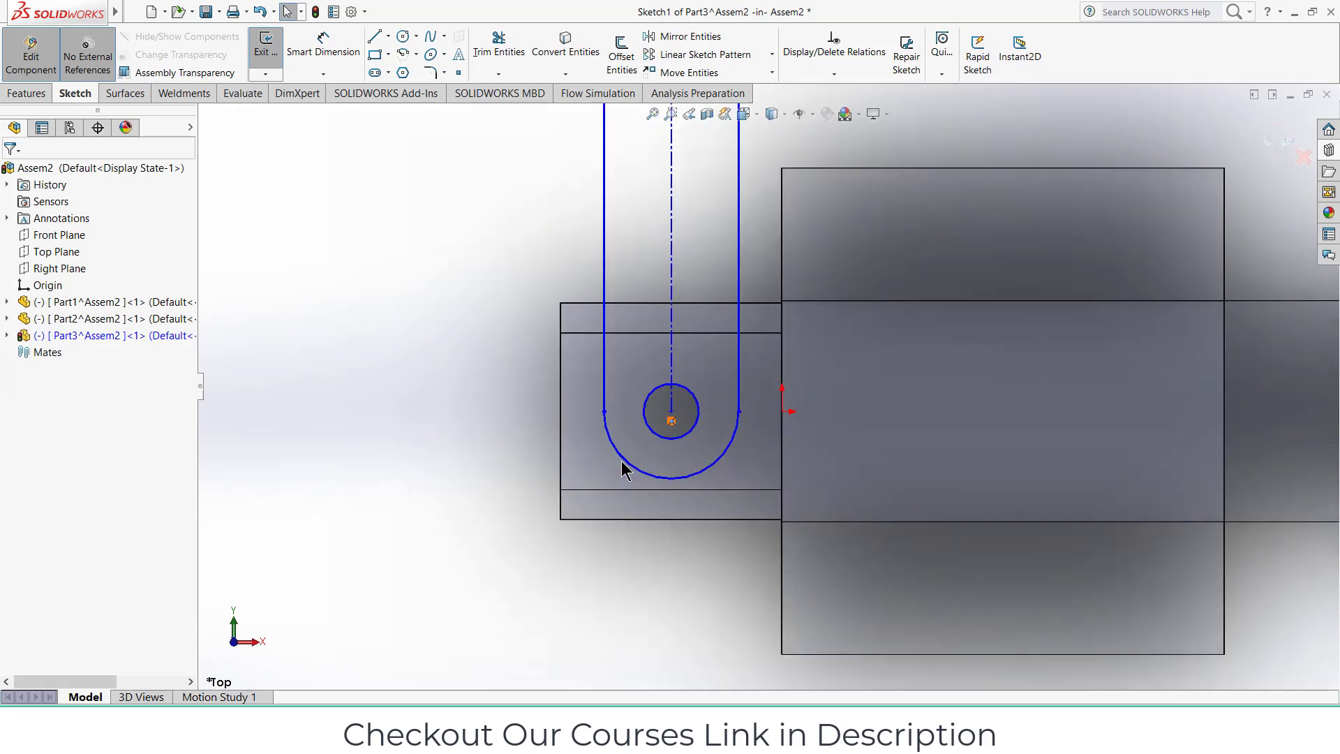
left_click(733, 417)
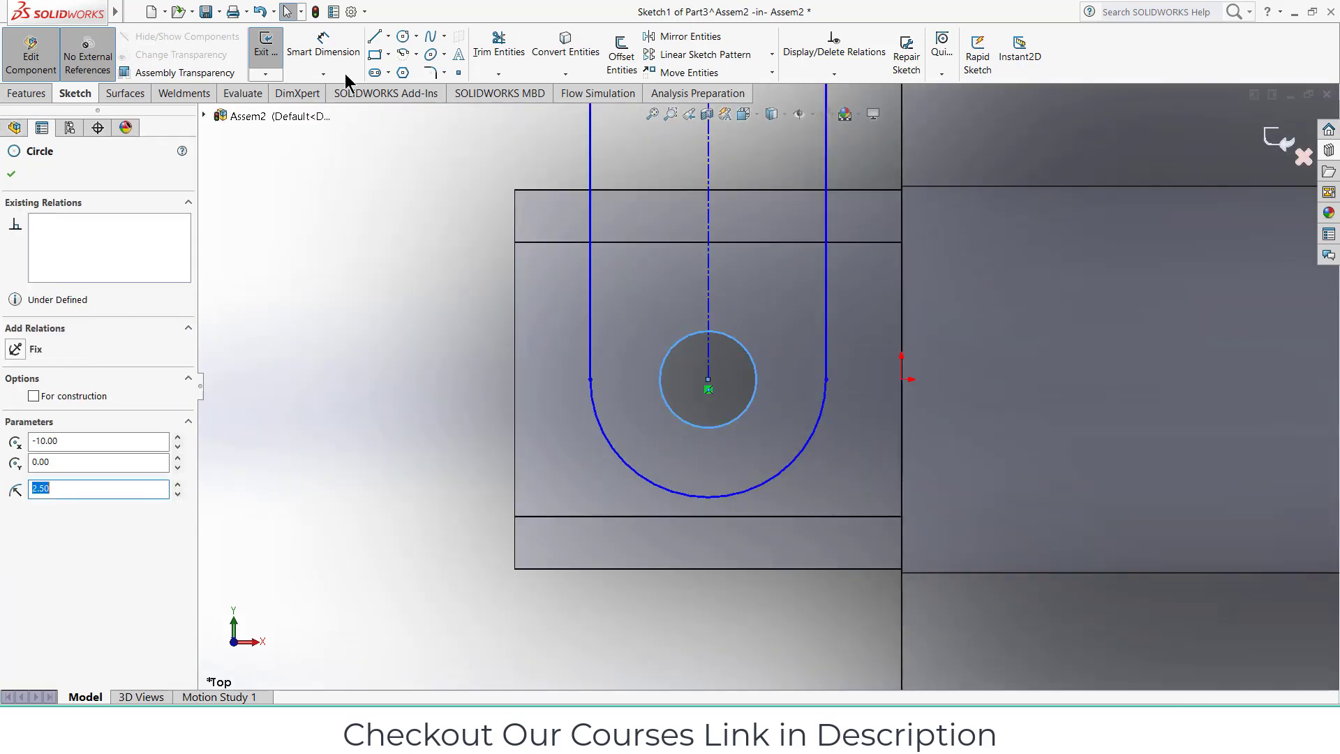
left_click(324, 43)
left_click(752, 360)
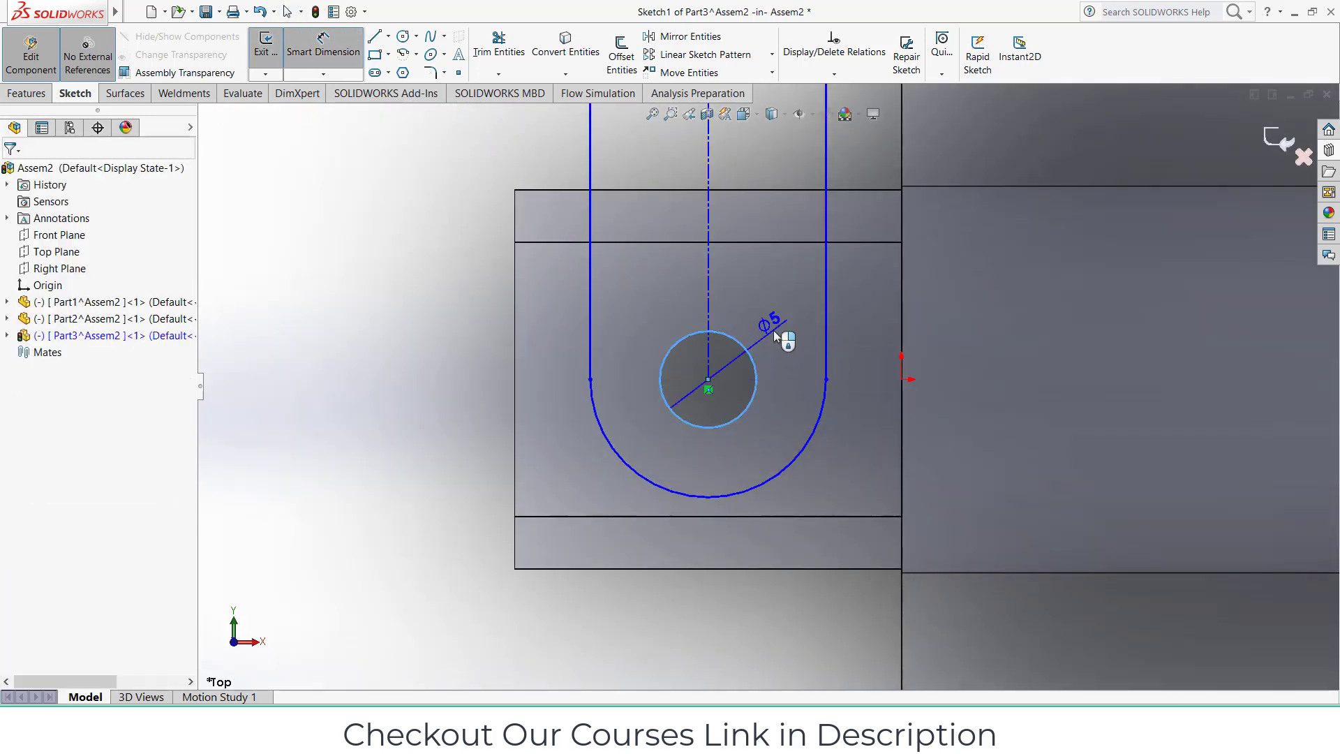
left_click(773, 329)
left_click(719, 333)
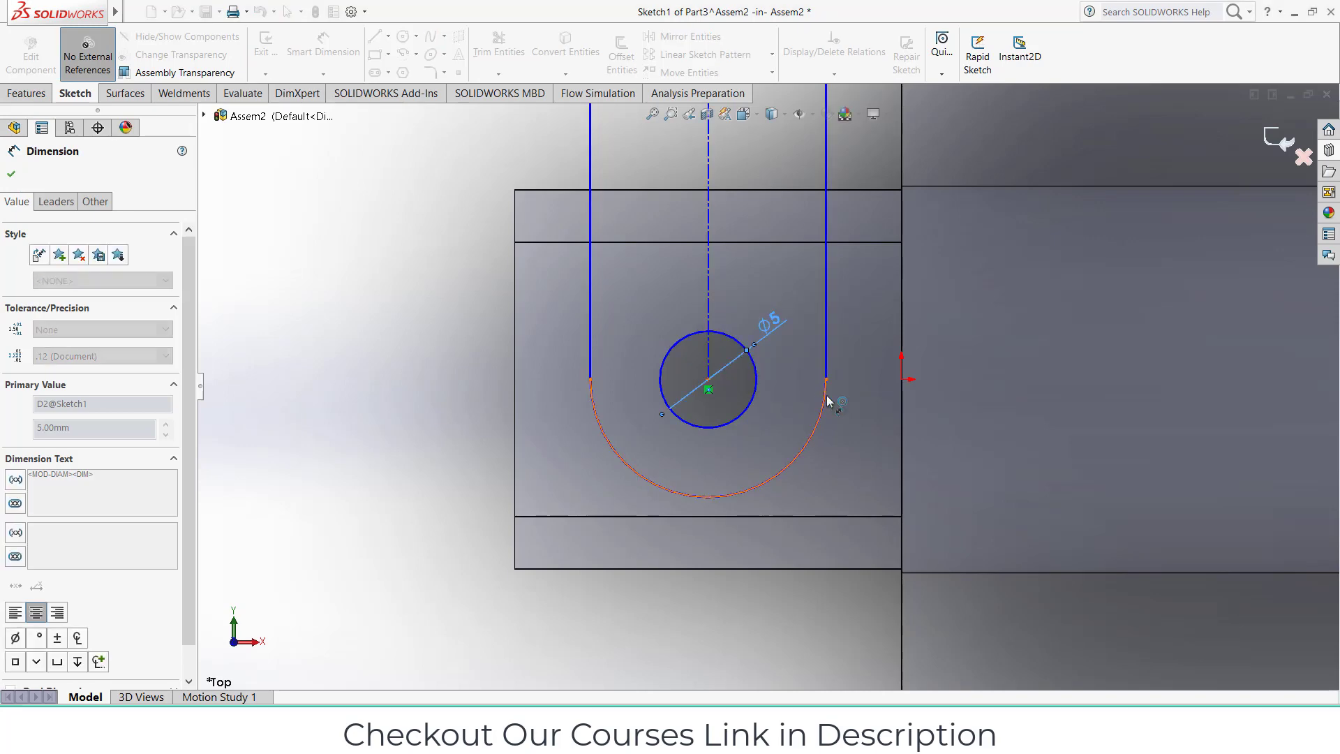
- Dimension the slot's centre-to-centre length as 70 mm
scroll(712, 377, "up", 3)
scroll(733, 323, "down", 3)
scroll(733, 321, "up", 5)
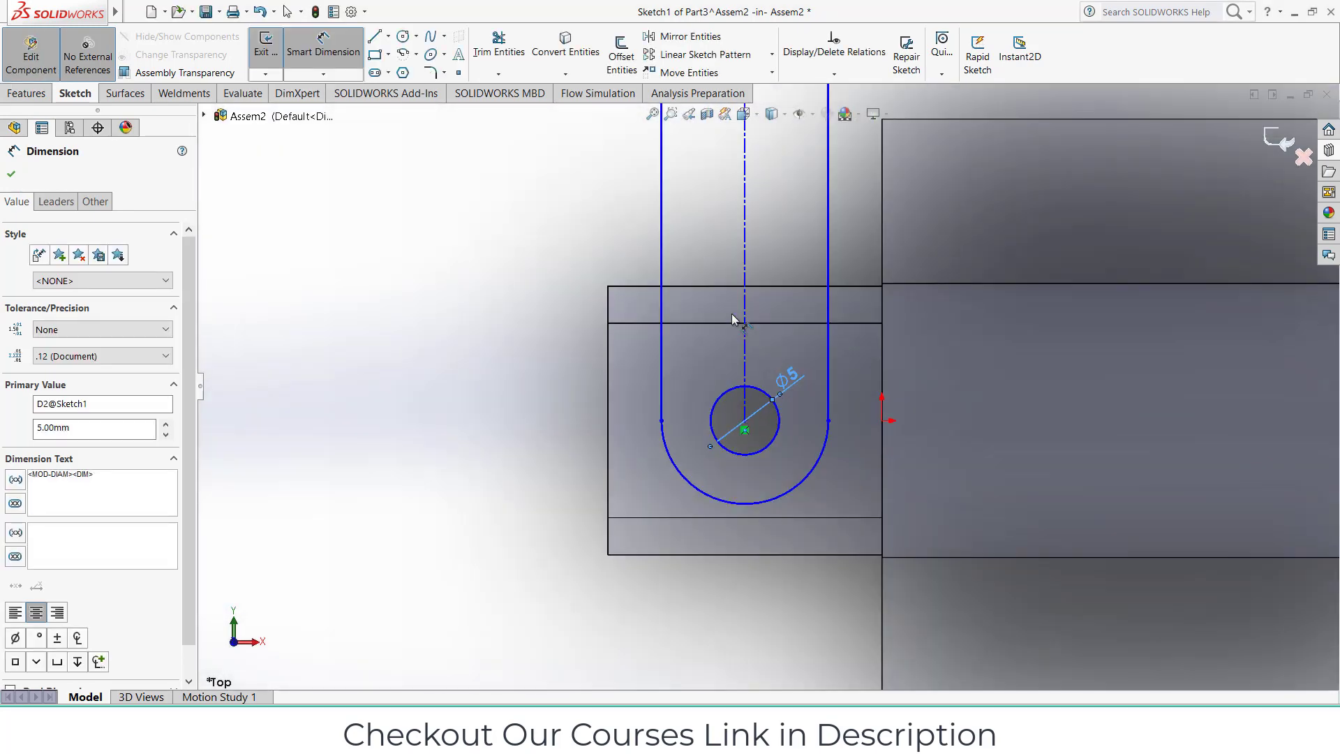
scroll(770, 242, "up", 3)
scroll(747, 175, "down", 1)
key("Escape")
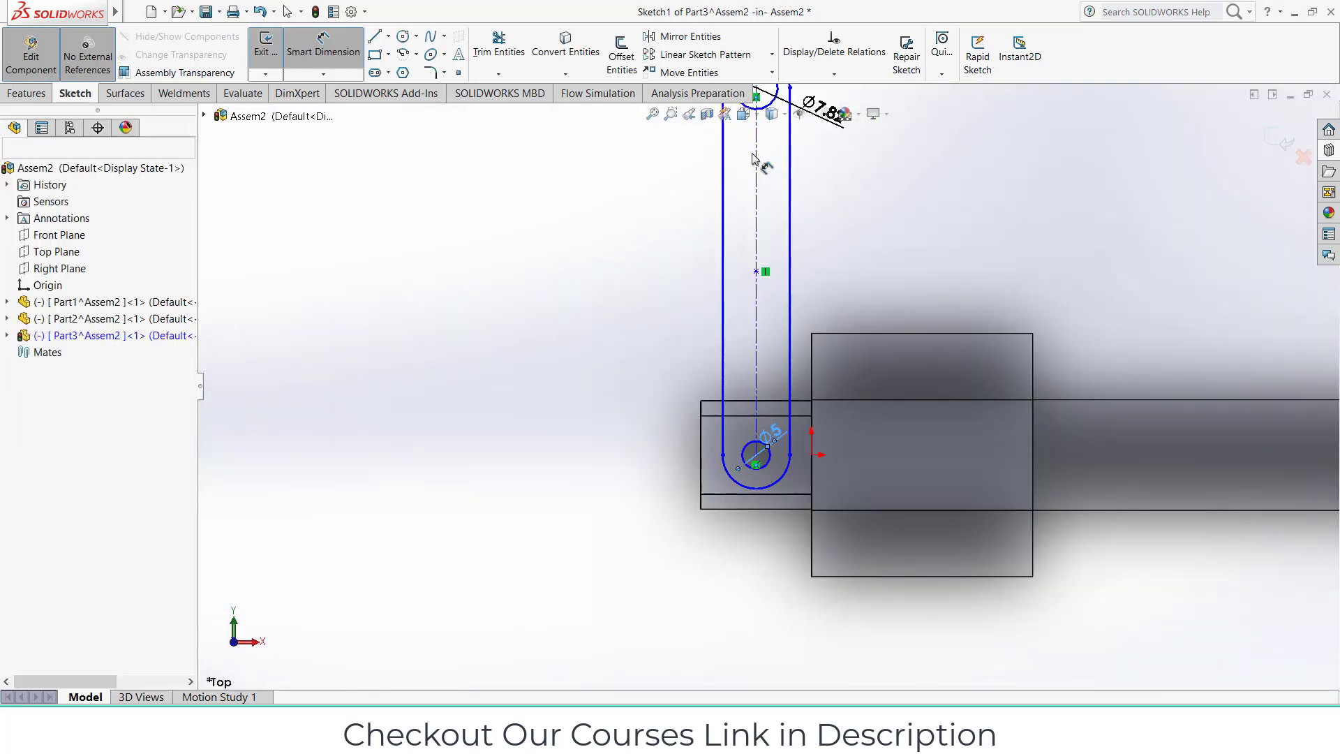
left_click(756, 178)
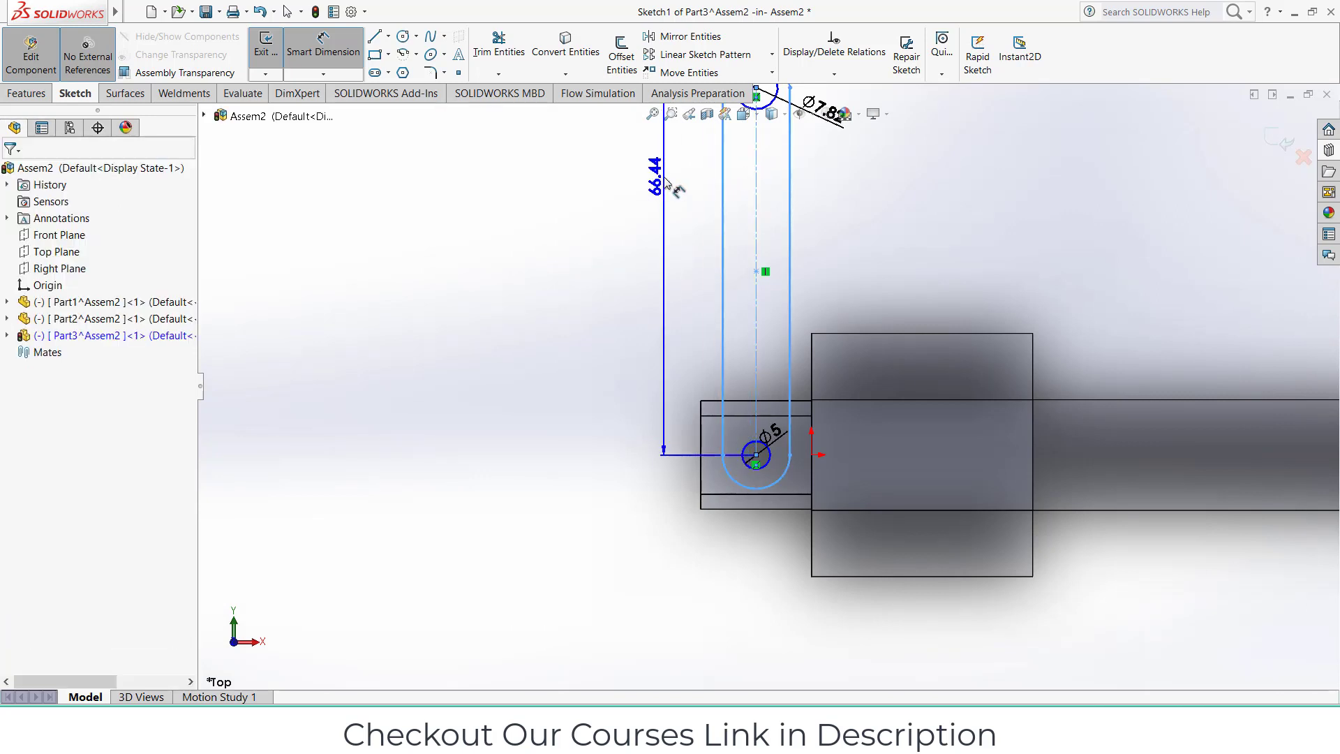
left_click(667, 184)
type("70")
key("Return")
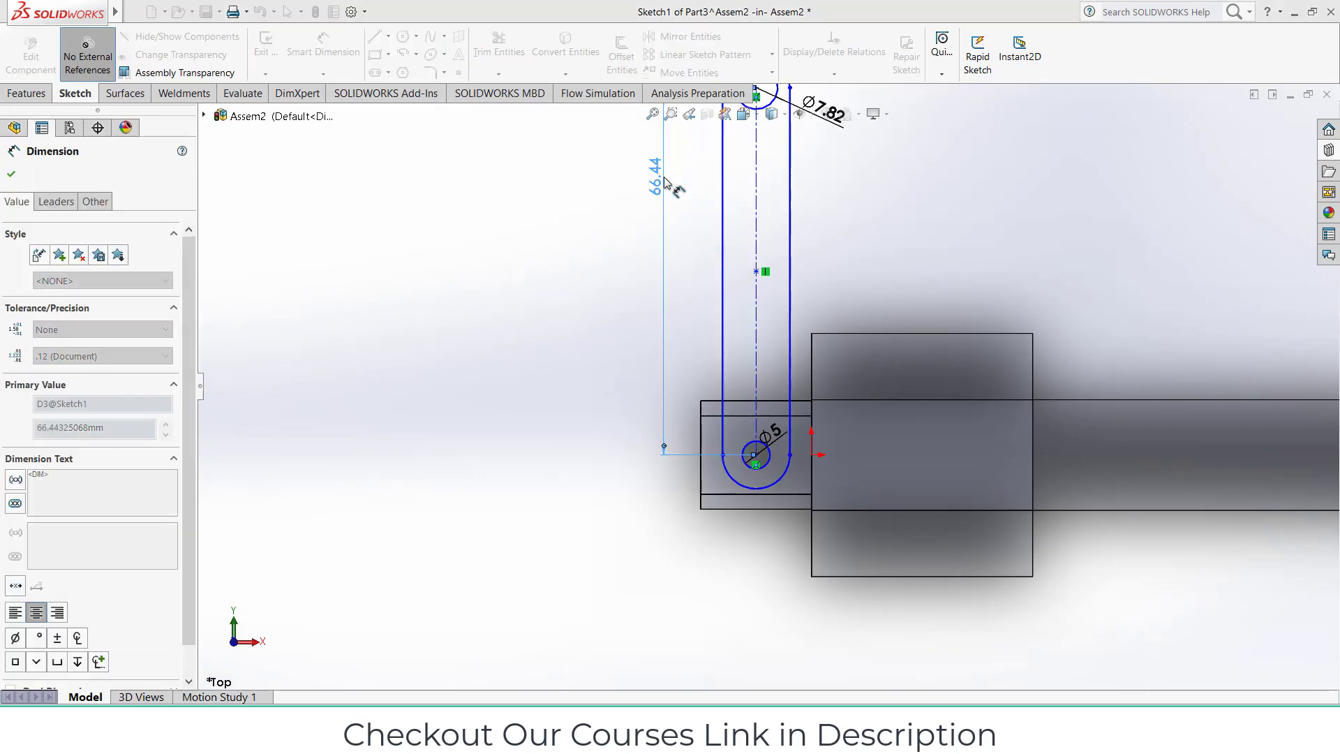
- Set the upper circle's diameter dimension to 5 mm
scroll(855, 241, "up", 3)
scroll(837, 230, "down", 2)
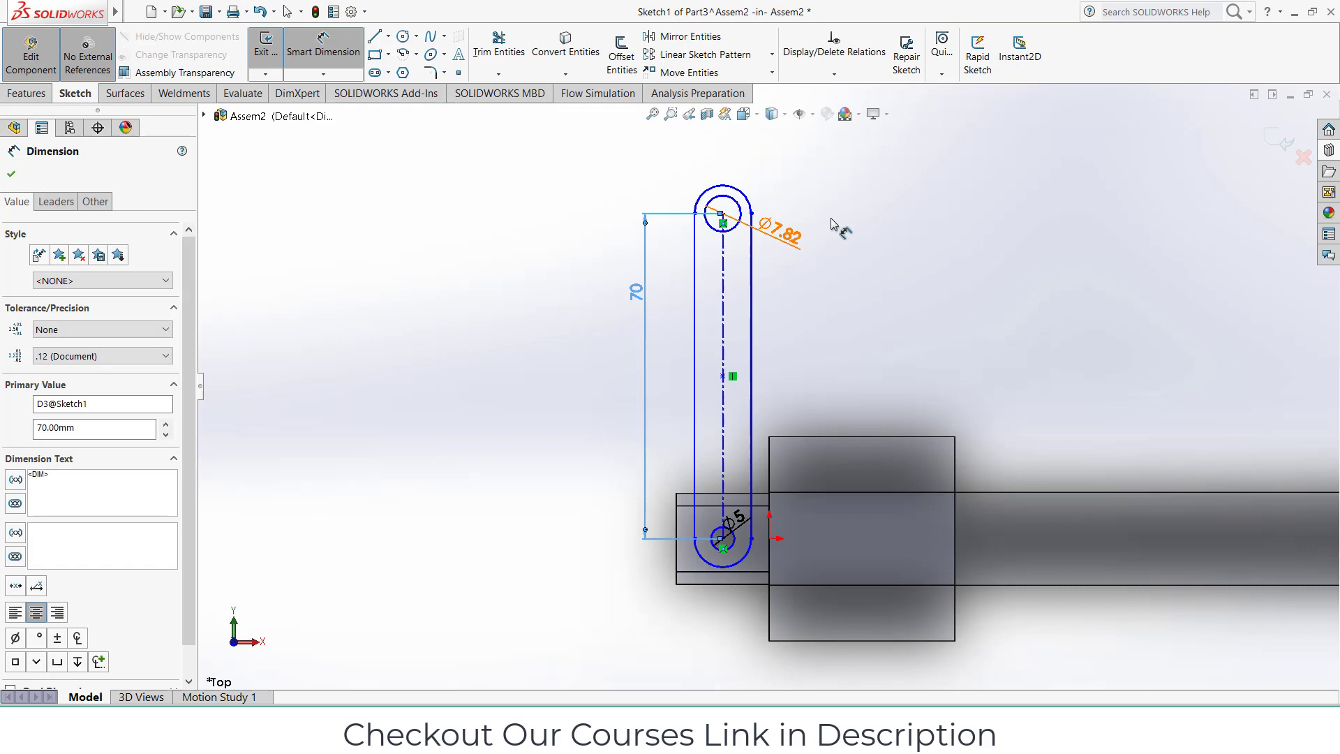
left_click(775, 237)
type("5")
key("Return")
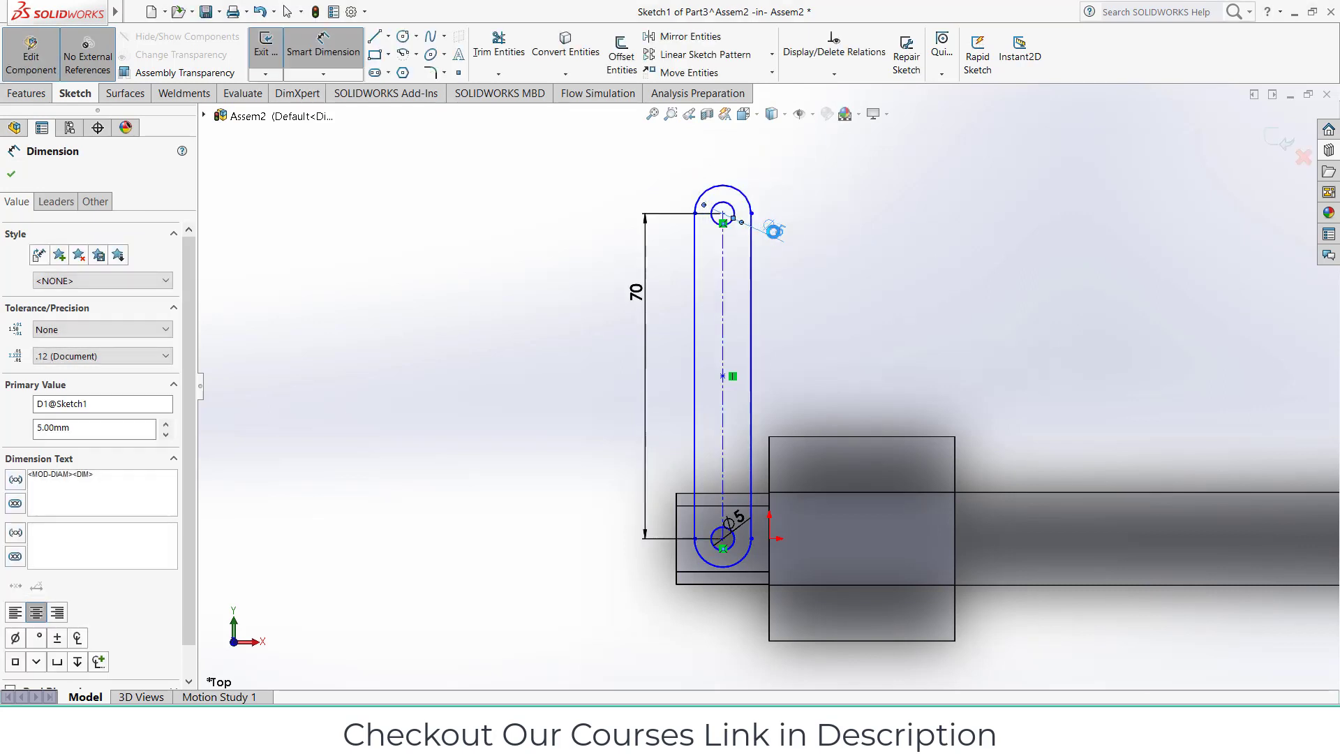
- Extrude the link profile 4 mm with the Mid Plane end condition and finish editing the part
left_click(26, 92)
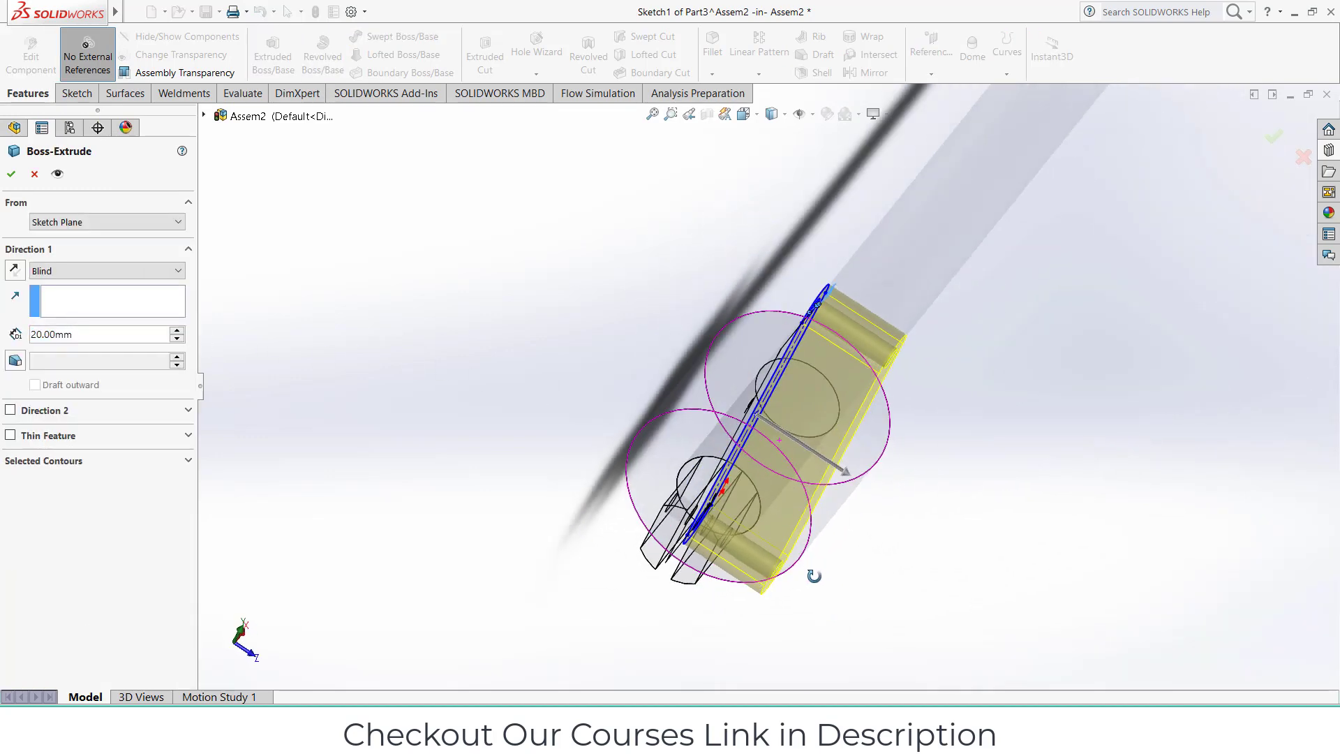
left_click(73, 266)
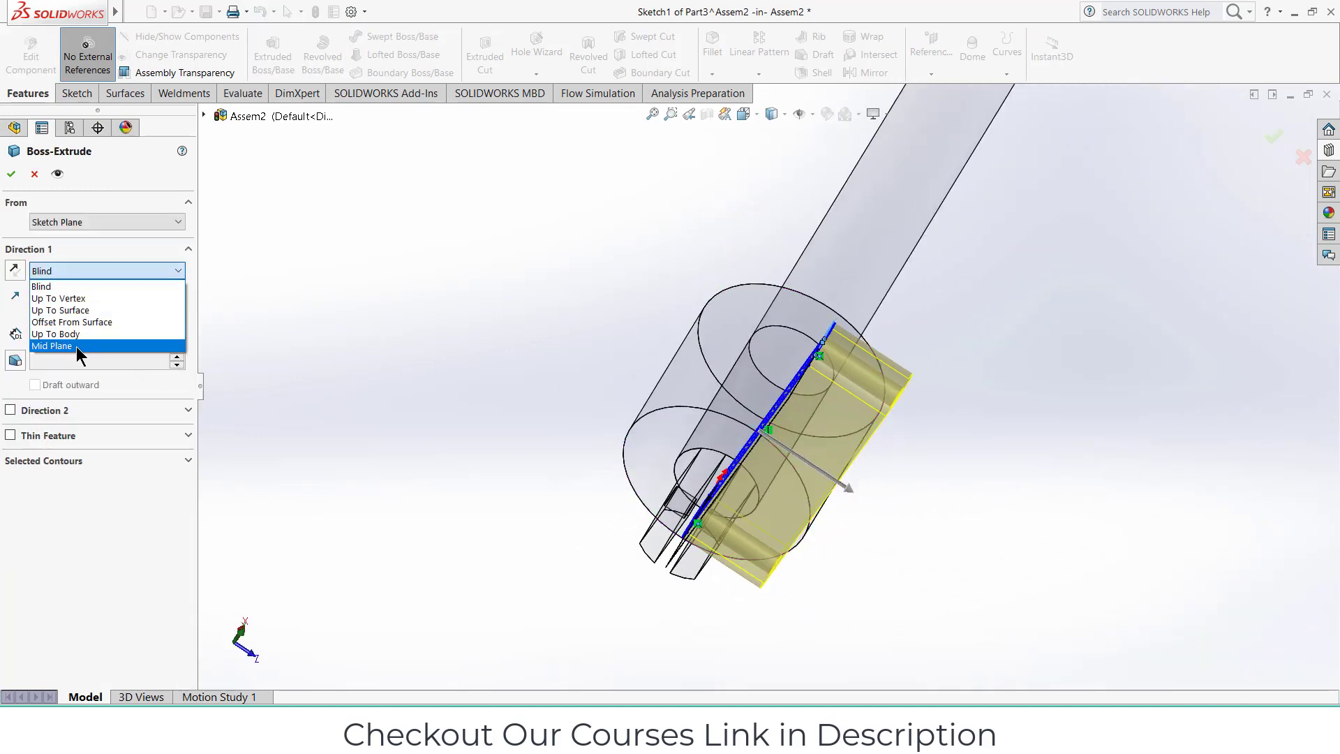
left_click(77, 346)
type("4")
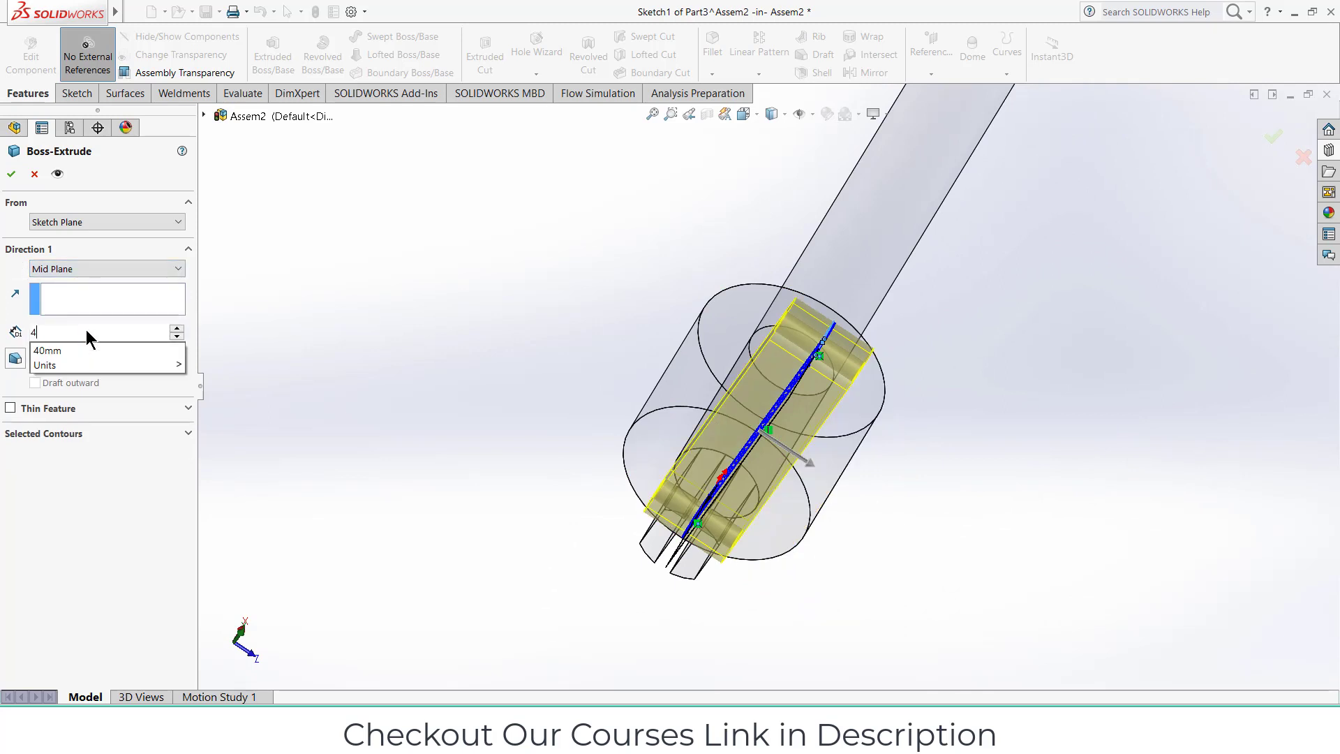
key("Return")
mouse_move(577, 417)
middle_mouse_down()
mouse_move(628, 391)
mouse_move(709, 302)
middle_mouse_up()
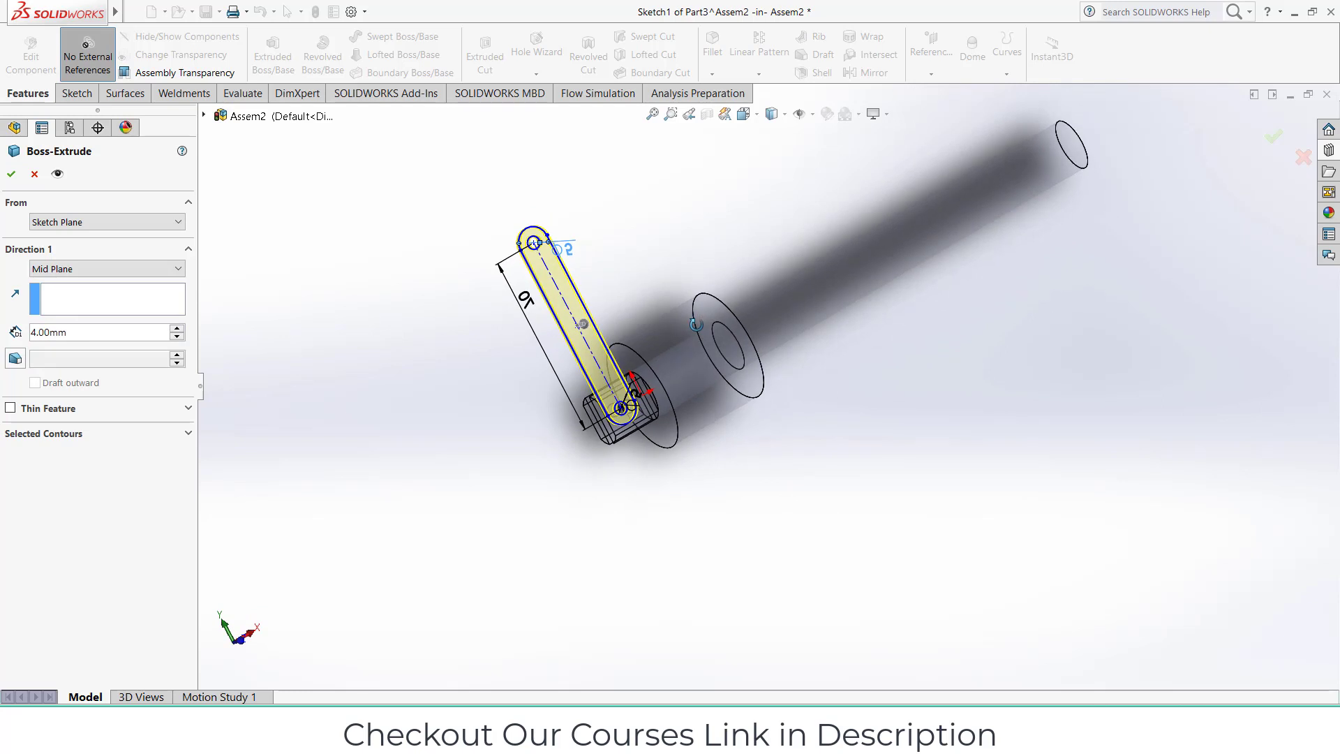
left_click(11, 176)
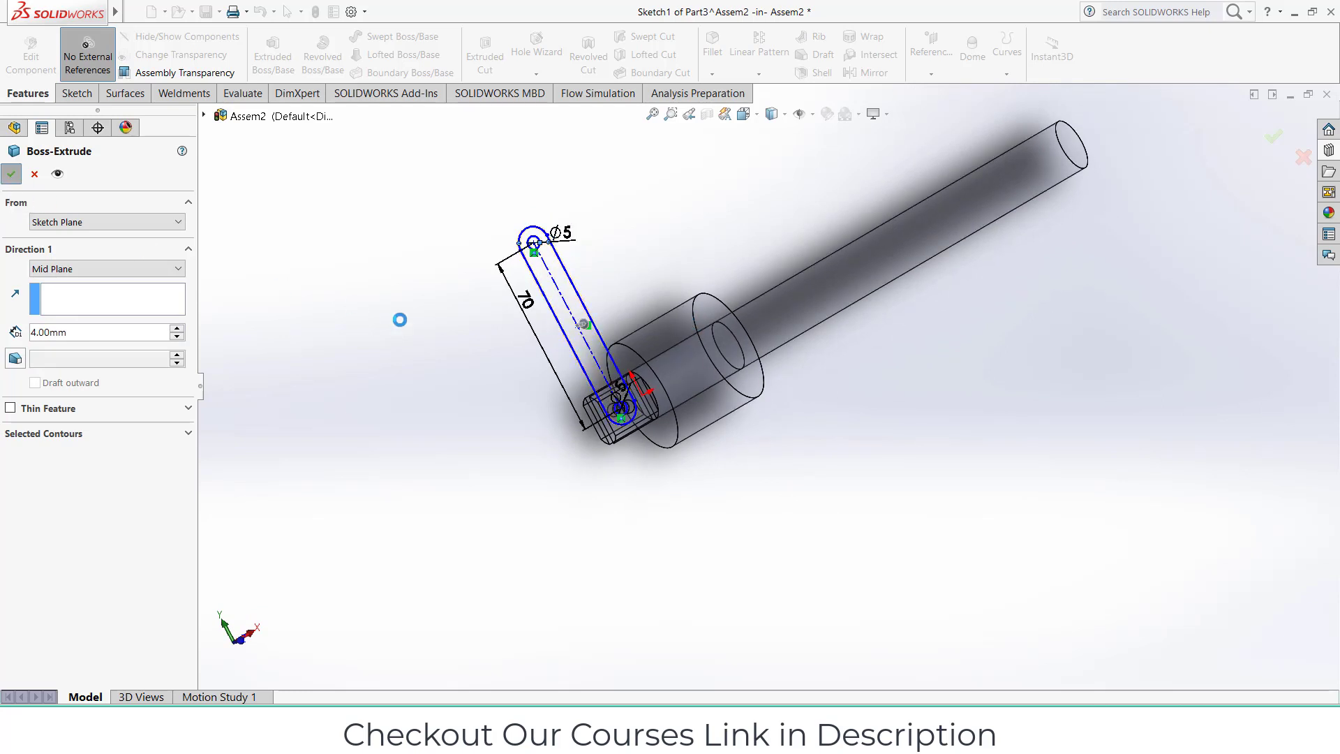
mouse_move(733, 388)
middle_mouse_down()
mouse_move(622, 365)
mouse_move(696, 422)
mouse_move(649, 418)
middle_mouse_up()
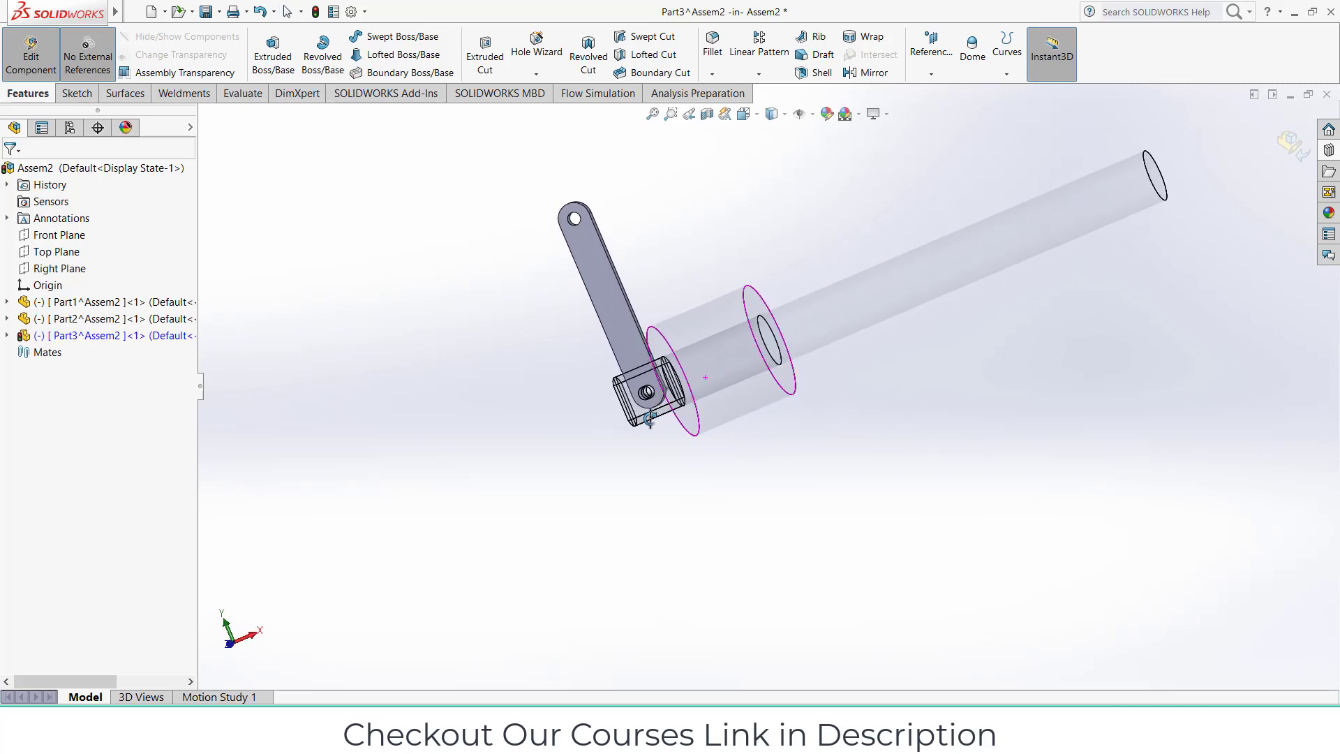
left_click(1294, 143)
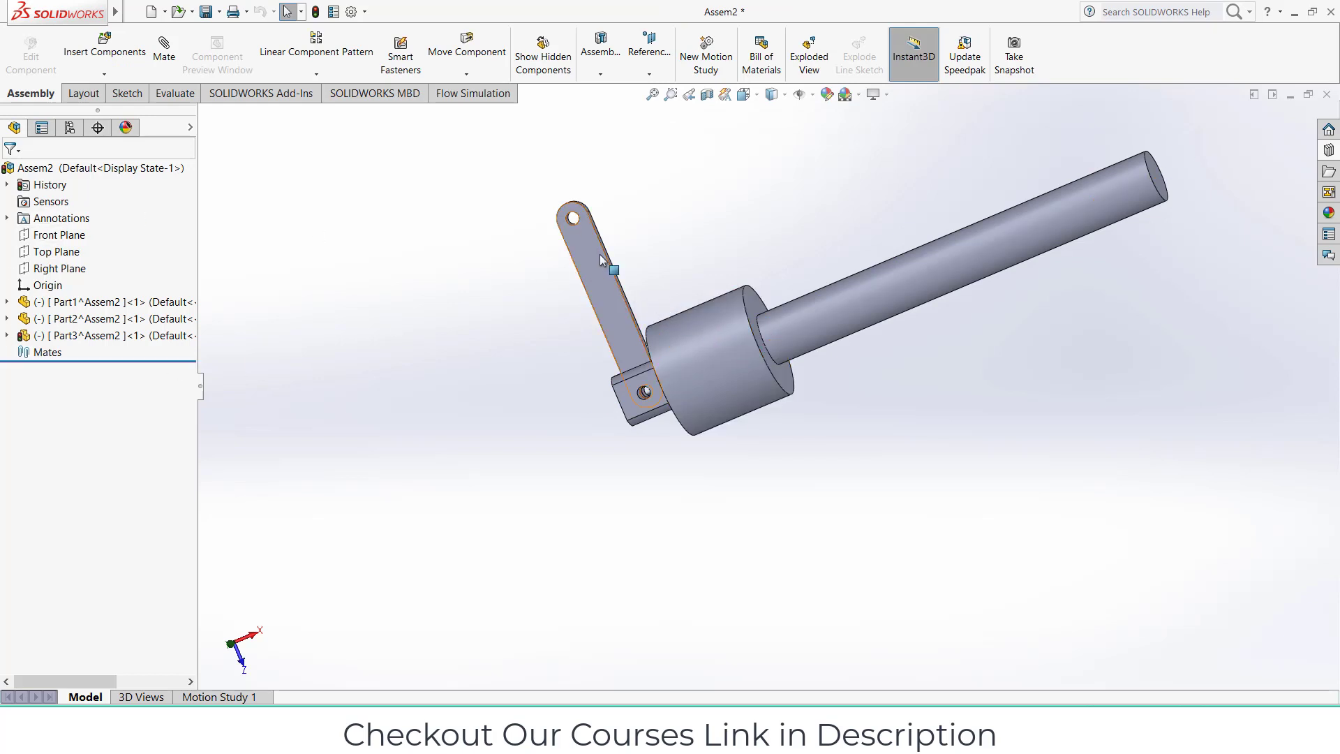
- Move the link clear of the rod and mate its lower hole concentric with the rod's lug hole
left_click_drag(600, 254, 481, 281)
left_click(681, 241)
left_click(164, 52)
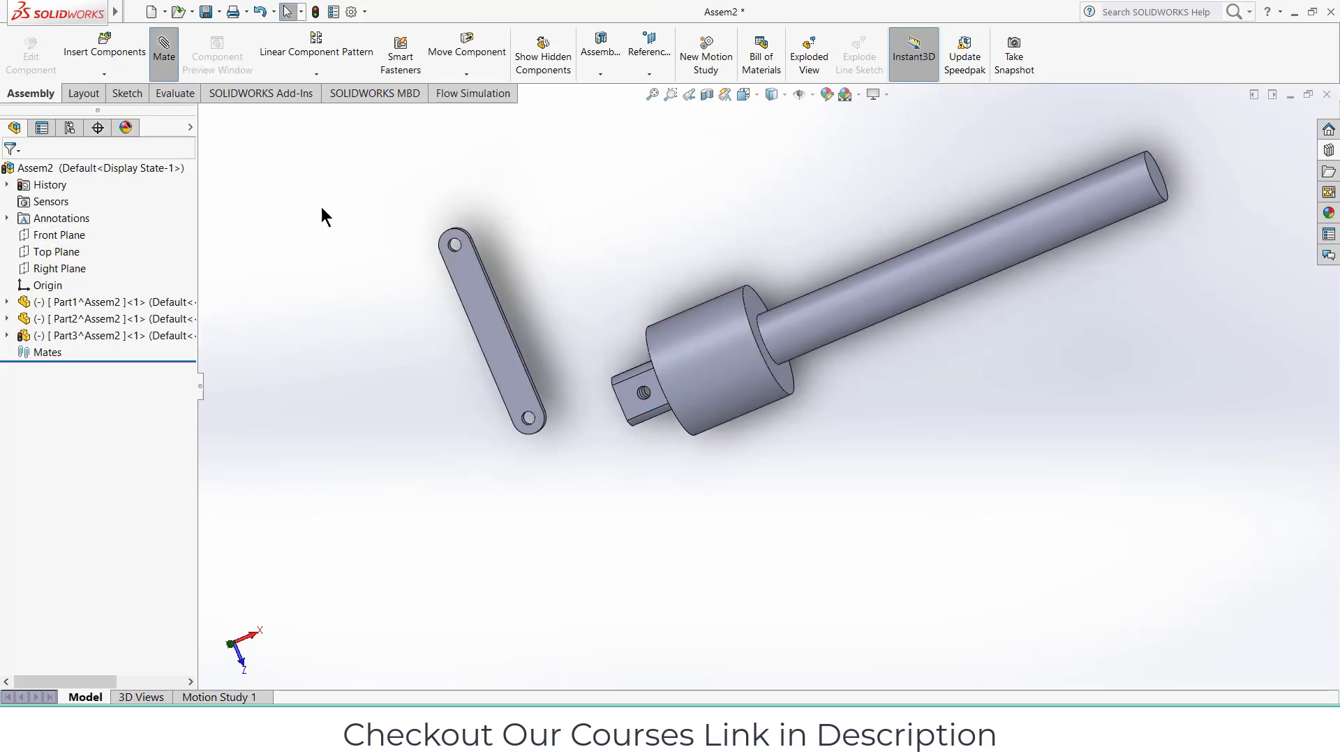
scroll(533, 408, "down", 5)
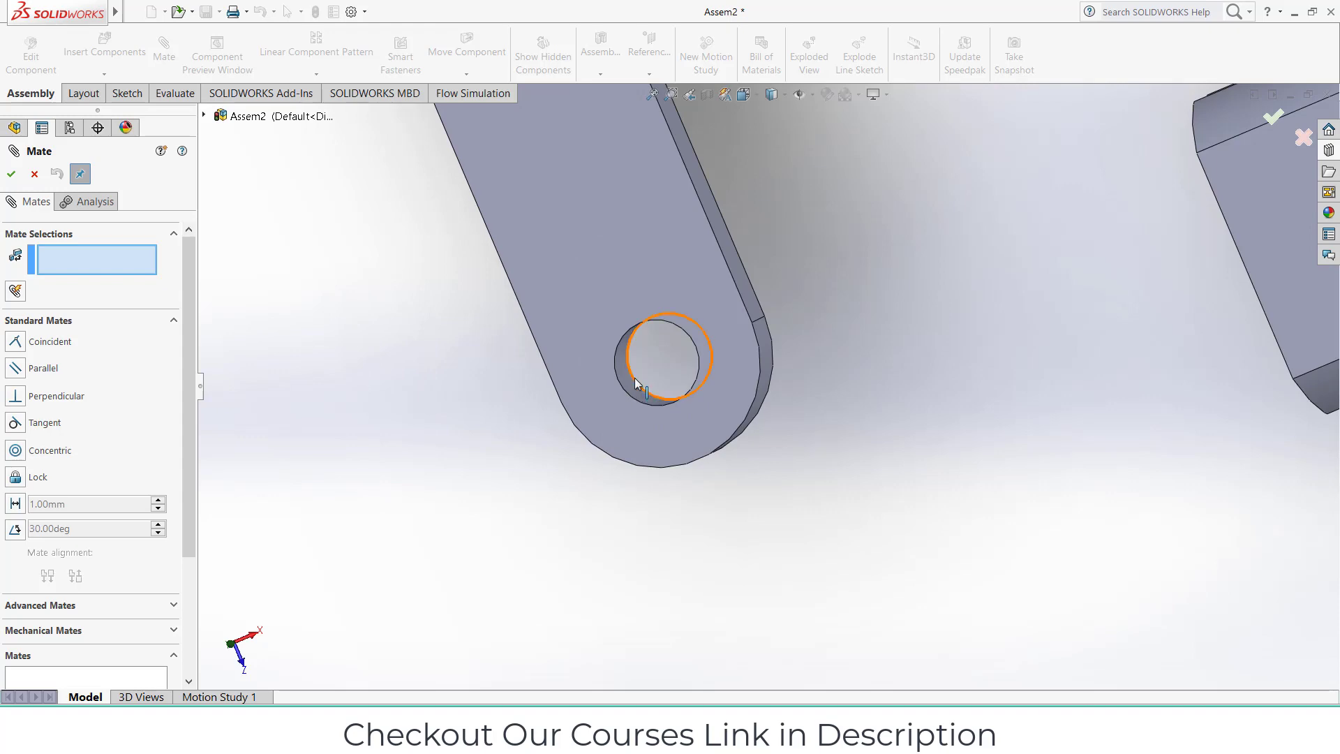
left_click(638, 392)
scroll(1024, 428, "up", 3)
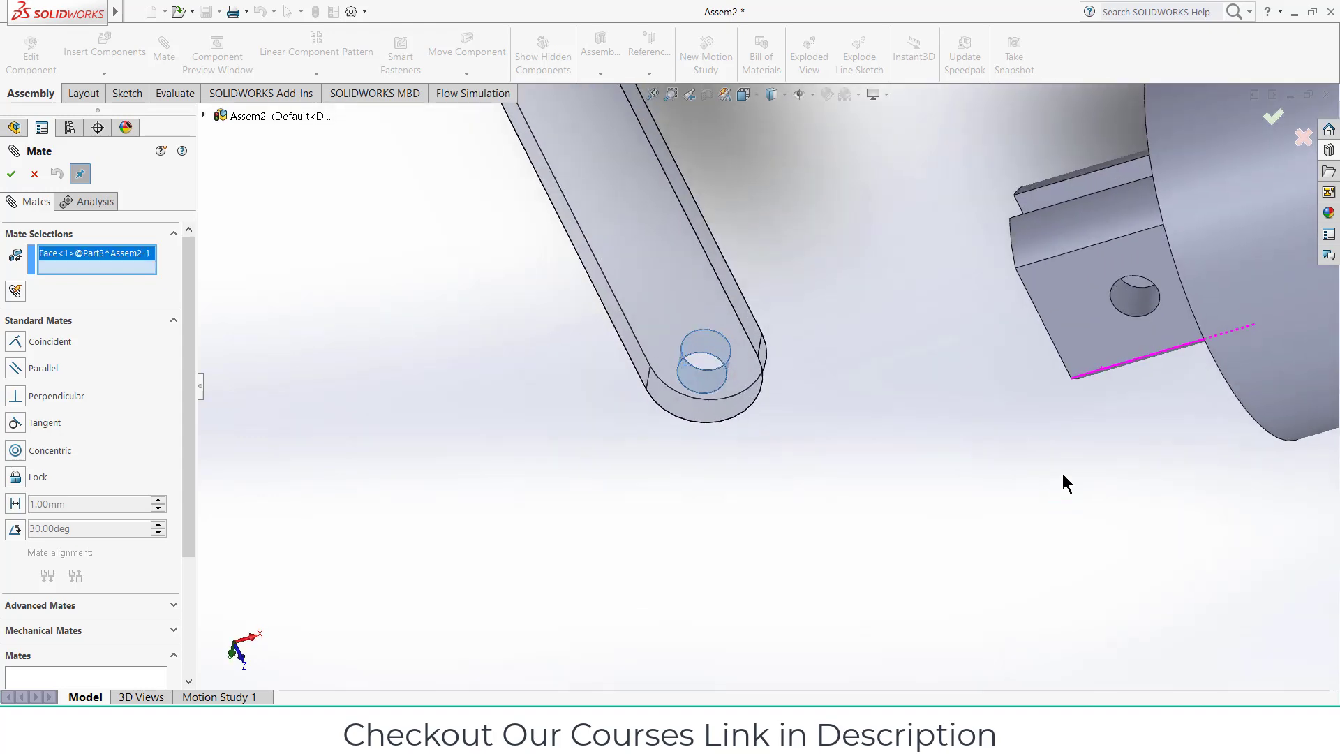
scroll(1114, 278, "down", 3)
left_click(1103, 259)
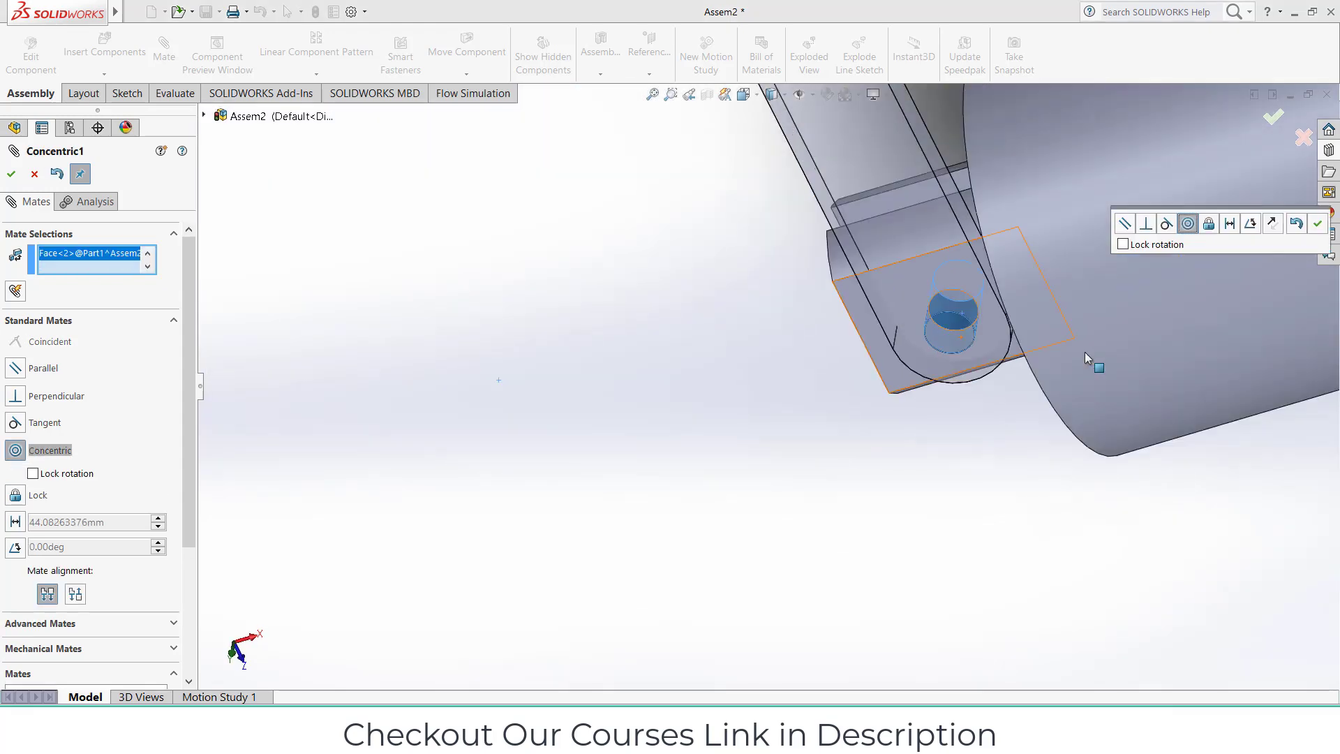
scroll(765, 383, "up", 3)
left_click(1317, 227)
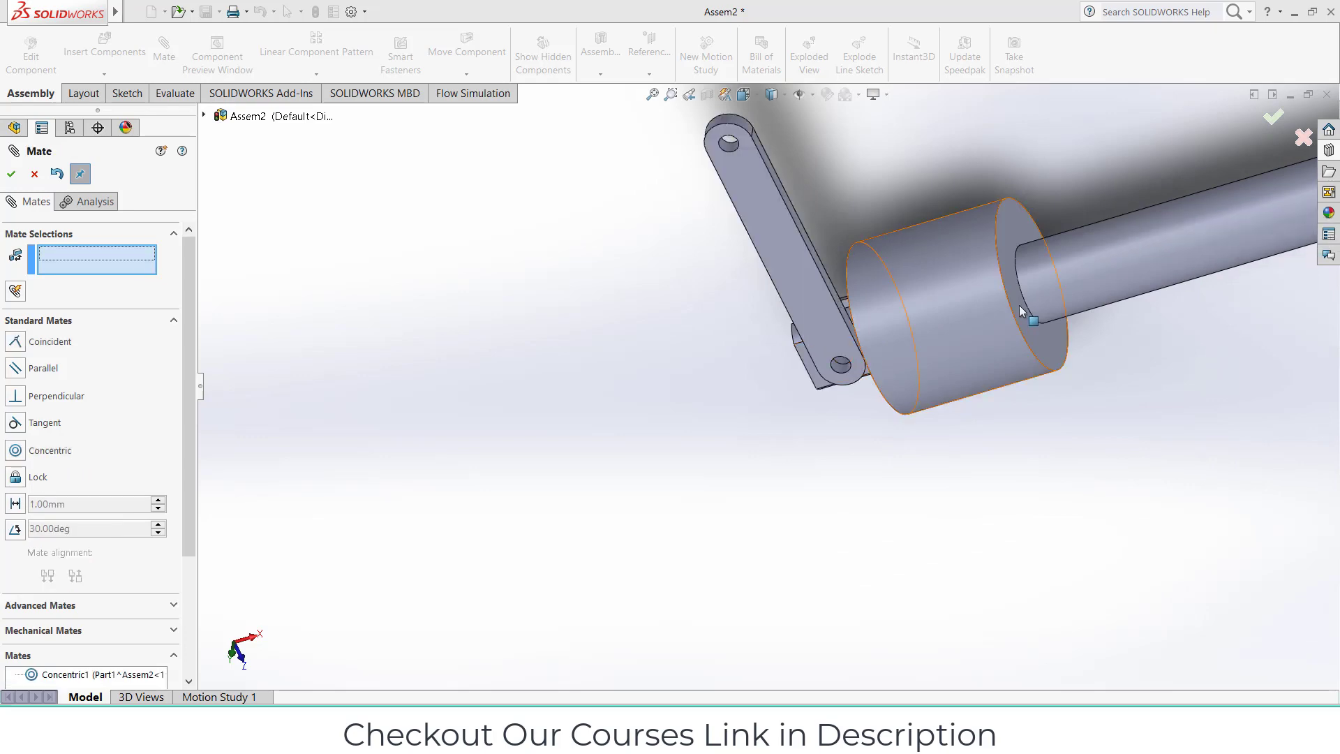
- Mate the link's flat face coincident with the inner face of the adjacent lug
scroll(991, 376, "down", 5)
left_click(719, 279)
middle_click_drag(719, 280, 779, 332)
left_click(776, 308)
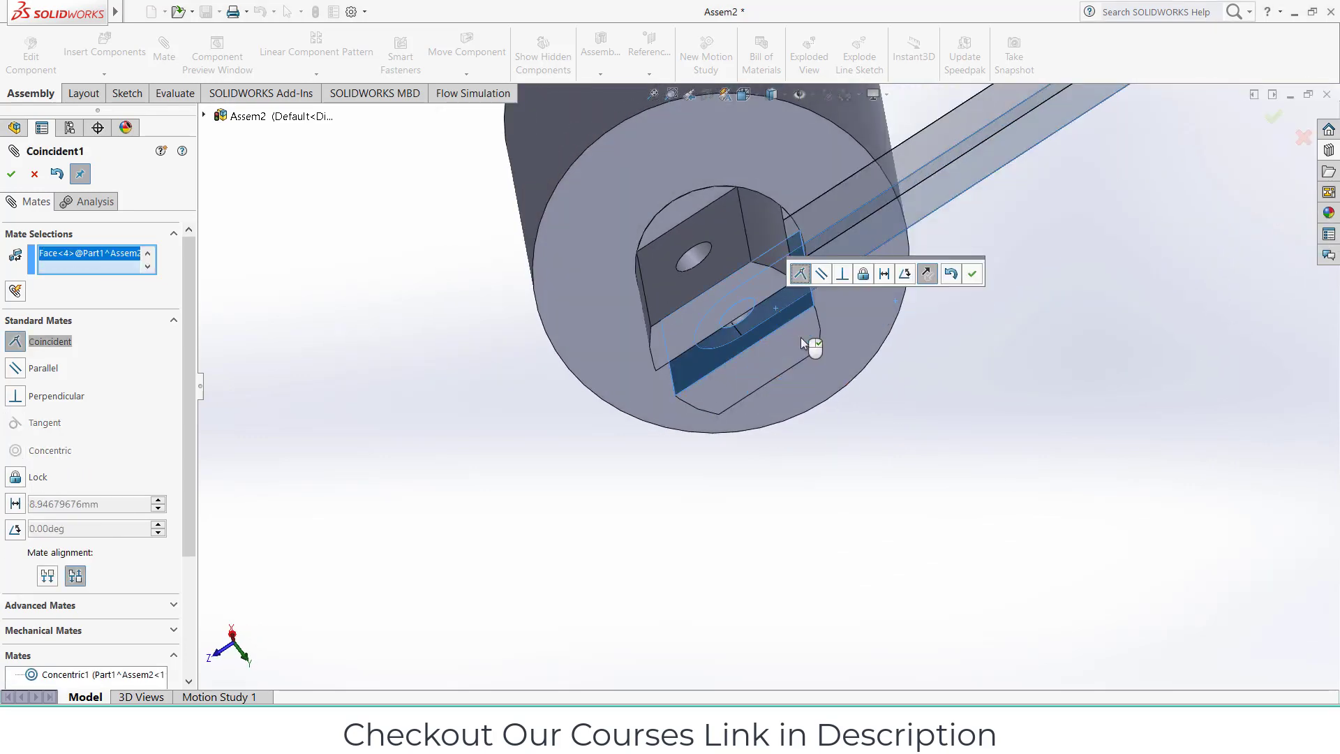
left_click(972, 274)
scroll(984, 308, "up", 5)
middle_click_drag(984, 308, 838, 215)
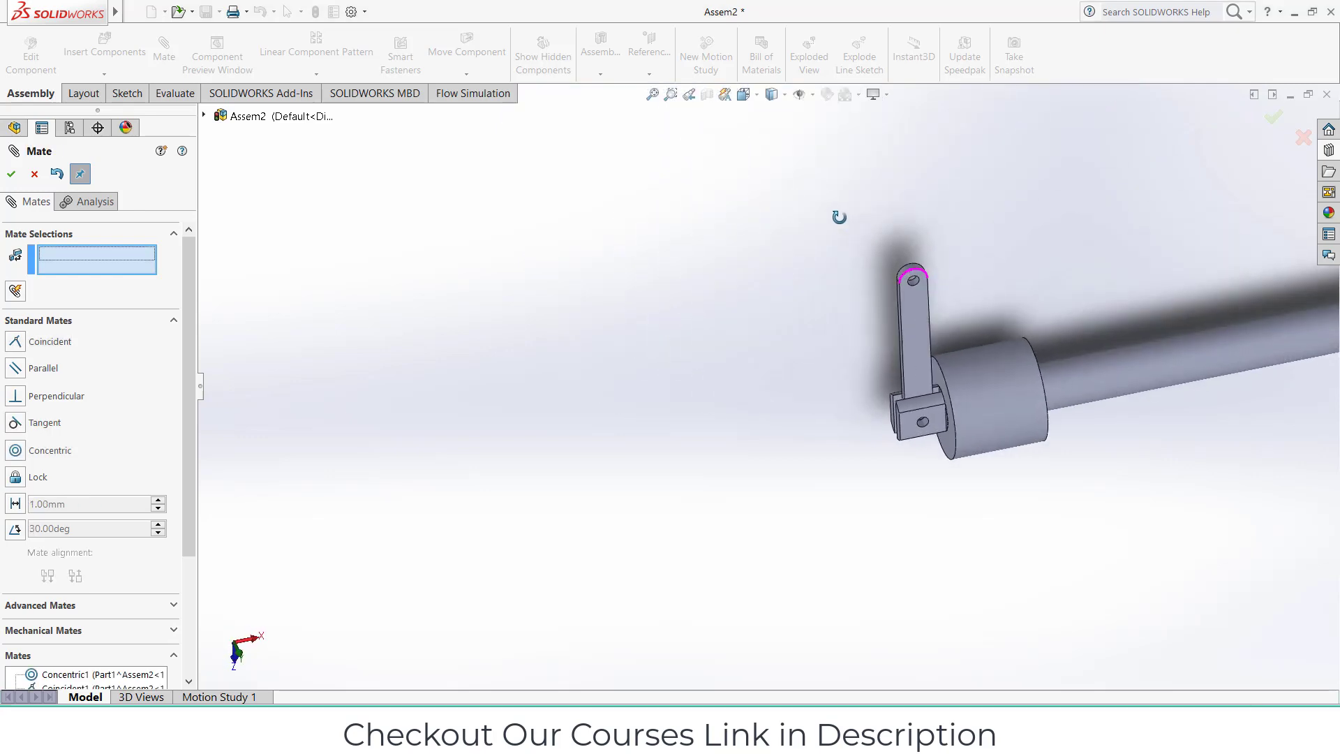
scroll(1059, 361, "up", 2)
scroll(1059, 360, "down", 5)
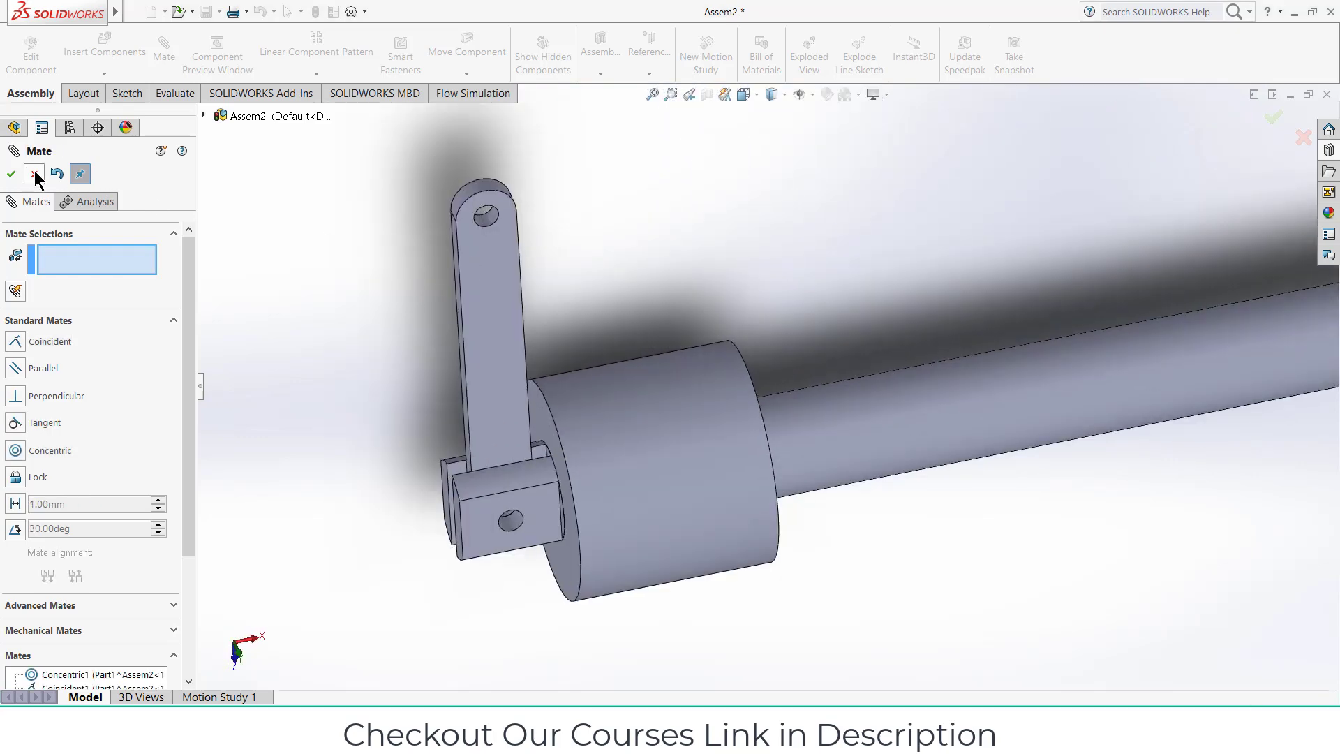
left_click(35, 174)
- Fix the rod in place and swing the link about its lug hole to an oblique angle away from the collar
right_click(861, 417)
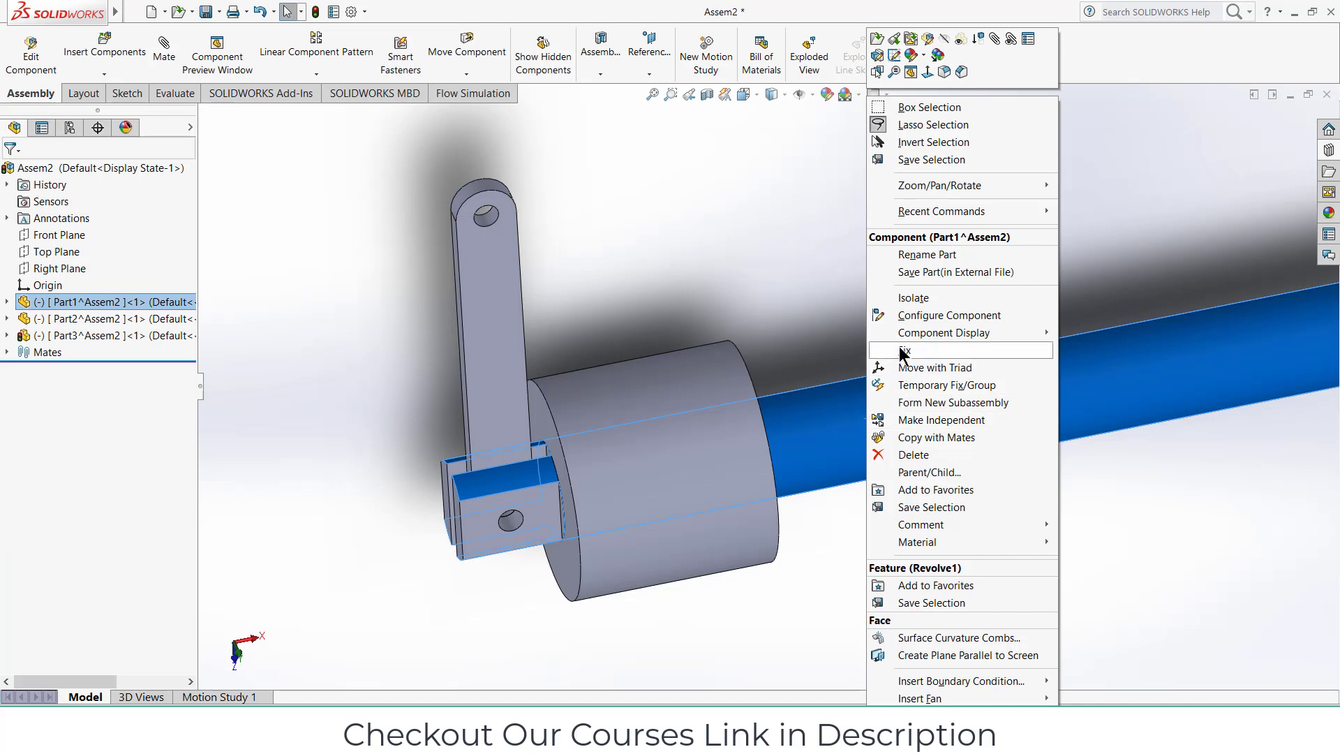
left_click(903, 351)
scroll(898, 356, "up", 5)
middle_click_drag(865, 426, 746, 308)
left_click_drag(643, 255, 495, 294)
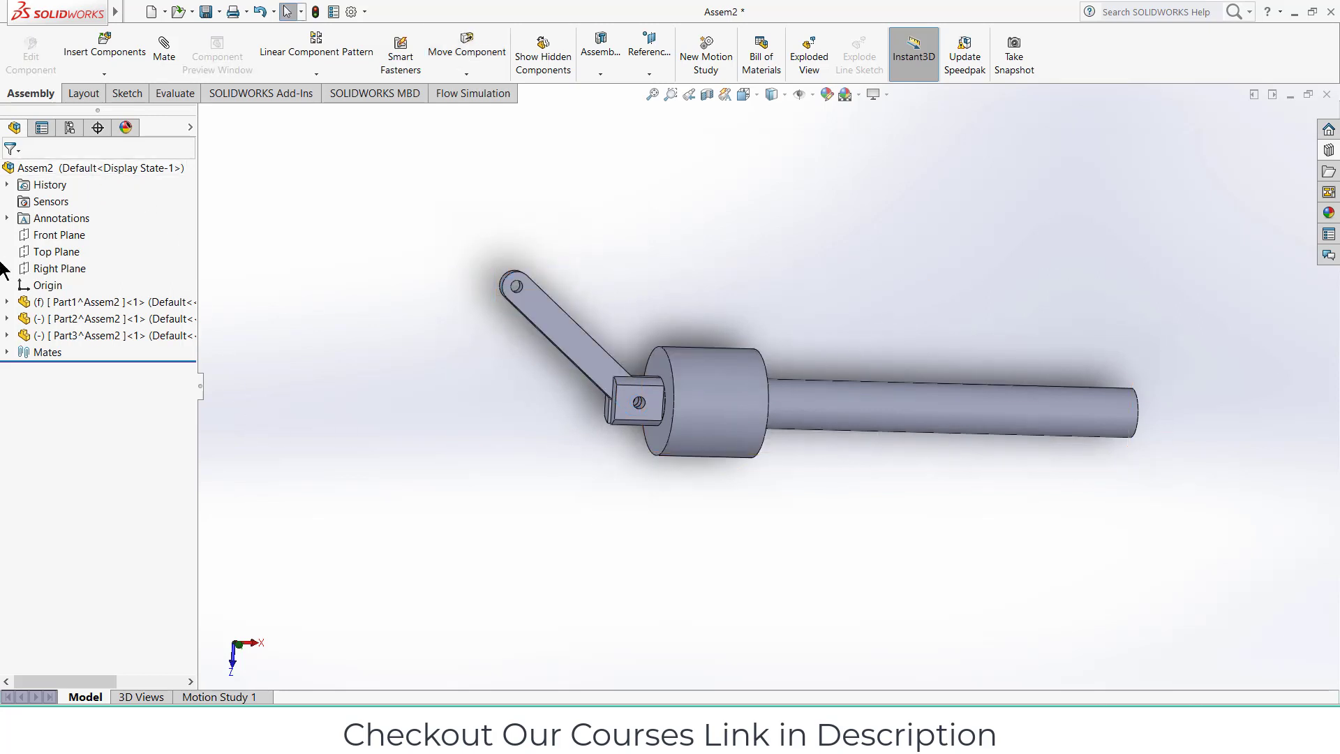
- Sketch a vertical centerline about 43 mm long on the Front Plane, beyond the link's free end
left_click(56, 252)
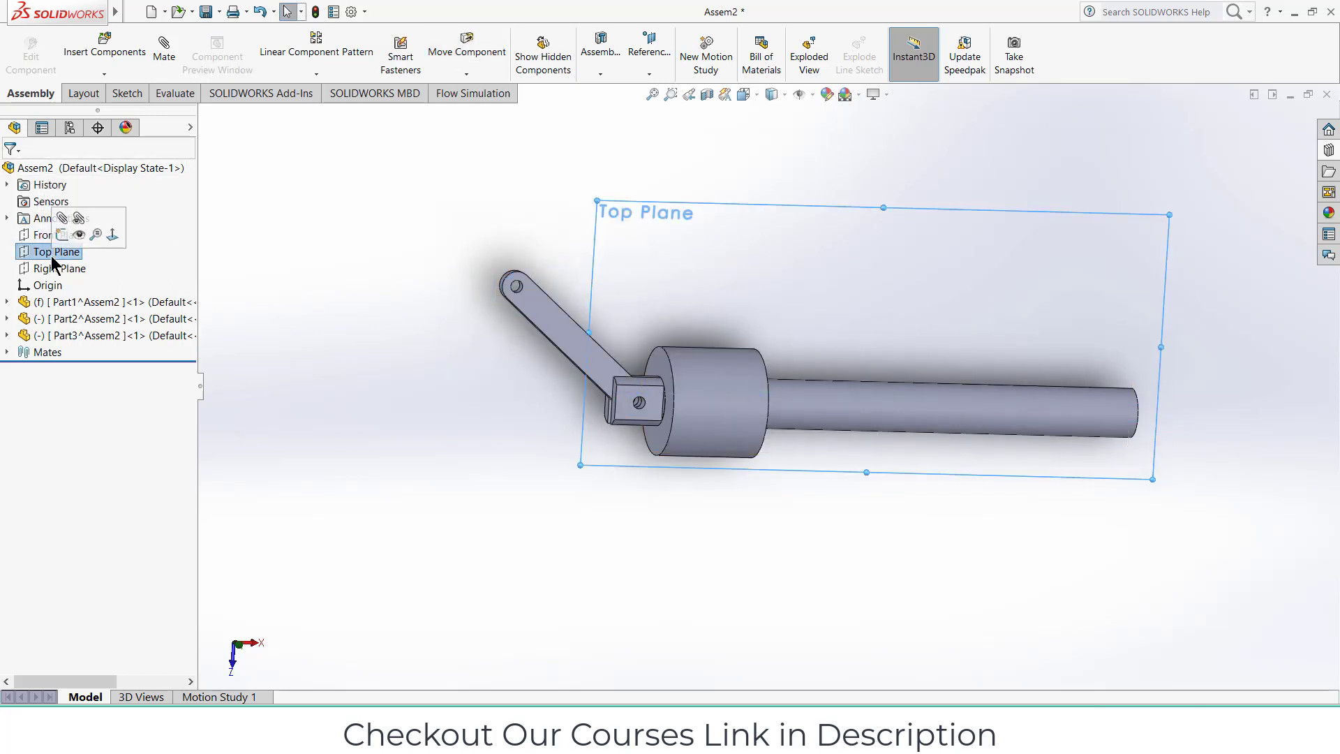
key("ctrl+8")
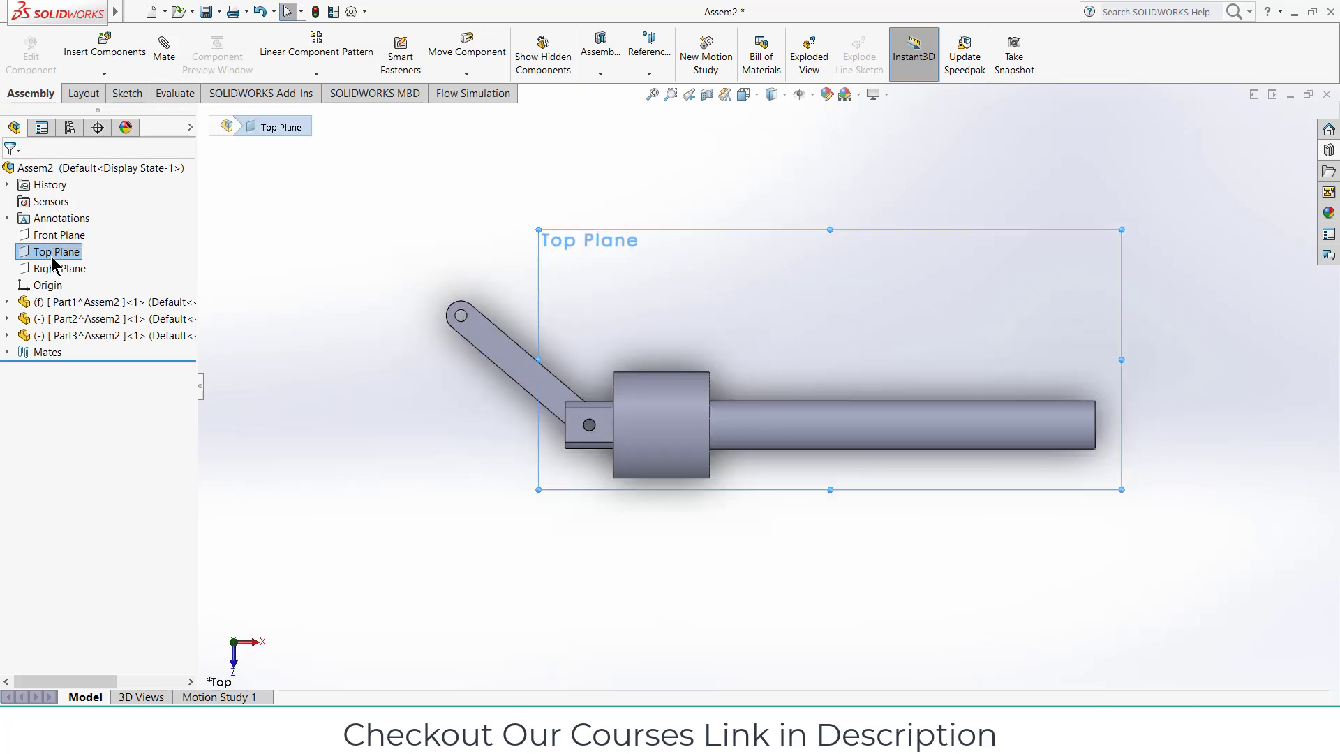
left_click(388, 478)
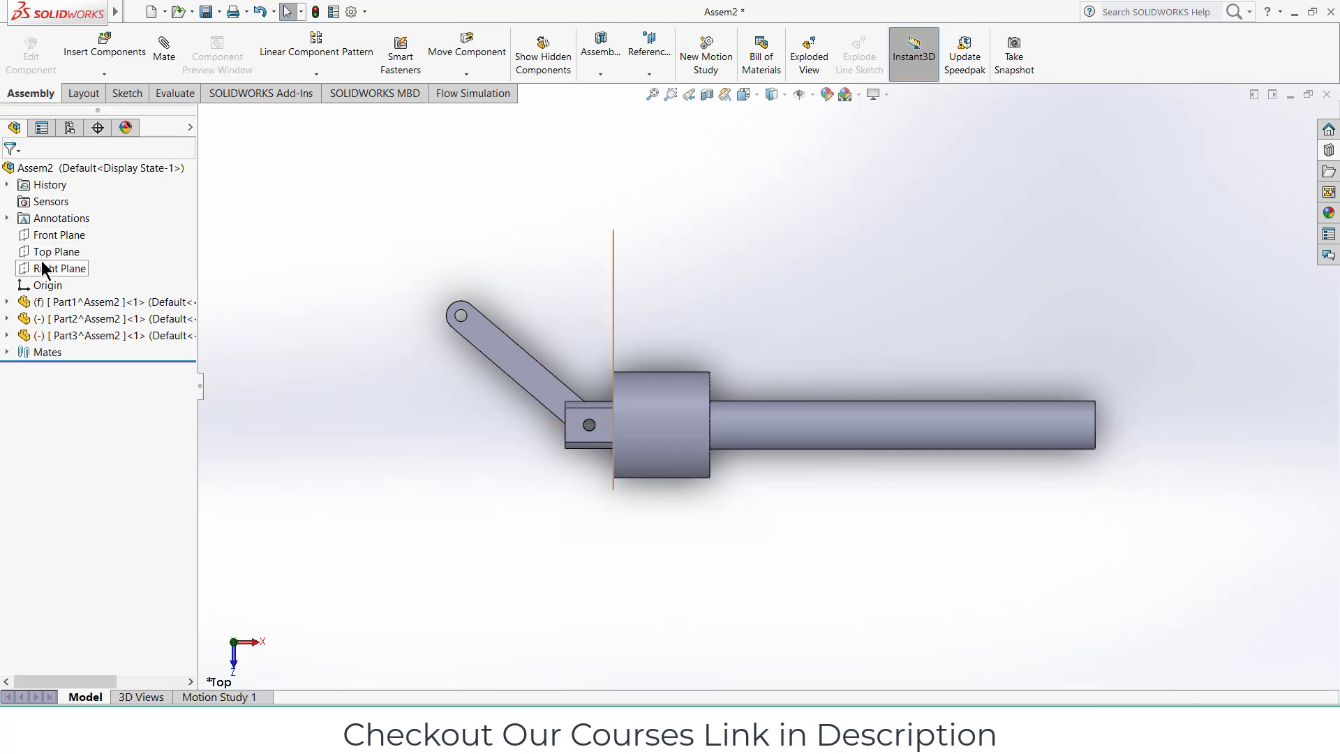
left_click(48, 236)
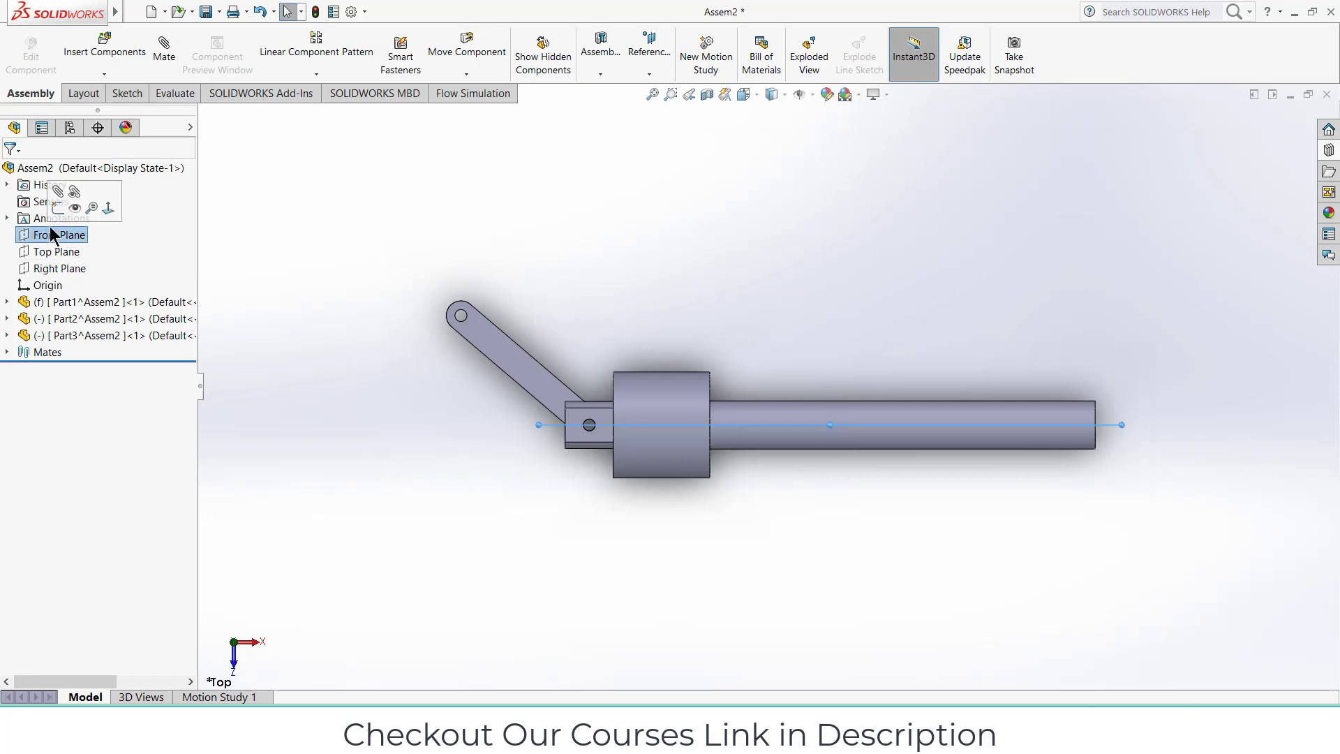
left_click(58, 209)
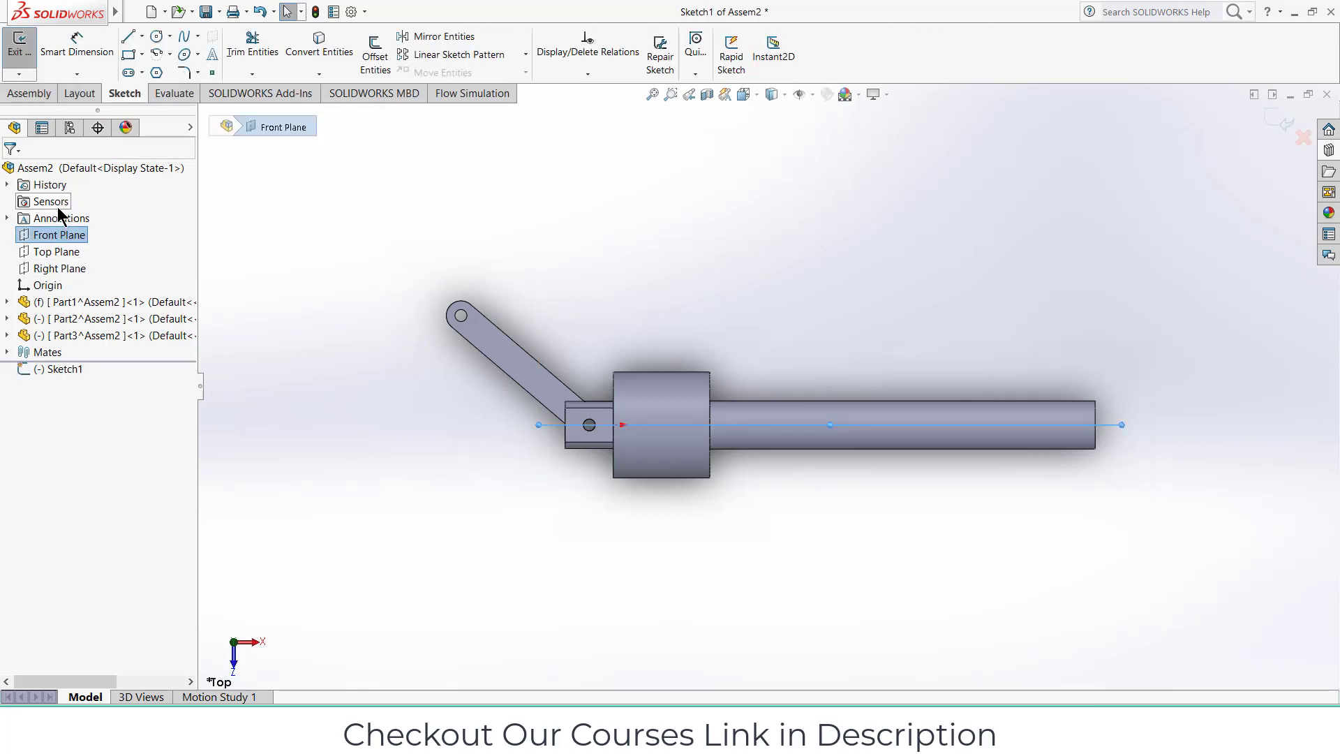
left_click(142, 37)
left_click(166, 77)
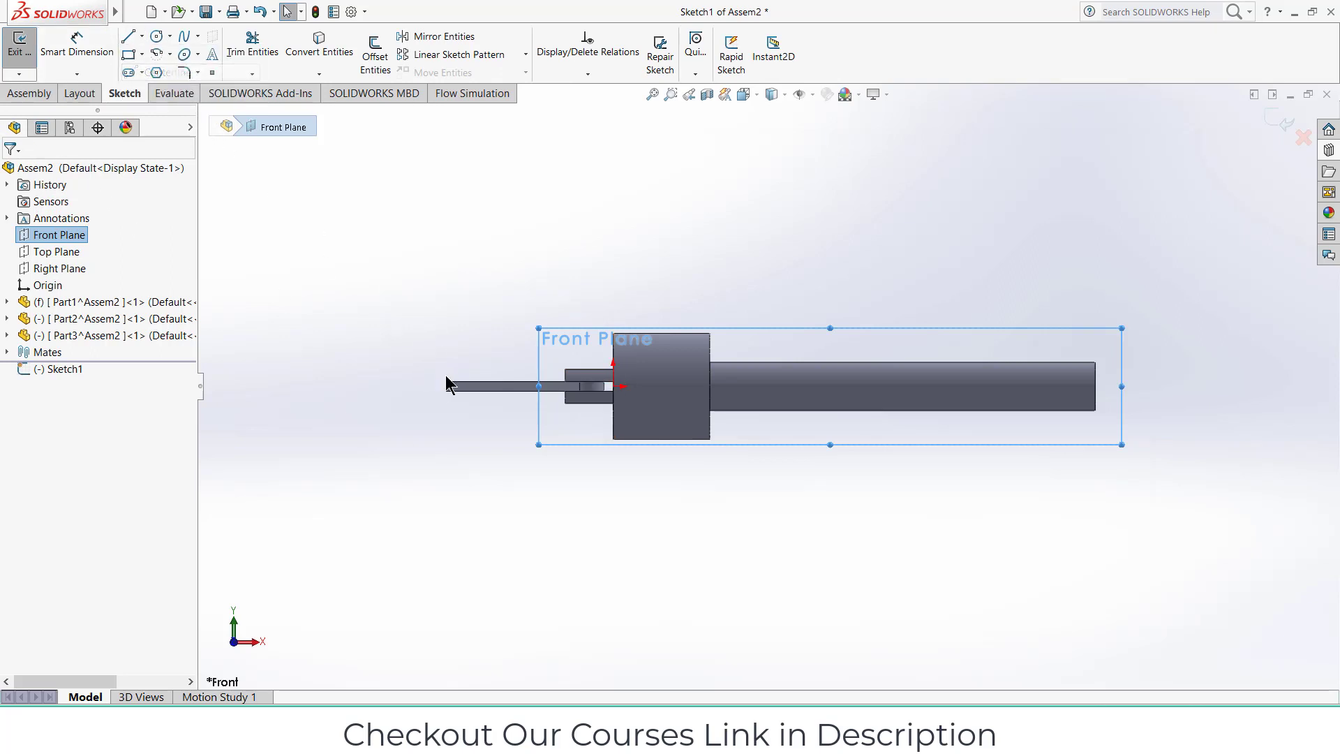
left_click(342, 386)
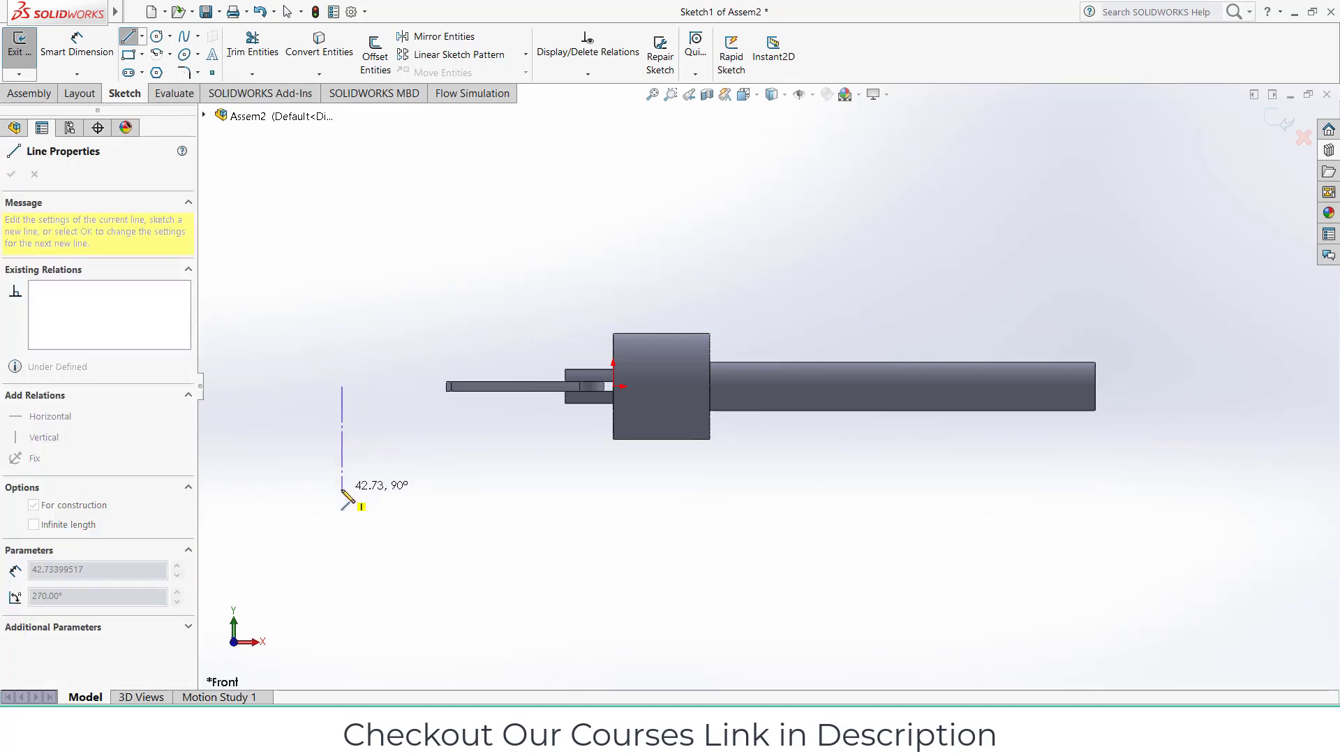
left_click(342, 489)
- Dimension the centerline 100 mm from the collar's lug-side end and finish the sketch
left_click(77, 44)
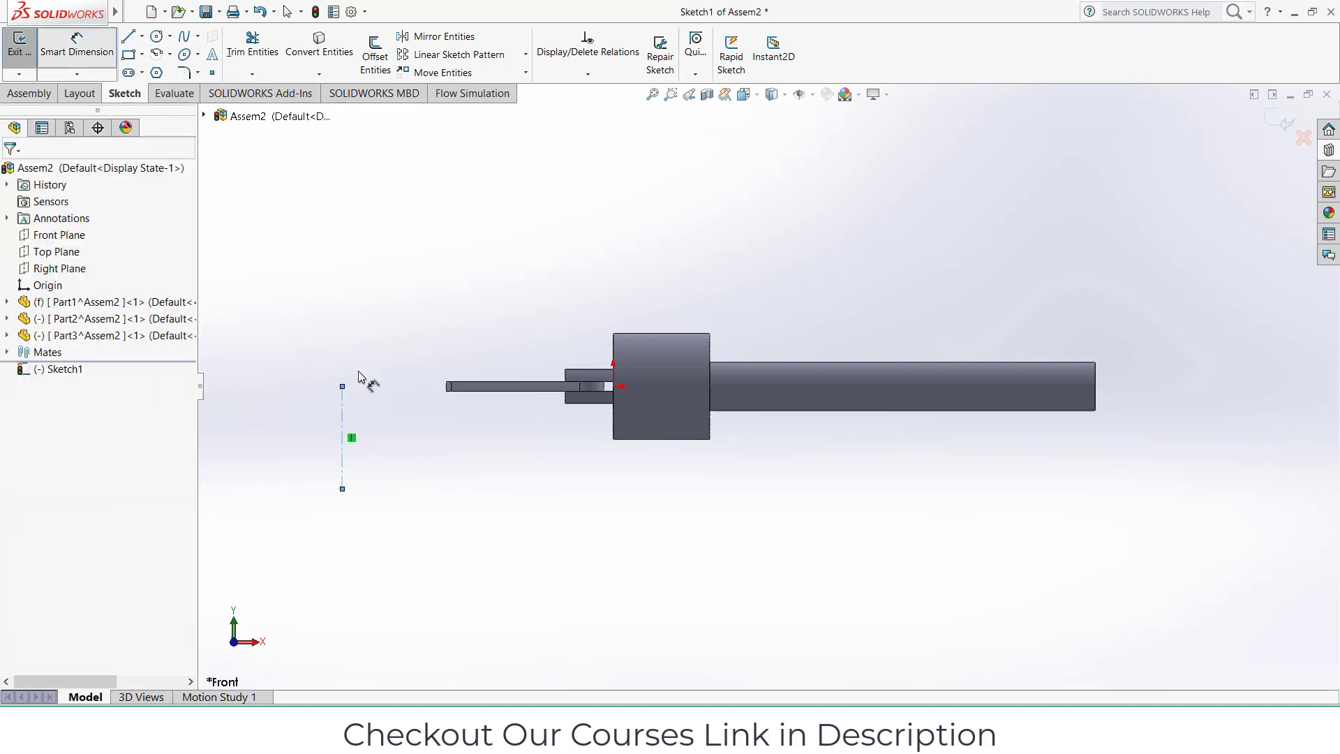
left_click(343, 403)
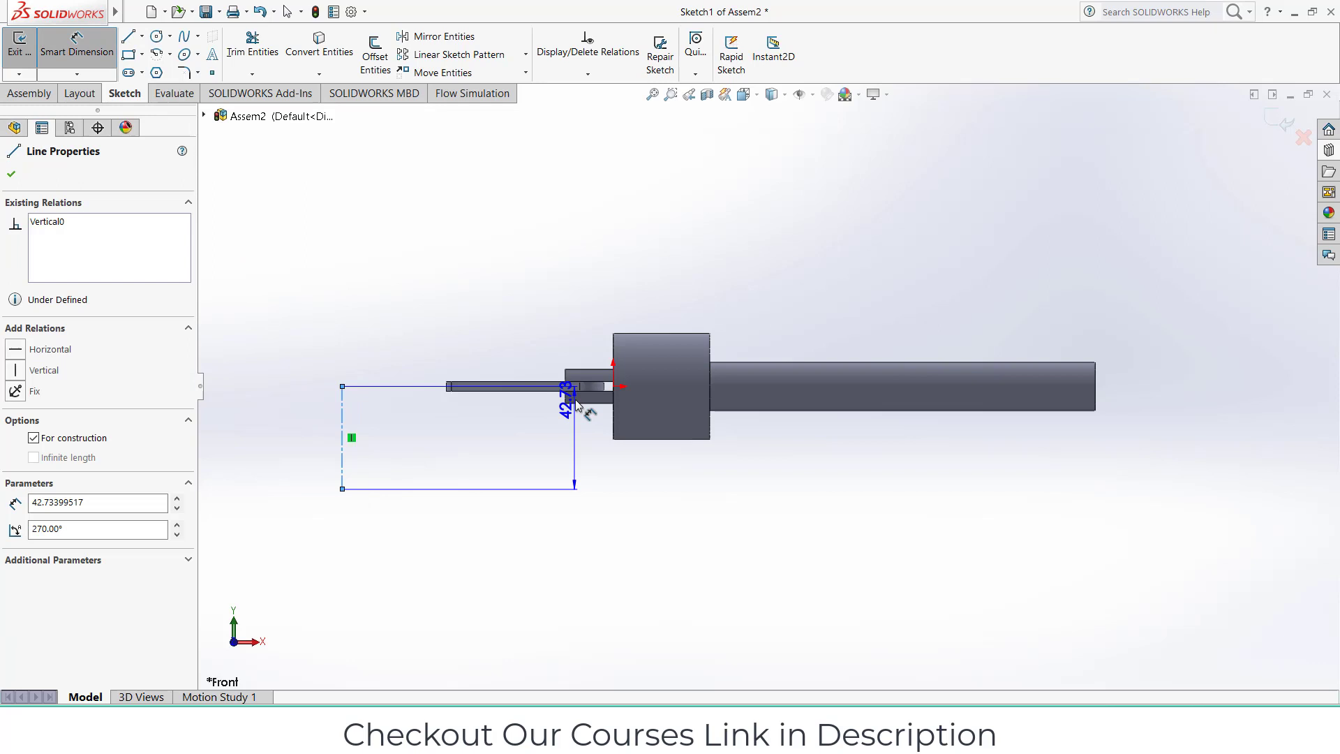
left_click(614, 386)
left_click(536, 262)
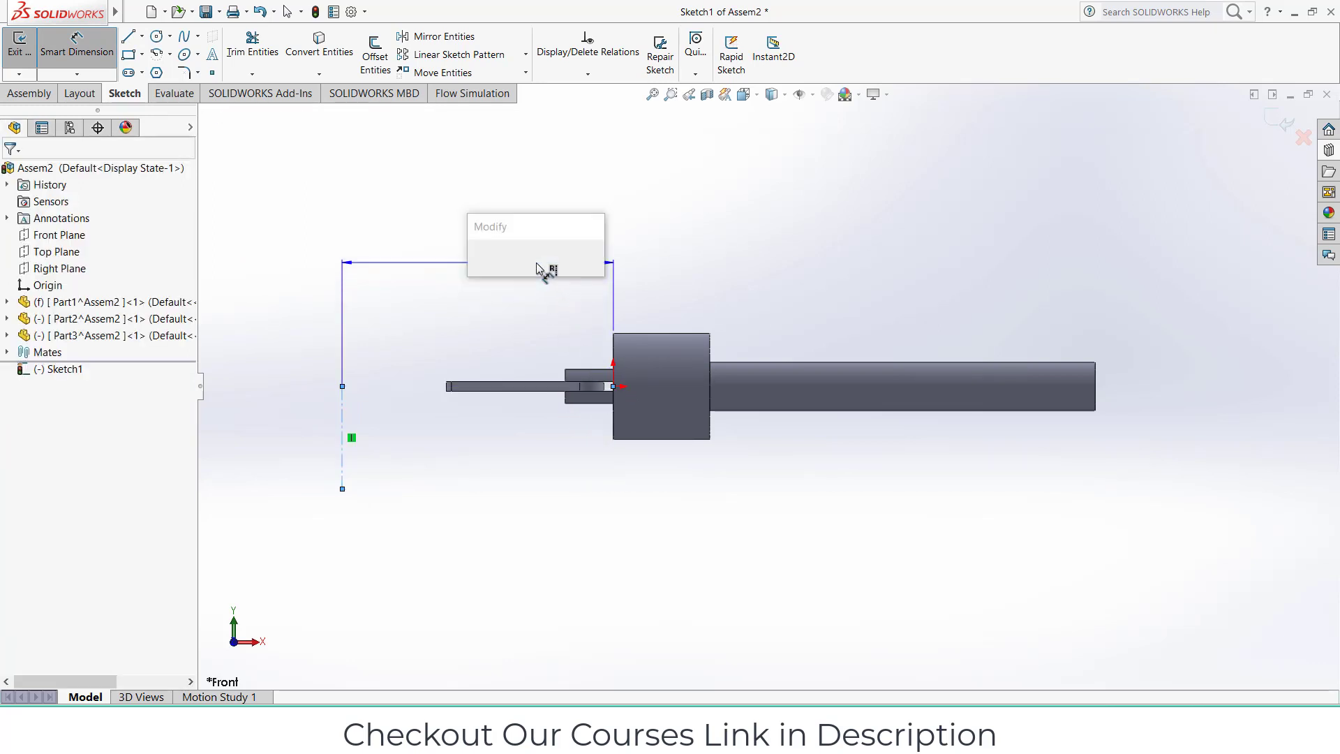
type("100")
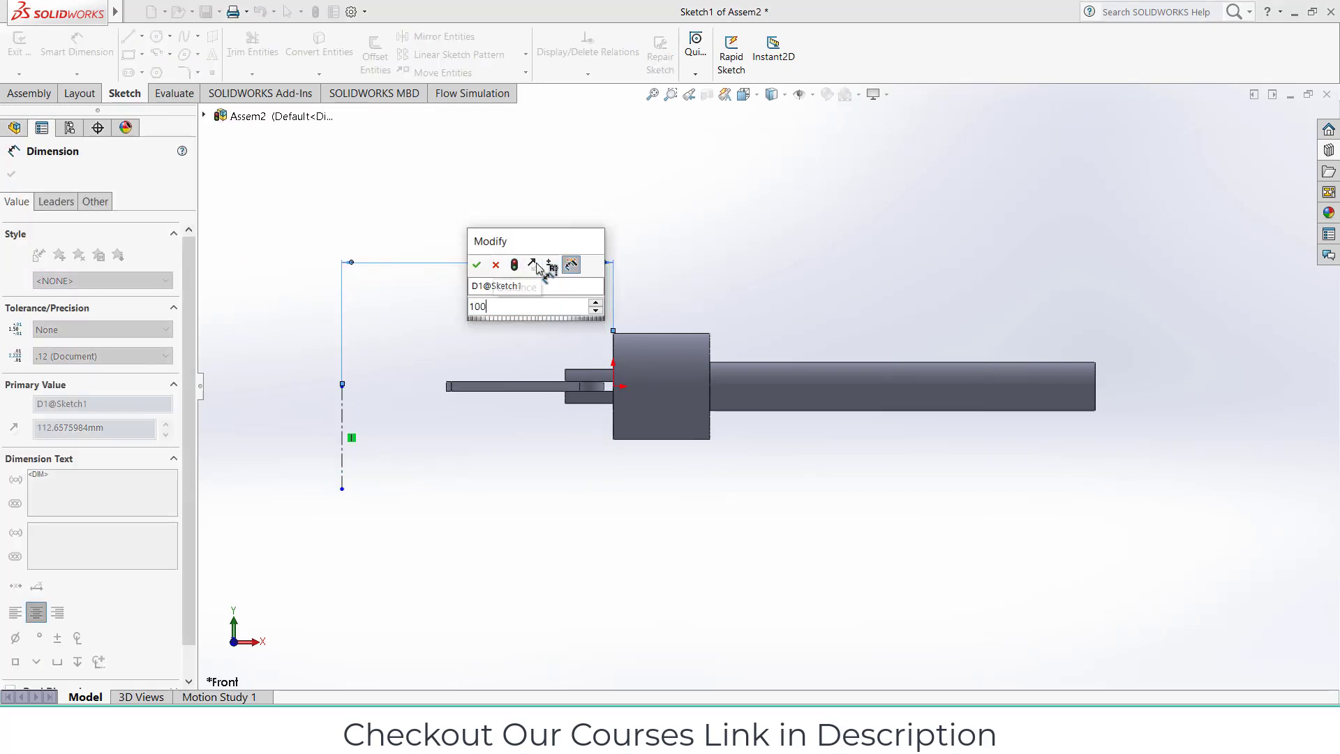
key("Return")
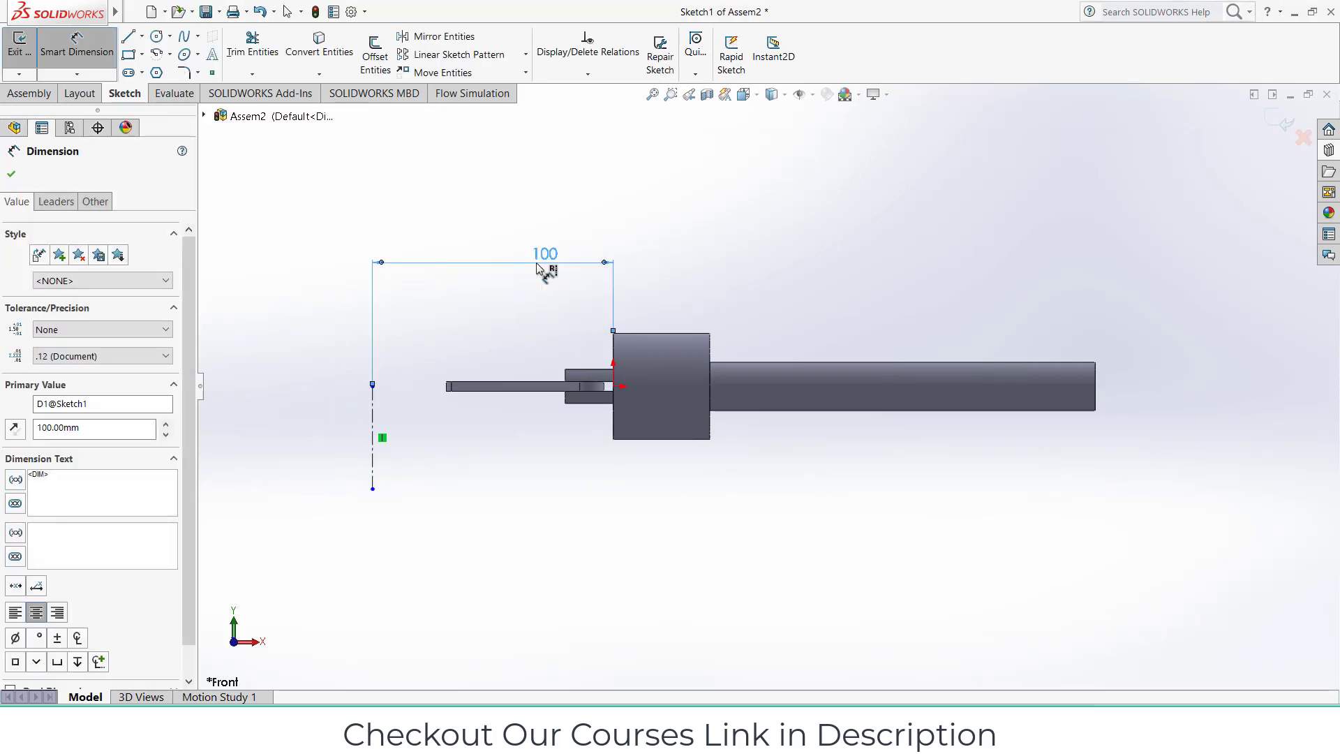
left_click(1288, 128)
- Create a new part within the assembly and start its first sketch on the Top Plane
middle_click_drag(891, 449, 858, 249)
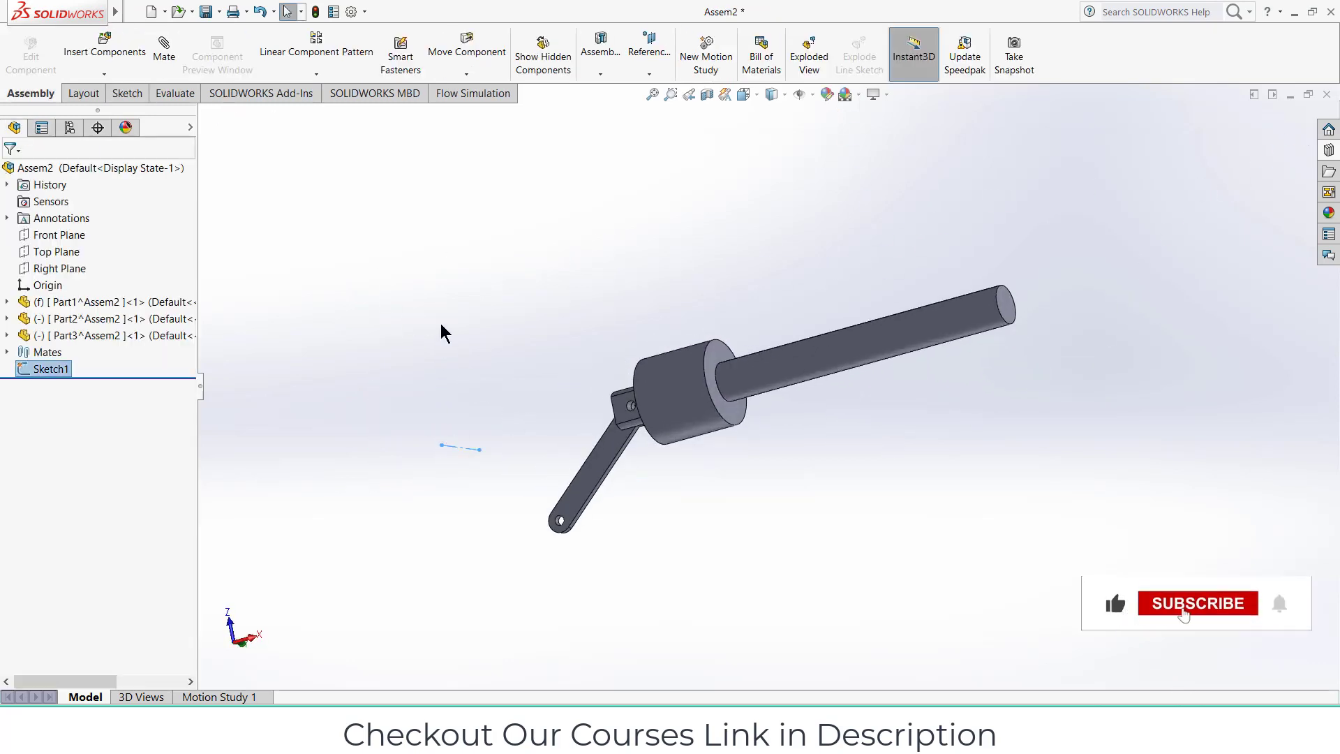
mouse_move(441, 333)
middle_mouse_down()
mouse_move(613, 278)
mouse_move(608, 344)
mouse_move(532, 144)
mouse_move(606, 386)
middle_mouse_up()
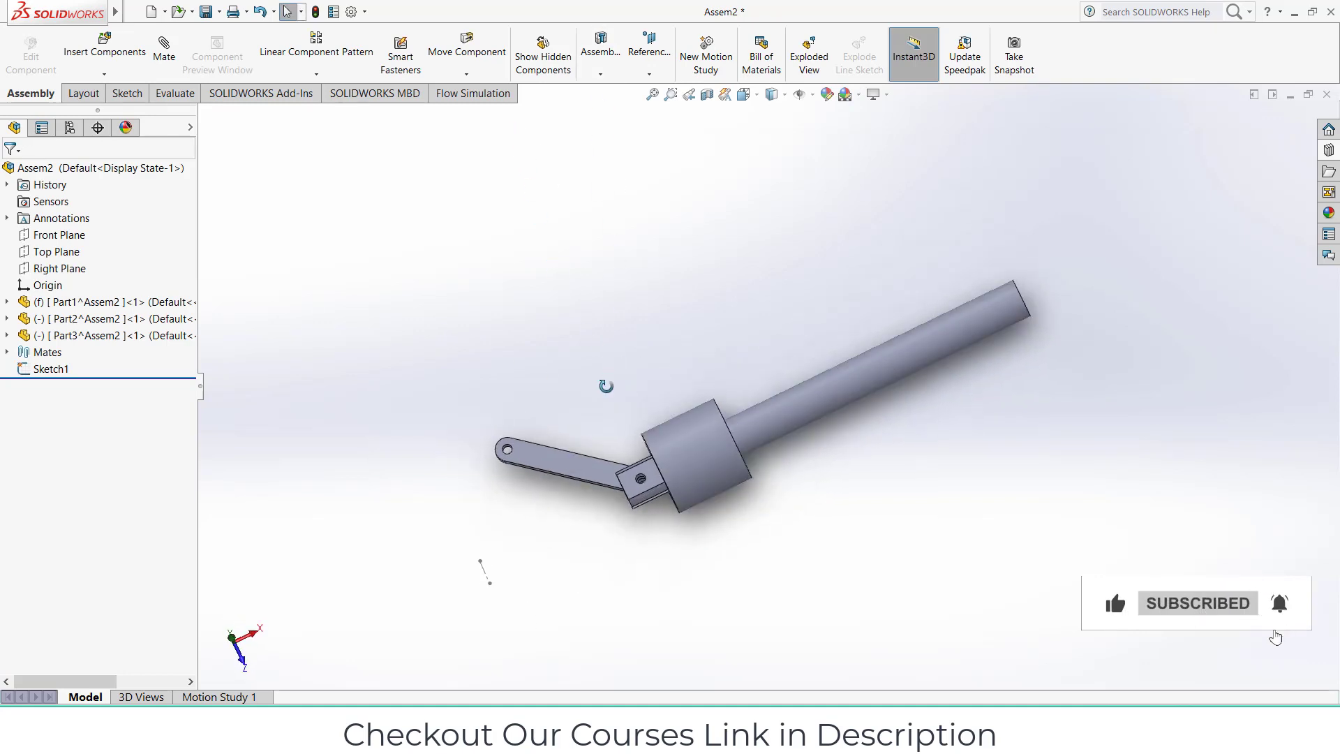
left_click(613, 477)
key("ctrl+5")
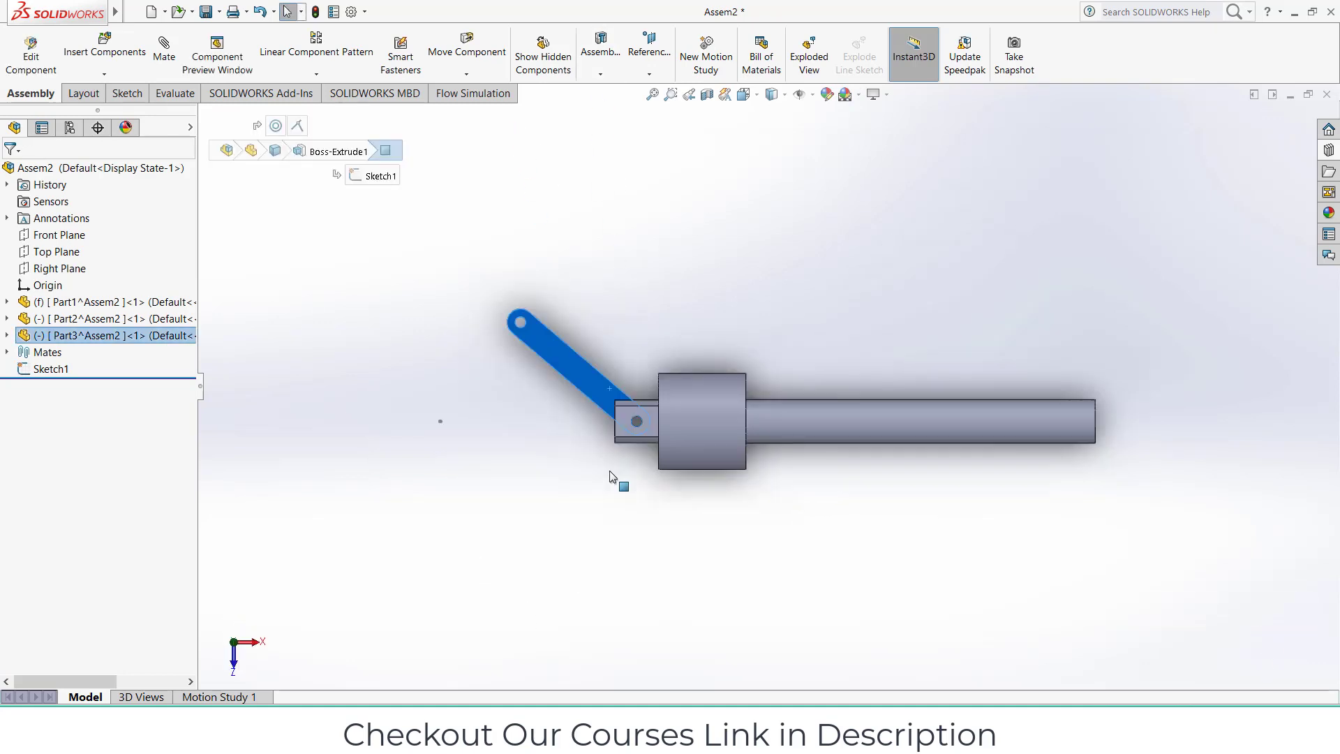
left_click(509, 432)
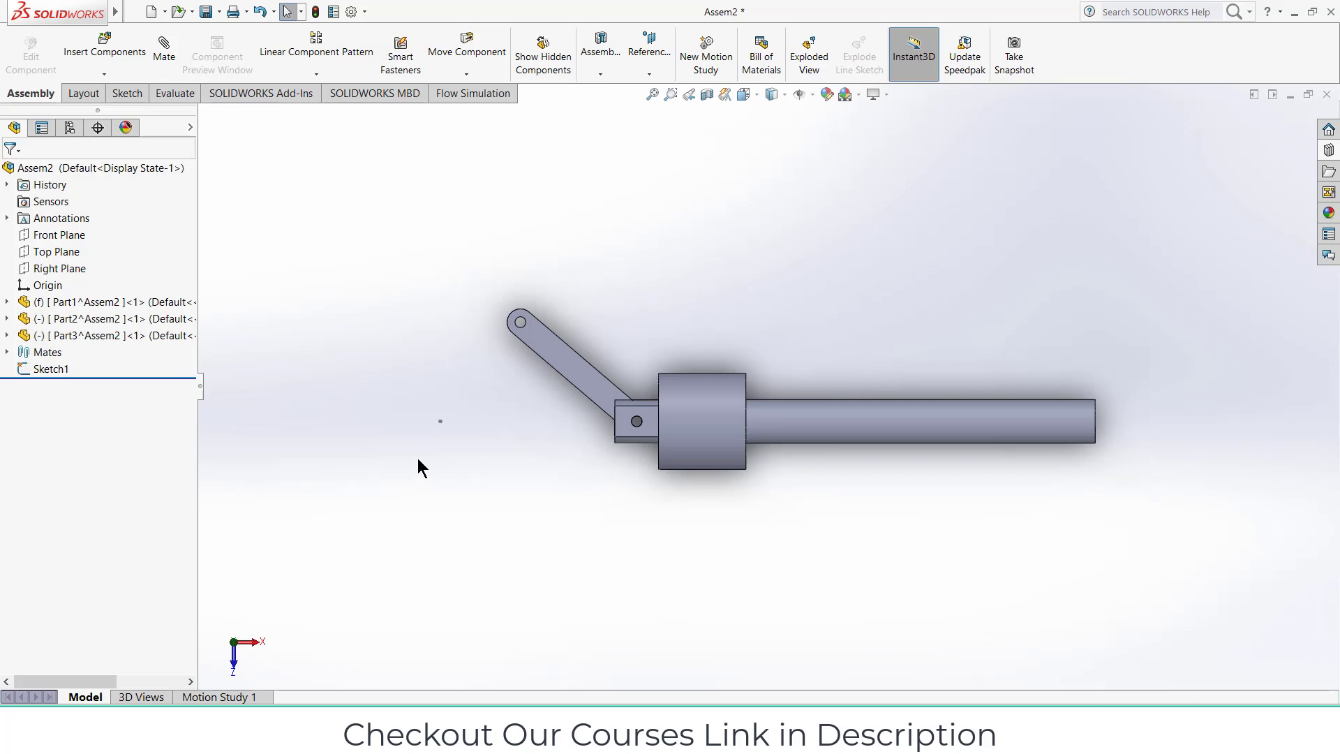
left_click(104, 73)
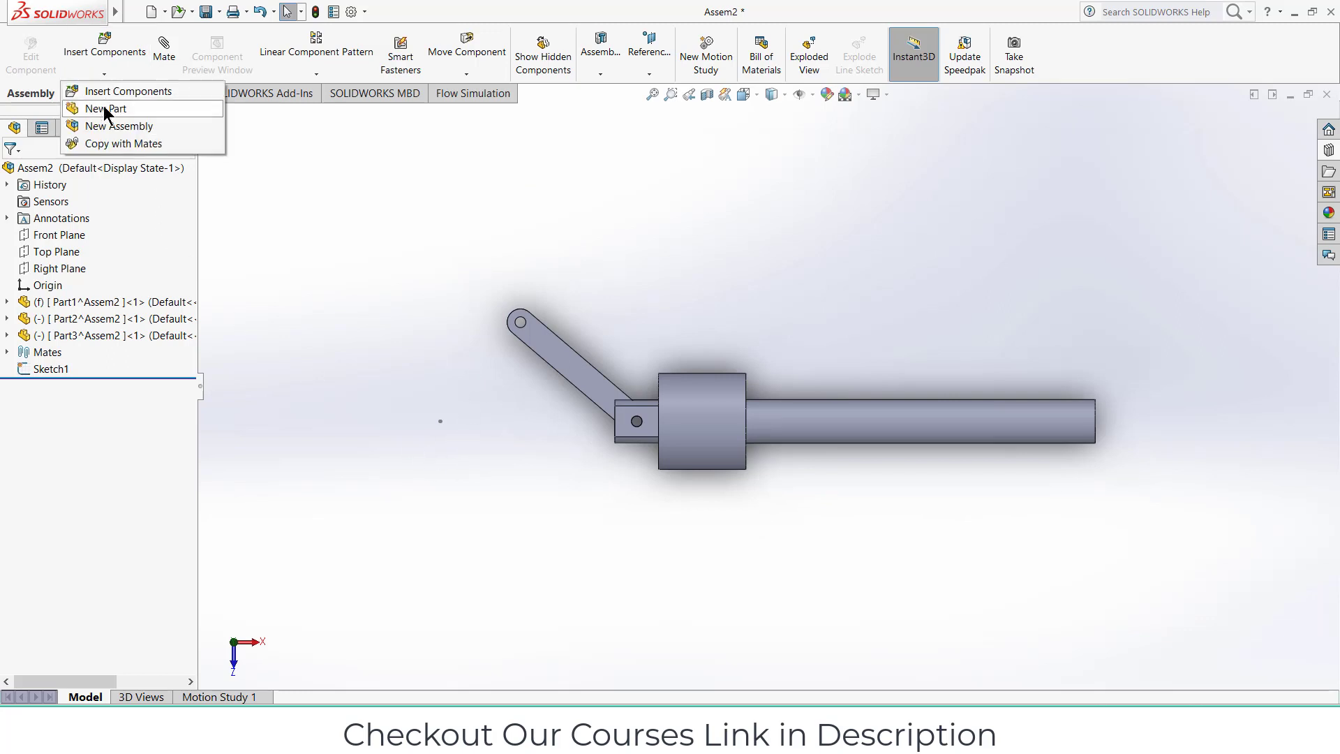
left_click(104, 110)
left_click(49, 254)
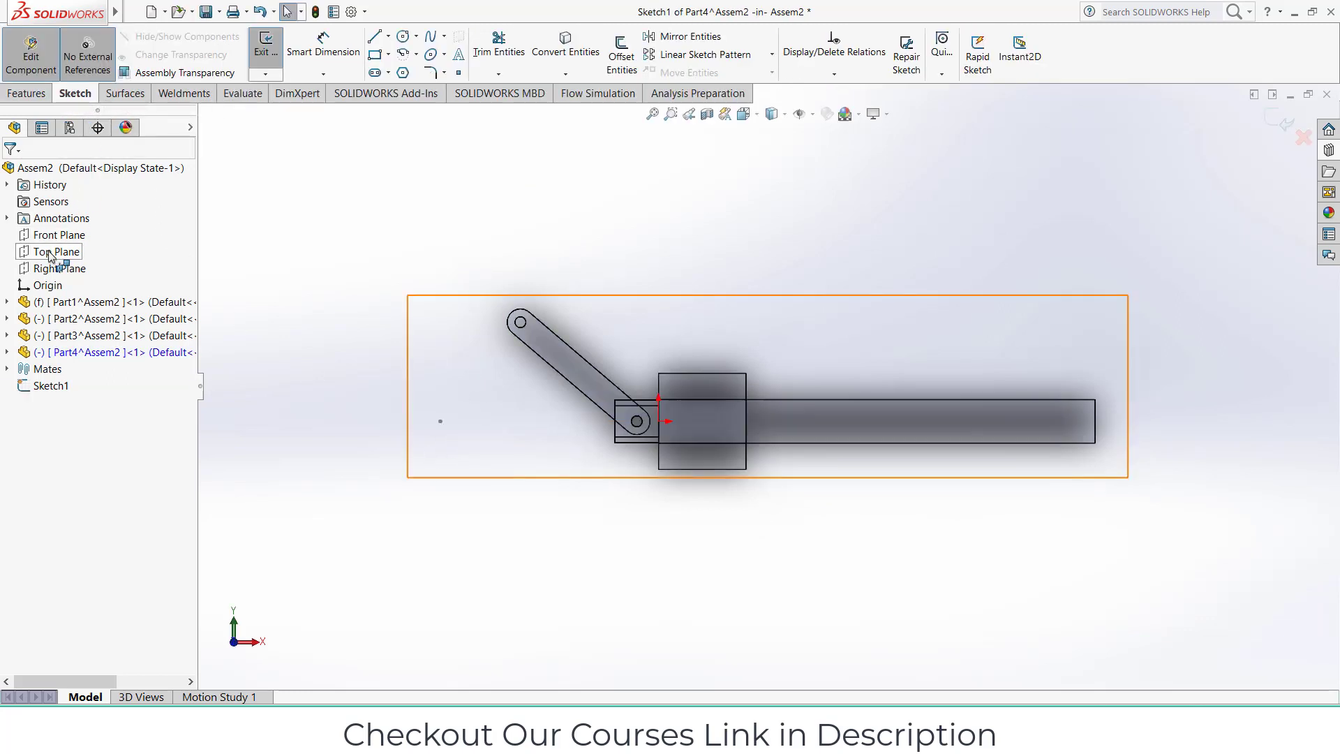
- Sketch a straight slot about 59 mm between centers and 14 mm wide from the link's free-end hole to the reference centerline point
left_click(374, 73)
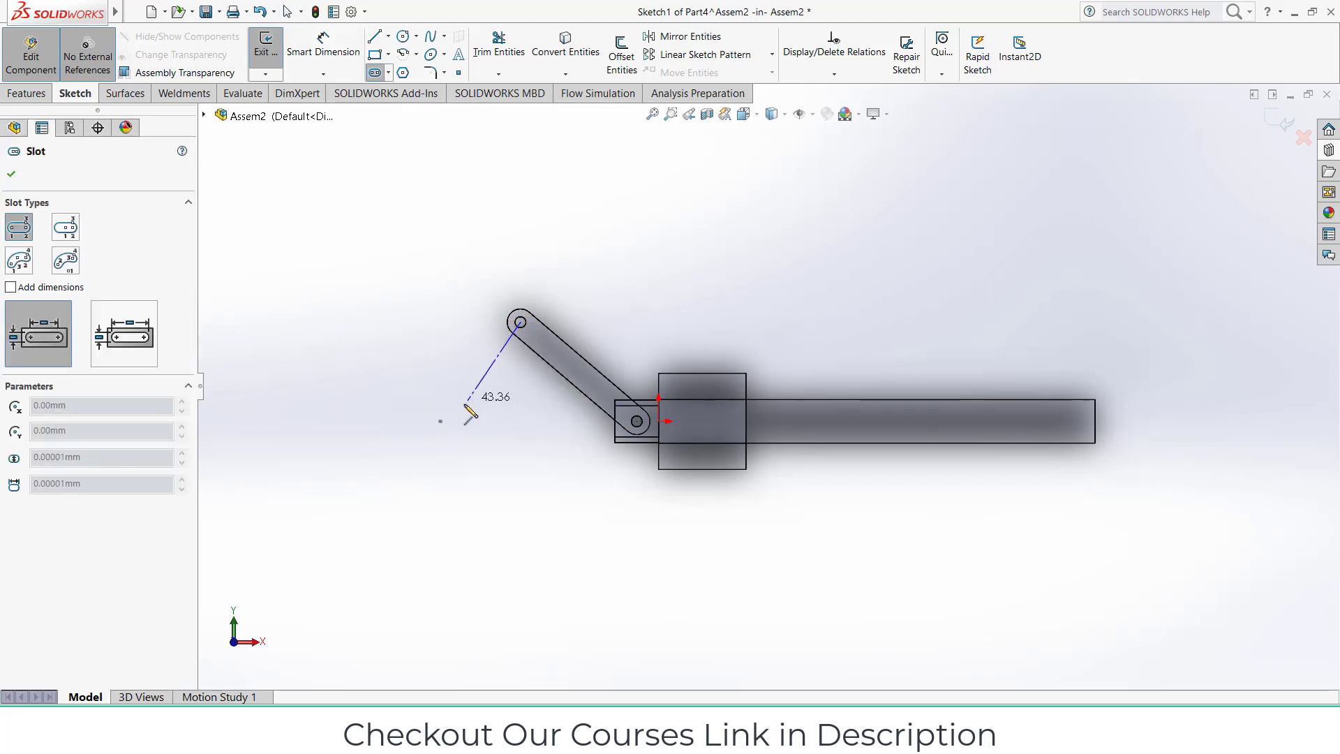
left_click(439, 421)
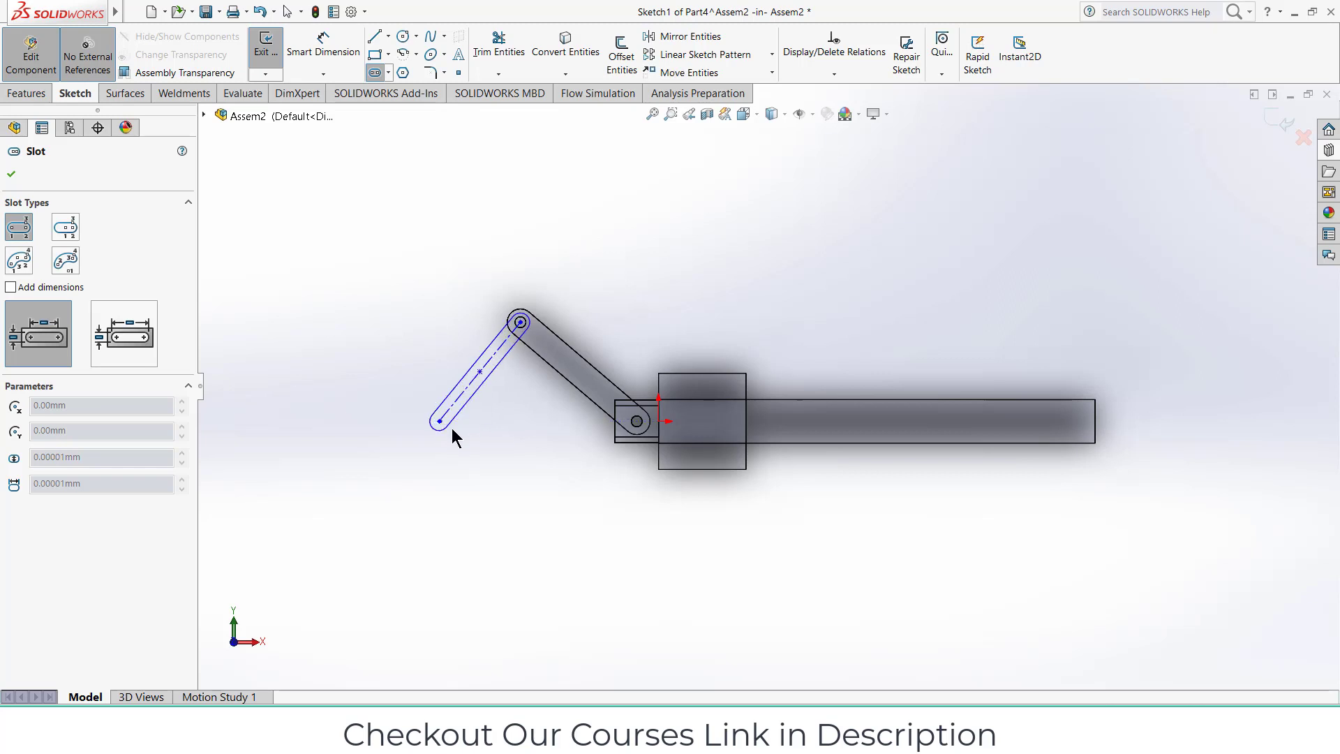
left_click(453, 431)
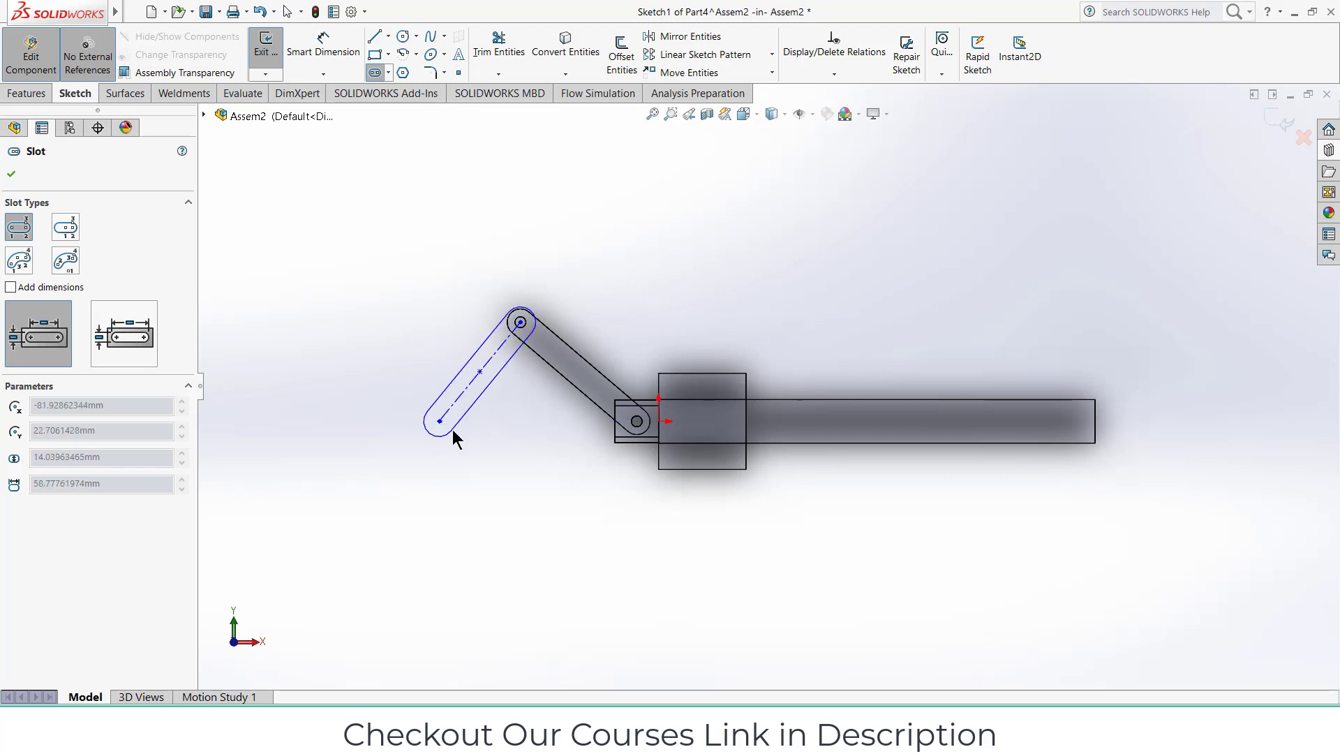
left_click(453, 429)
- Dimension the slot's center-to-center length at 60 mm
left_click(323, 43)
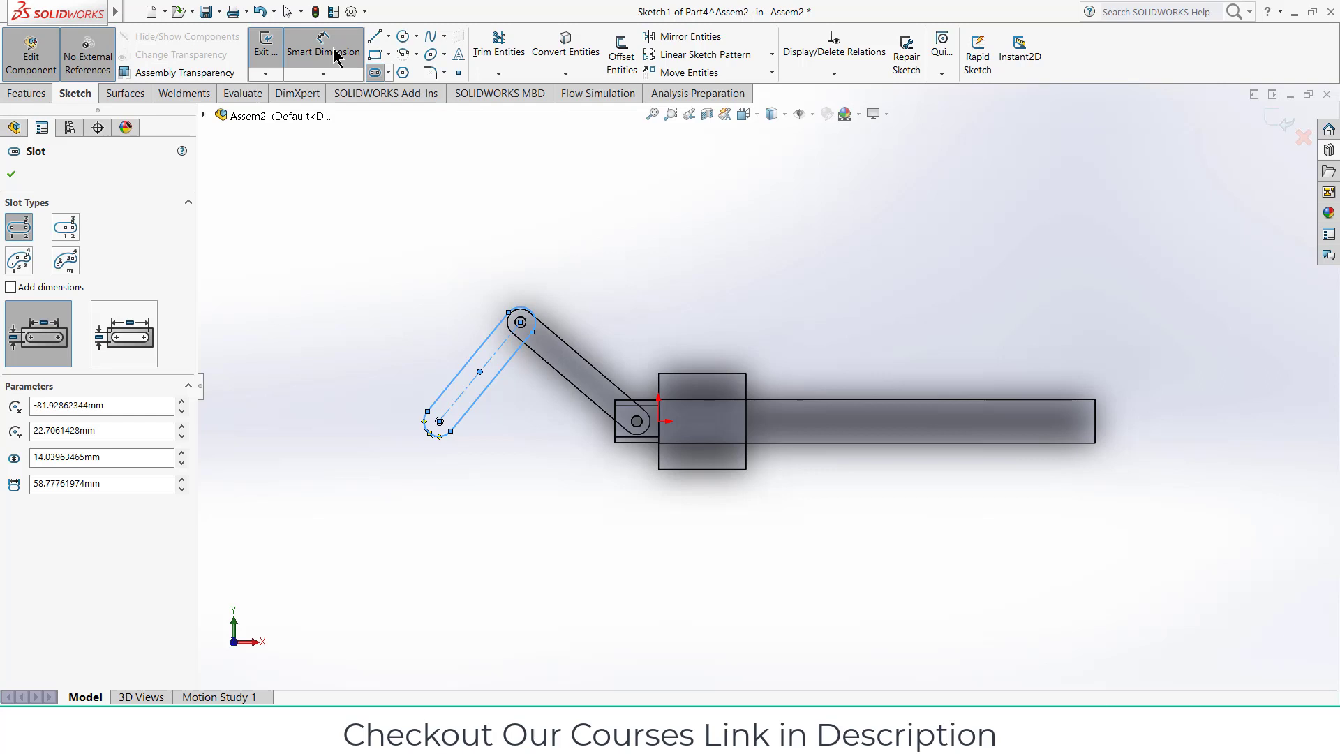
left_click(504, 345)
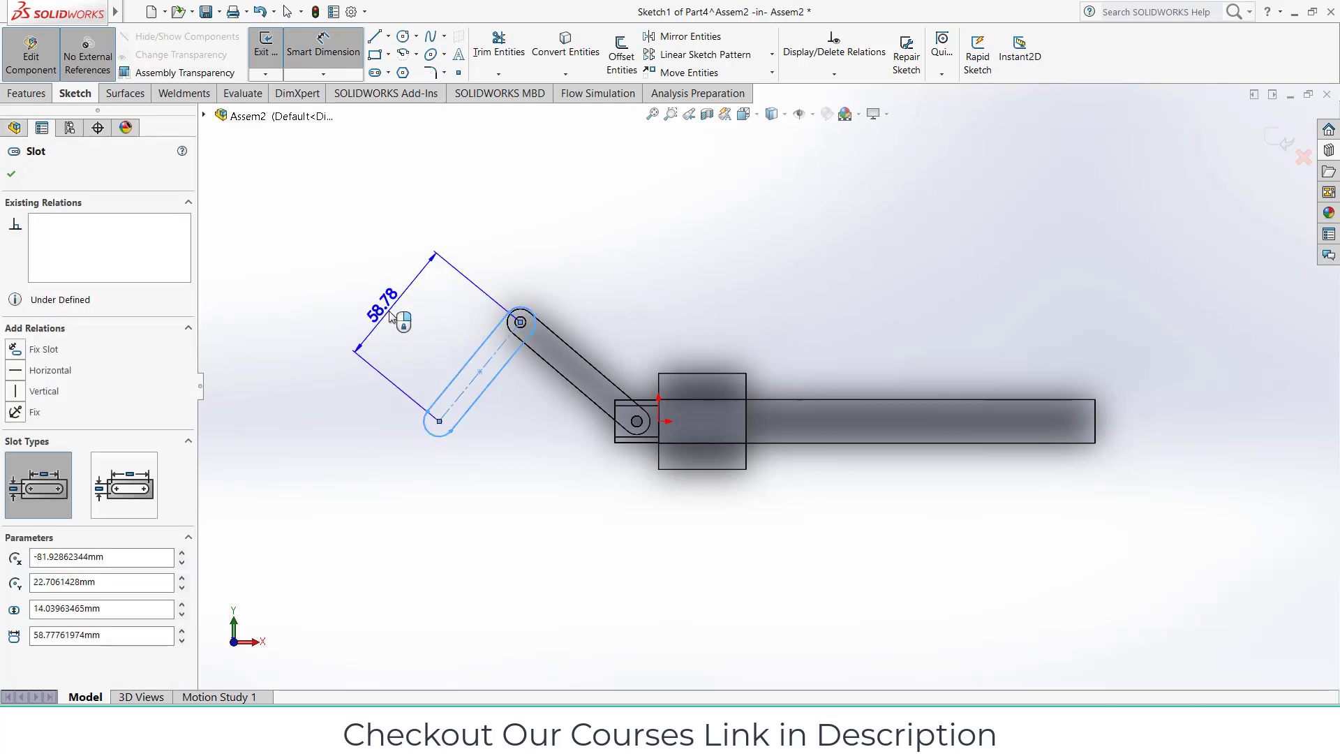
left_click(391, 317)
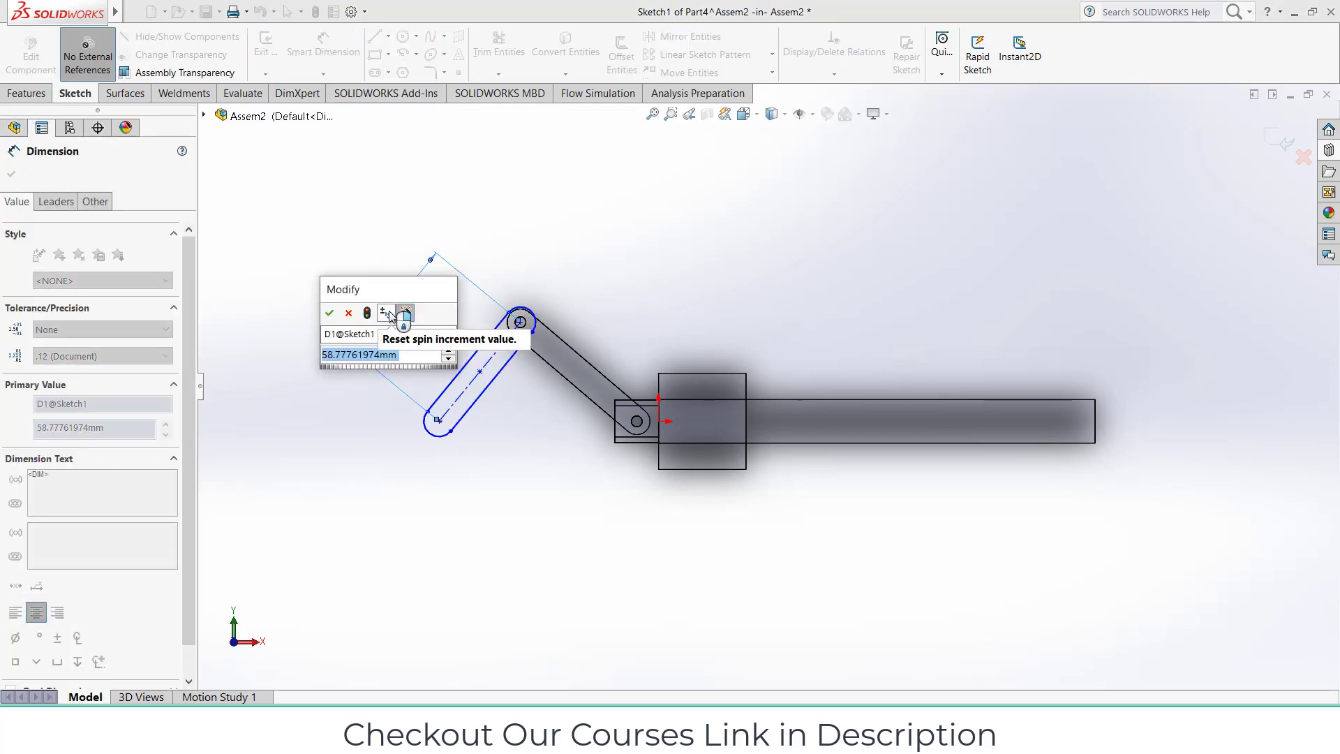
type("59")
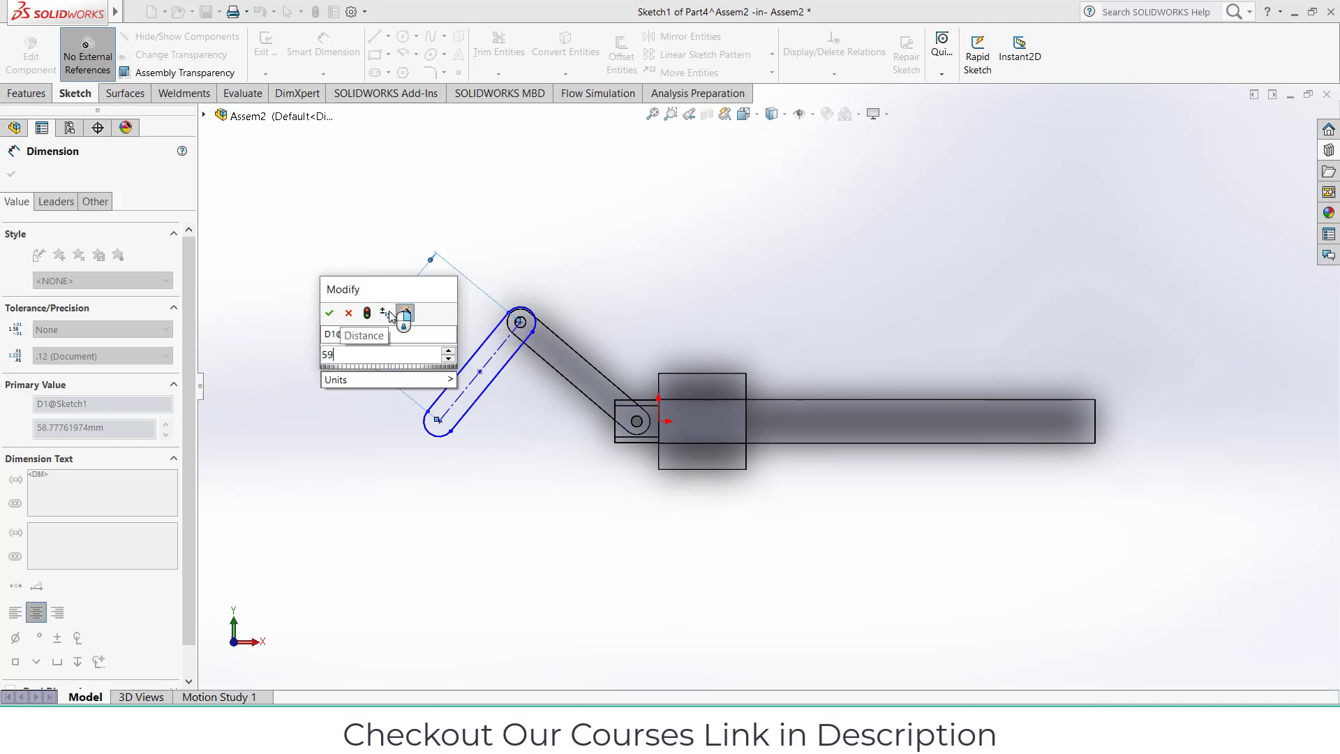
type("60")
key("Return")
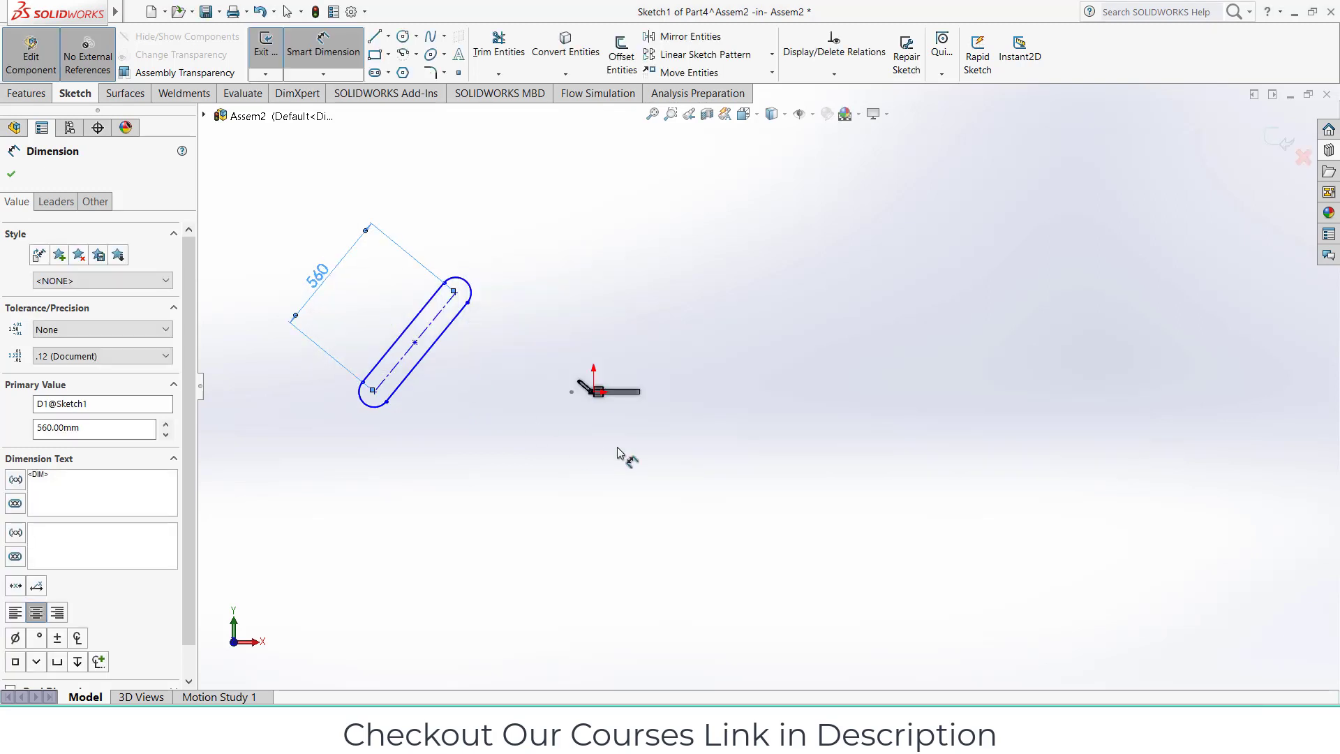
key("Escape")
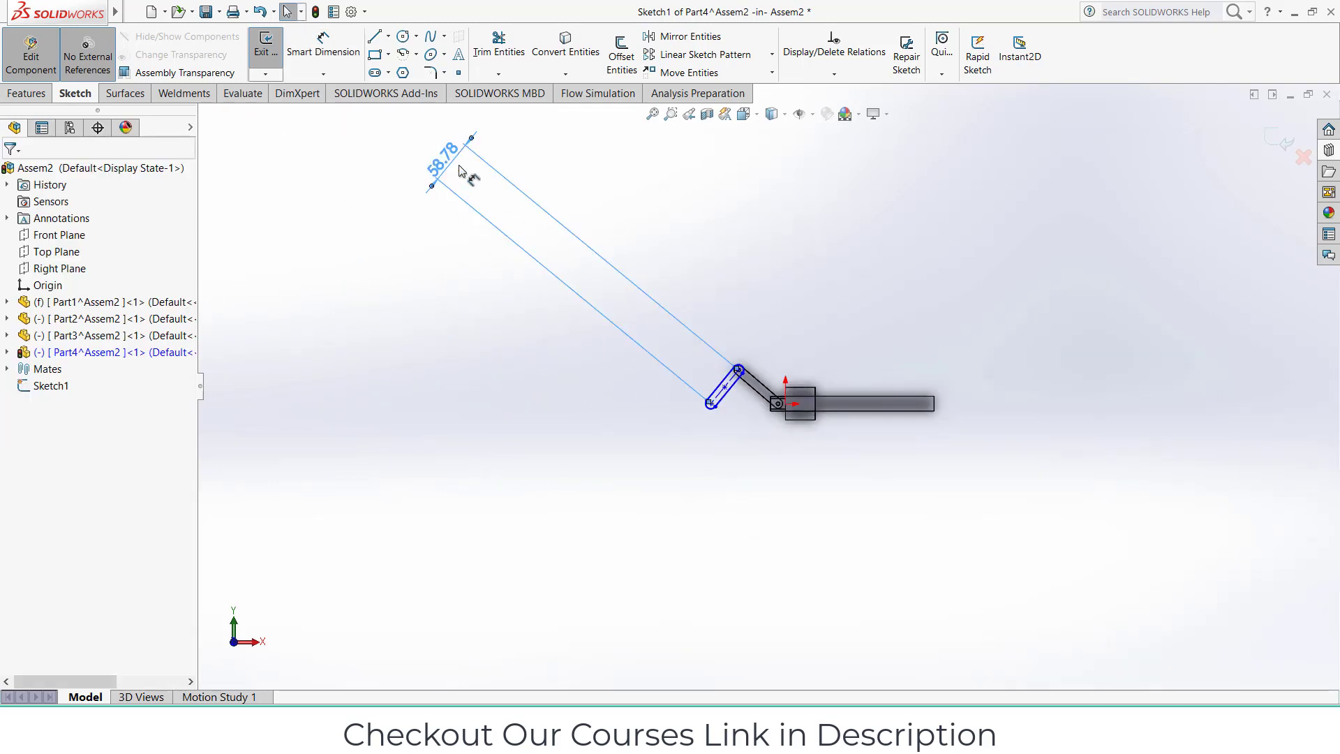
left_click(713, 377)
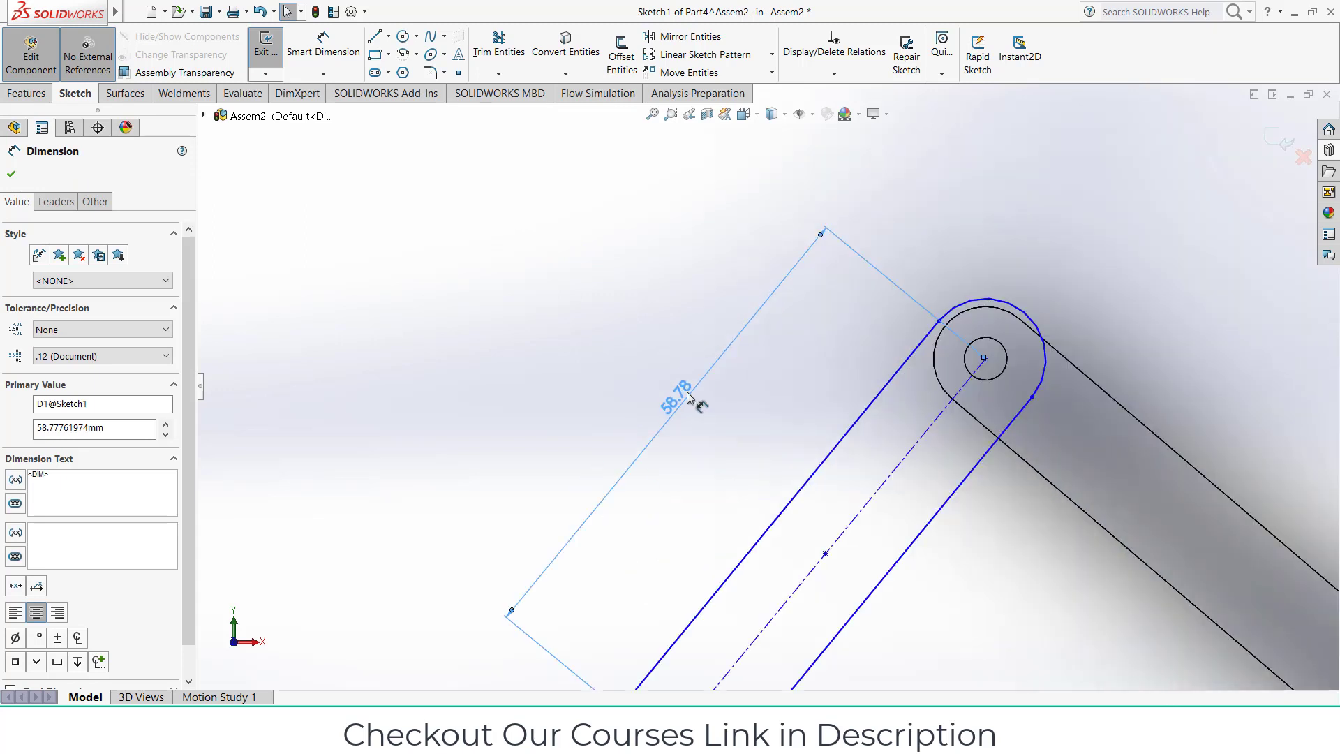
double_click(687, 398)
type("60")
key("Return")
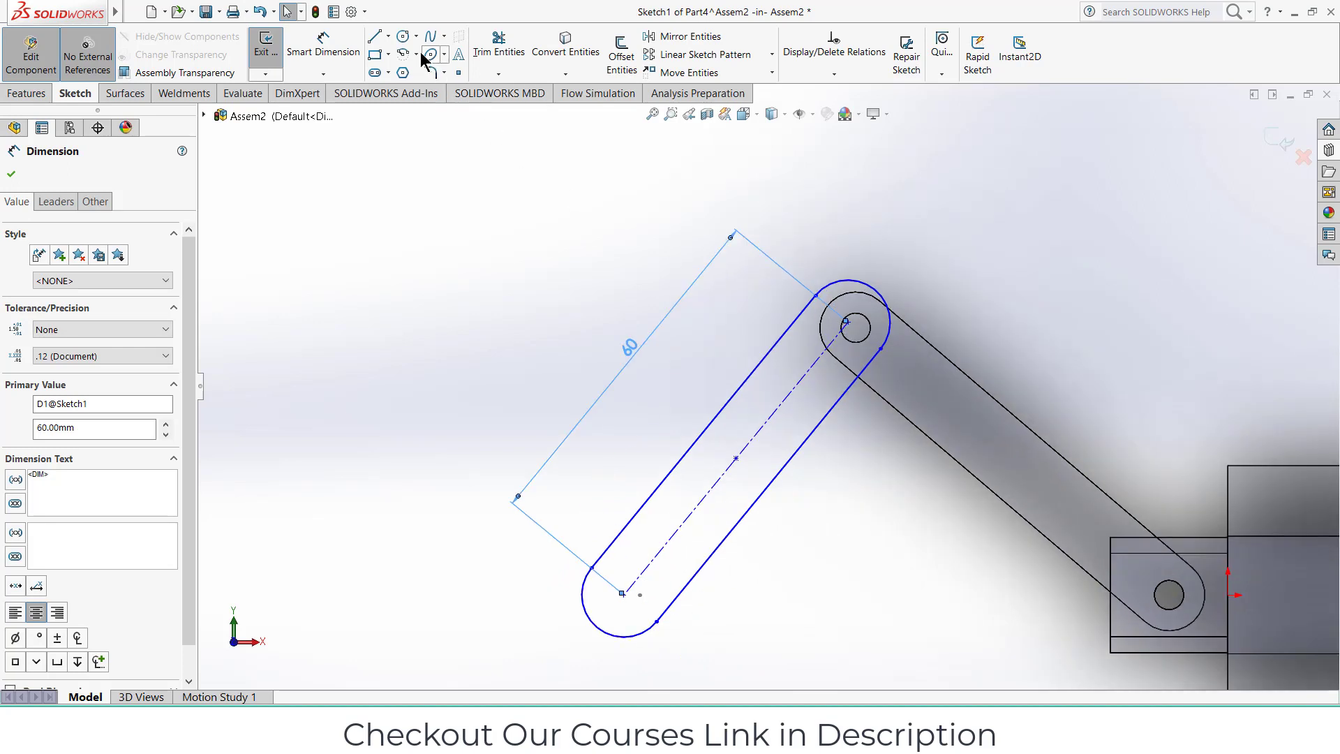
- Sketch a 5 mm diameter circle centered on the slot end nearest the link's free end
left_click(431, 55)
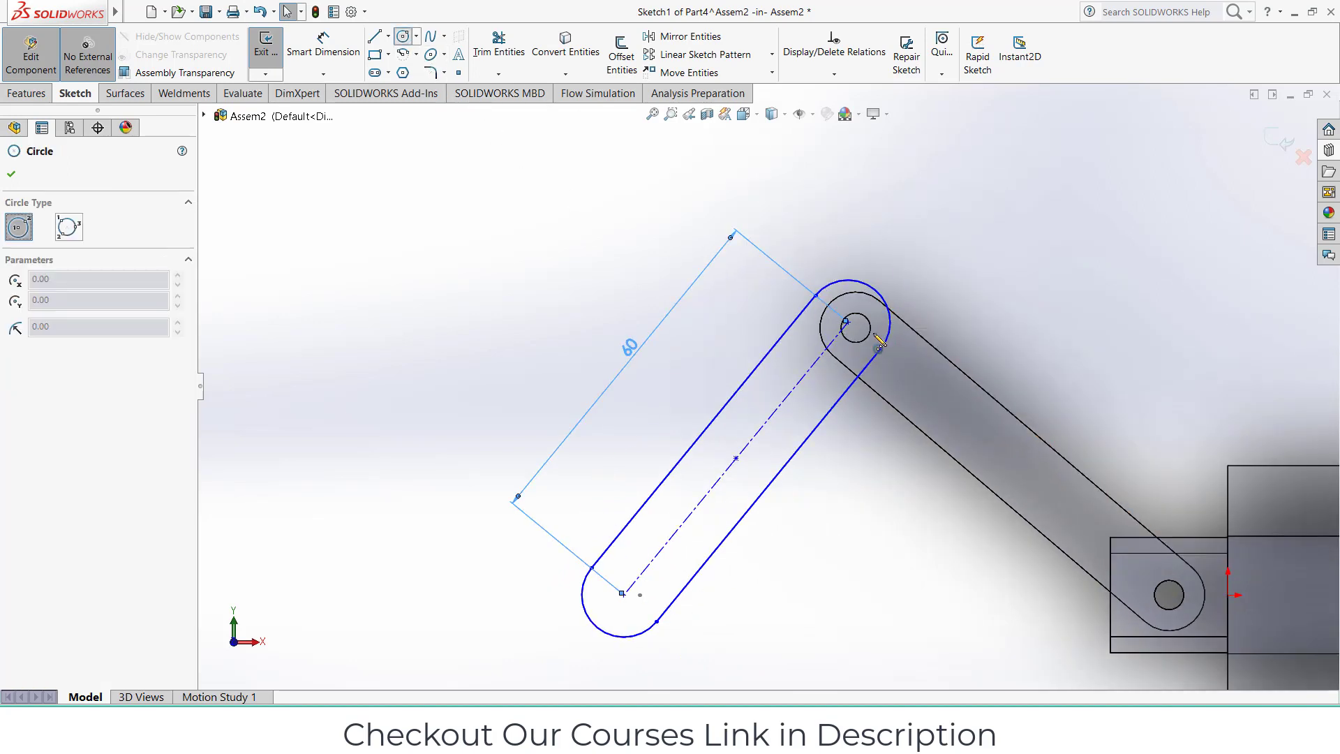
left_click(847, 325)
left_click(864, 354)
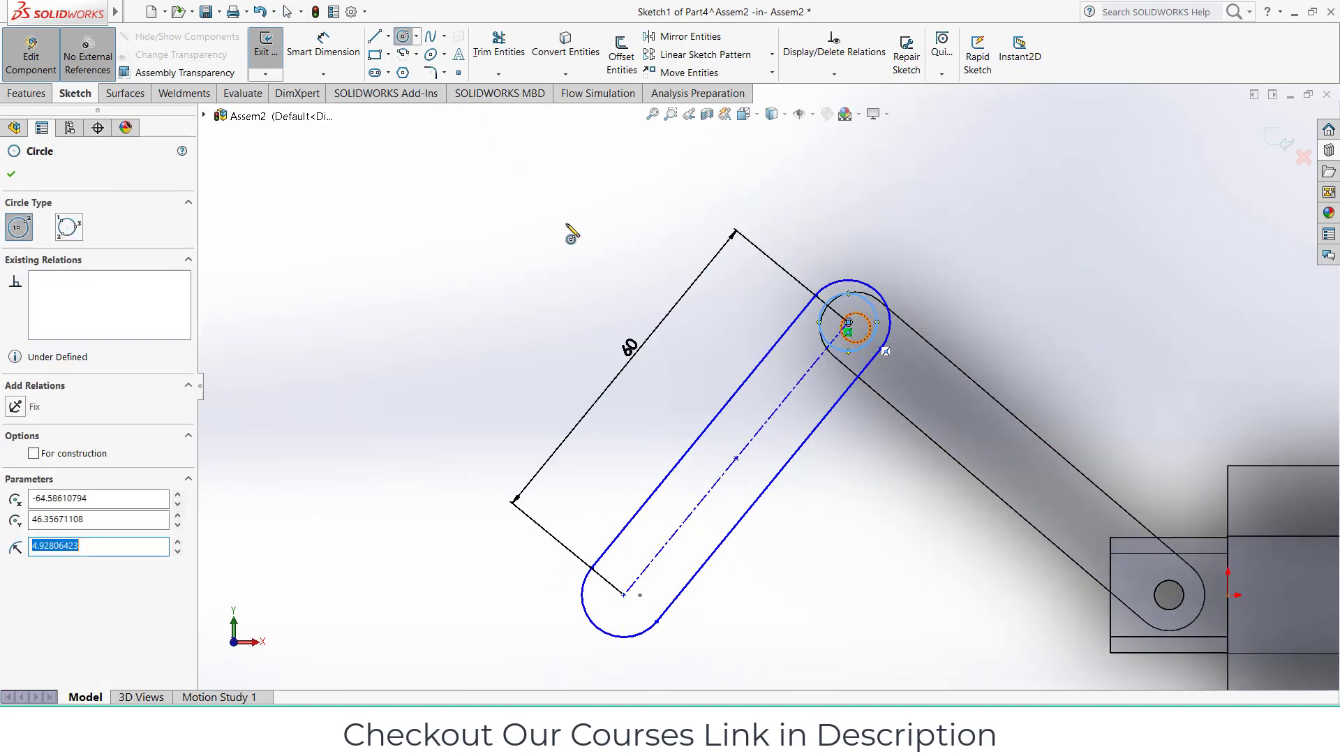
key("Escape")
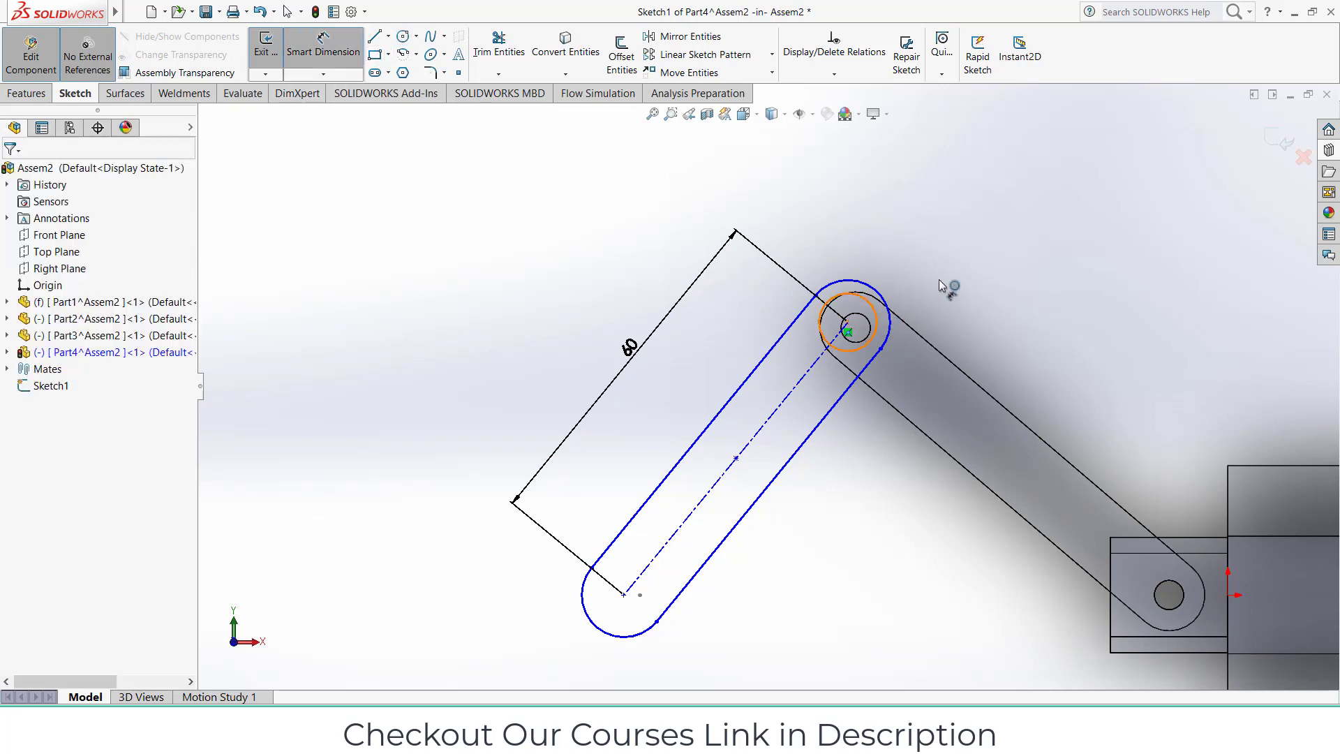
left_click(940, 279)
key("Return")
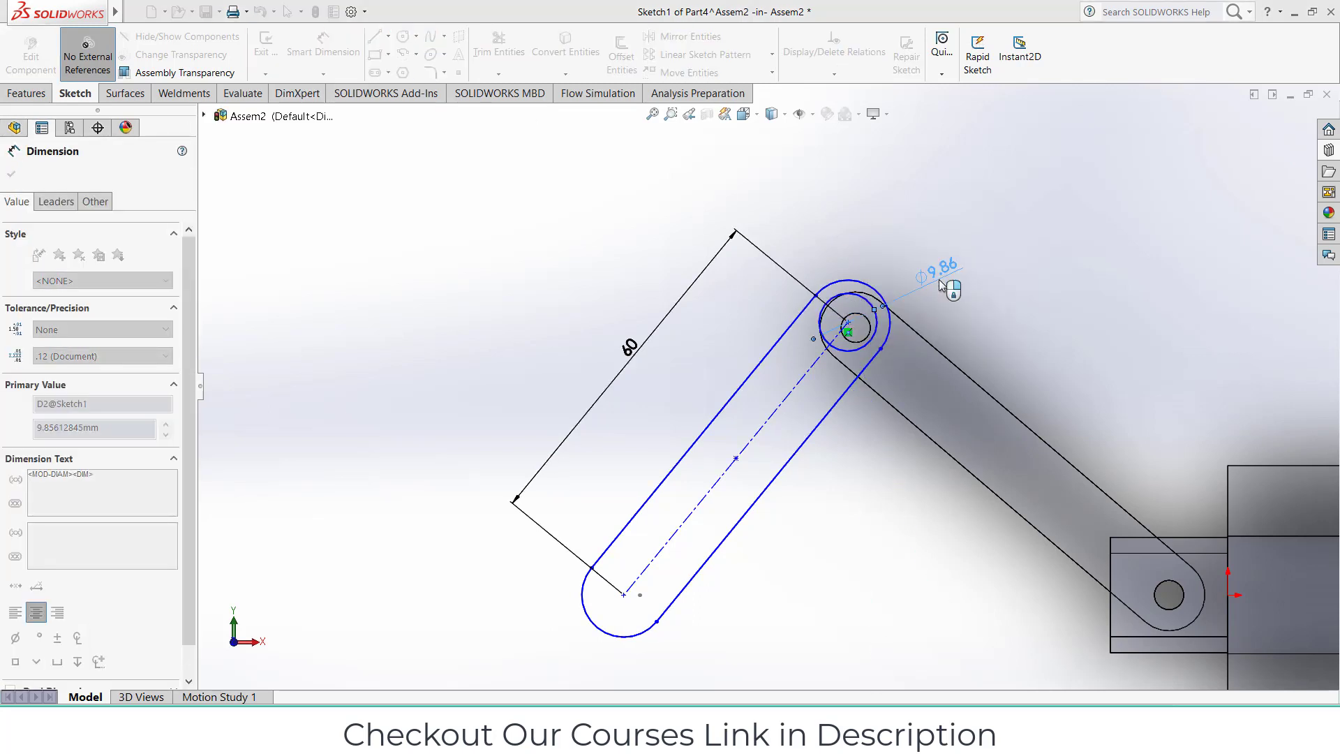
type("5")
key("Return")
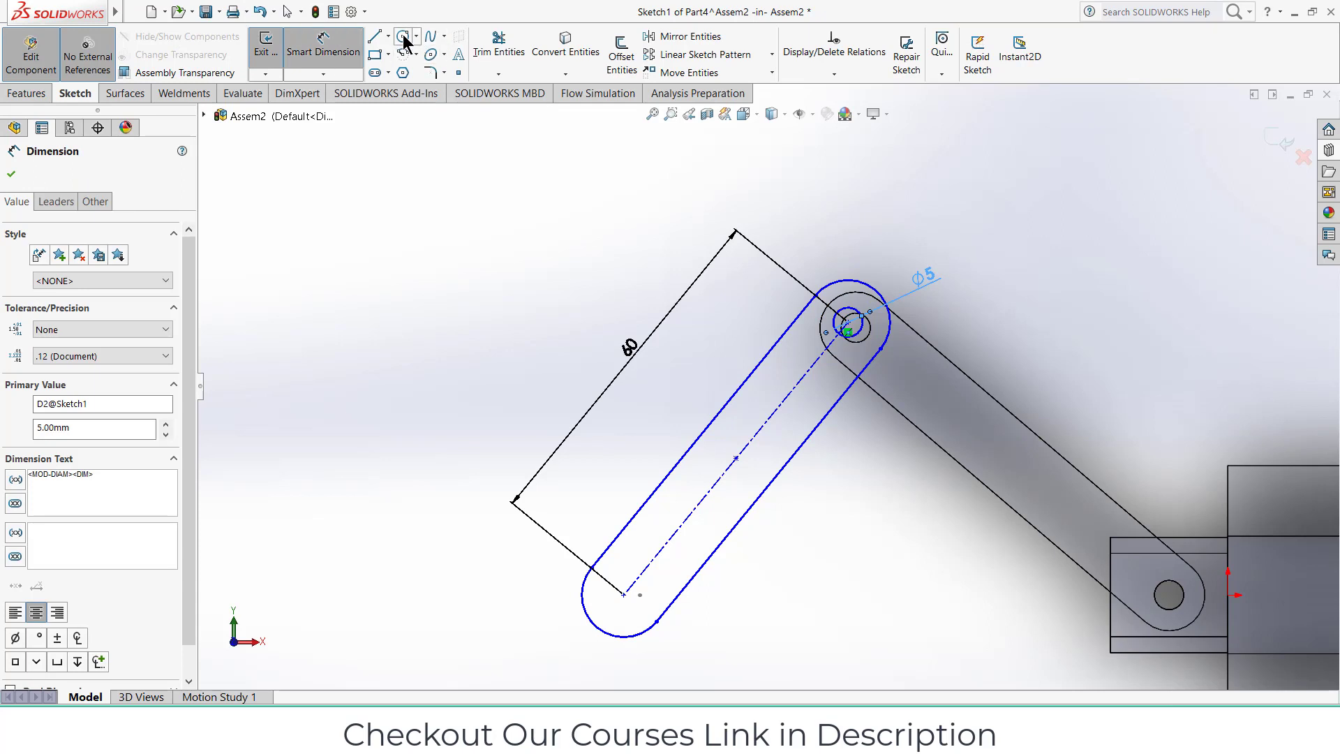
- Sketch a circle centered on the slot's other end and dimension its diameter at 5 mm
left_click(403, 38)
left_click(624, 595)
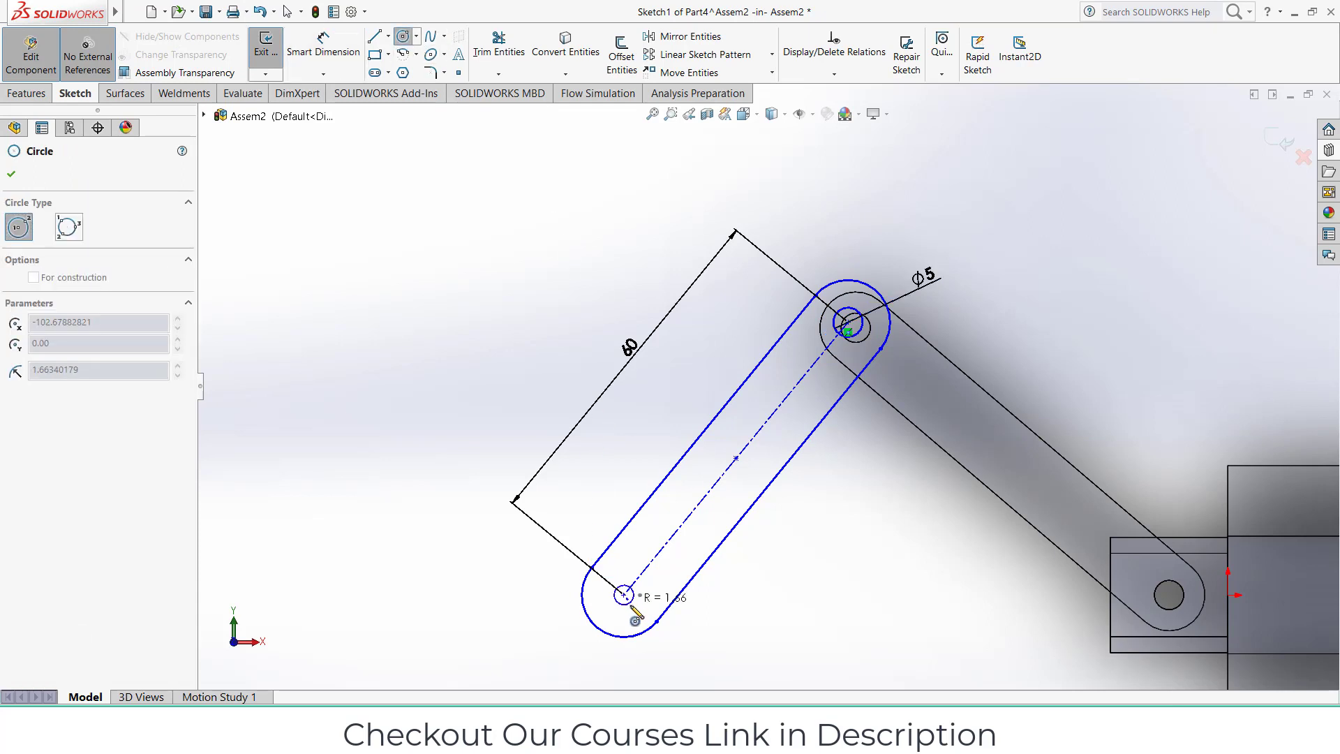
left_click(634, 609)
left_click(357, 51)
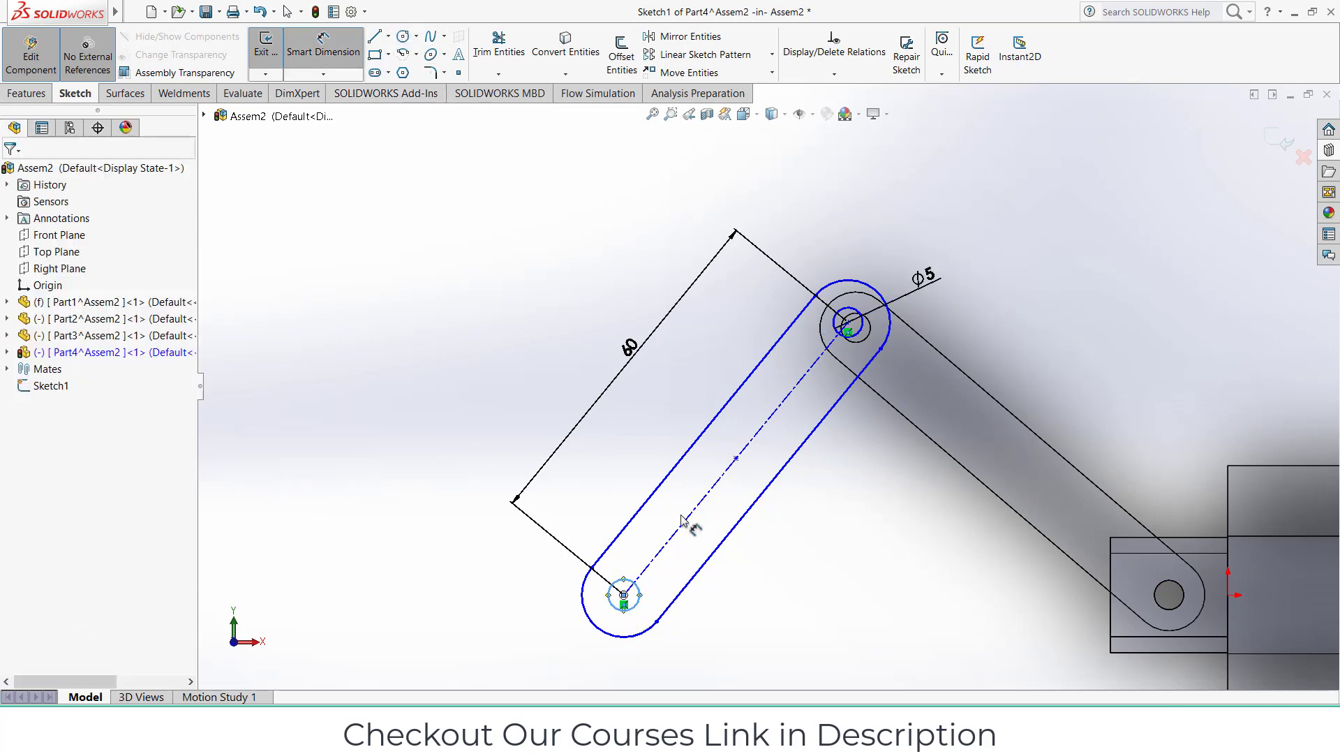
left_click(653, 588)
left_click(749, 590)
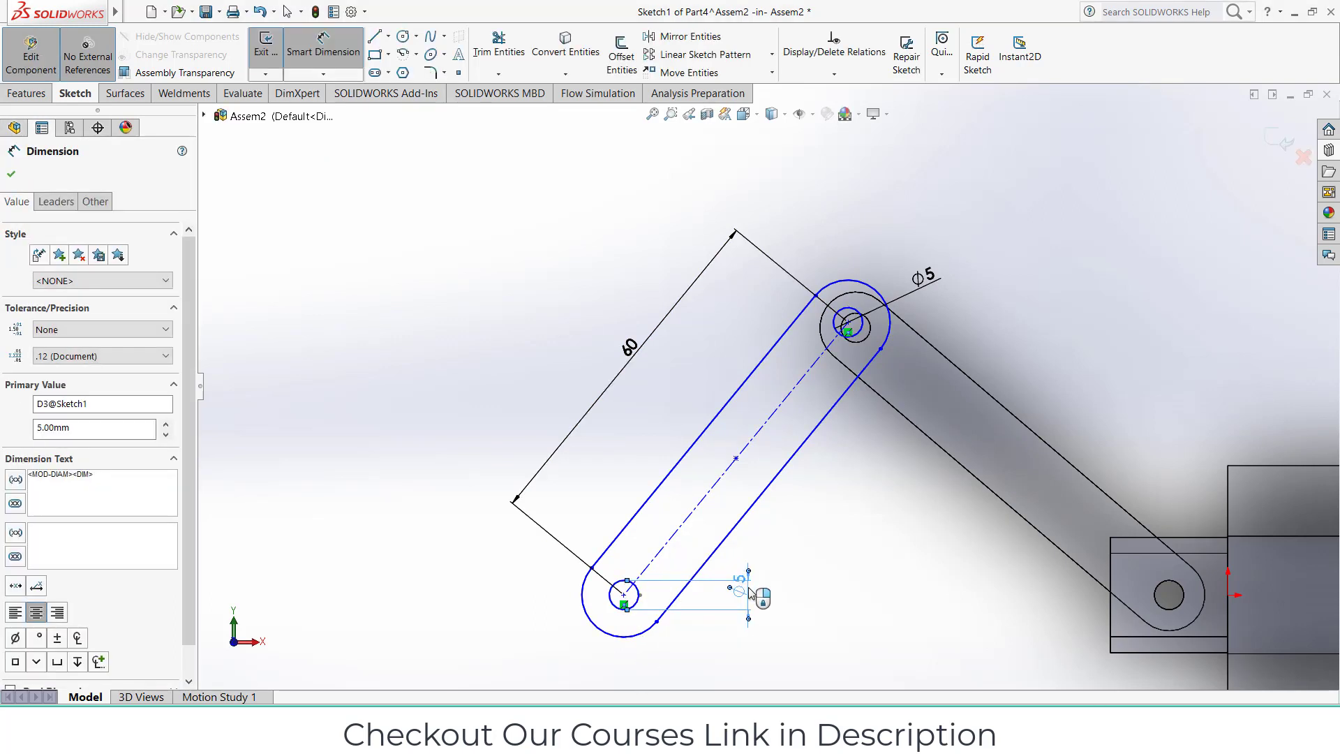
- Extrude the slot profile with its two holes 4 mm blind and finish editing the part
left_click(38, 95)
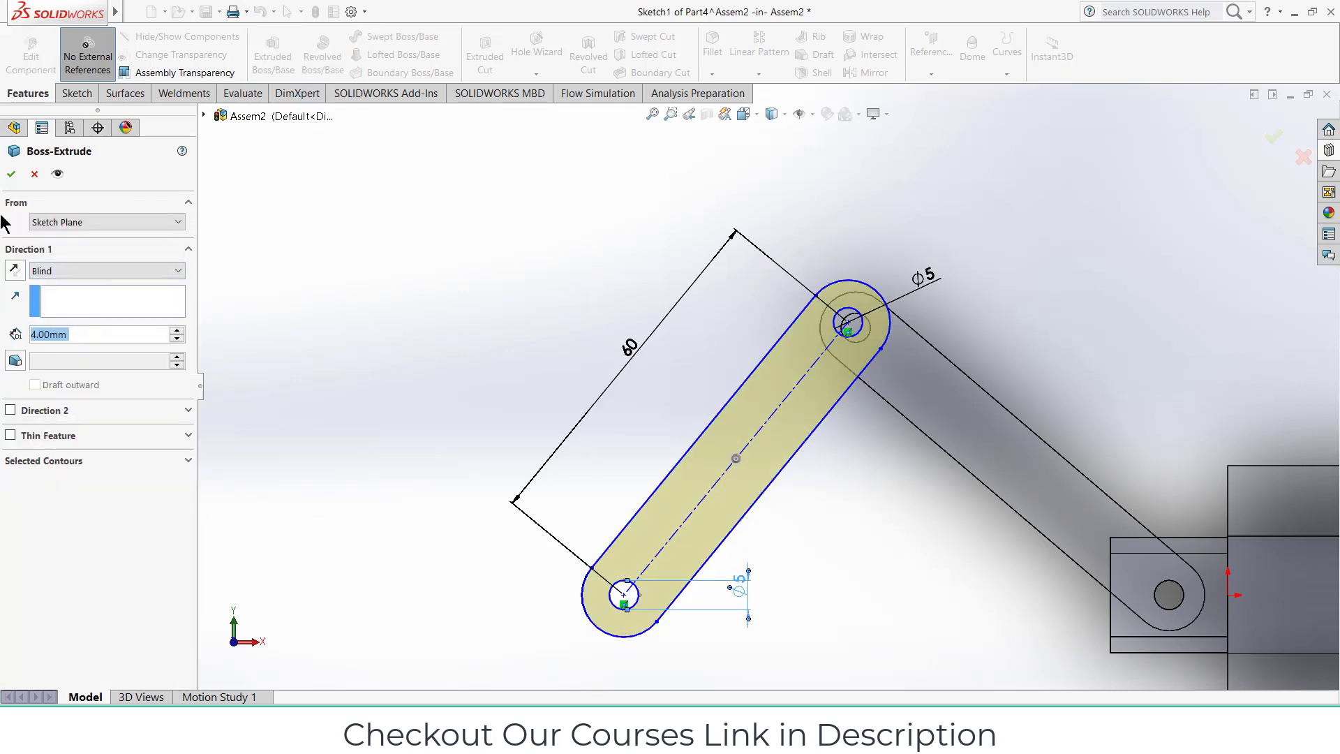
left_click(11, 173)
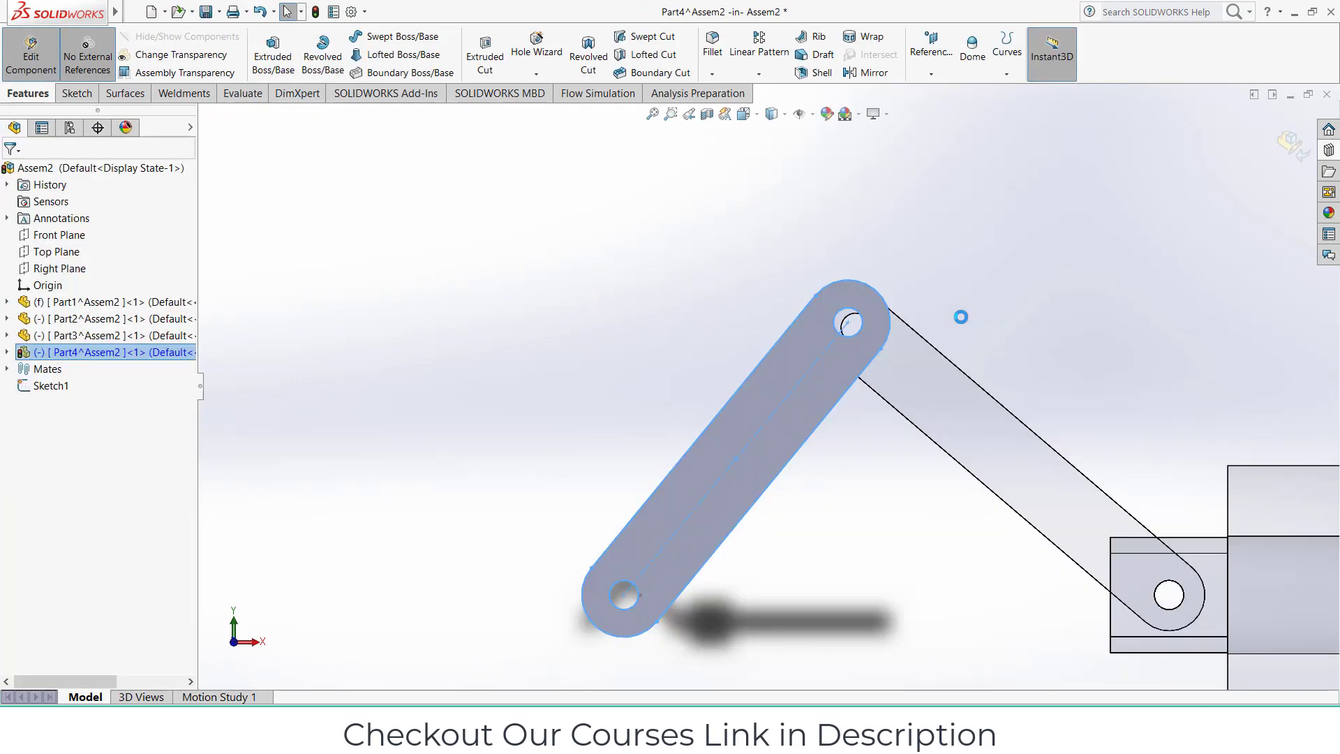
left_click(1288, 144)
- Mate the new arm's lower hole concentric with the reference centerline
left_click(165, 46)
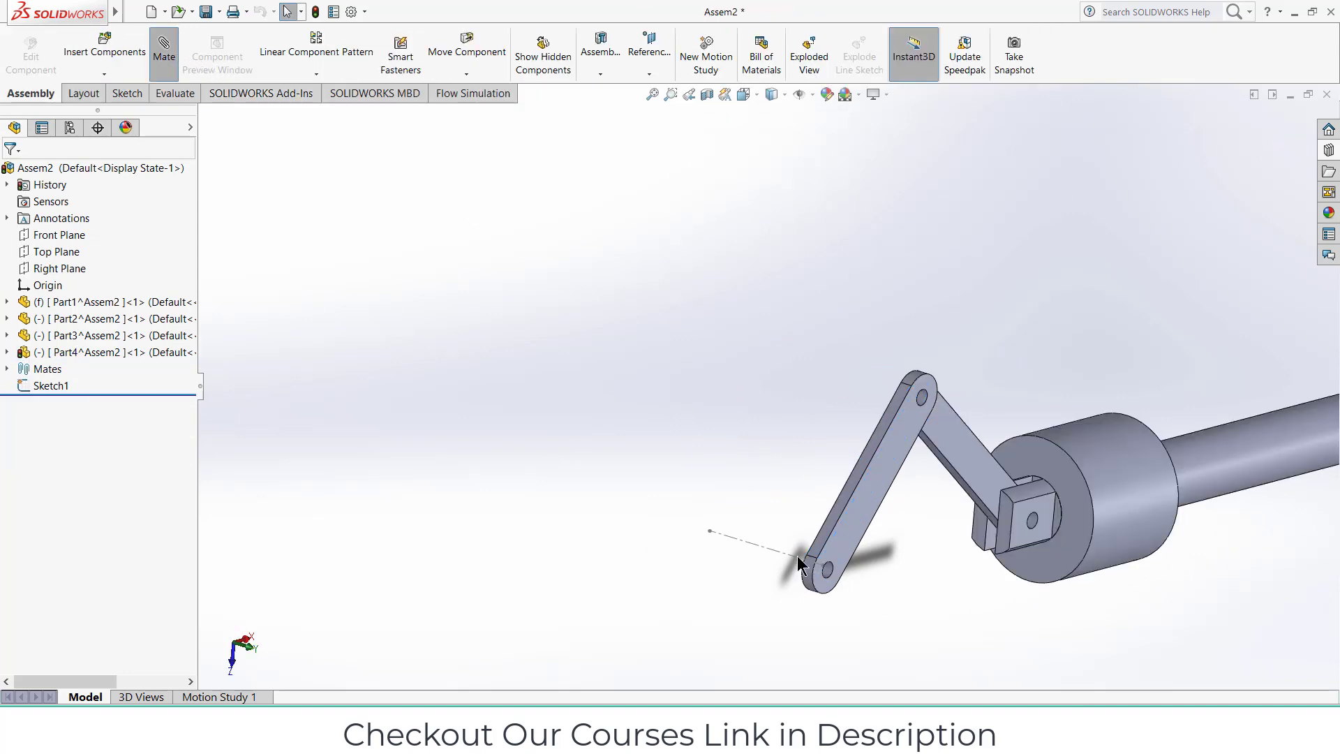
scroll(839, 570, "down", 5)
left_click(763, 465)
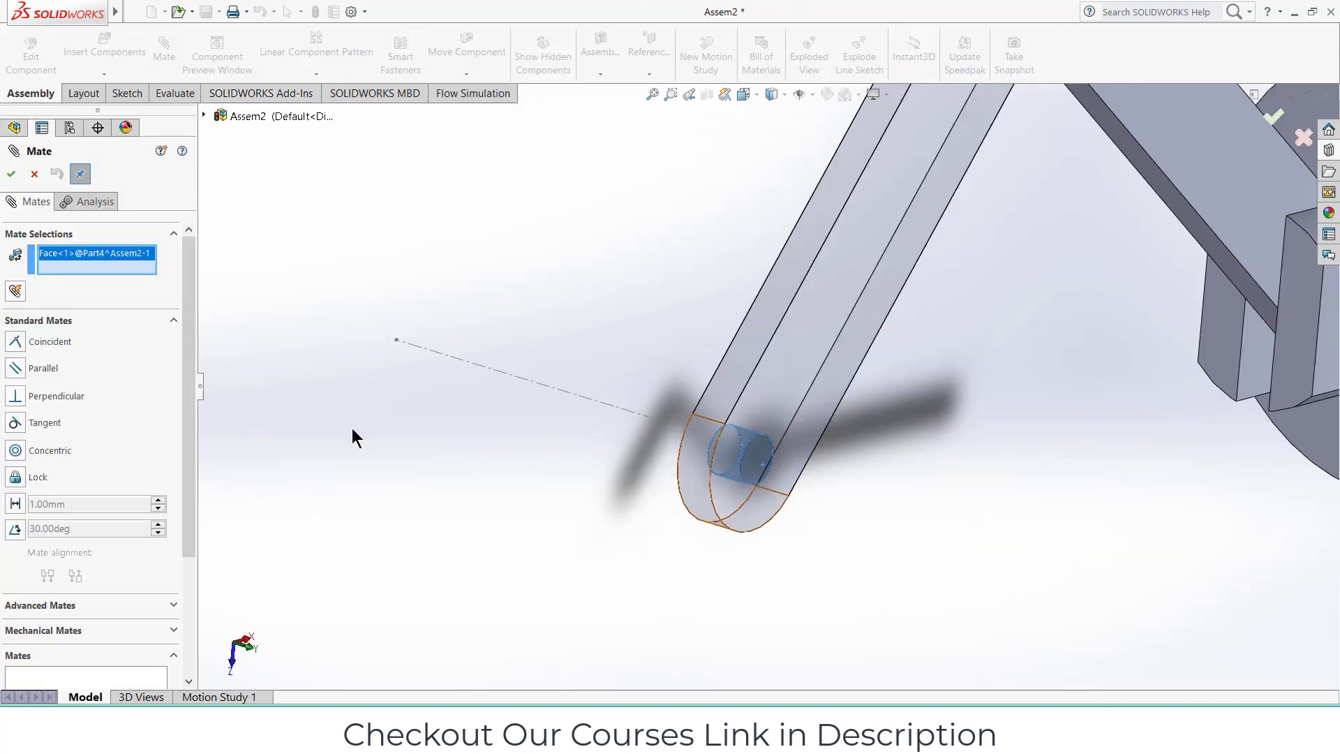
left_click(622, 410)
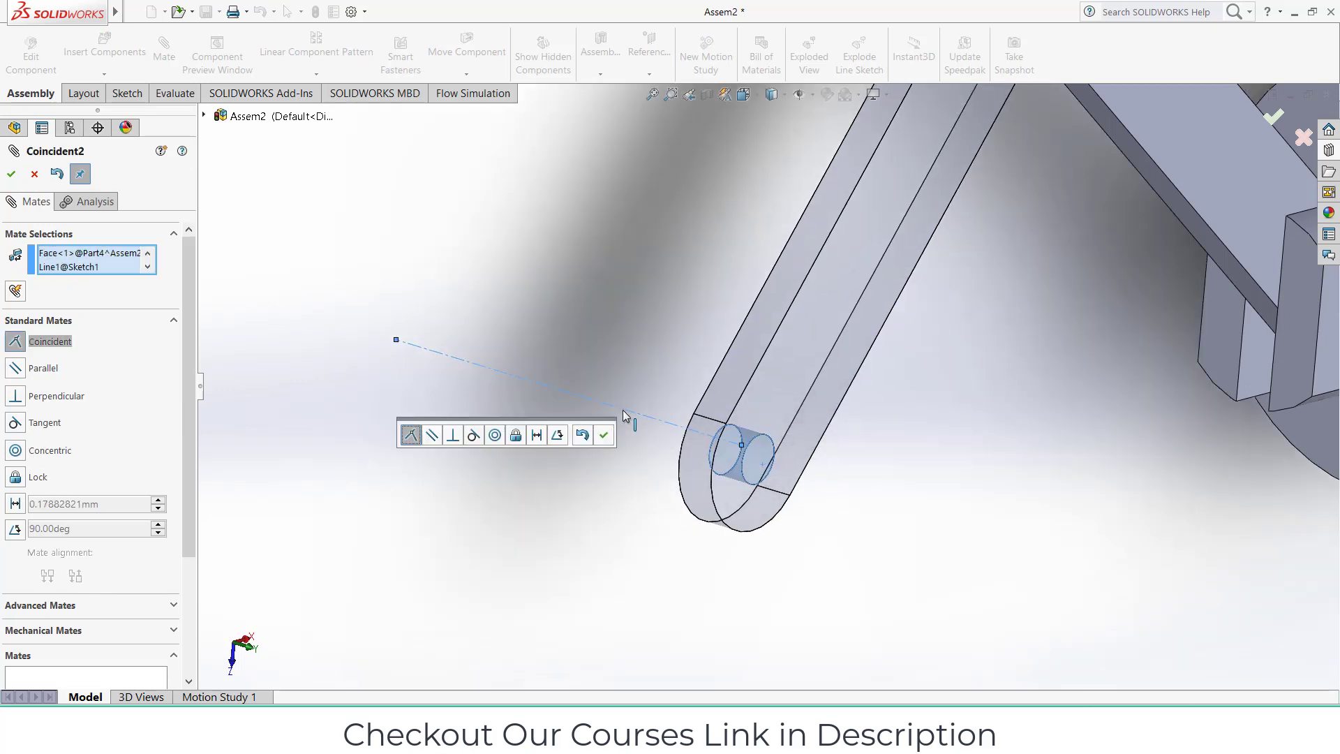
left_click(494, 435)
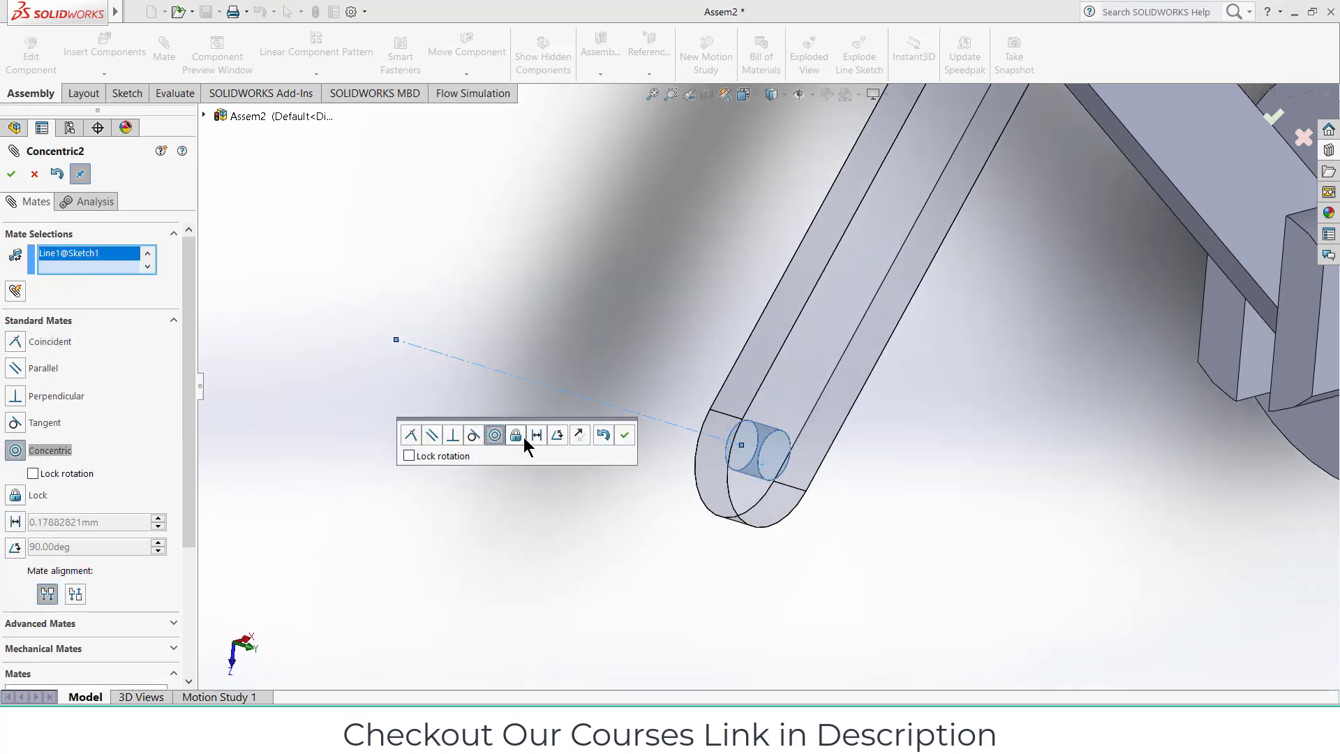
left_click(623, 435)
- Mate the new arm's upper hole concentric with the link's free-end hole and finish mating
scroll(698, 391, "up", 3)
scroll(898, 255, "down", 6)
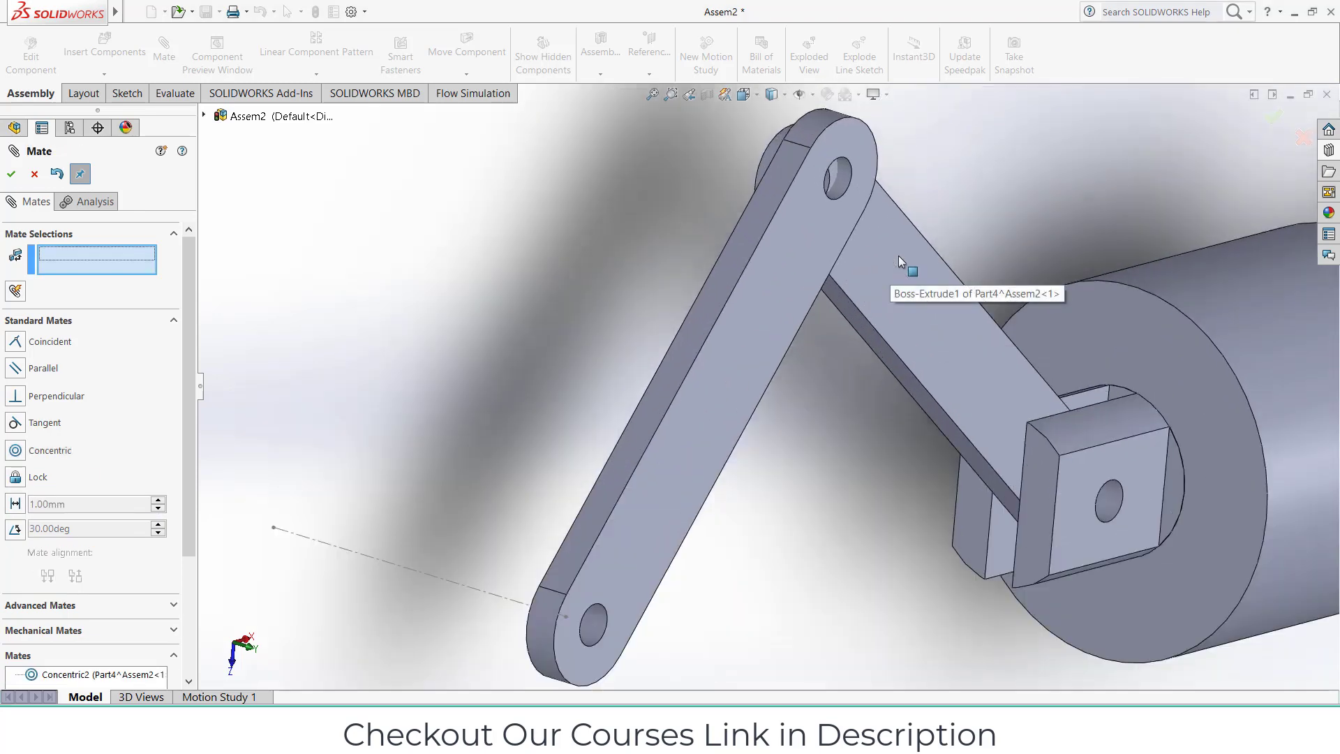
left_click(830, 215)
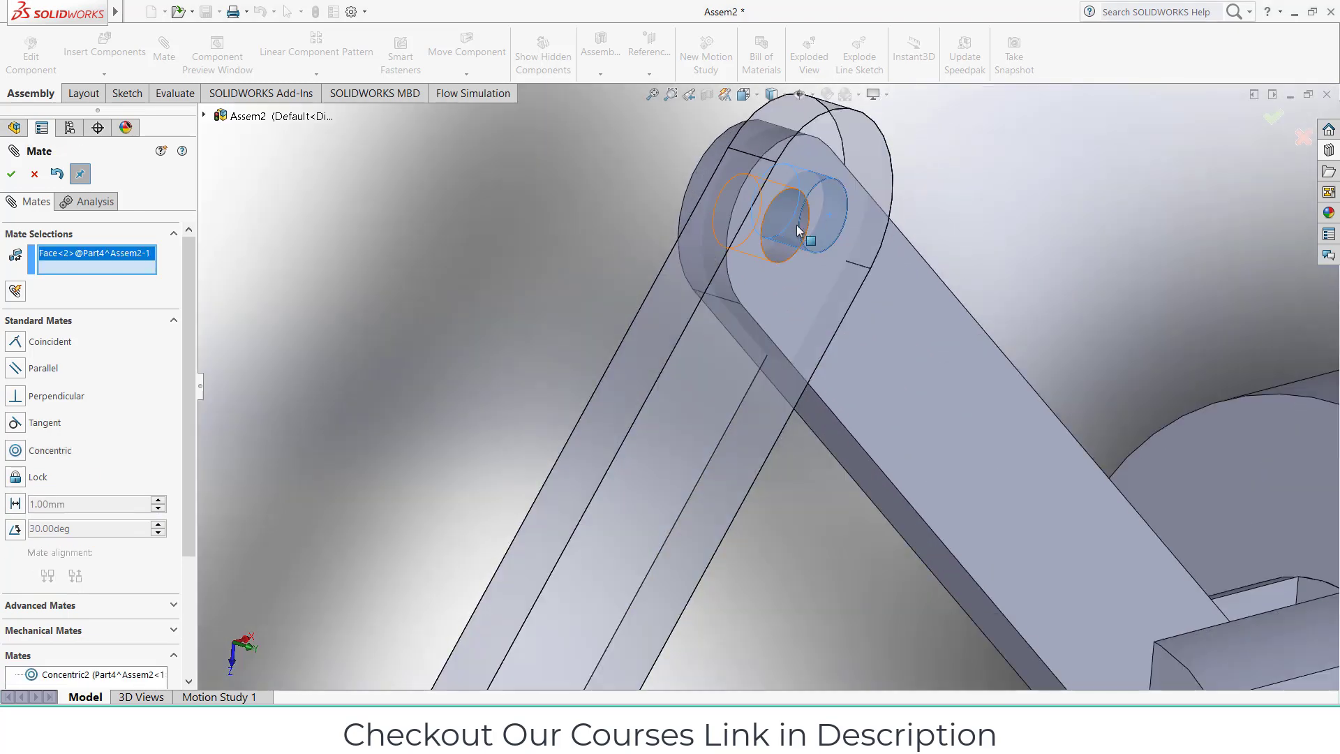
left_click(802, 219)
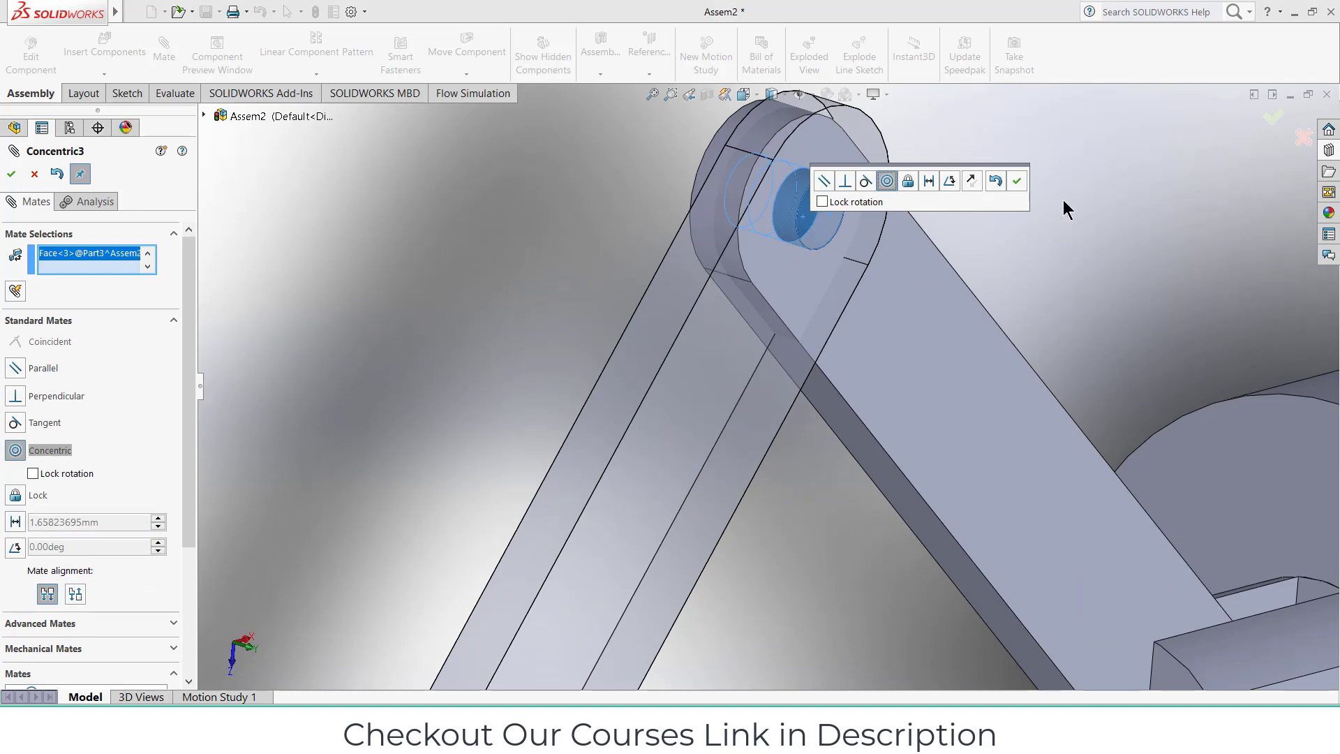
left_click(1019, 179)
scroll(1065, 286, "up", 5)
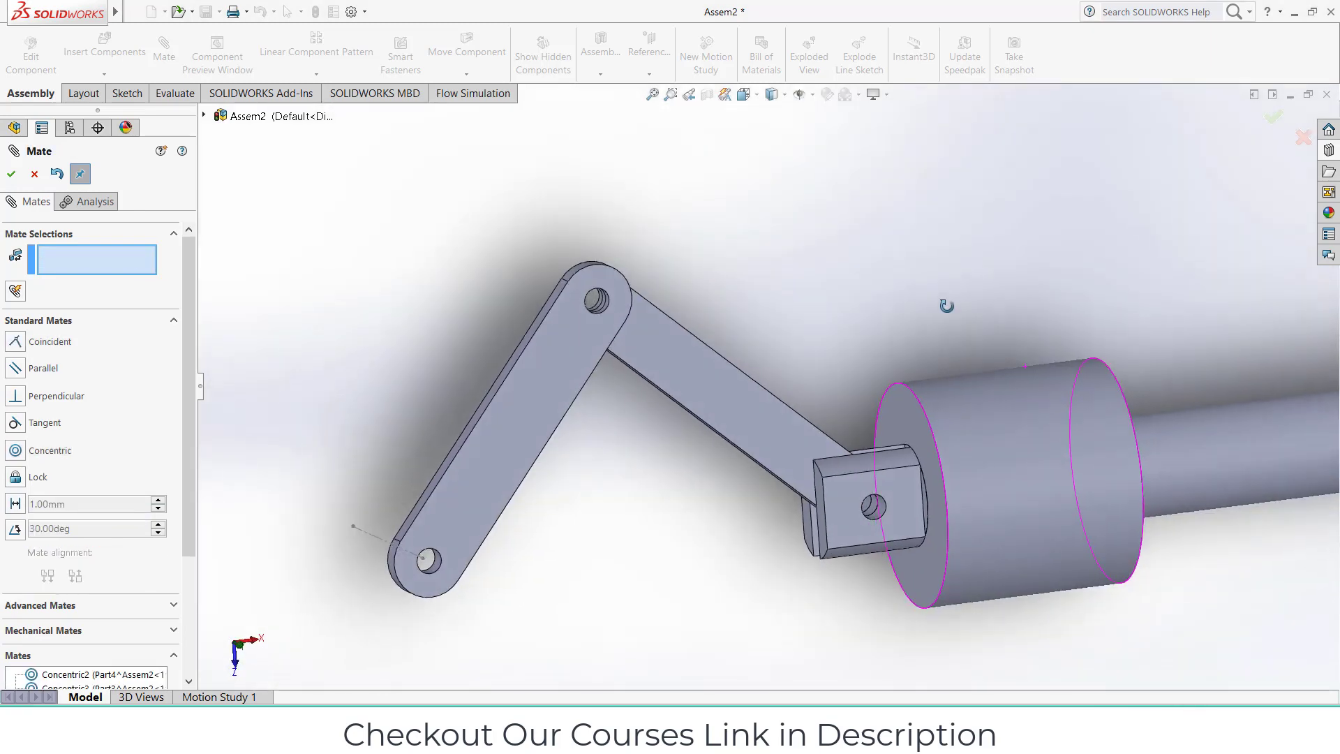
middle_click_drag(945, 303, 935, 287)
scroll(935, 289, "up", 4)
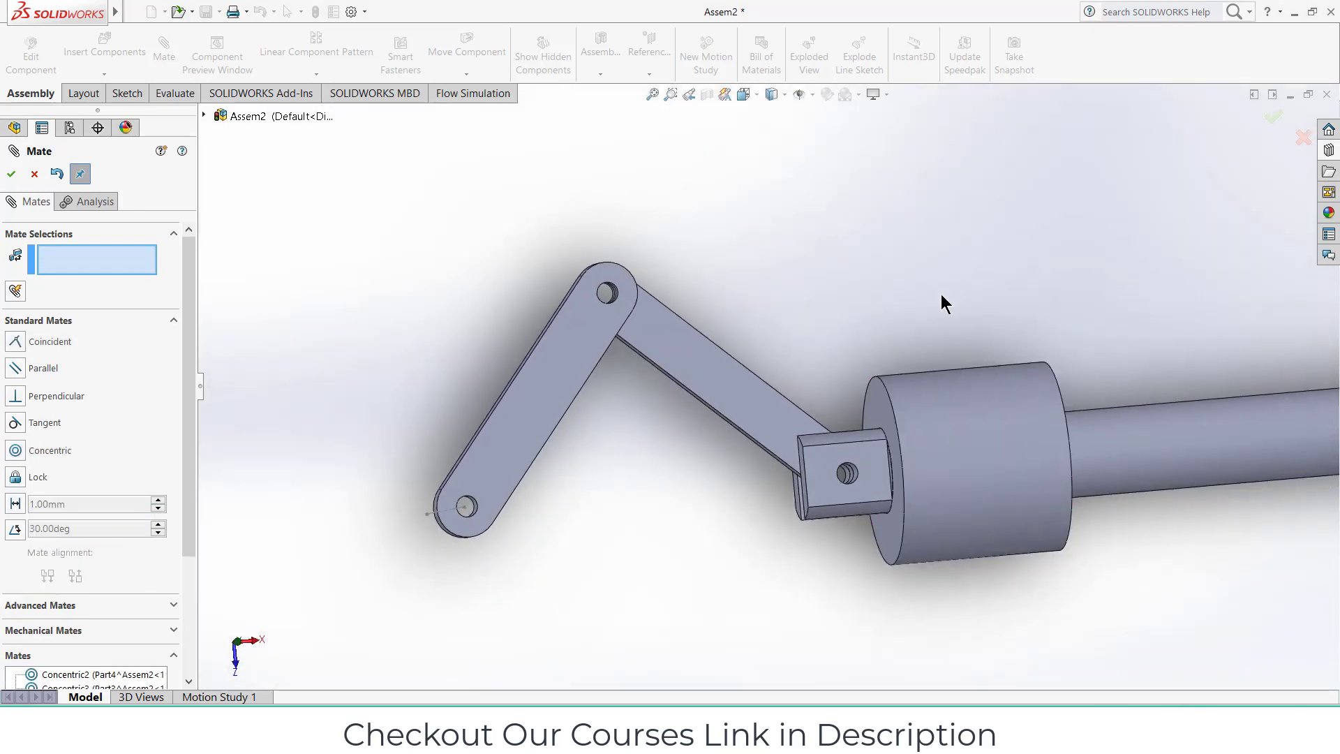
left_click(11, 176)
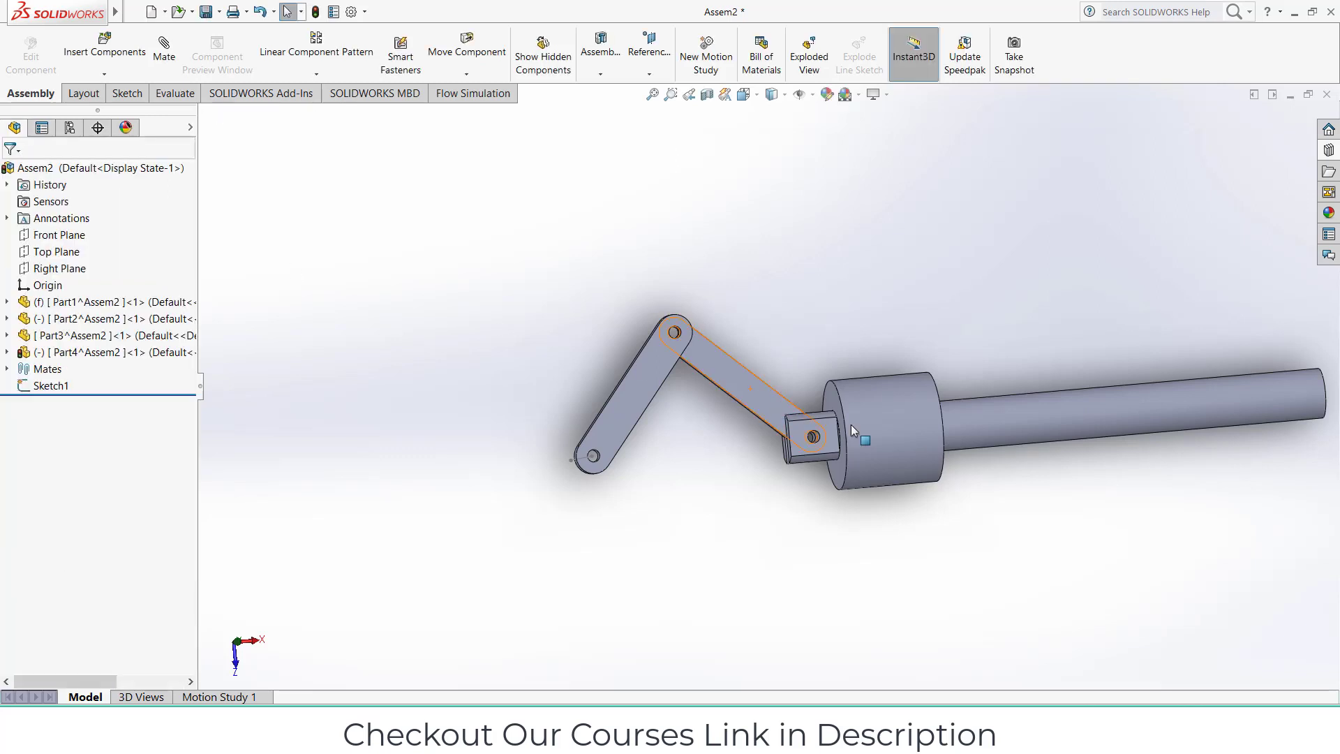
- Edit the collar part and sketch a rectangle about 40 by 30 mm on its Front Plane, spanning the collar's length and rising above it
left_click_drag(882, 446, 887, 471)
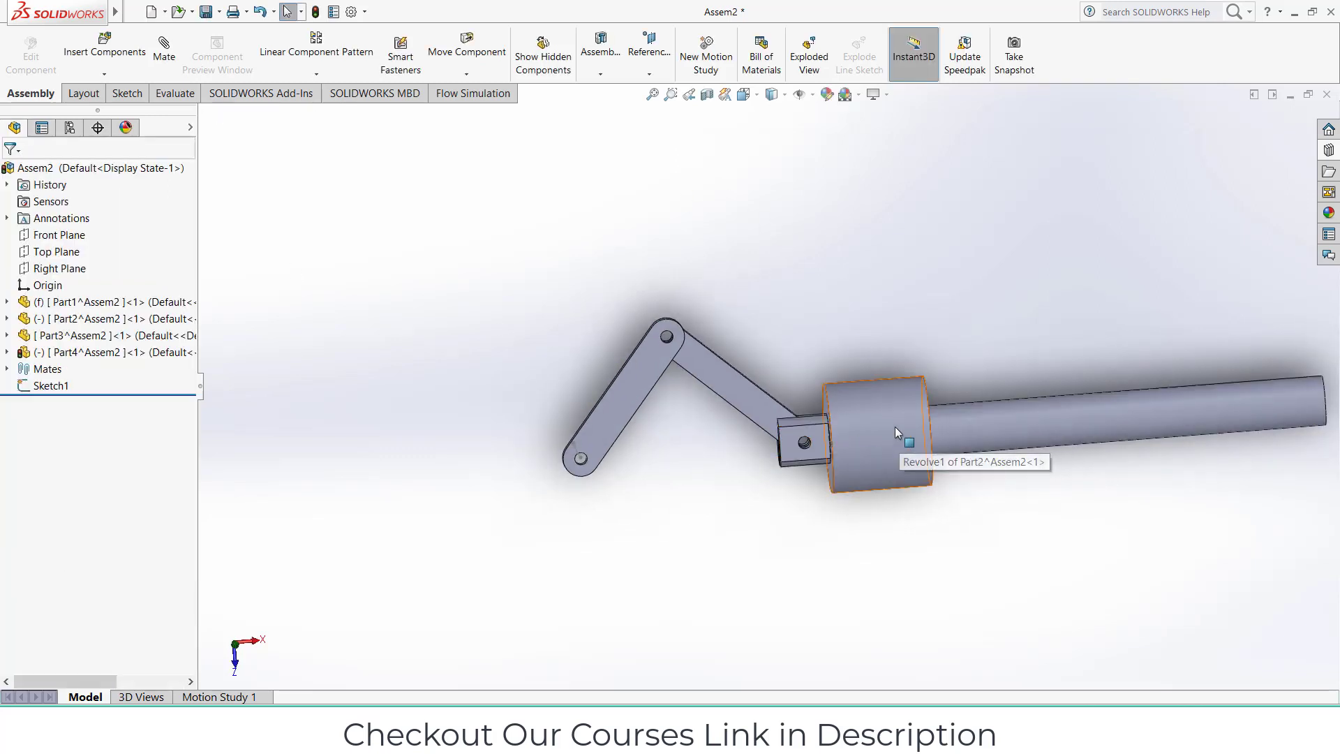
left_click(866, 433)
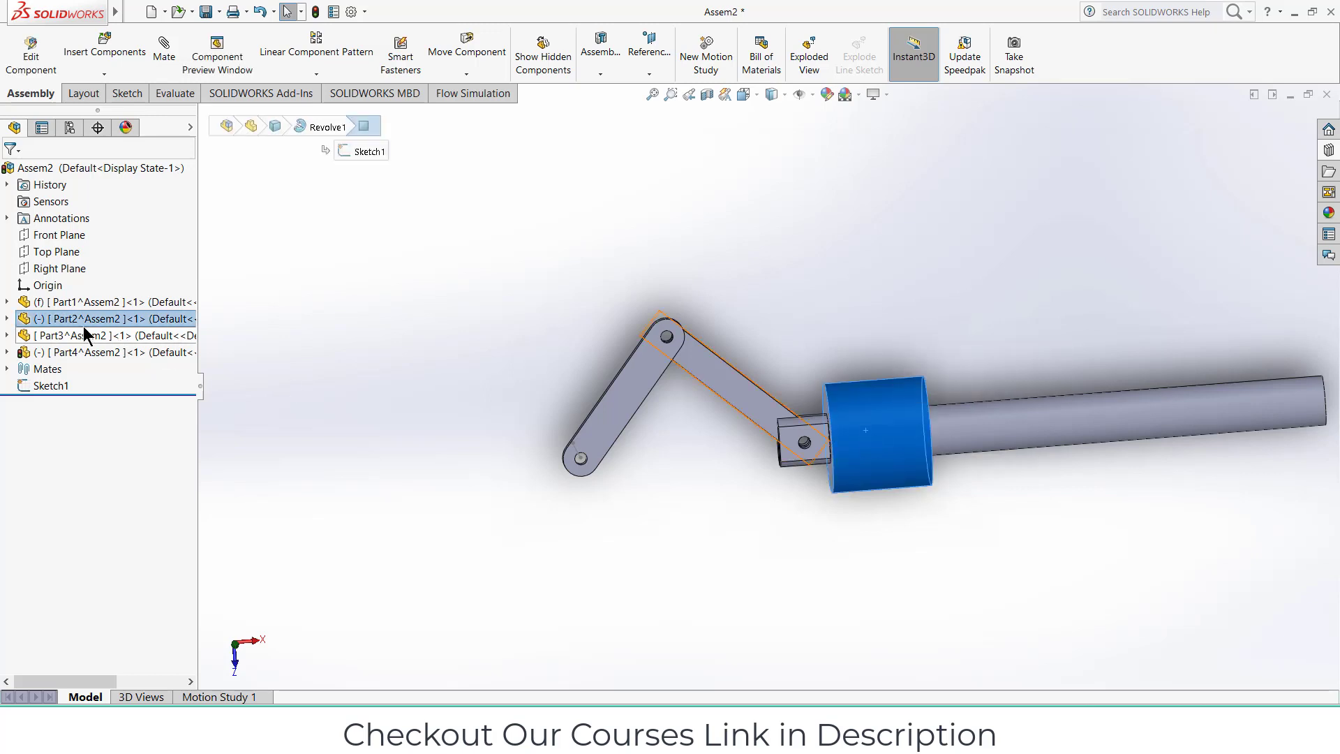
left_click(28, 55)
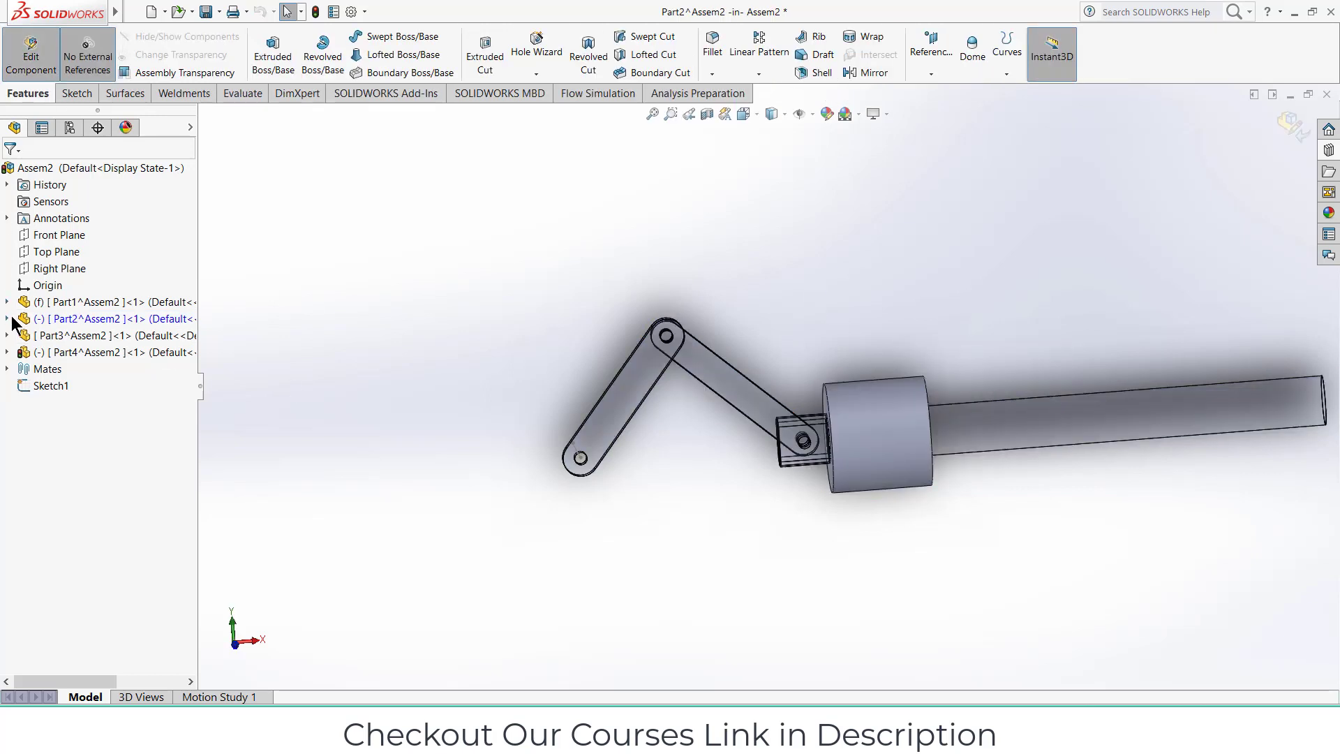
left_click(8, 318)
left_click(70, 404)
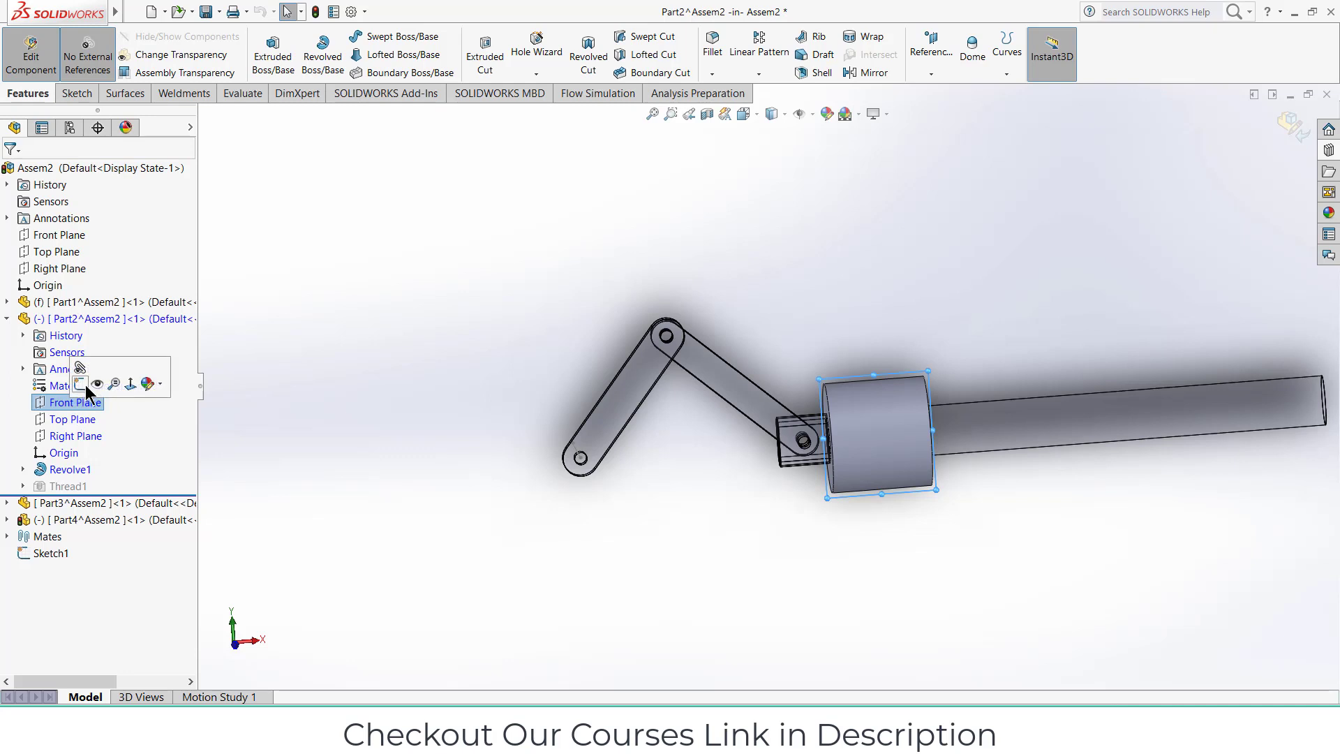
left_click(81, 385)
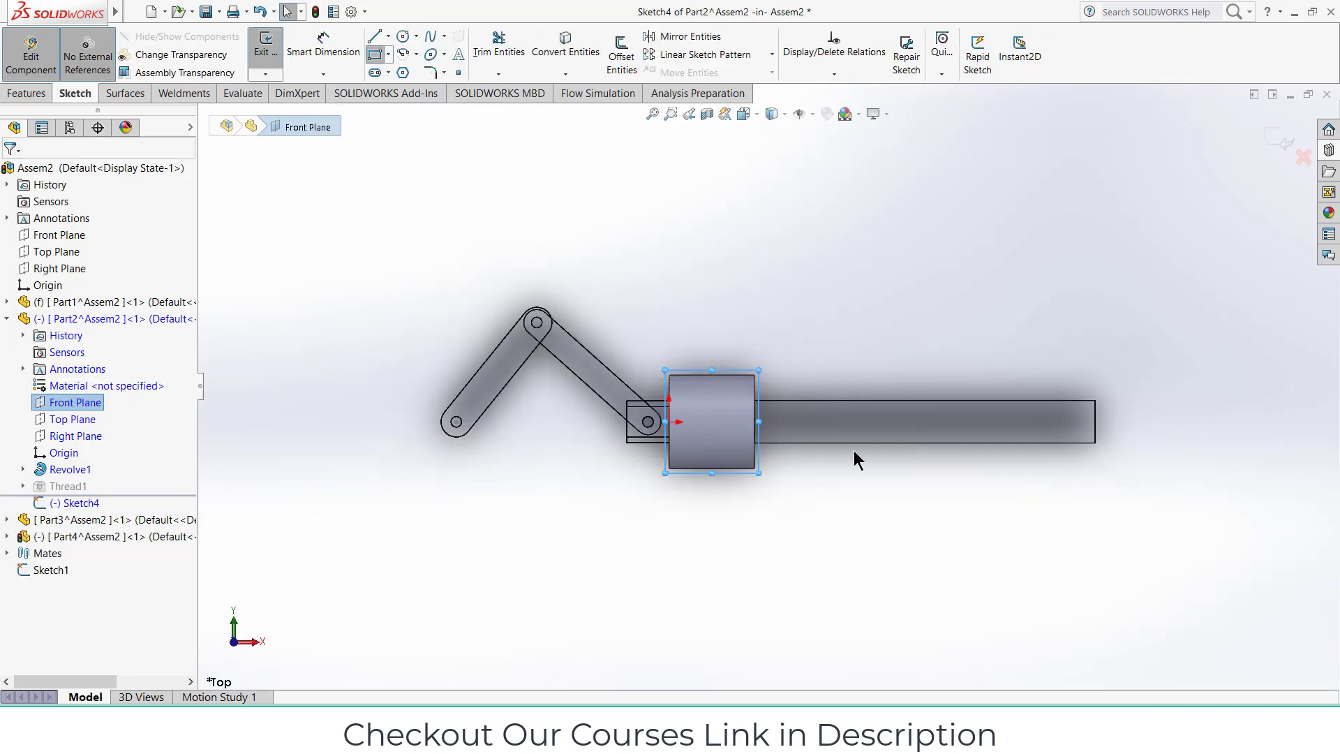
scroll(853, 450, "down", 2)
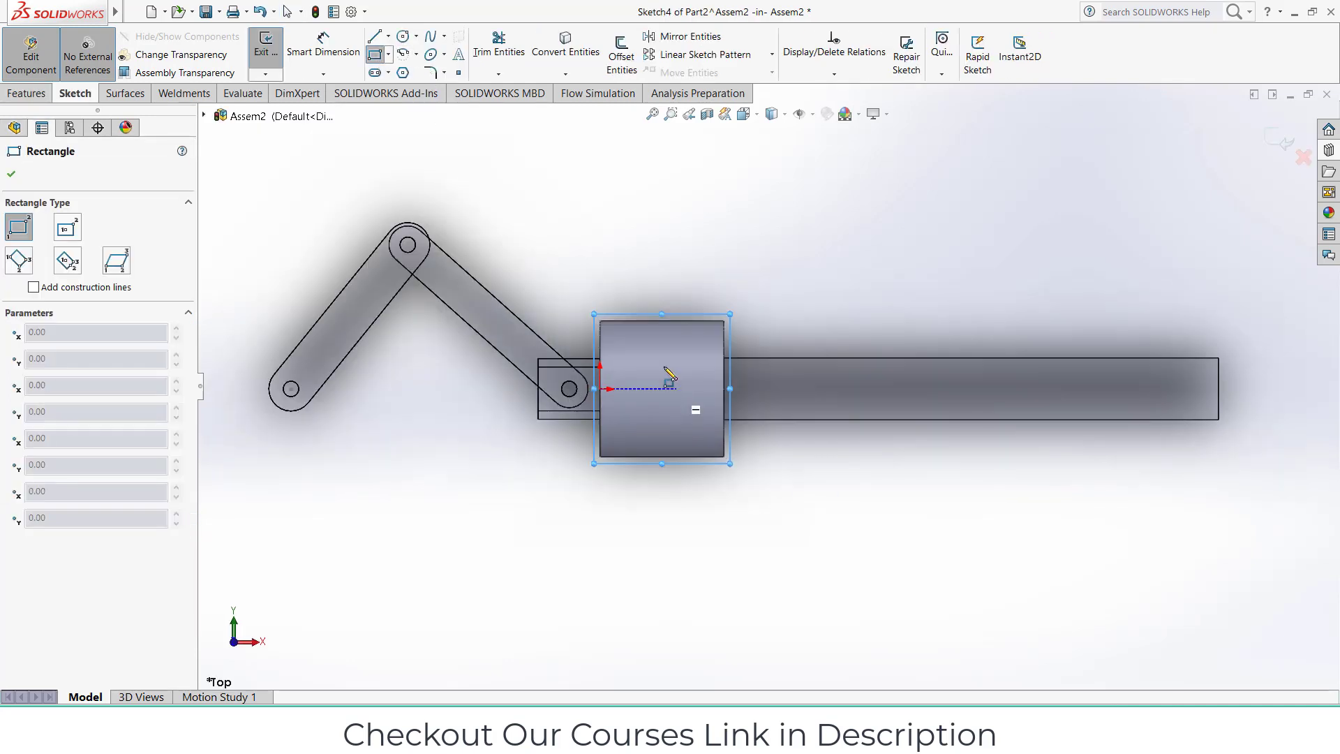
left_click(600, 336)
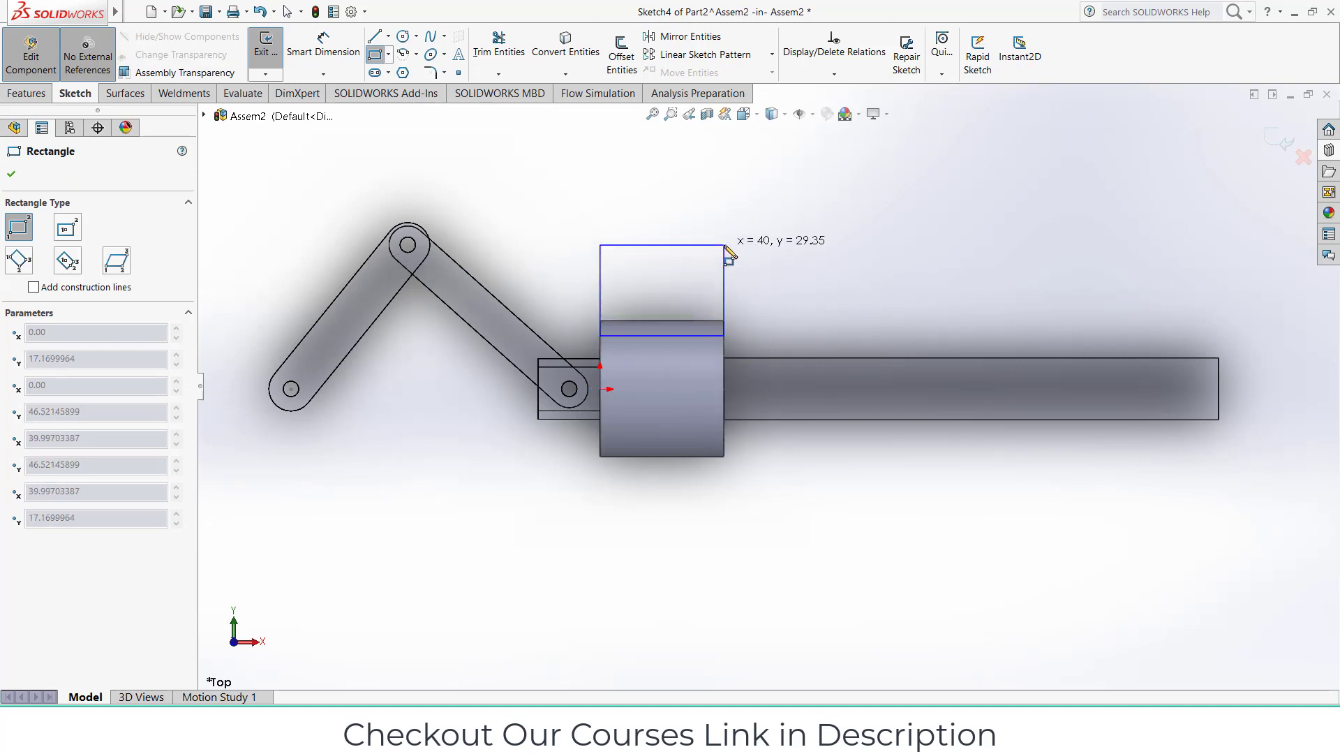
left_click(725, 245)
- Extrude the rectangle 4 mm with the Mid Plane condition, merged with the collar as a rib
left_click(26, 92)
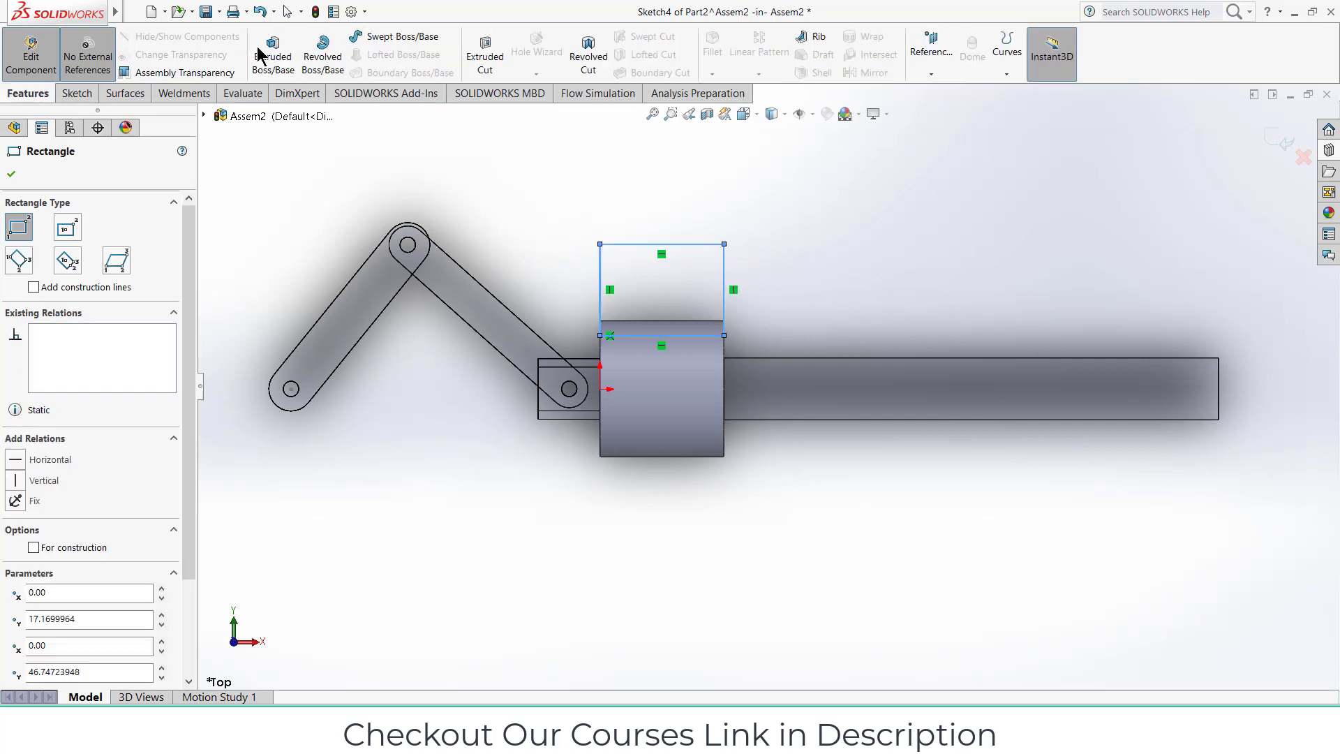
left_click(272, 52)
left_click(131, 272)
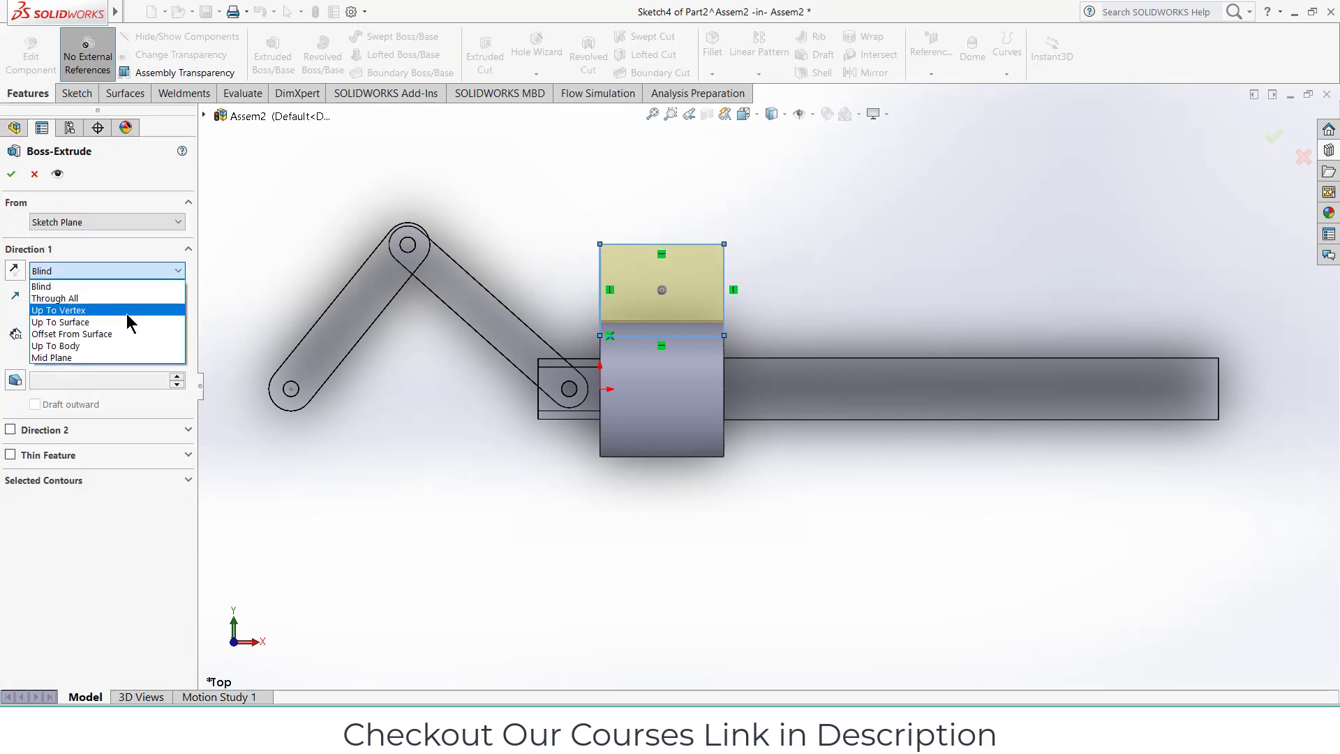
left_click(128, 359)
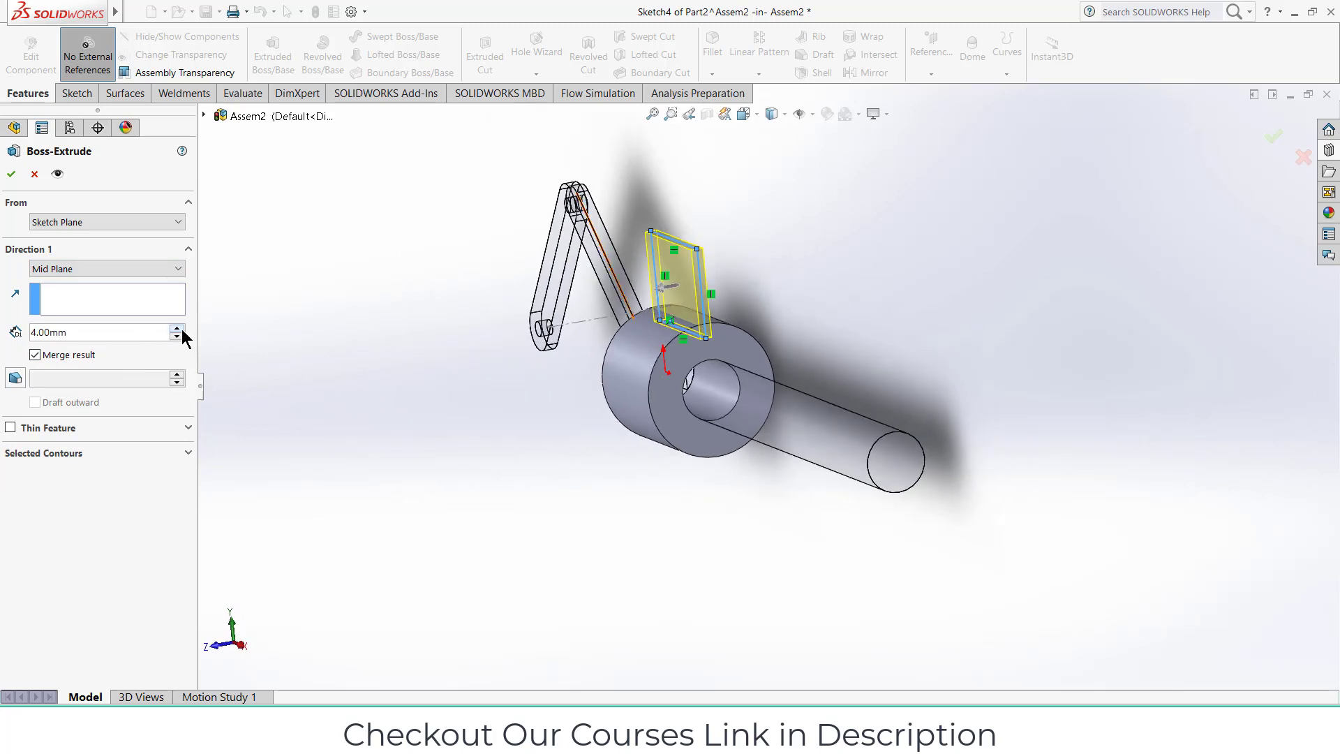
left_click(11, 173)
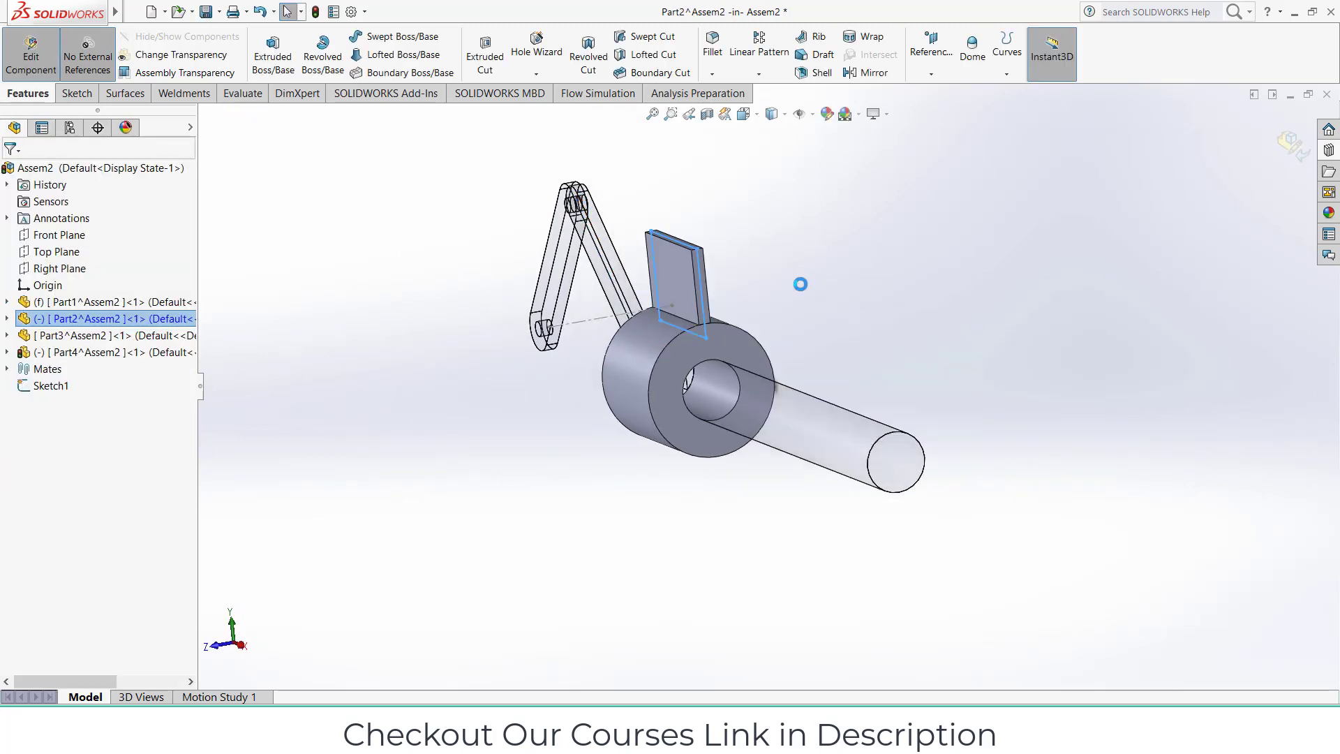
- Sketch a closed triangle on the collar's Front Plane, following the rib's top edge and link-side edge, with a diagonal closing it
left_click(7, 318)
left_click(64, 405)
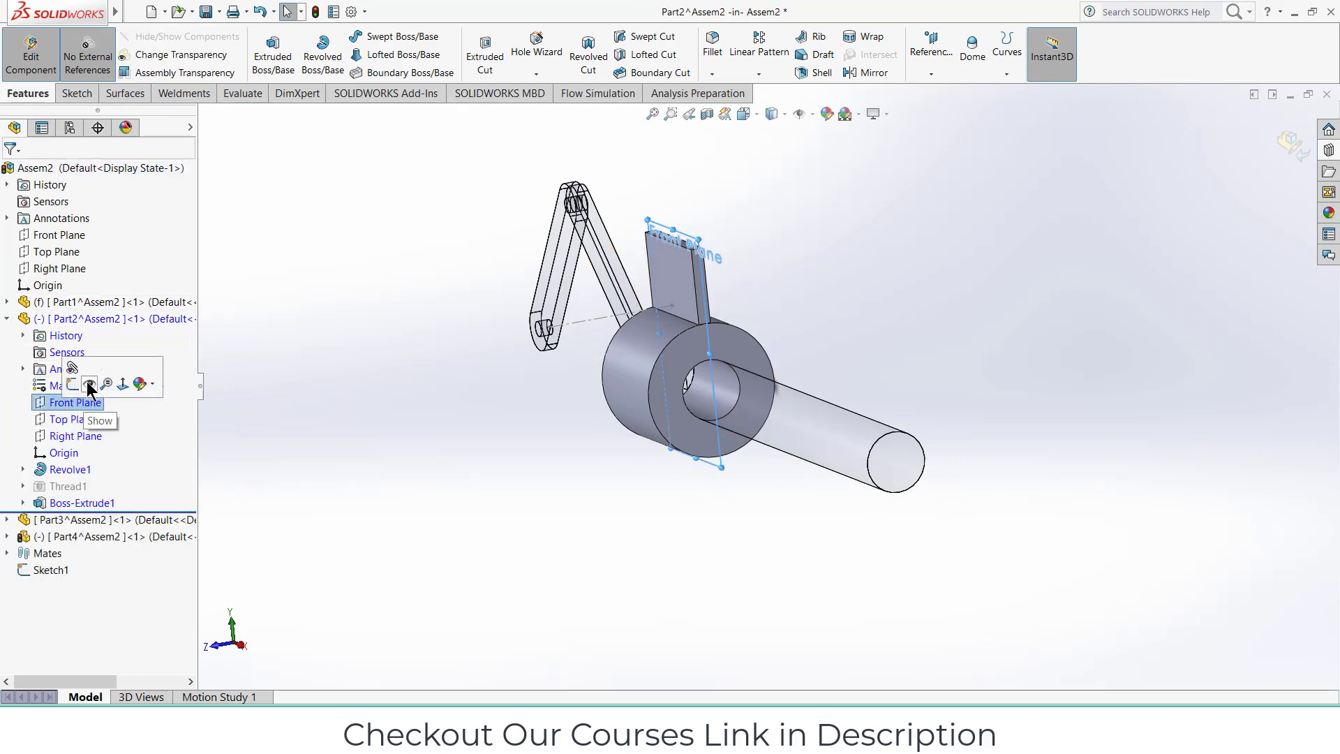
left_click(77, 387)
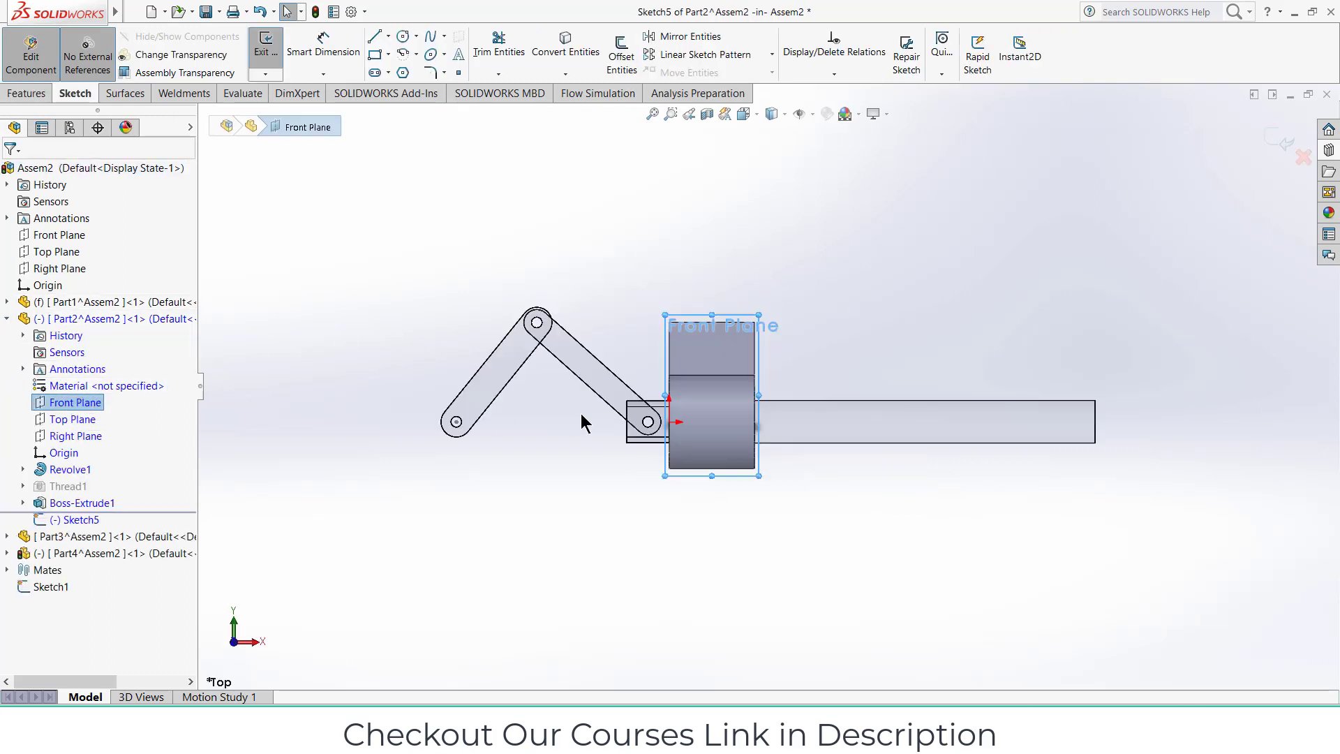
scroll(776, 329, "down", 4)
scroll(647, 343, "down", 2)
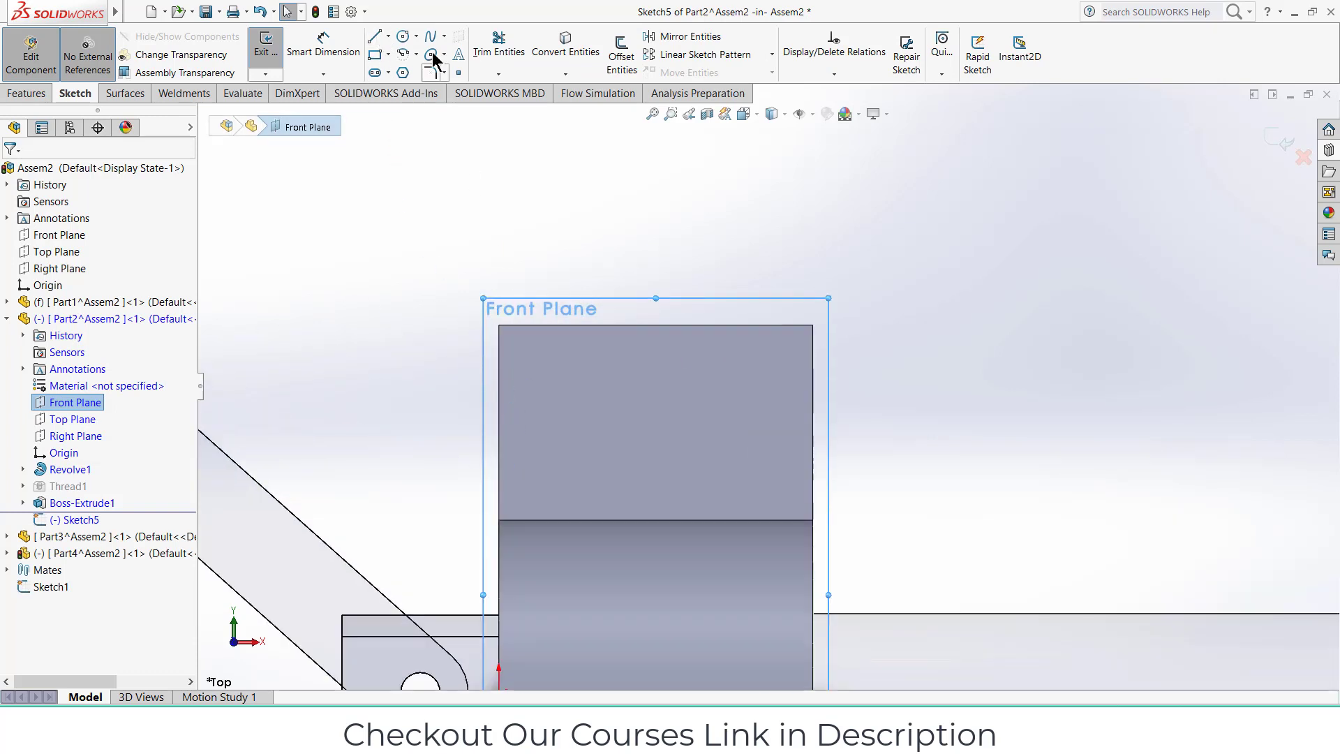
left_click(373, 40)
left_click(499, 325)
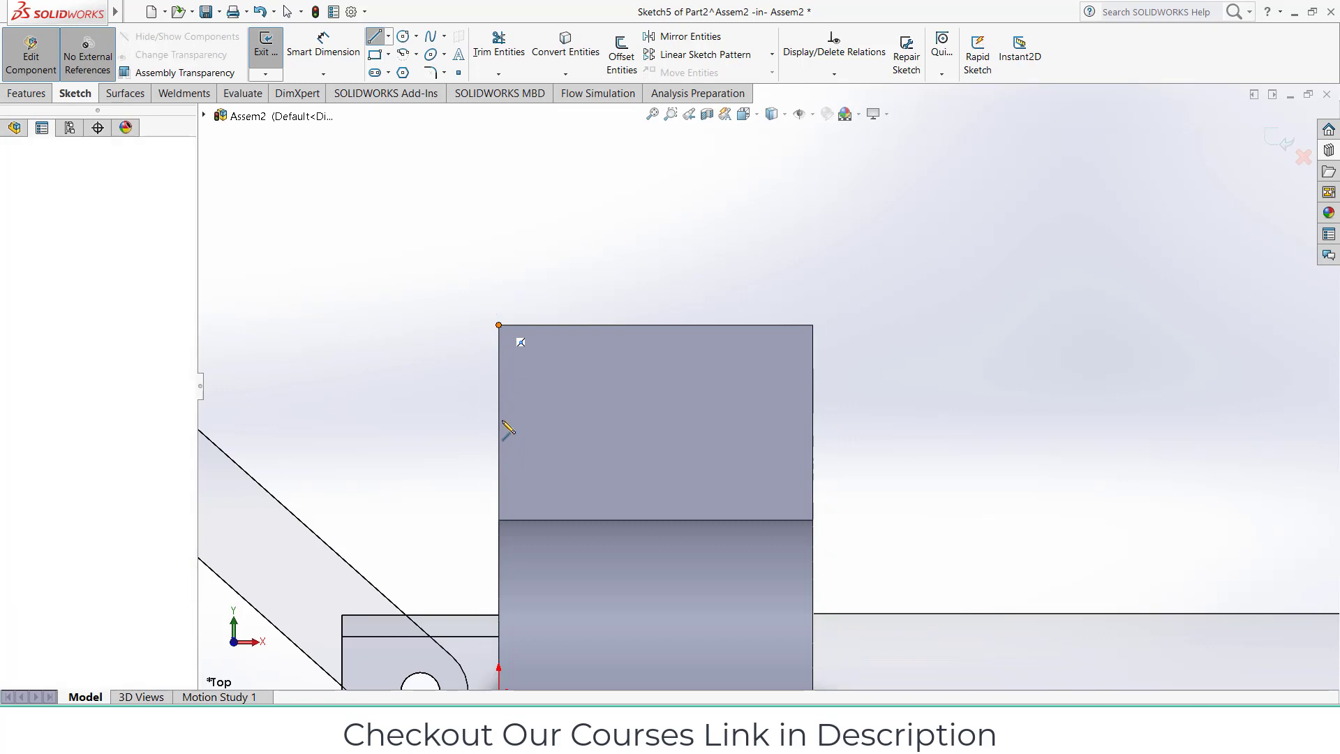
left_click(498, 486)
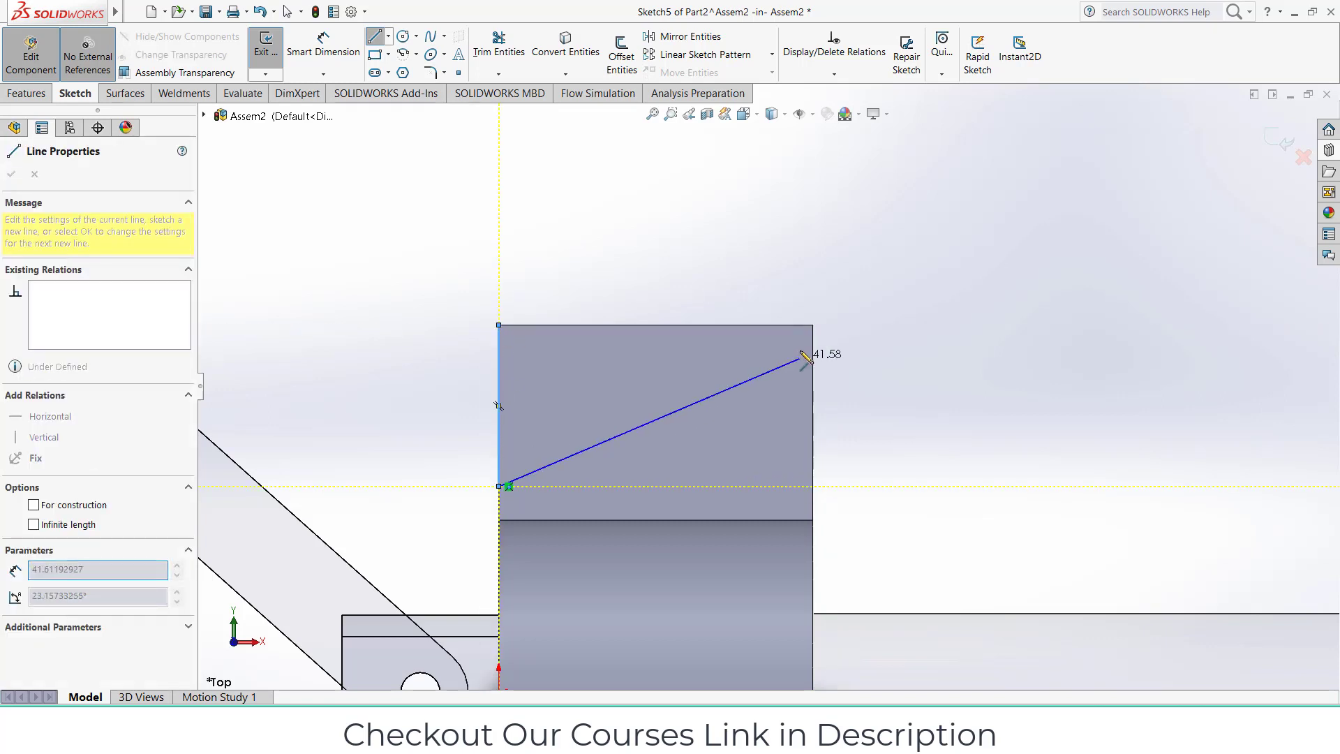
left_click(813, 325)
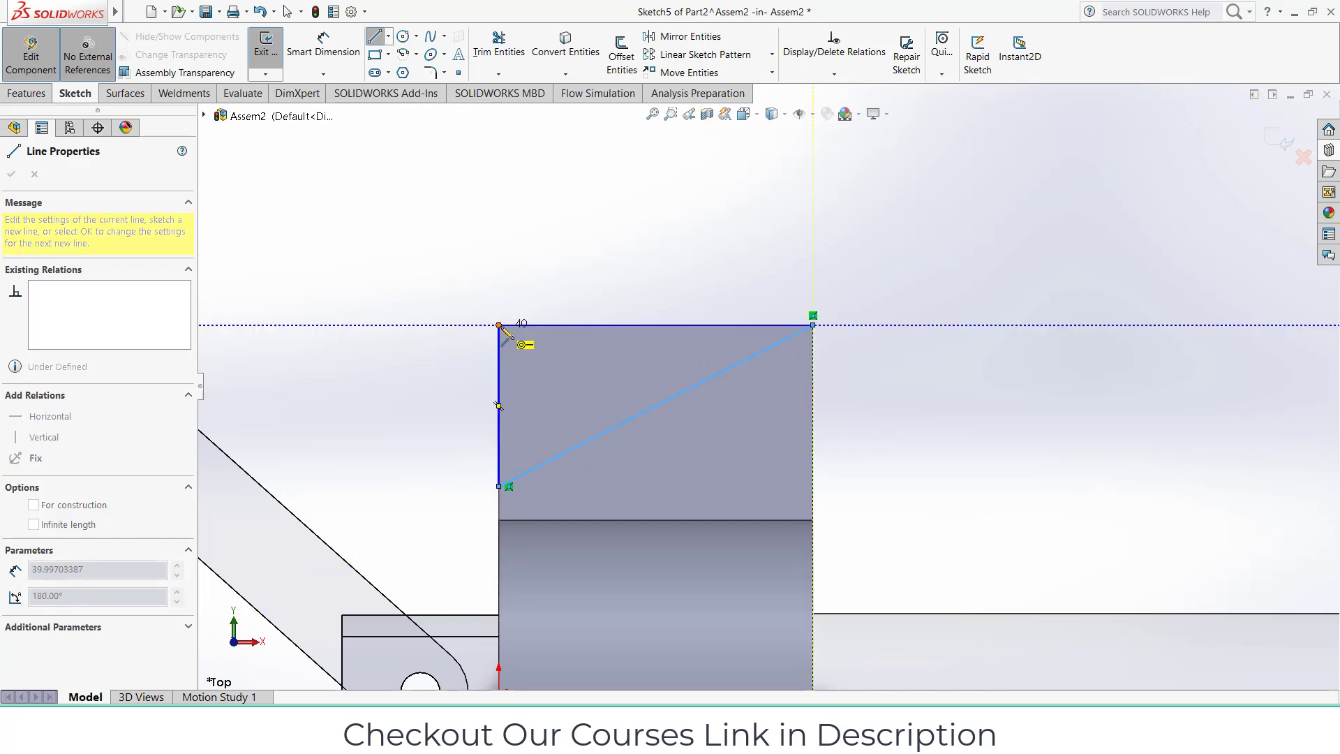
left_click(499, 325)
- Cut-extrude the triangular profile with the Through All end condition
left_click(11, 99)
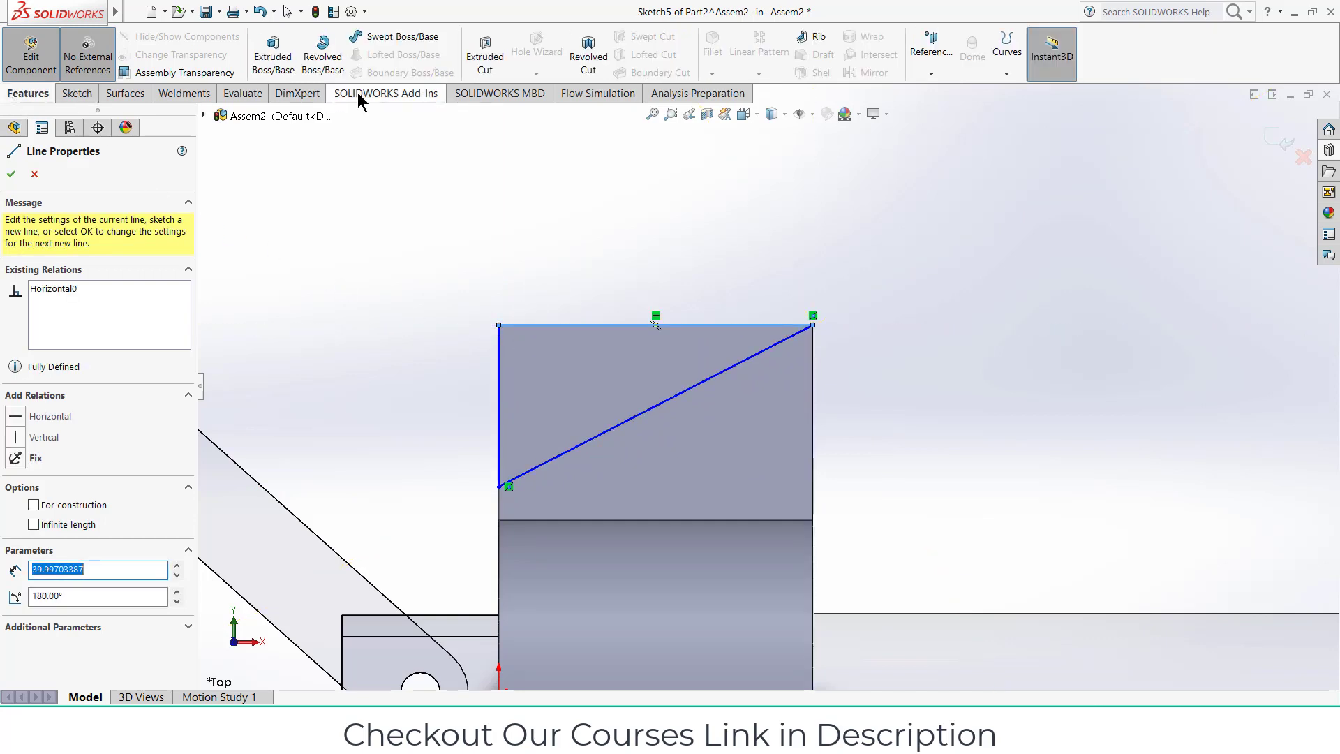
left_click(485, 52)
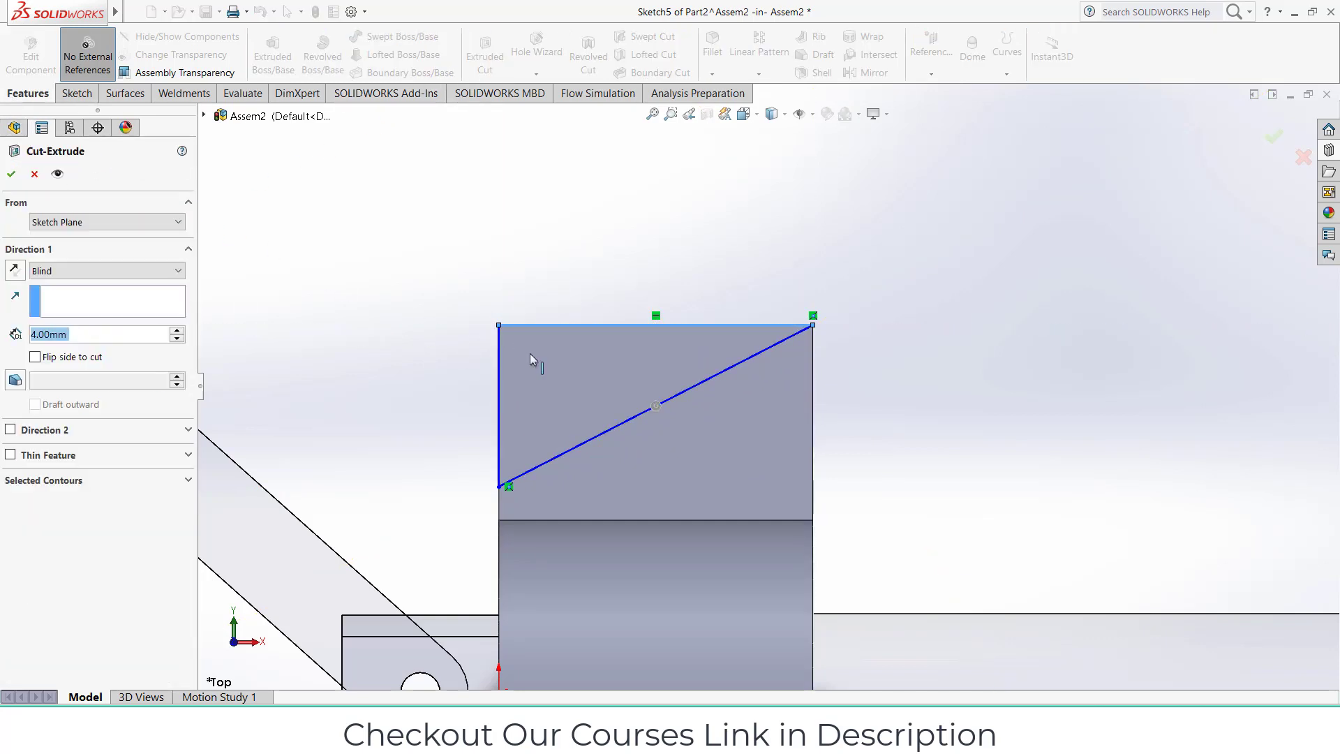
left_click(98, 271)
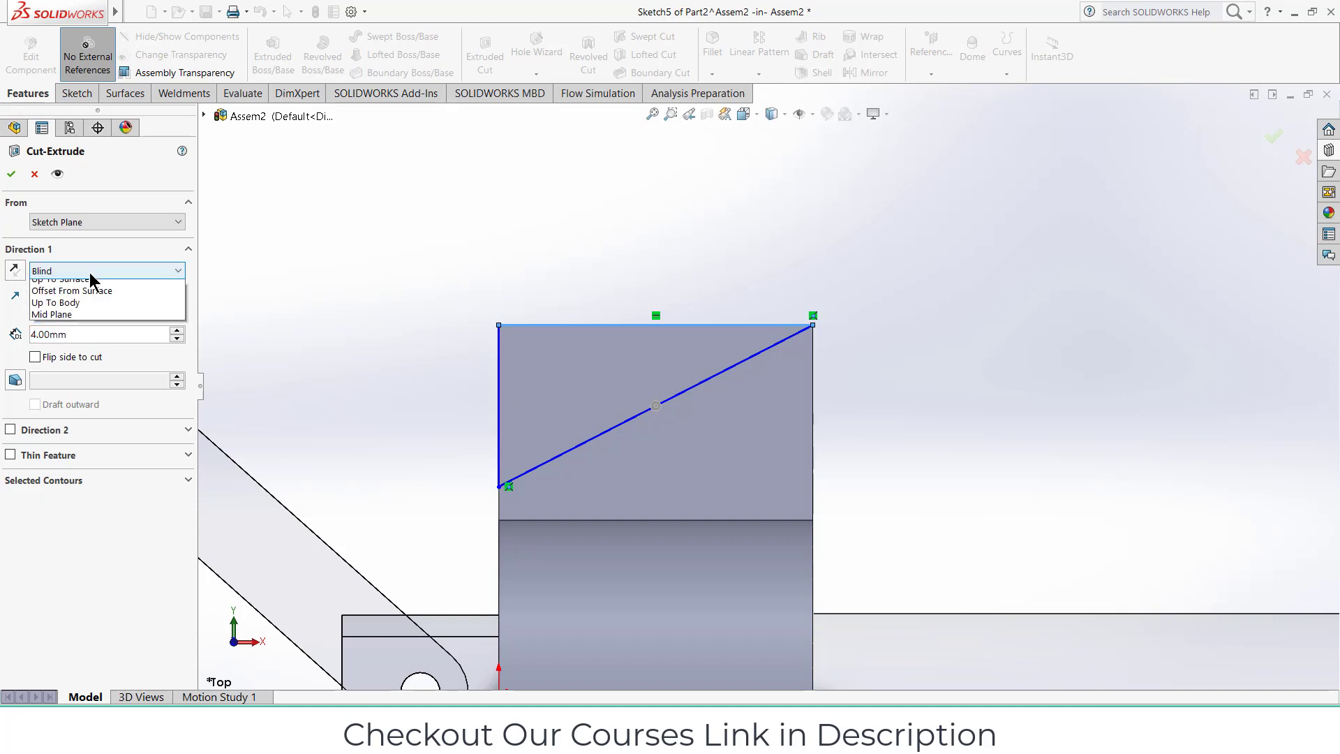
left_click(55, 298)
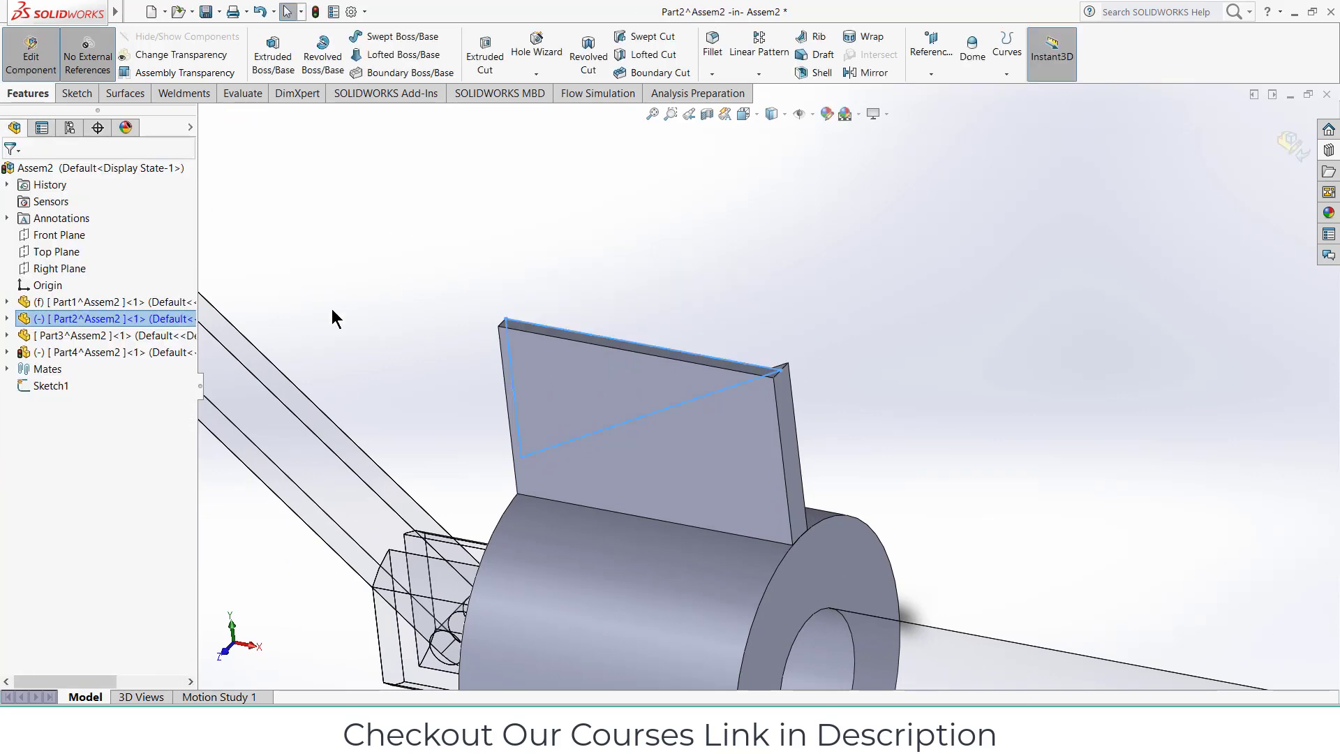
- Edit the triangular cut and set its end condition to Through All - Both
left_click(6, 318)
right_click(72, 523)
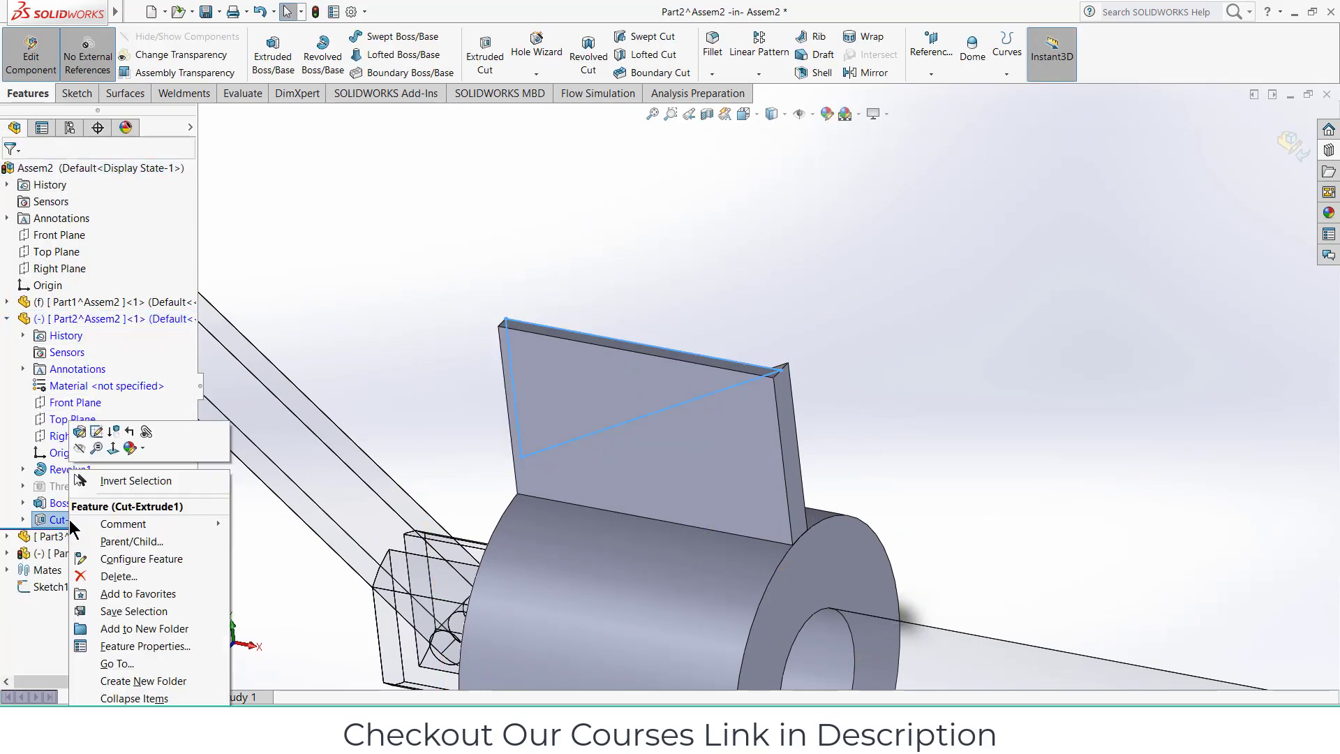
left_click(81, 433)
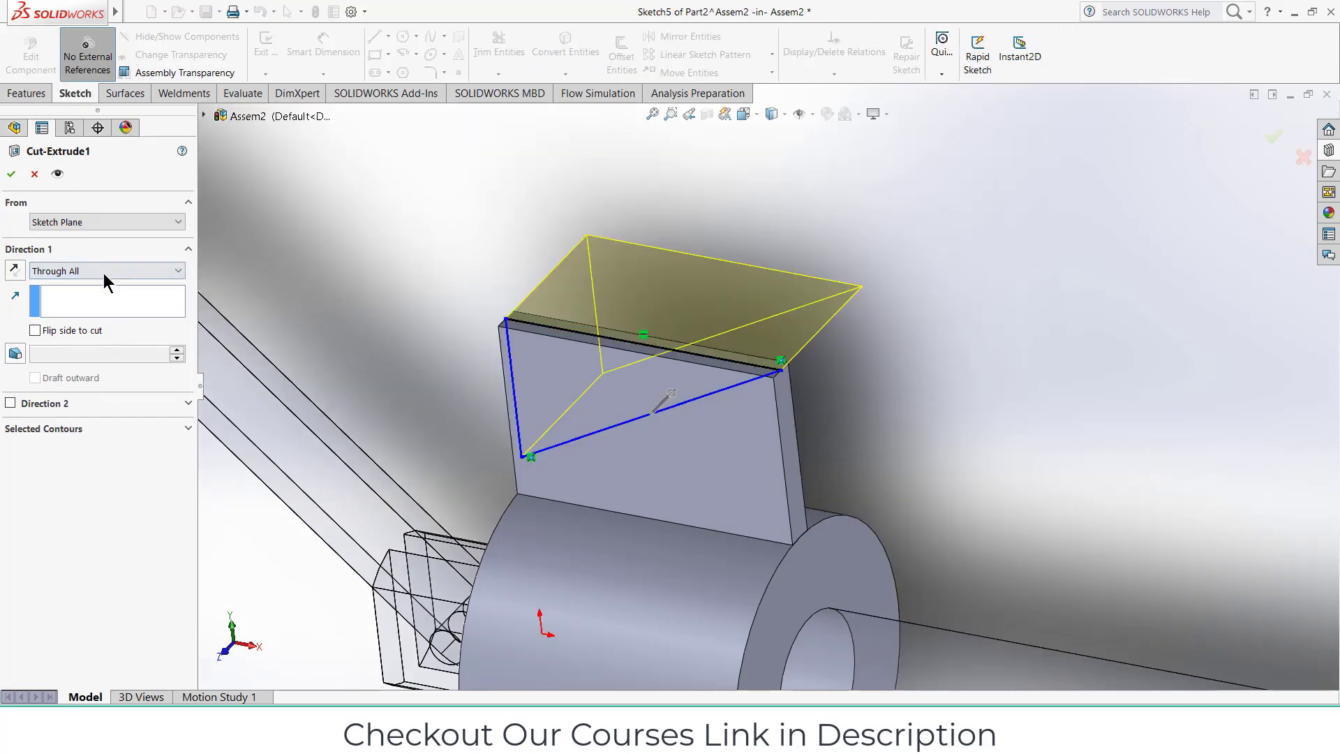
left_click(104, 271)
left_click(112, 304)
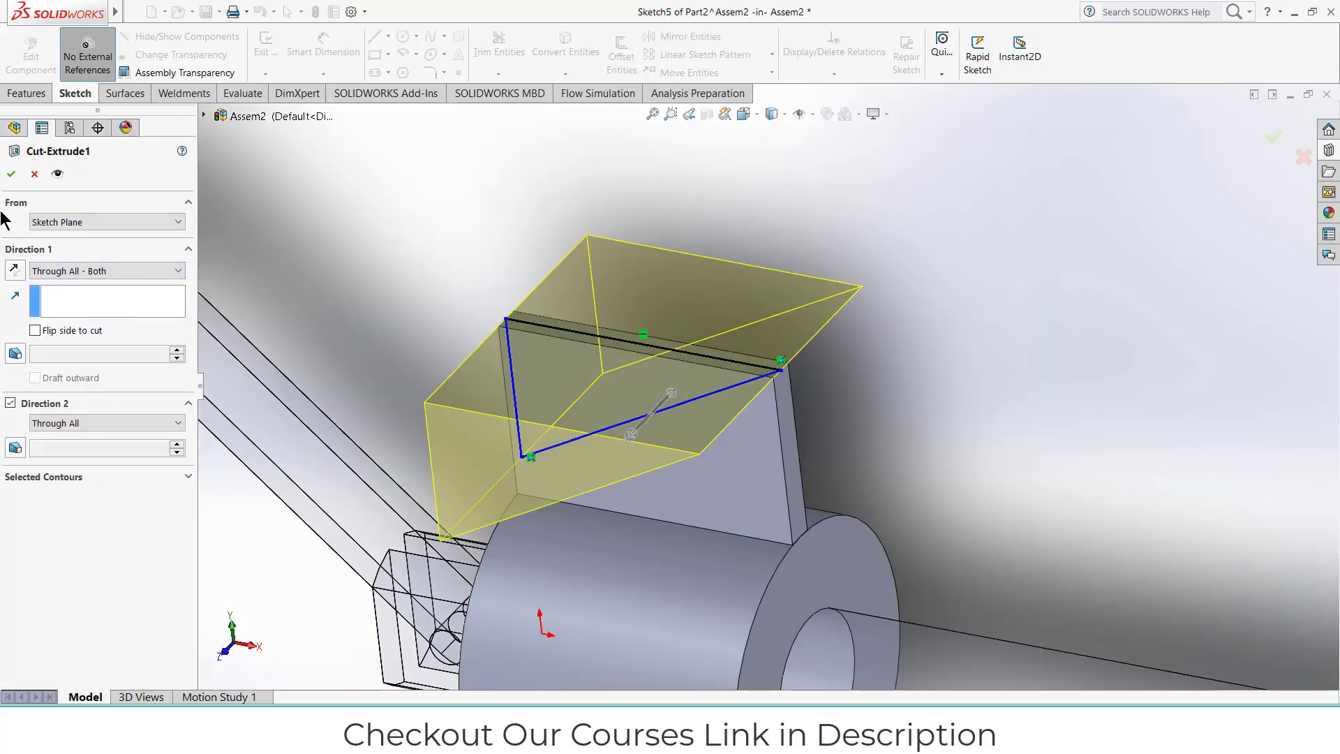
left_click(11, 173)
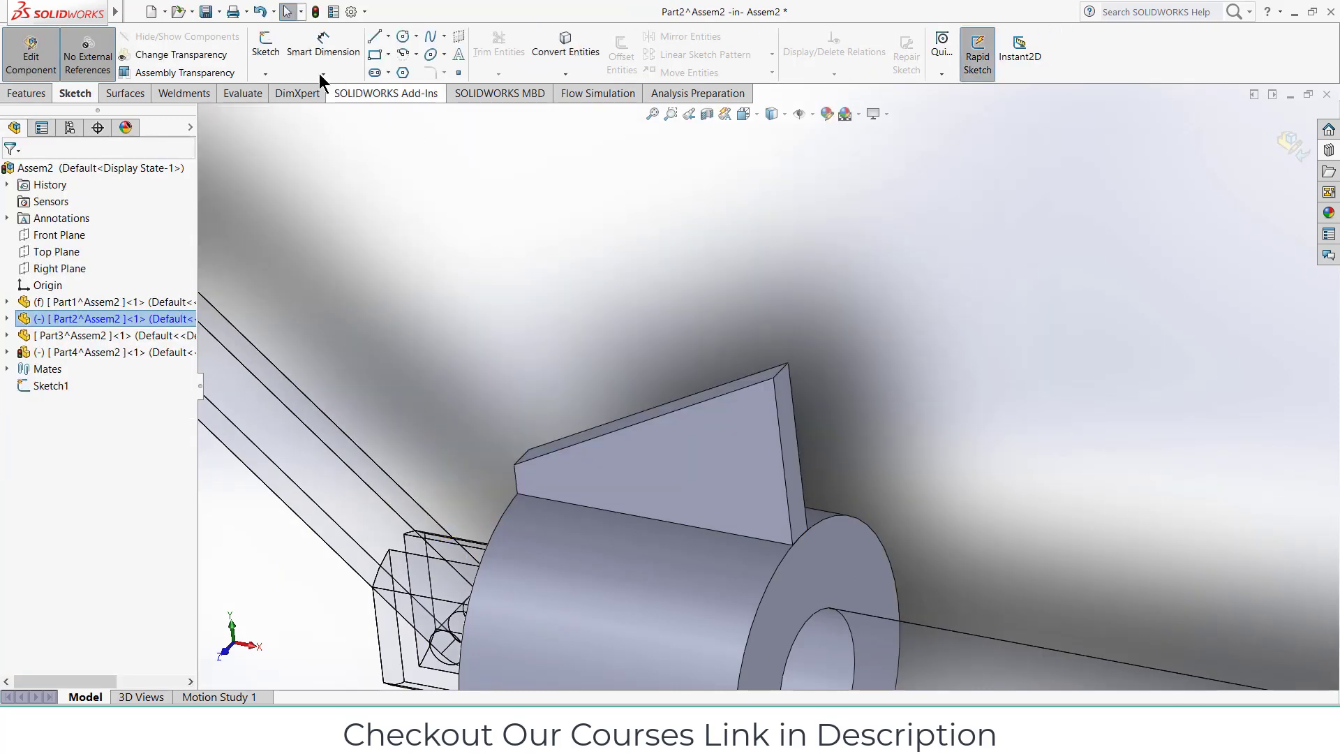
- Start a Fillet on the collar rib and select the short edges at both ends of its sloped top face
left_click(28, 94)
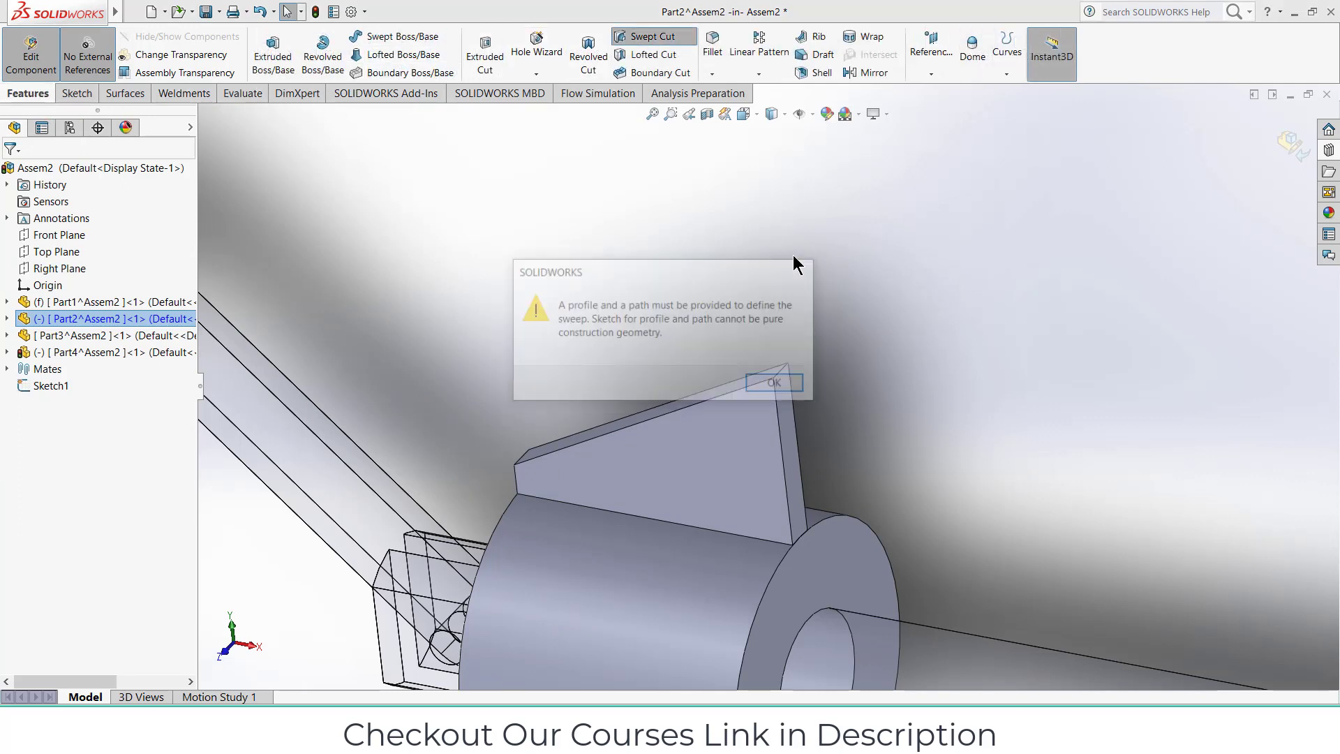
left_click(35, 173)
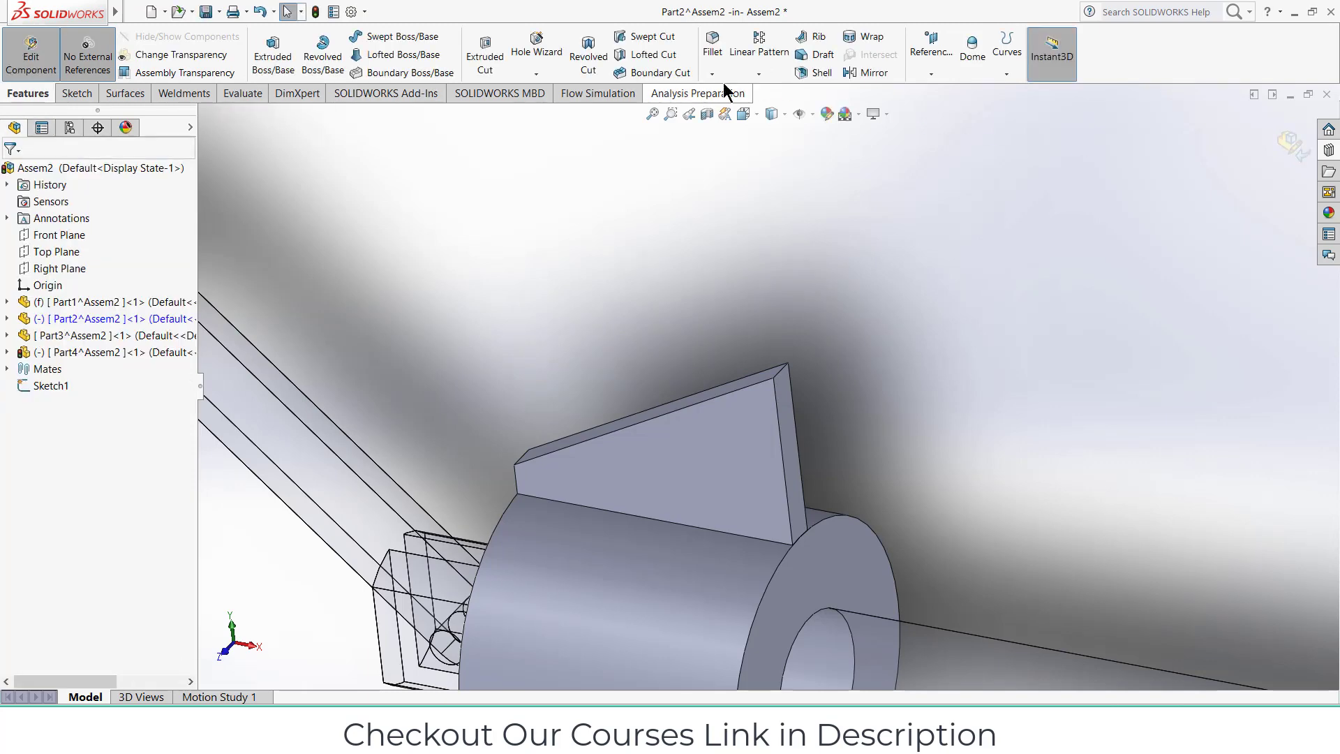
left_click(781, 370)
middle_click_drag(664, 412, 698, 414)
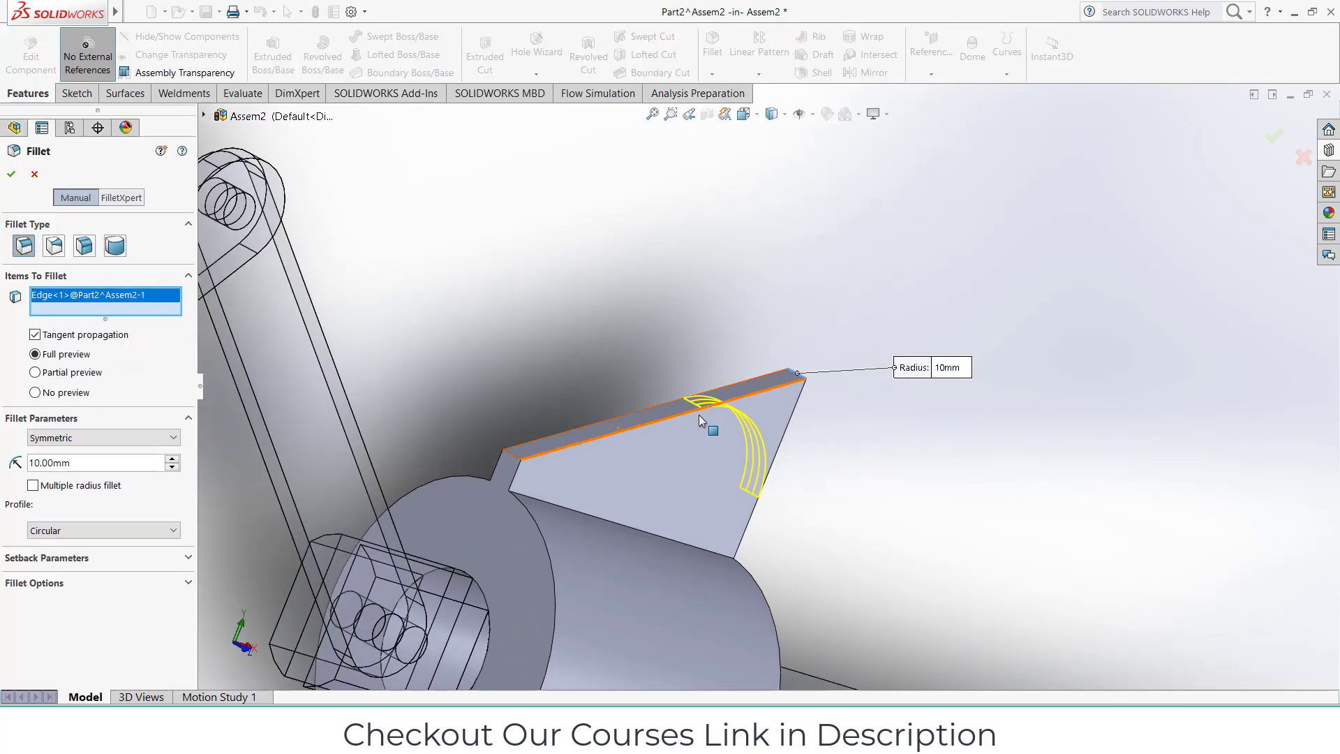
left_click(515, 459)
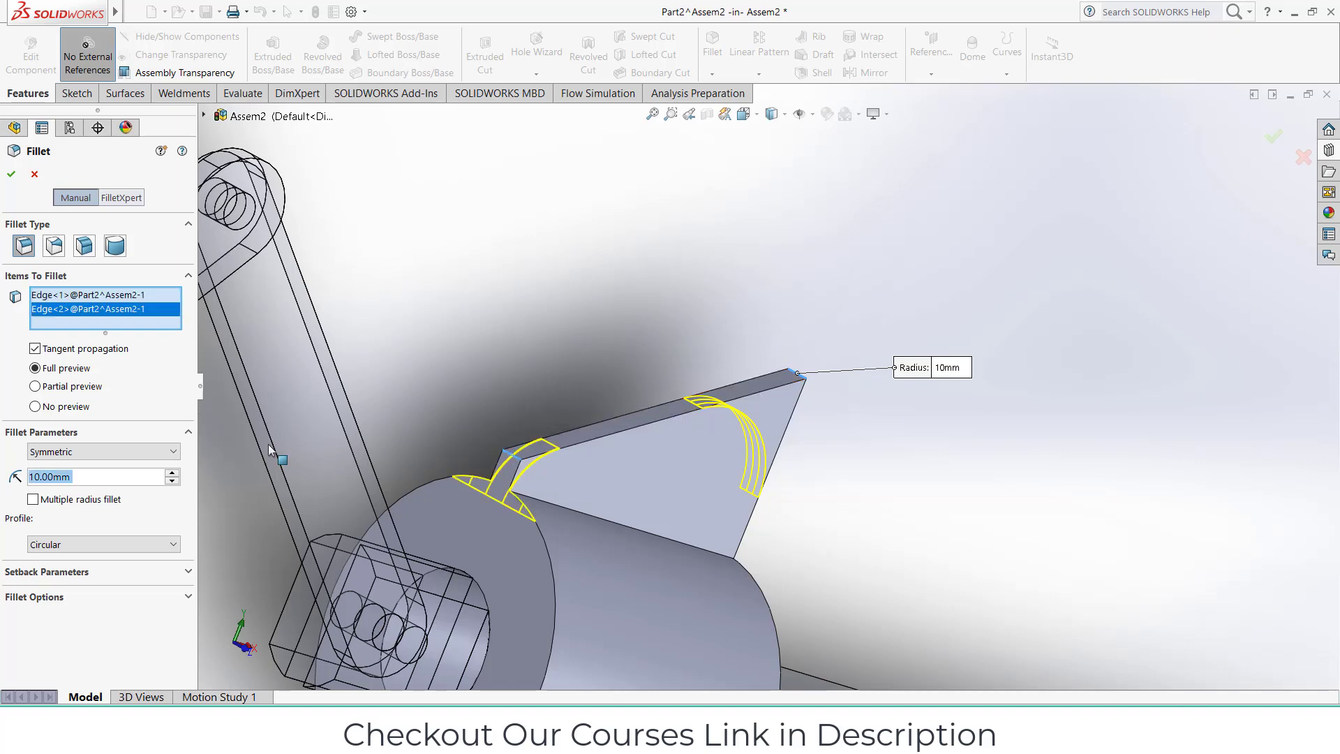
- Apply the 10 mm fillet to the two upper corner edges of the nut's plate and finish editing the nut in the assembly
left_click(12, 175)
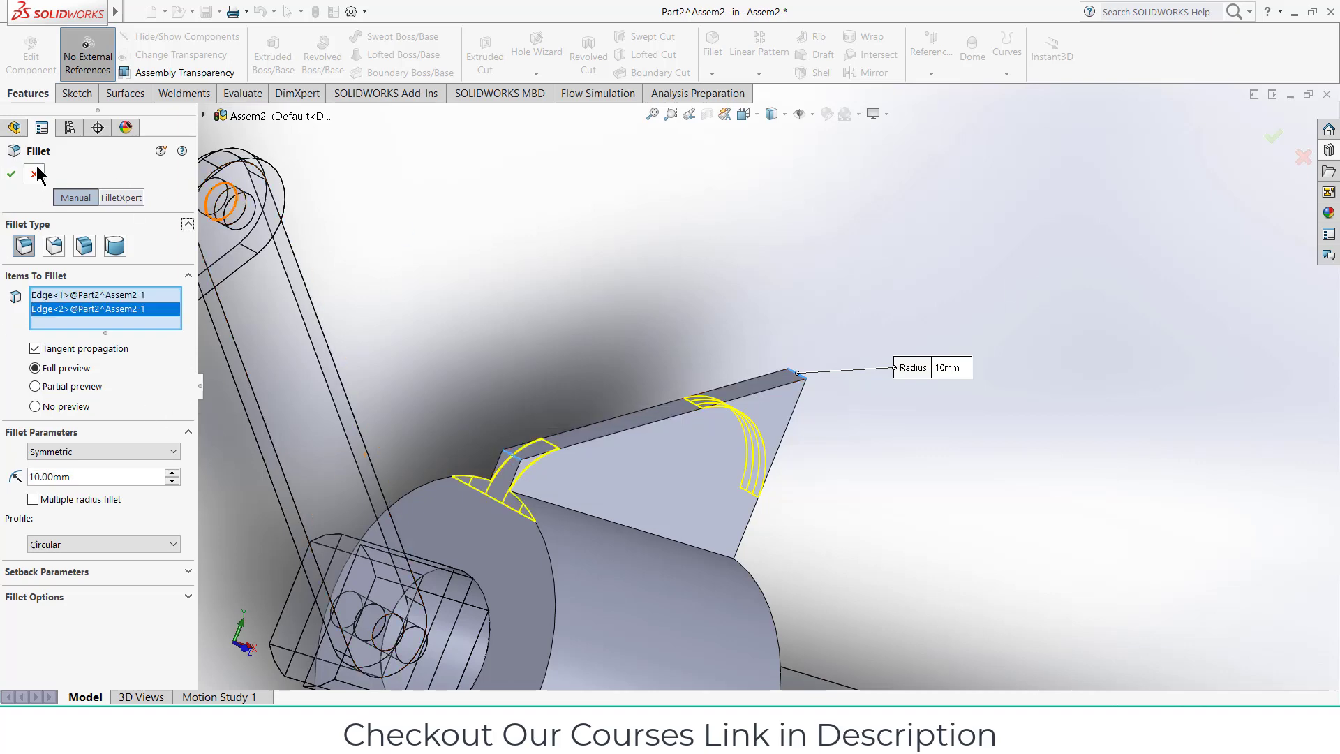
left_click(12, 174)
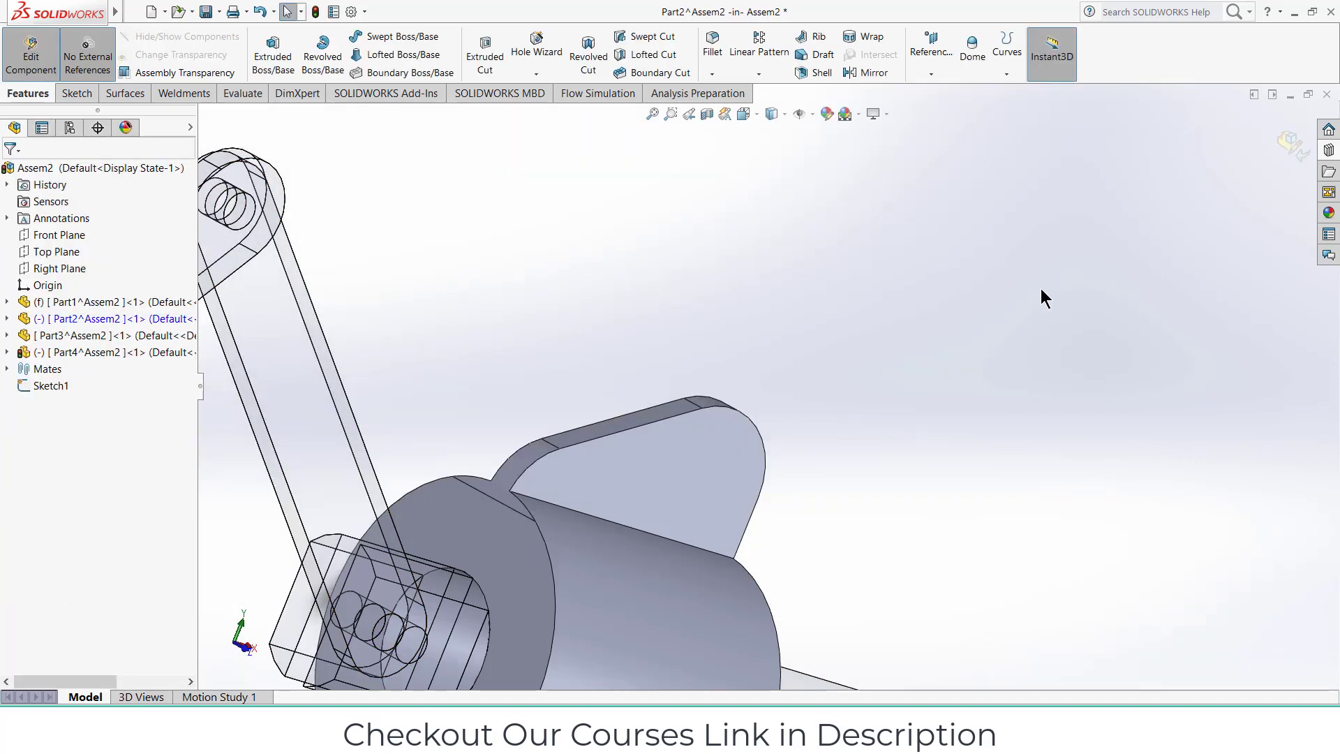
left_click(1291, 143)
- Float the fixed shaft component Part1 so it can move freely in the assembly
middle_click_drag(1256, 209, 1066, 249)
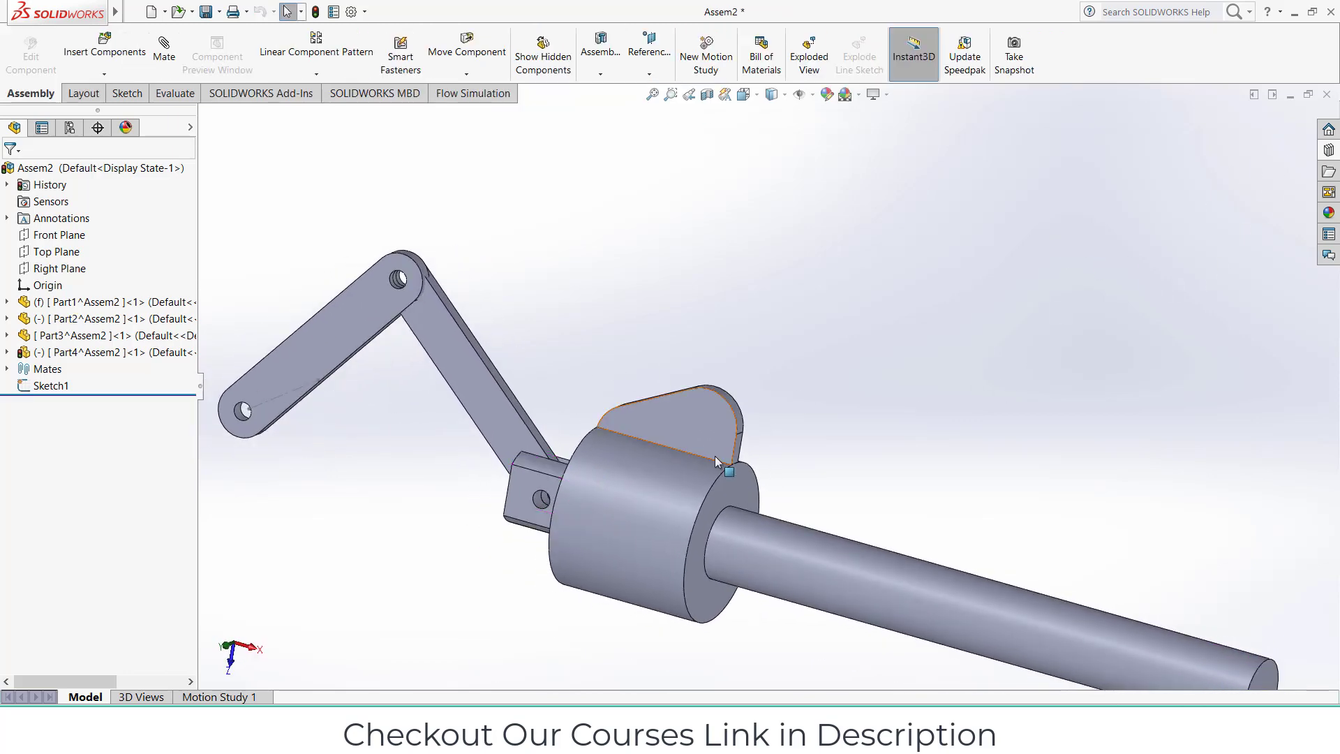
middle_click_drag(718, 458, 763, 463)
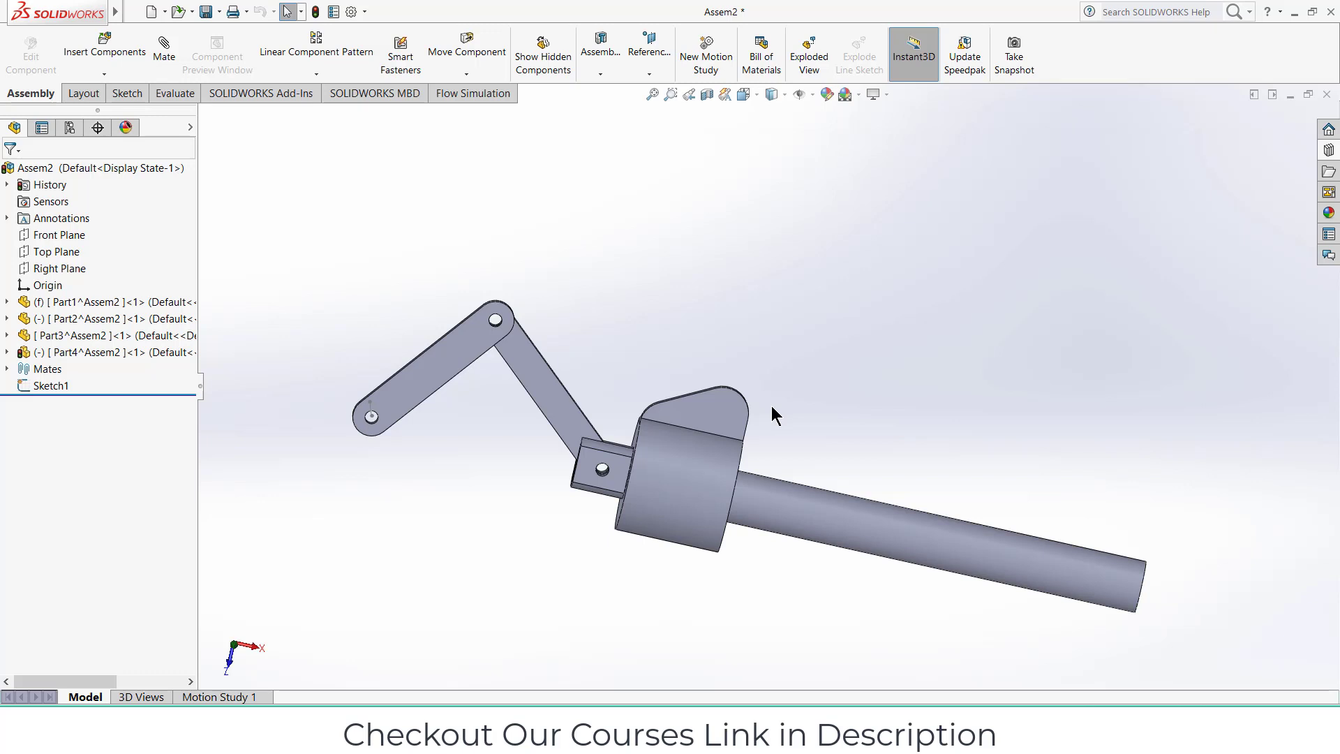
middle_click_drag(772, 405, 792, 443)
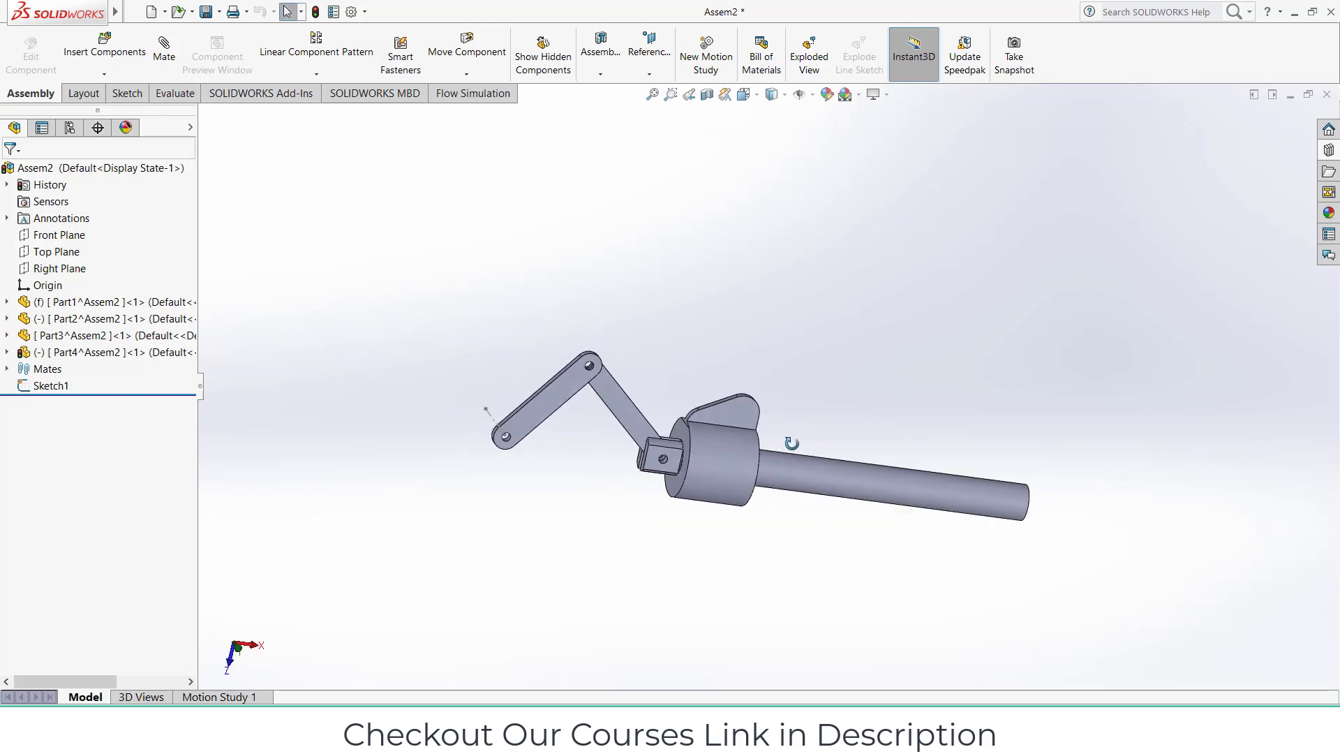
scroll(786, 450, "down", 5)
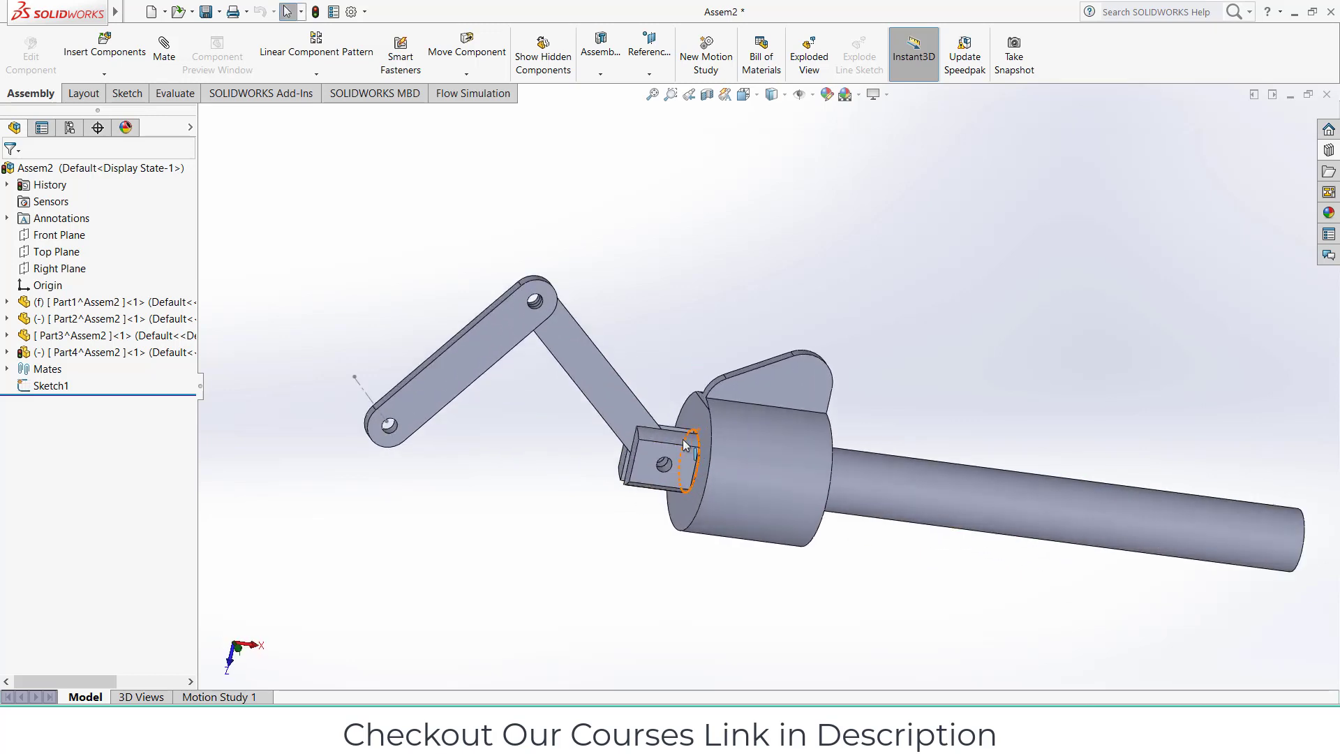
scroll(784, 430, "up", 1)
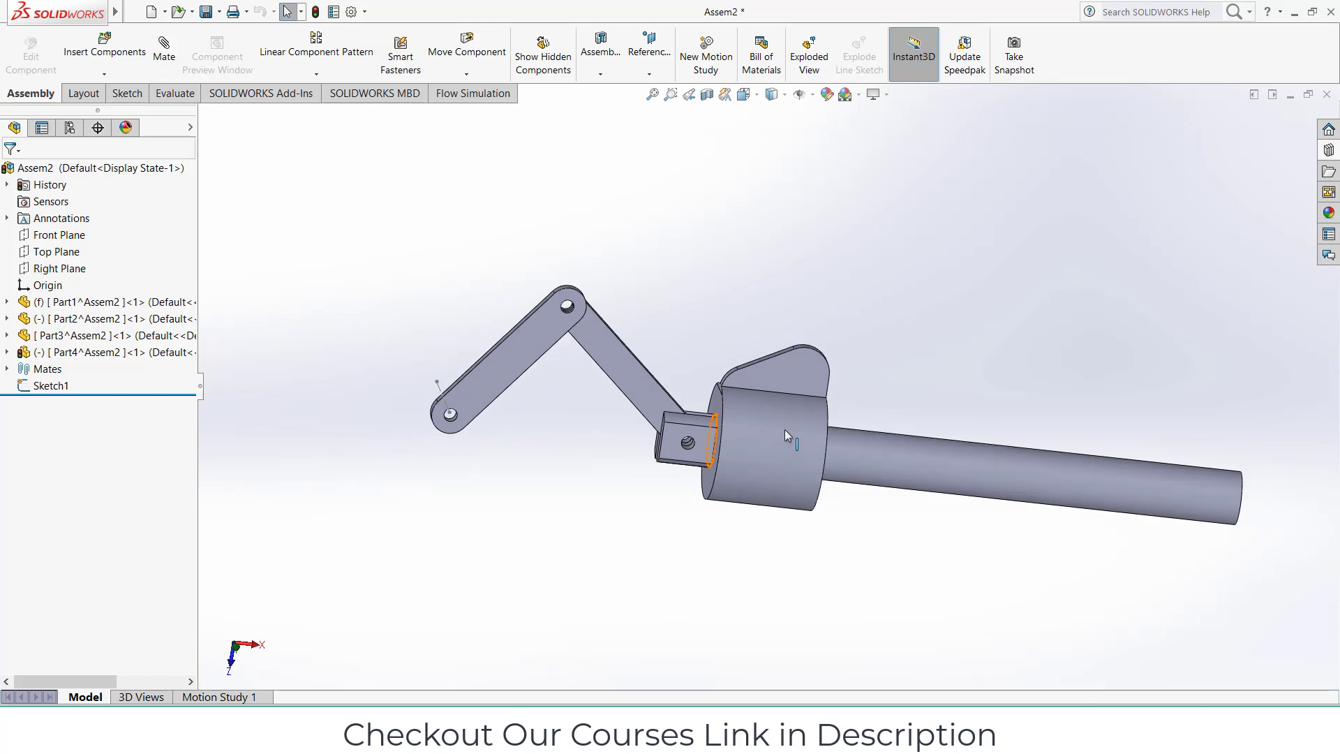
left_click(798, 429)
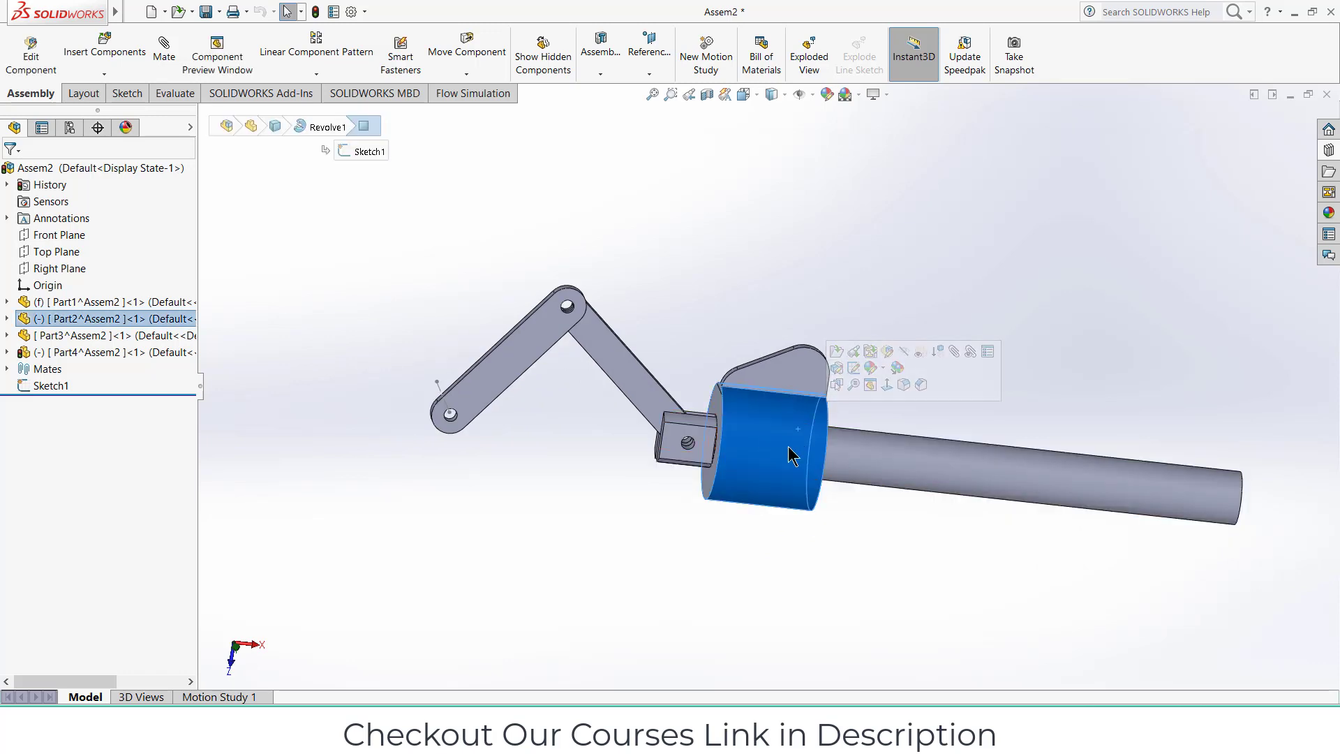
right_click(929, 469)
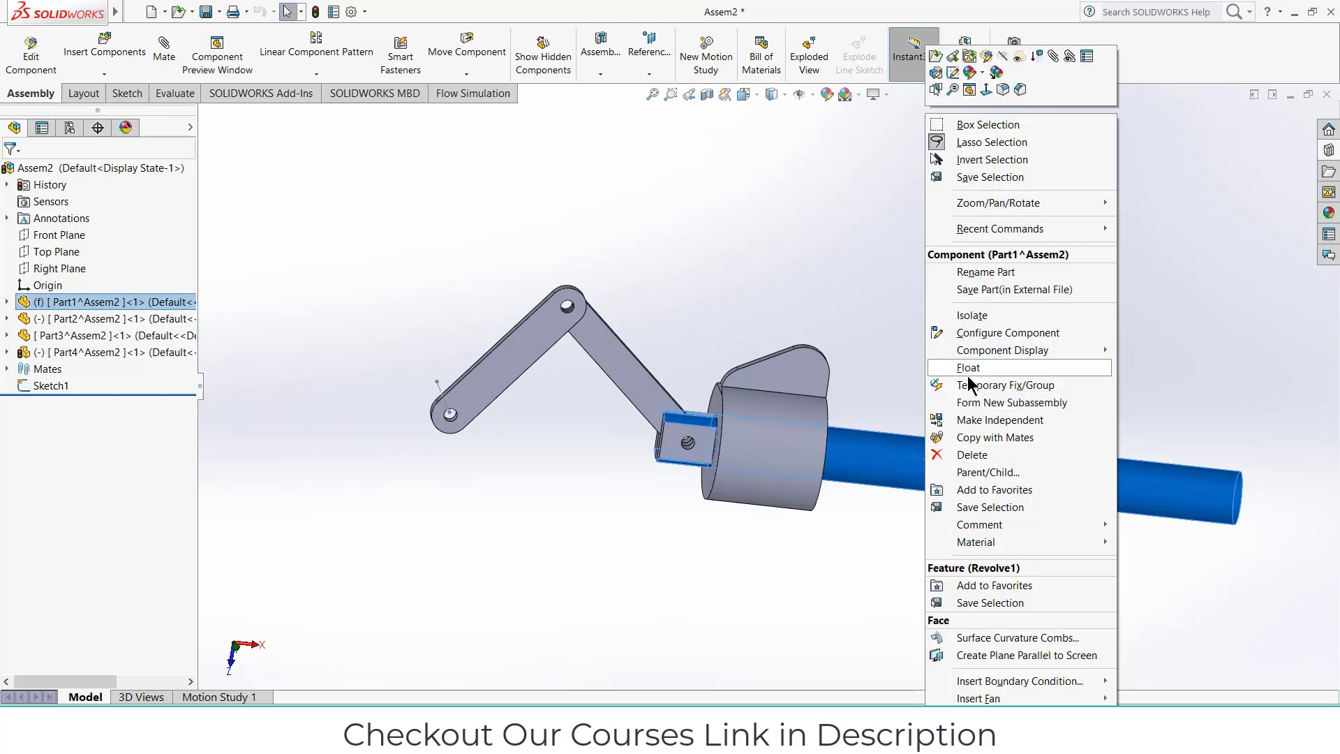
left_click(970, 370)
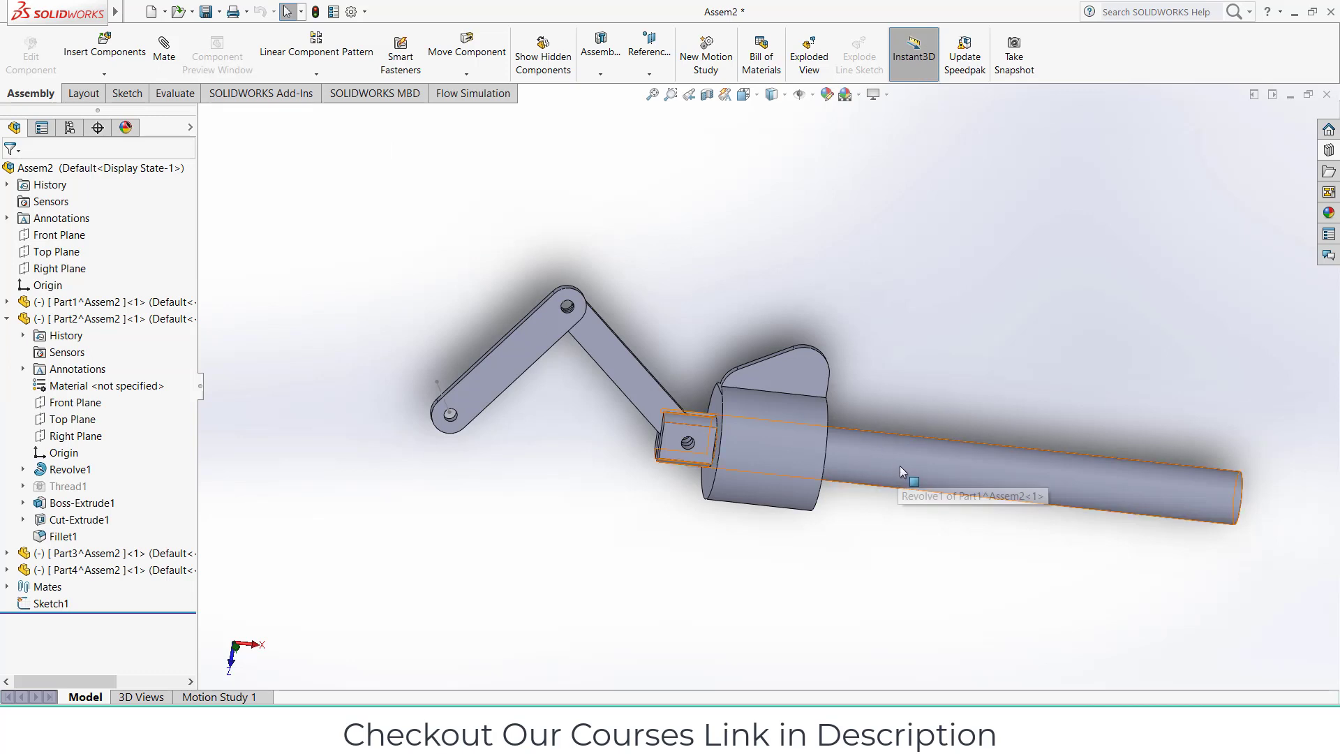
- Cut the assembly with a planar section view on its Top Plane, viewed from the top
left_click(52, 251)
key("ctrl+8")
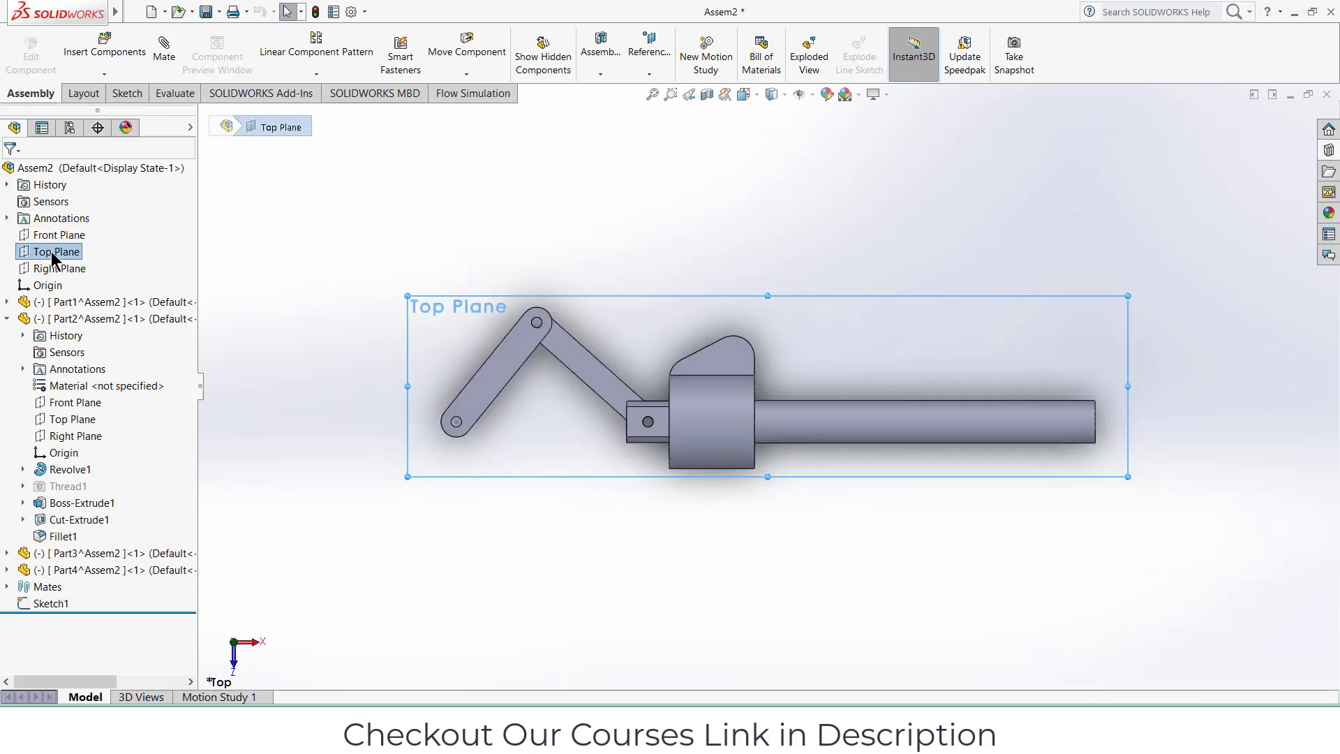
left_click(707, 94)
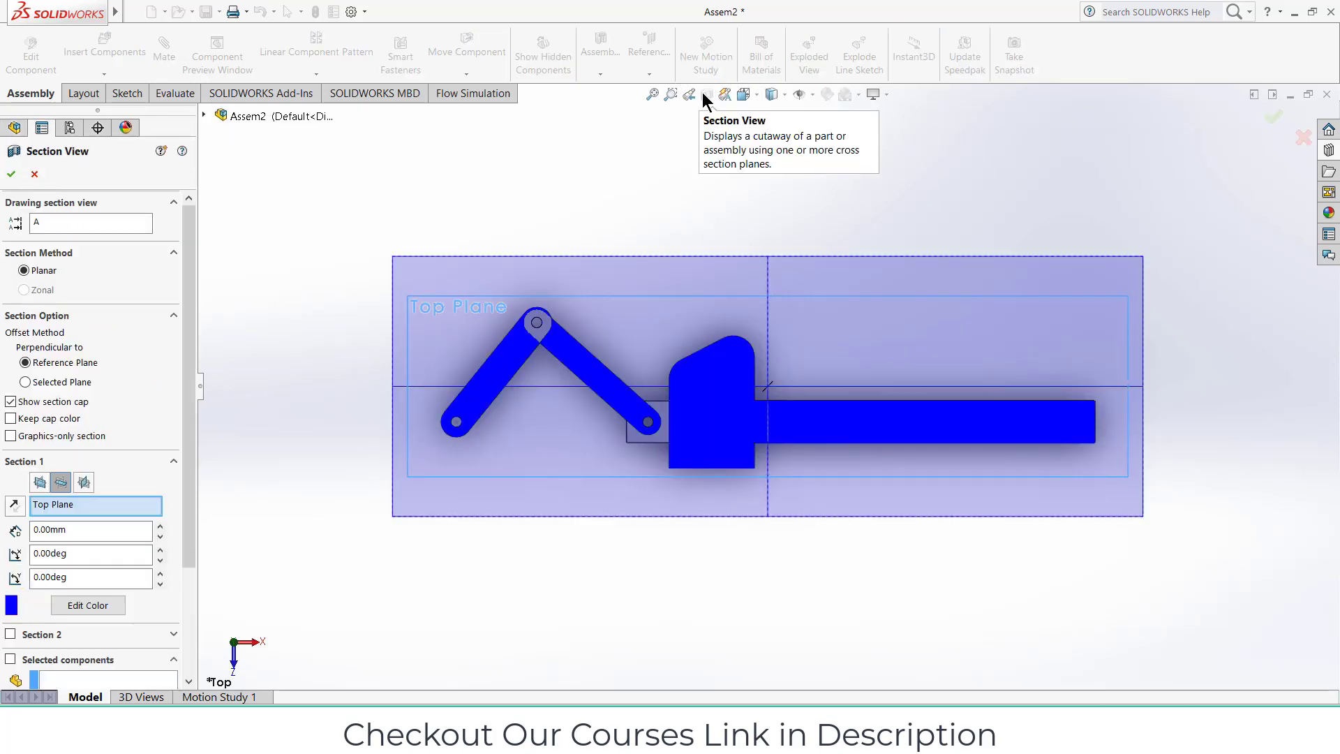
left_click(11, 174)
scroll(761, 385, "down", 5)
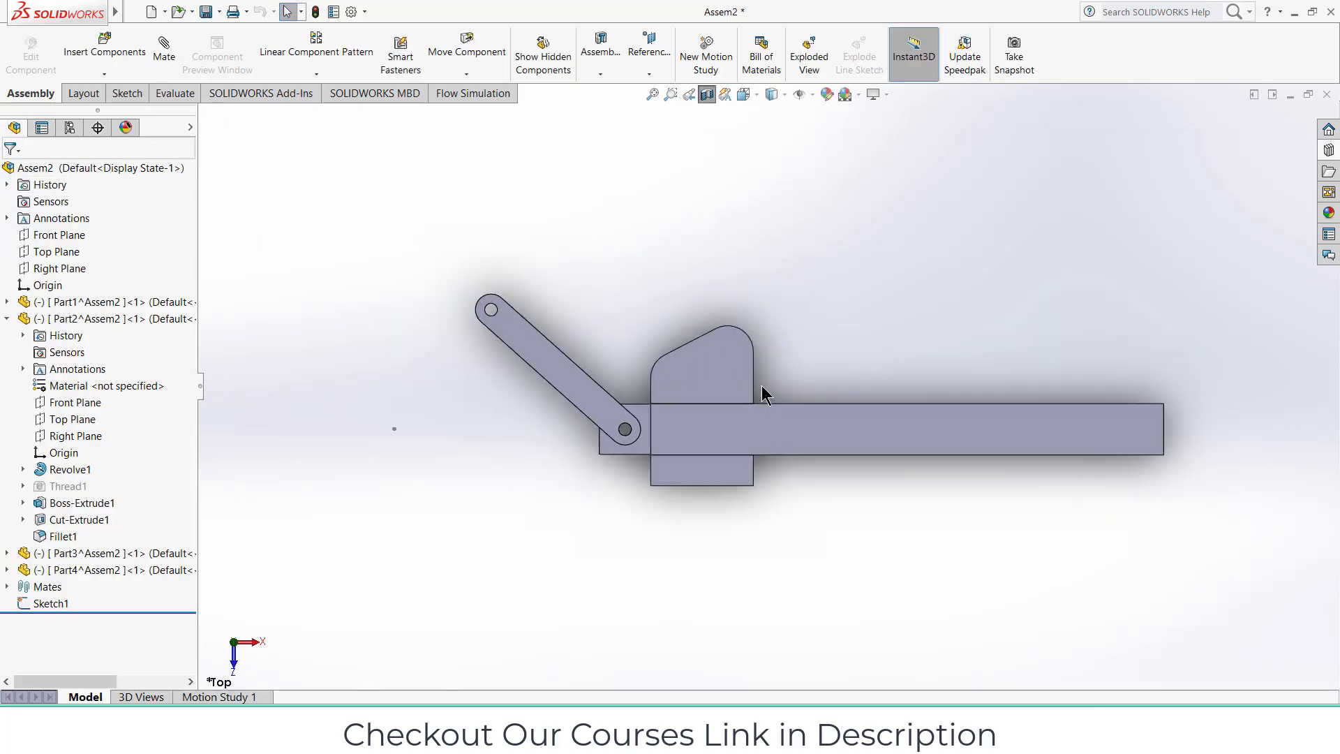
- Unsuppress the Thread1 feature in both the nut (Part2) and the shaft (Part1)
left_click(59, 487)
right_click(60, 489)
left_click(91, 458)
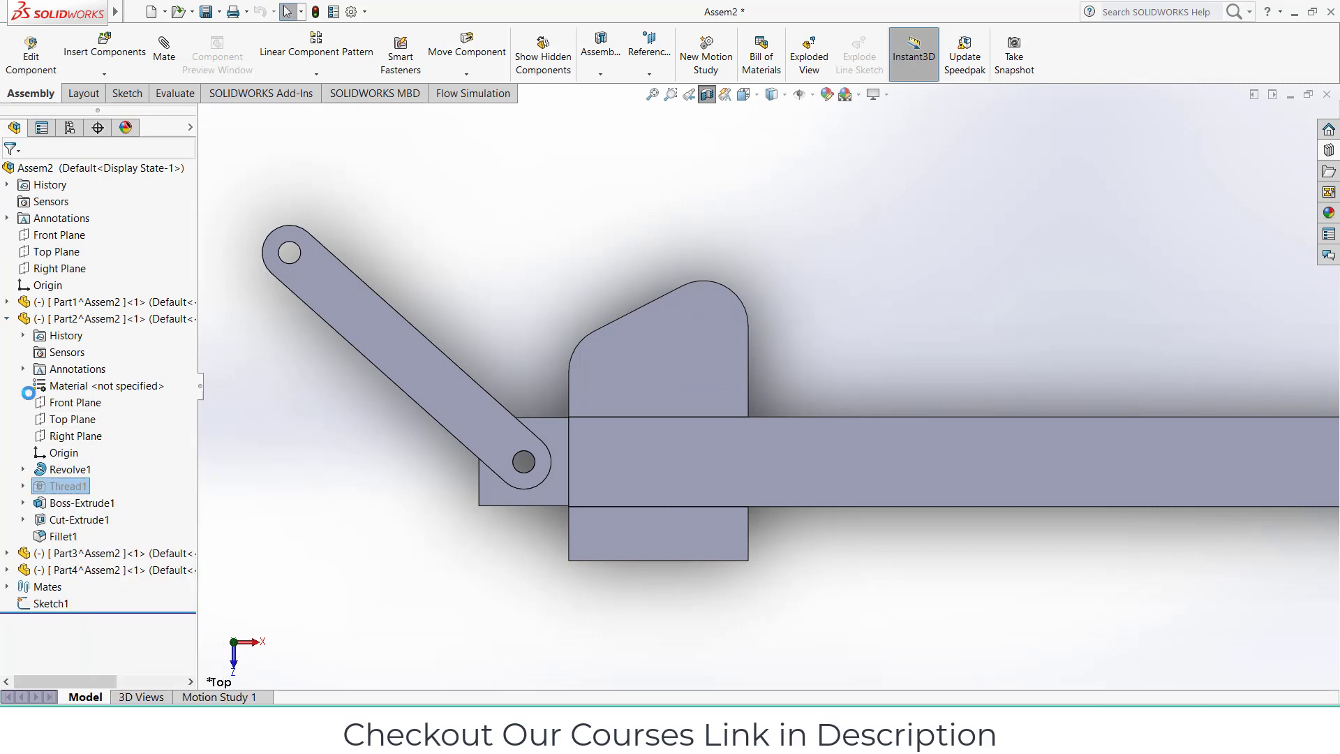
left_click(8, 302)
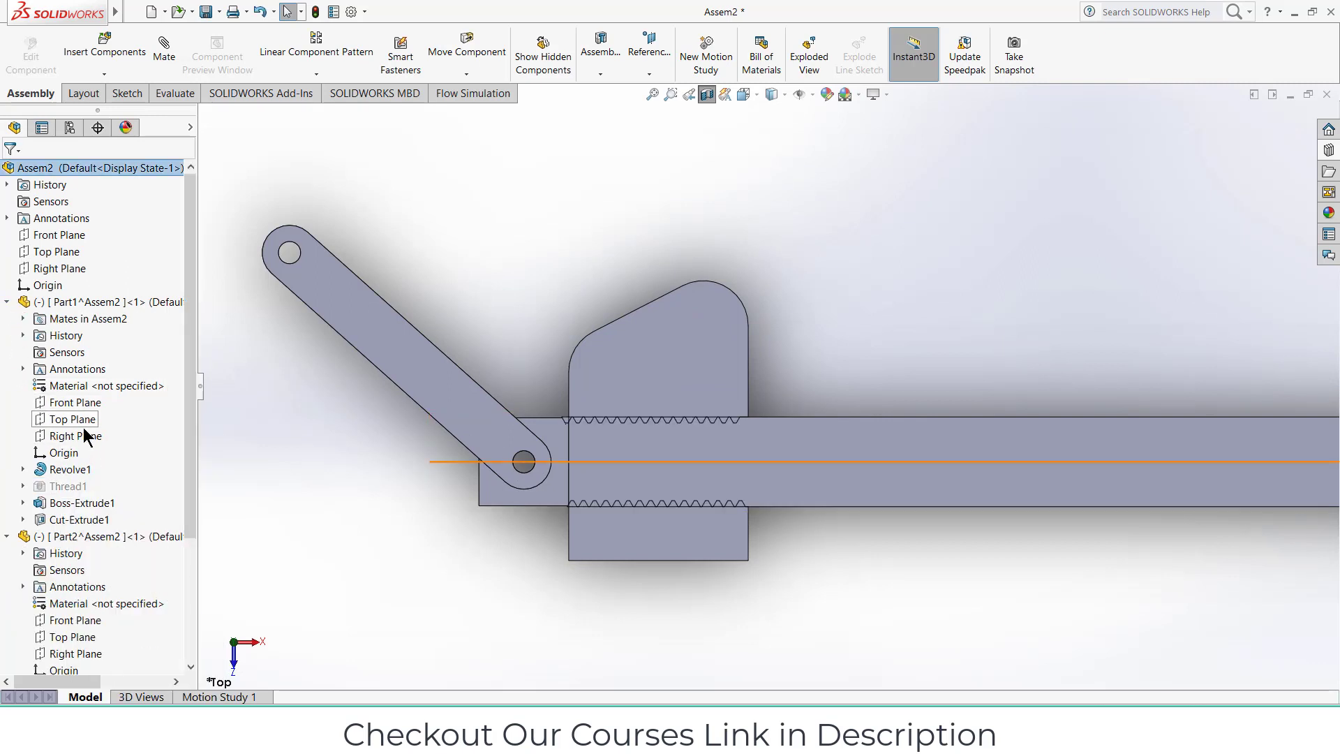
right_click(68, 493)
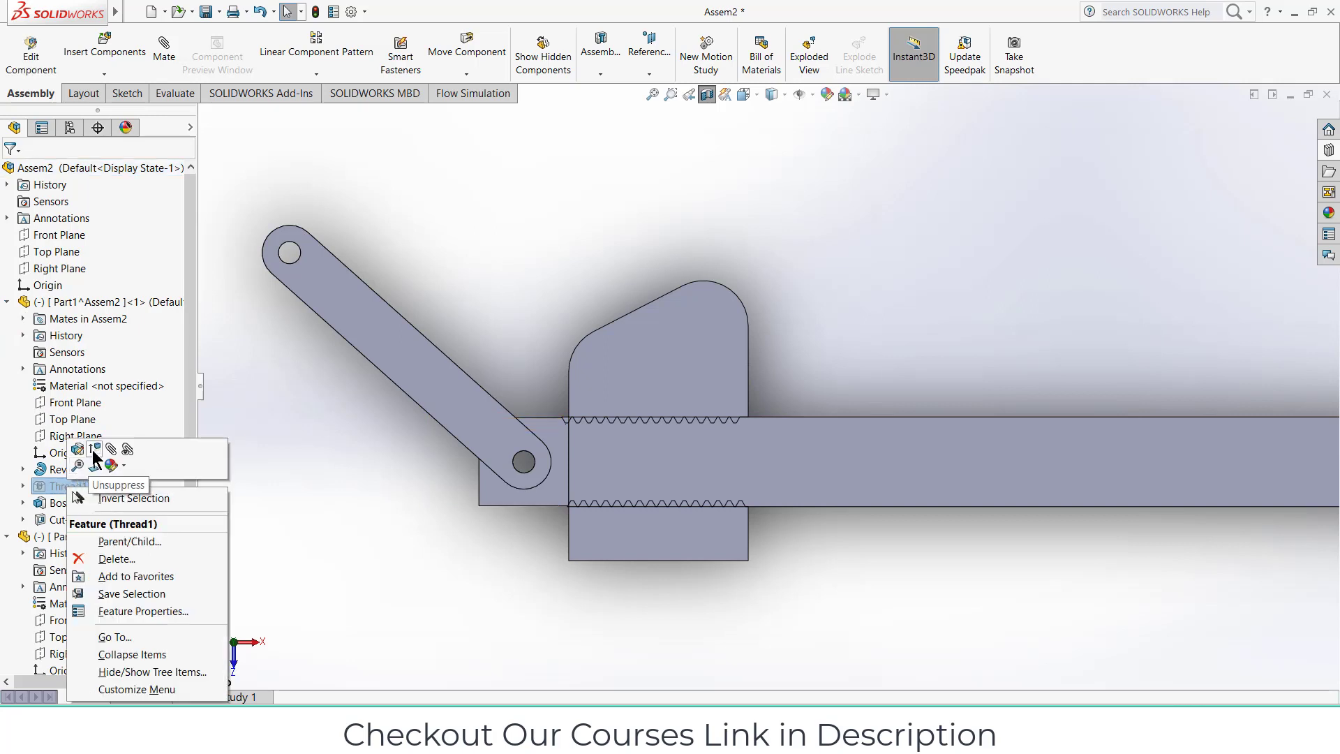
left_click(94, 458)
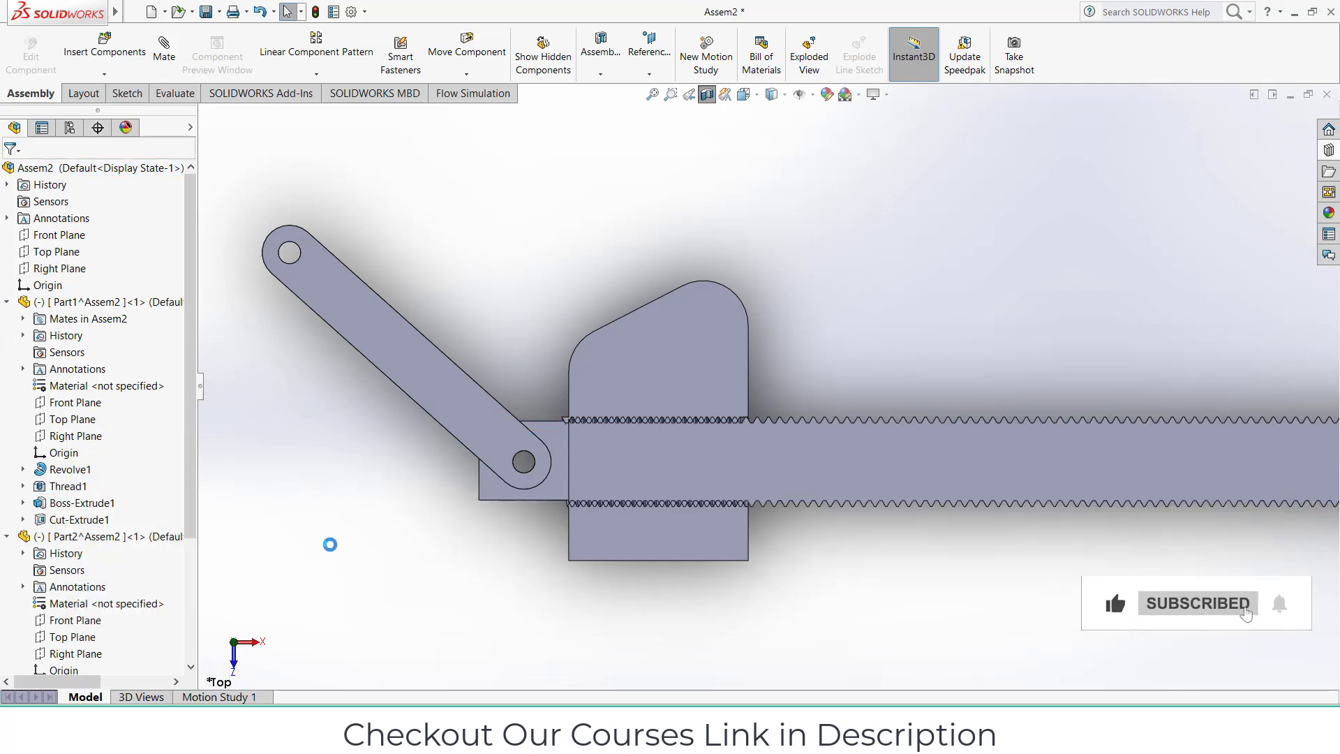
- Move the nut along the threaded shaft, away from the linkage end
scroll(873, 497, "up", 3)
scroll(618, 382, "up", 5)
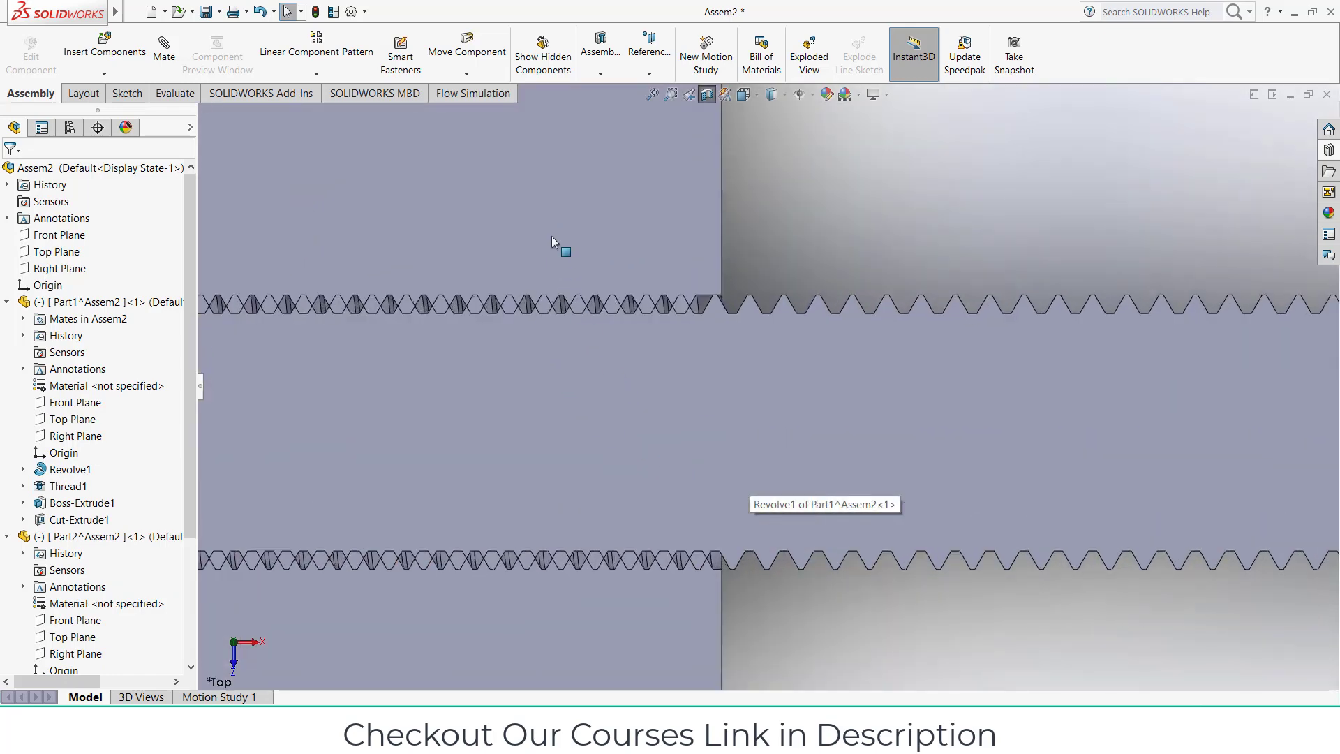
left_click(552, 236)
scroll(601, 289, "down", 4)
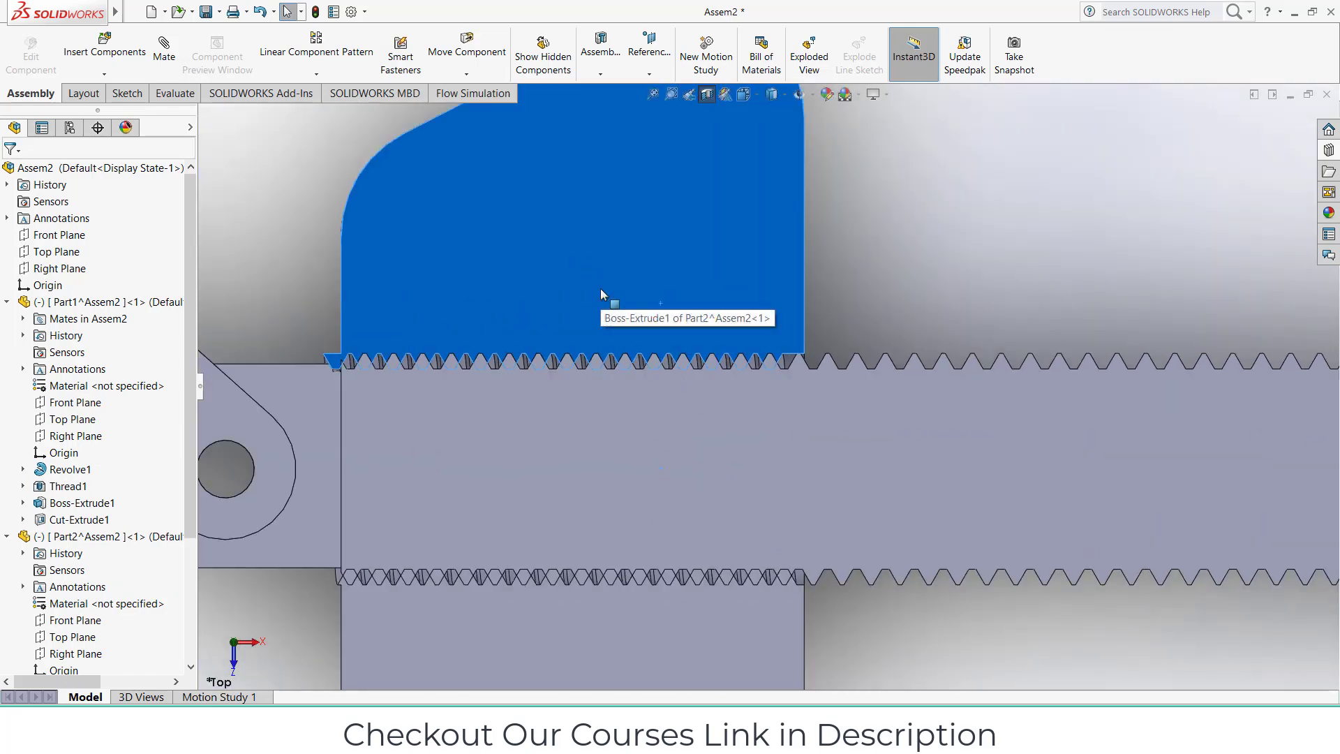
scroll(613, 286, "down", 3)
scroll(779, 337, "down", 2)
scroll(1033, 403, "up", 2)
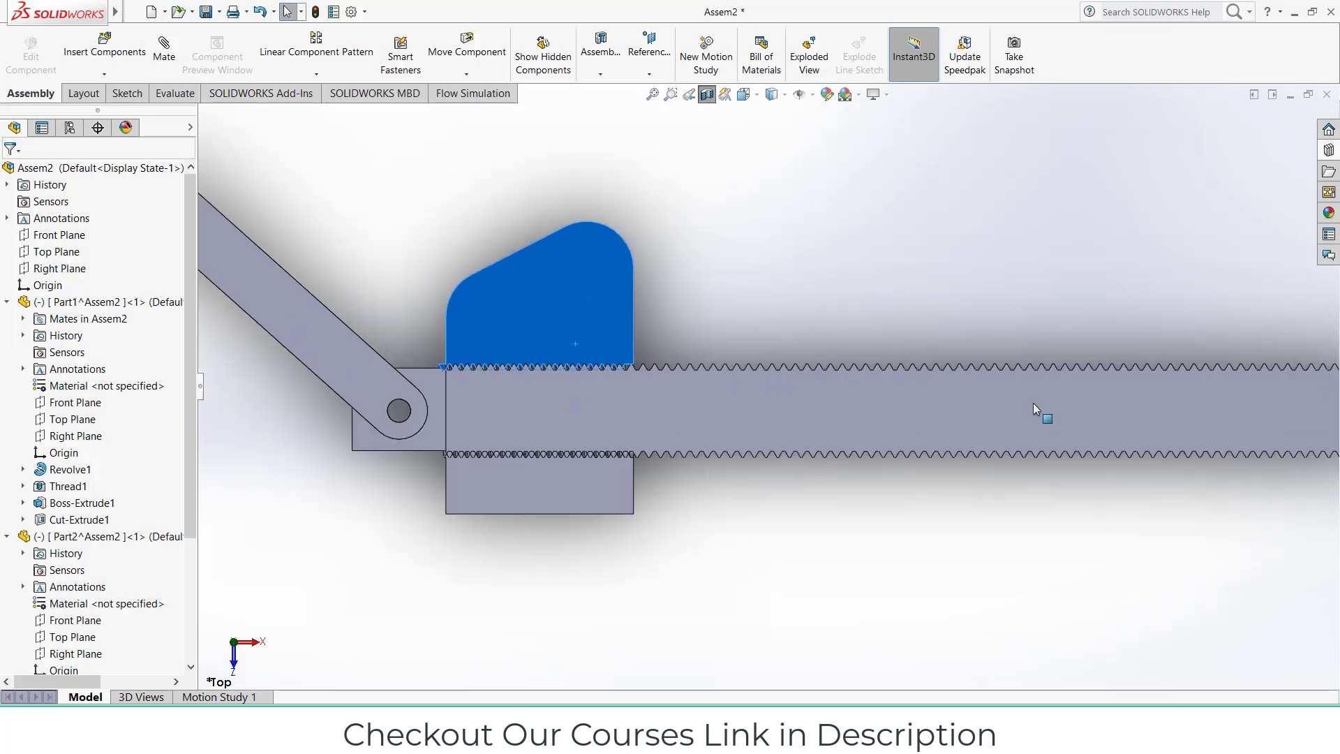
left_click_drag(587, 312, 998, 305)
key("Escape")
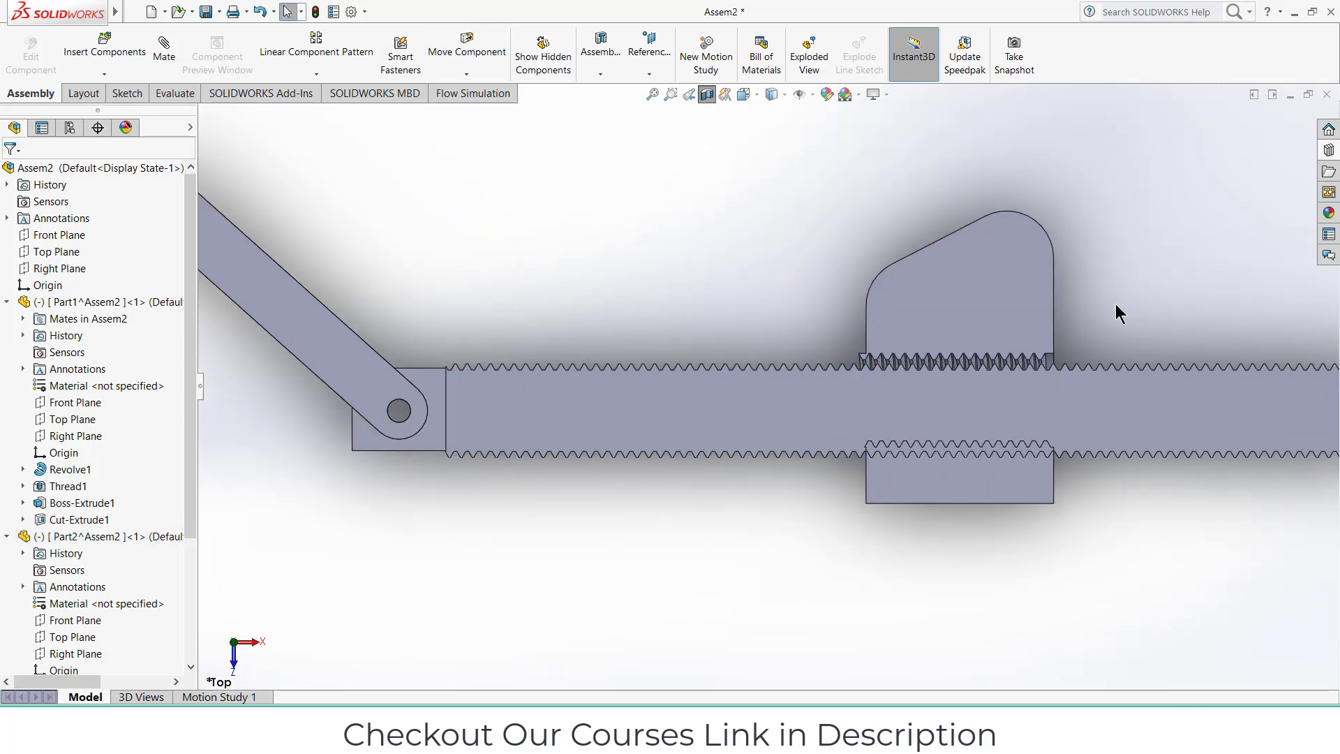
- Show the temporary axes of the nut and the threaded shaft
middle_click_drag(1116, 308, 1039, 346)
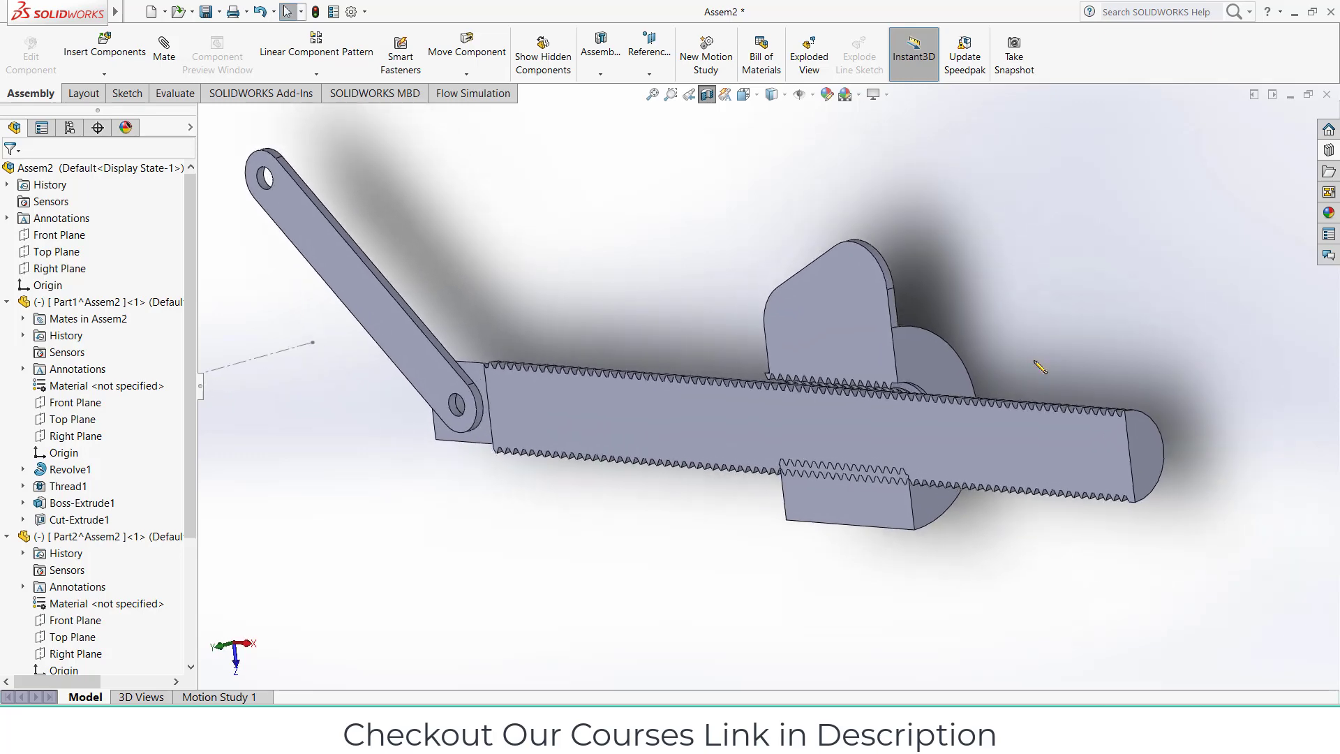
scroll(964, 378, "down", 3)
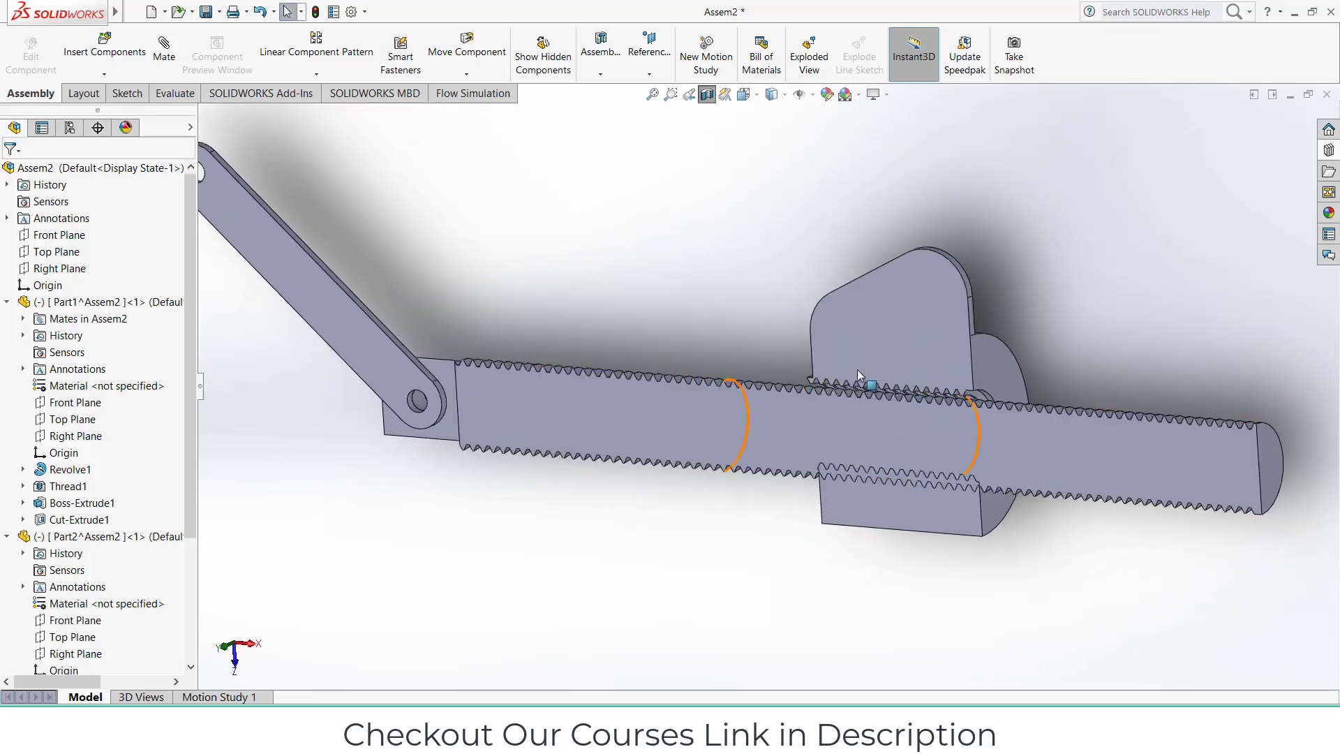
left_click(812, 95)
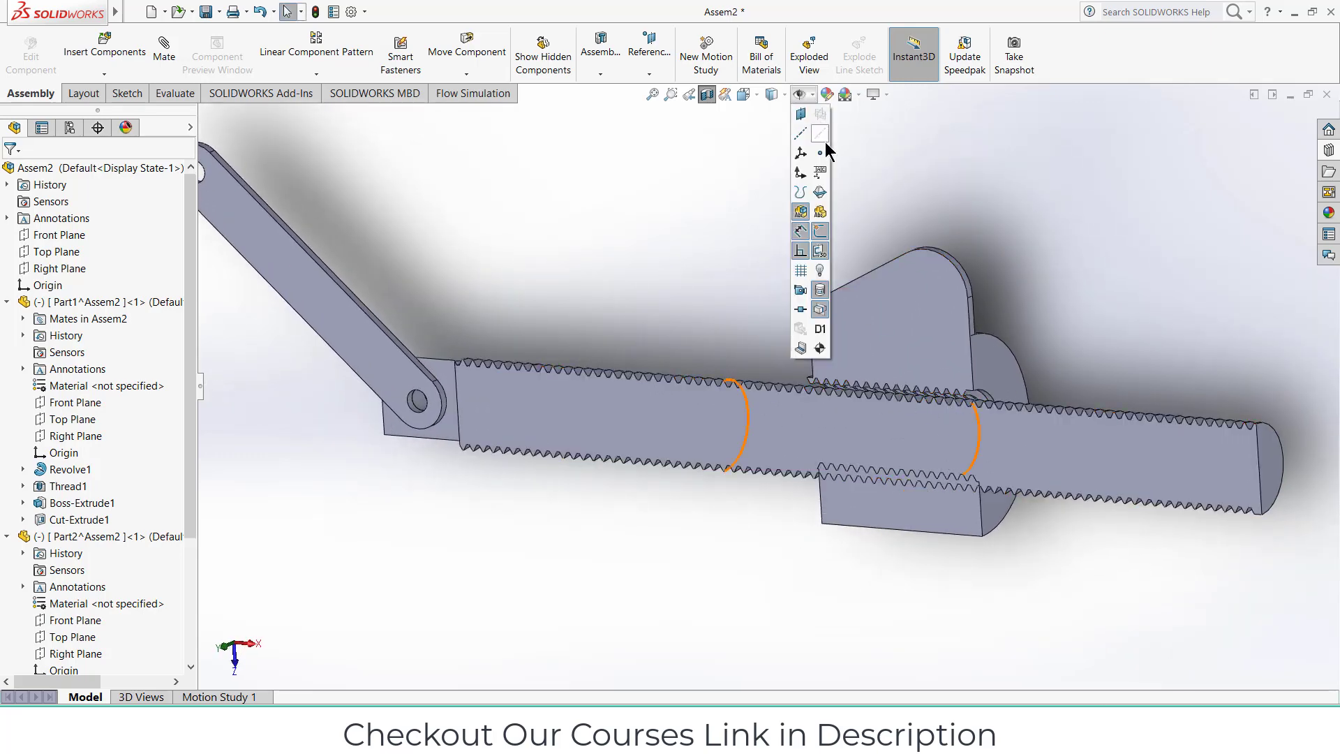
left_click(821, 135)
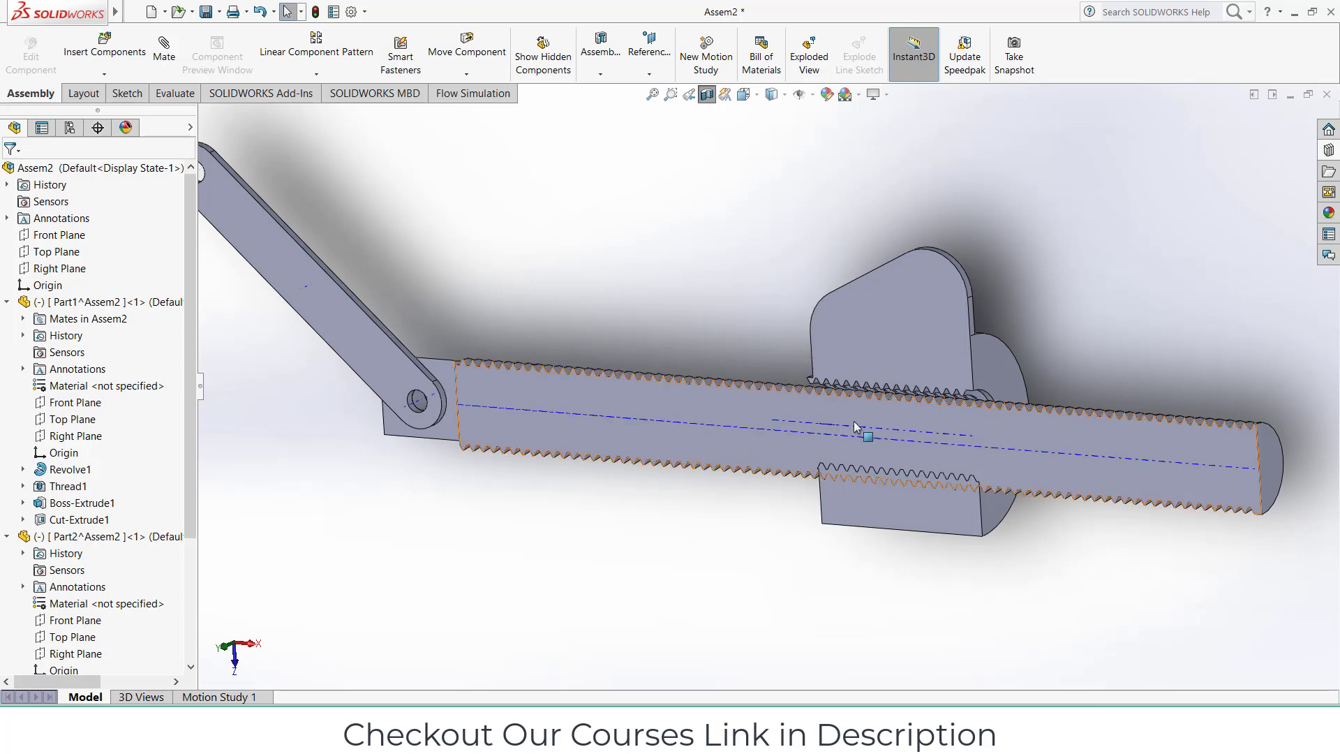
- Add a coincident mate between the nut's central axis and the threaded shaft's central axis
left_click(813, 95)
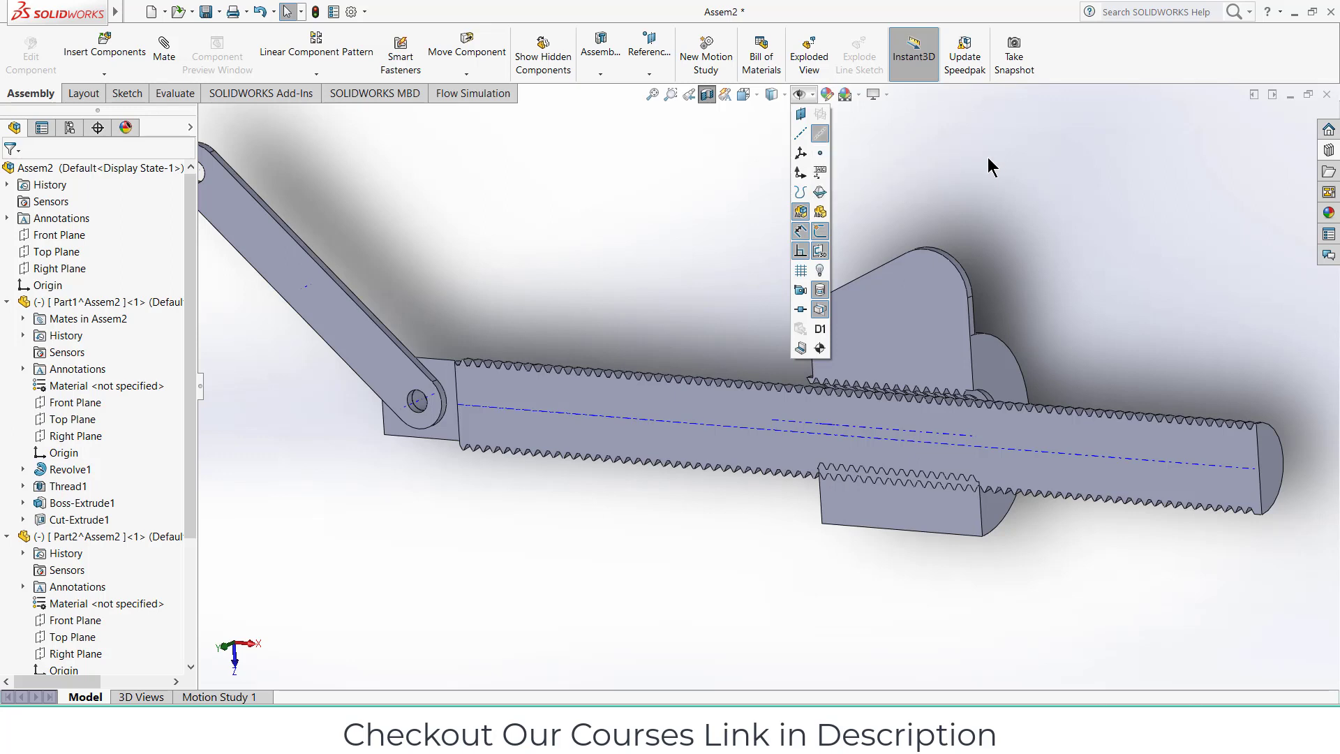
left_click(836, 421)
left_click(792, 436)
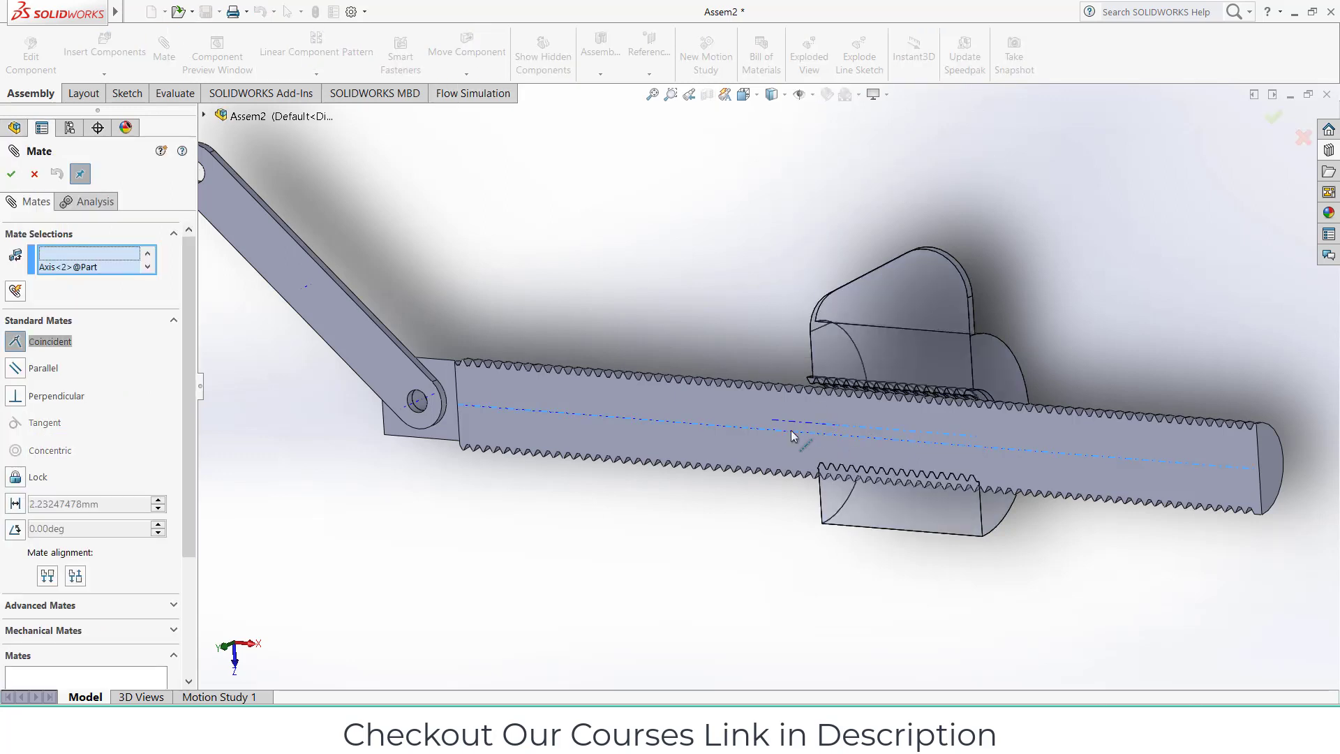
left_click(984, 456)
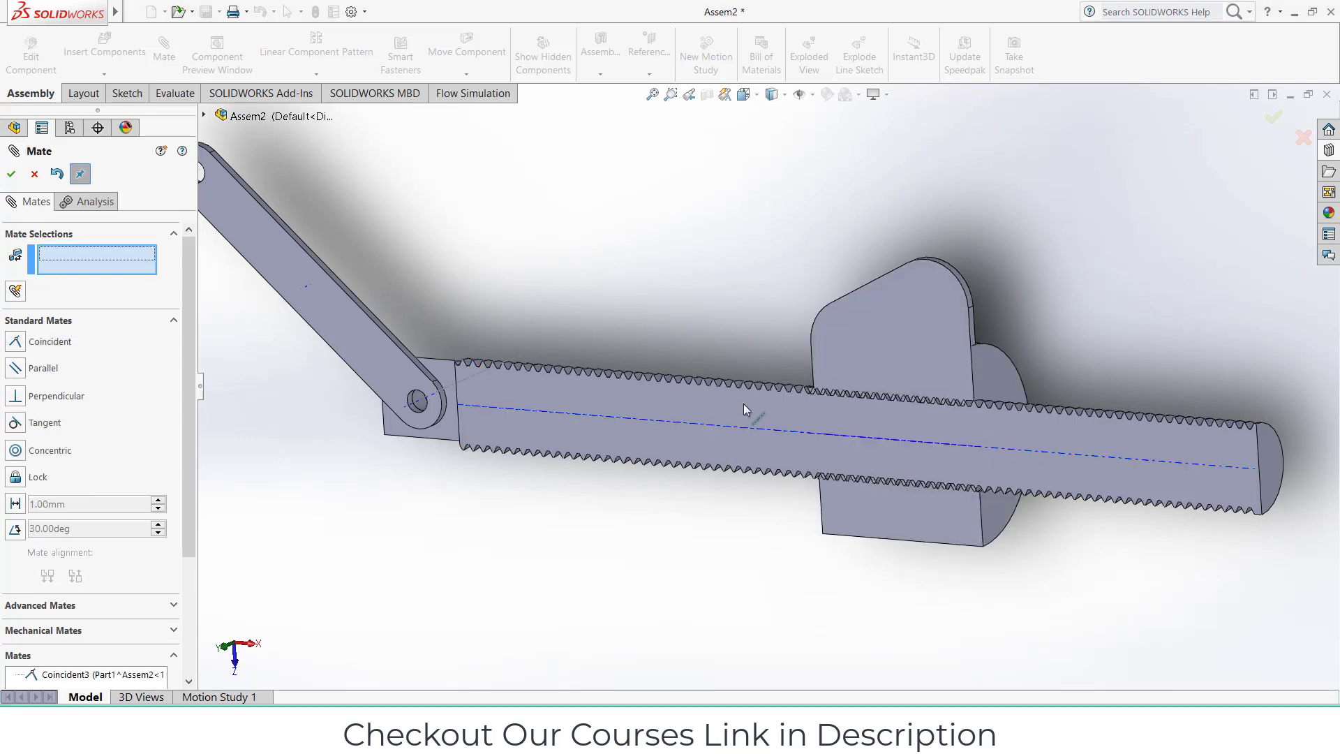
left_click(11, 174)
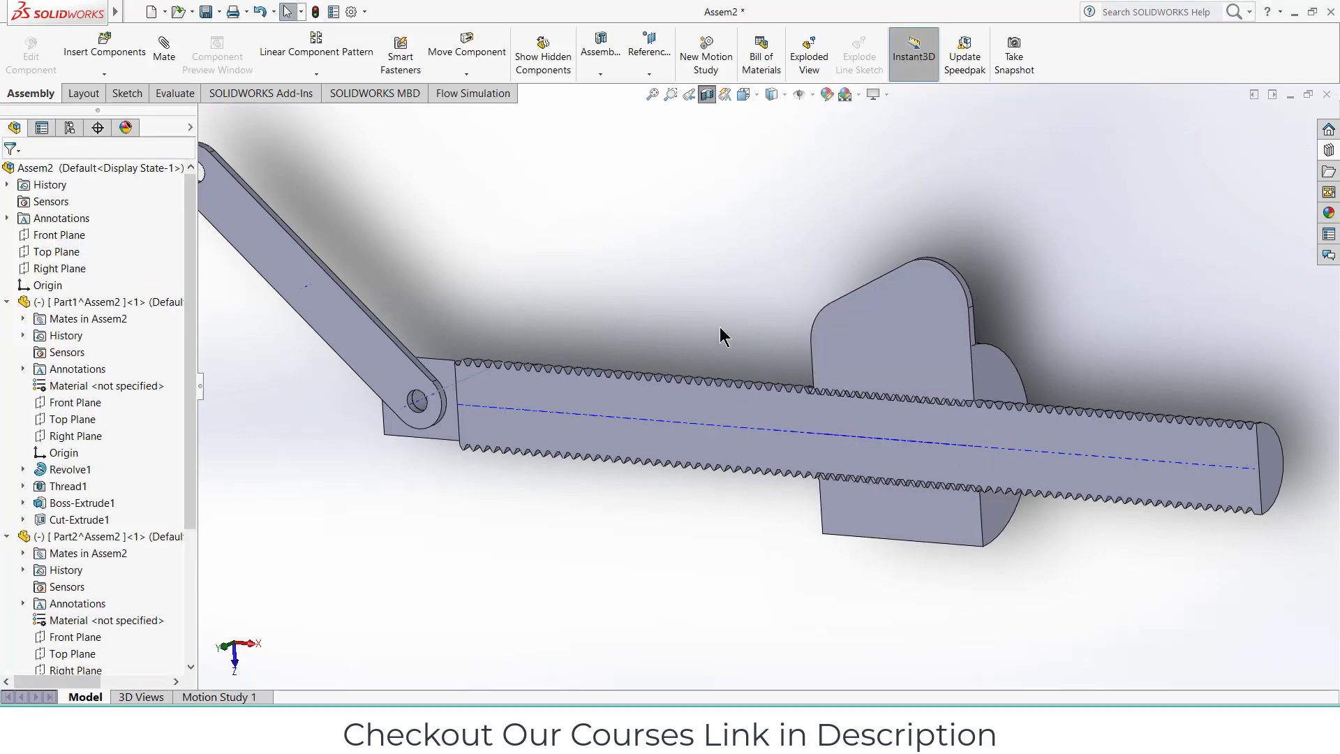
- Shift the nut slightly along the shaft until its thread teeth mesh with the shaft's thread
scroll(768, 339, "down", 2)
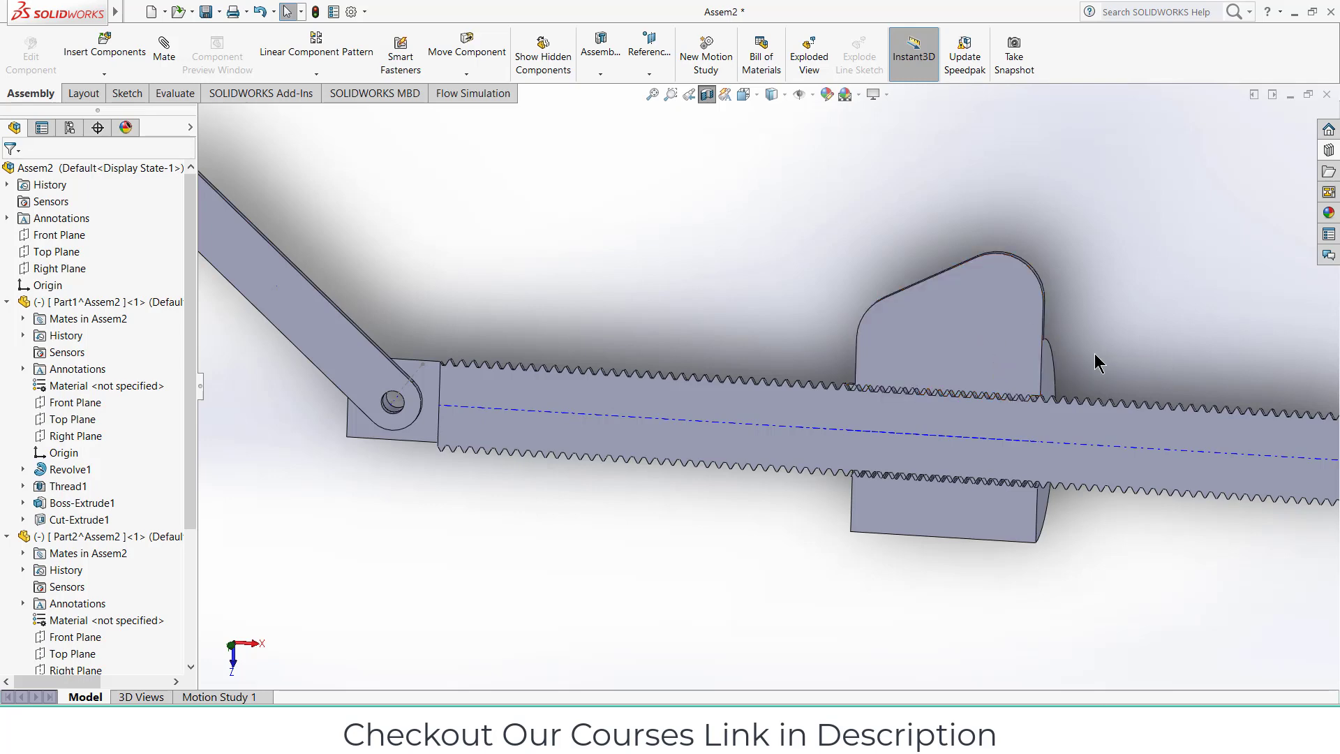
left_click(1007, 338)
scroll(1007, 337, "up", 5)
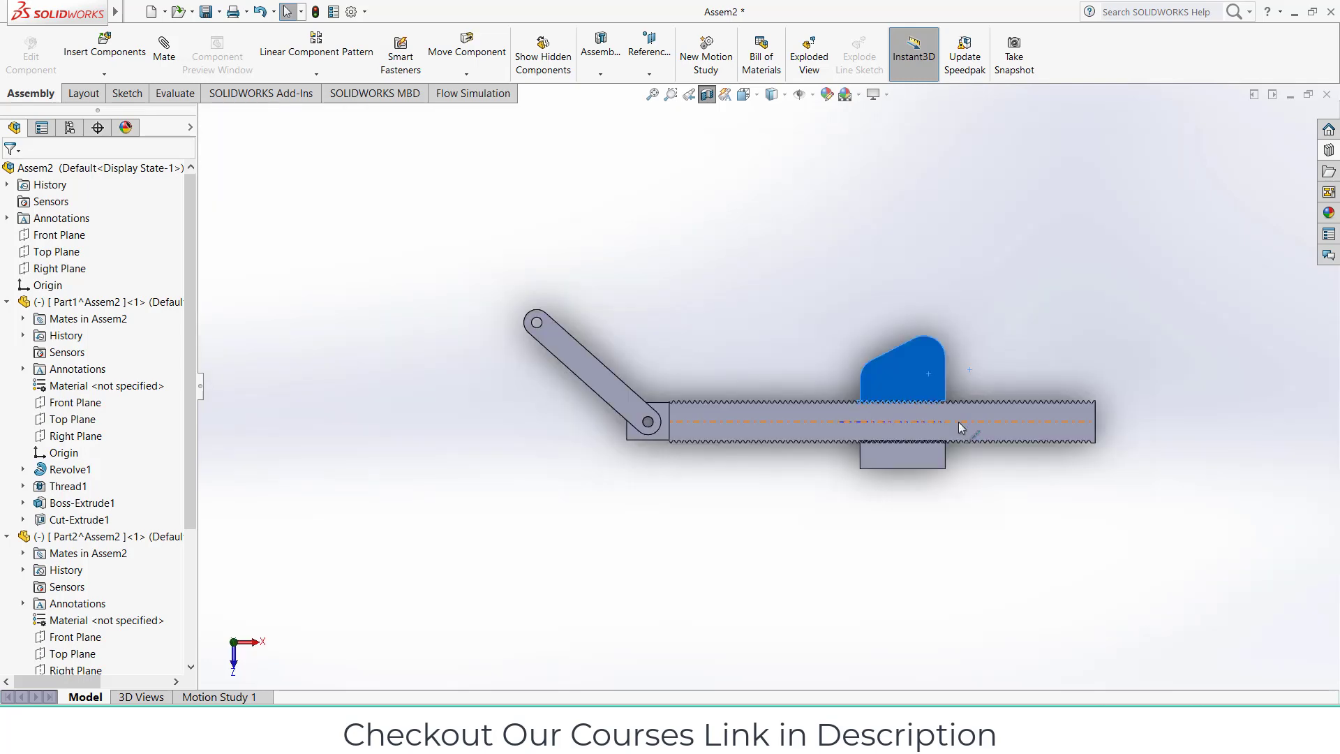
scroll(866, 370, "down", 8)
scroll(819, 336, "down", 3)
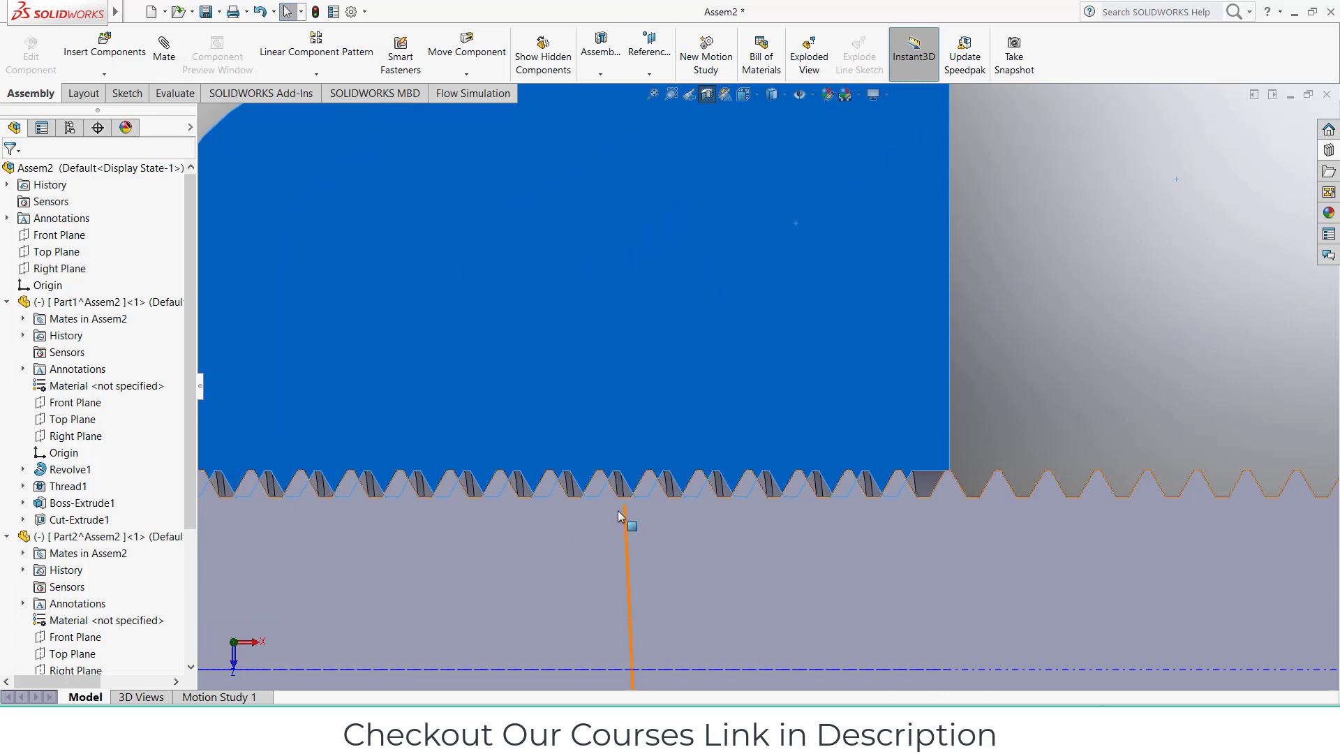
left_click(693, 384)
left_click_drag(692, 389, 689, 383)
key("Escape")
scroll(778, 380, "up", 10)
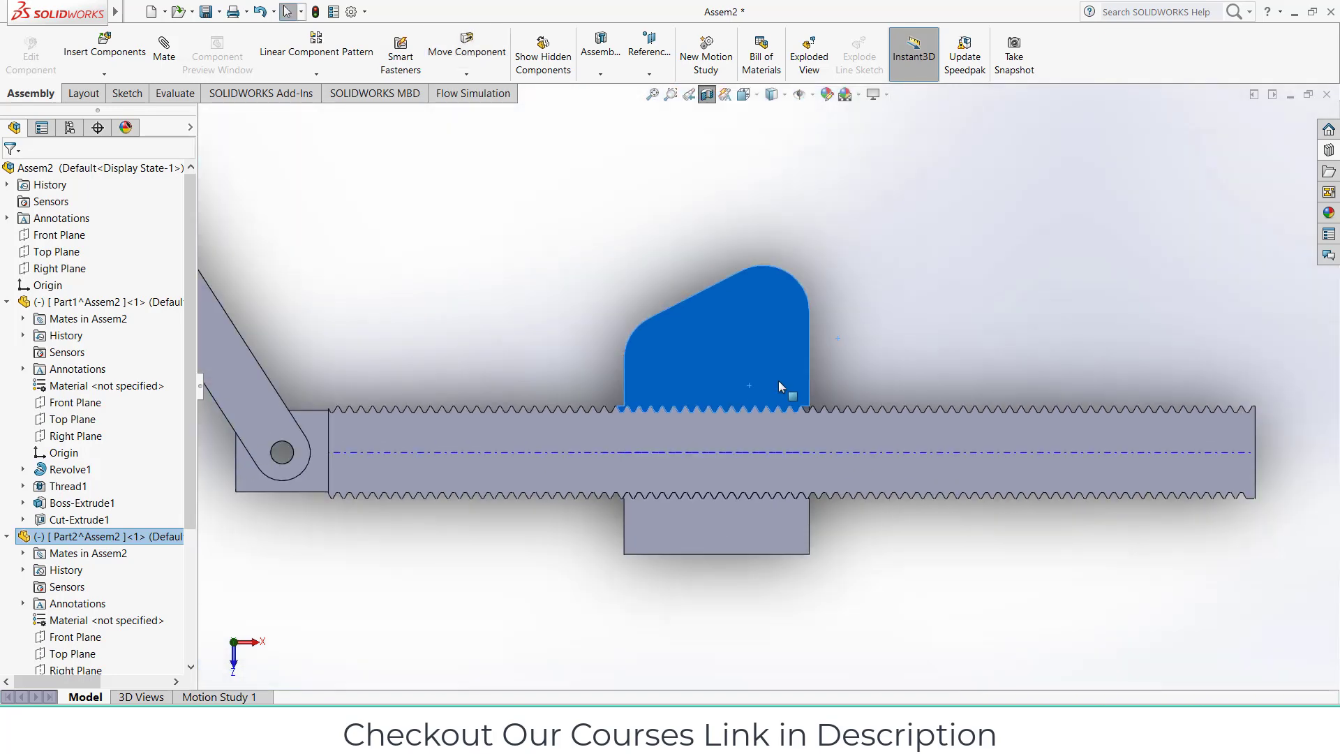
scroll(497, 501, "up", 3)
middle_click_drag(497, 501, 374, 470)
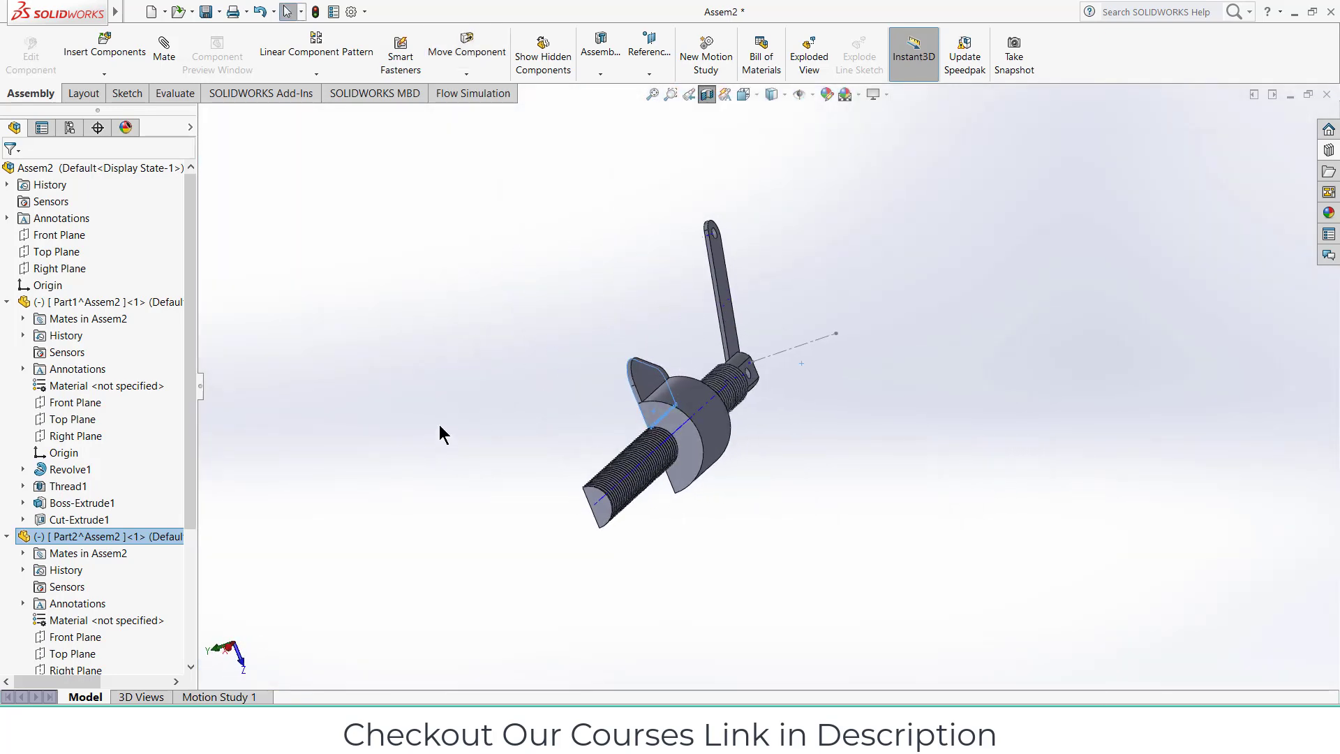
scroll(74, 557, "down", 4)
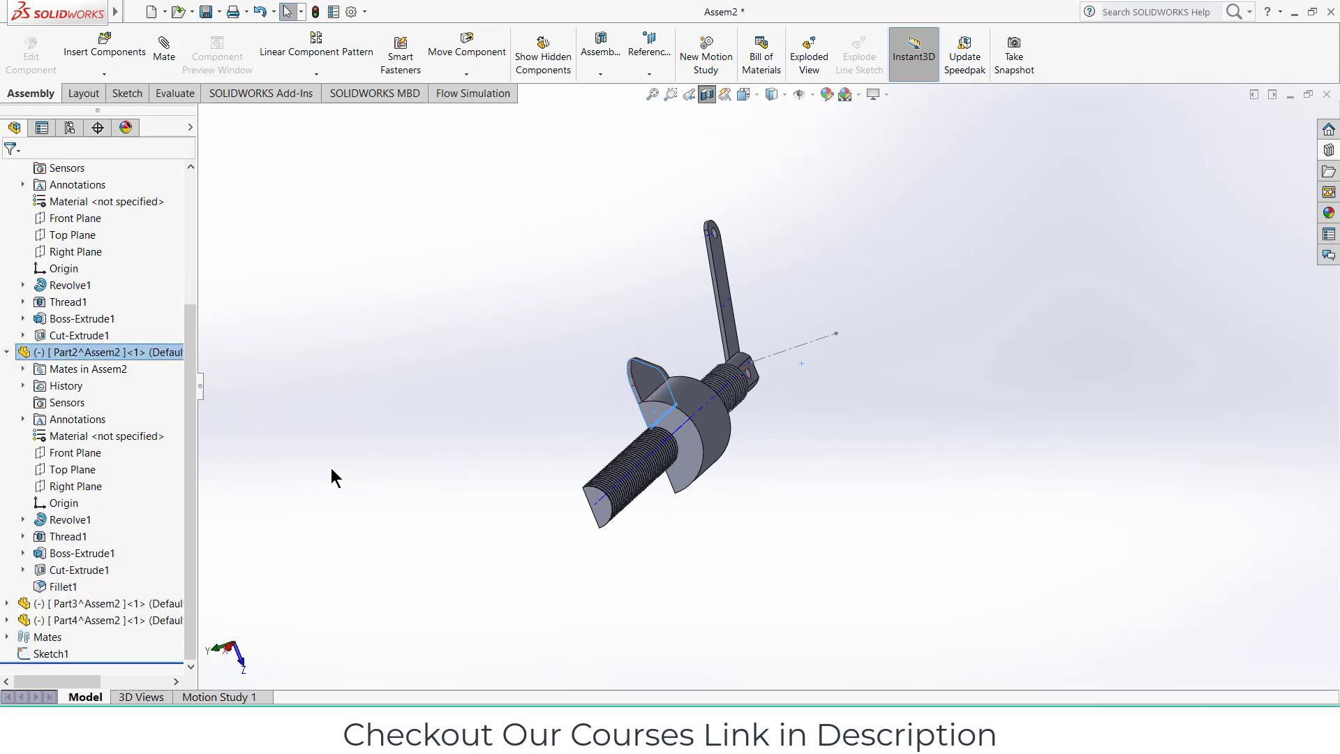
- Examine how the nut's thread teeth sit in the shaft's thread in the section view
key("f")
left_click(716, 421)
key("ctrl+8")
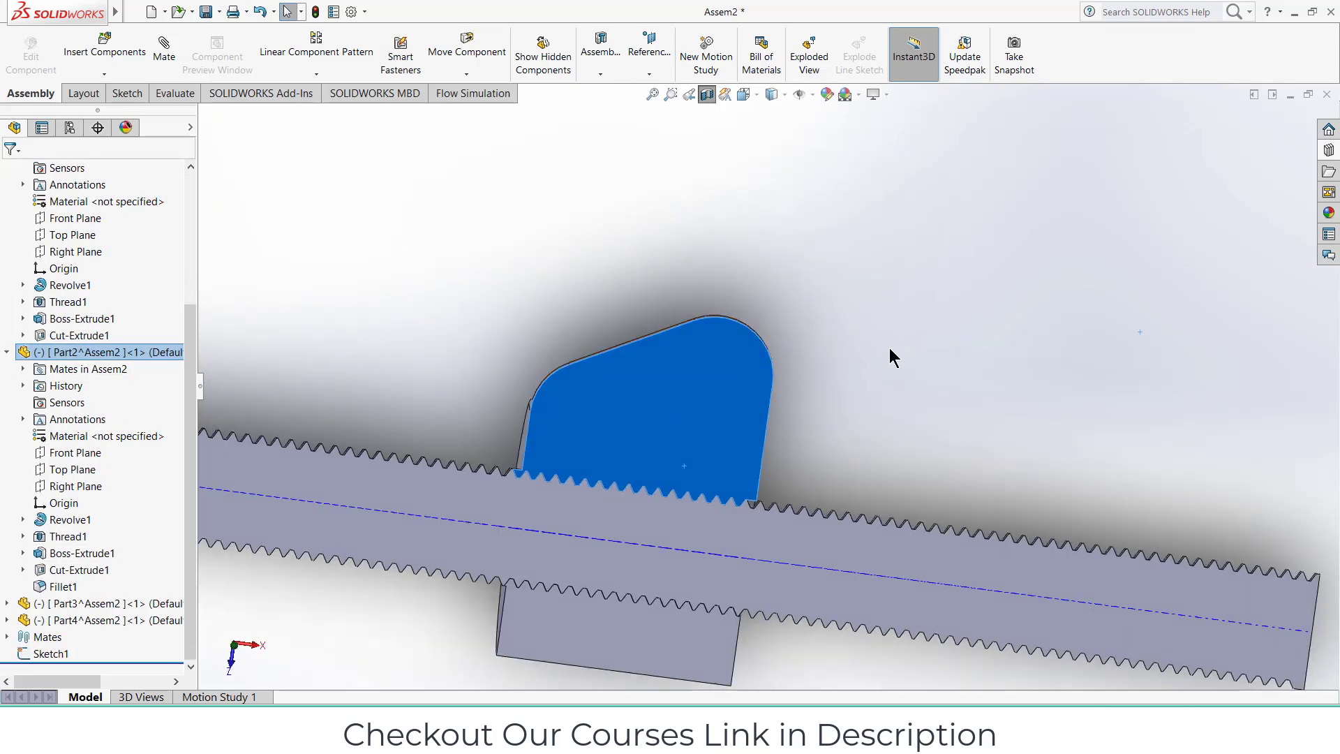
scroll(889, 347, "down", 3)
scroll(839, 353, "up", 3)
scroll(839, 353, "up", 3)
middle_click_drag(839, 356, 659, 375)
scroll(615, 412, "down", 2)
left_click(621, 420)
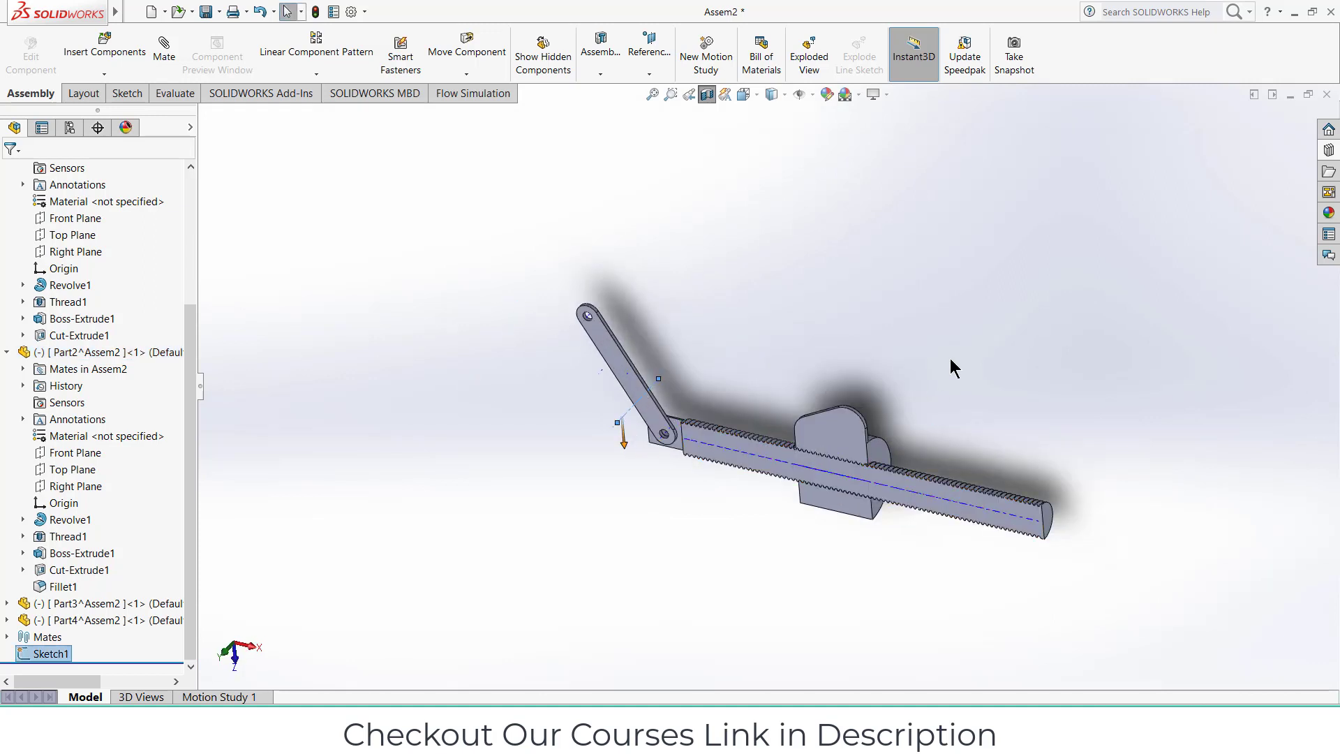
scroll(840, 419, "down", 5)
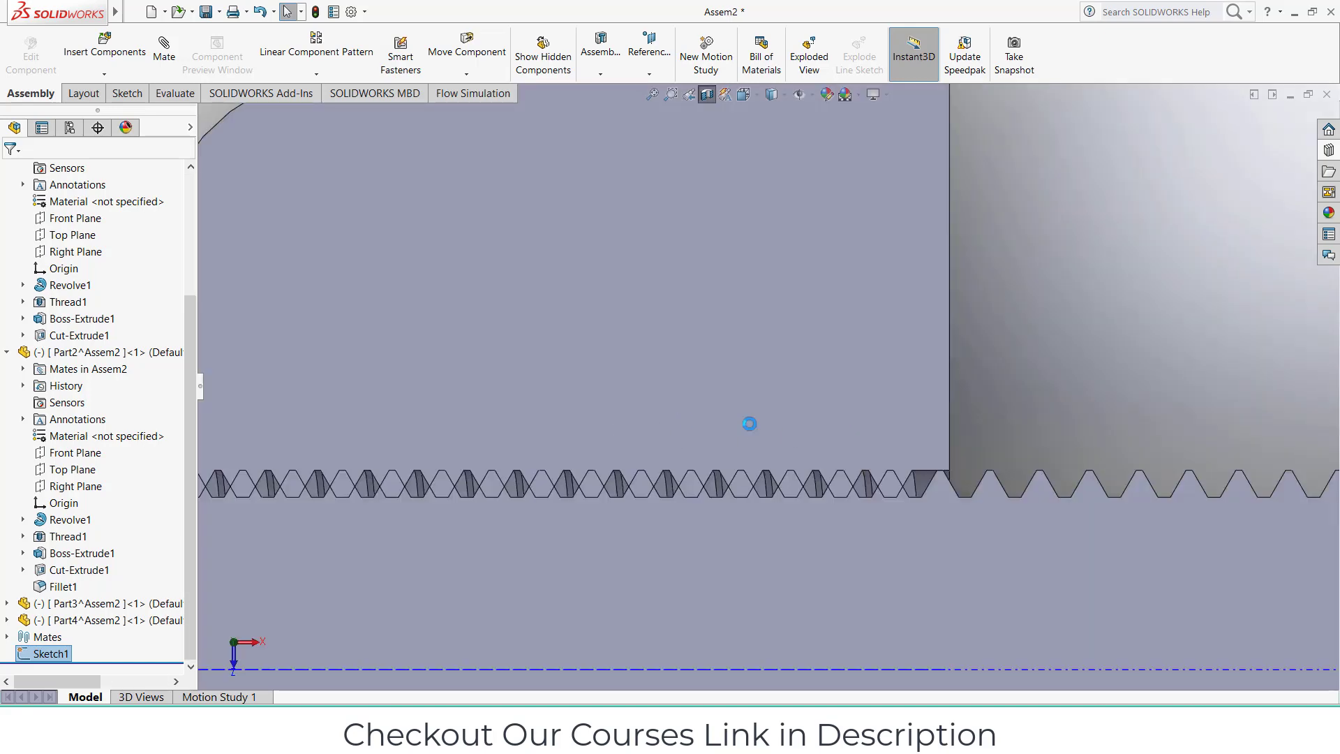
scroll(749, 423, "up", 10)
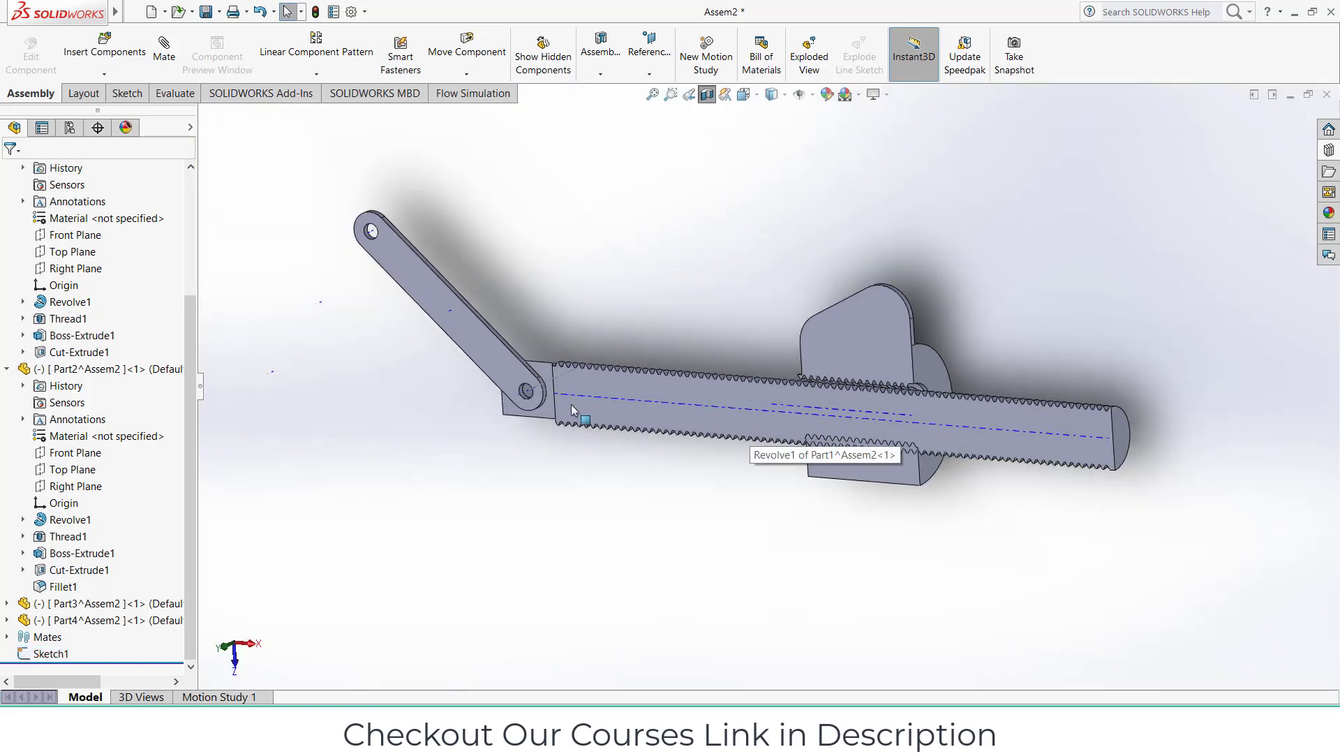
- Hide the Part4 link component and show it again in the assembly
key("ctrl+5")
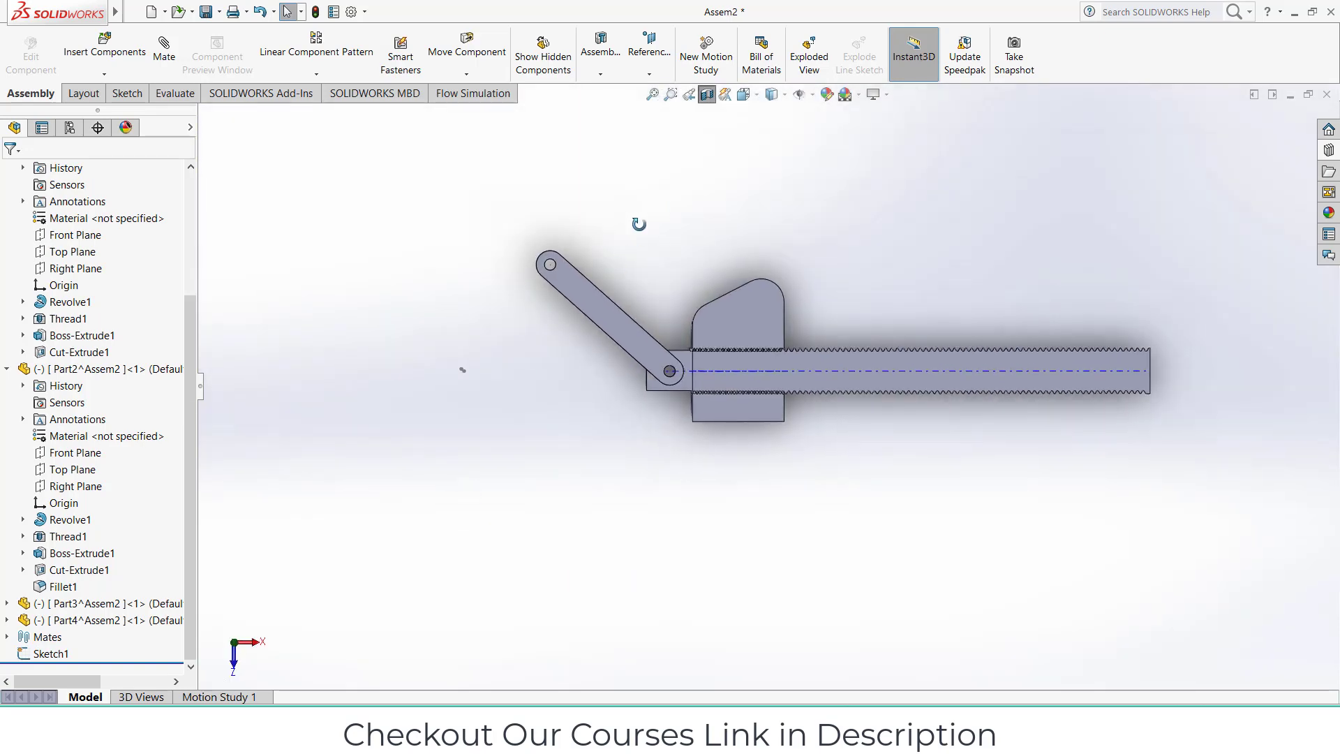
middle_click_drag(637, 223, 577, 338)
left_click(70, 621)
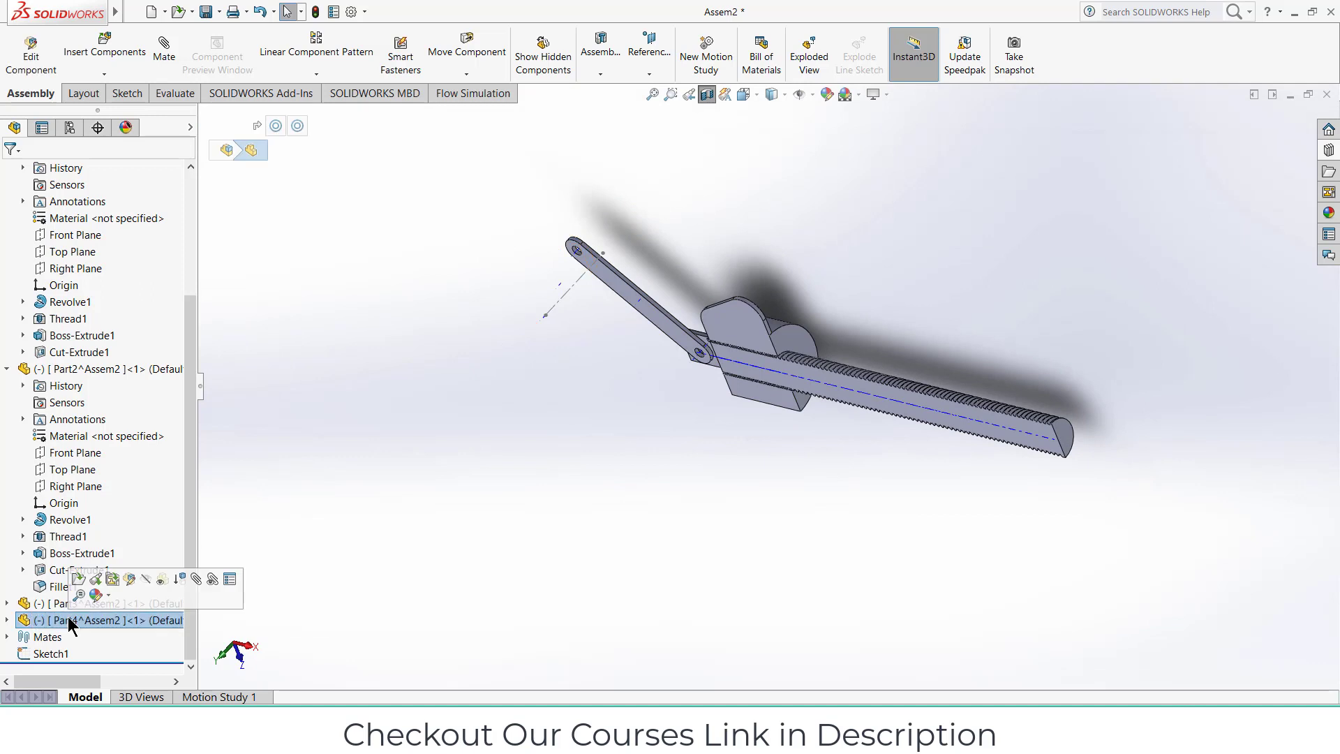
left_click(145, 579)
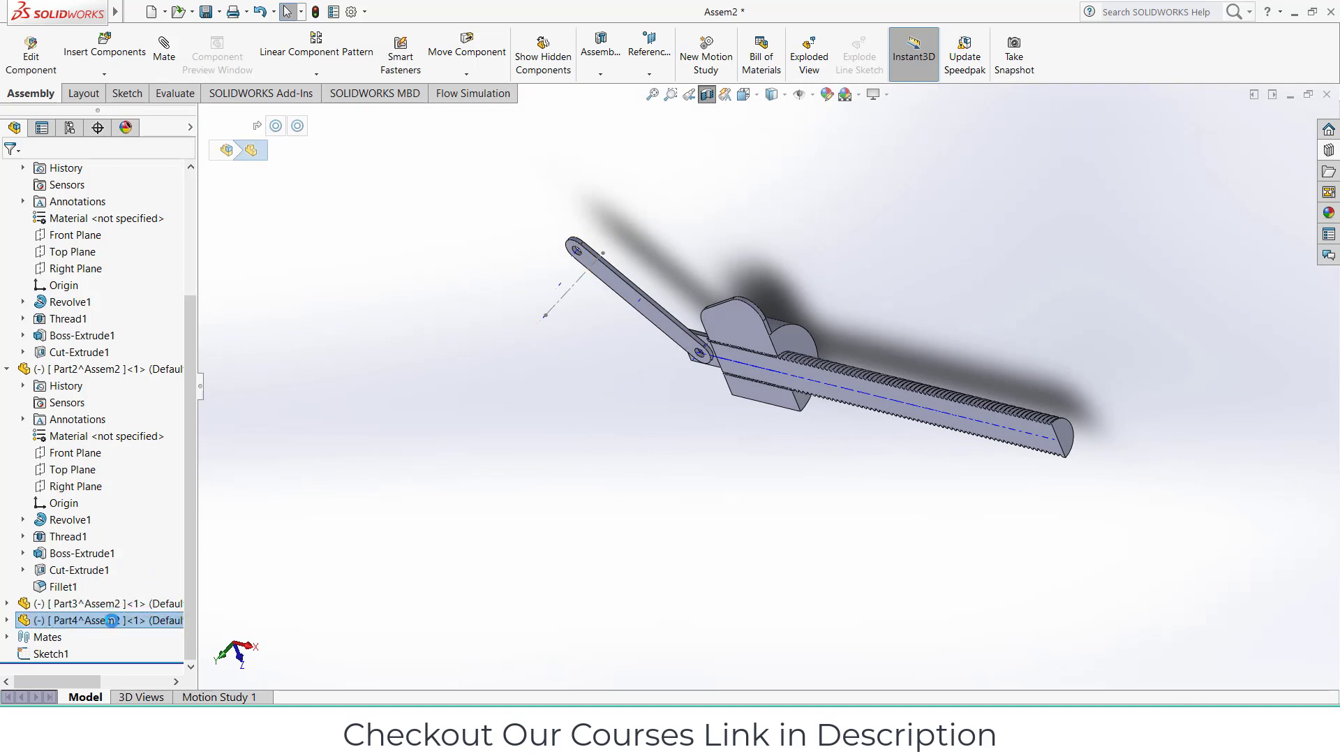
right_click(113, 622)
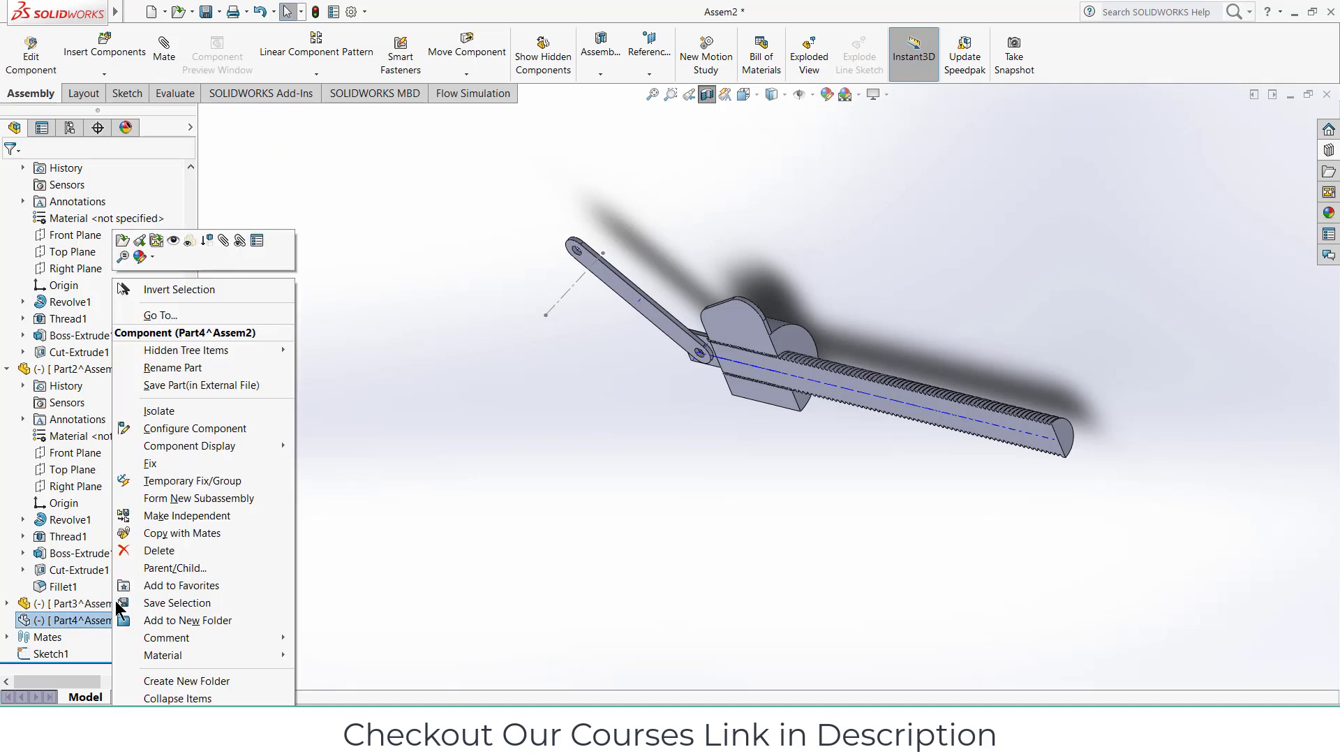
left_click(175, 246)
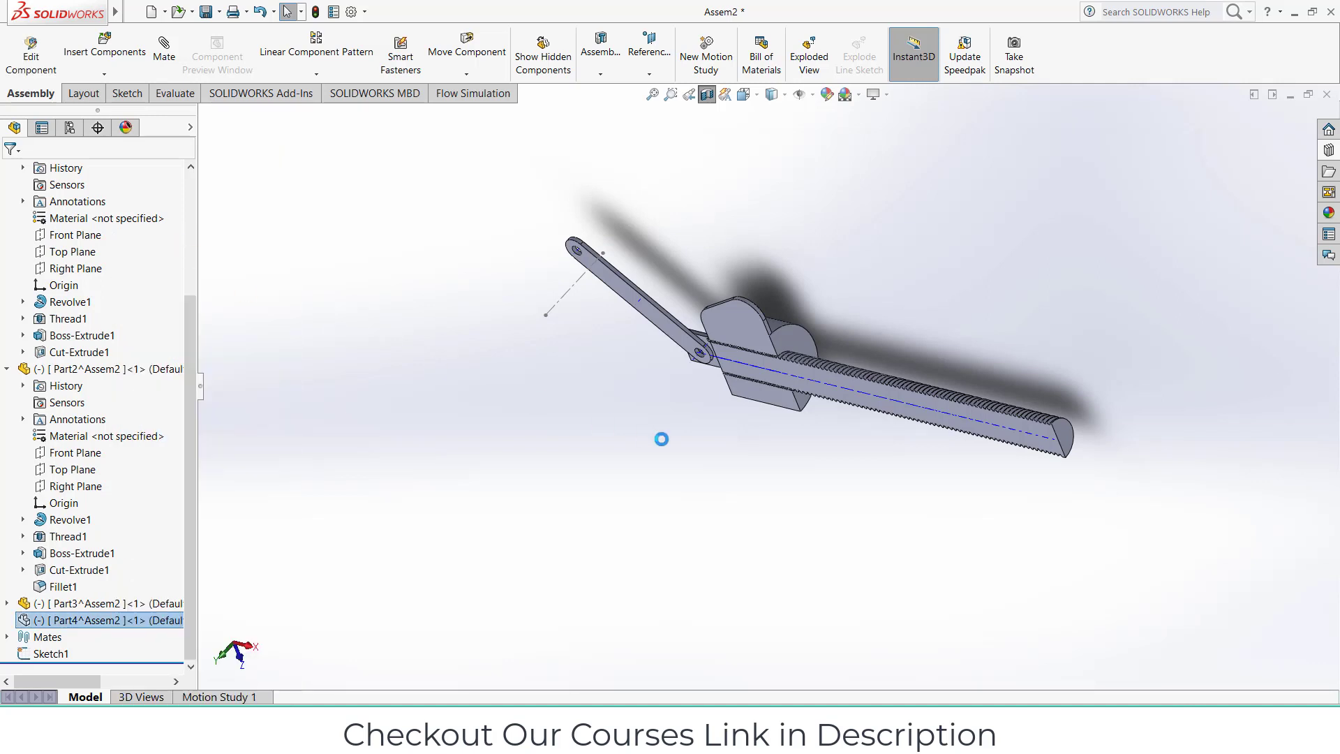
- Look for the Part4 link around the upper end of the visible link, selecting it in the component tree
middle_click_drag(670, 428, 851, 310)
scroll(640, 417, "down", 2)
scroll(641, 402, "up", 10)
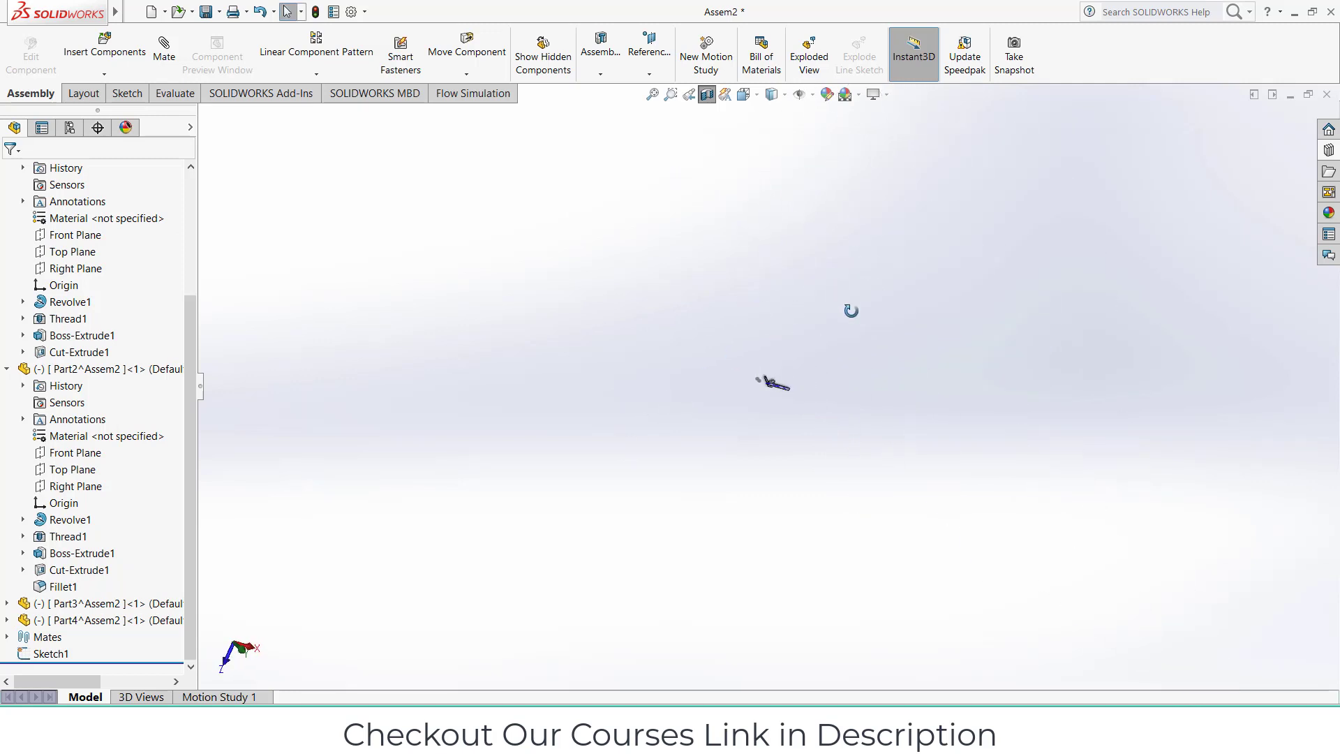
scroll(751, 388, "down", 5)
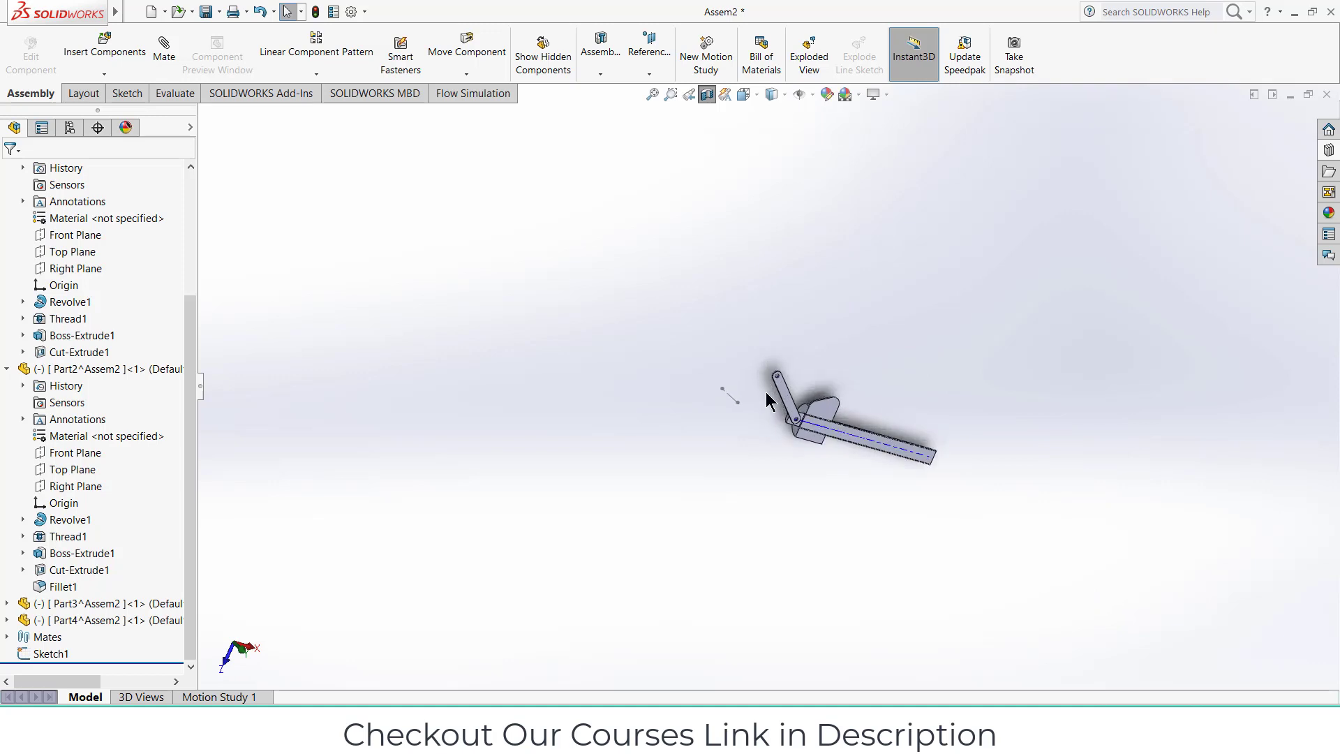
scroll(768, 400, "down", 3)
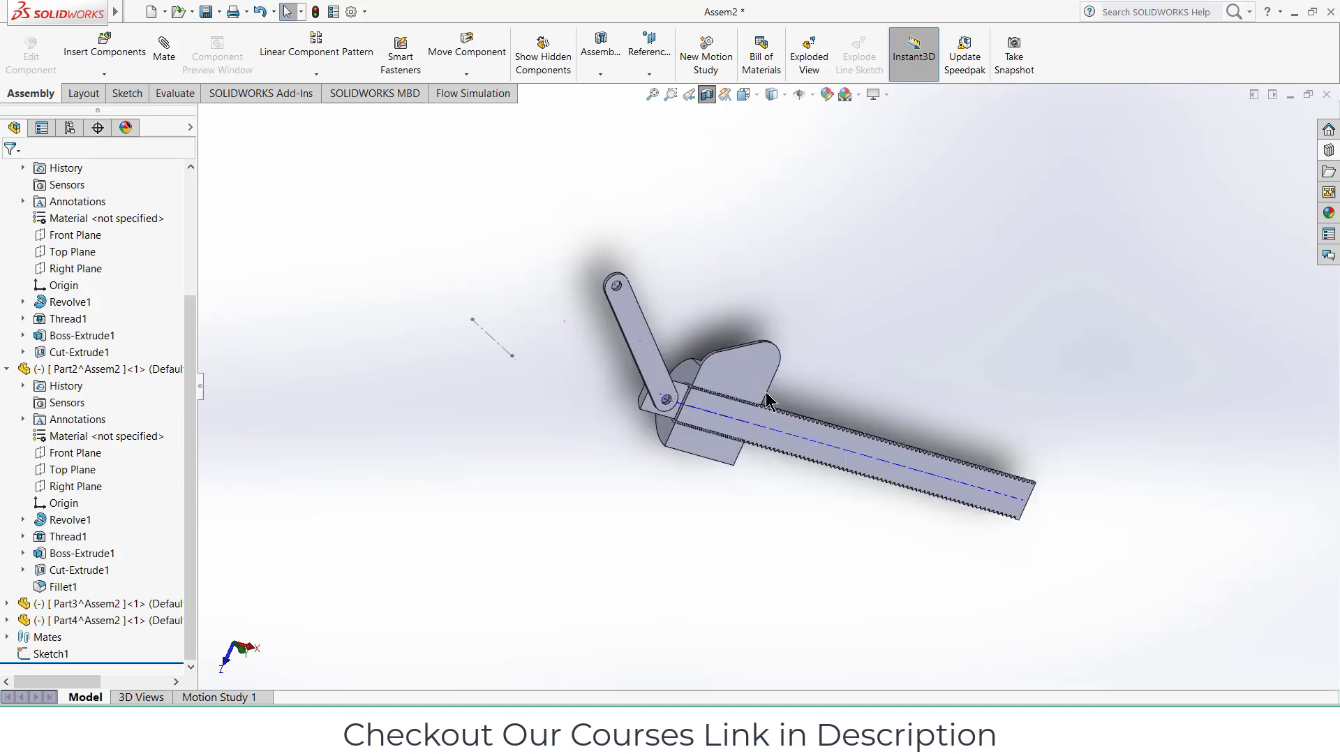
left_click(98, 620)
left_click(72, 627)
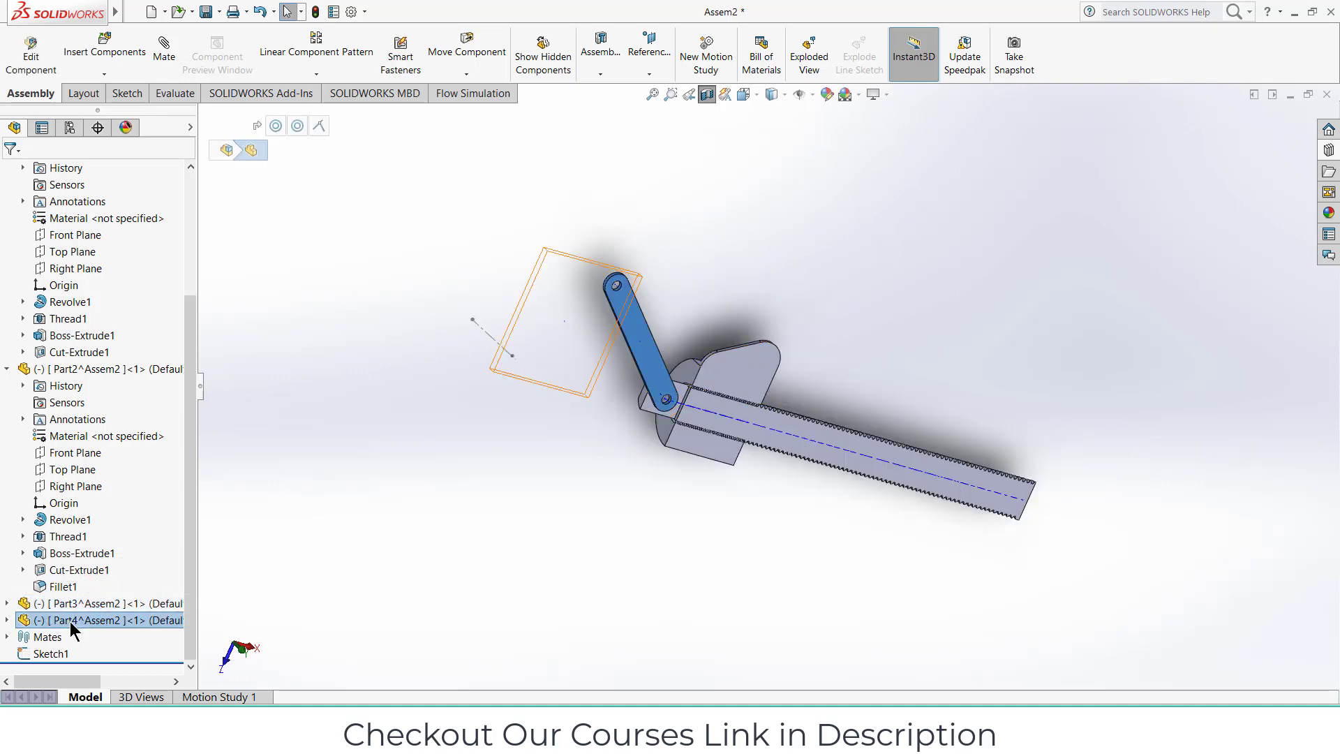
left_click(114, 621)
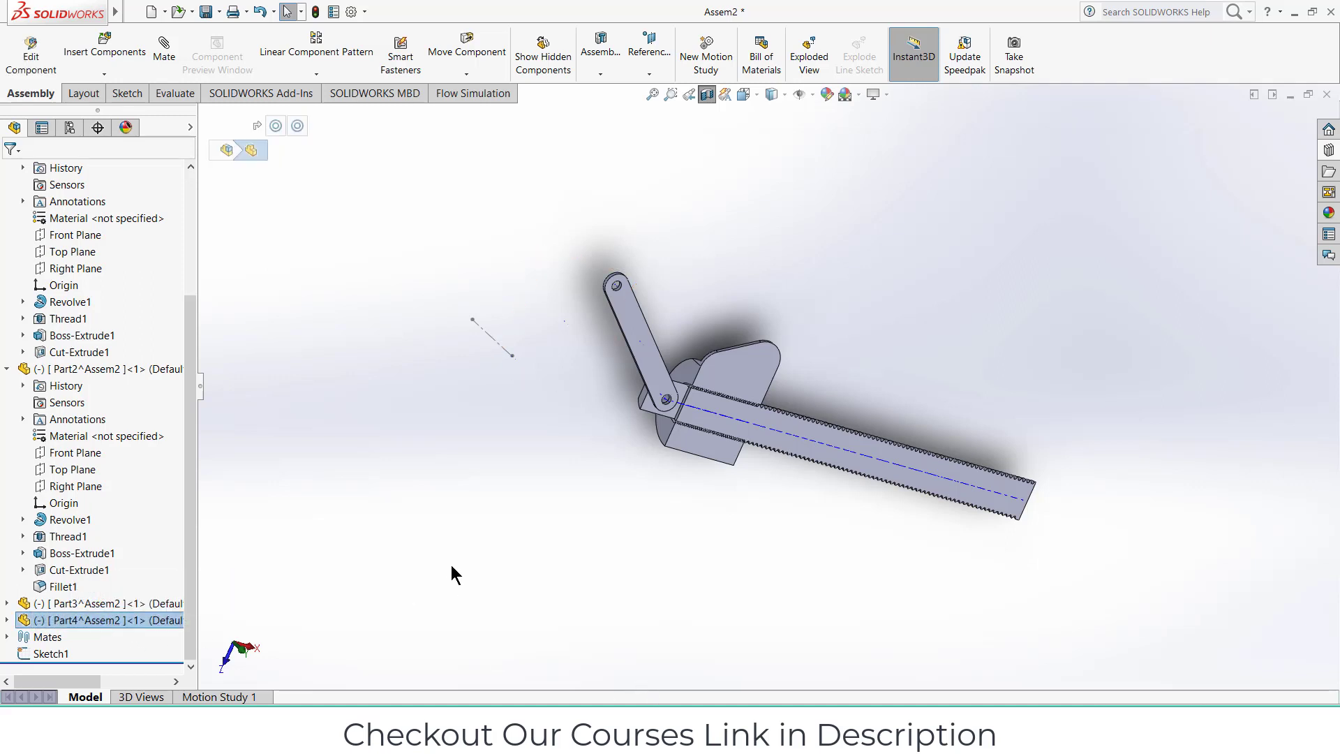
left_click(211, 593)
left_click(25, 623)
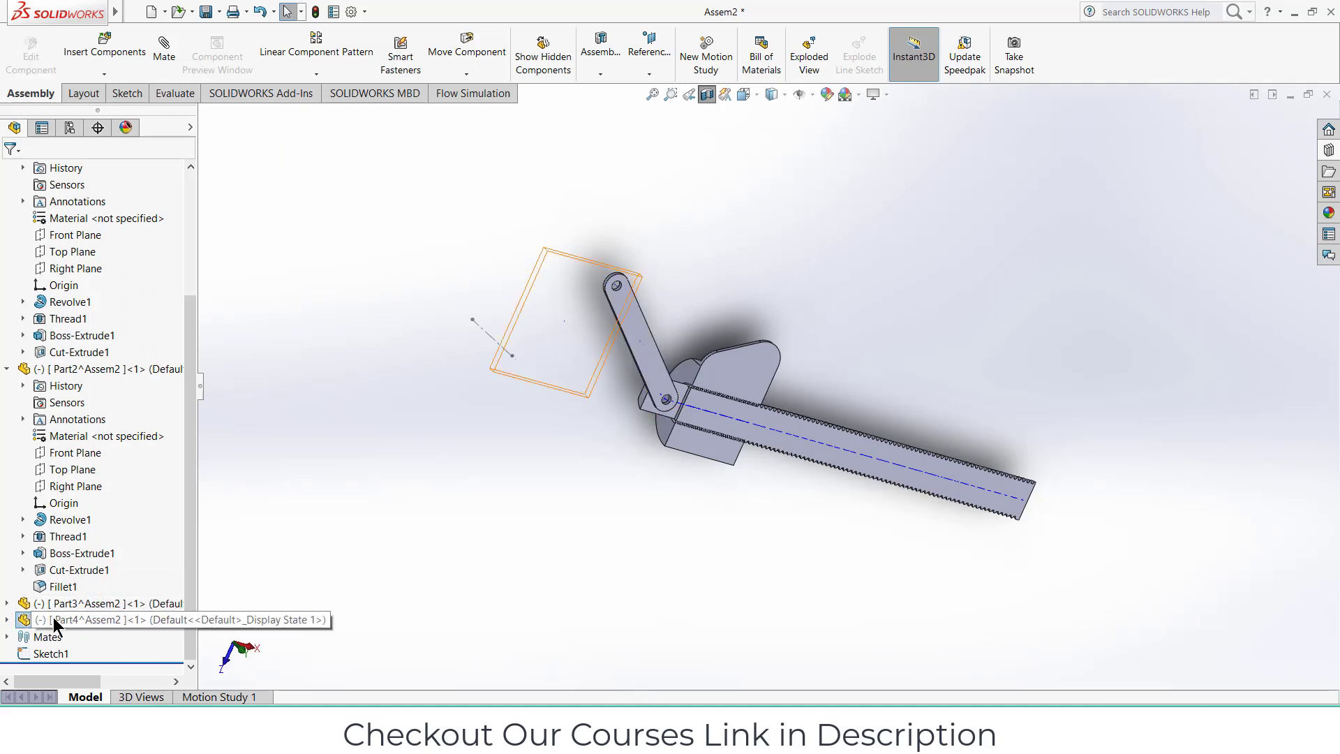
- Edit Part4 in the assembly context, inspect its Boss-Extrude1 dimensions and return to the assembly
left_click(31, 55)
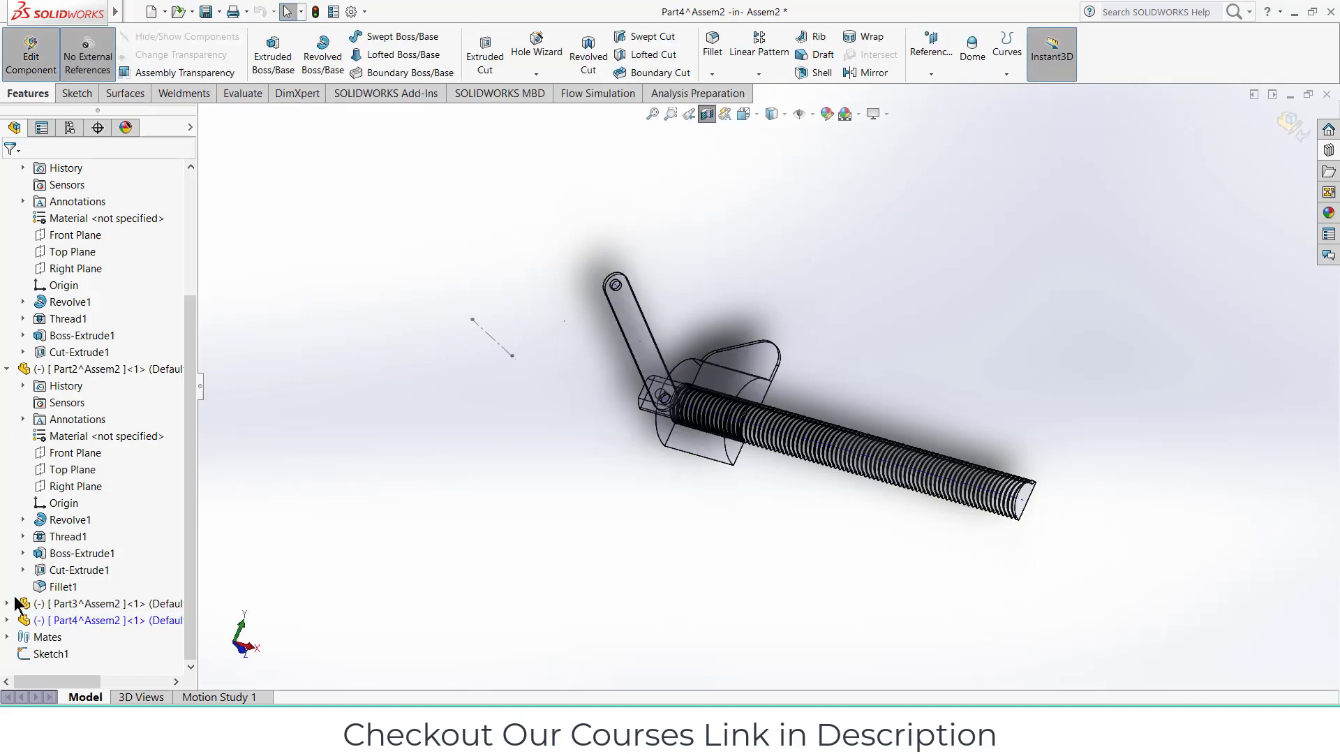
left_click(63, 653)
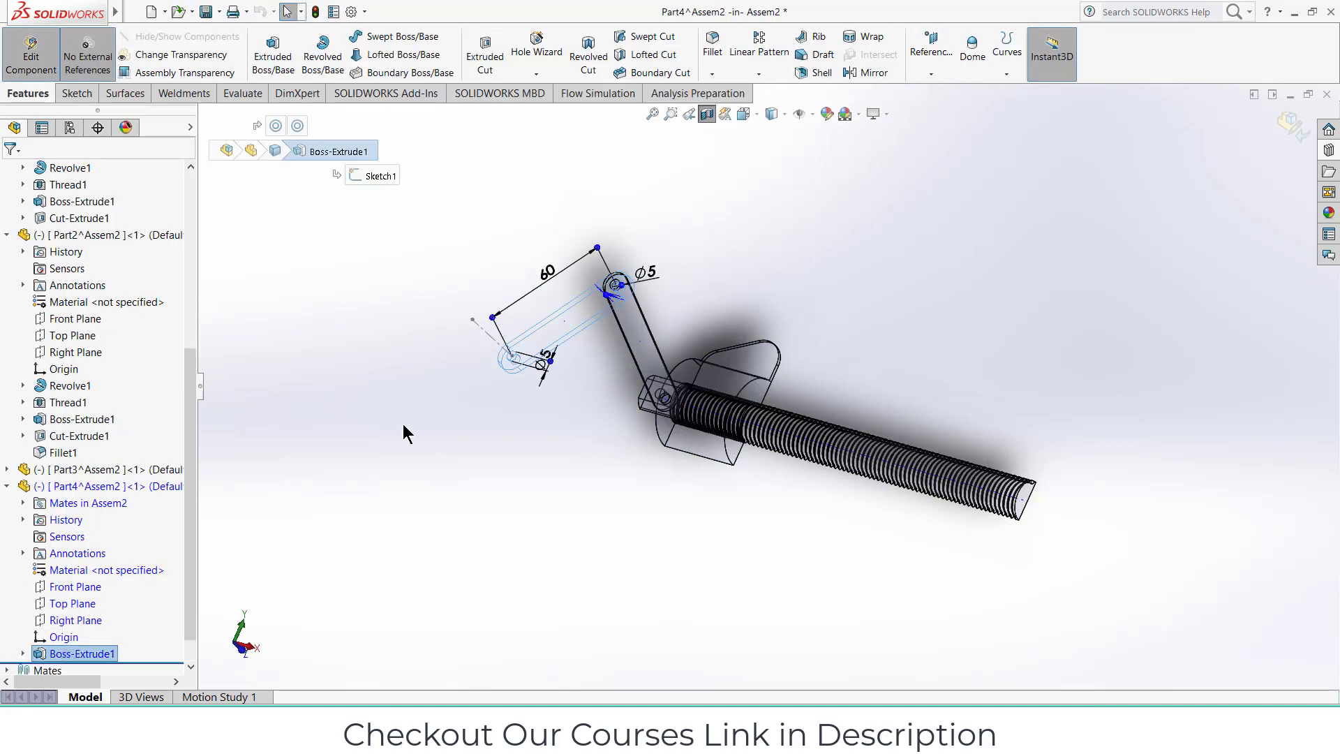
middle_click_drag(403, 425, 537, 370)
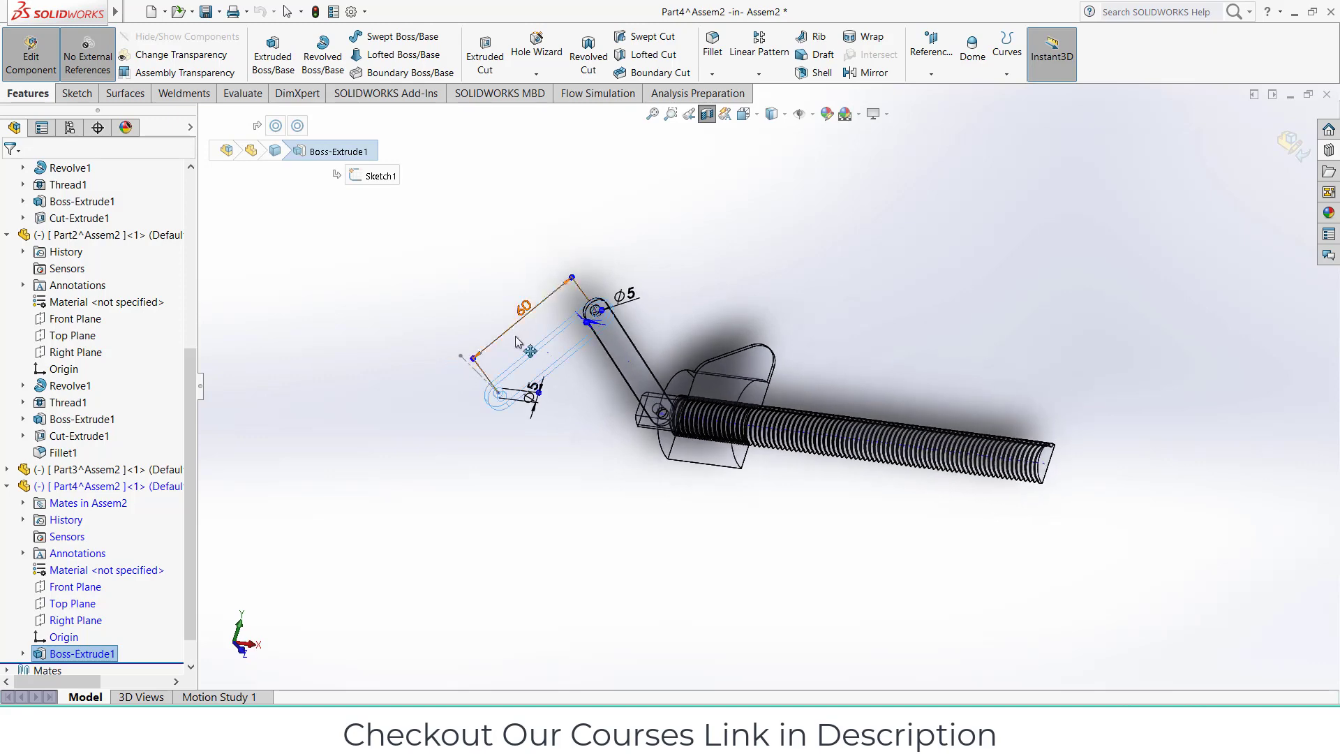
scroll(504, 294, "down", 3)
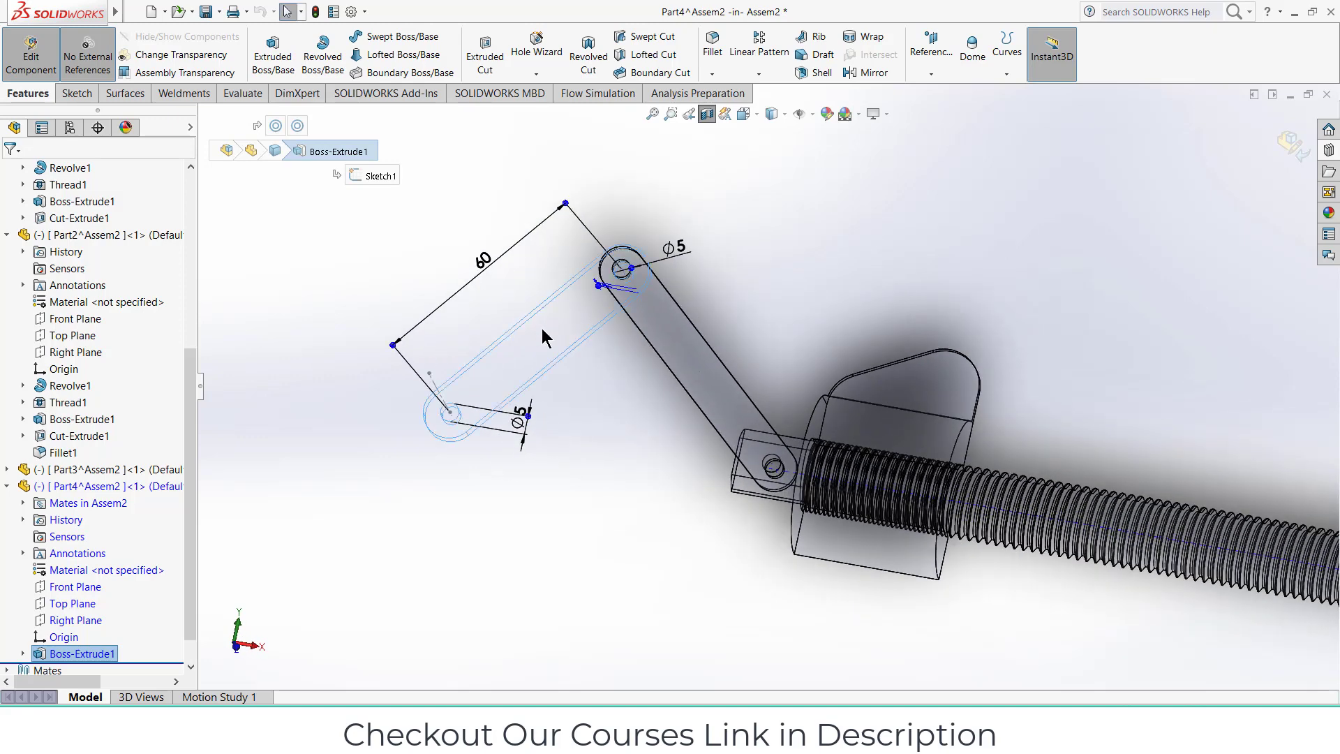
left_click(1292, 143)
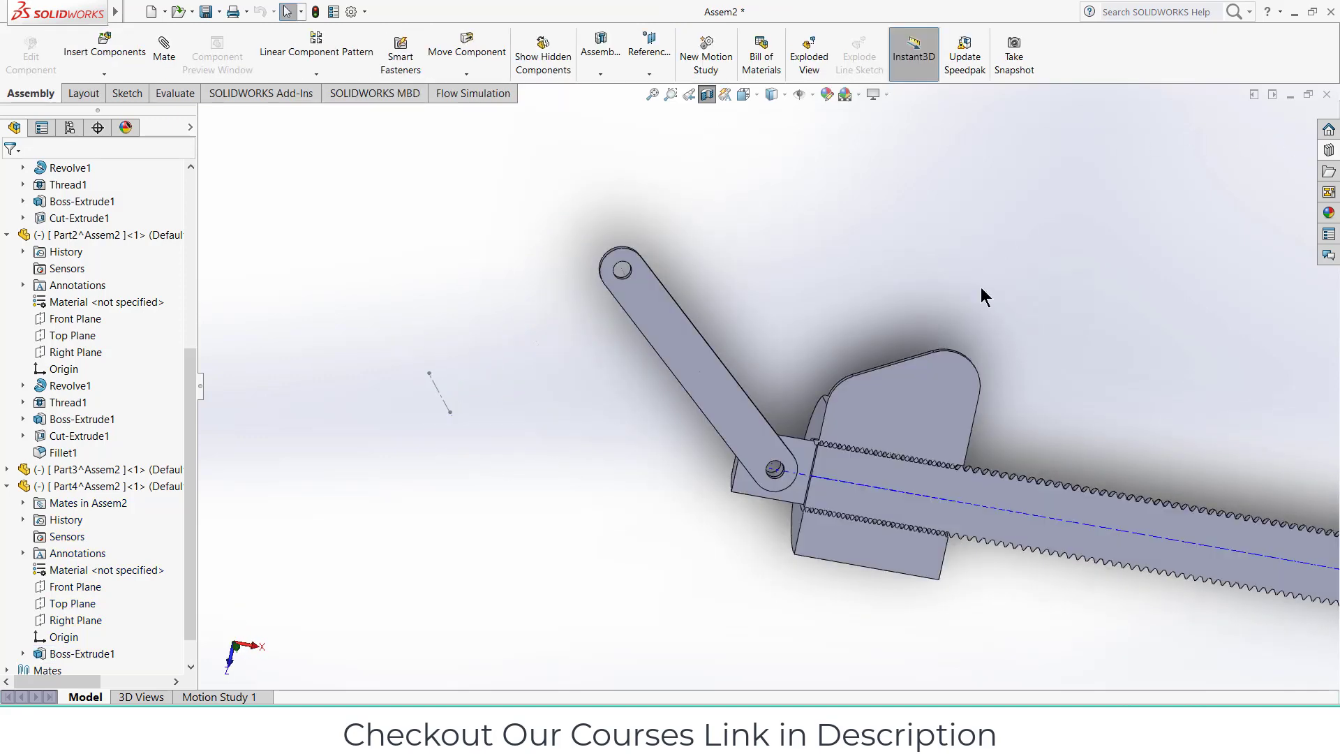
- Add a second instance of the Part4 link to the empty area beside the linkage
right_click(79, 485)
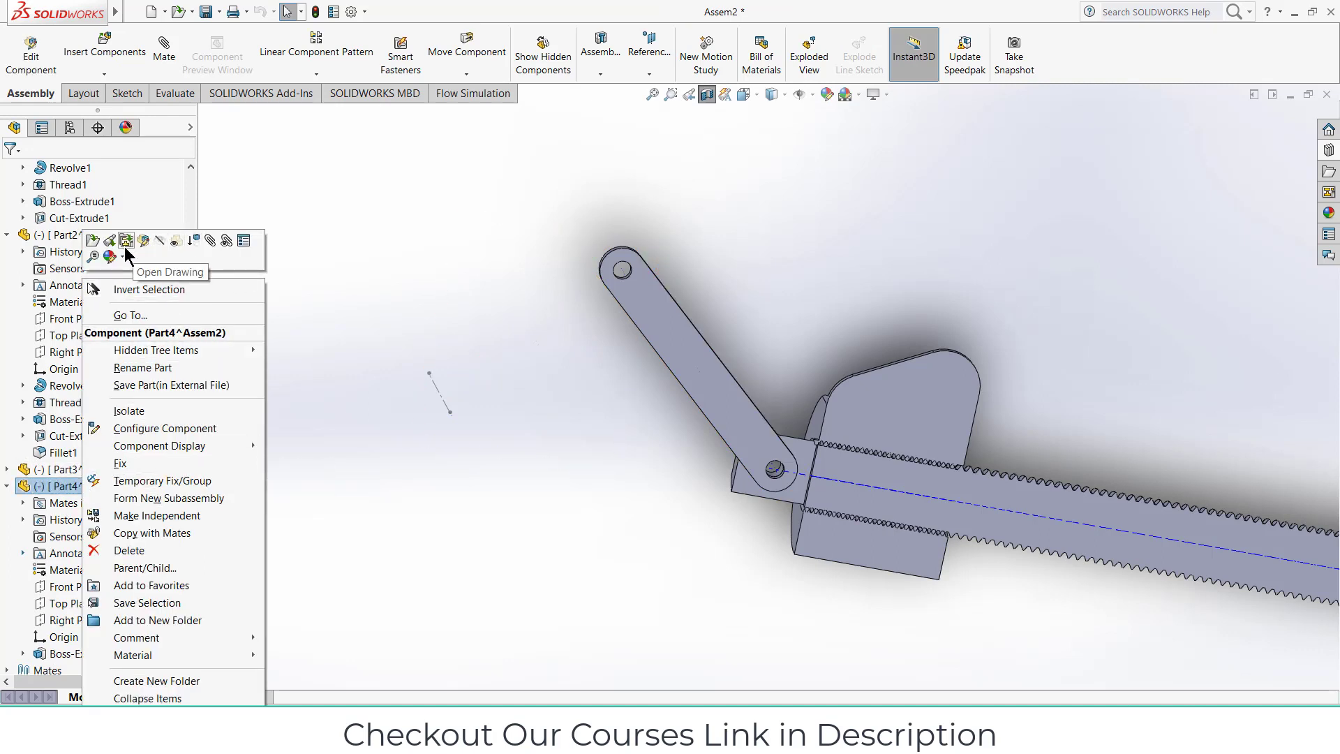
left_click(406, 438)
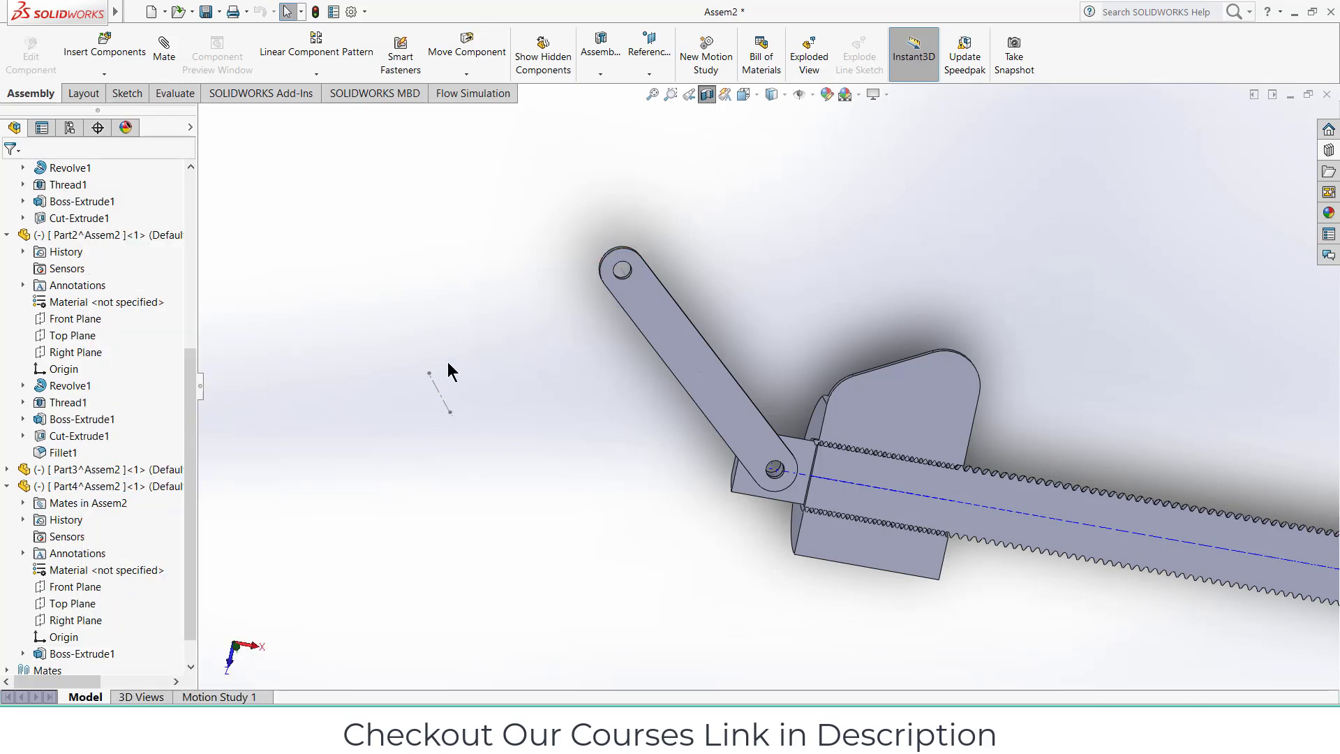
left_click(66, 486)
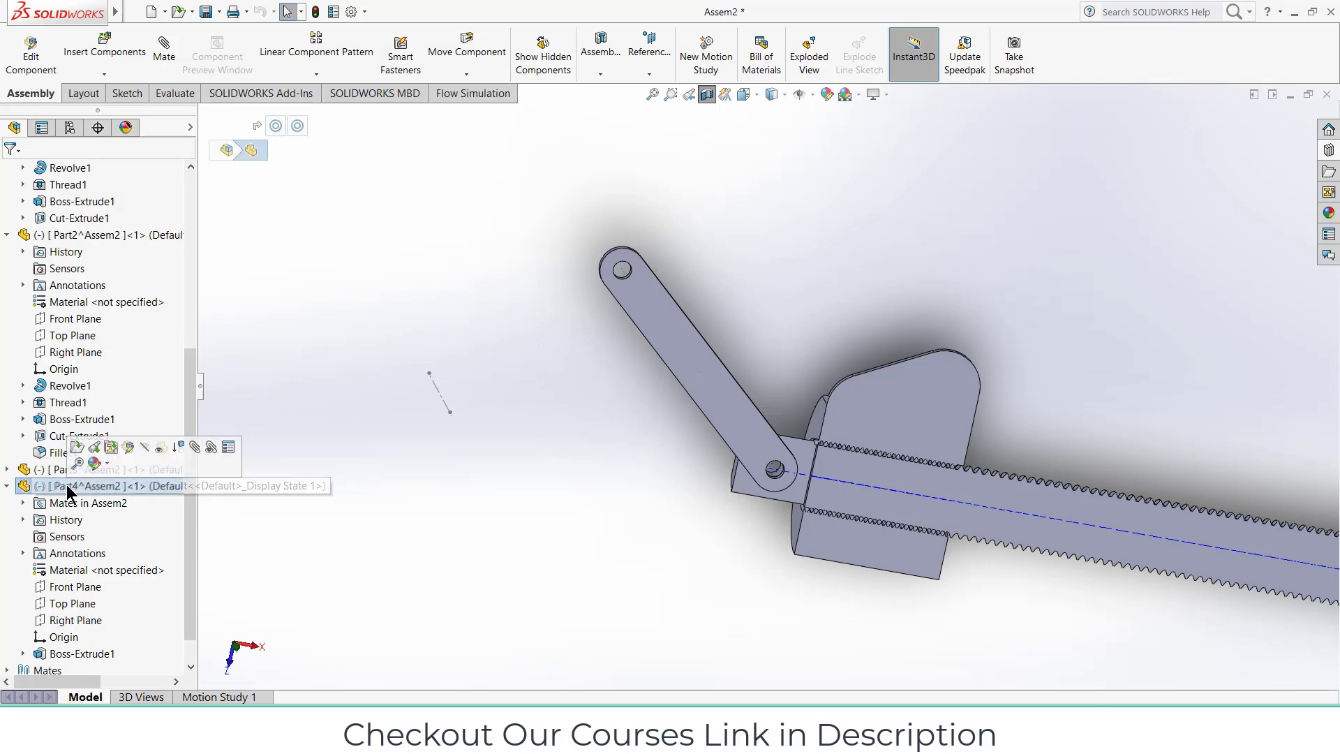
middle_click_drag(547, 426, 506, 530)
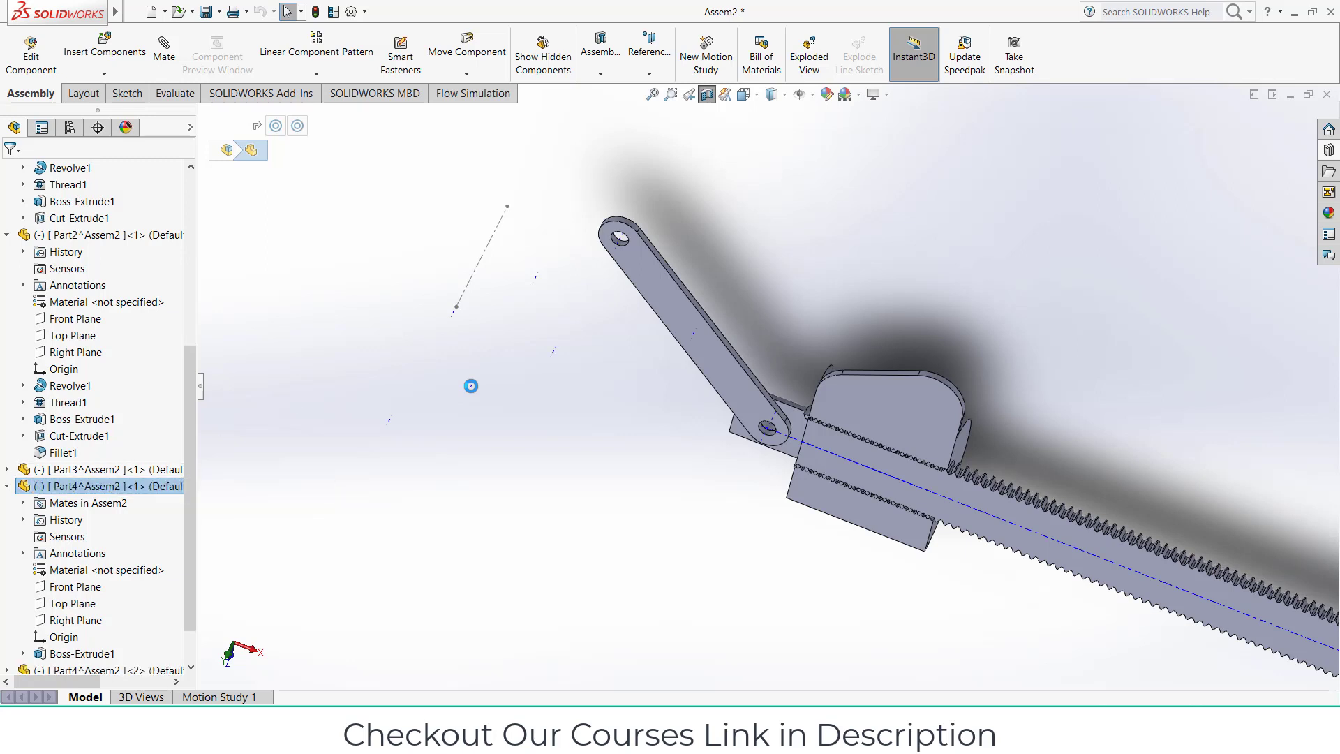
left_click(486, 443)
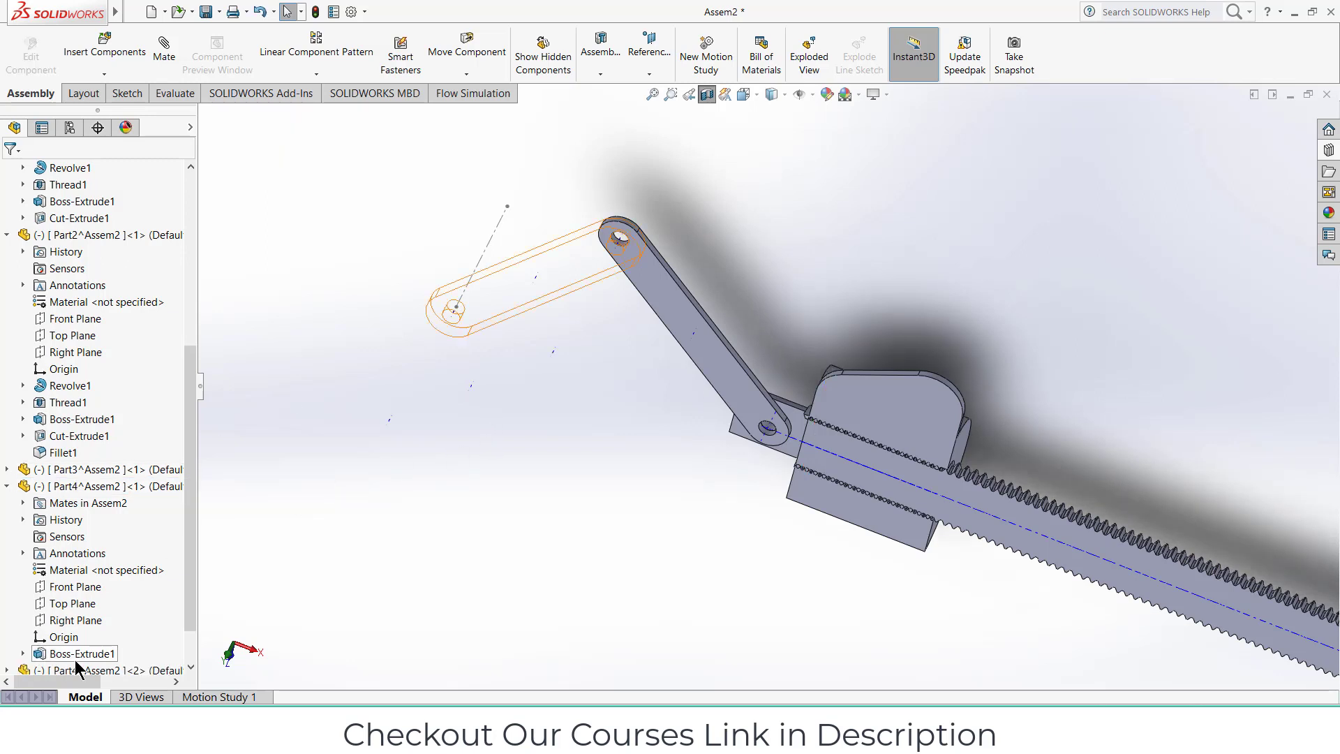
- Delete the second instance of Part4 from the assembly
left_click(103, 671)
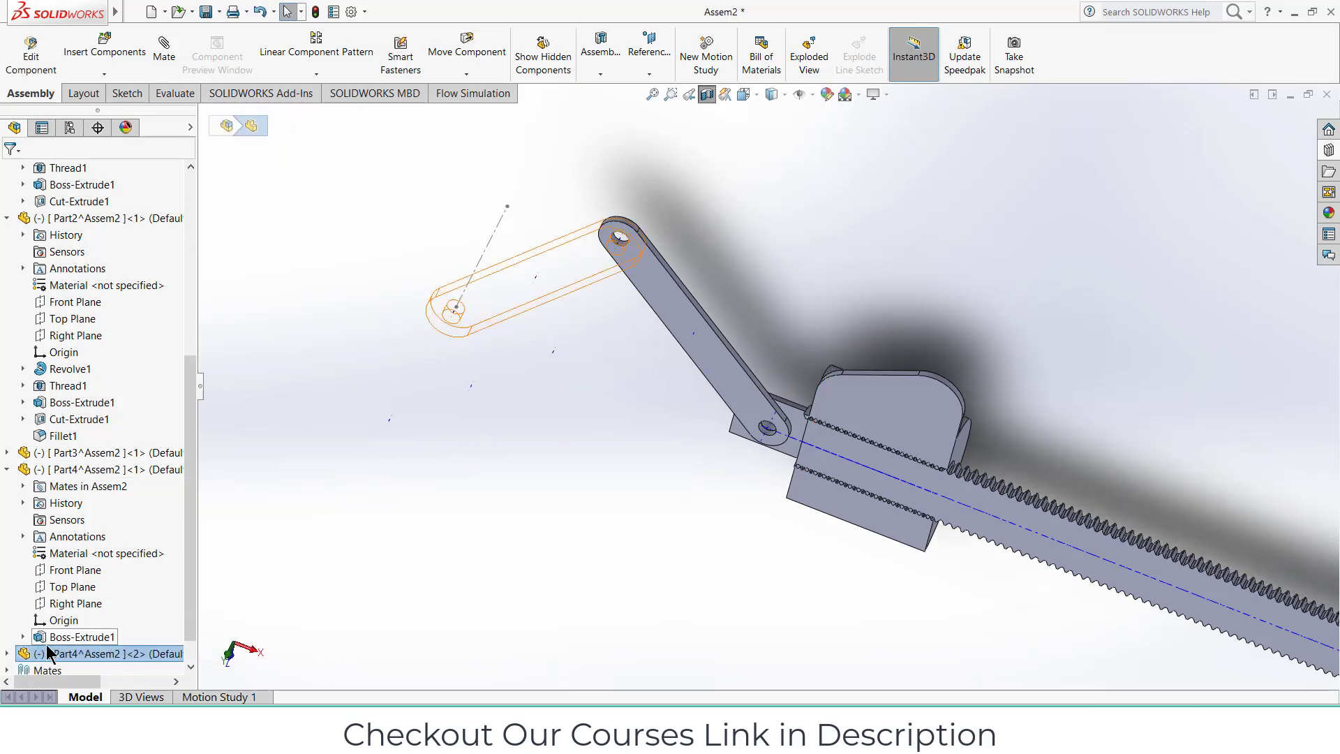
key("Delete")
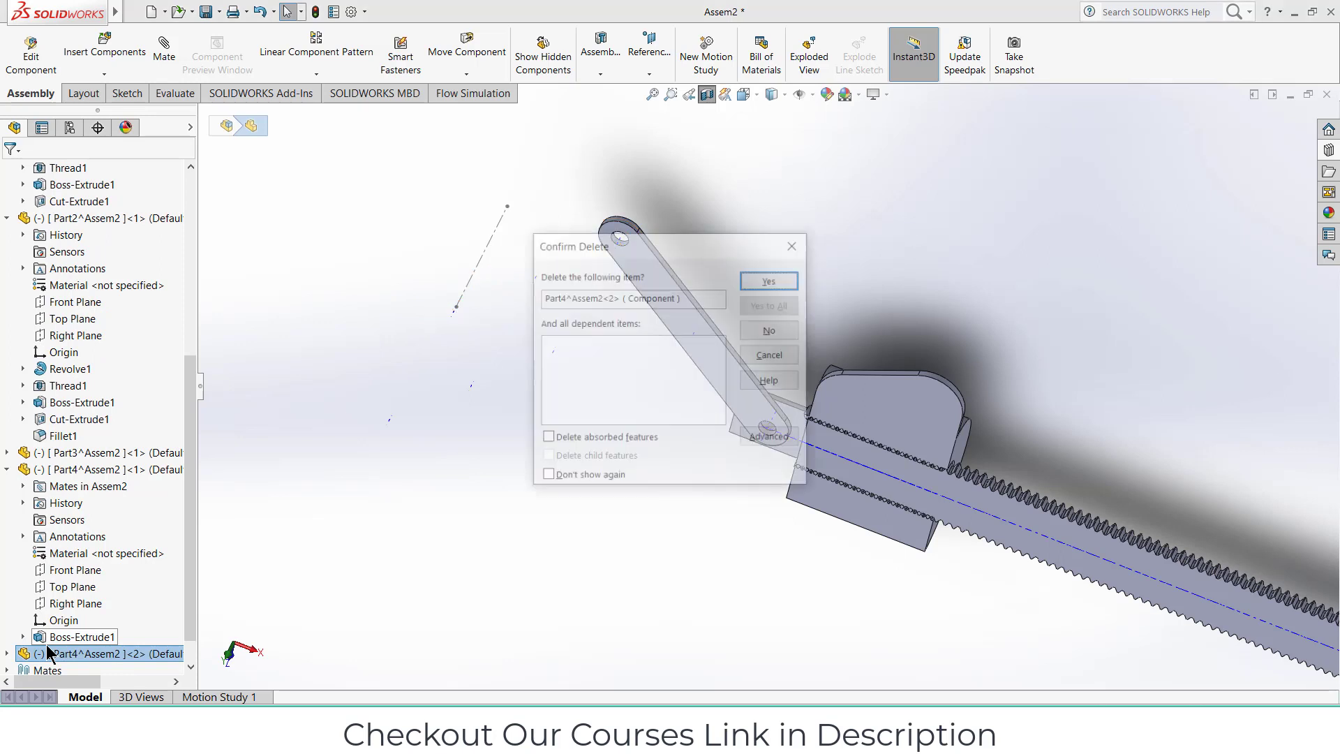
left_click(770, 278)
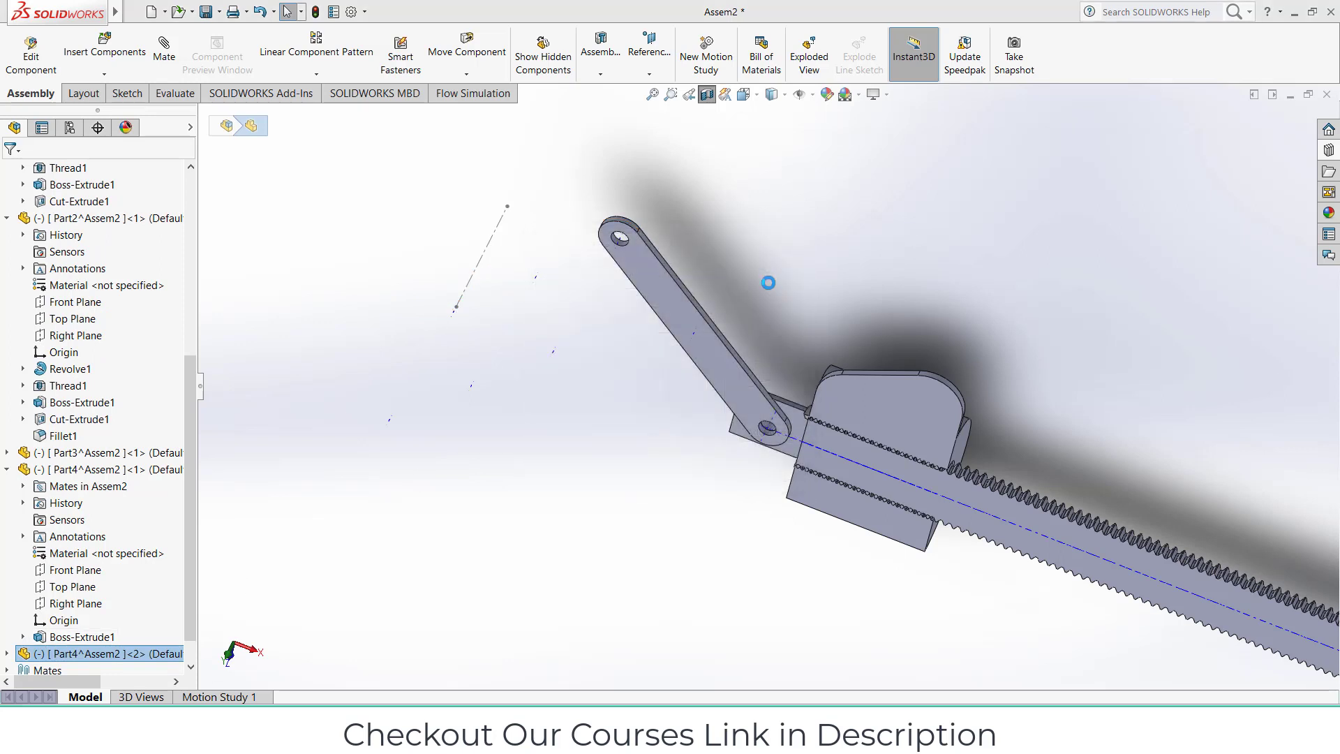
- Open the sketch of Part4's Boss-Extrude1 for editing, saving the assembly as mechanism with its virtual components stored internally
left_click(91, 472)
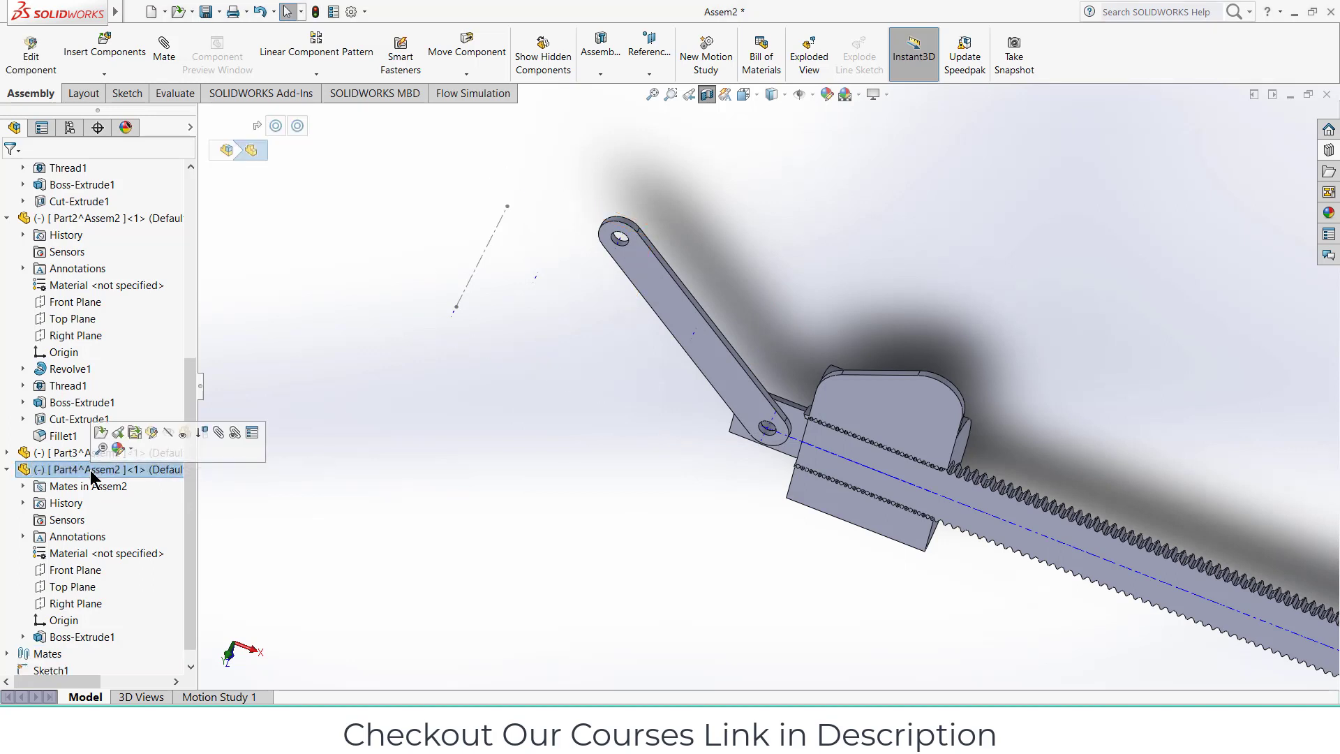
right_click(93, 477)
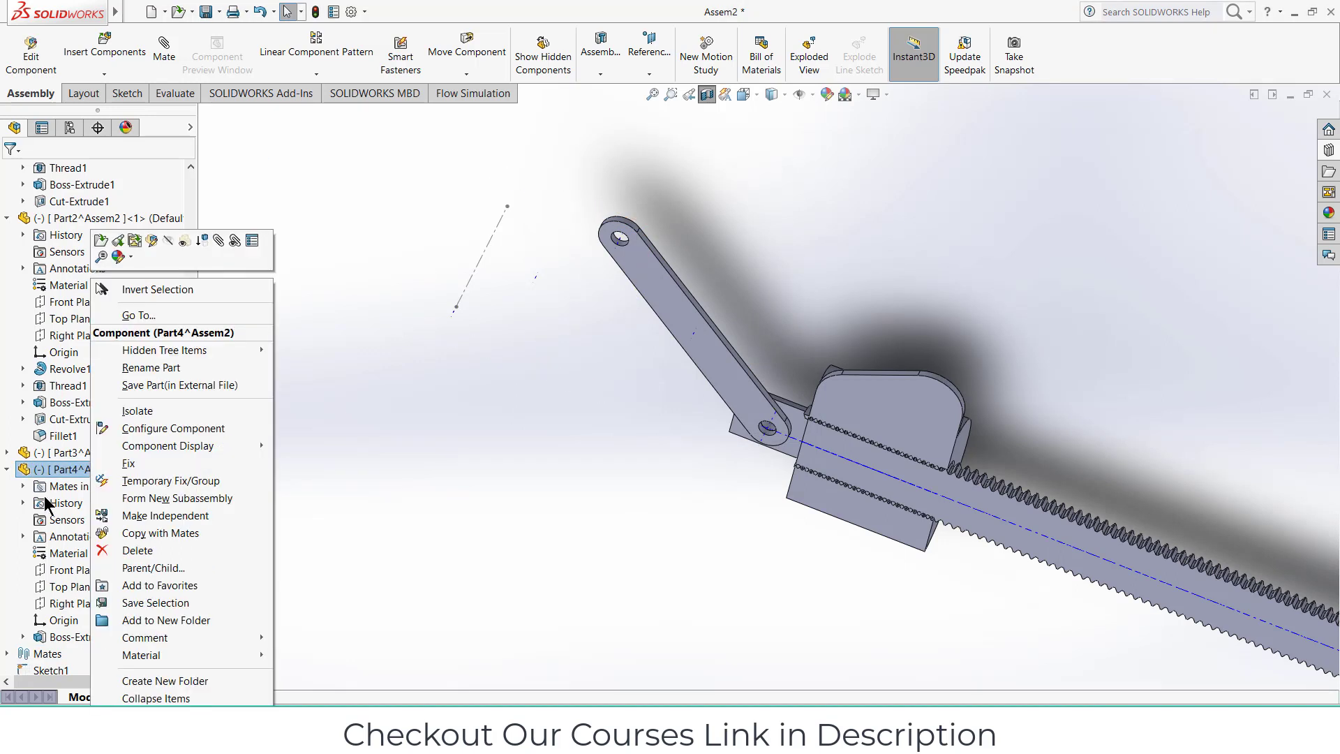
left_click(23, 637)
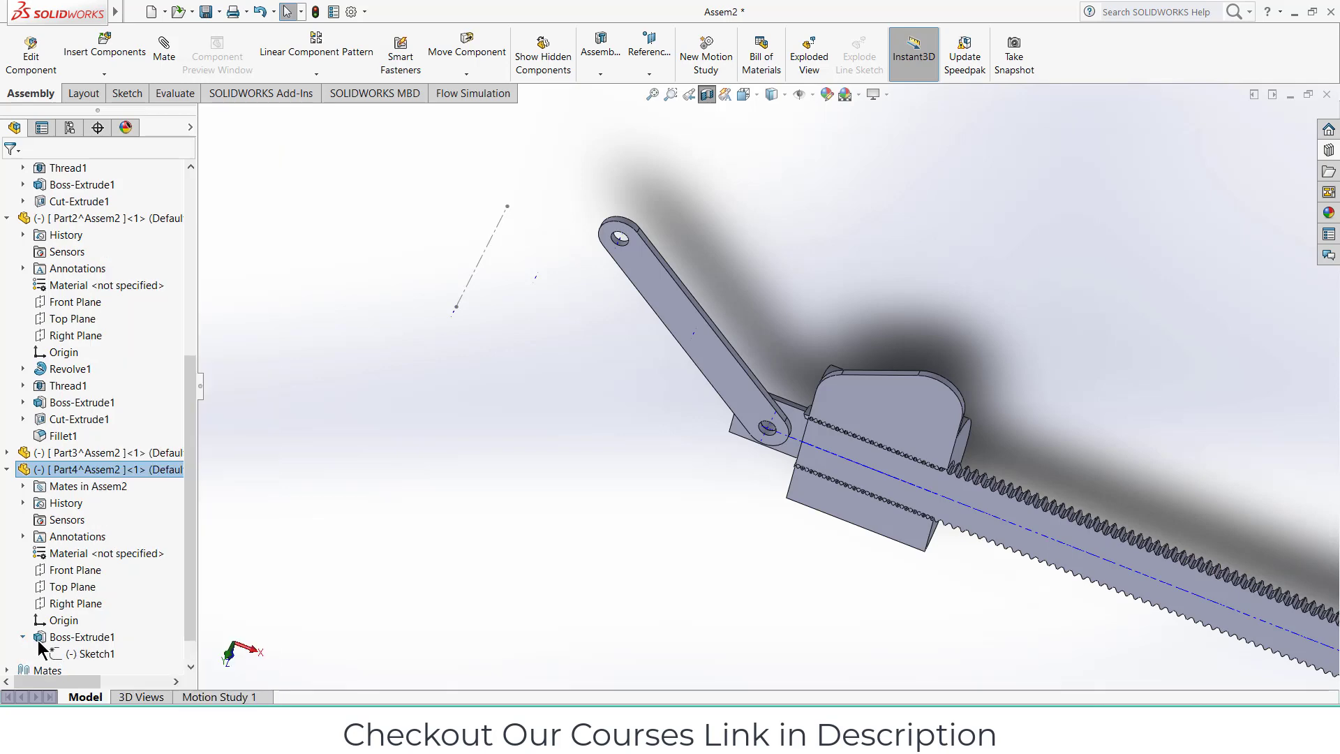
right_click(88, 654)
left_click(99, 545)
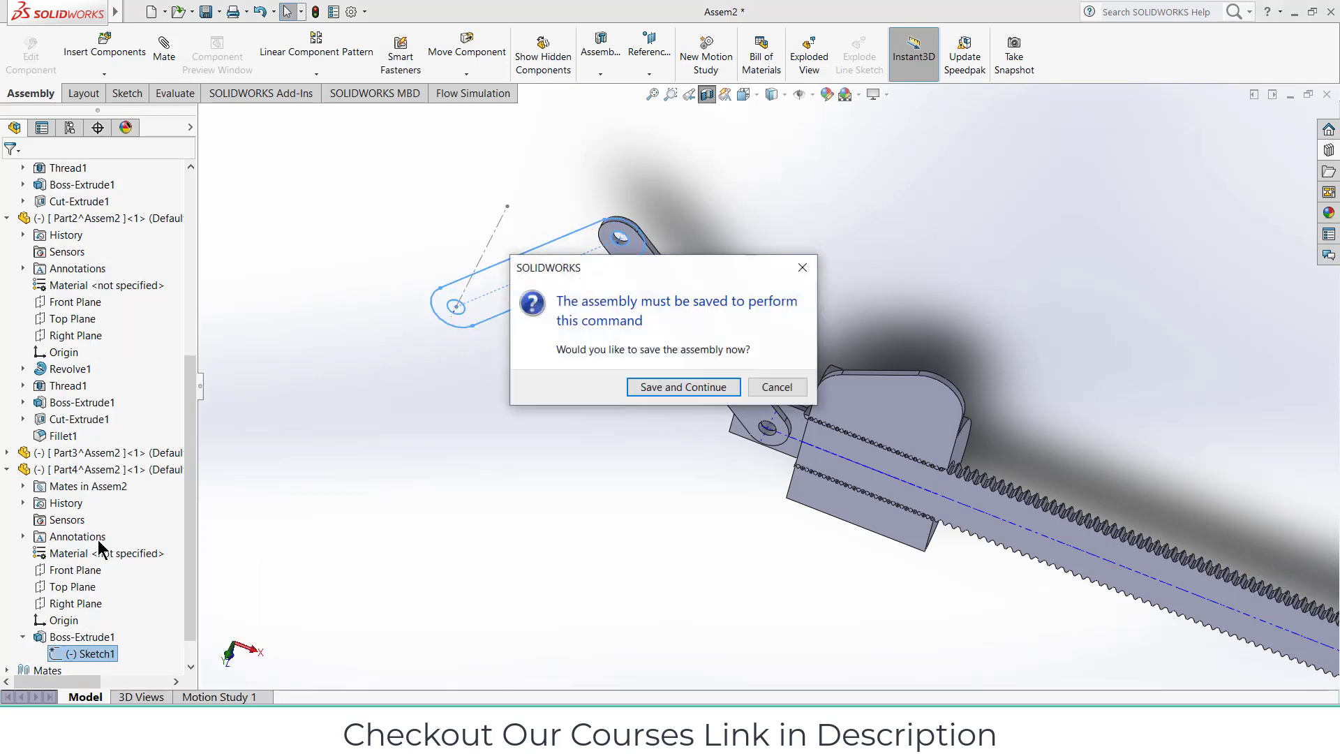
left_click(638, 392)
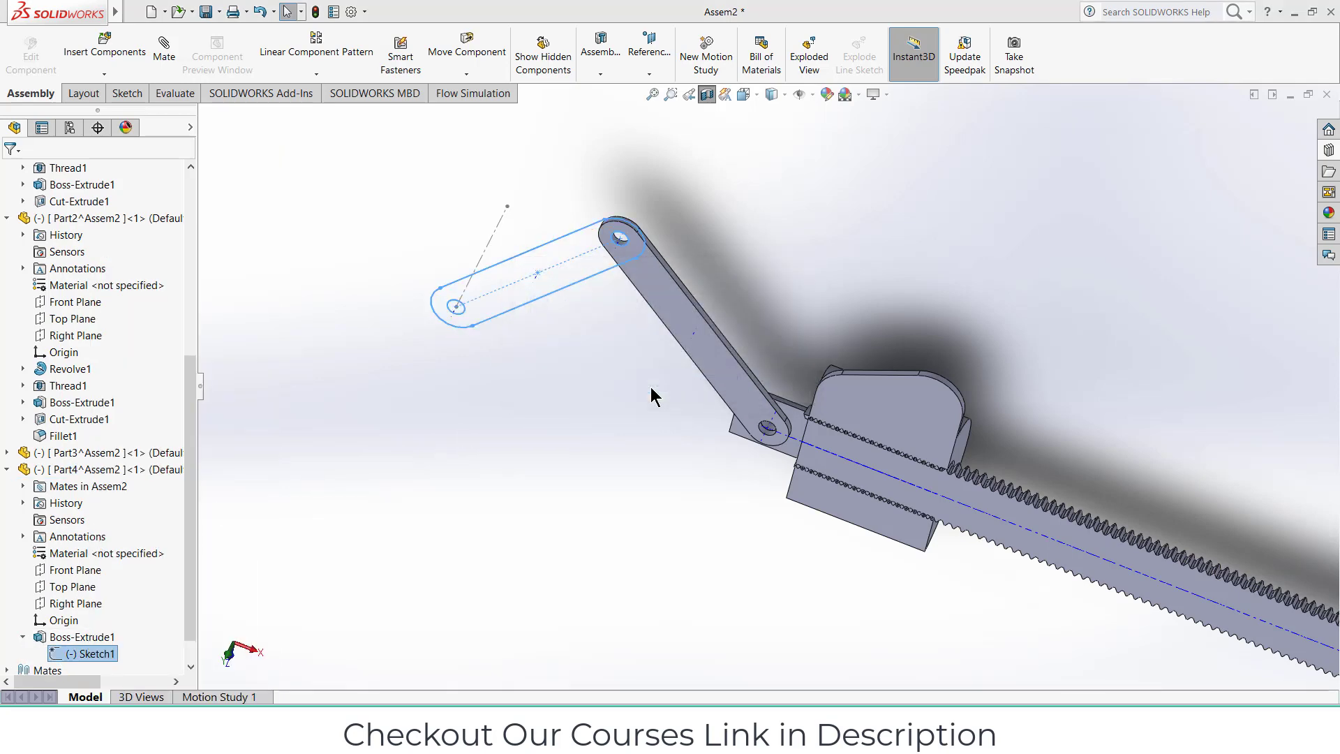
type("mechanism")
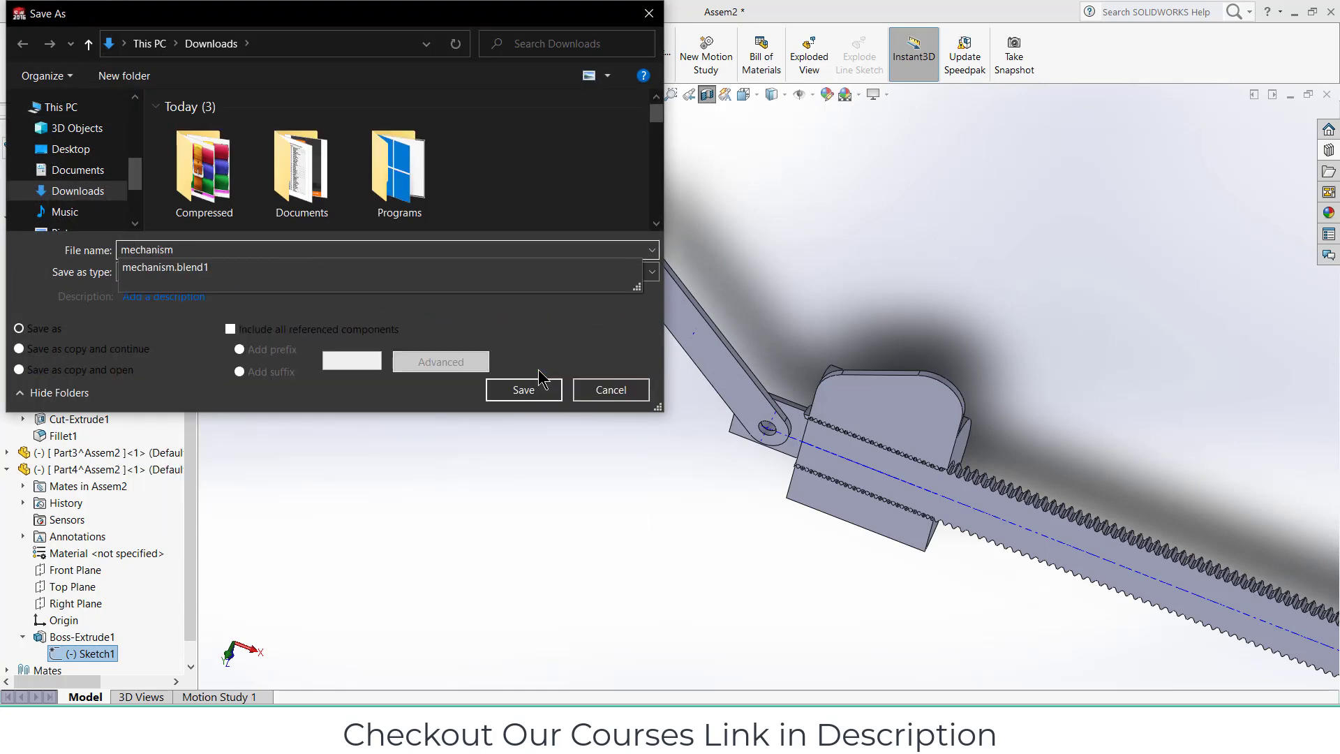
left_click(541, 386)
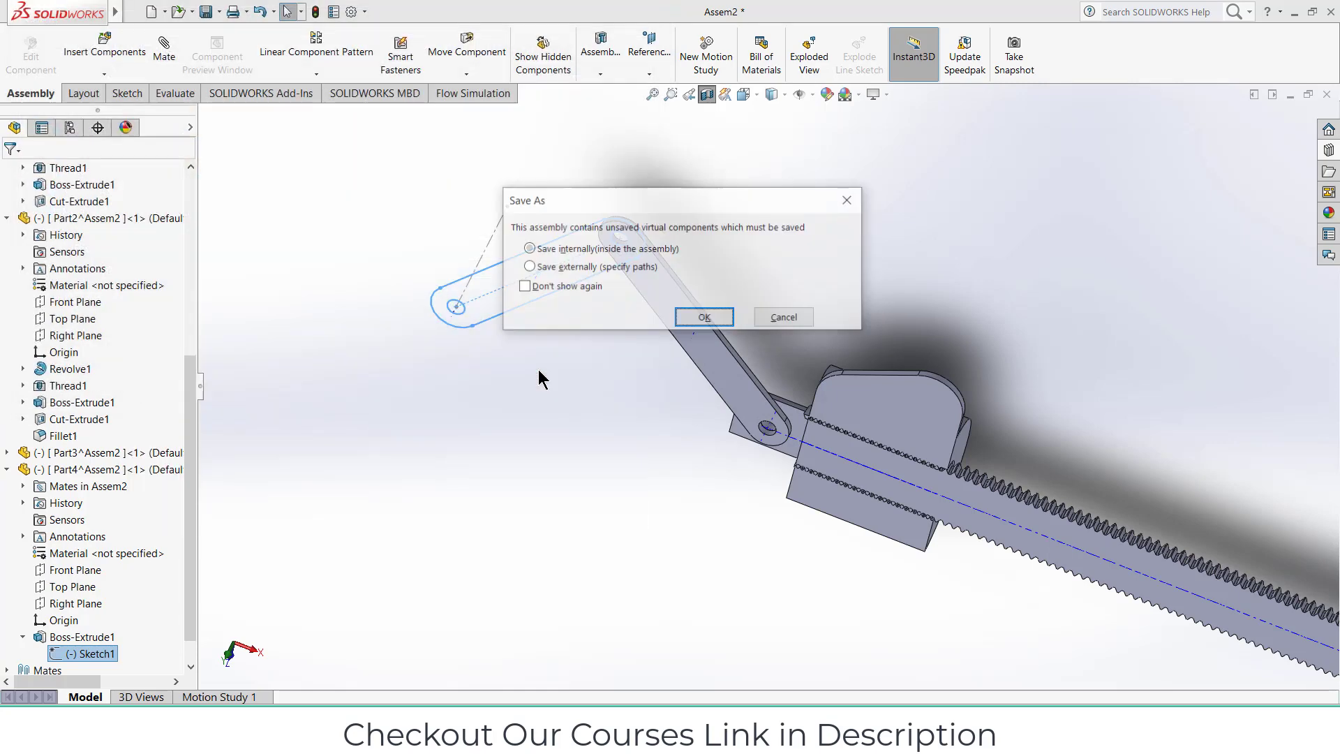
left_click(706, 318)
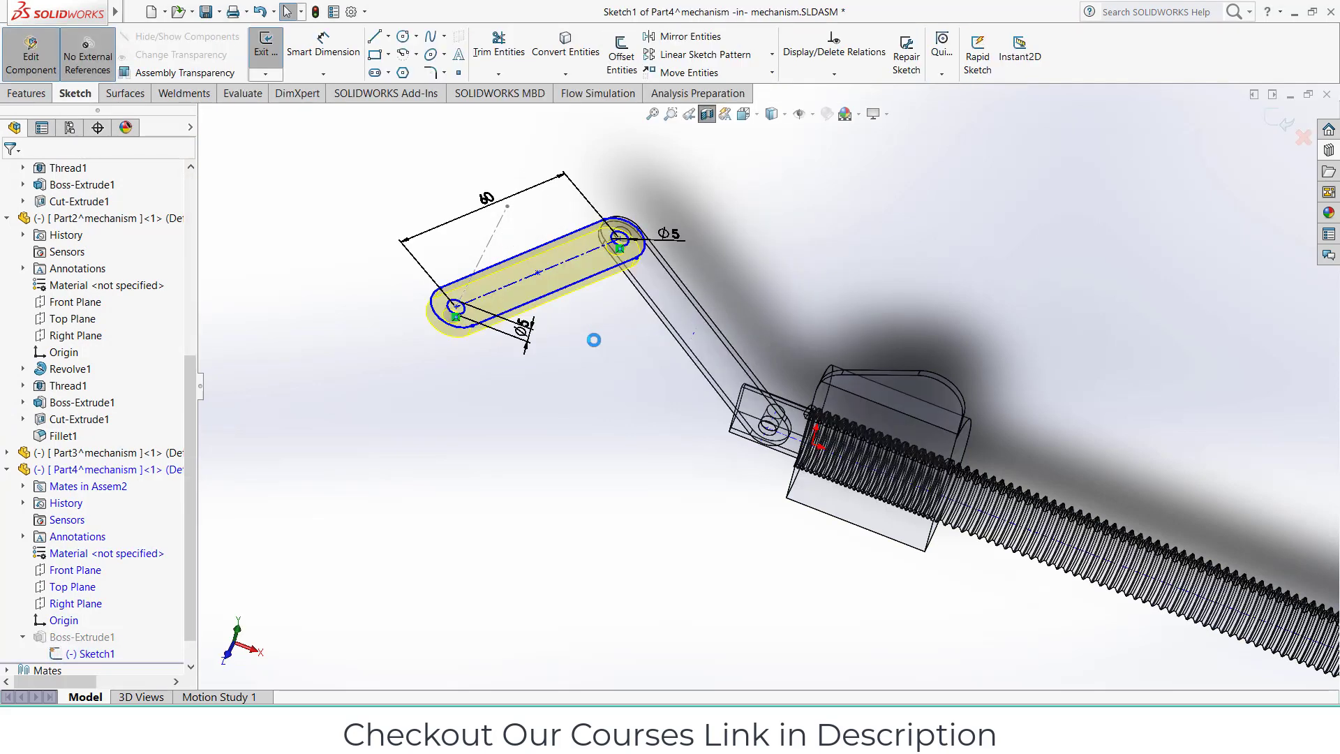
- Copy all entities of Part4's link sketch and return to the assembly
key("ctrl+a")
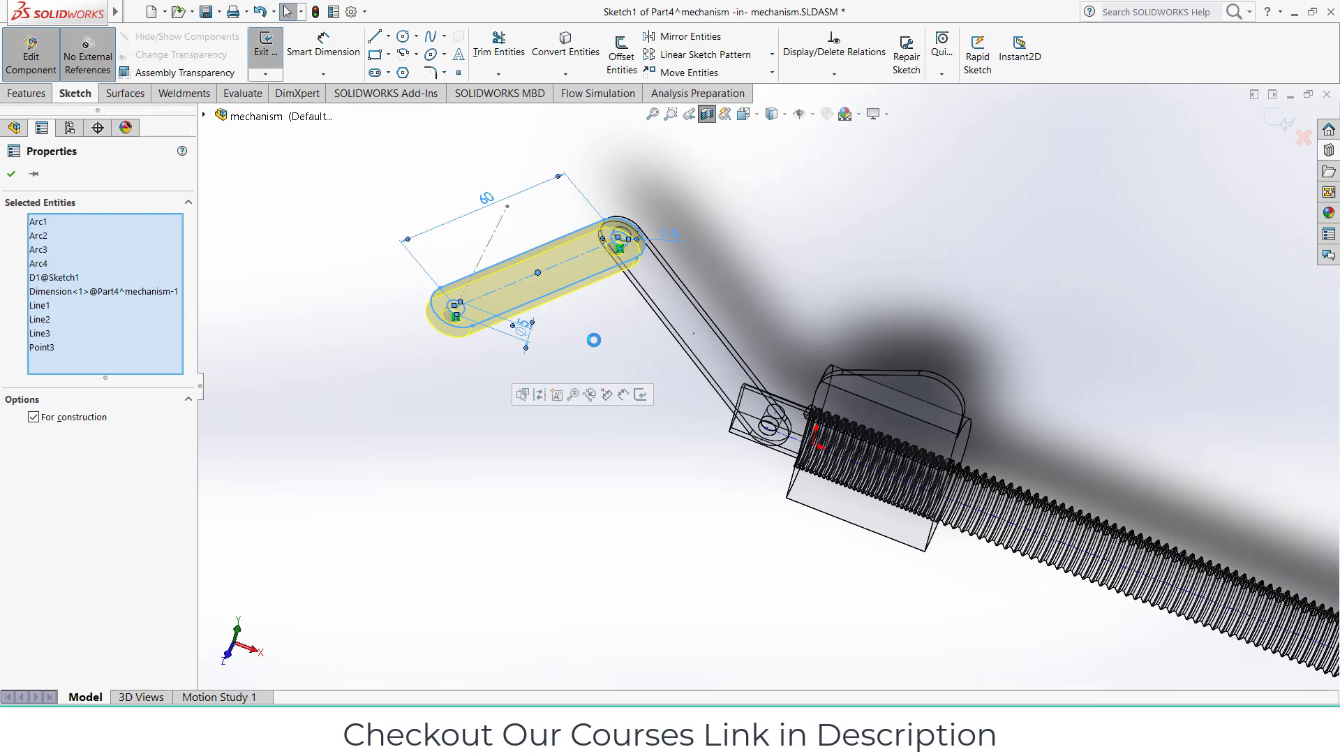
left_click(11, 174)
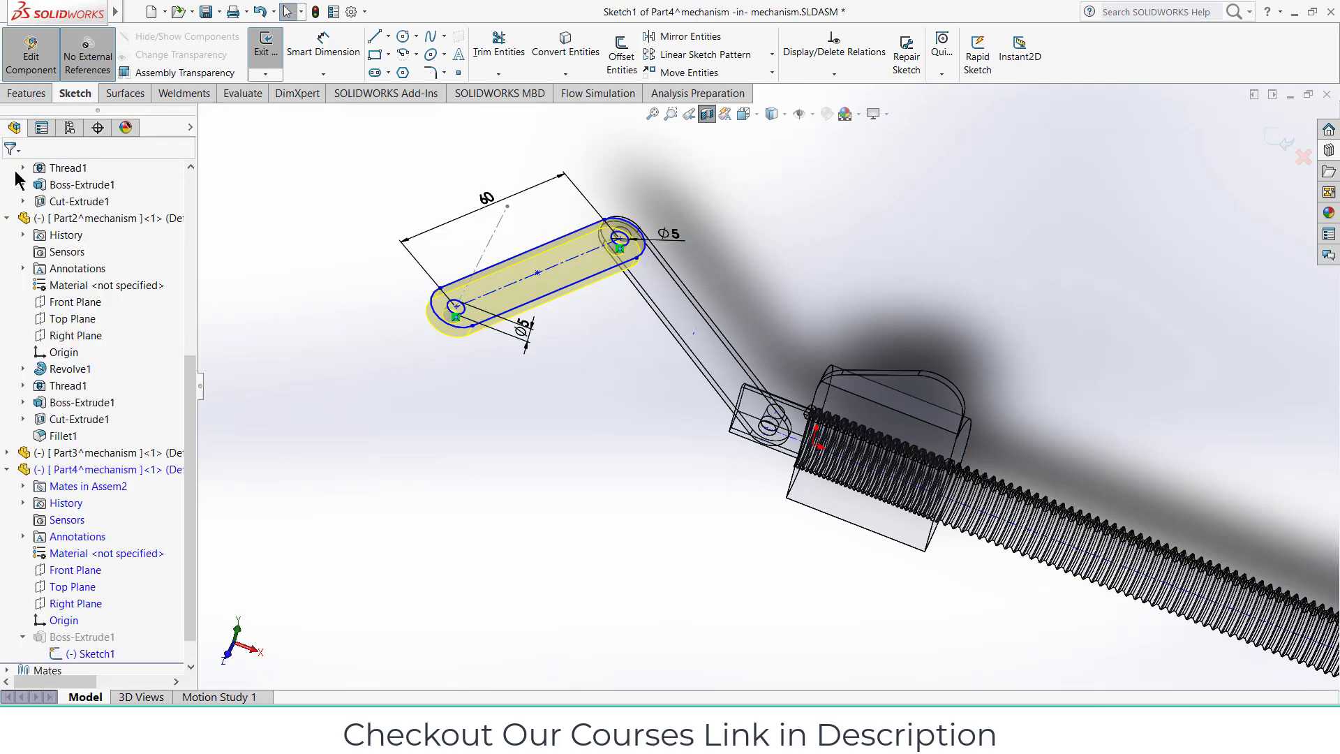
key("ctrl+a")
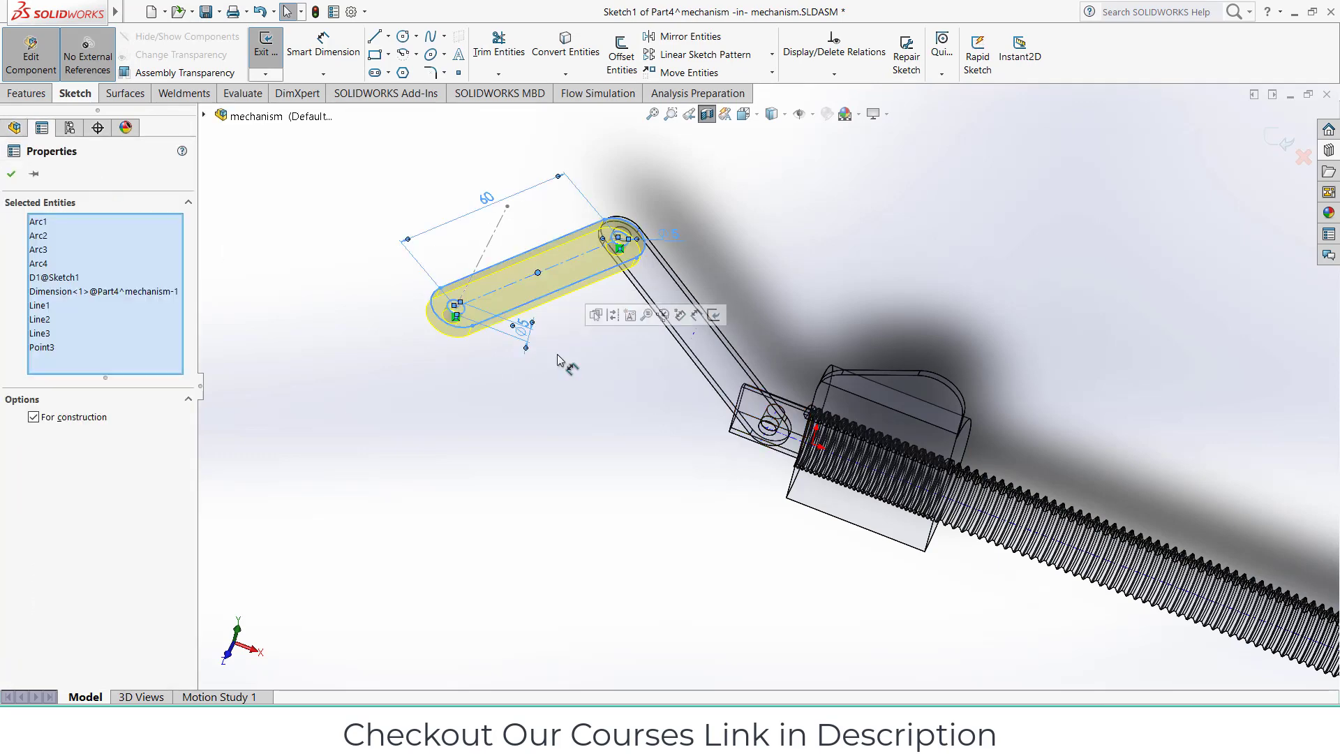
left_click(12, 175)
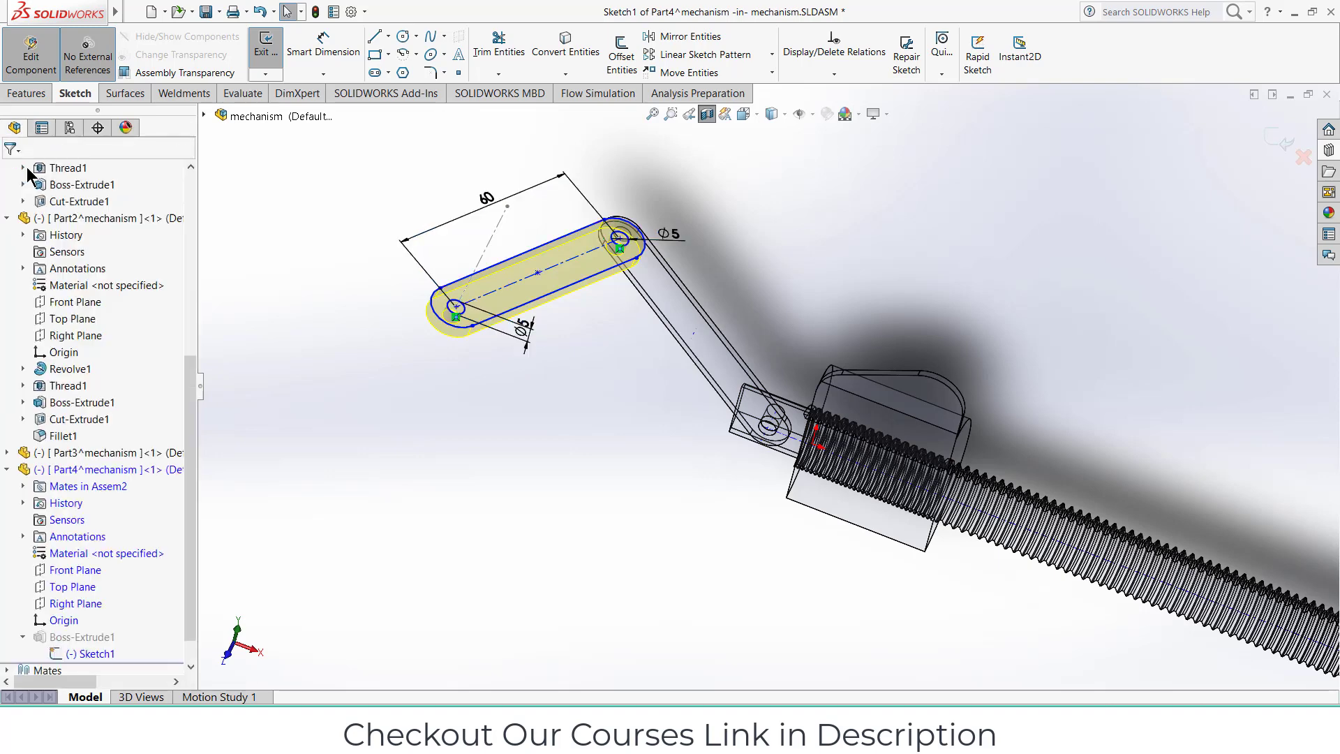
left_click(1286, 142)
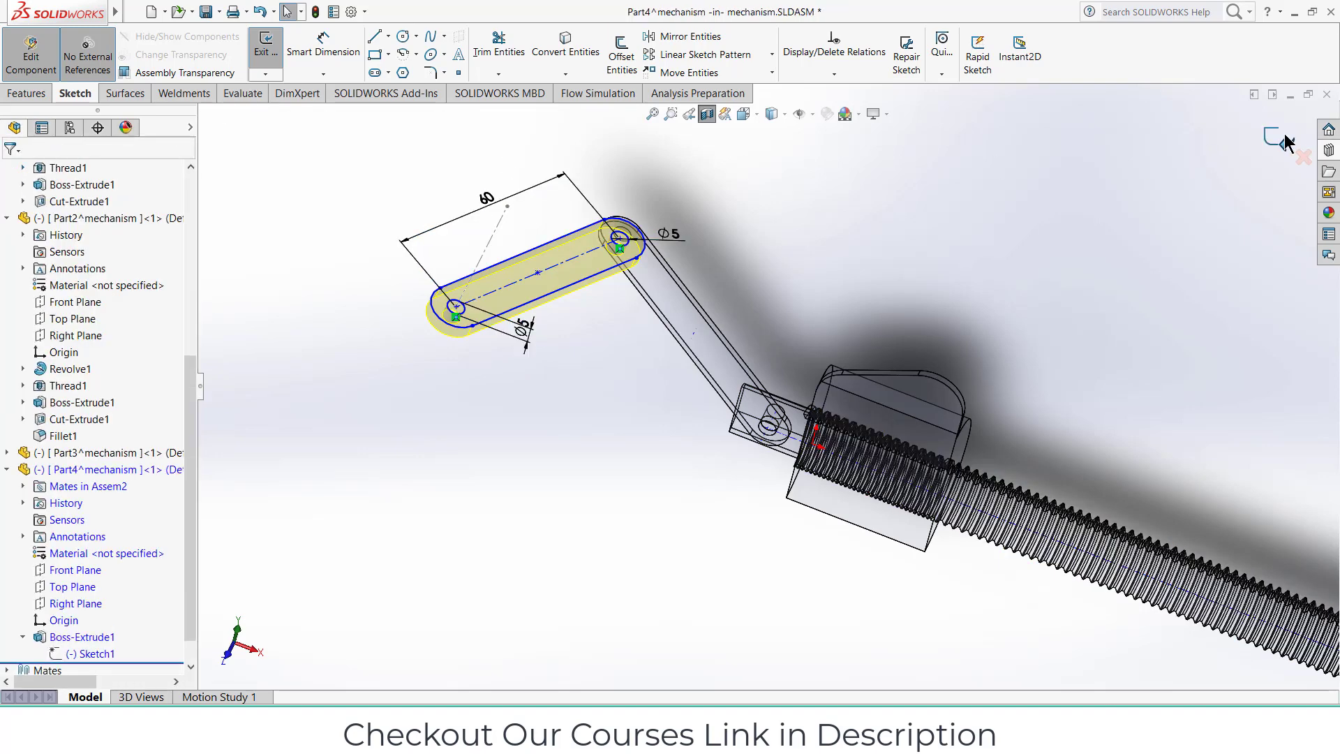
left_click(1288, 143)
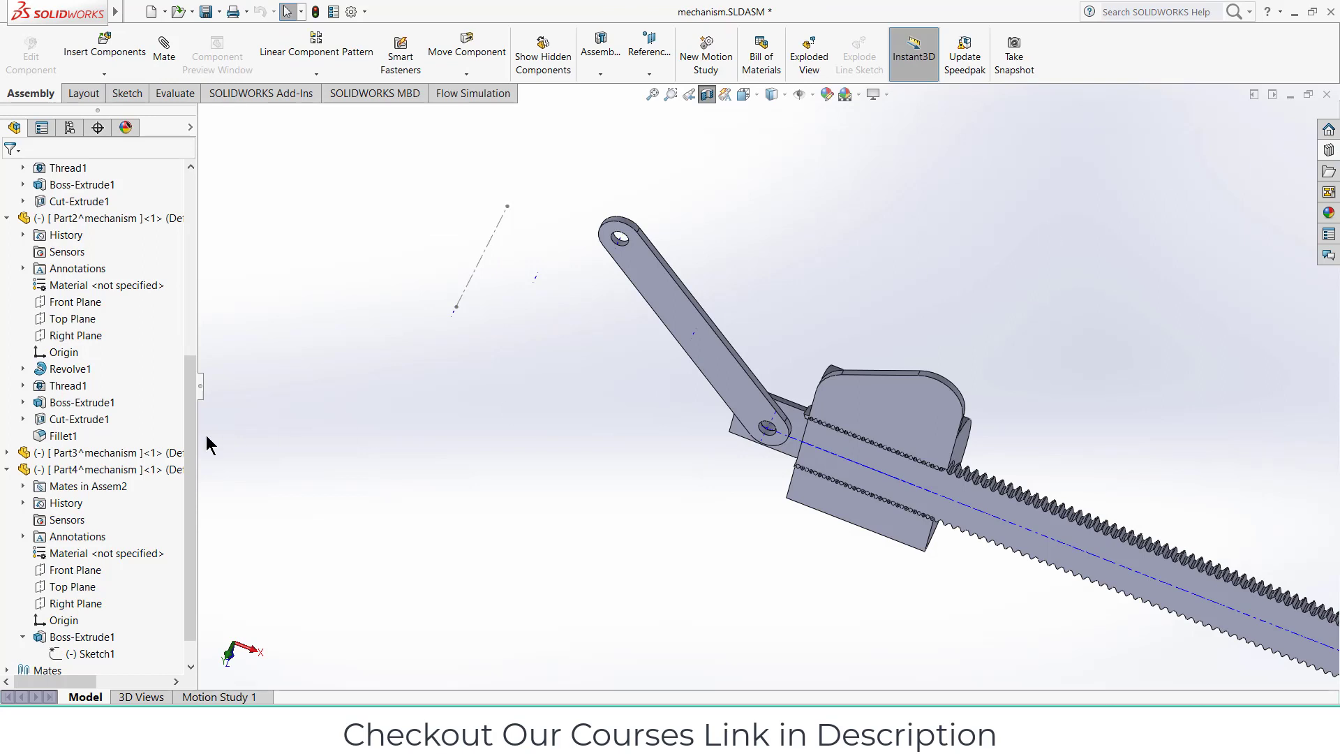
- Create a new part in the assembly with its first sketch on the assembly's Top Plane
scroll(47, 552, "down", 1)
left_click(104, 73)
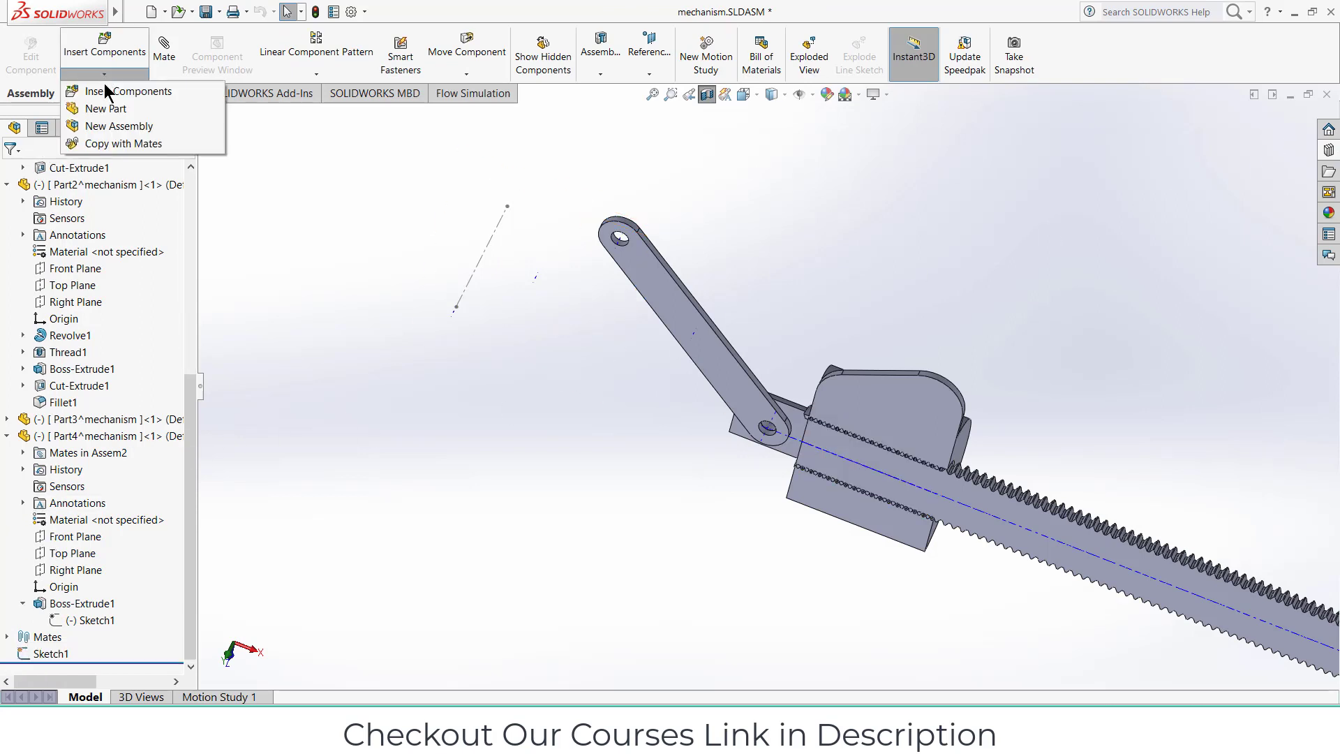
left_click(192, 262)
scroll(190, 222, "up", 7)
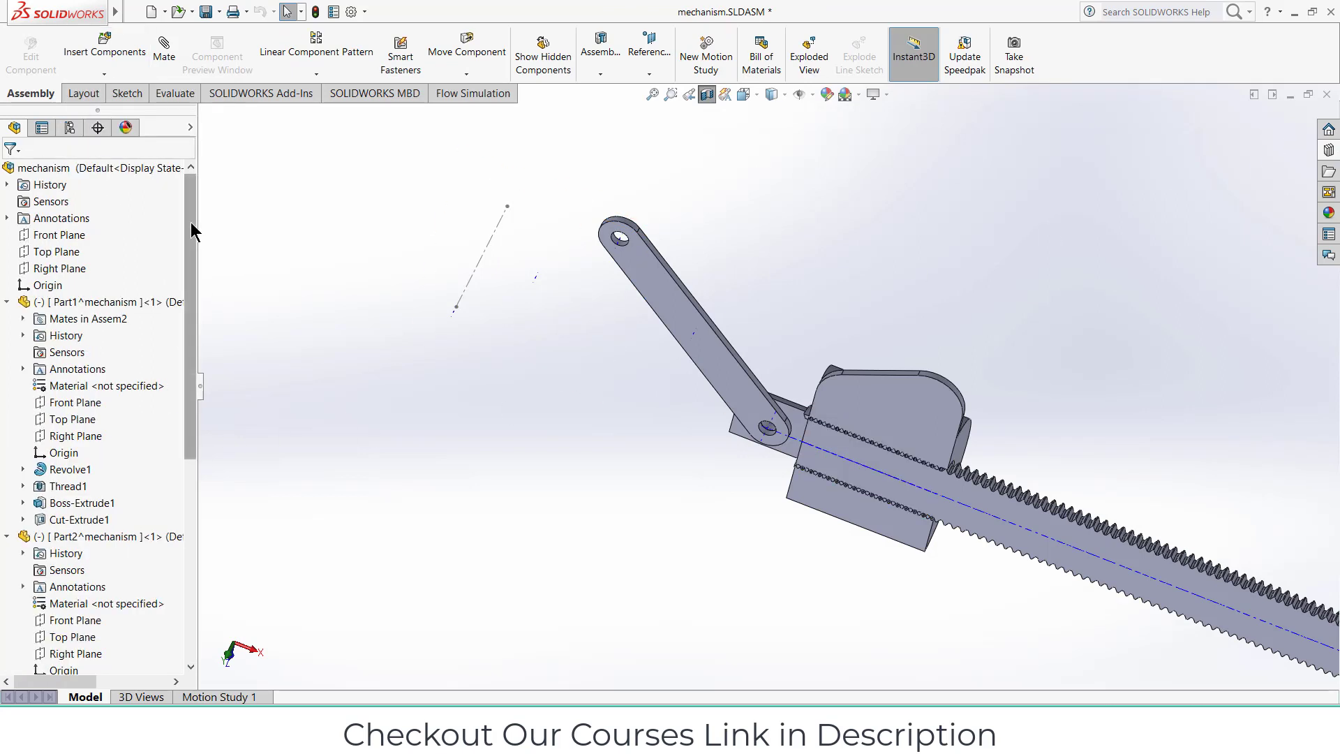
left_click(56, 235)
left_click(62, 253)
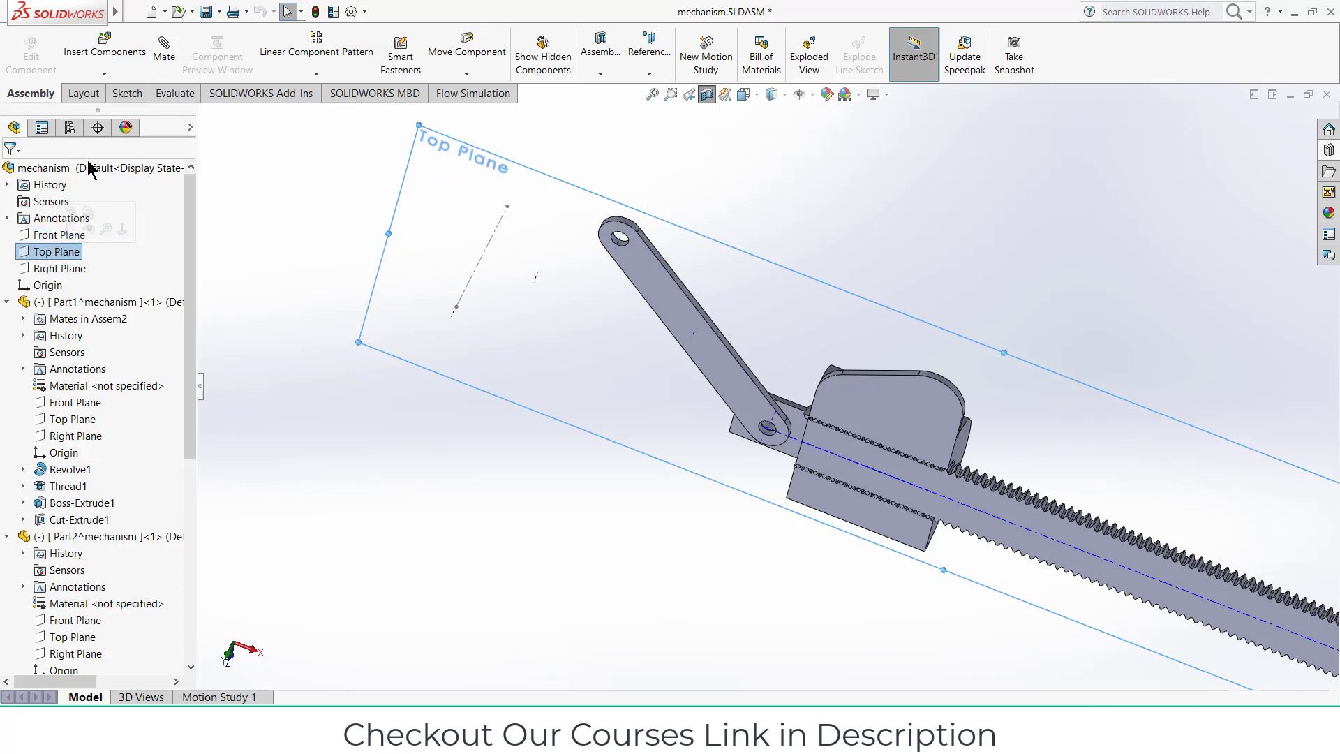
left_click(104, 74)
left_click(106, 109)
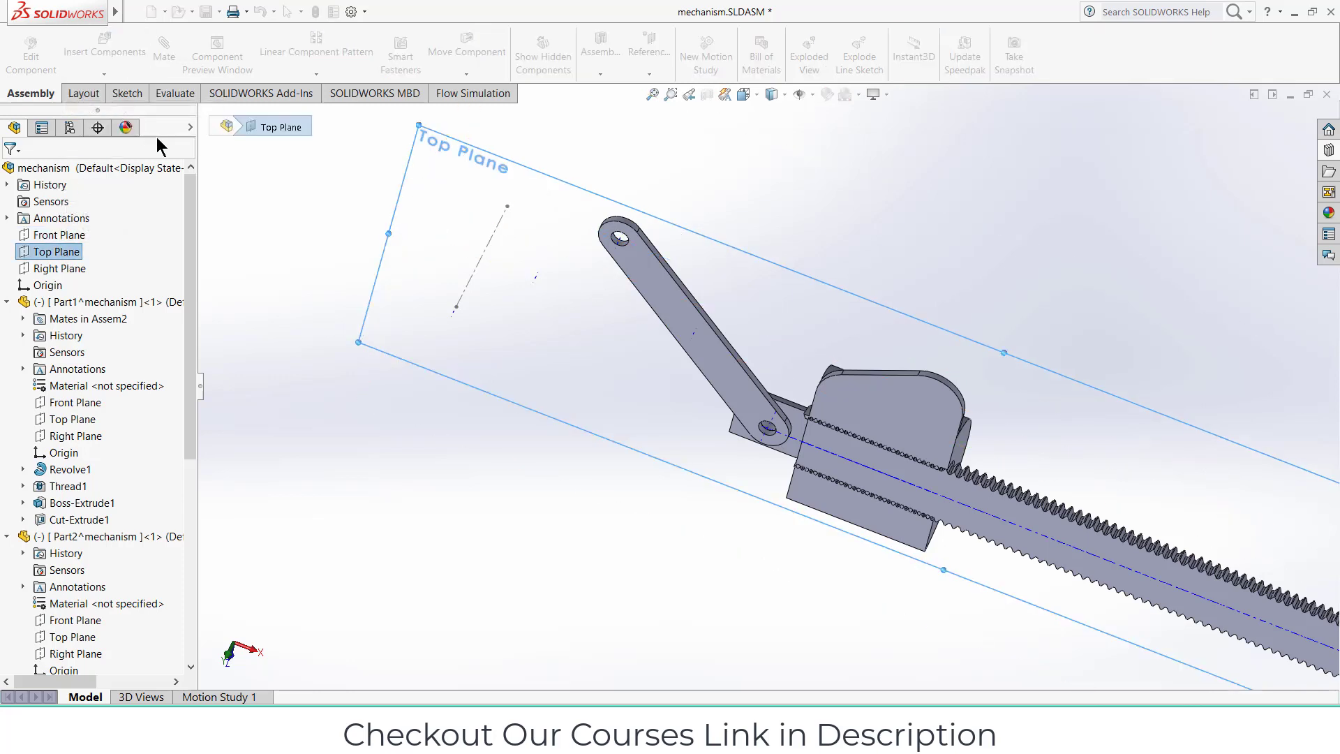
left_click(64, 253)
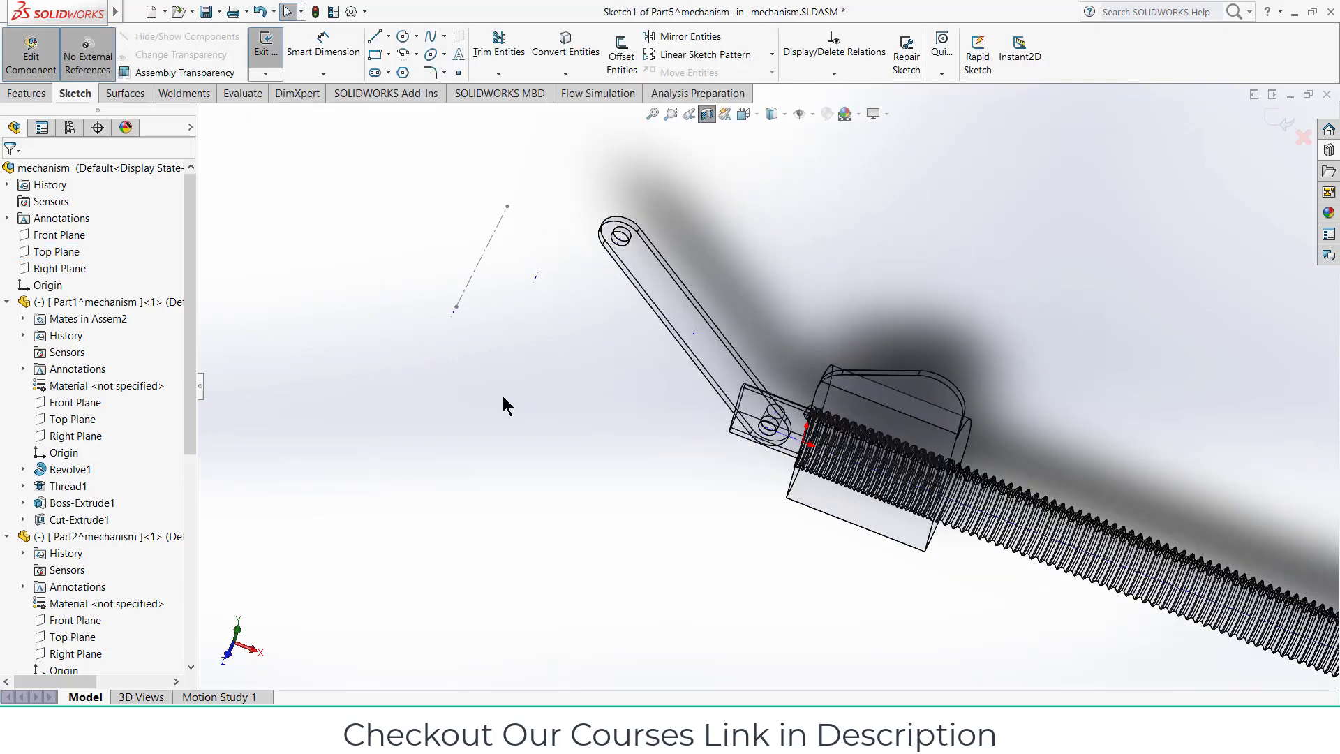
- Paste the copied link profile into the new part's sketch and extrude it 4 mm blind
key("ctrl+v")
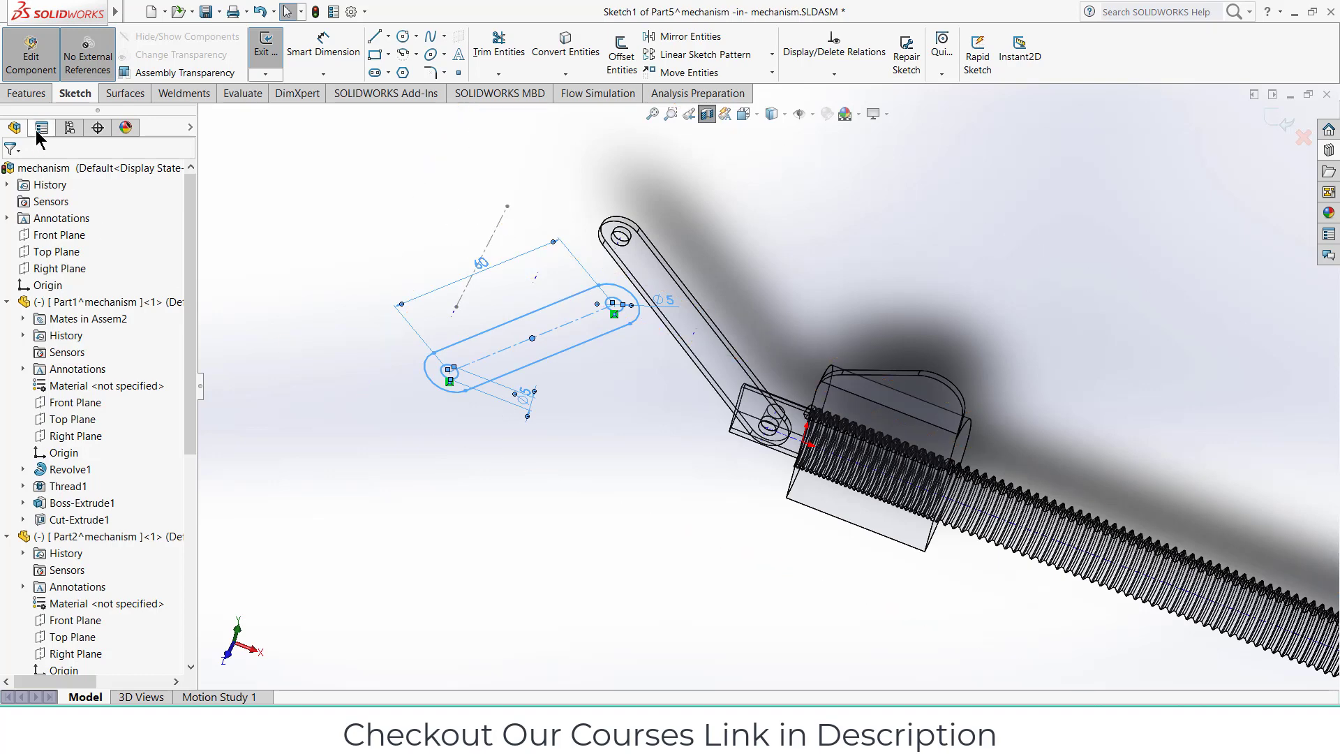
left_click(28, 93)
left_click(279, 56)
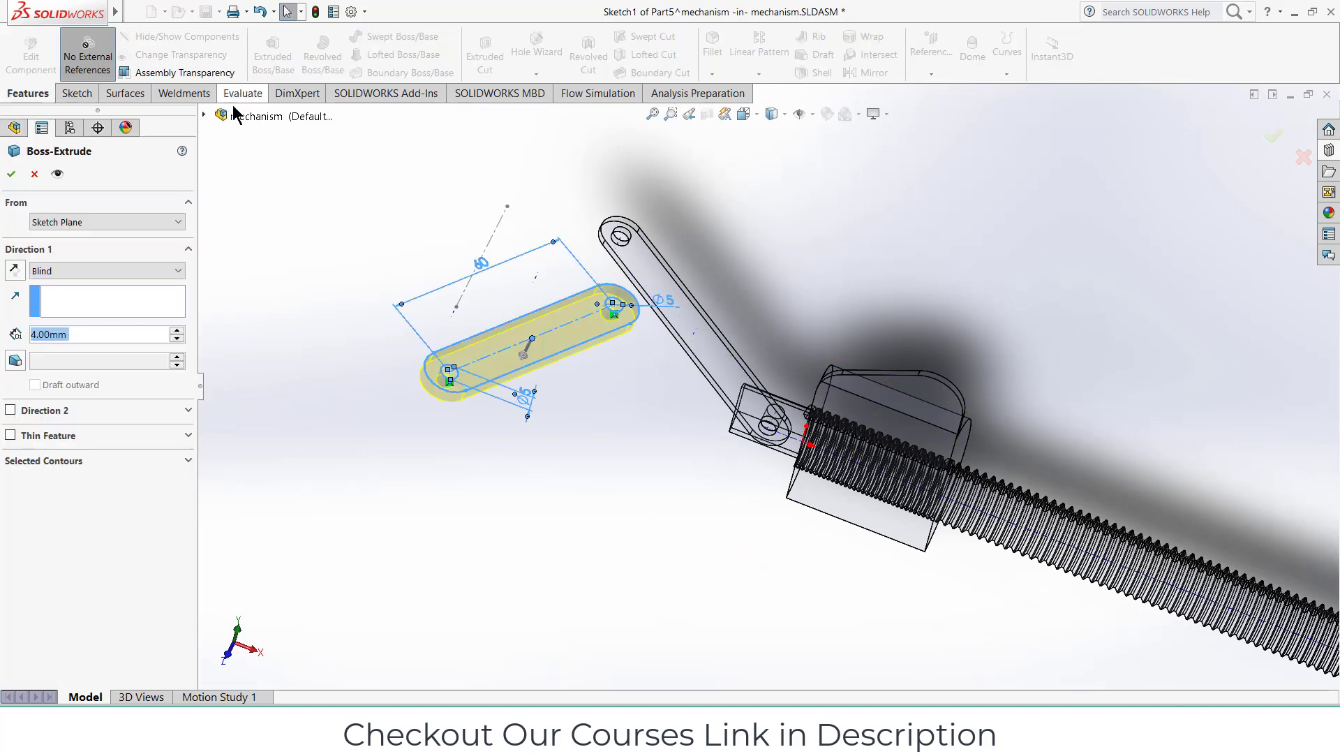
left_click(12, 174)
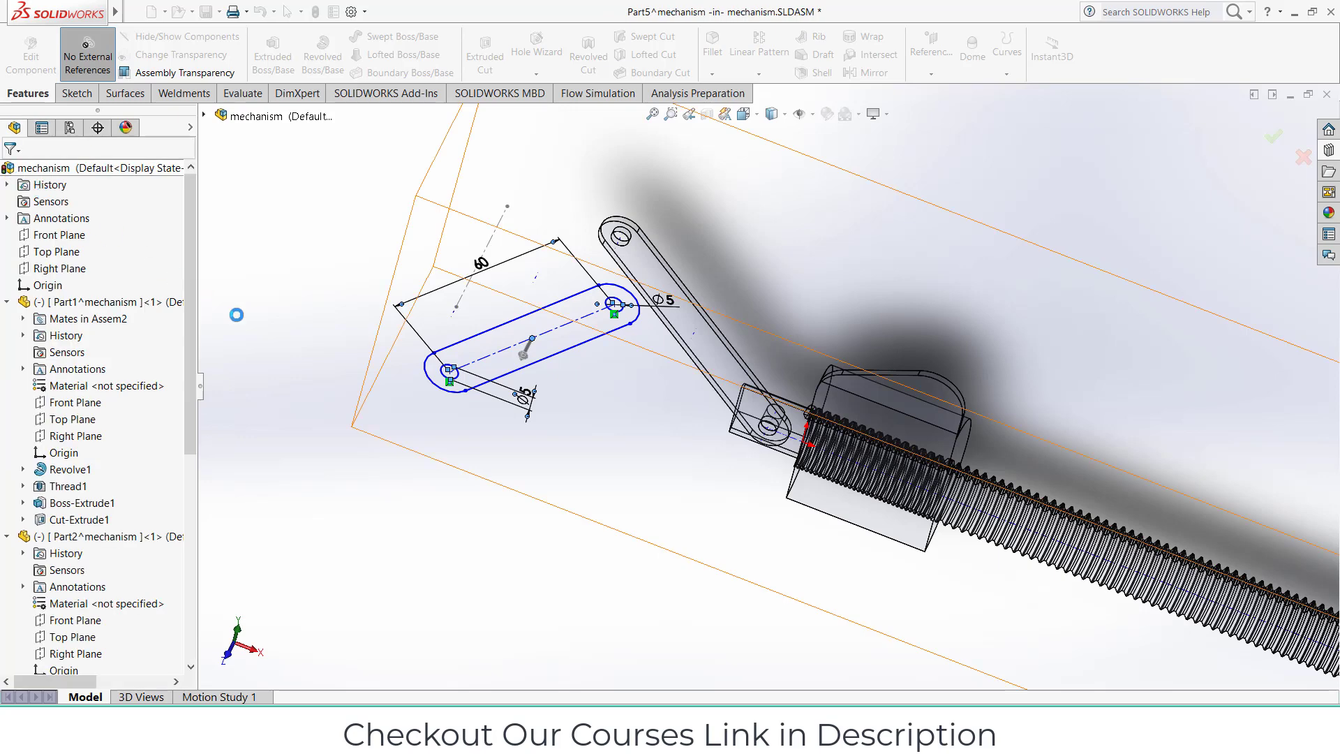
left_click(558, 444)
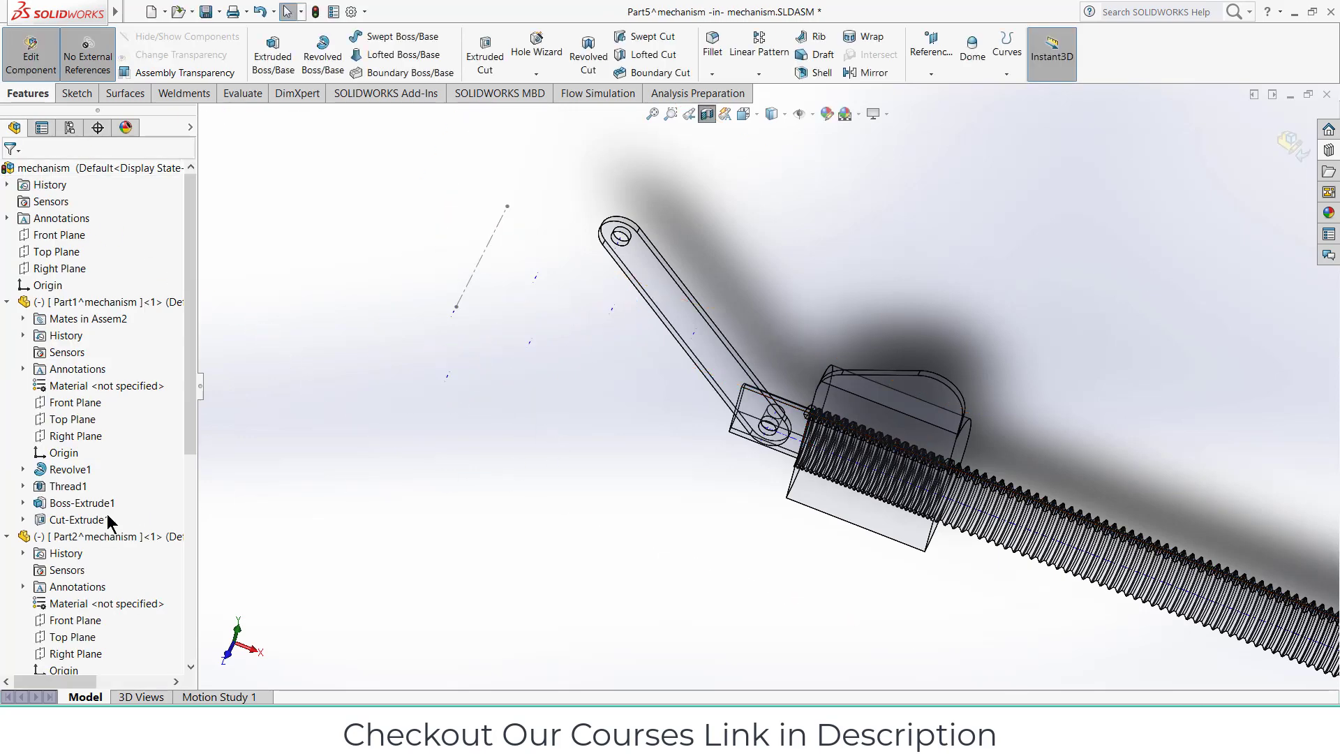
- Turn off the section view of the linkage assembly
scroll(107, 517, "down", 7)
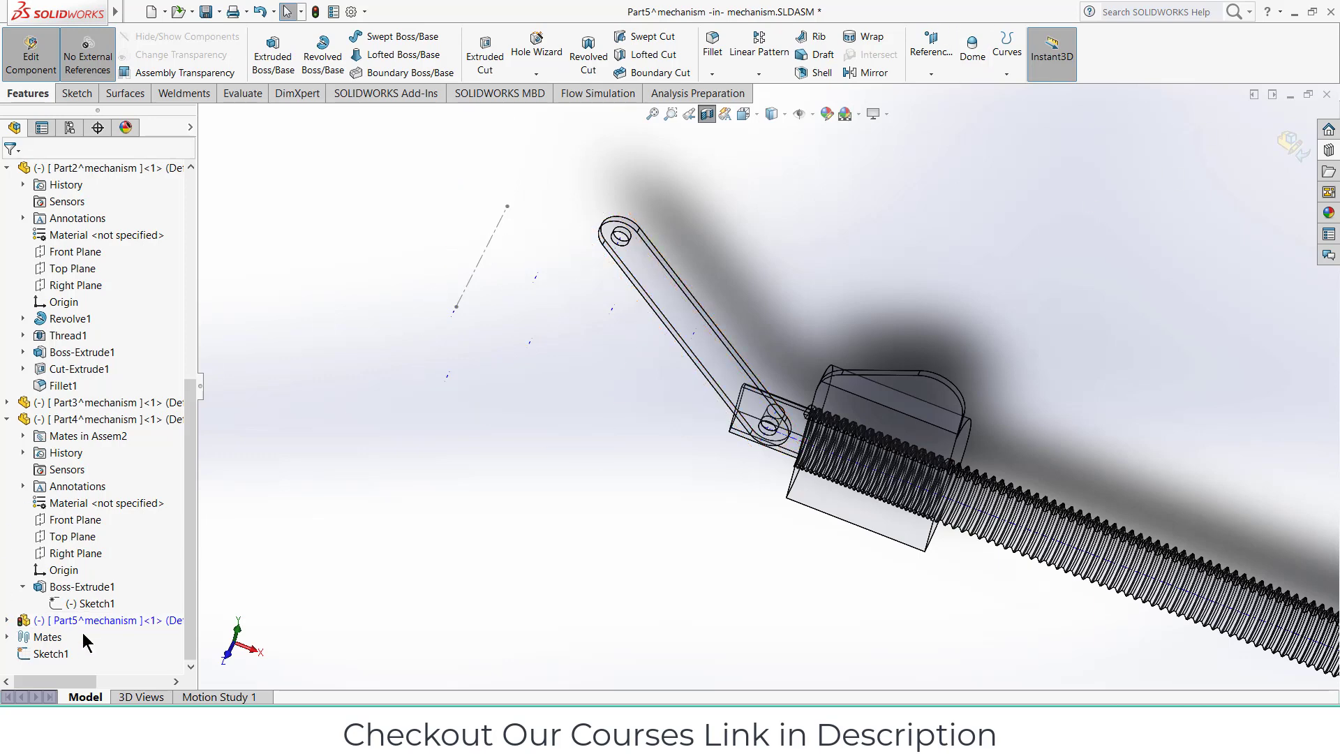
middle_click_drag(814, 296, 721, 186)
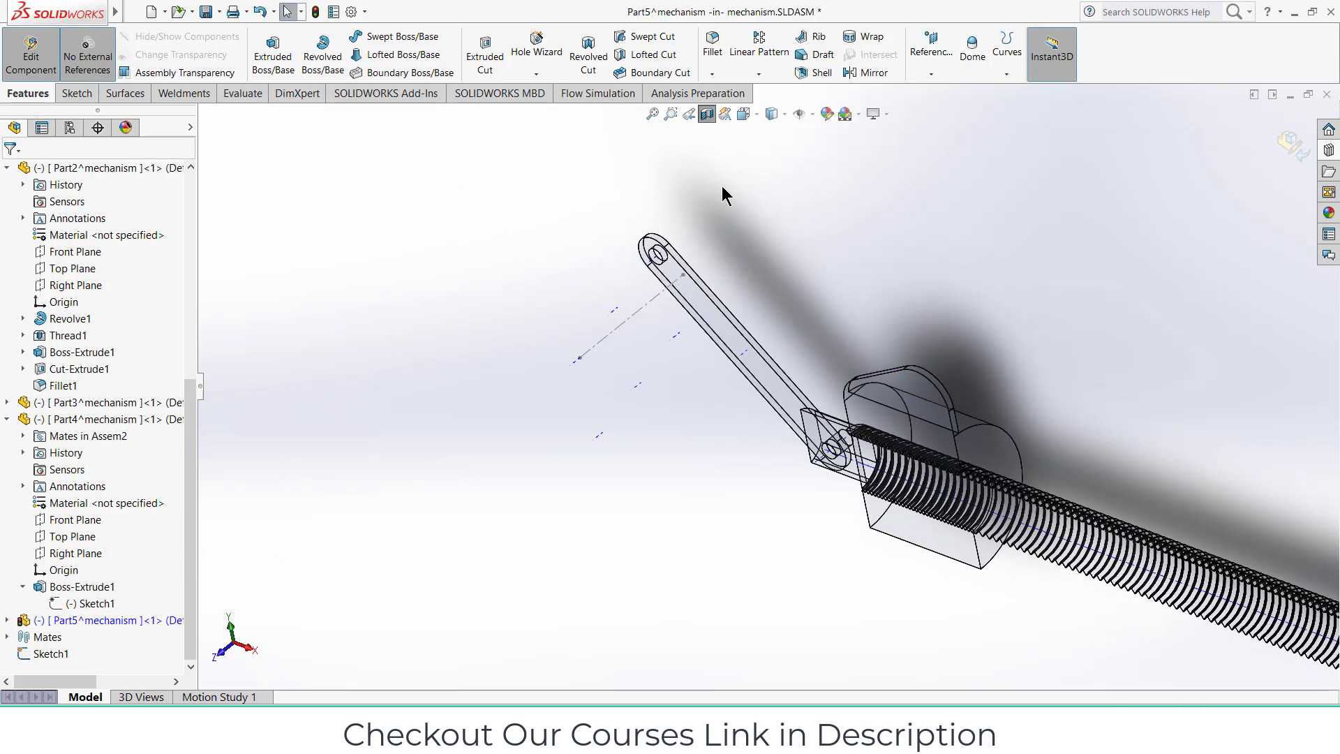
left_click(707, 116)
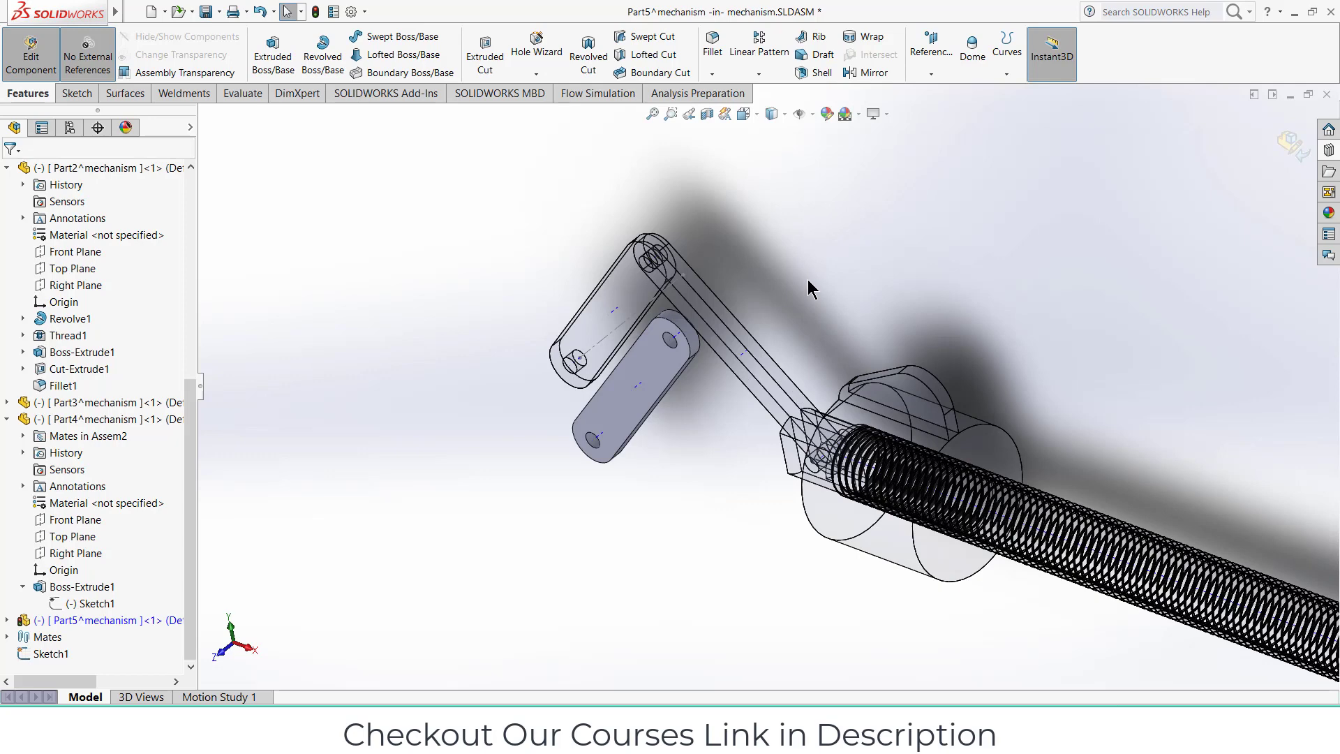
- Leave part editing and delete the Part5 link from the assembly
right_click(68, 616)
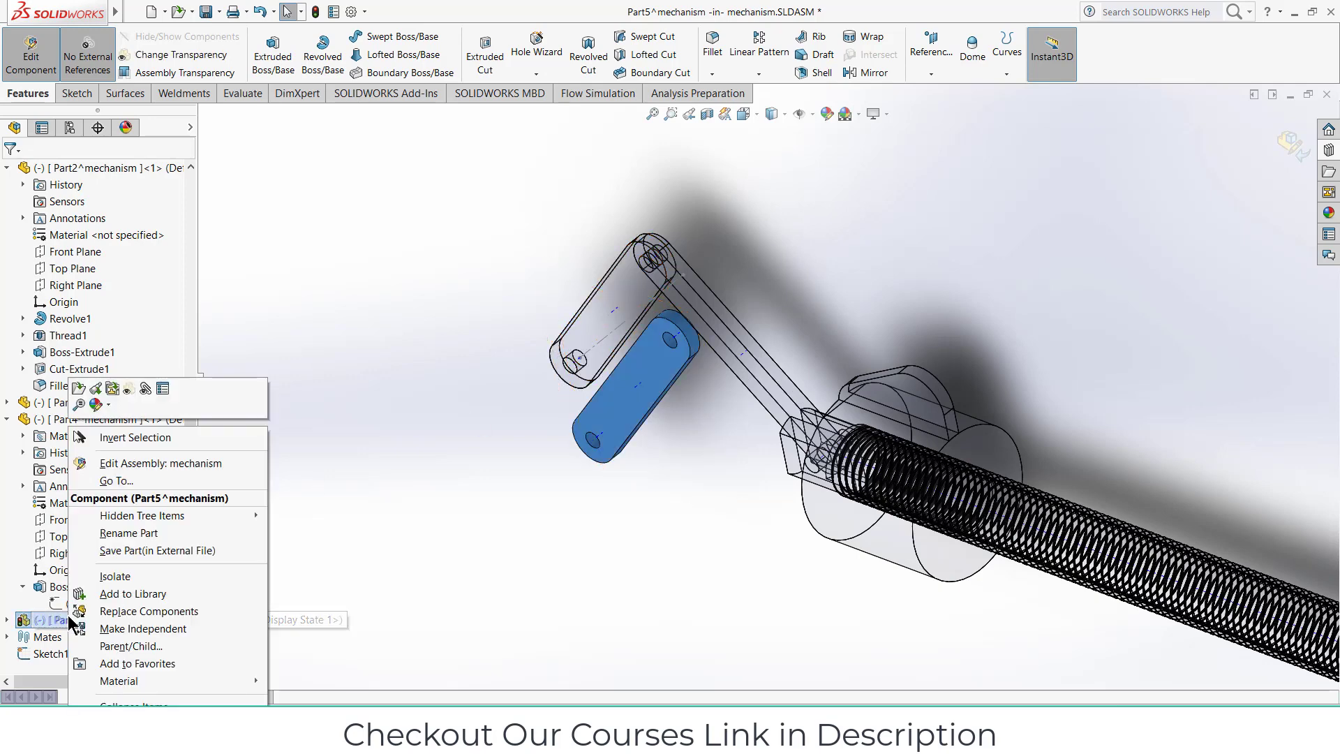
key("Escape")
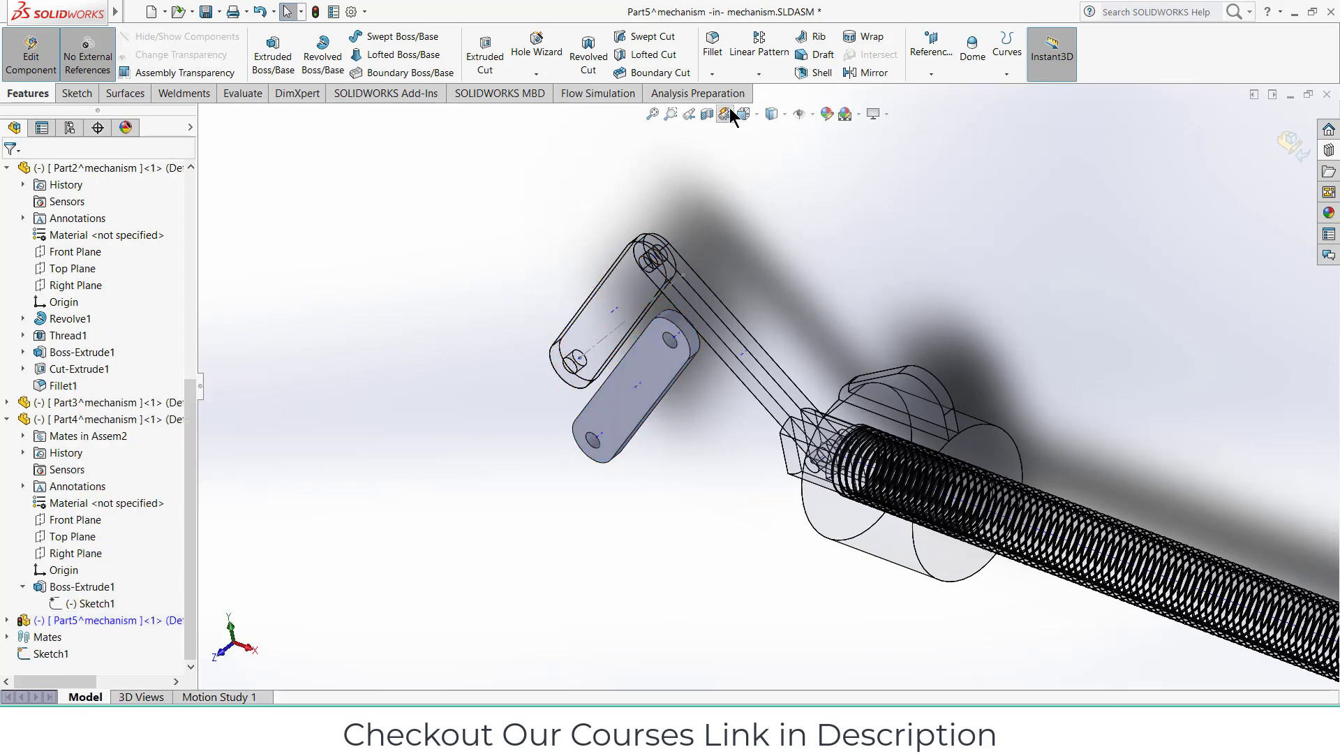
right_click(56, 621)
left_click(428, 384)
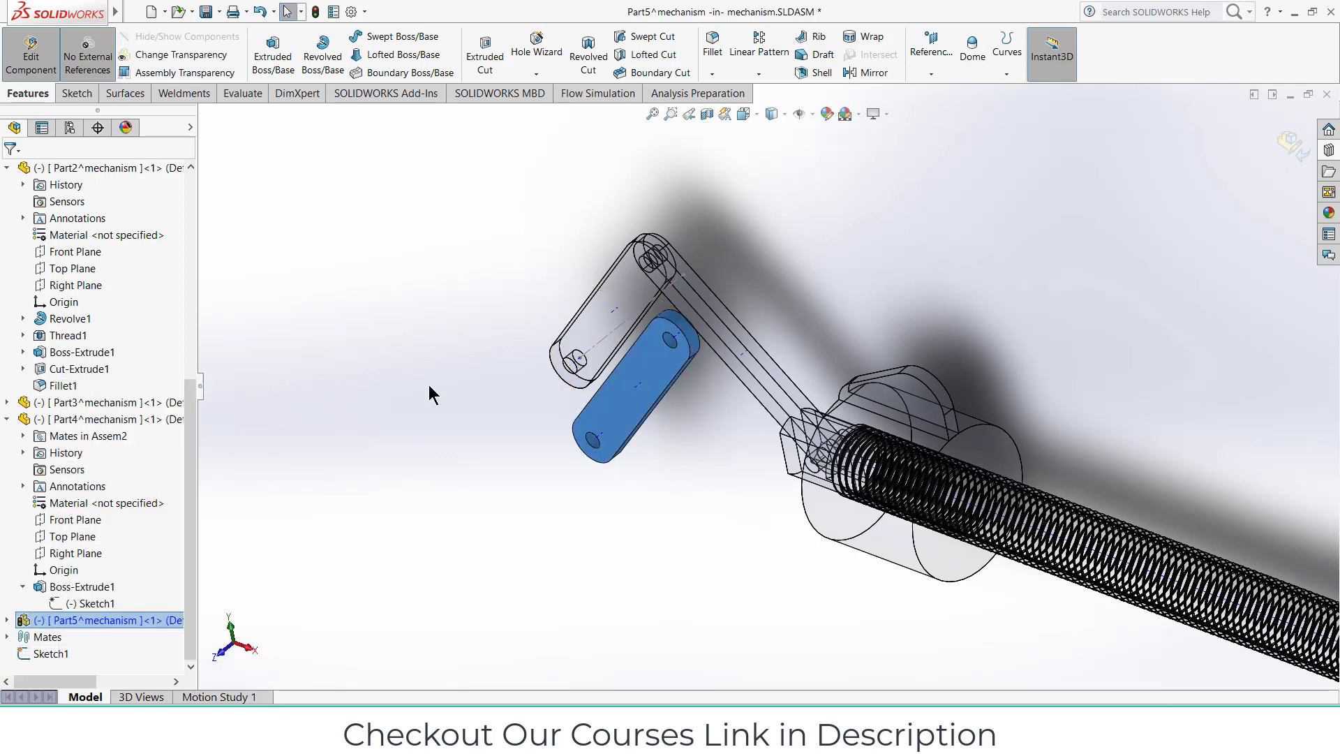
right_click(67, 620)
left_click(1284, 150)
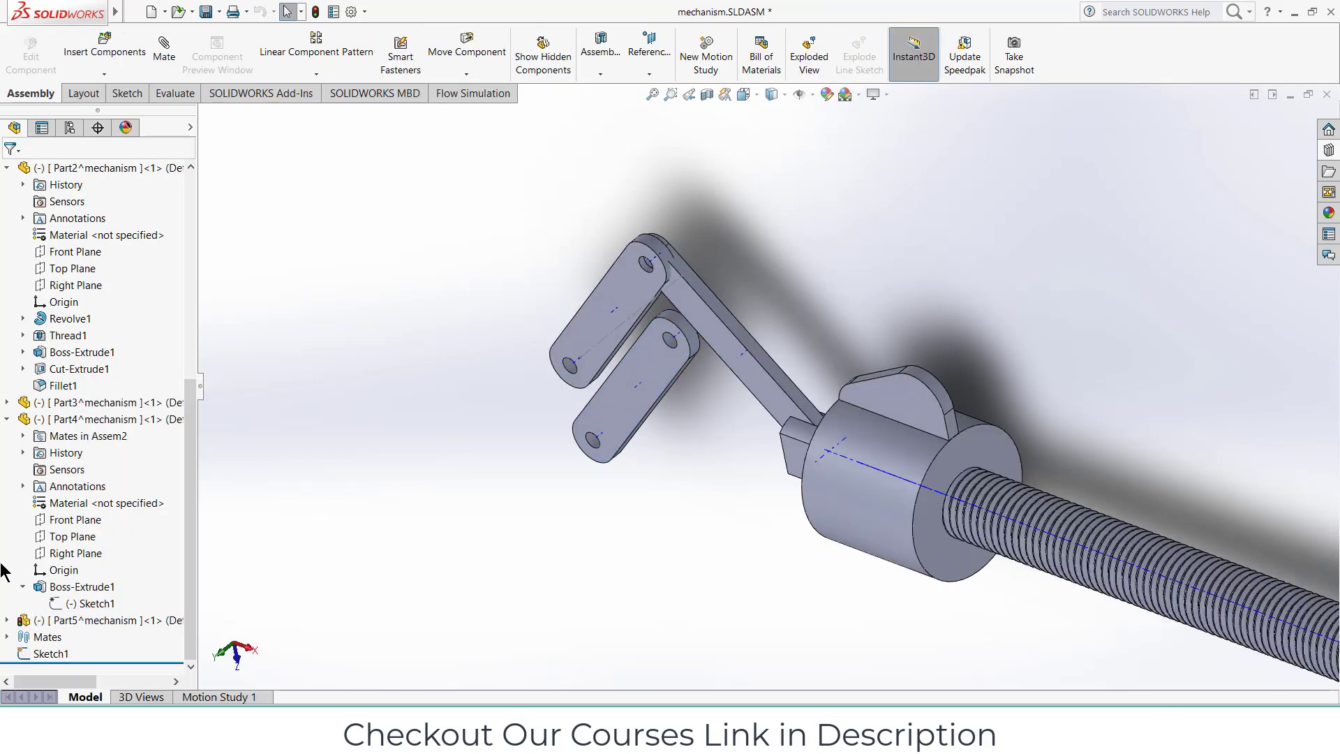
right_click(88, 621)
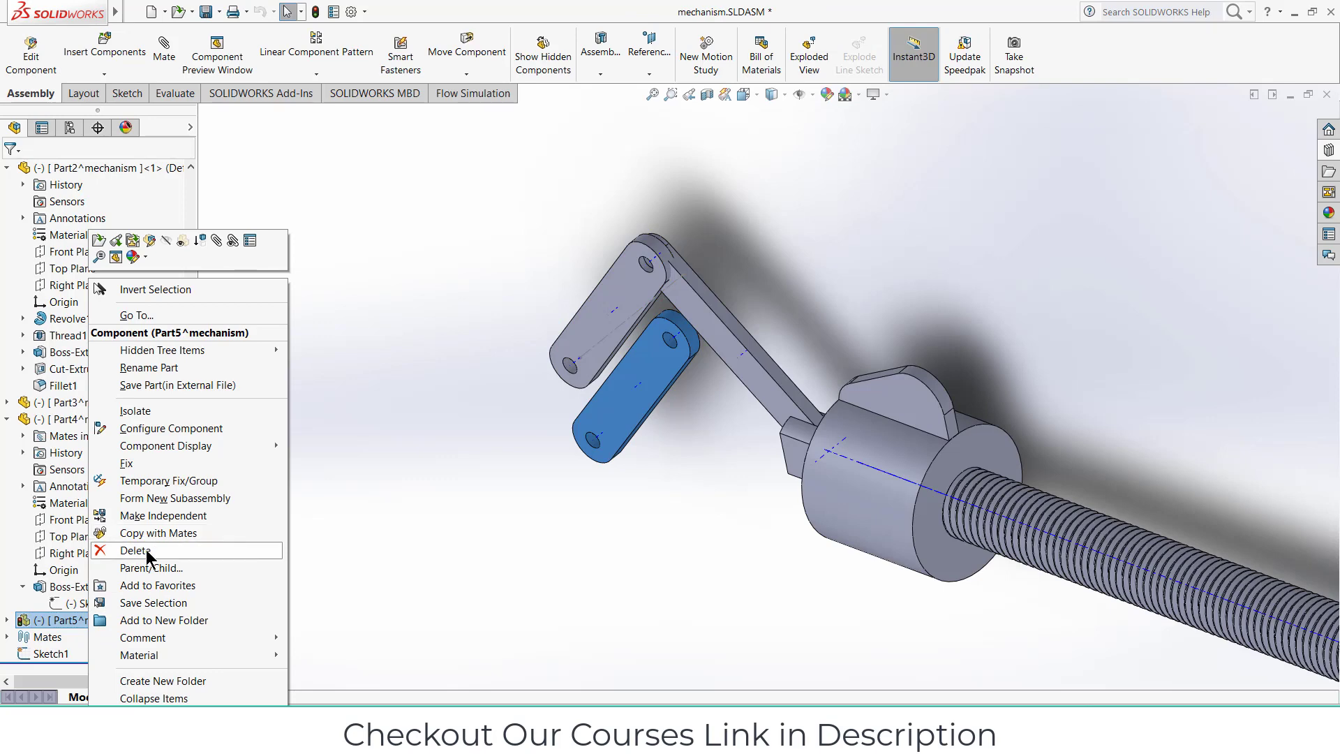
left_click(147, 552)
left_click(771, 276)
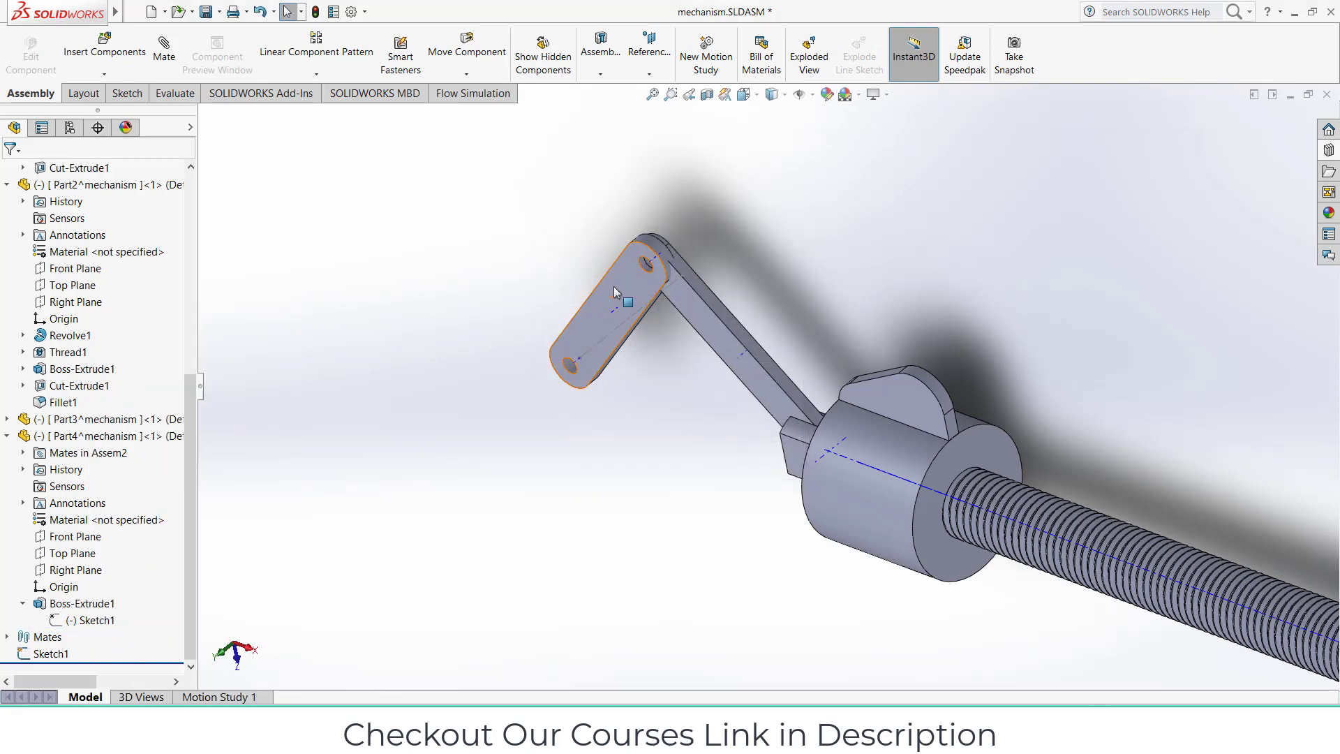
- Add a coincident mate between the facing flat surfaces of the Part3 and Part4 links
left_click_drag(613, 291, 333, 246)
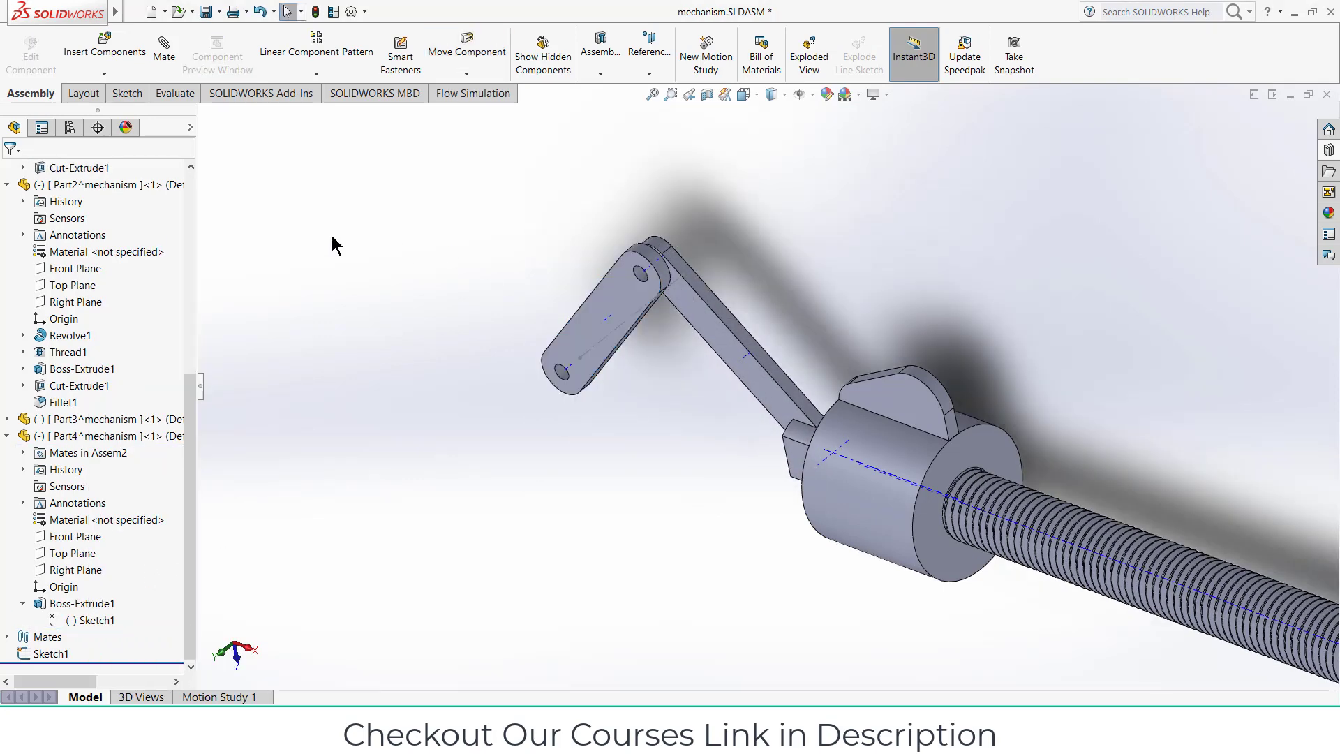
left_click(164, 62)
scroll(703, 269, "down", 5)
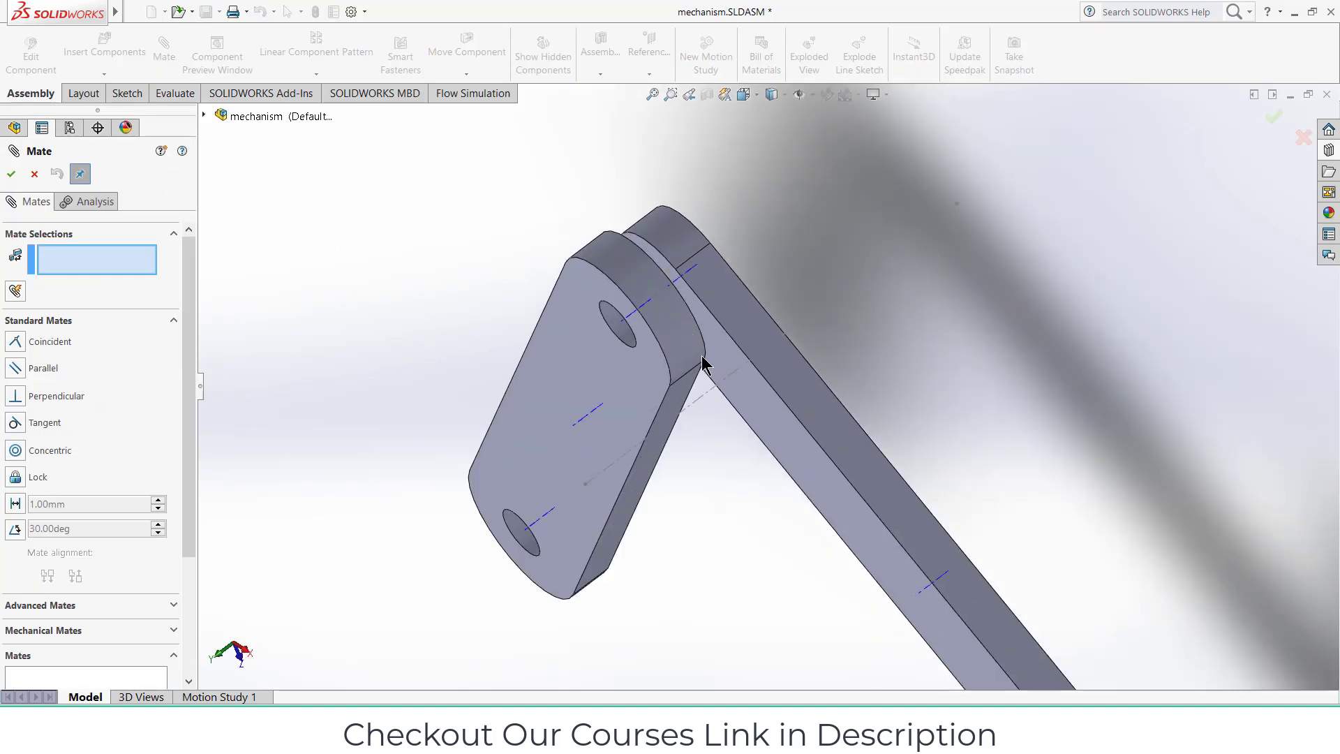
left_click(732, 368)
middle_click_drag(628, 458, 937, 223)
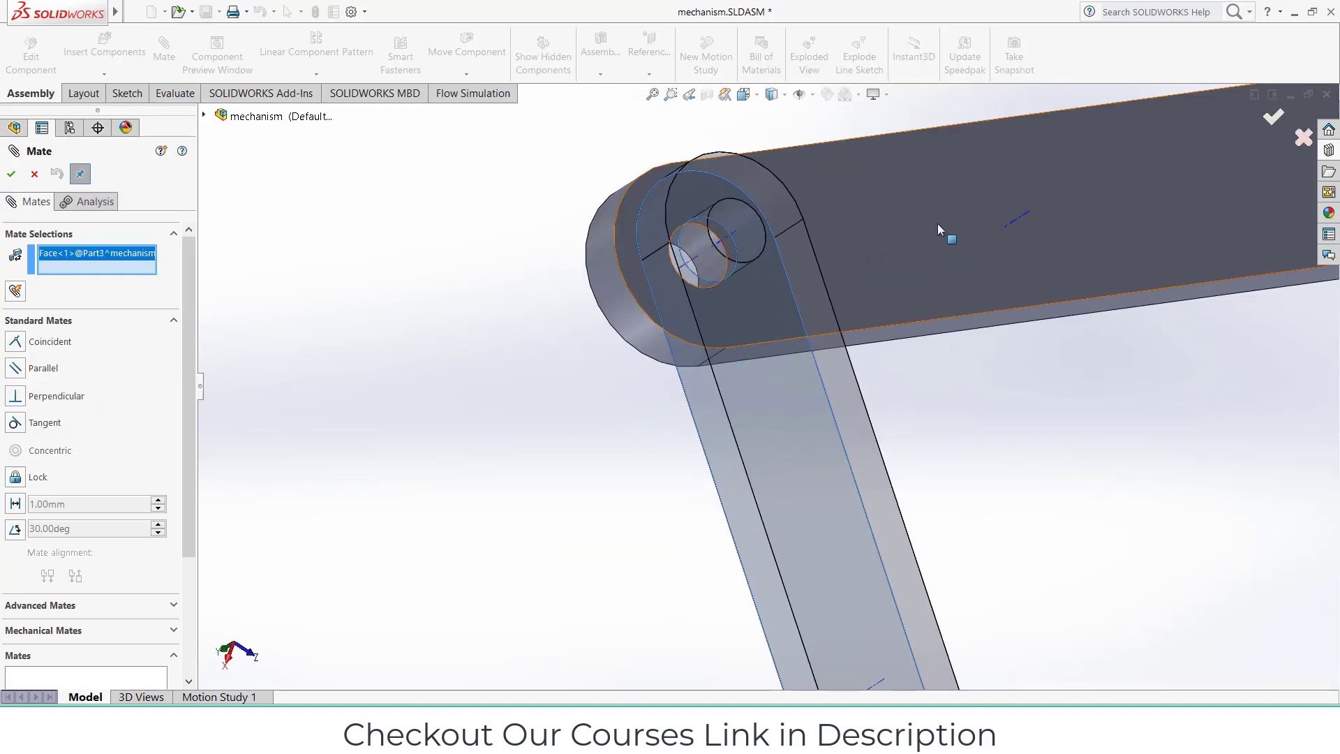
left_click(937, 224)
left_click(1131, 204)
scroll(877, 385, "up", 3)
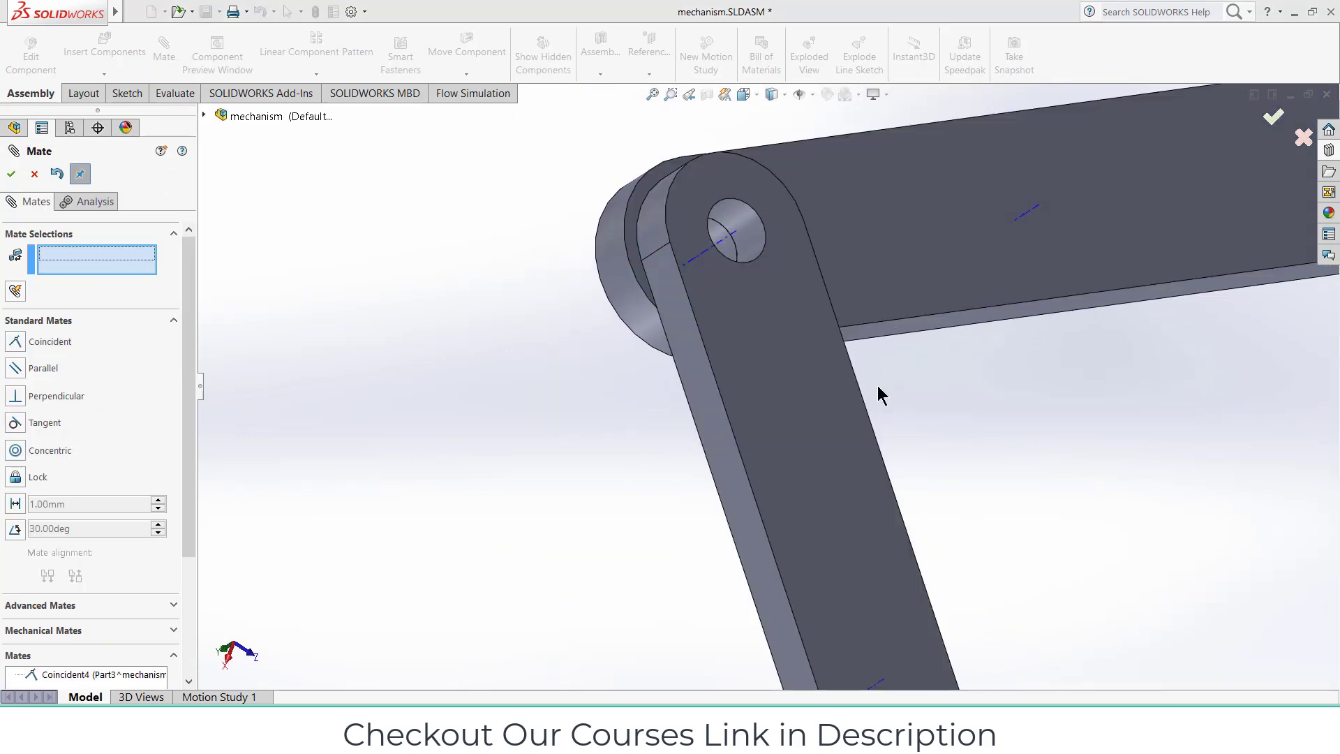
middle_click_drag(878, 385, 1024, 387)
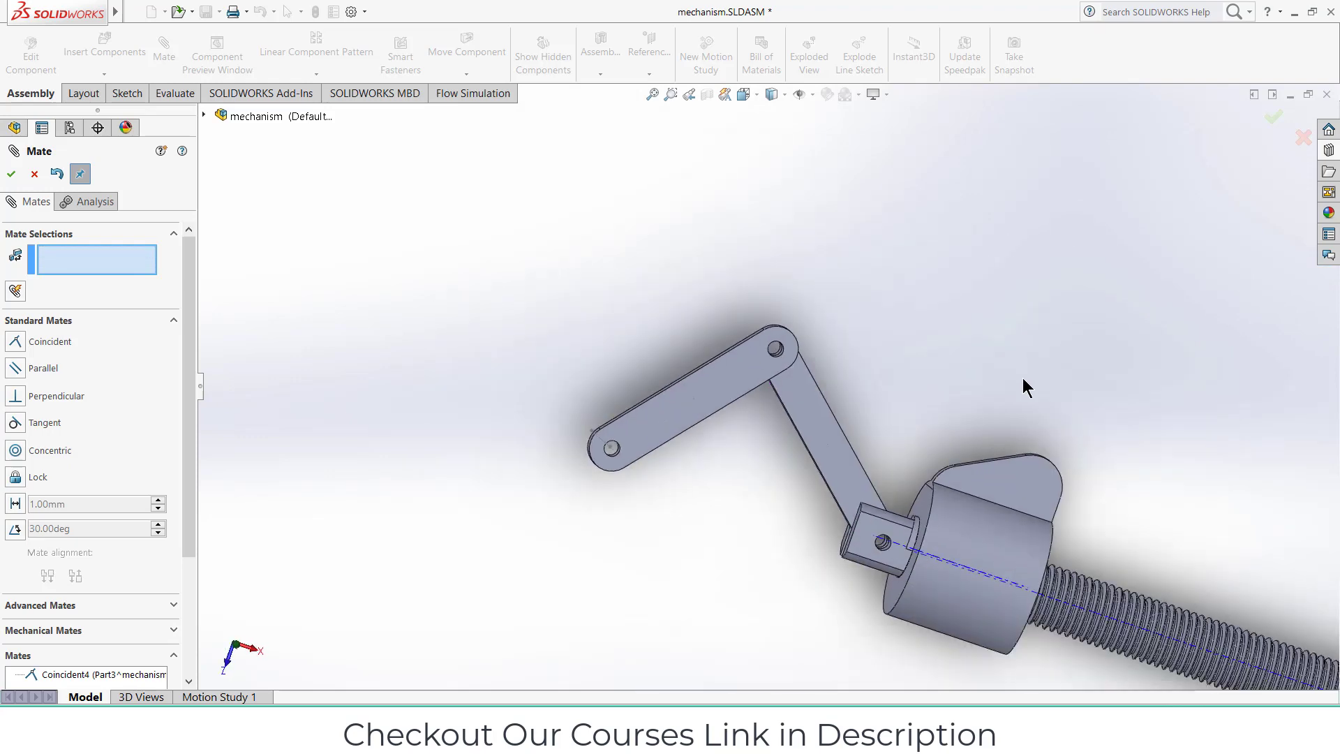
left_click(11, 174)
- View the nut's cam lobe face-on and section the assembly through the screw and nut
scroll(771, 514, "up", 2)
scroll(921, 441, "down", 3)
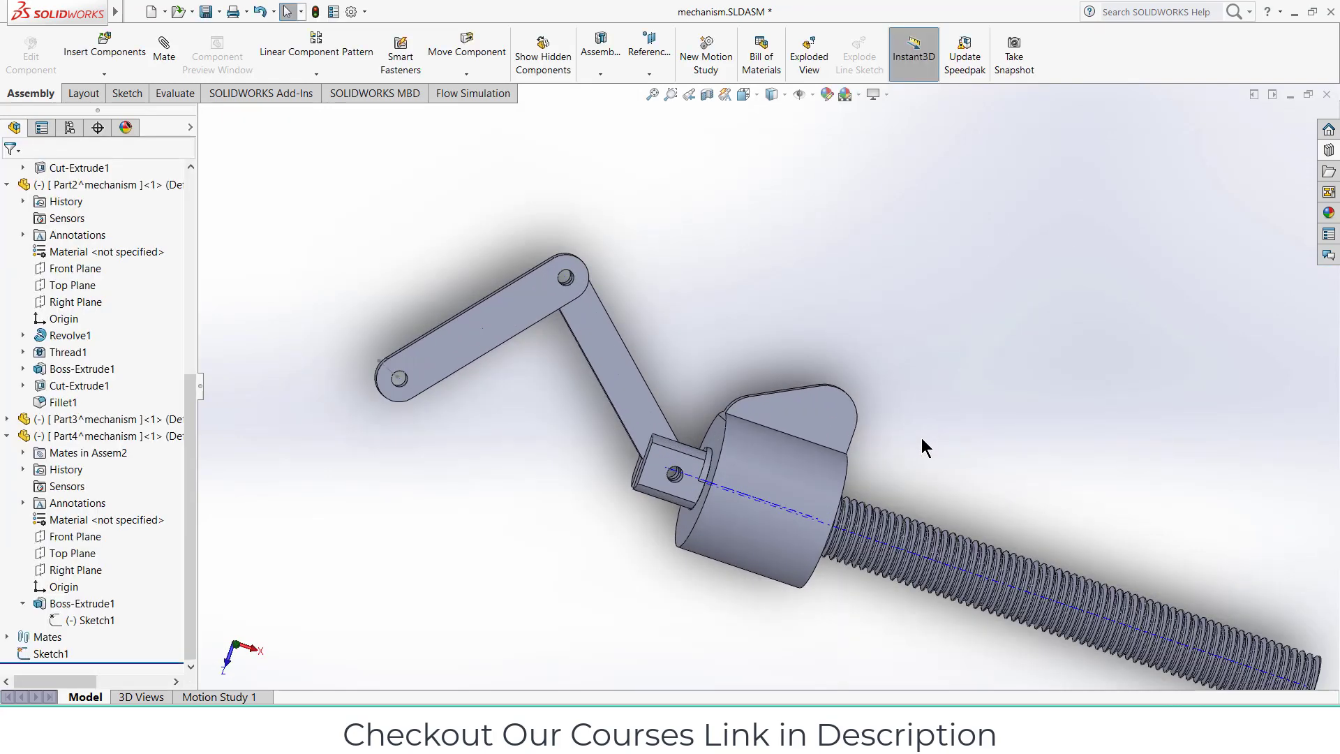
left_click(822, 438)
key("ctrl+8")
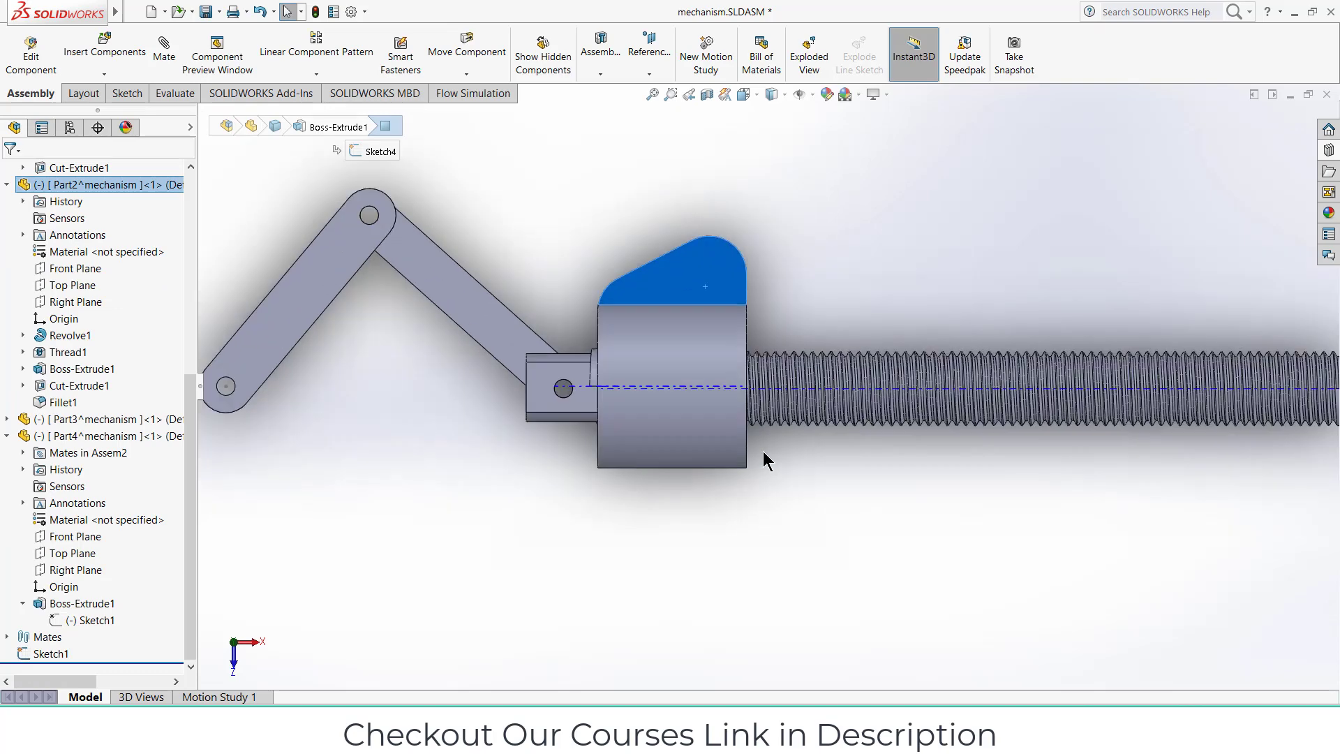
left_click(708, 94)
left_click(14, 179)
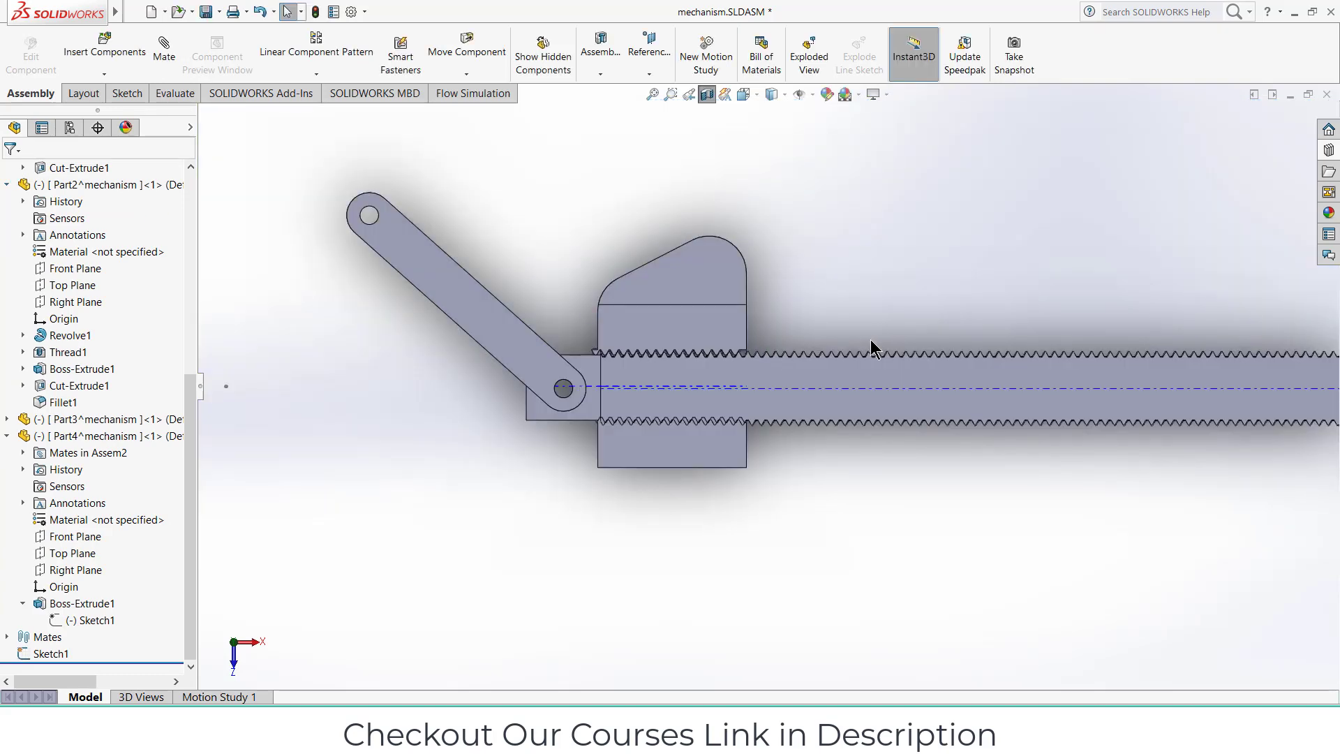
- Move the nut away from the link end, towards the middle of the threaded screw
scroll(768, 363, "down", 2)
scroll(908, 404, "up", 2)
scroll(969, 438, "down", 2)
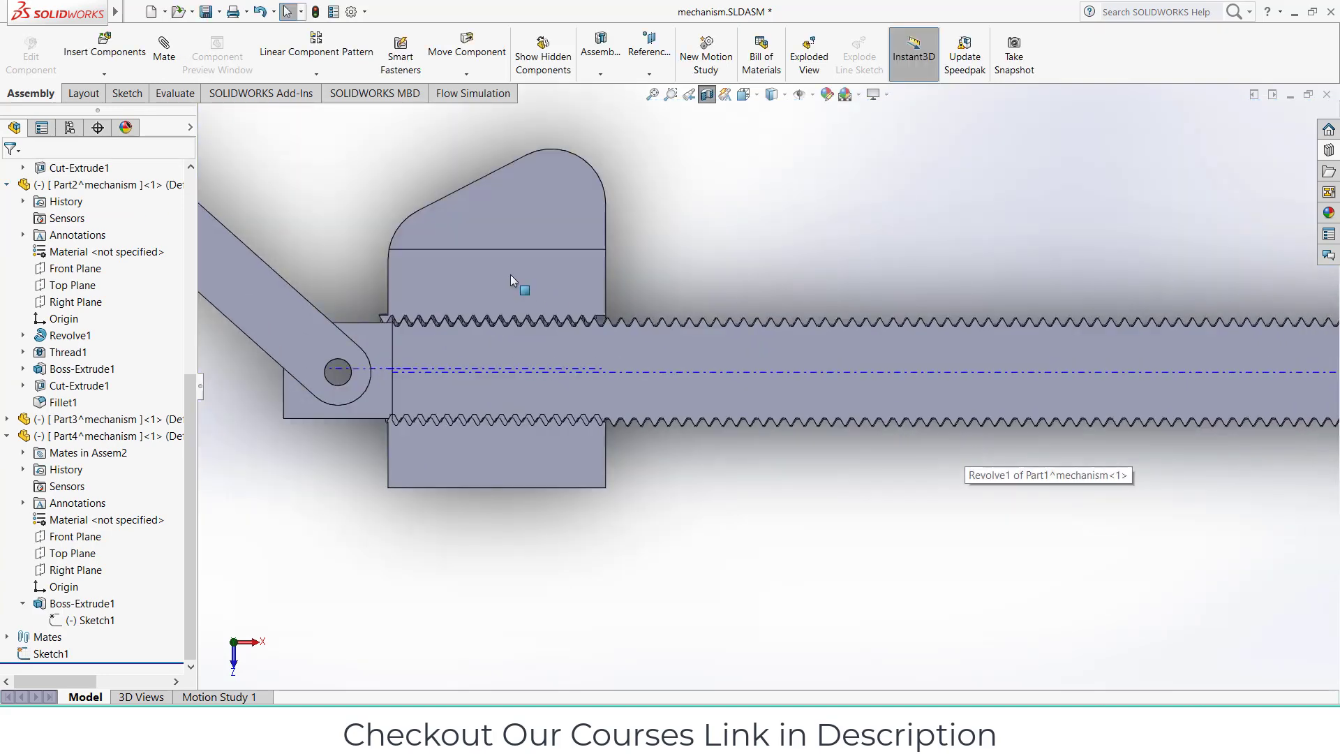
left_click_drag(510, 276, 1087, 258)
left_click(534, 238)
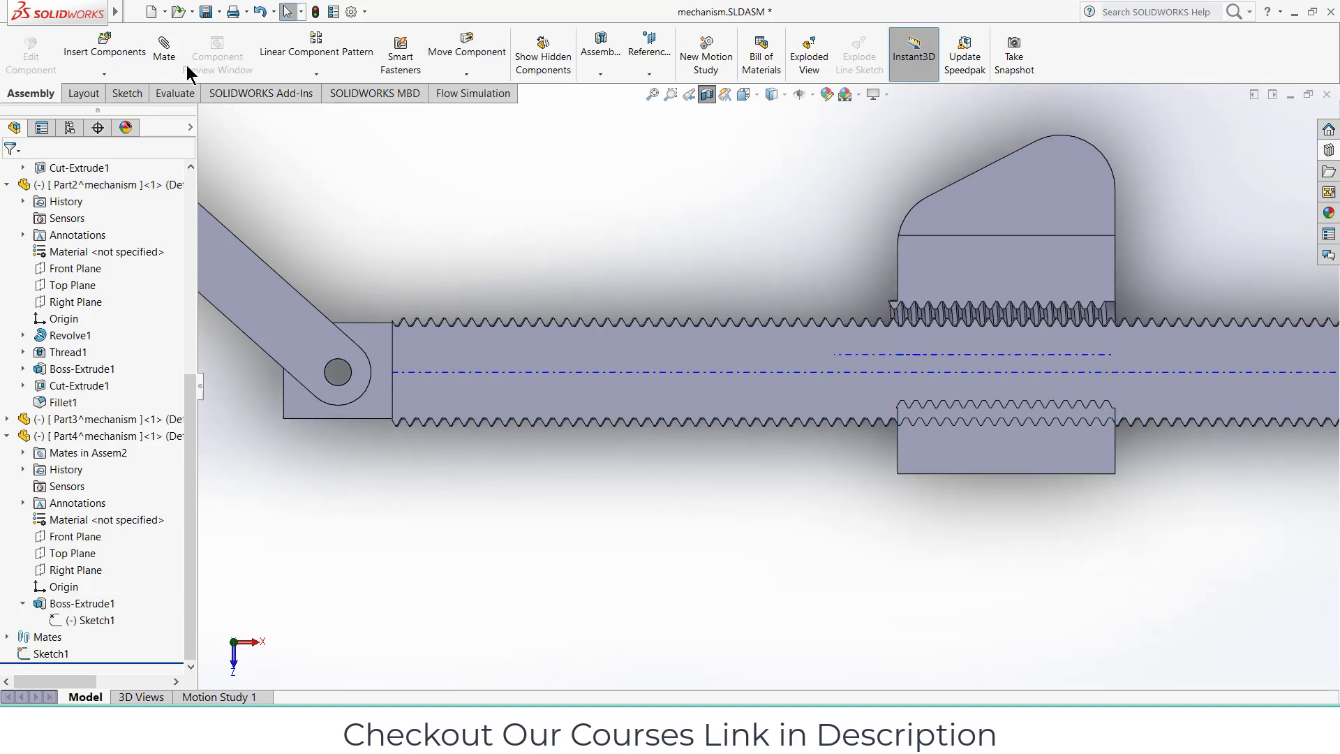
- Mate the nut's axis coincident with the screw's axis and turn off the section view
left_click(164, 53)
left_click(927, 354)
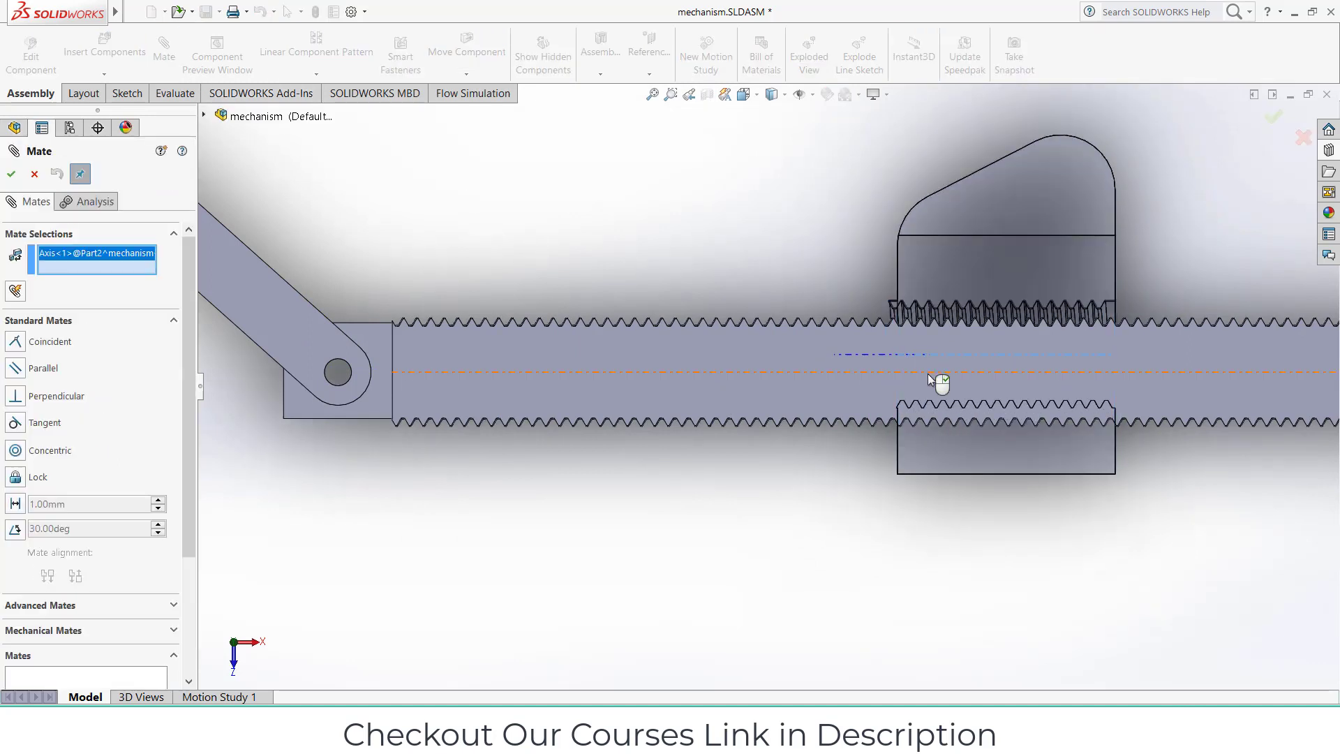
left_click(928, 374)
left_click(1121, 354)
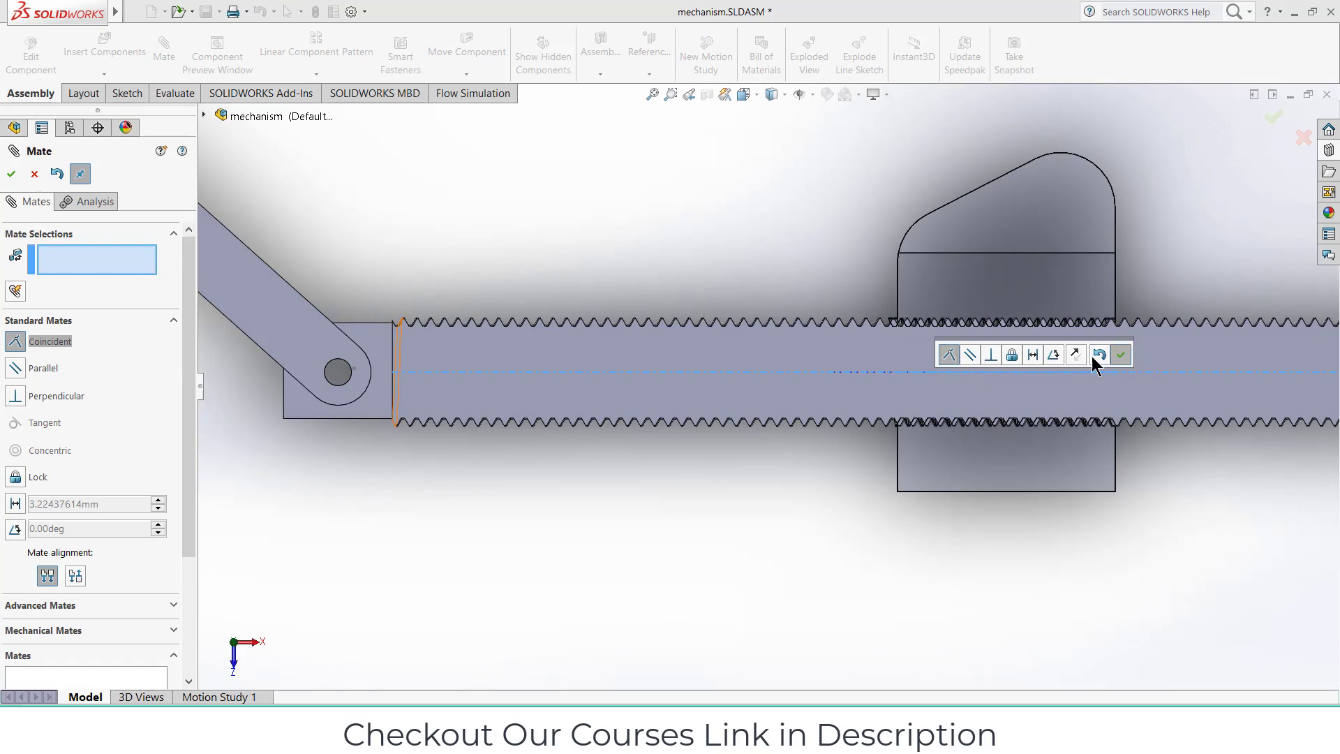
scroll(1069, 347, "down", 5)
middle_click_drag(910, 253, 932, 264)
key("ctrl+1")
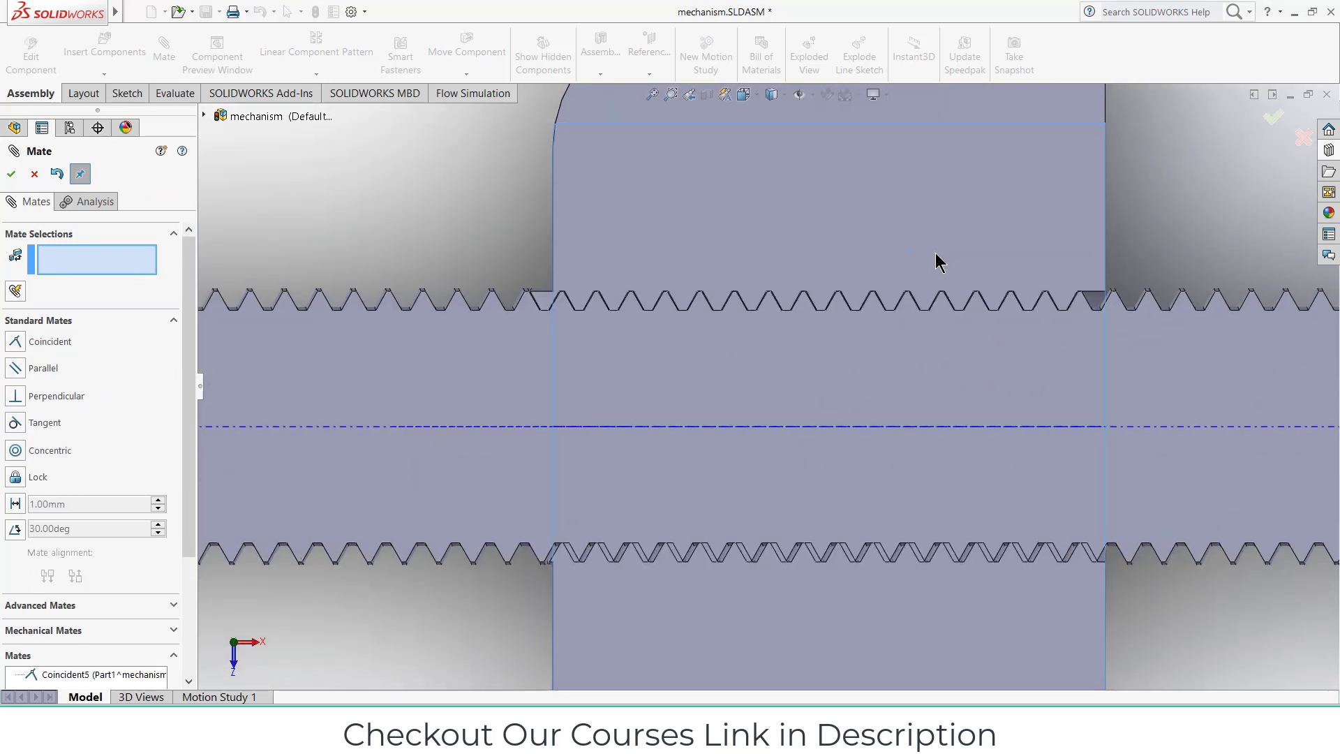
key("f")
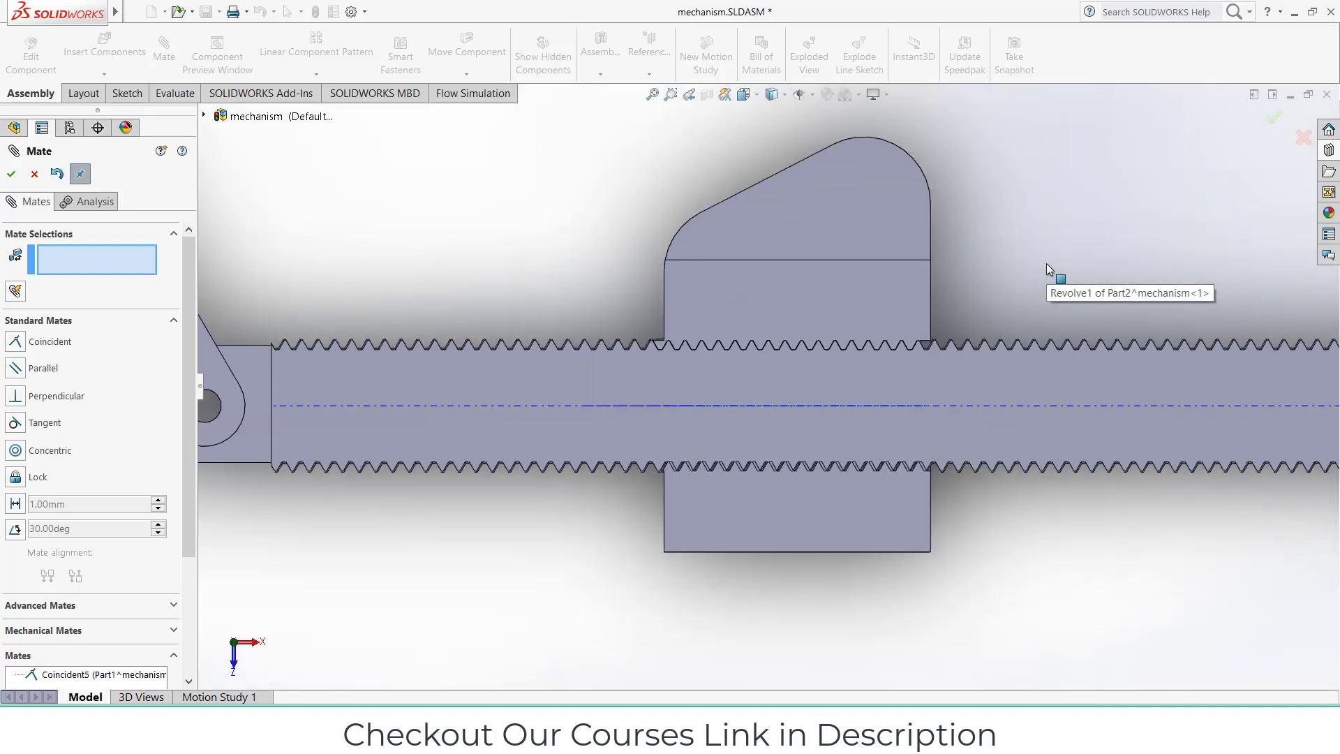
middle_click_drag(747, 405, 750, 408)
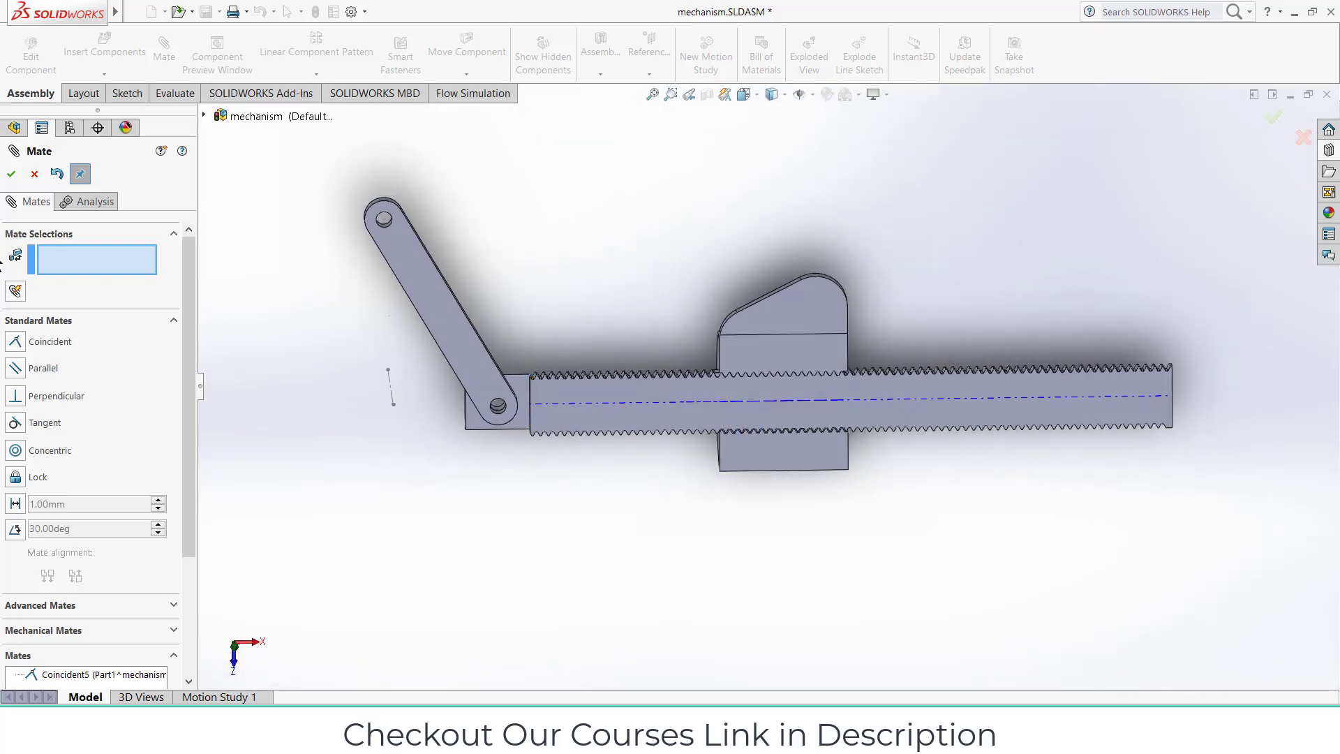
left_click(12, 175)
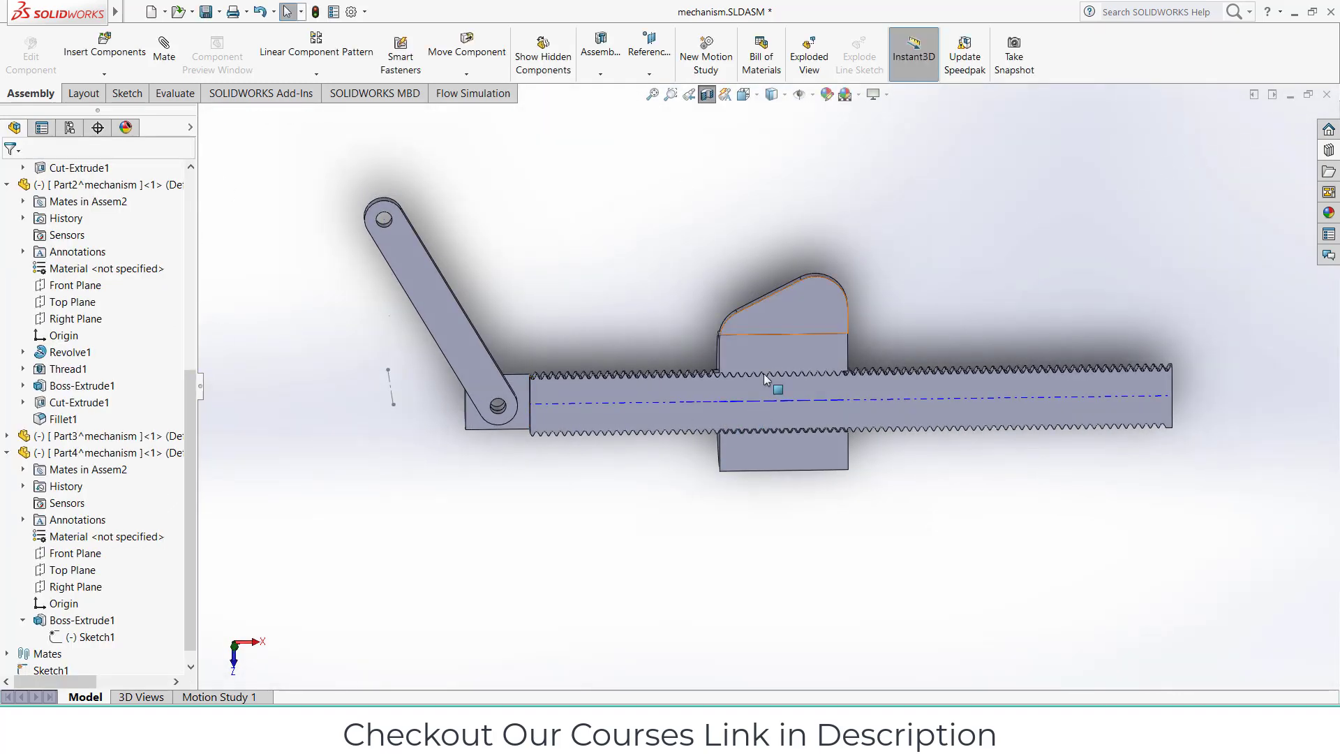
left_click(703, 98)
middle_click_drag(638, 264, 558, 256)
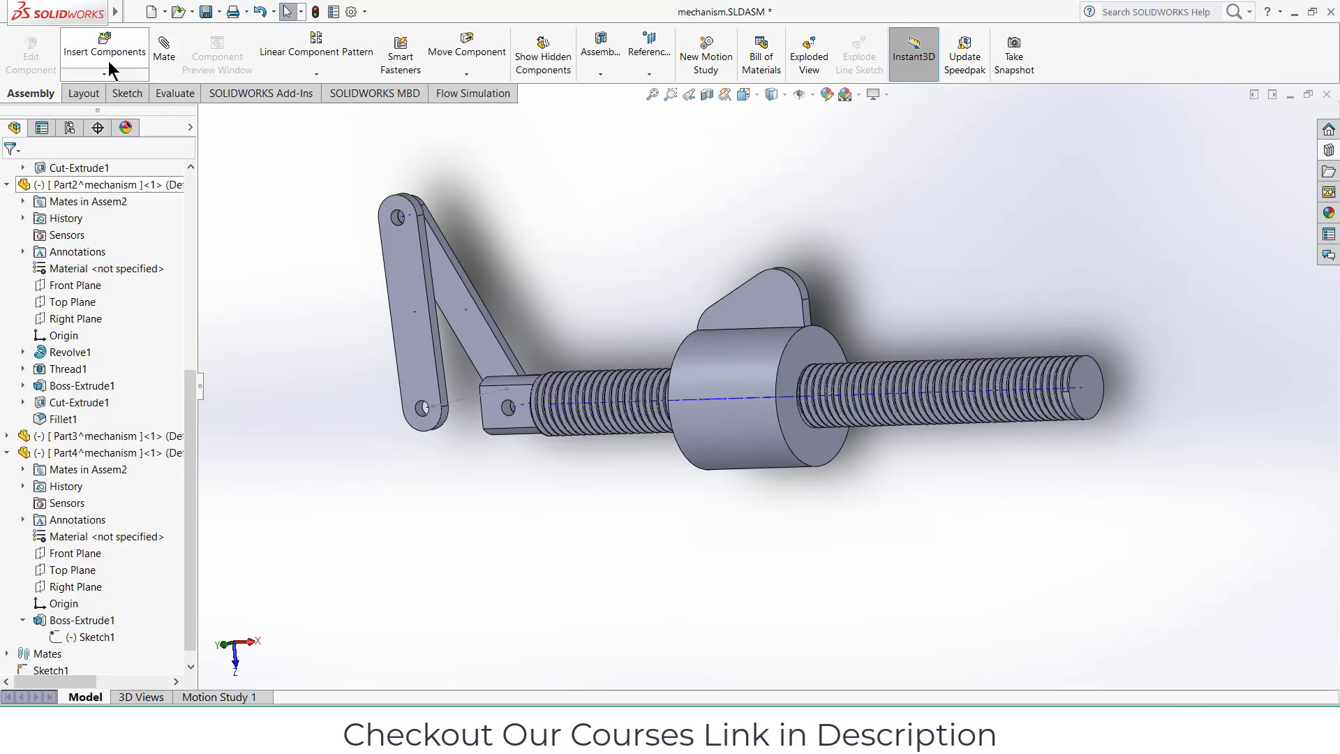
- Add a Rack Pinion mate with the screw's flat end edge as rack, the nut's outer circular edge as pinion, and a 2.5 mm pitch diameter
left_click(162, 58)
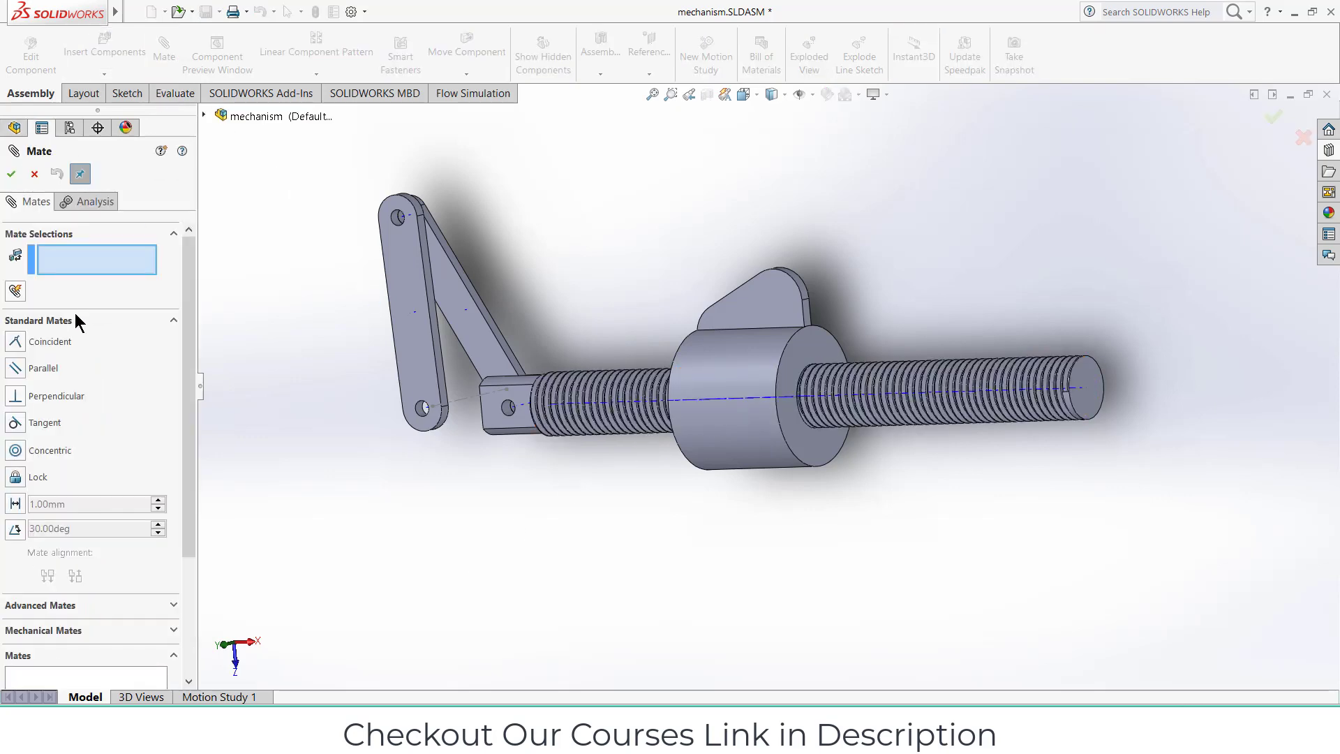
left_click(86, 323)
left_click(99, 368)
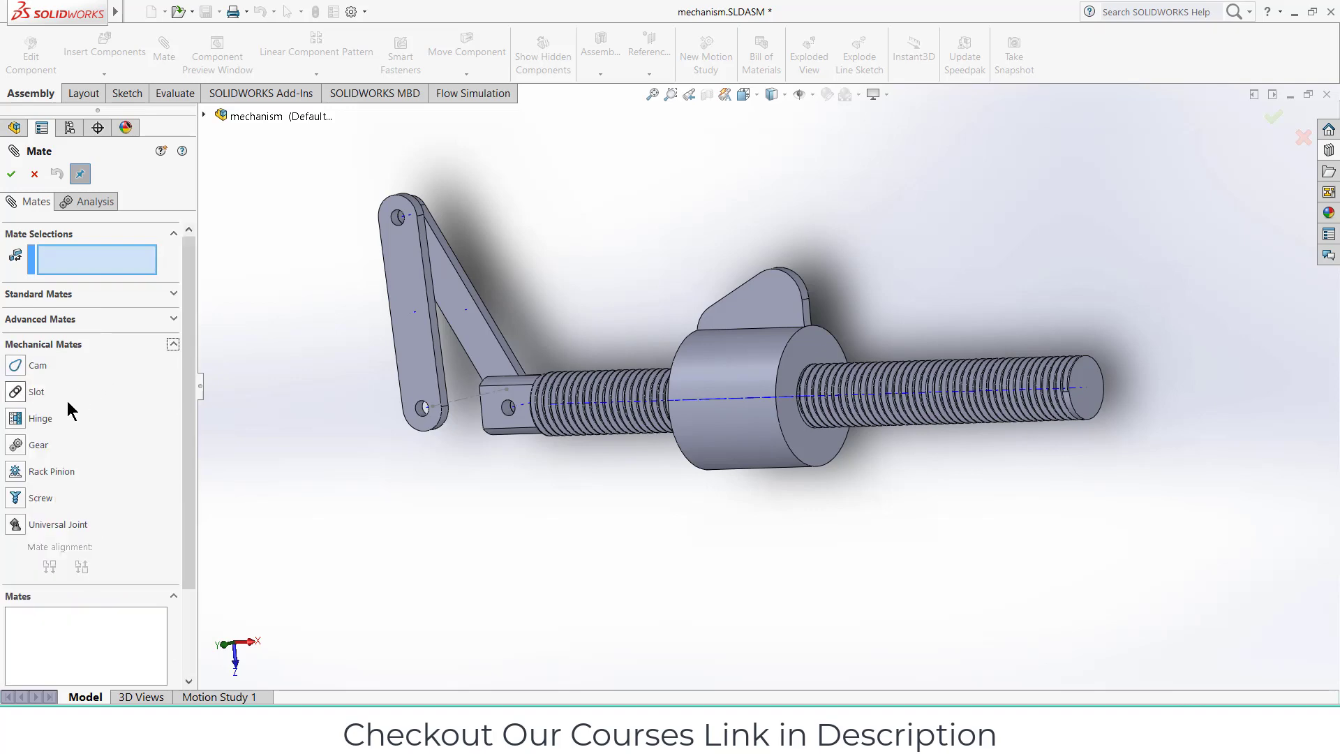
left_click(15, 472)
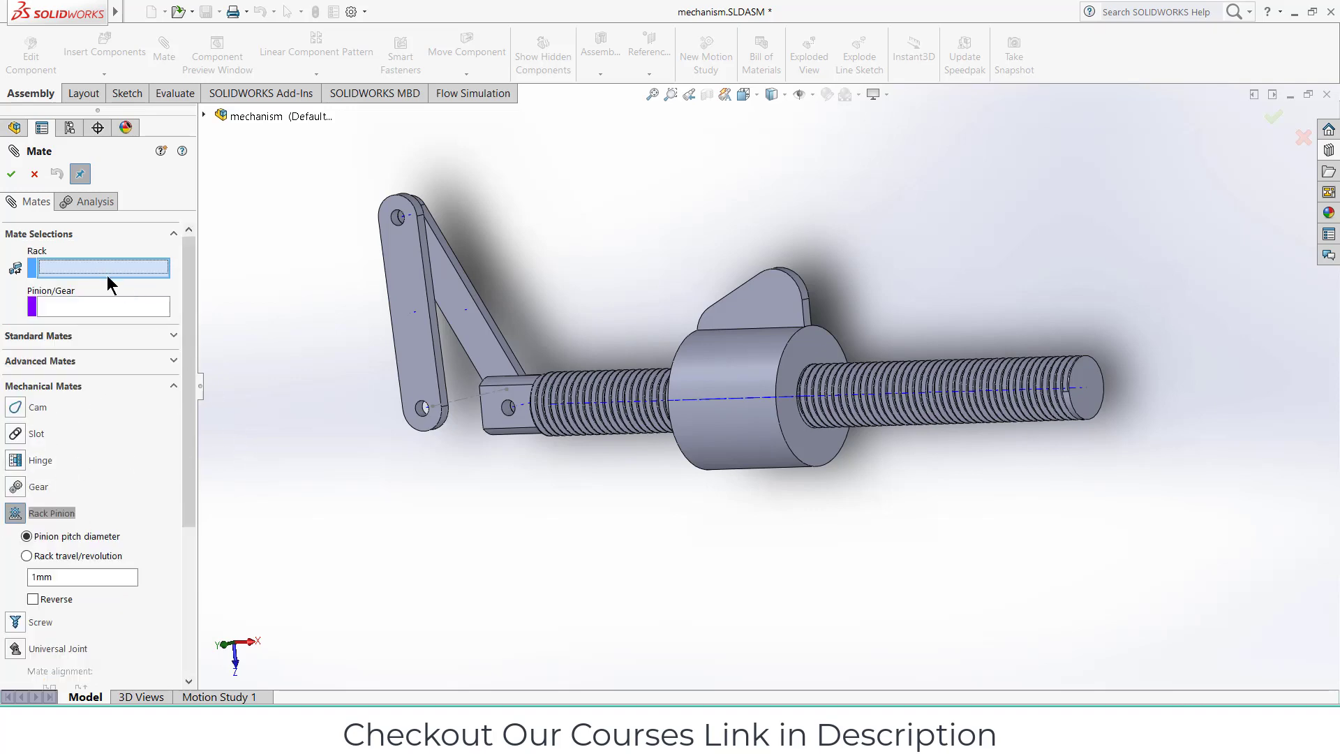
left_click(515, 386)
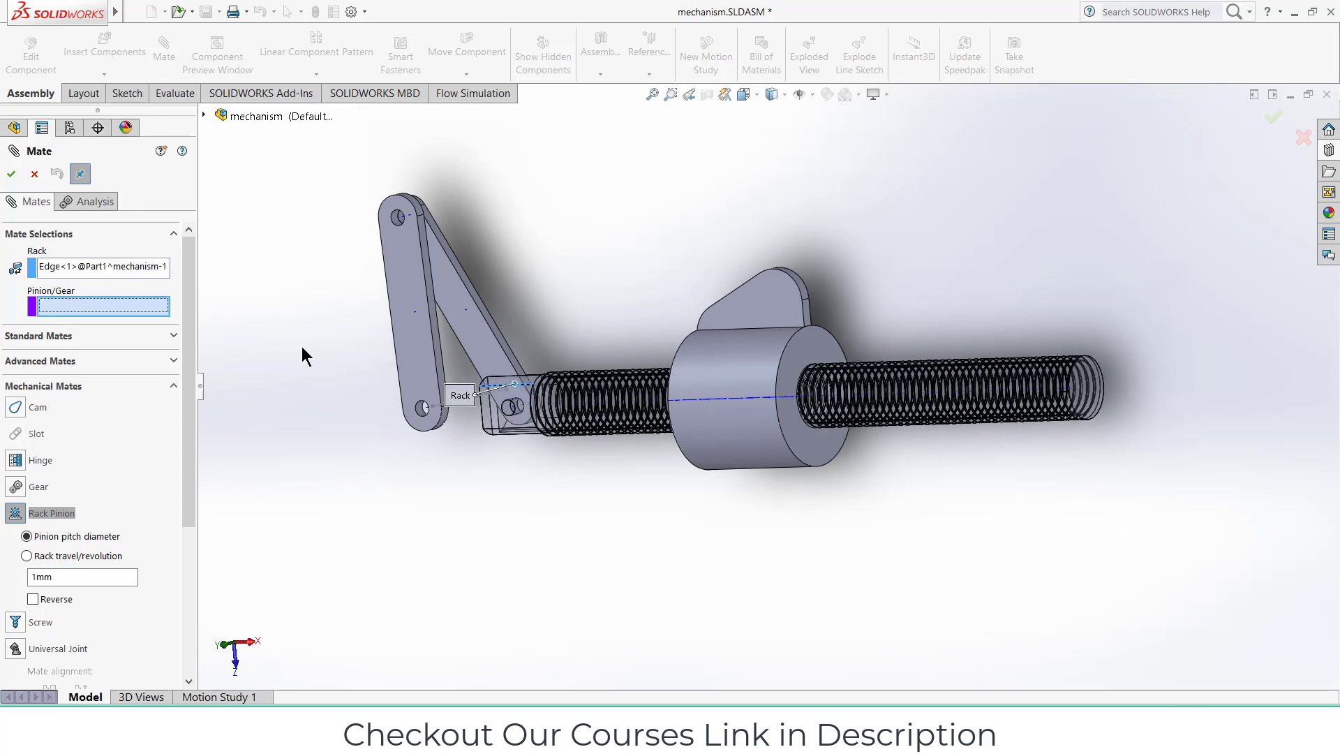
left_click(792, 342)
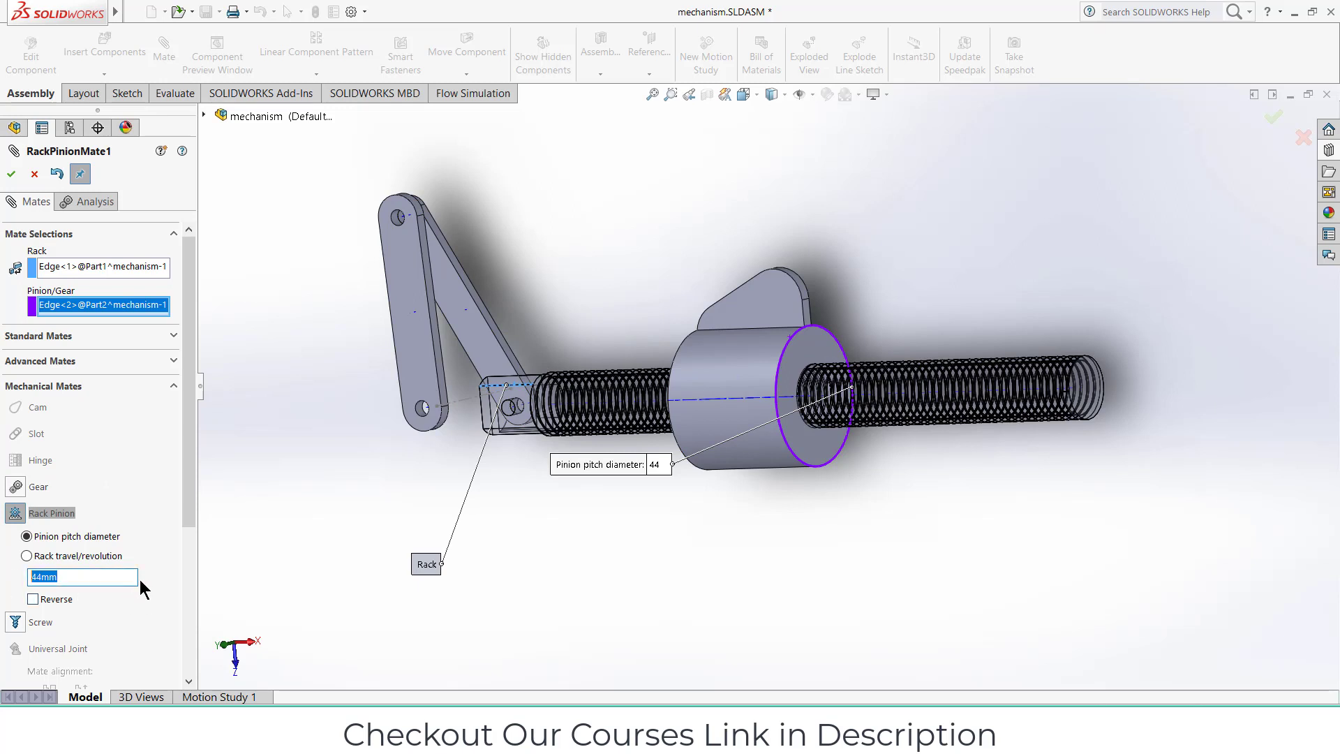
type("2.5")
key("Return")
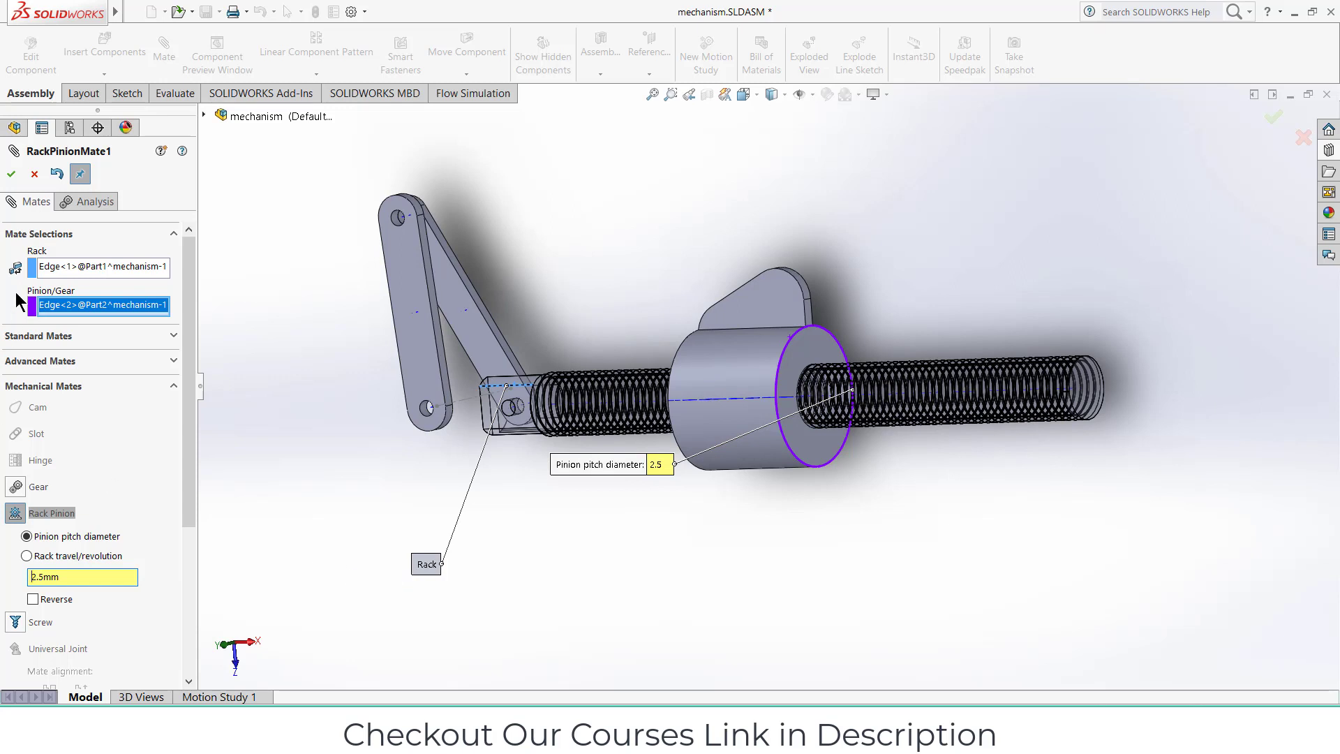
left_click(11, 175)
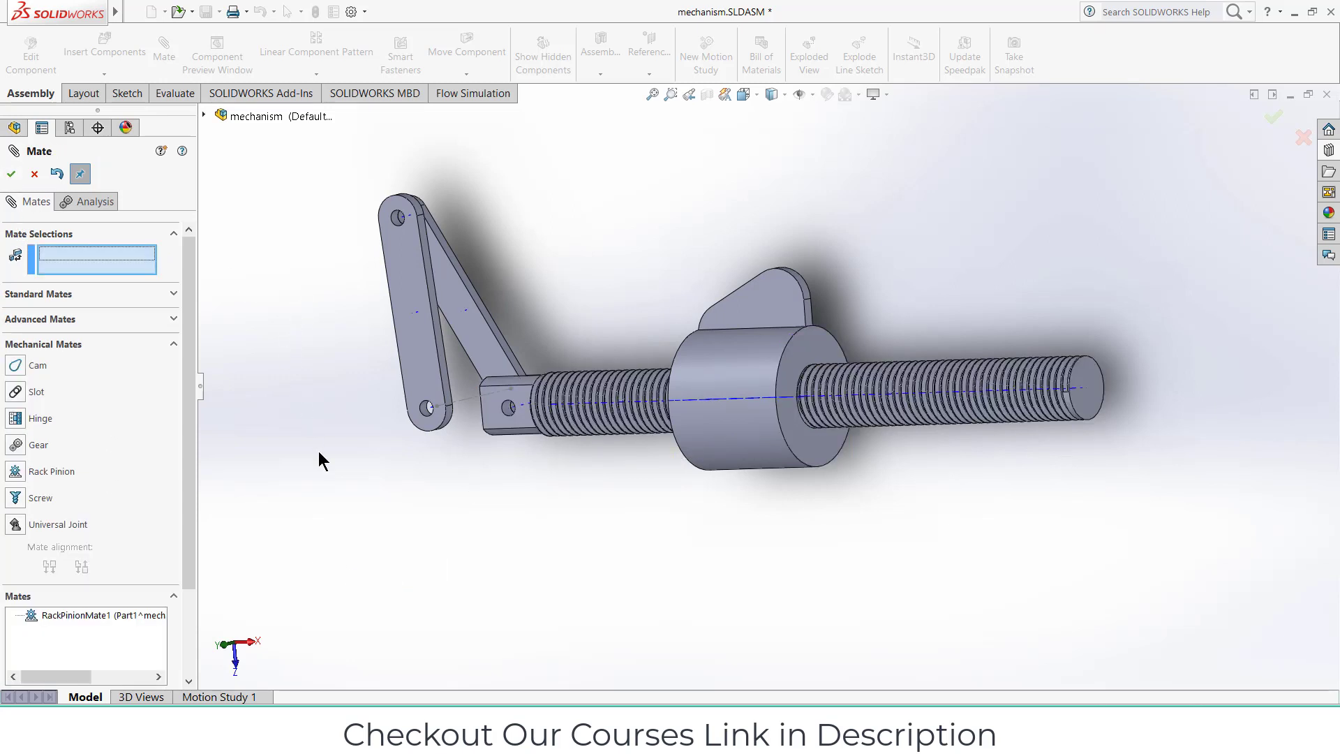
left_click(35, 174)
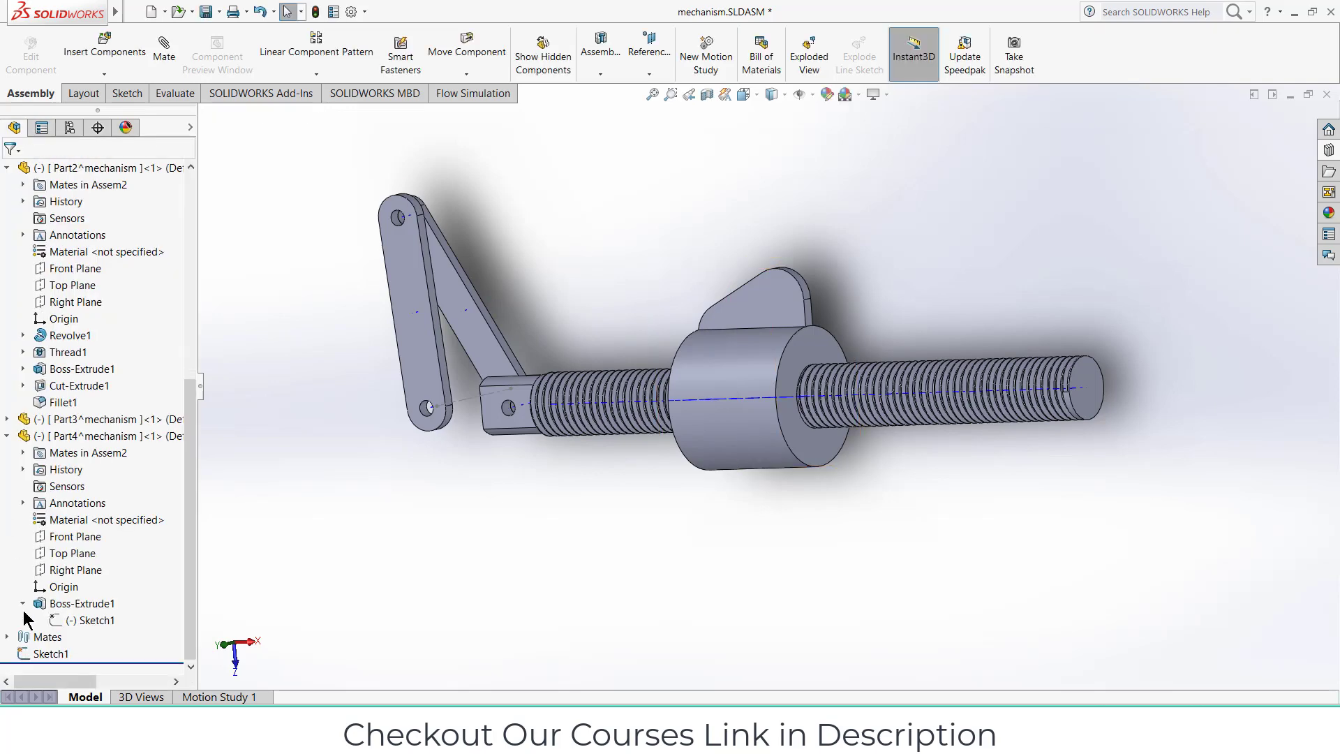
- Slide the screw through the nut to test the motion of the rack pinion mate
scroll(160, 521, "up", 2)
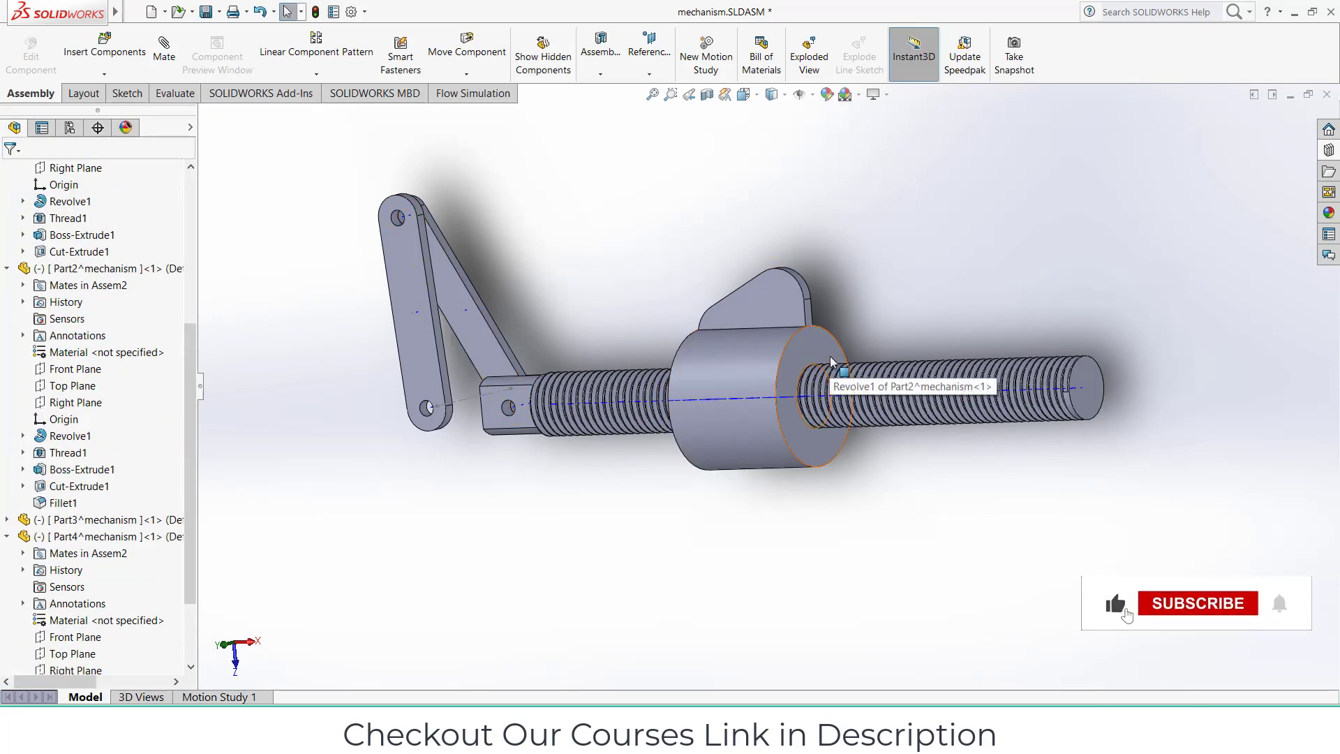
middle_click_drag(823, 496, 885, 488)
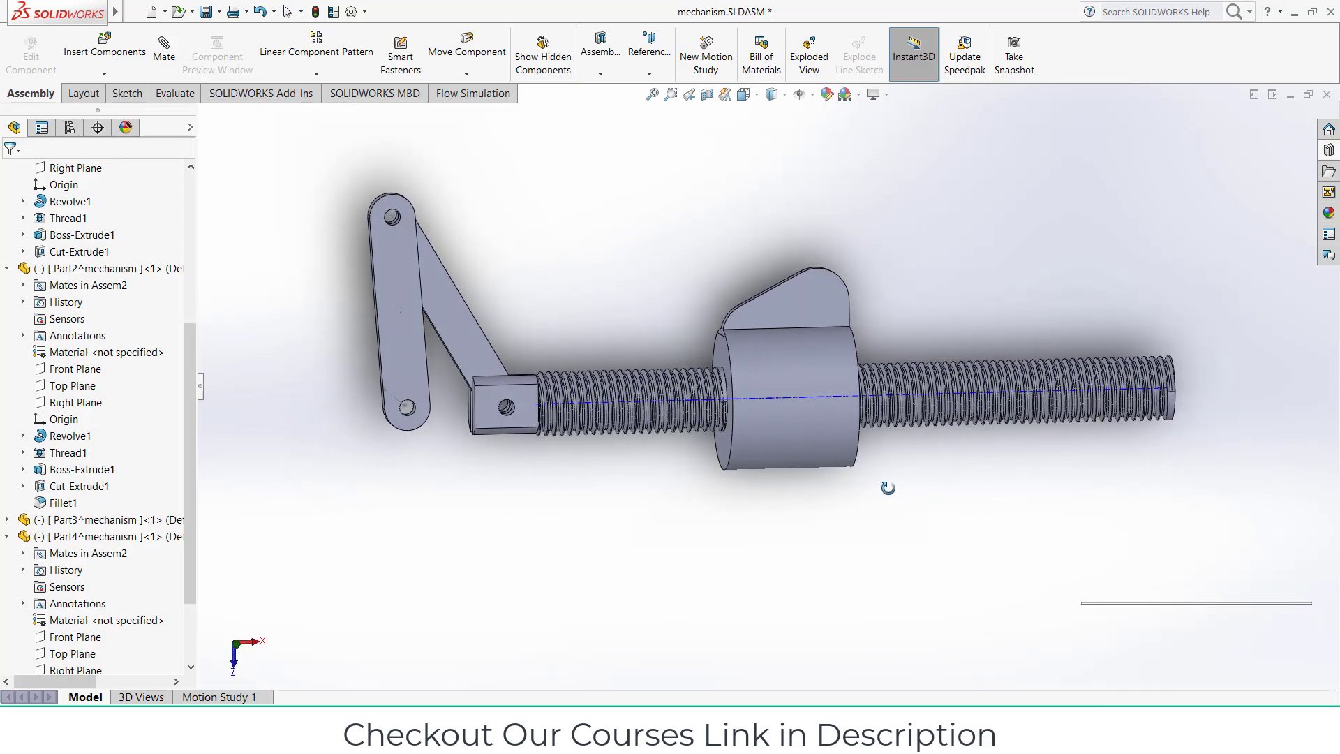
left_click(501, 395)
left_click_drag(501, 396, 719, 399)
key("Escape")
middle_click_drag(523, 479, 653, 486)
- Add a coincident mate between the screw's axis and the assembly's Top Plane
left_click(162, 56)
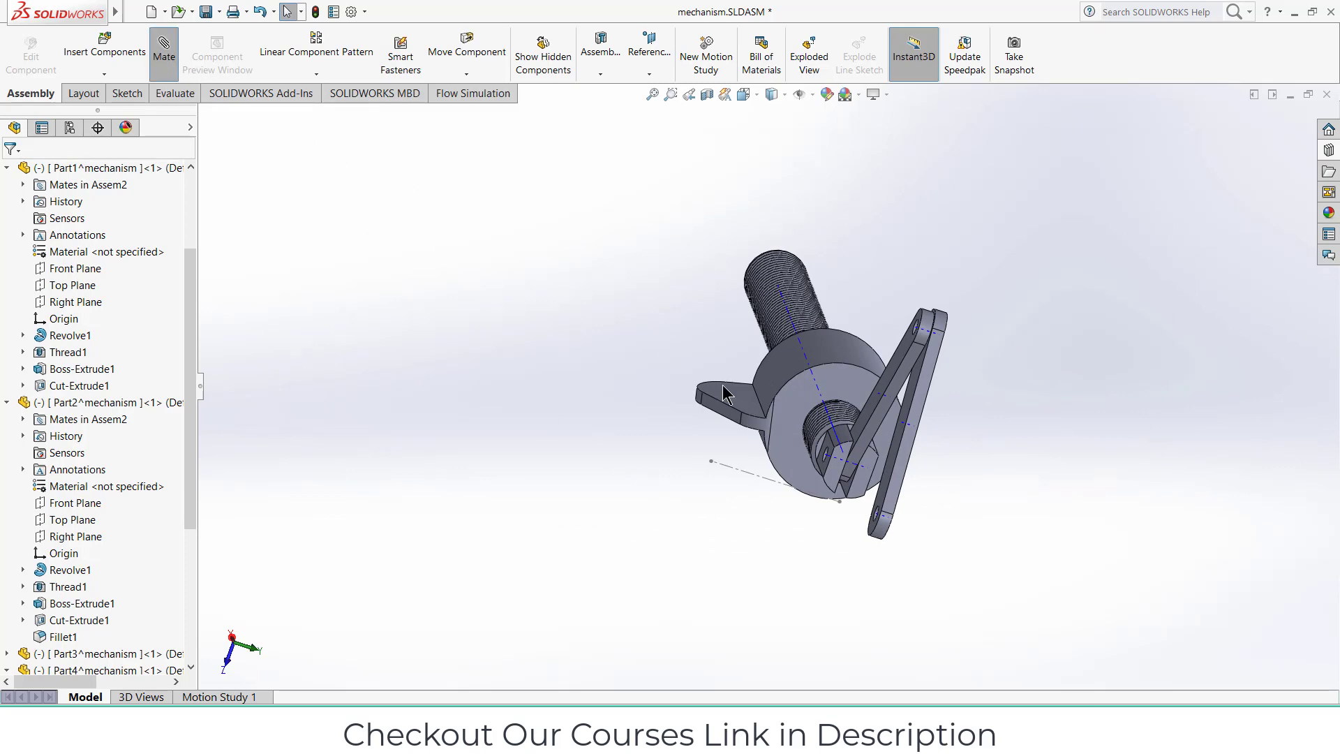
left_click(1112, 497)
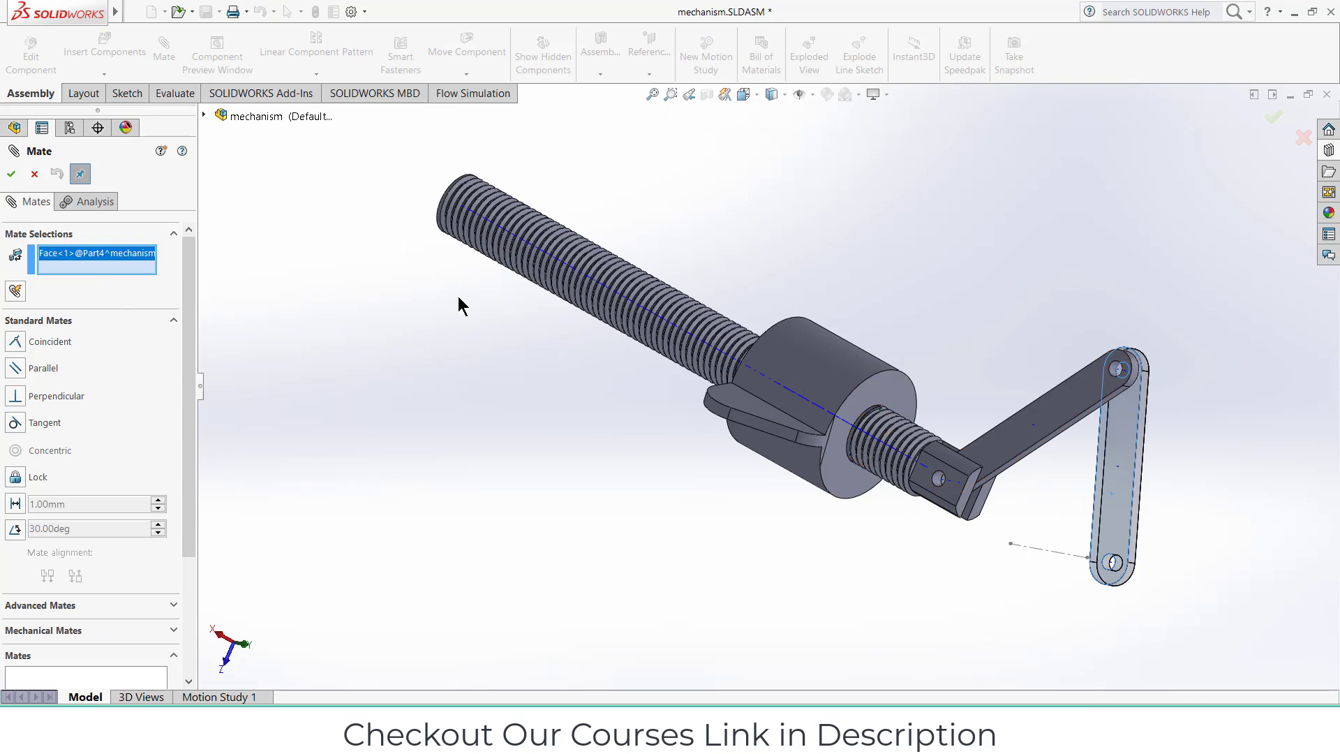
right_click(83, 263)
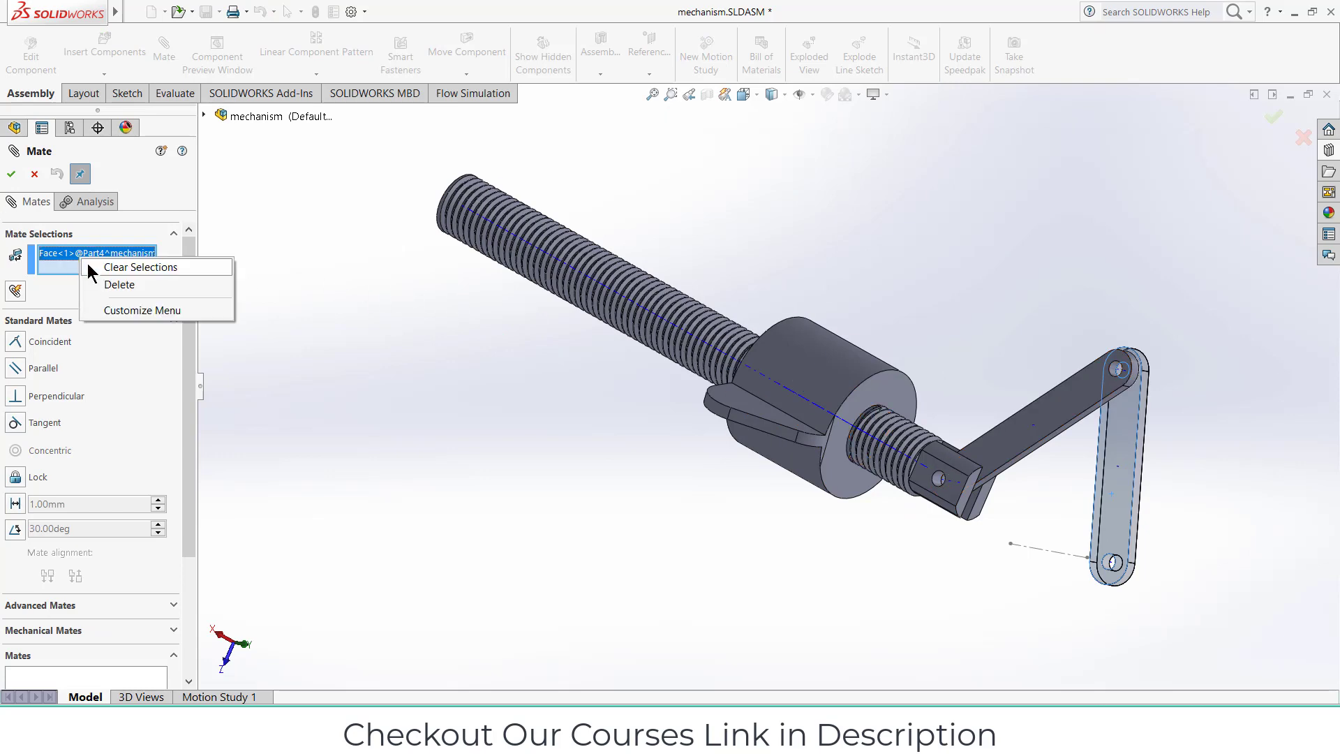
left_click(134, 269)
middle_click_drag(628, 279, 998, 349)
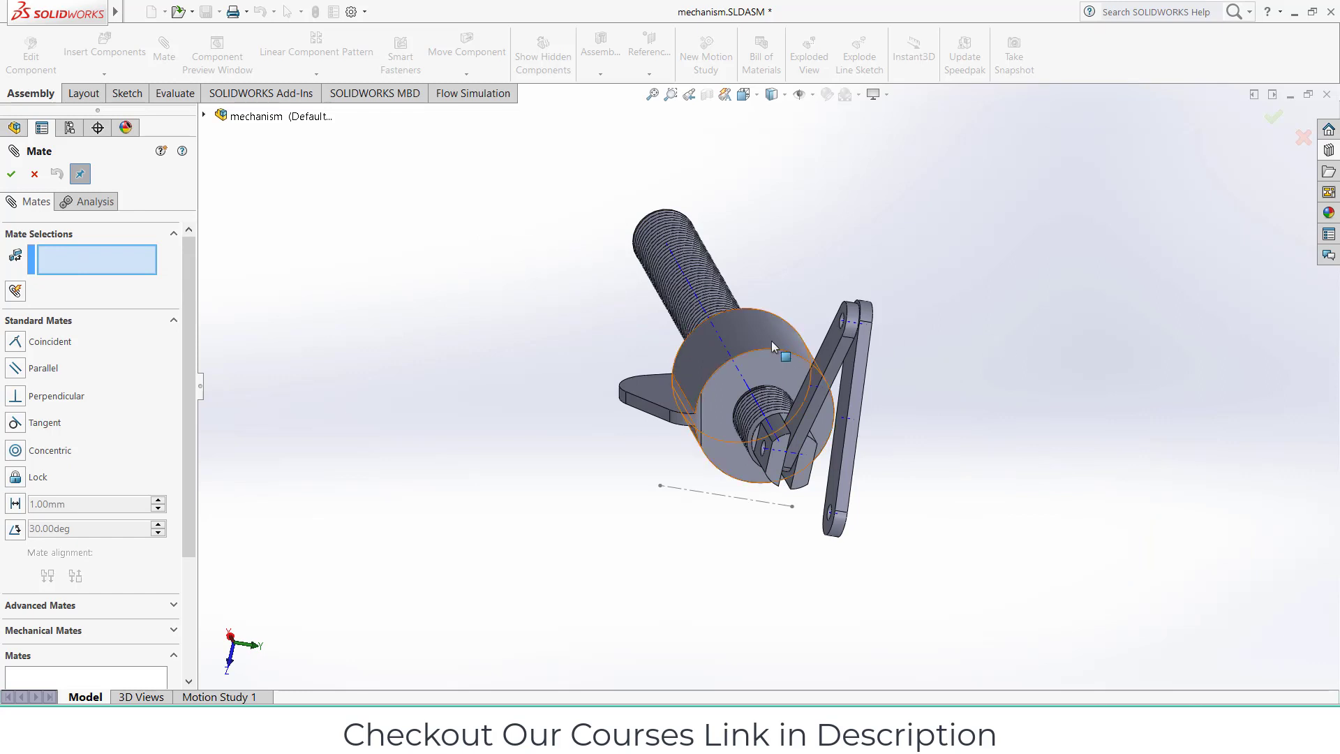
left_click(756, 405)
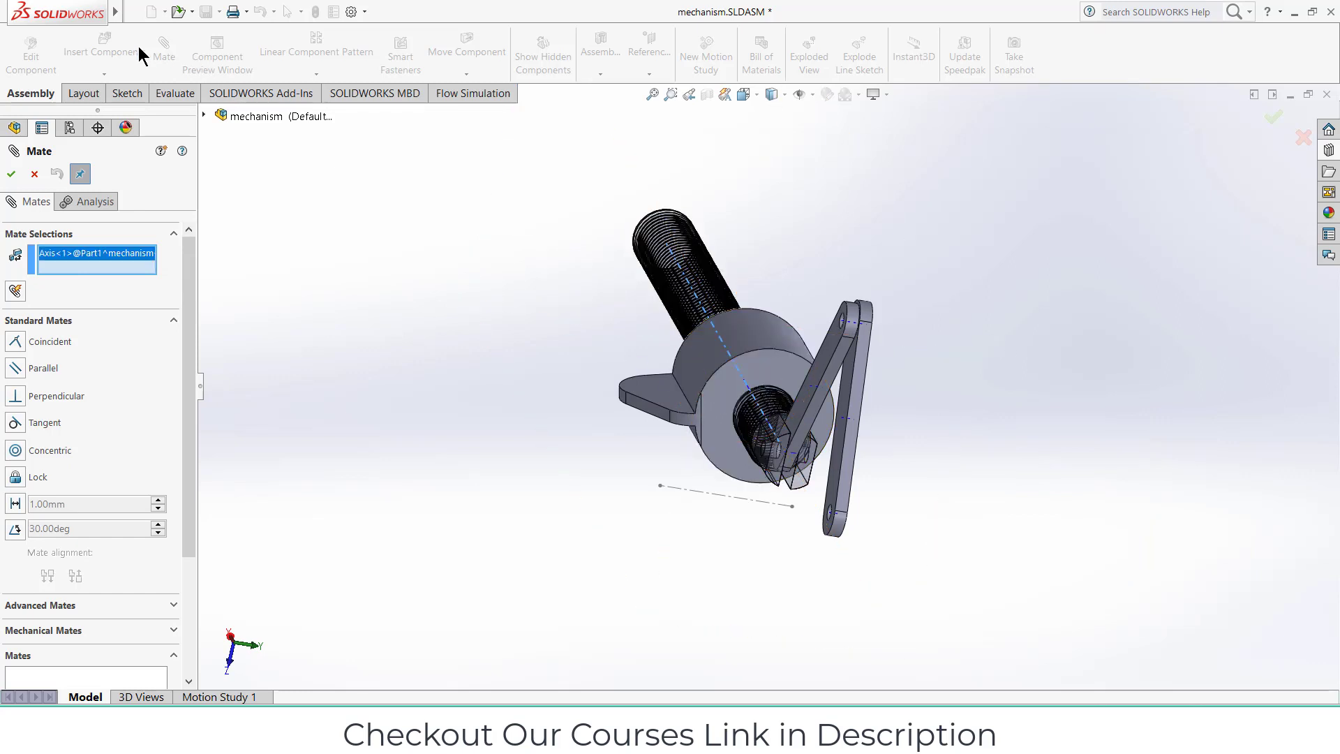
left_click(204, 114)
left_click(15, 342)
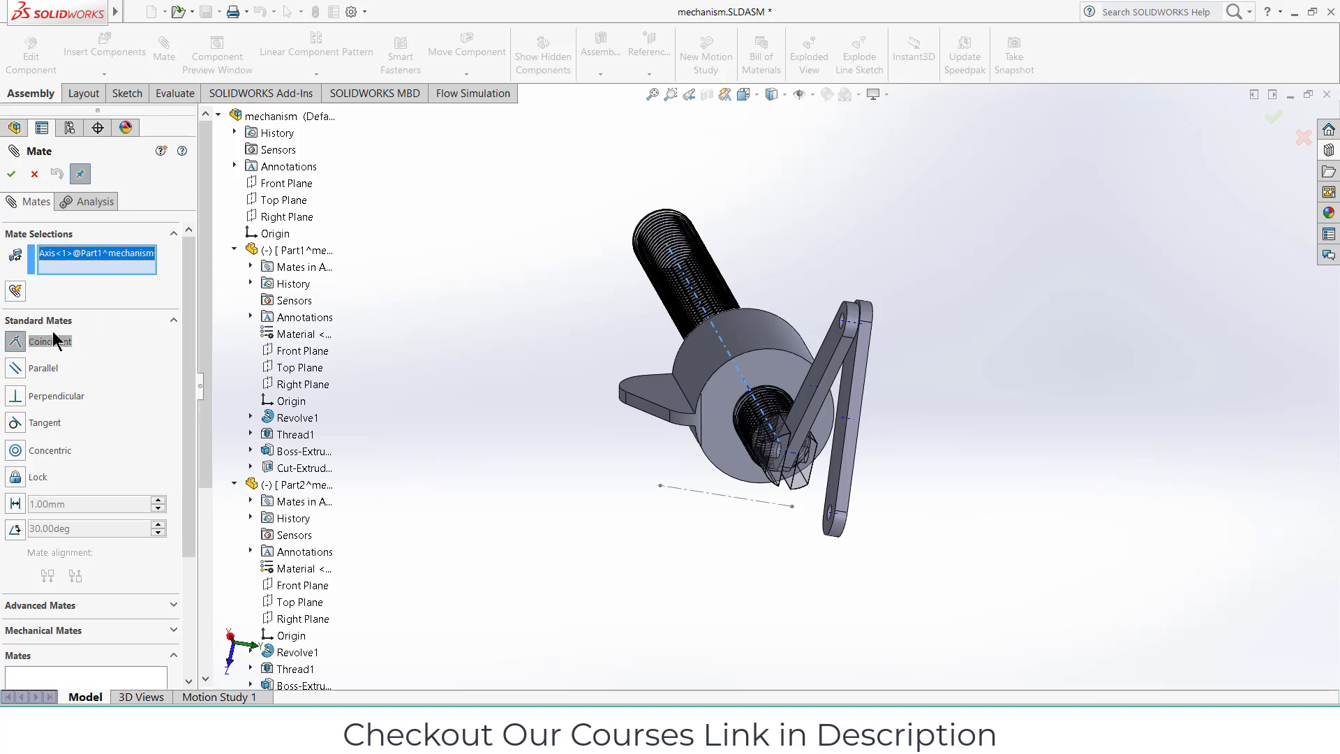
left_click(287, 200)
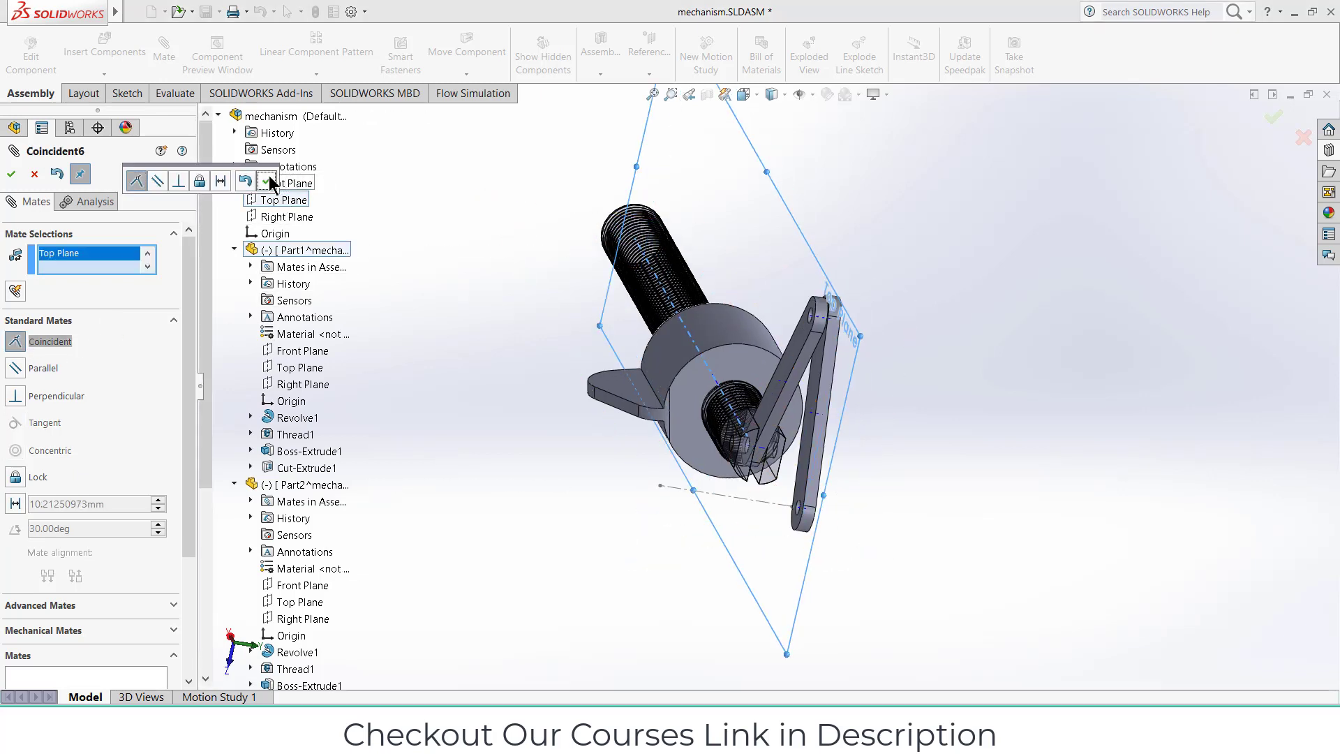
left_click(268, 181)
key("Escape")
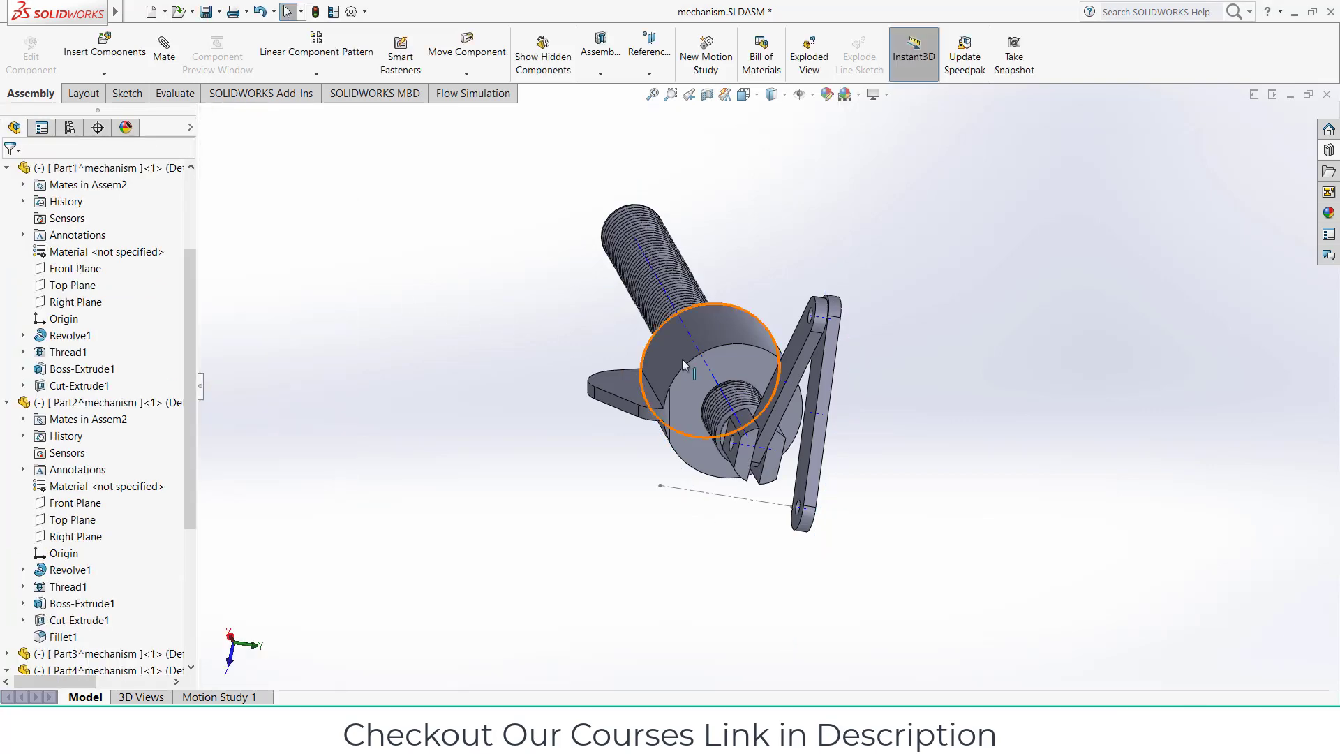
- Swing the outer link to test how the linkage drives the screw and nut
middle_click_drag(898, 448, 682, 389)
scroll(1174, 421, "up", 3)
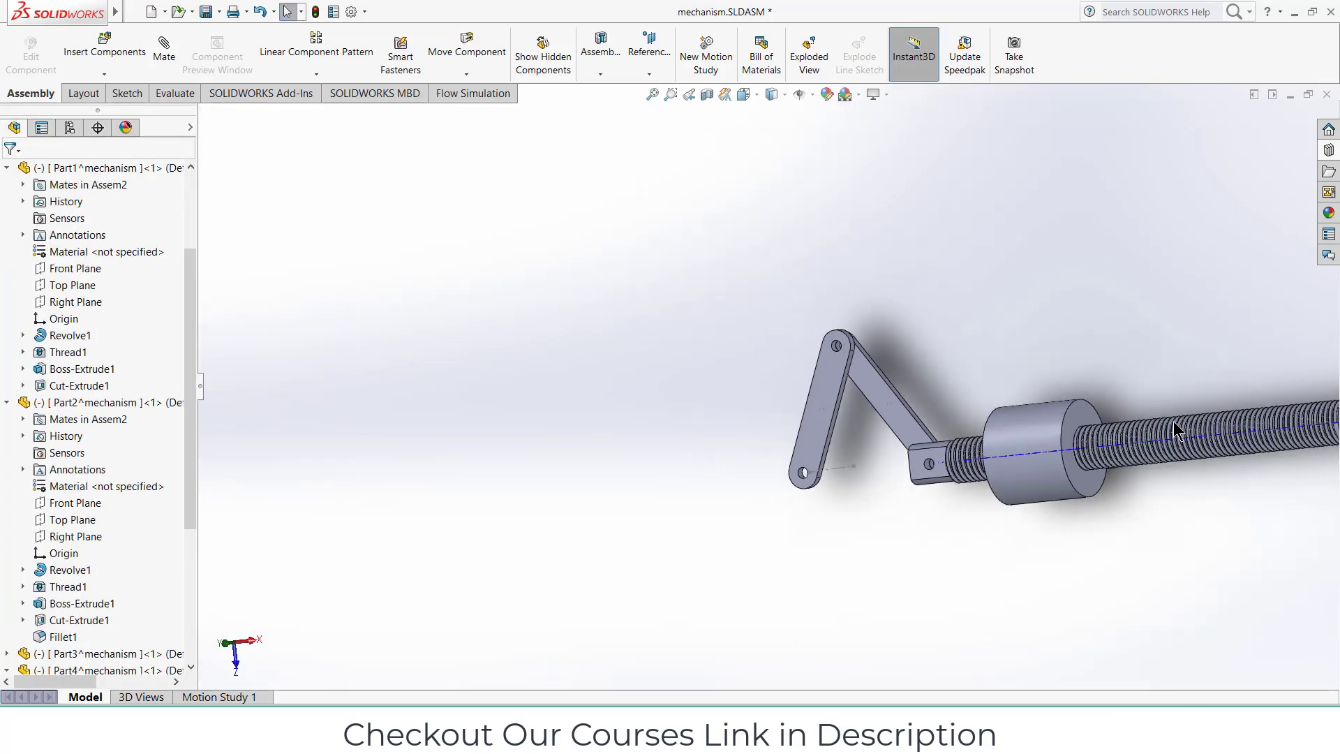
left_click_drag(822, 400, 869, 402)
key("Escape")
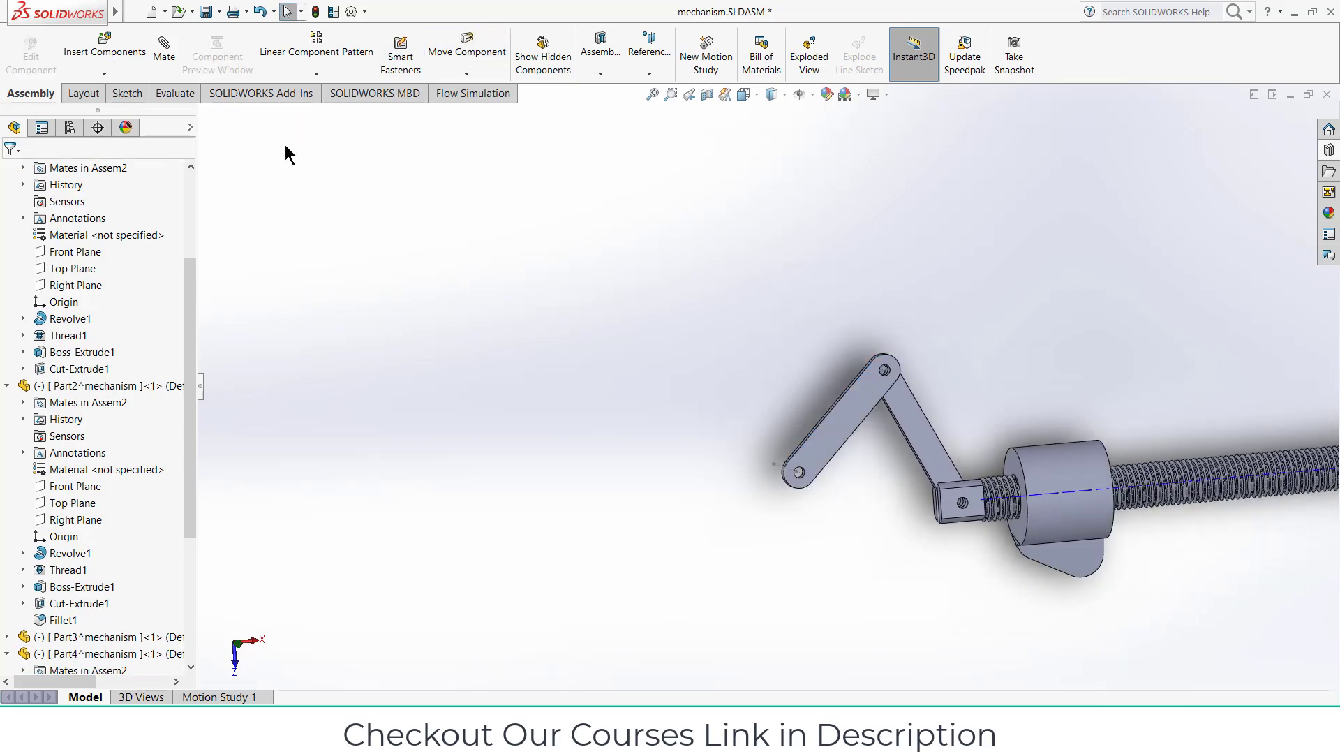
- Add a coincident mate between the screw's axis and the assembly's Front Plane
left_click(1149, 481)
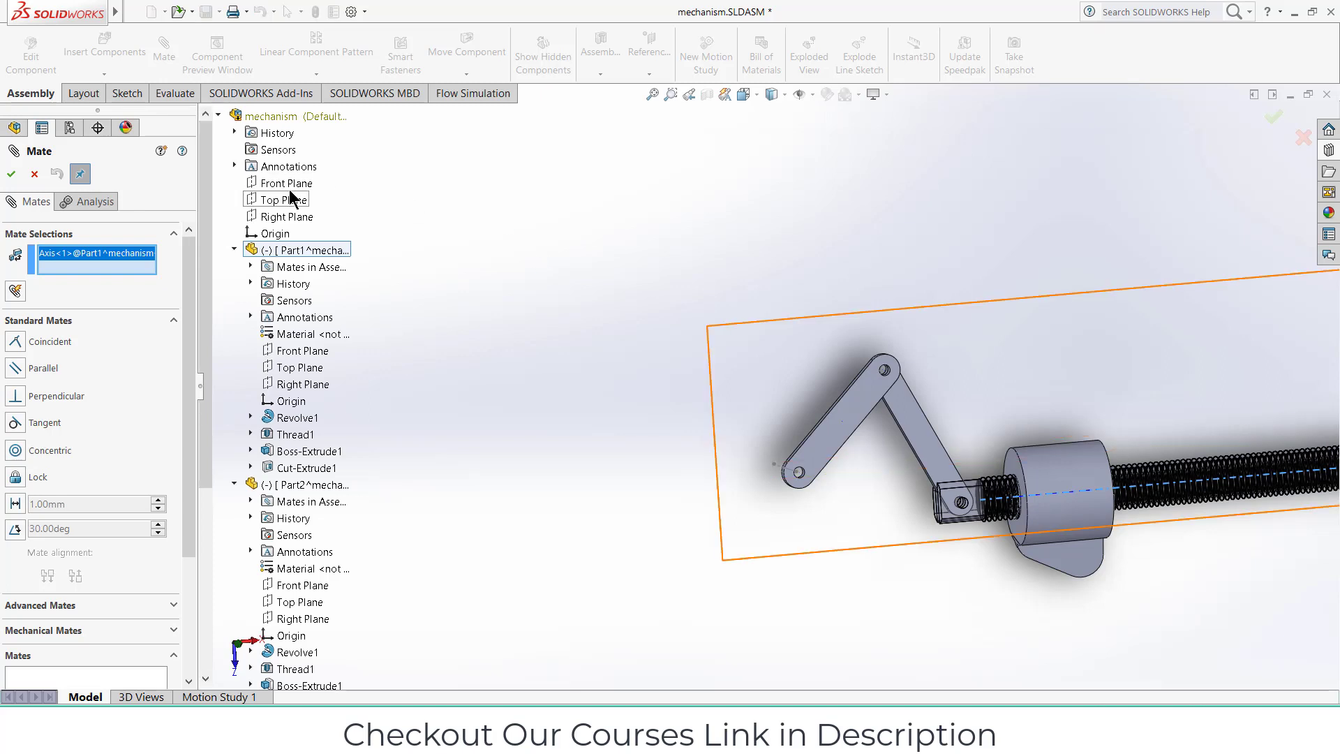
left_click(294, 182)
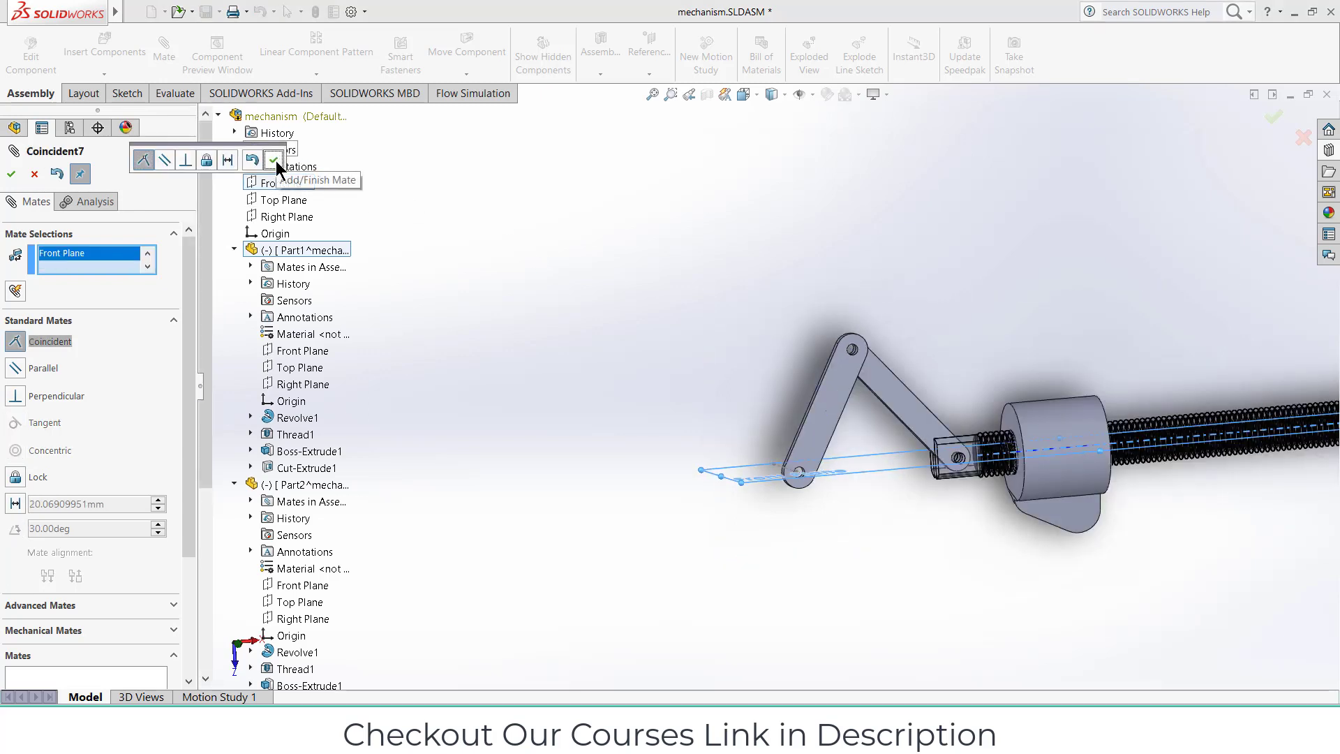
left_click(274, 160)
left_click(13, 173)
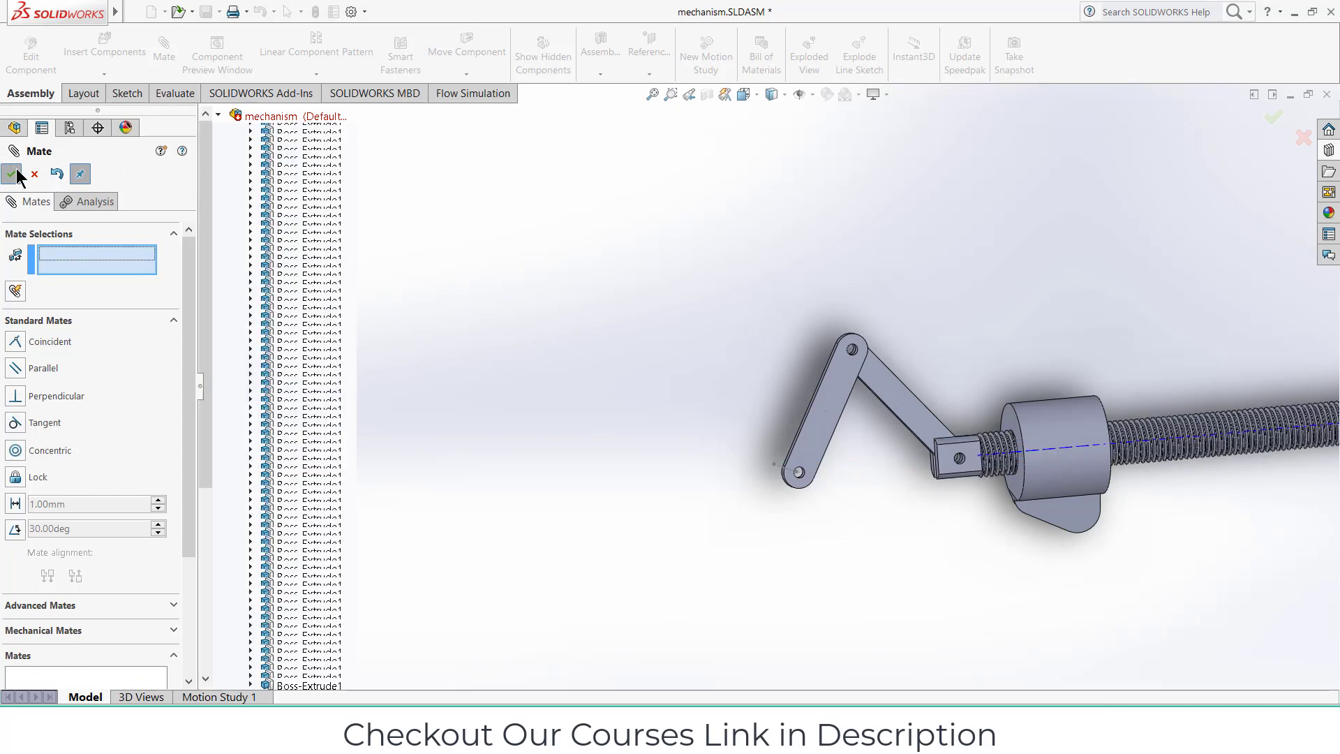
- Swing the outer link and slide the screw in the straight-down view to test the mechanism's motion
mouse_move(835, 388)
left_mouse_down()
mouse_move(920, 435)
mouse_move(902, 471)
mouse_move(839, 407)
mouse_move(894, 413)
mouse_move(900, 436)
mouse_move(837, 408)
left_mouse_up()
key("Escape")
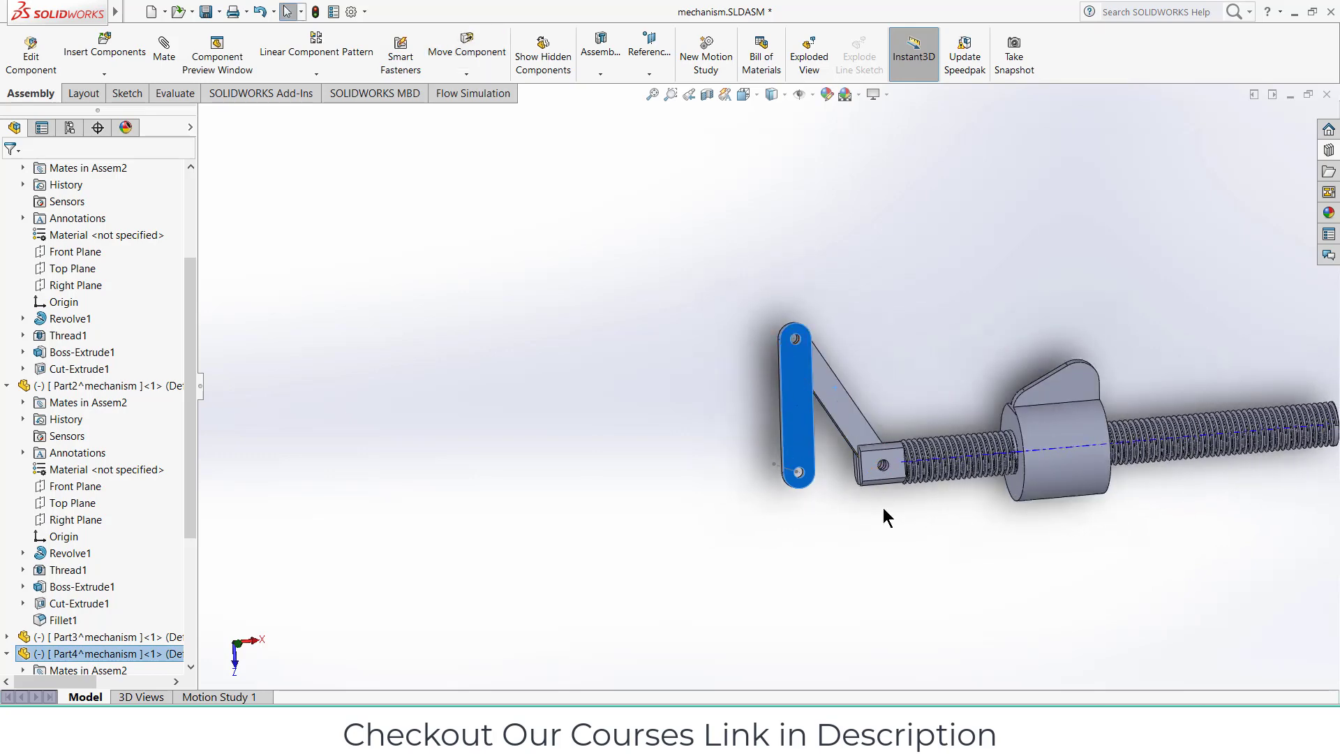
key("ctrl+5")
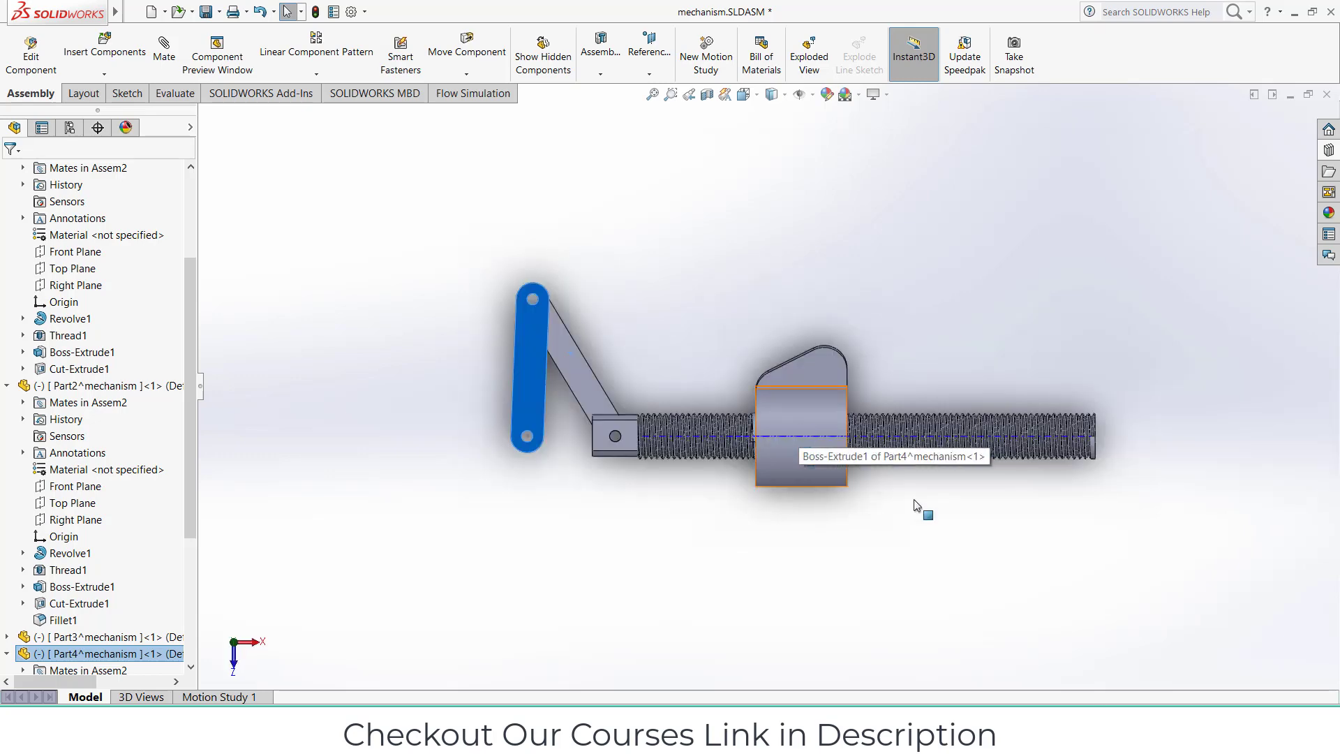
scroll(912, 509, "down", 1)
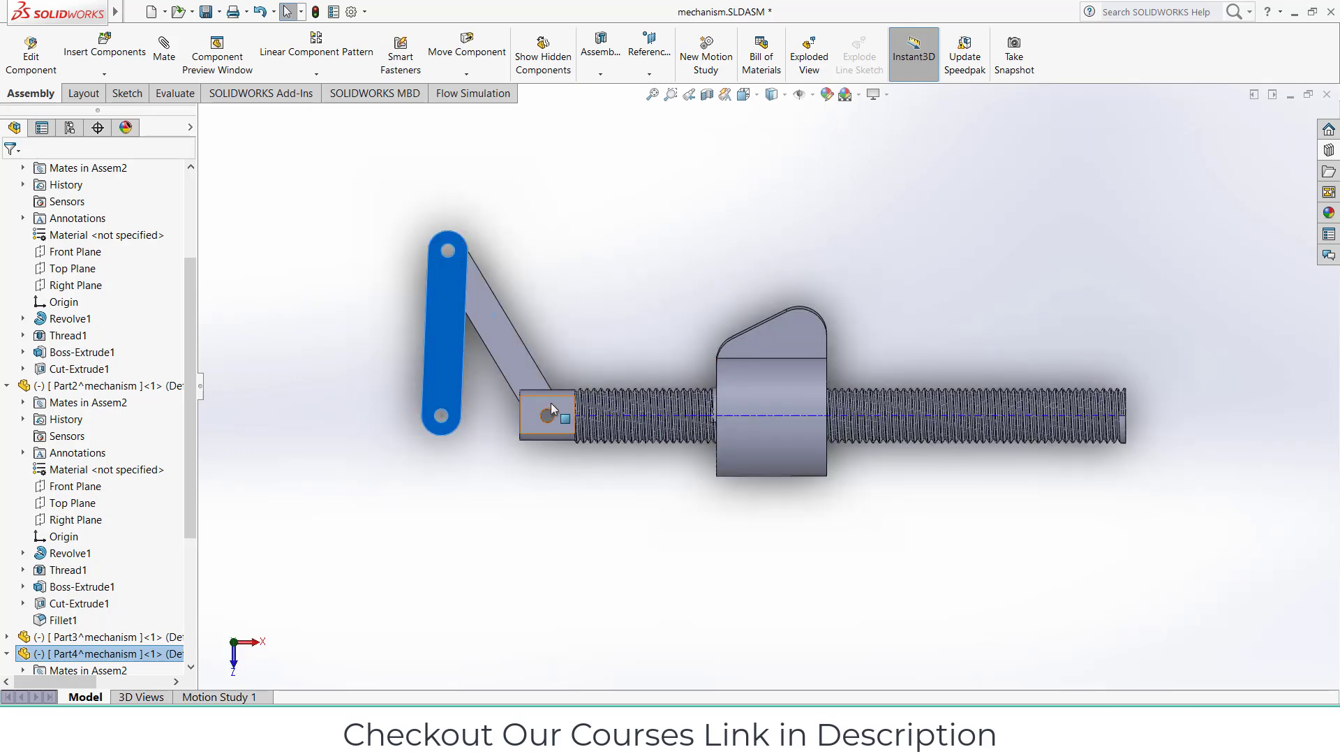
left_click_drag(551, 403, 582, 395)
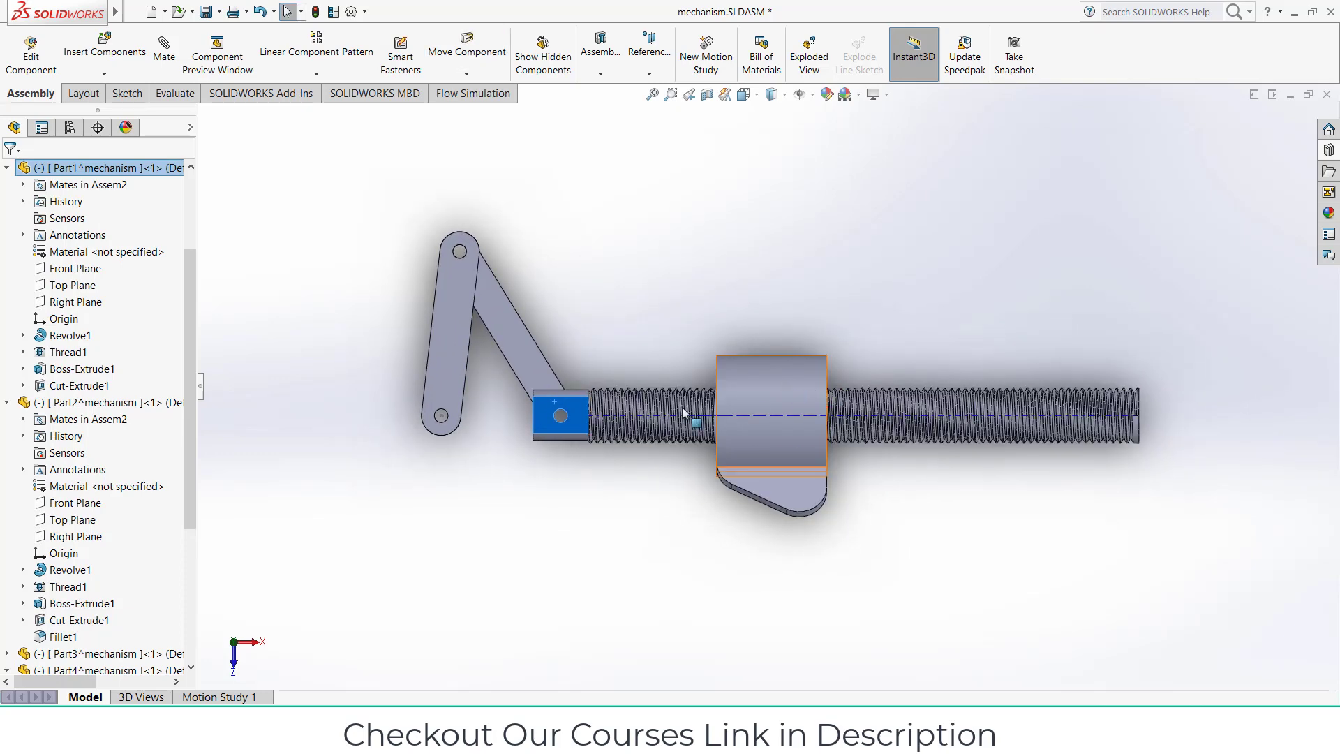
- Delete the assembly-level Sketch1 and dismiss the rebuild error report
scroll(54, 509, "down", 5)
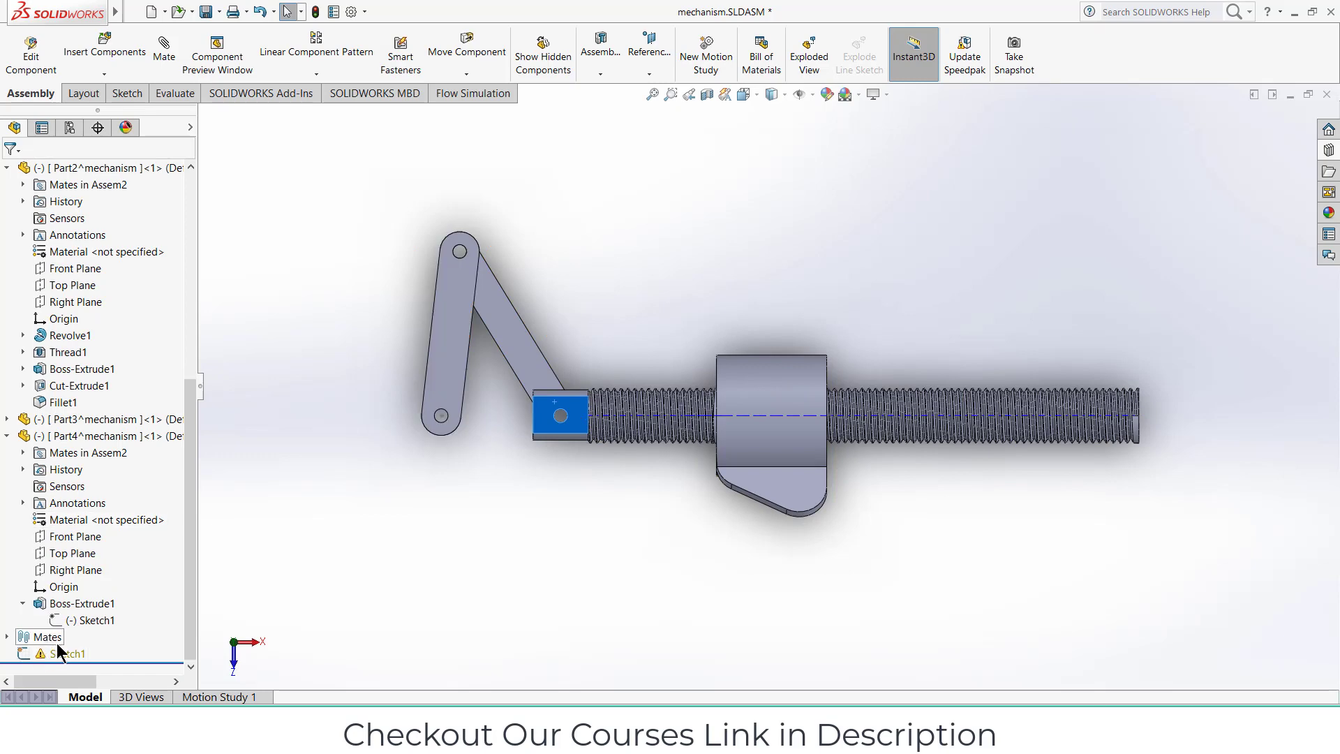
left_click(60, 653)
right_click(60, 652)
left_click(140, 571)
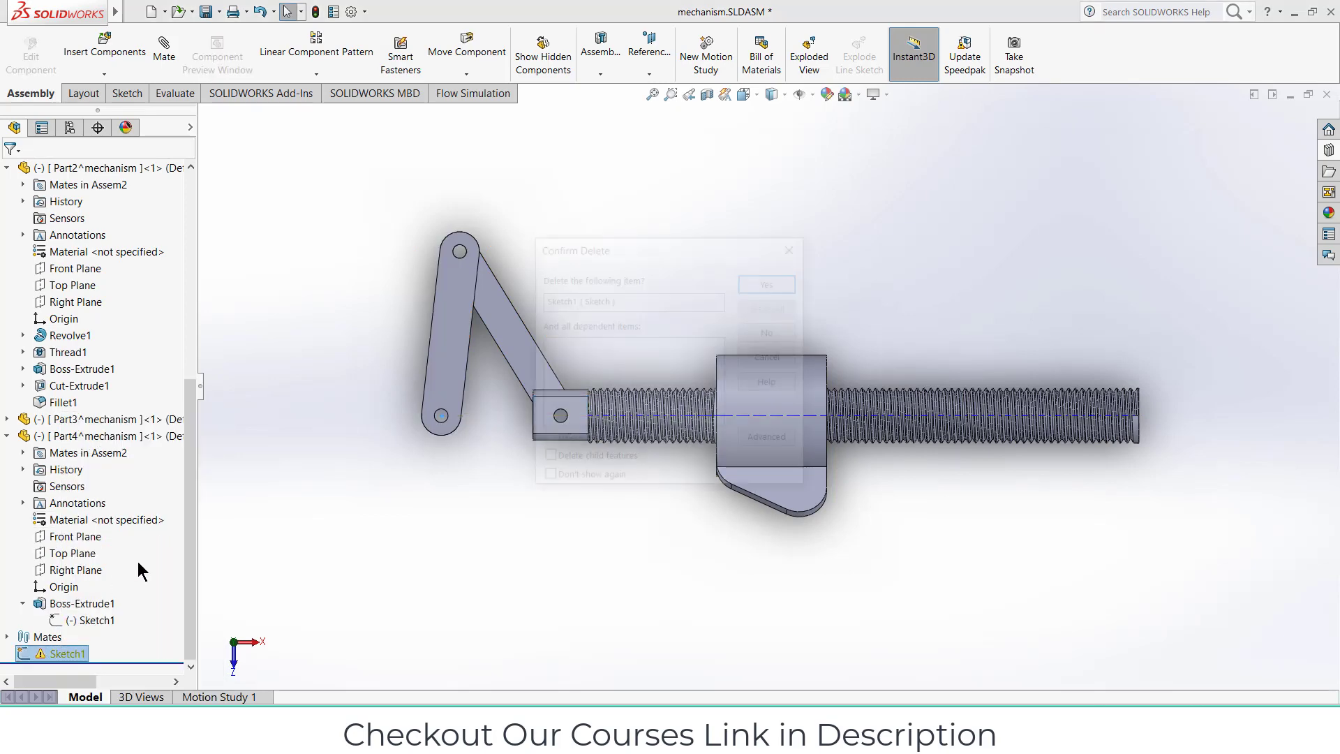
left_click(768, 287)
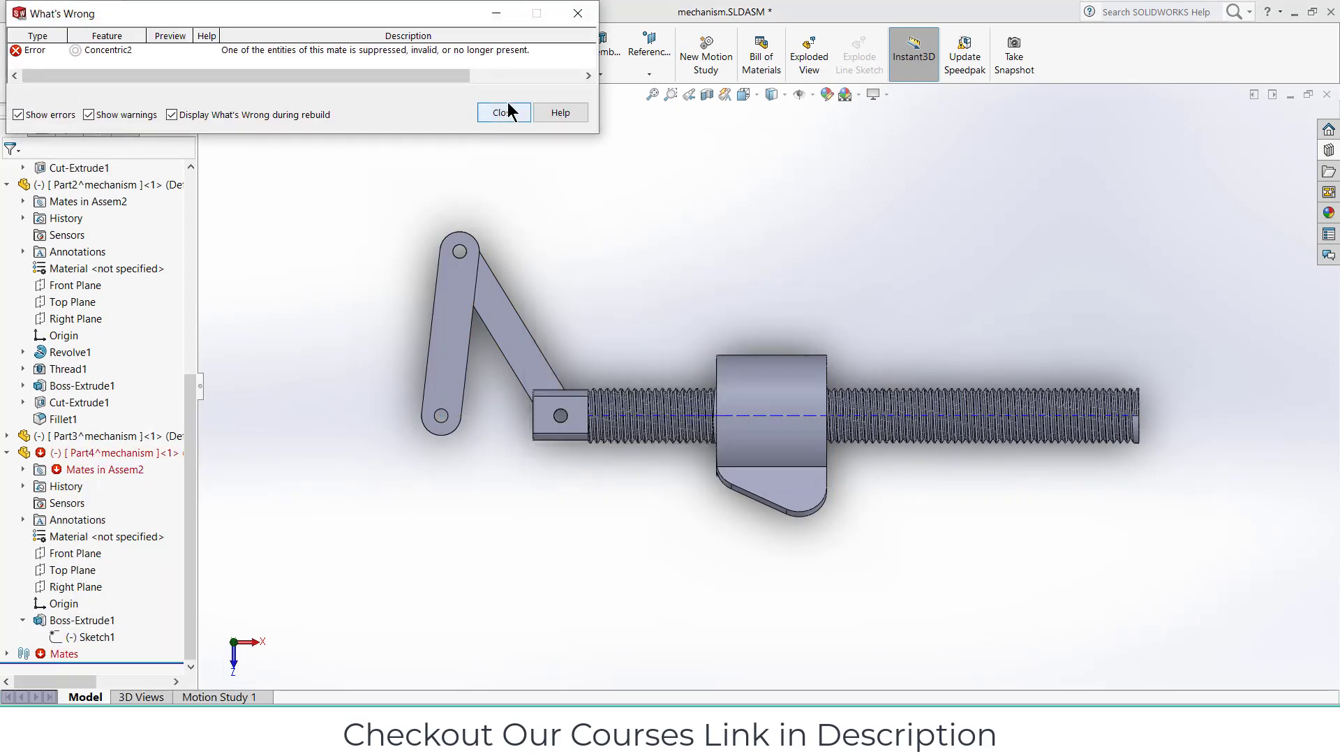
left_click(503, 112)
- Delete the broken Concentric2 mate from the assembly's mates
left_click(9, 654)
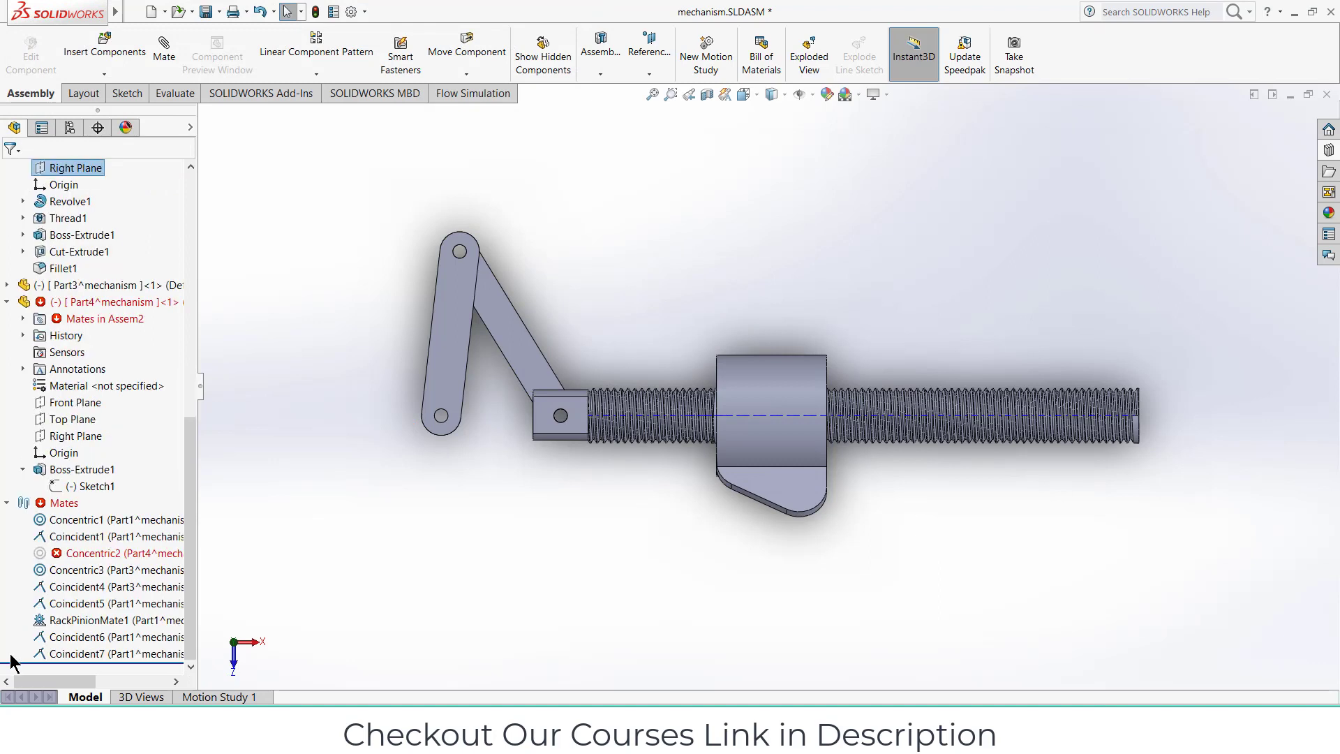
right_click(93, 553)
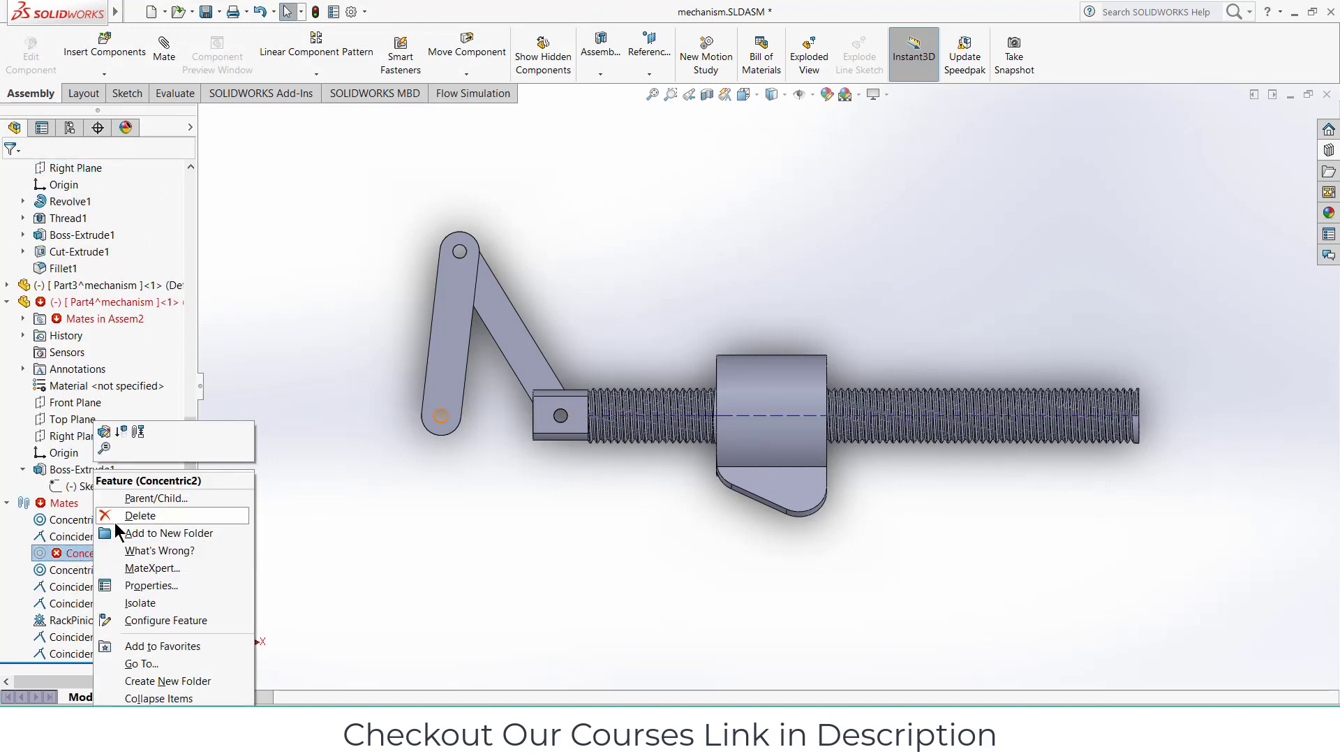
left_click(140, 515)
left_click(771, 275)
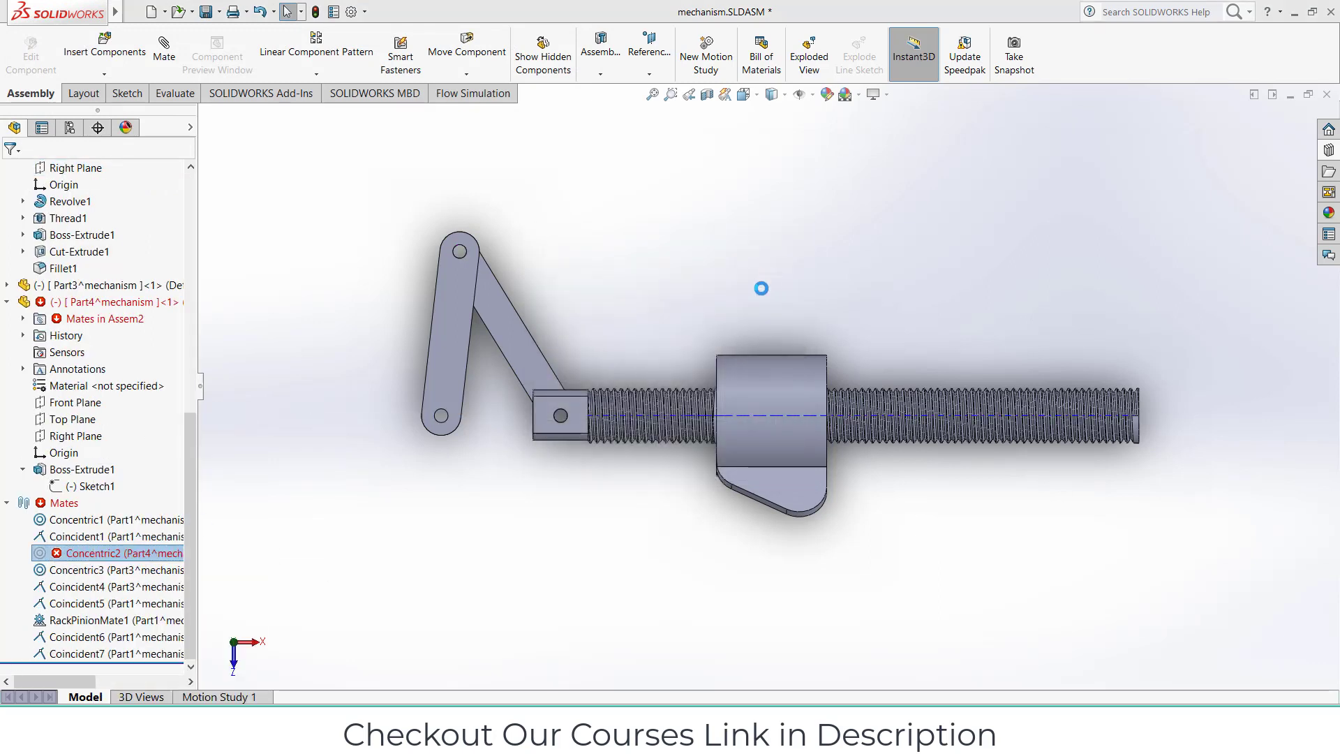
- Suppress RackPinionMate1 and slide the nut along the screw towards its free end
right_click(83, 624)
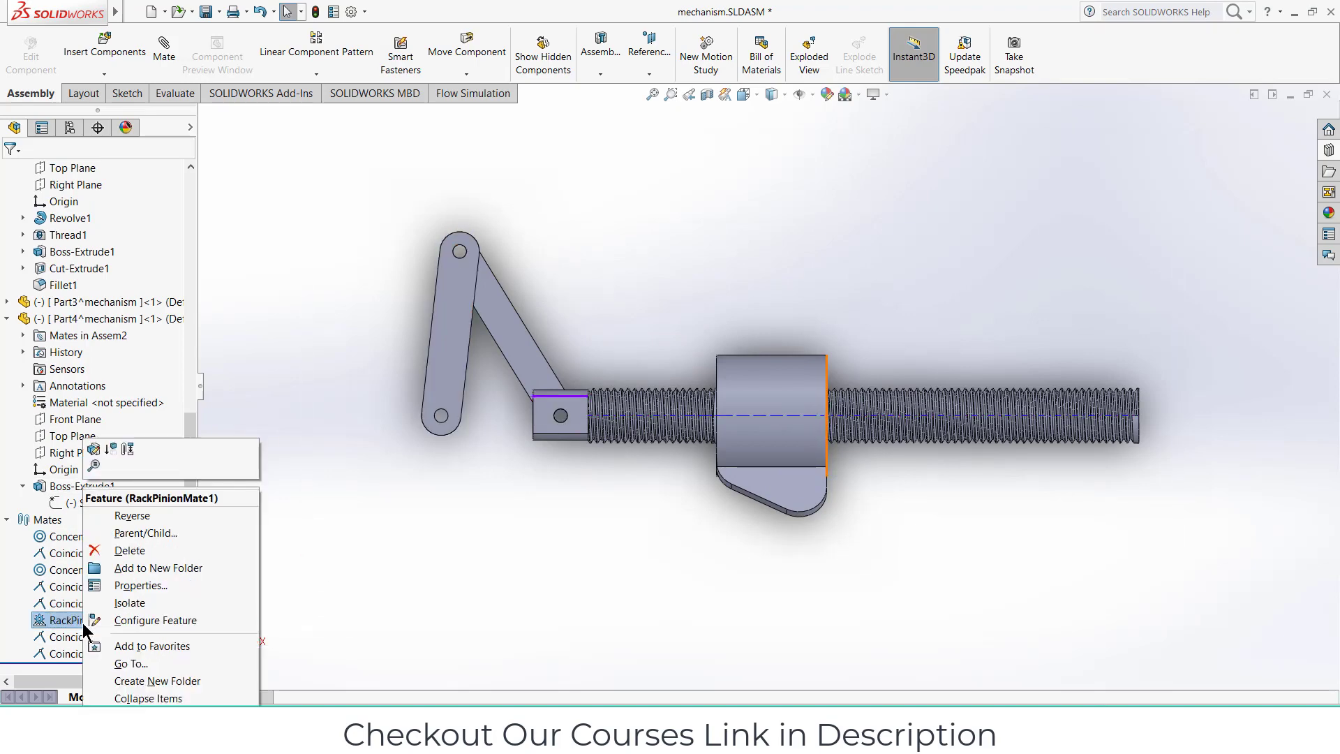
left_click(111, 451)
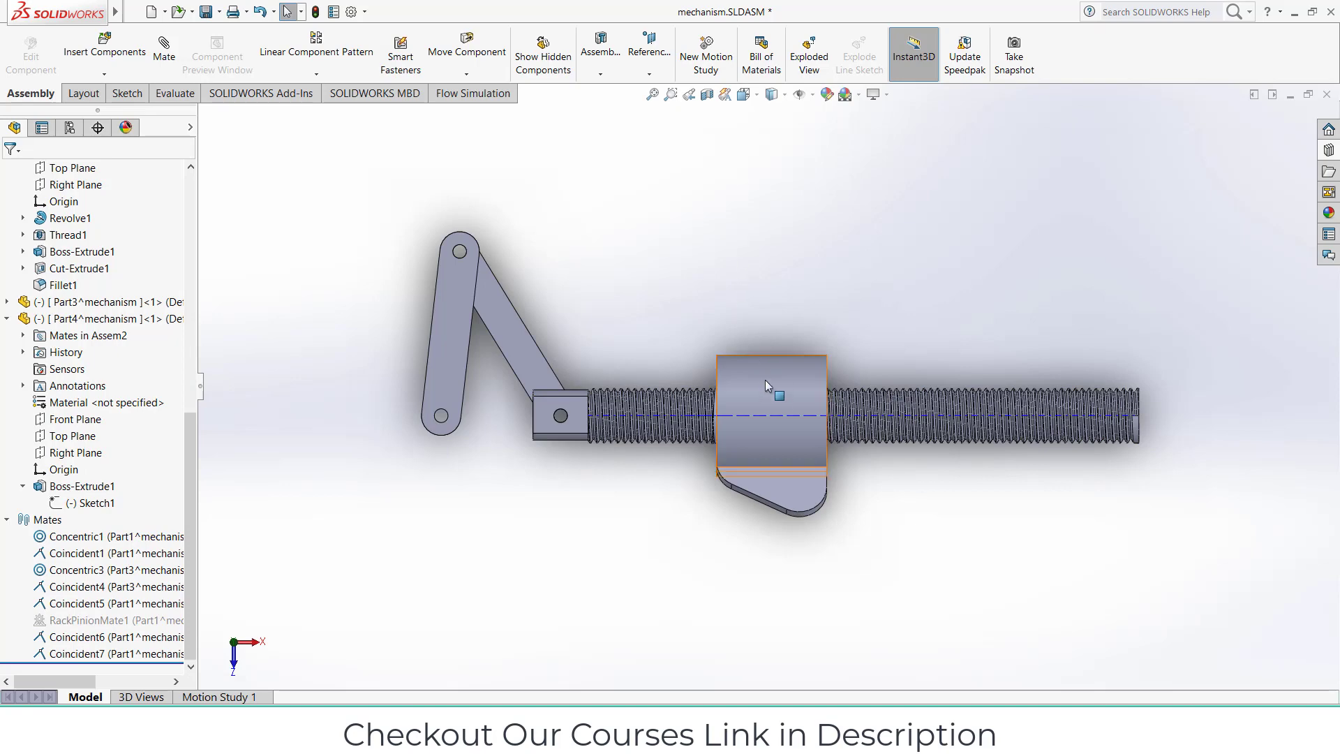
left_click_drag(766, 381, 981, 391)
key("Escape")
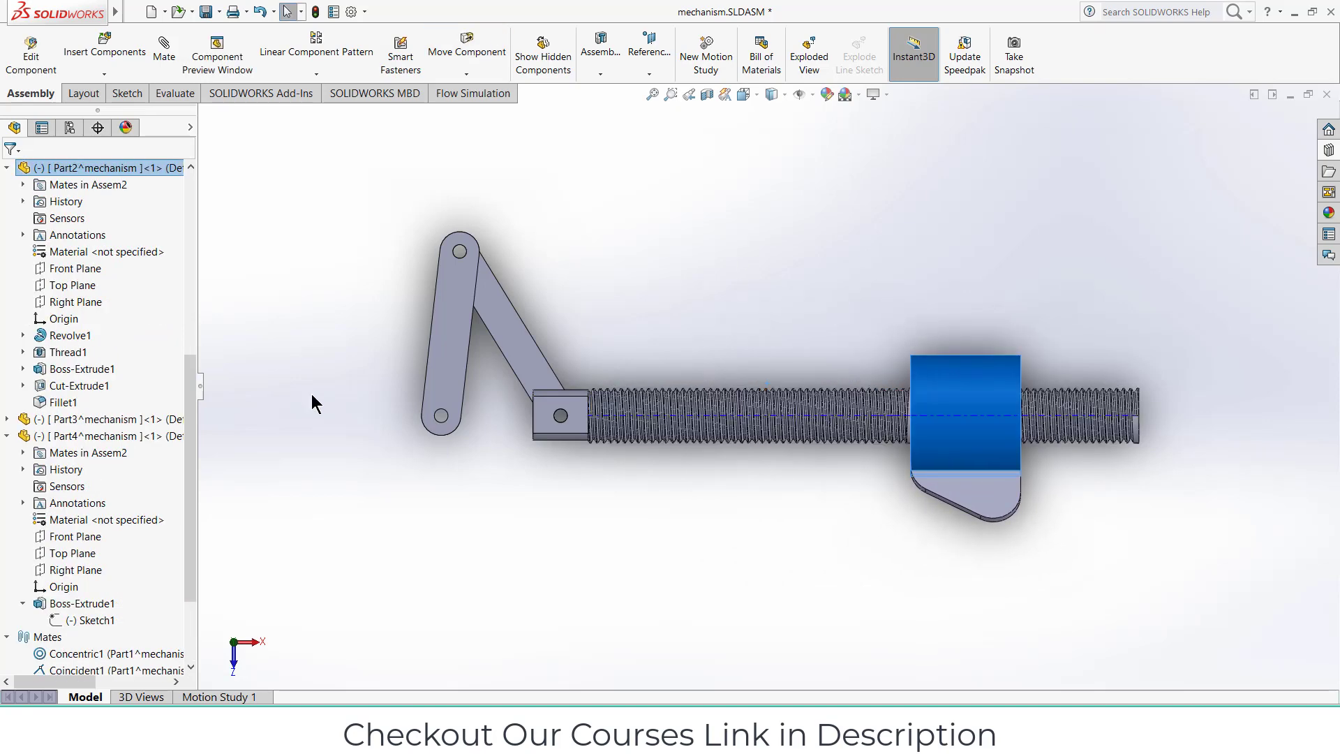
- Section the assembly with a planar cut at 0 mm offset through the screw and nut
left_click(706, 95)
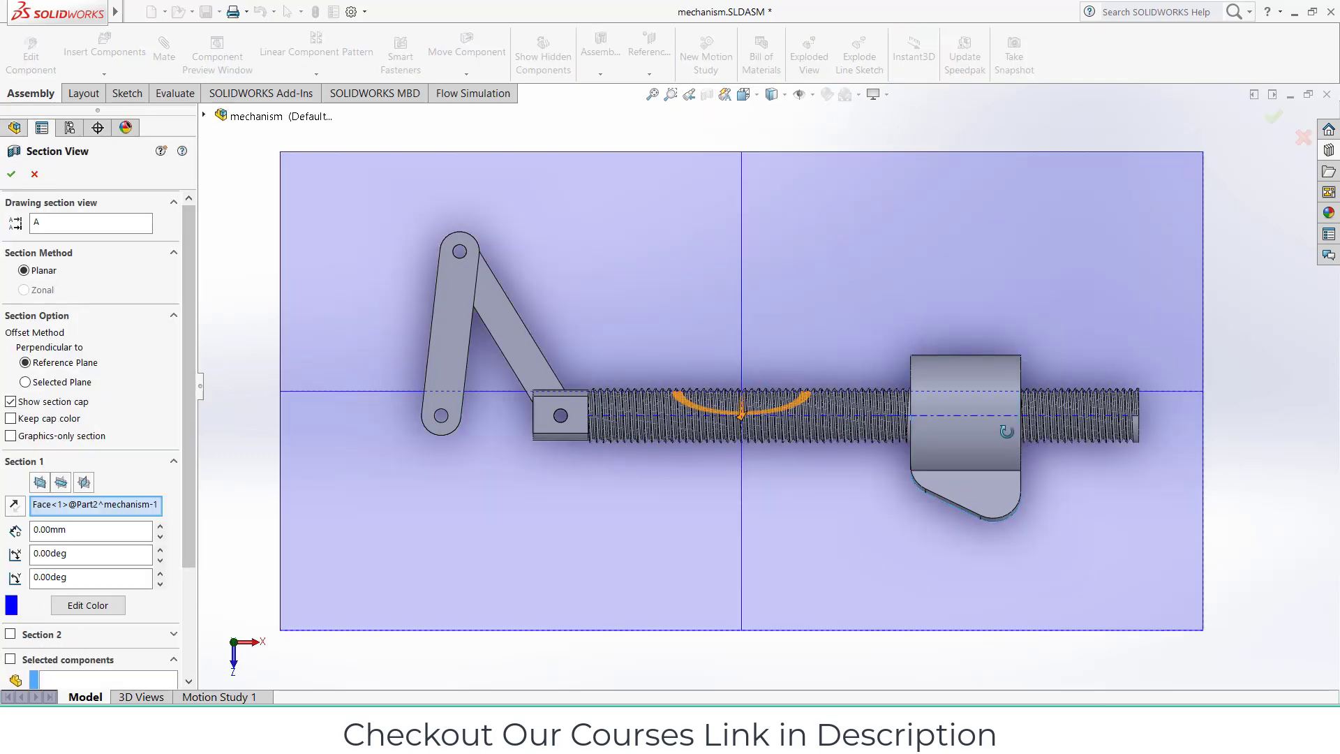
middle_click_drag(622, 379, 908, 461)
middle_click_drag(754, 390, 712, 384)
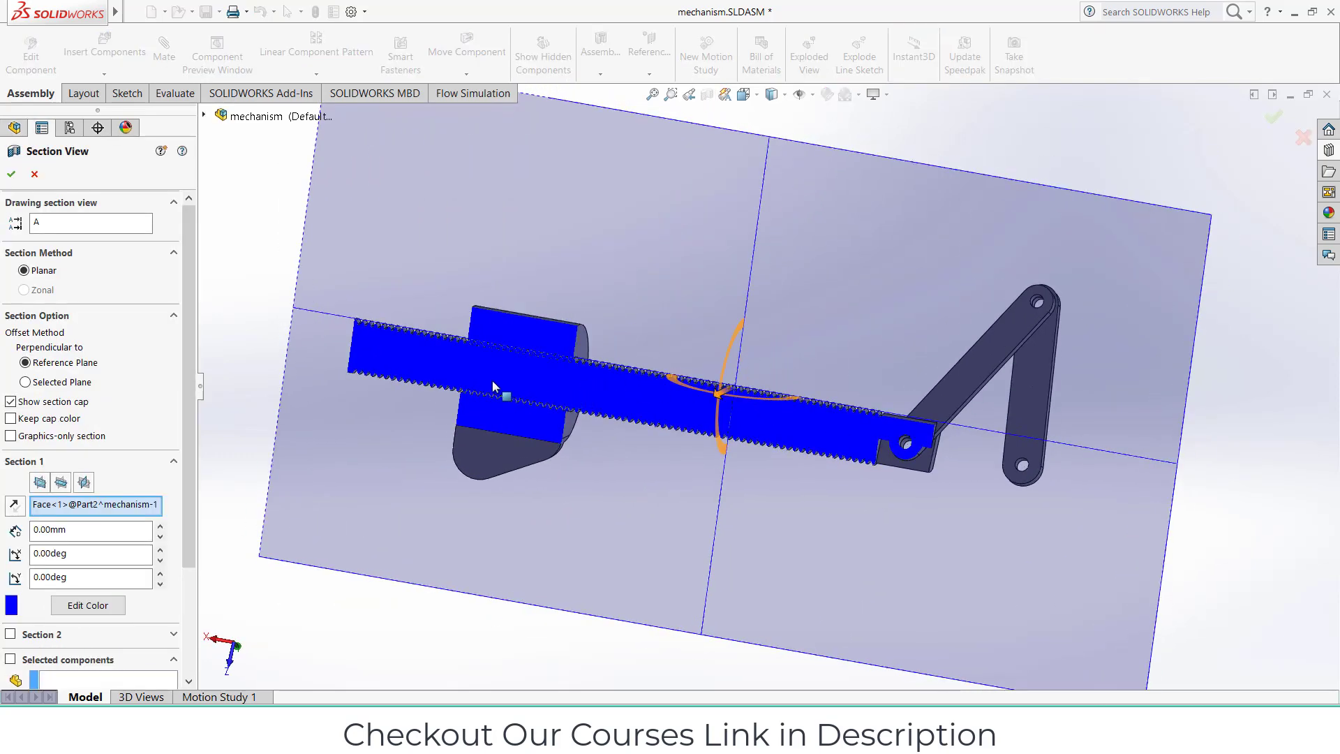
scroll(492, 380, "down", 2)
left_click(11, 174)
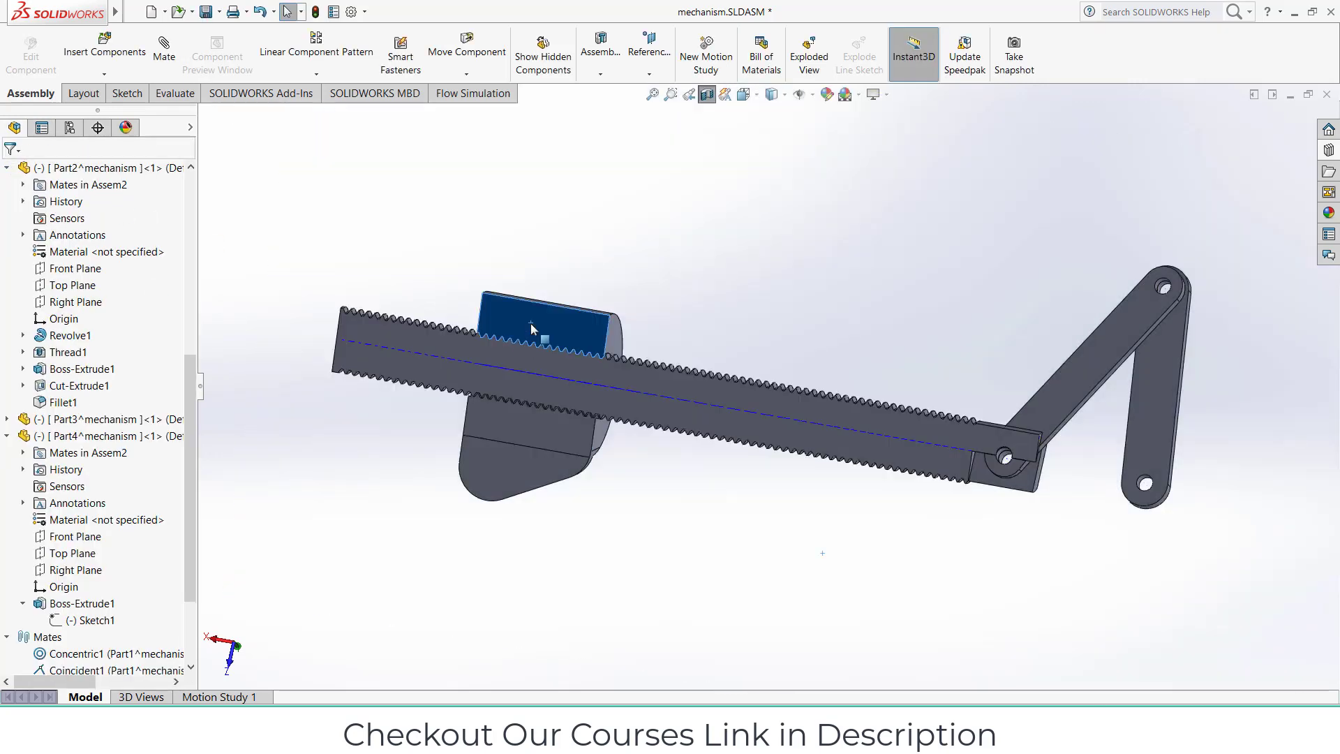
- Nudge the nut along the screw in the sectioned view so that their thread profiles mesh
key("ctrl+6")
scroll(921, 360, "down", 5)
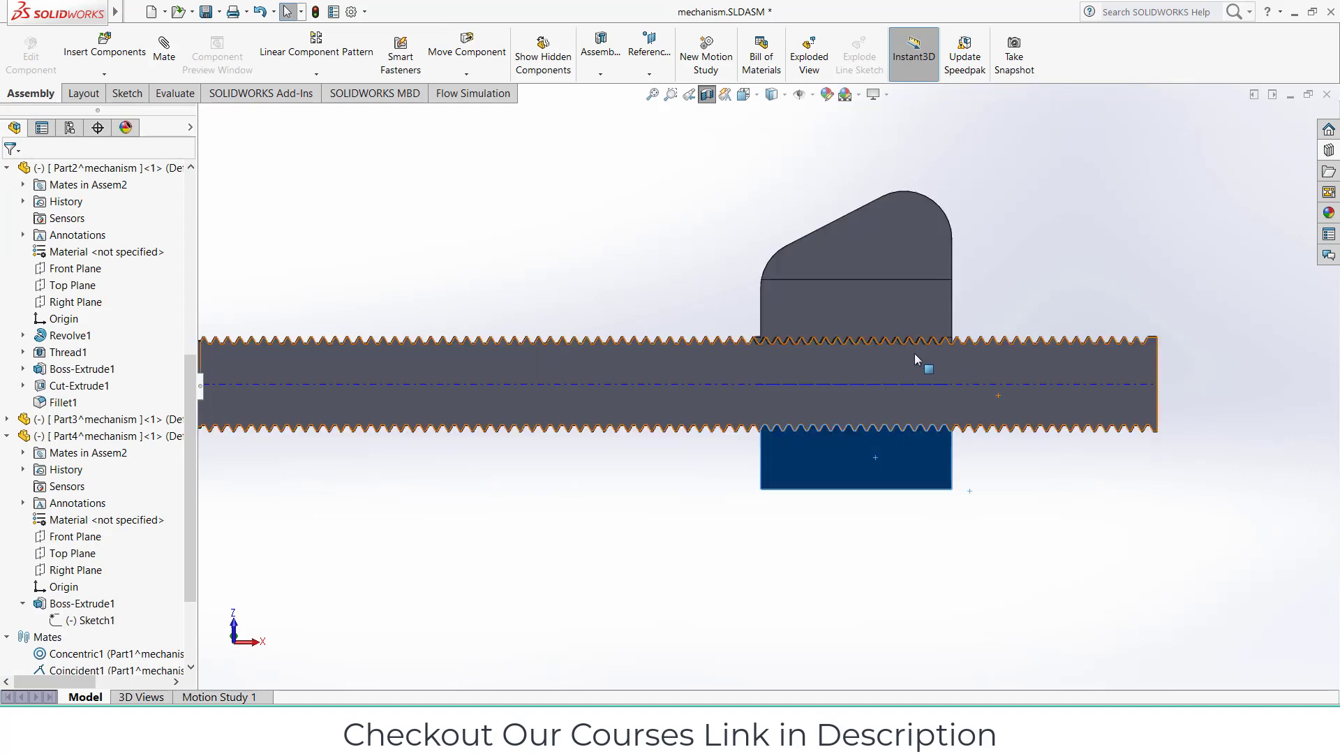
left_click_drag(722, 284, 733, 290)
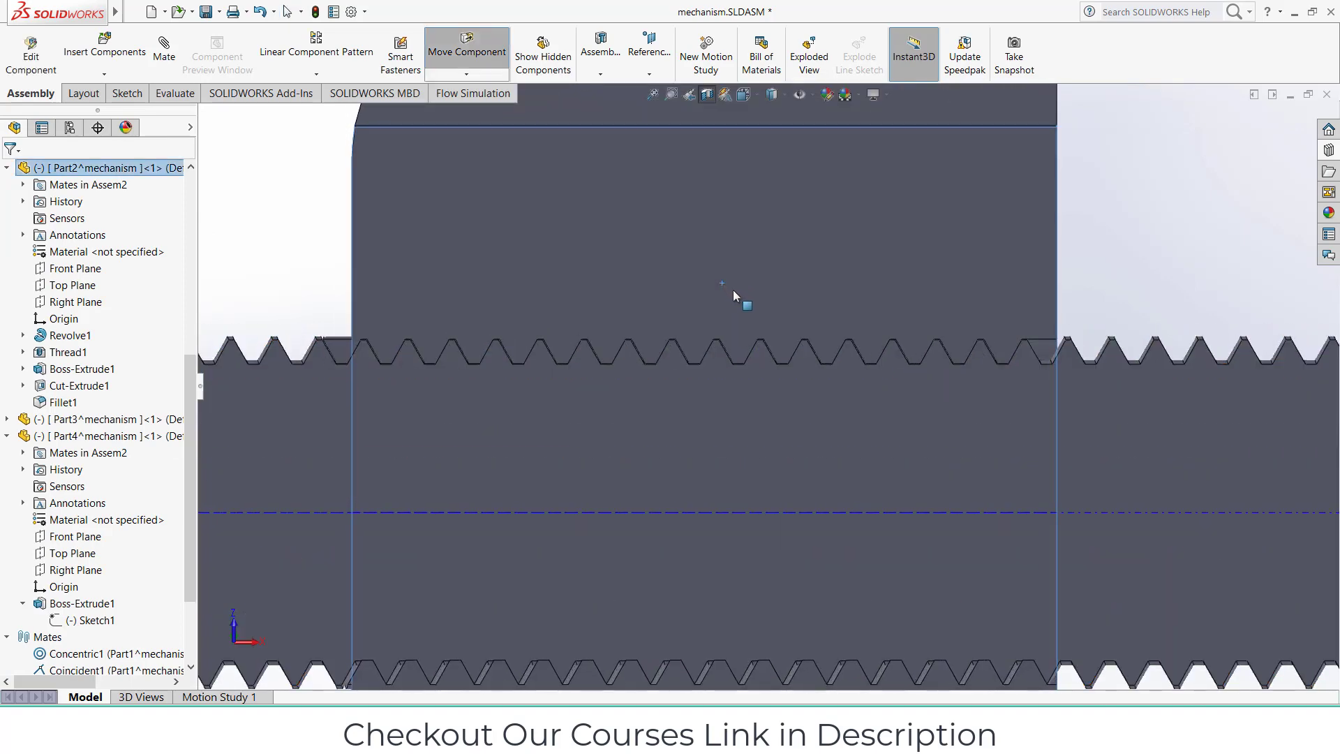
key("Escape")
key("z")
key("z")
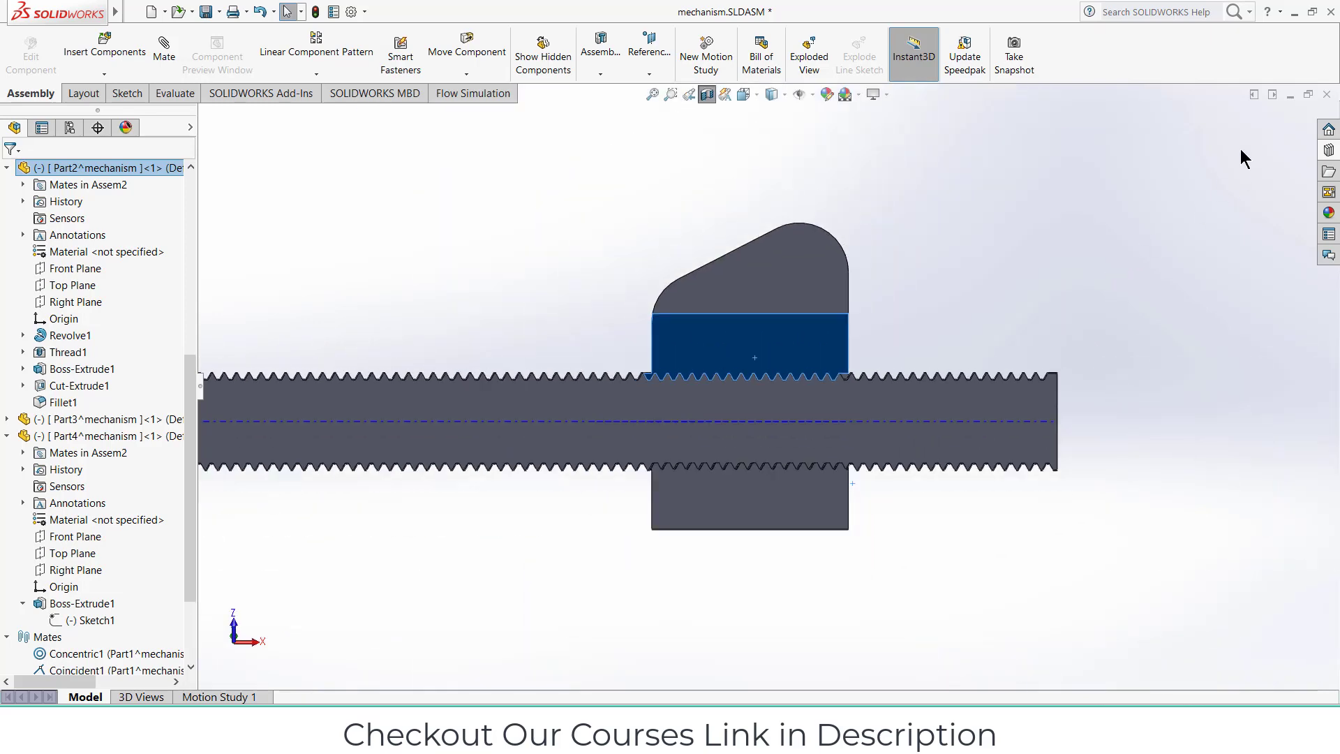
- Turn off the section view and unsuppress RackPinionMate1
left_click(706, 94)
scroll(614, 493, "up", 5)
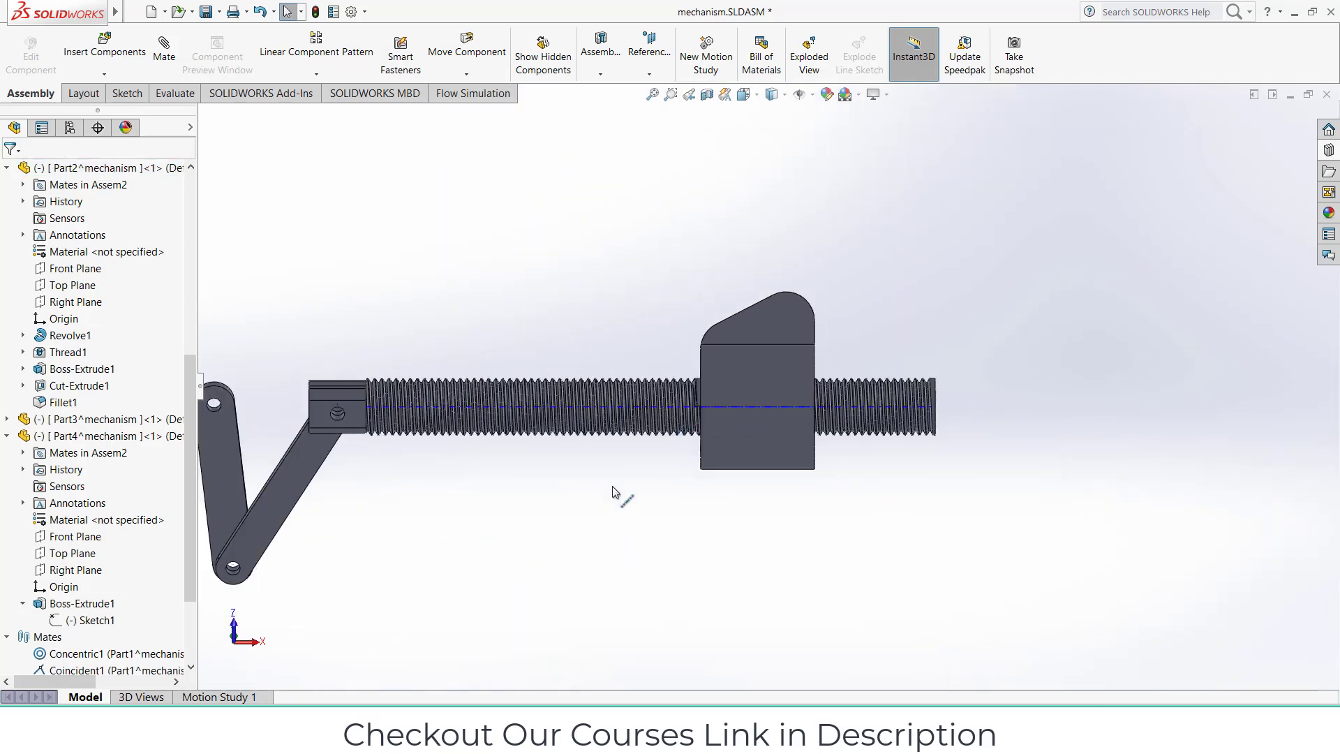
scroll(39, 658, "down", 3)
right_click(57, 621)
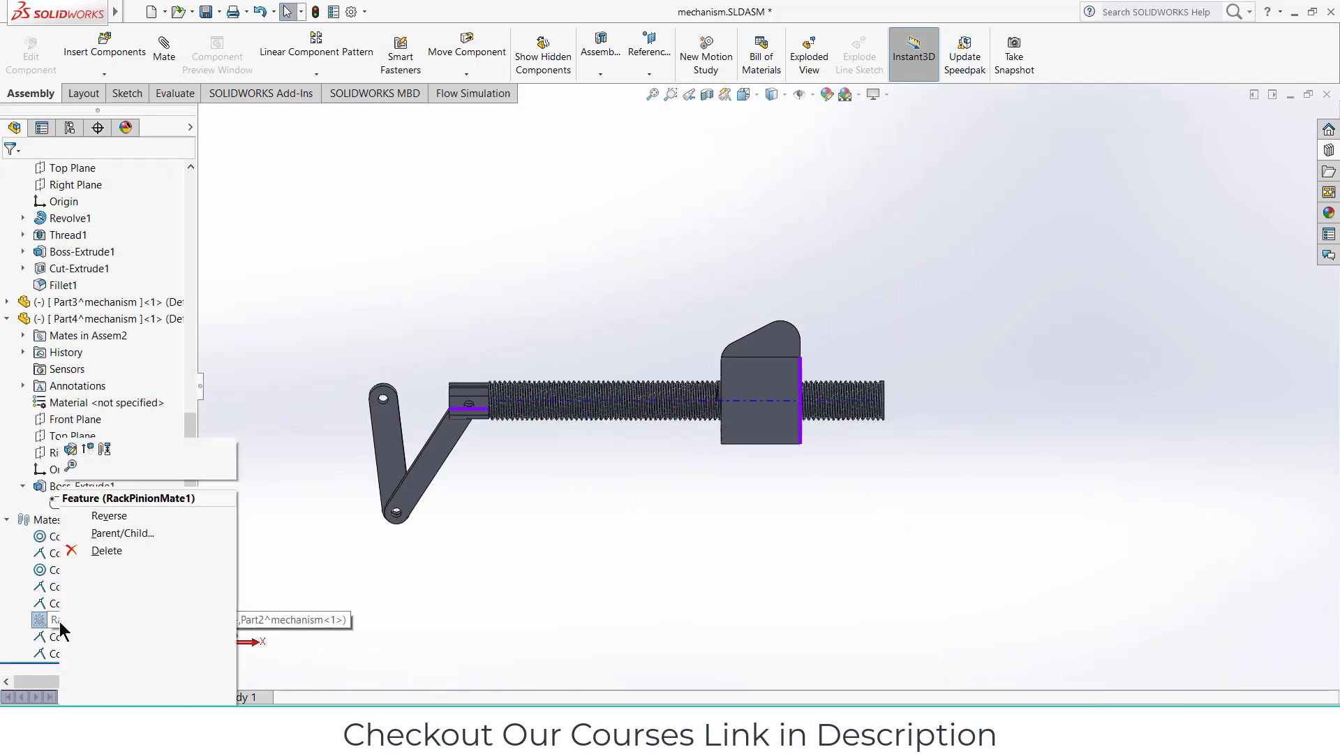
left_click(88, 449)
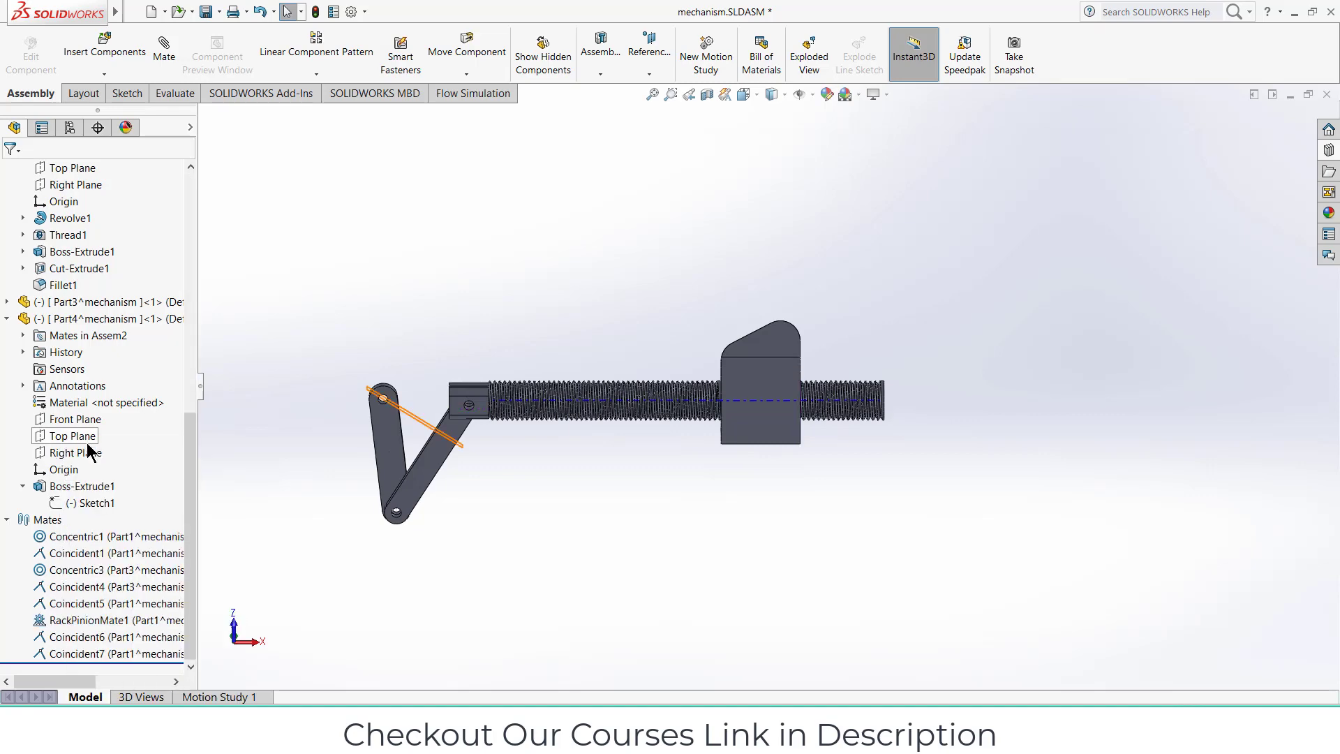
- Examine the thread engagement between nut and screw in a temporary section view, then restore the full view
left_click(706, 94)
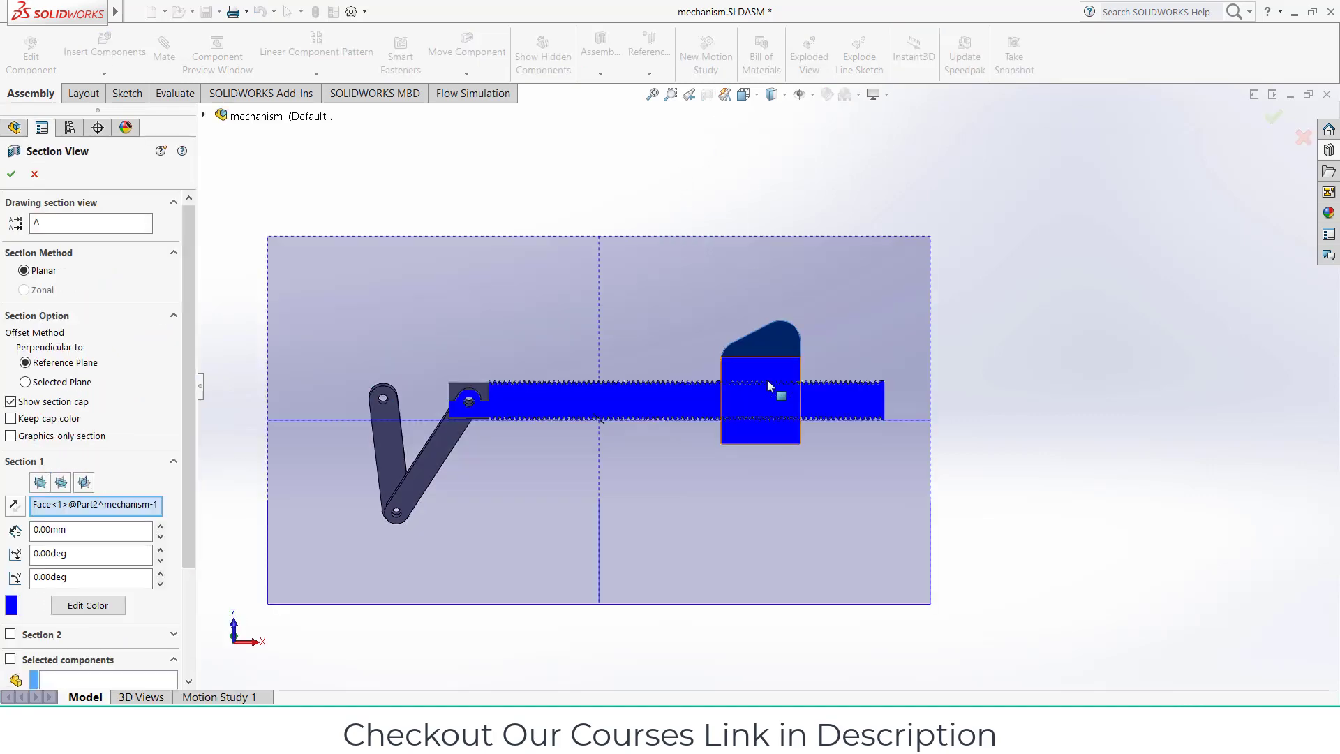
scroll(768, 379, "down", 6)
scroll(757, 425, "down", 3)
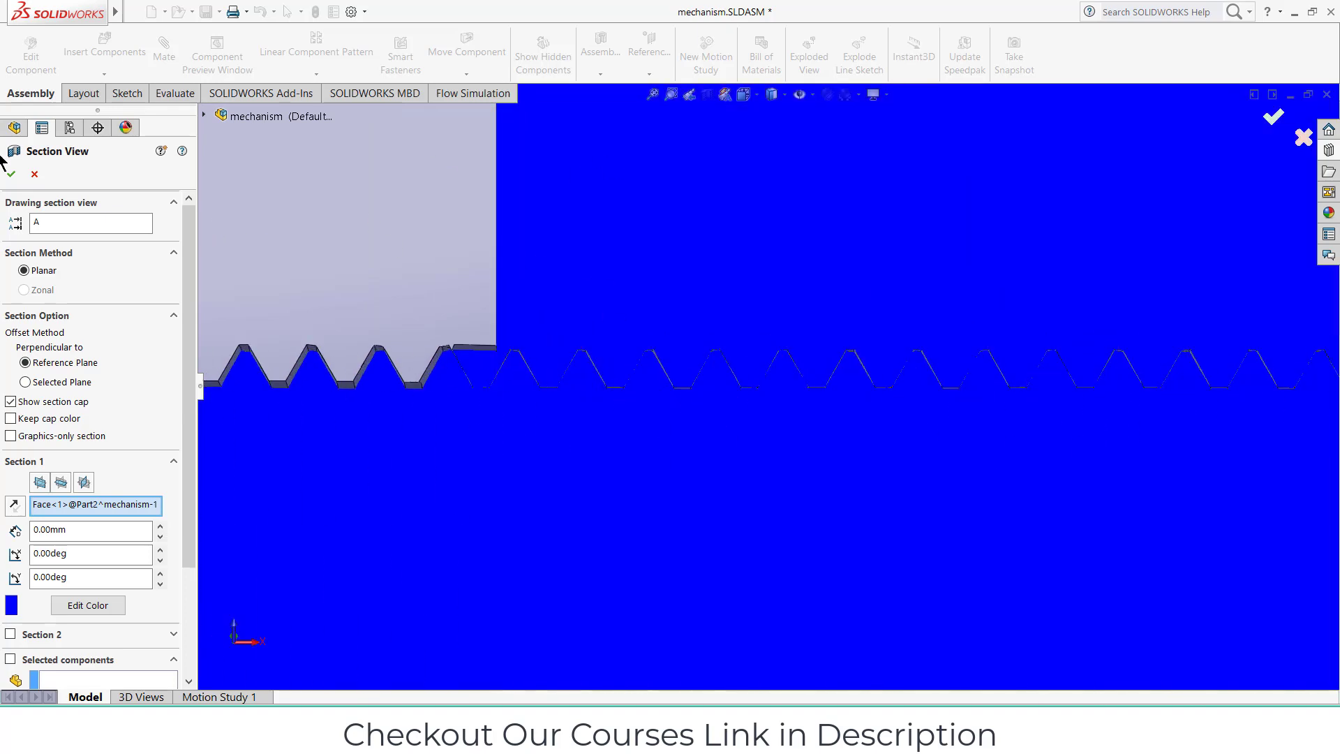
left_click(12, 174)
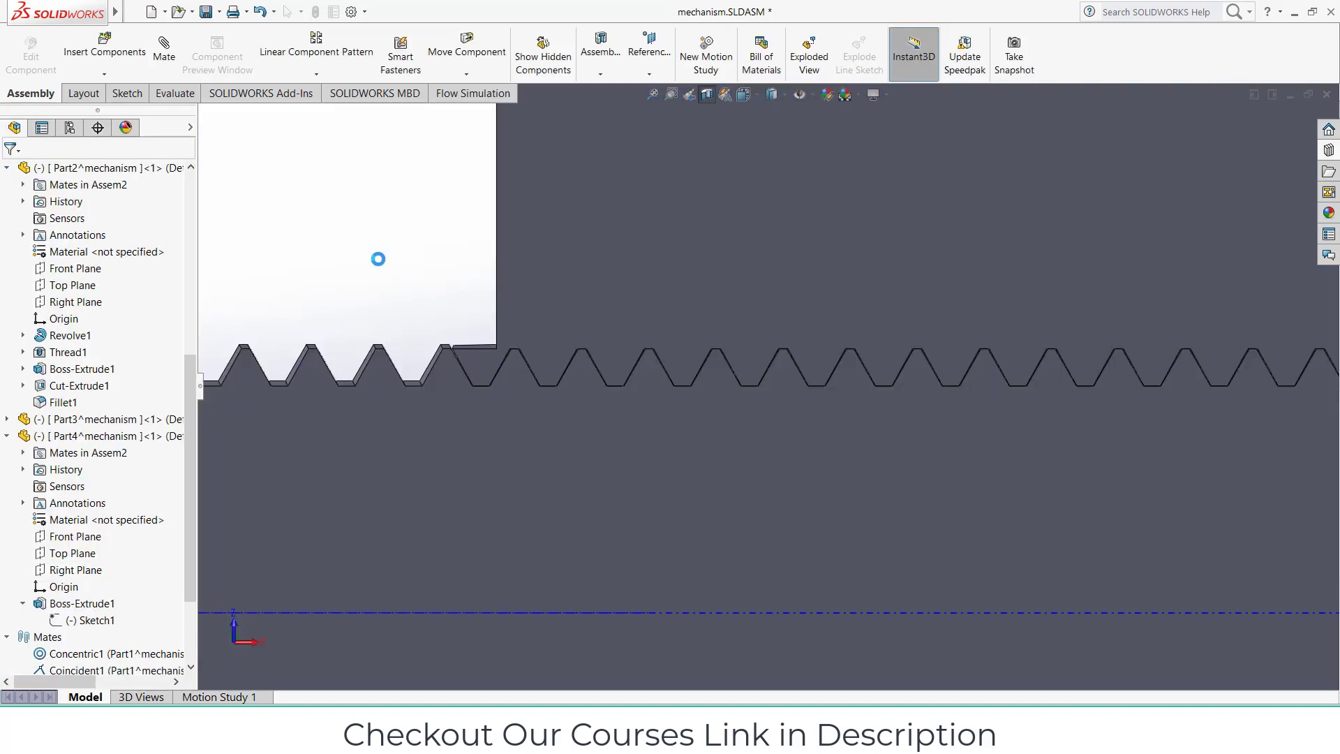
scroll(1073, 555, "up", 10)
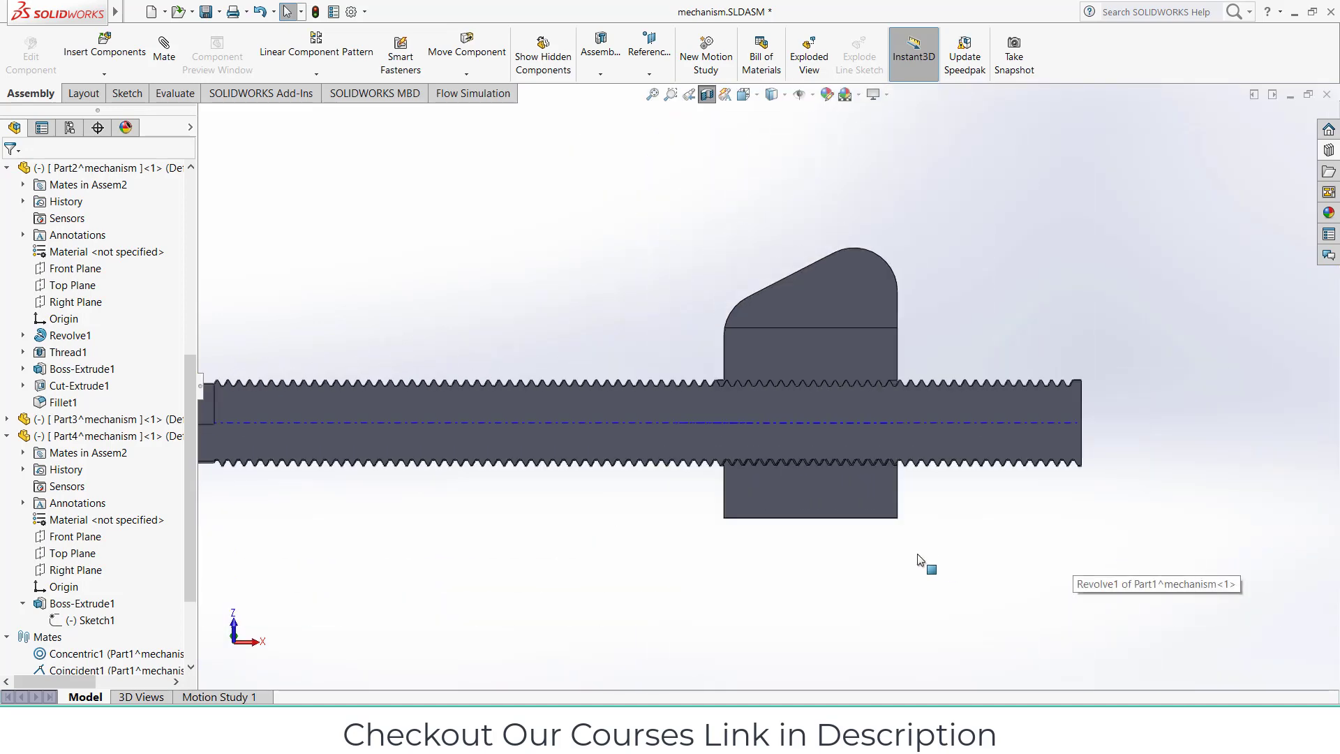
middle_click_drag(700, 459, 707, 245)
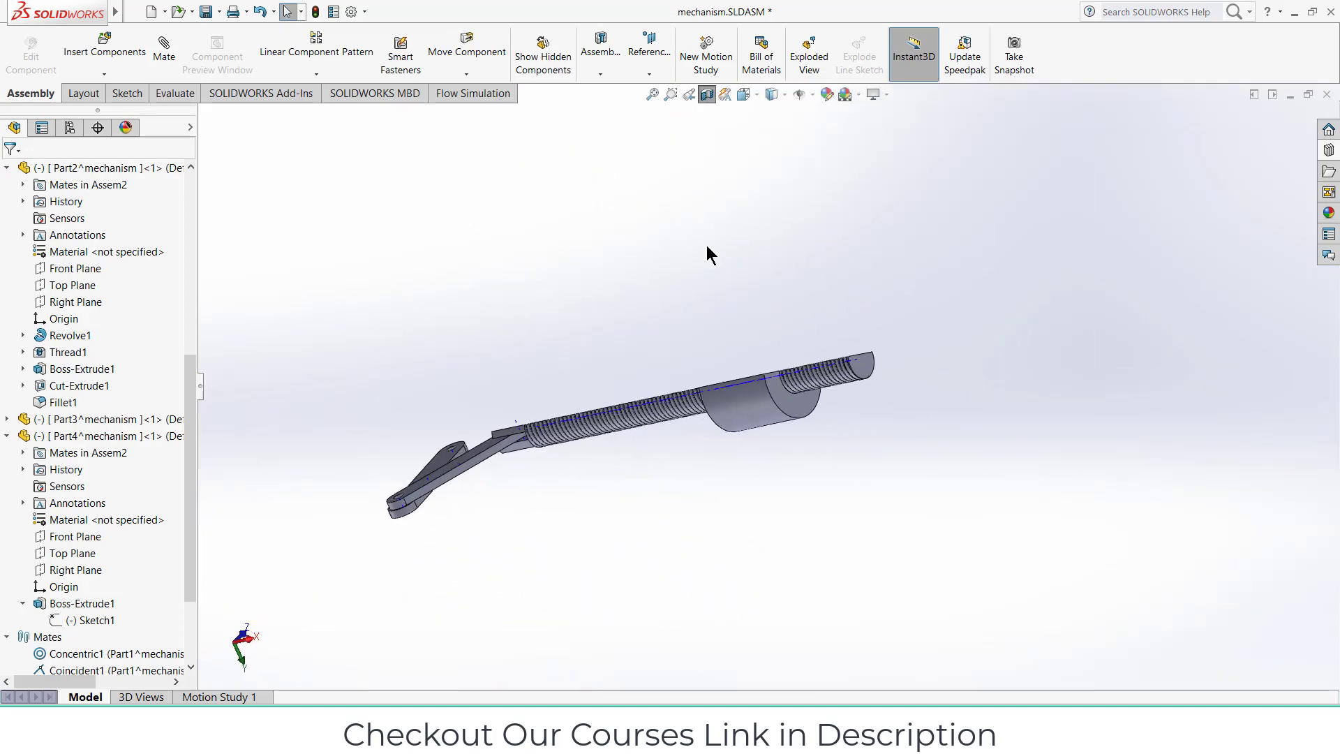
left_click(711, 94)
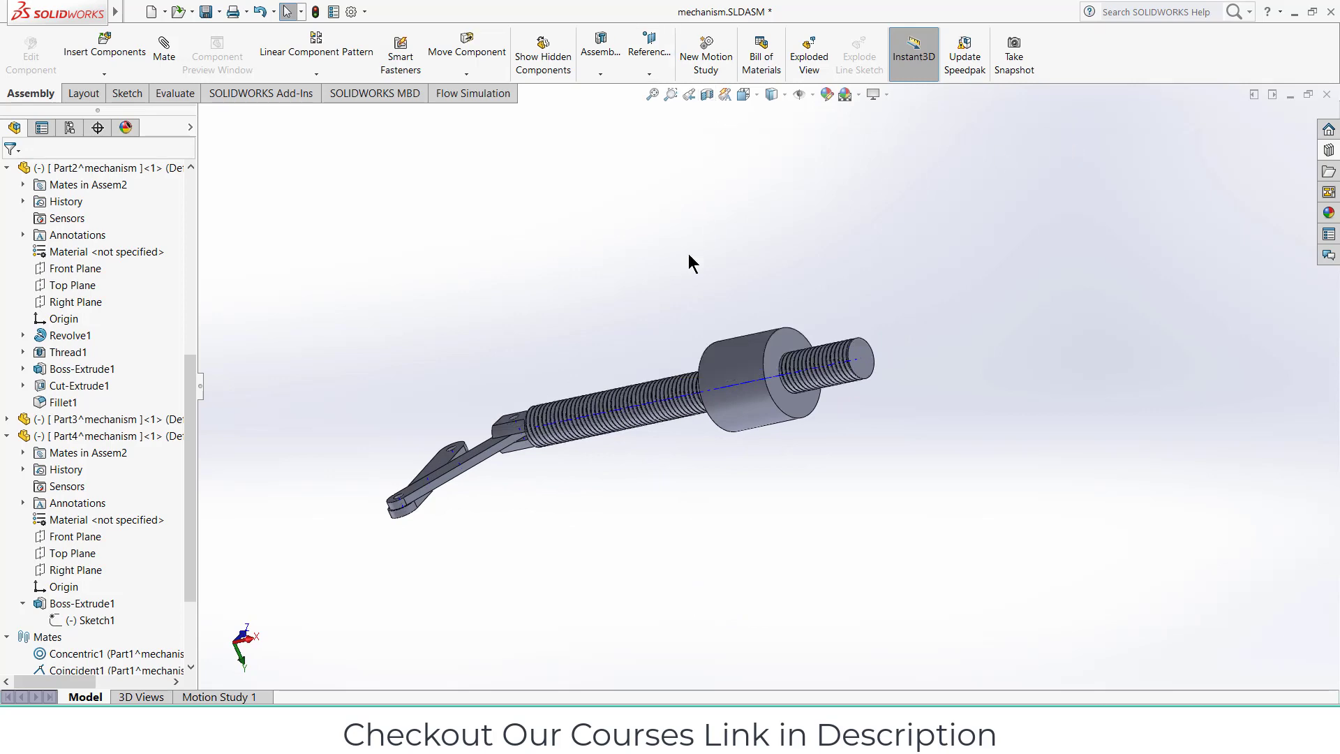
- Open Motion Study 1 and orient the assembly so the links, screw and nut are all in view
left_click(257, 696)
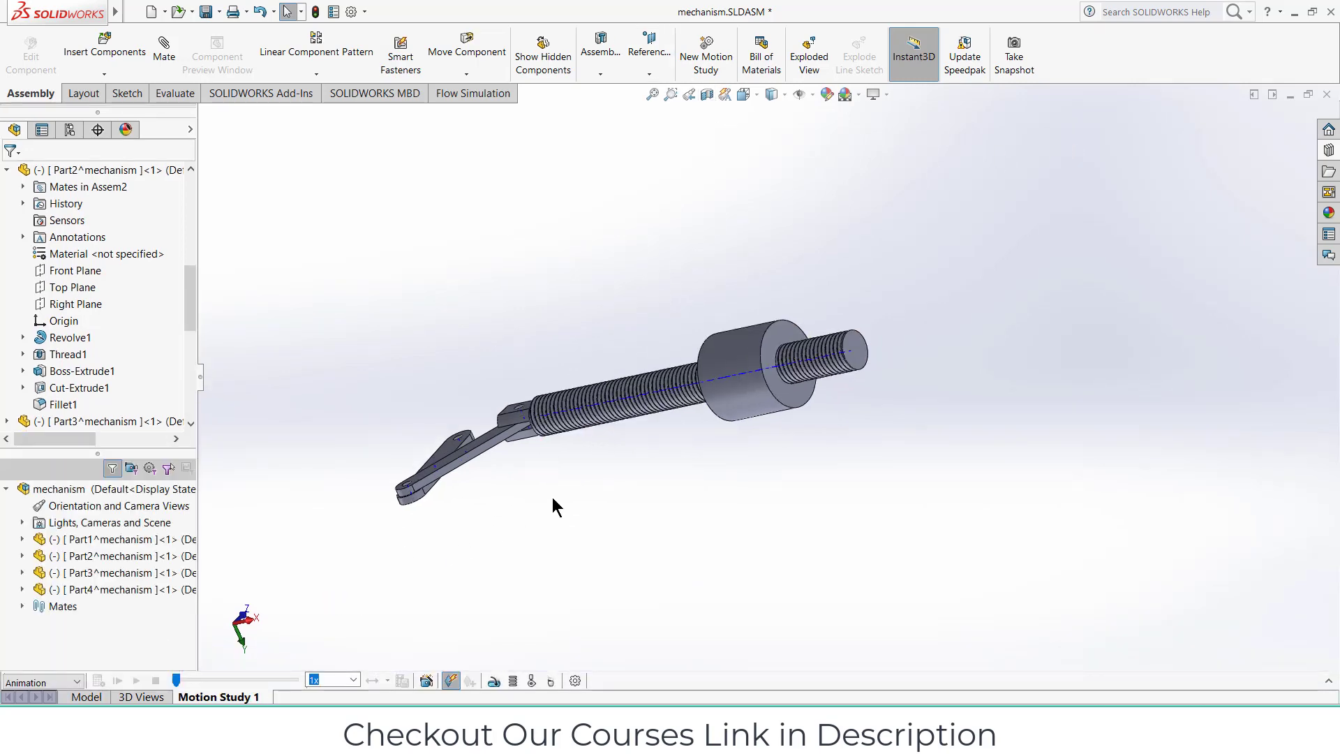
middle_click_drag(551, 497, 651, 462)
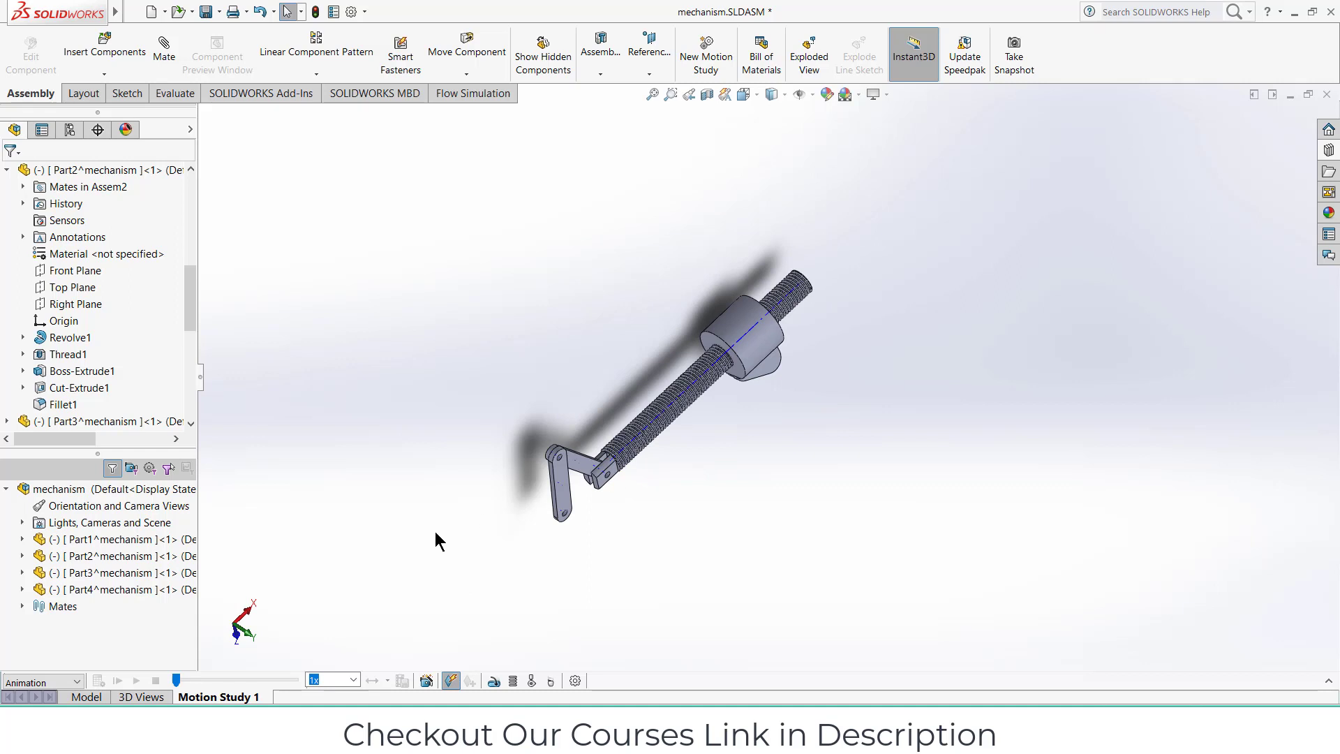
- Start a rotary motor in Motion Study 1 and remove its preselected relative-motion component
left_click(561, 492)
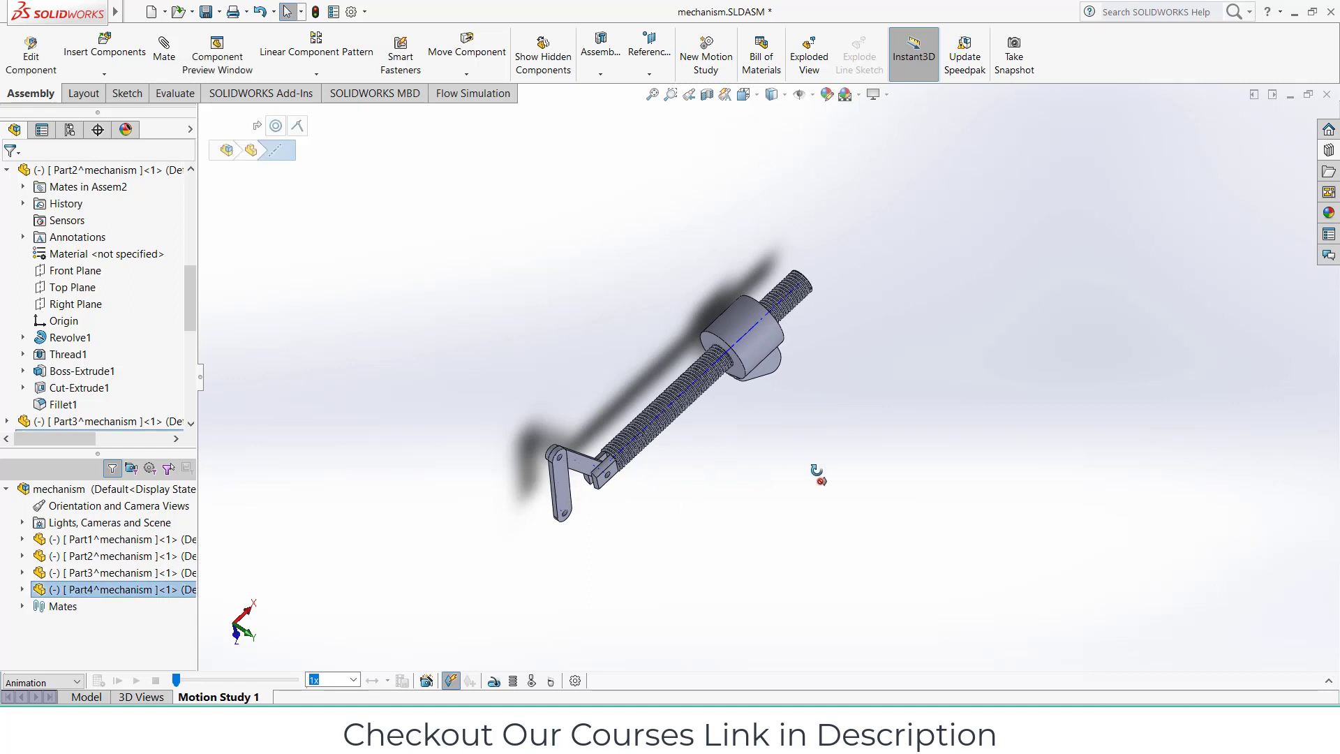
middle_click_drag(814, 470, 864, 480)
left_click(774, 477)
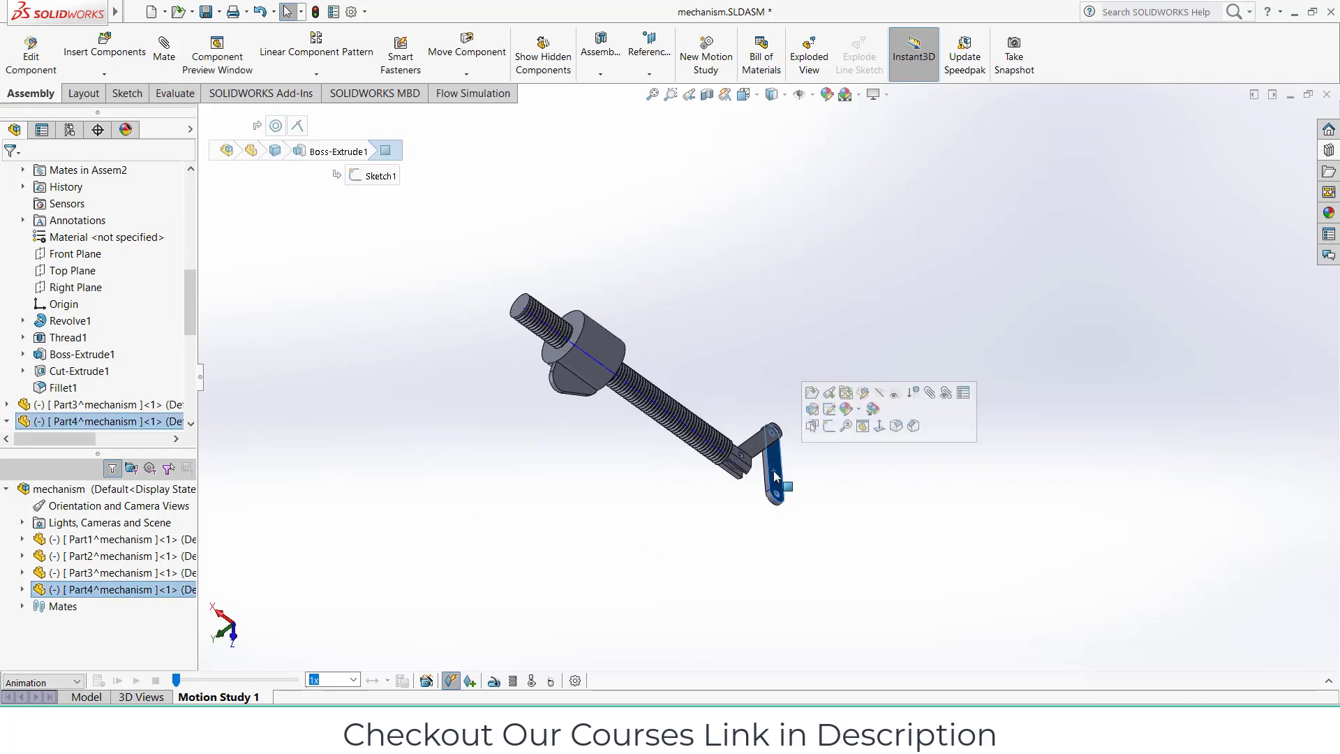
key("ctrl+8")
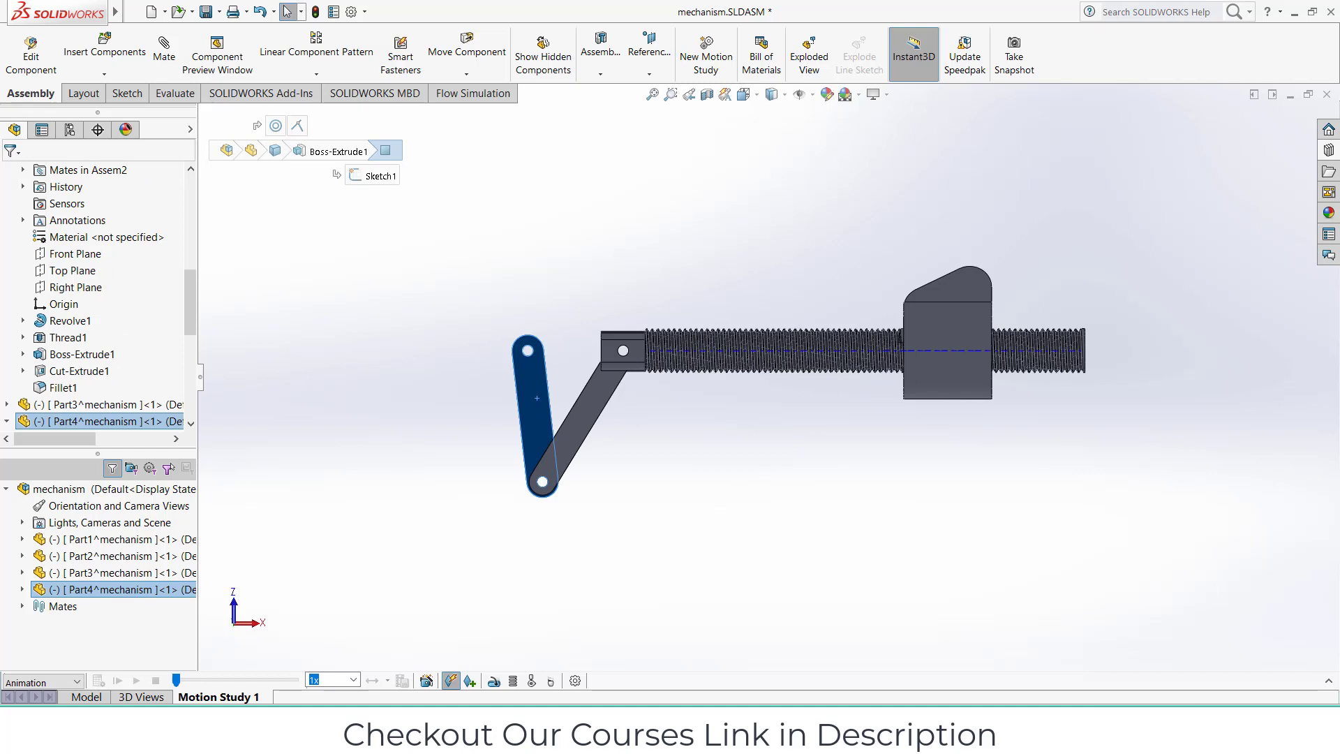
left_click(1328, 681)
left_click(495, 506)
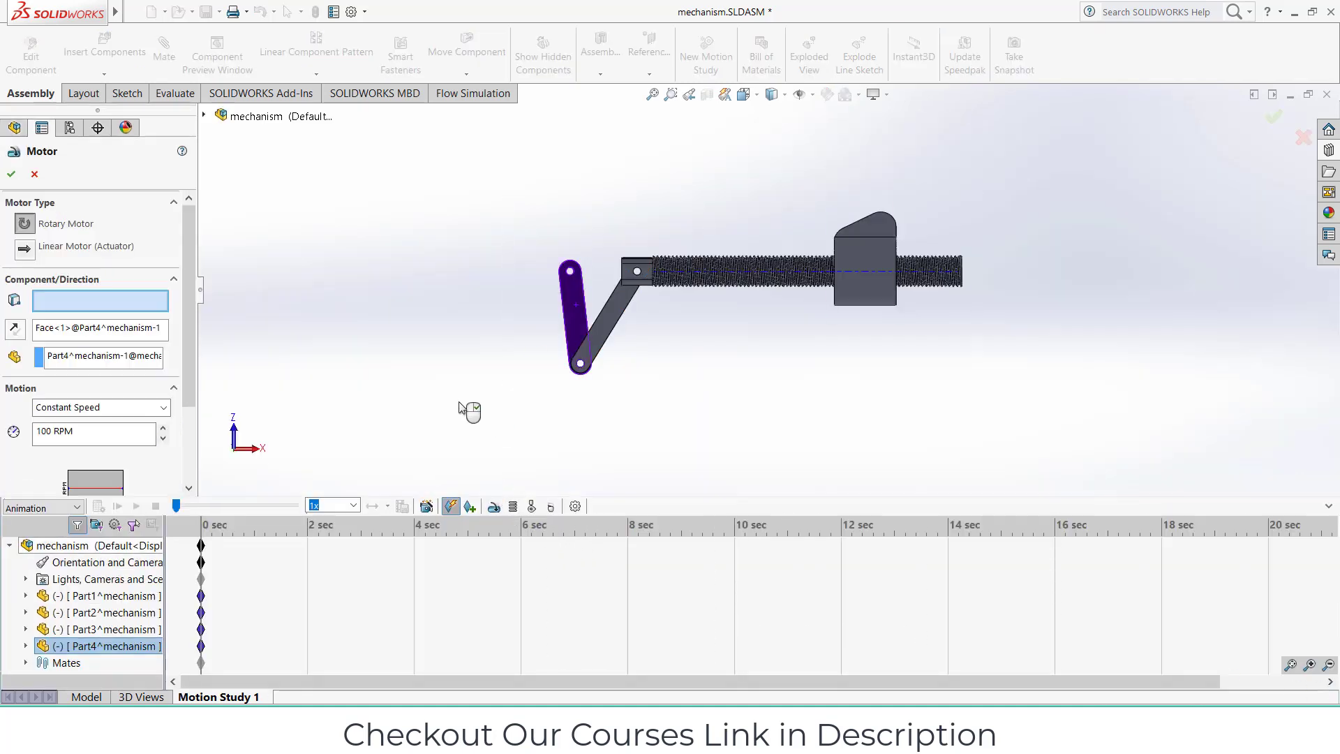
right_click(70, 301)
left_click(119, 306)
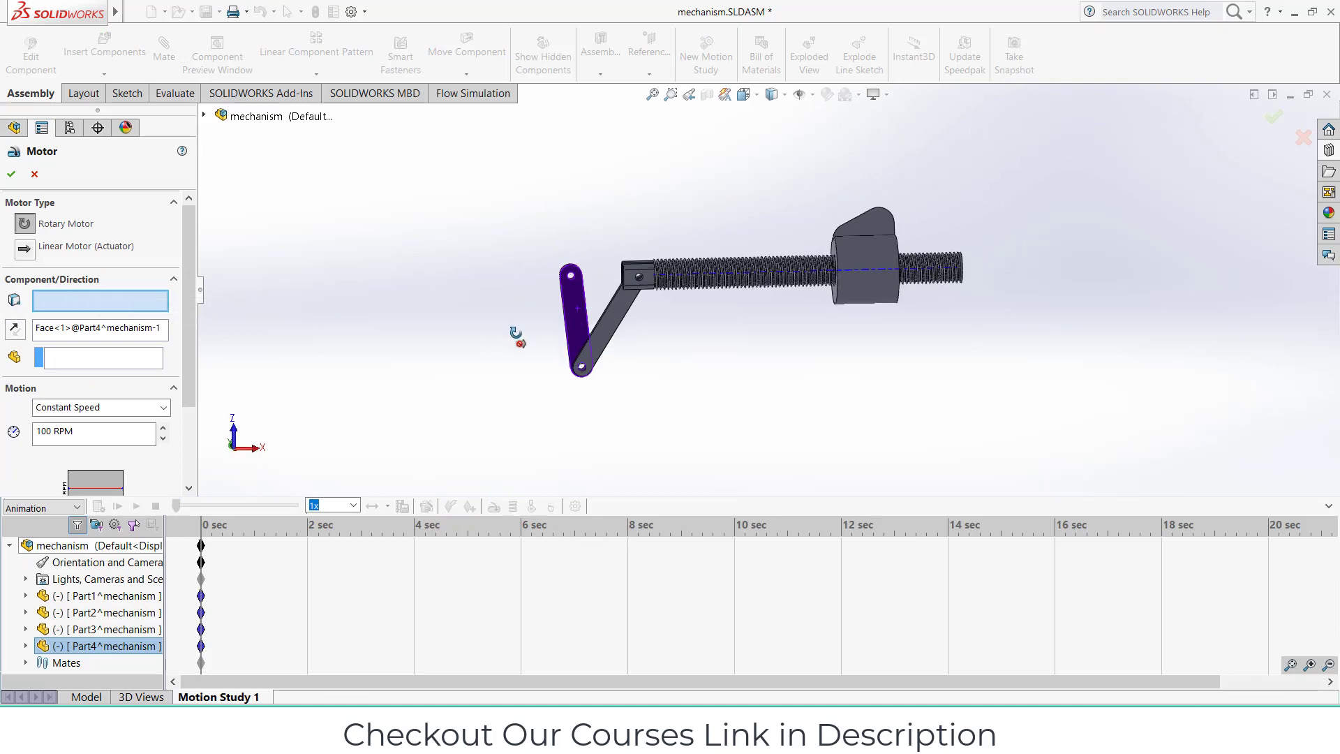
- Replace the motor's direction reference with the end link's free hole face and apply the constant-speed rotary motor
scroll(611, 286, "down", 5)
scroll(637, 298, "down", 3)
left_click(91, 330)
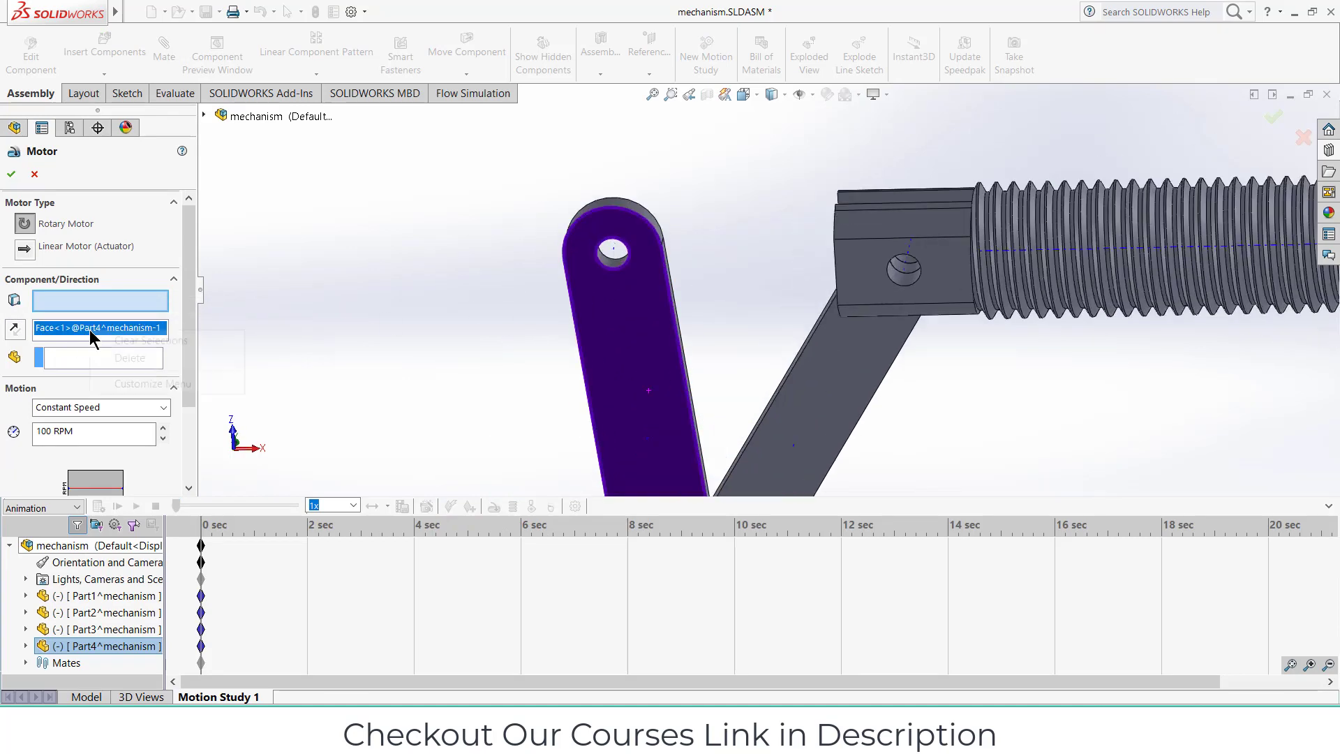
right_click(91, 330)
left_click(133, 341)
scroll(599, 271, "down", 2)
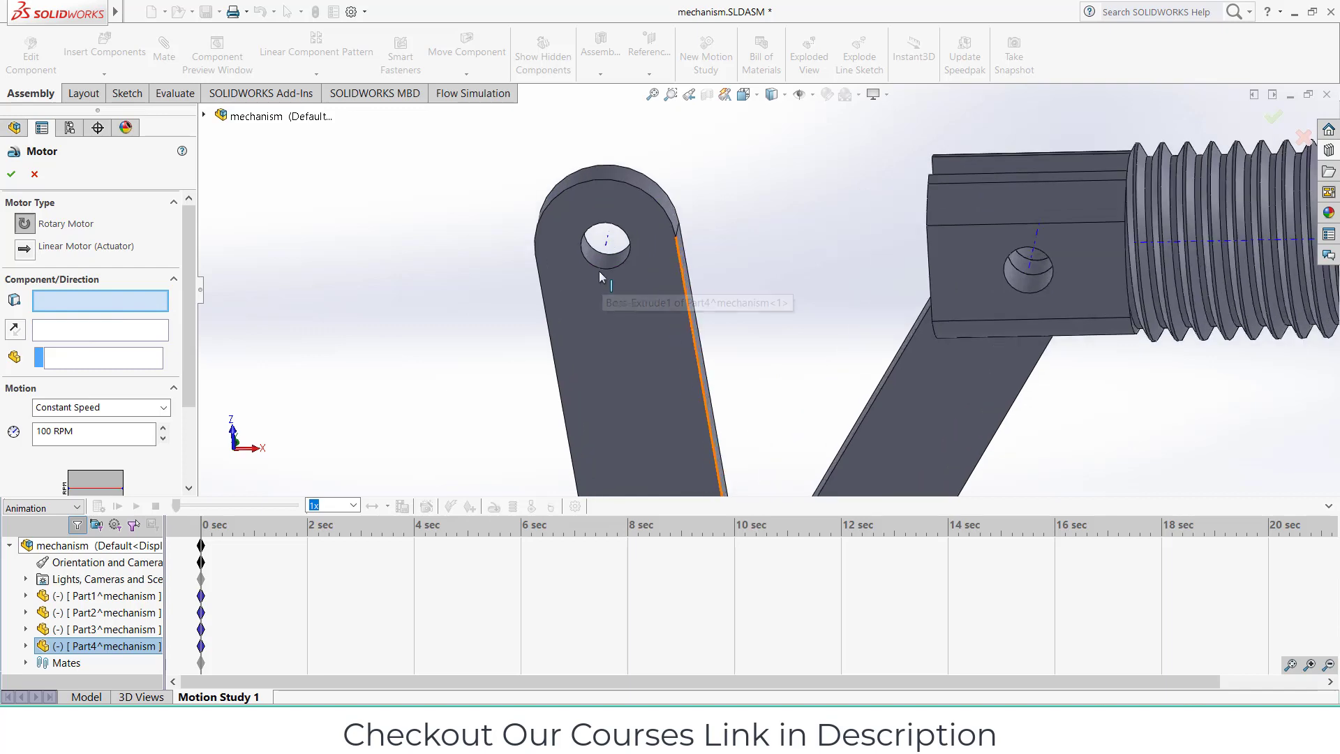
left_click(603, 269)
scroll(628, 349, "up", 6)
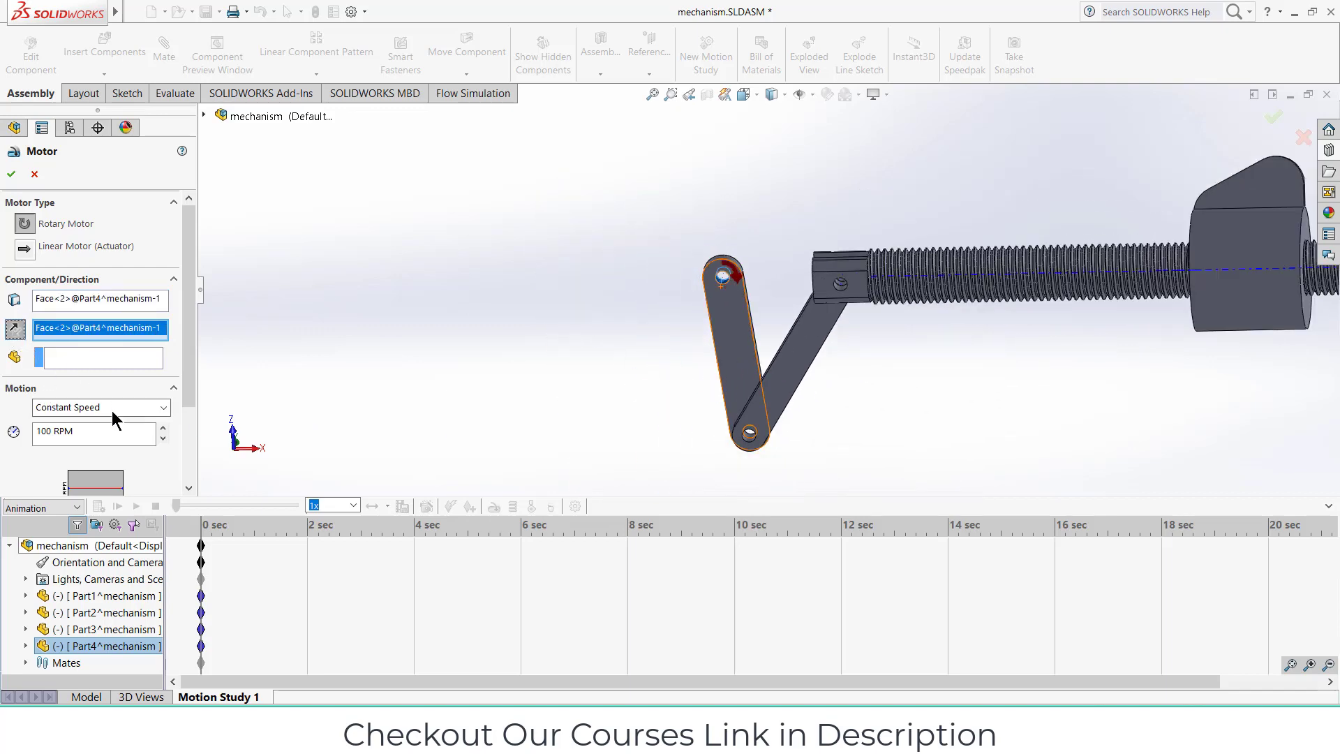
triple_click(69, 430)
left_click(10, 174)
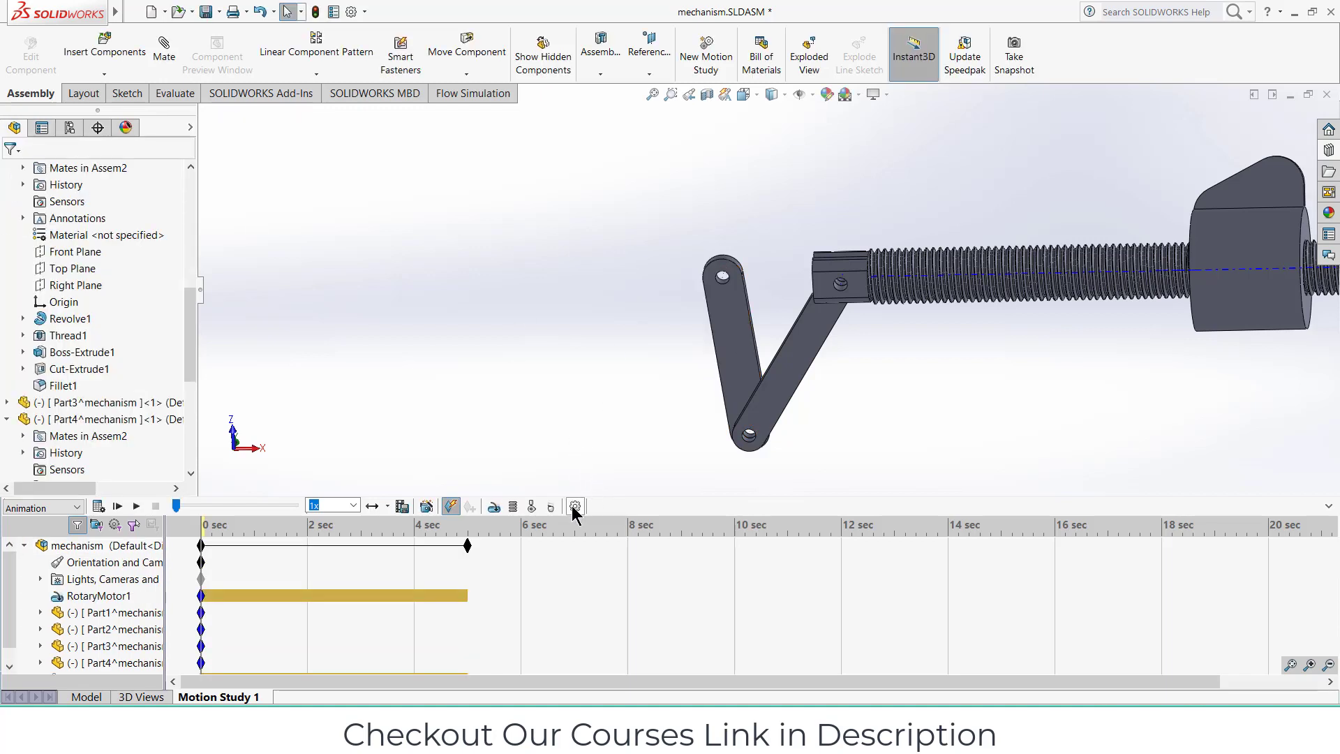
- Set the motion study's animation rate to 30 frames per second
left_click(575, 508)
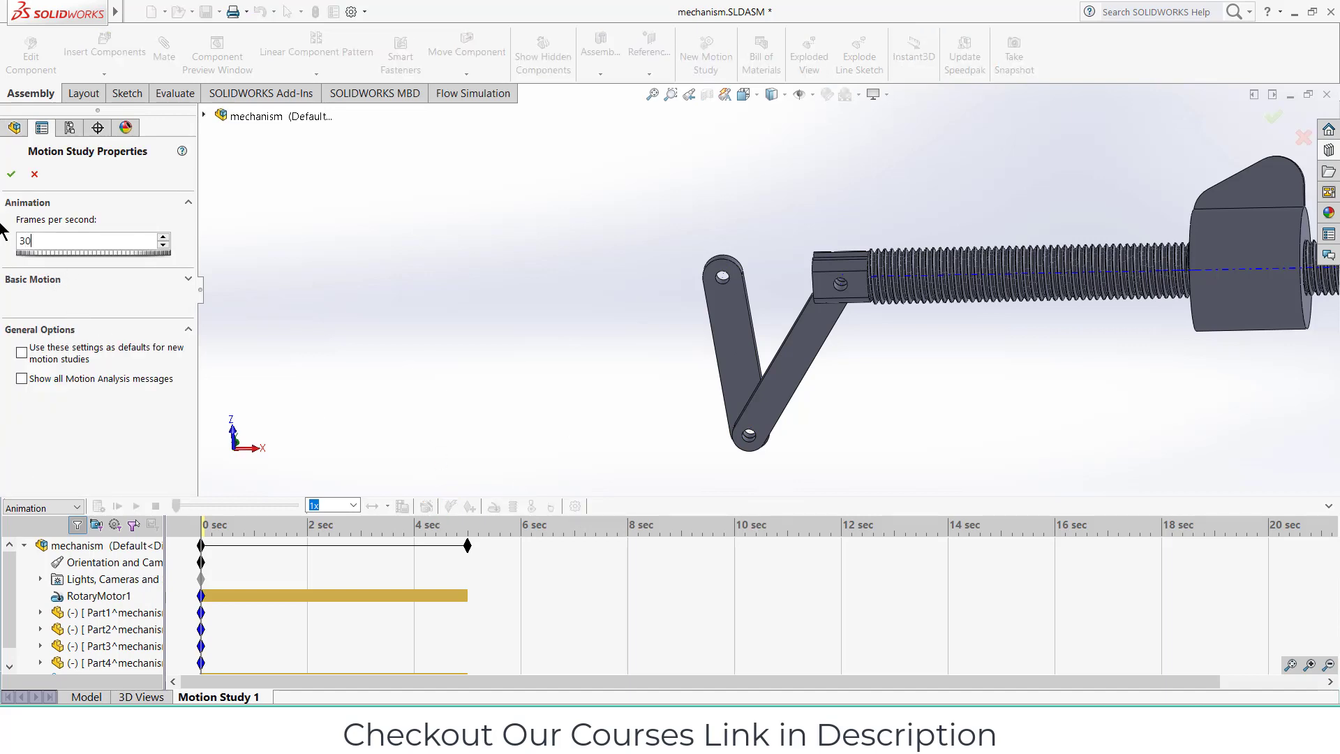
left_click(10, 175)
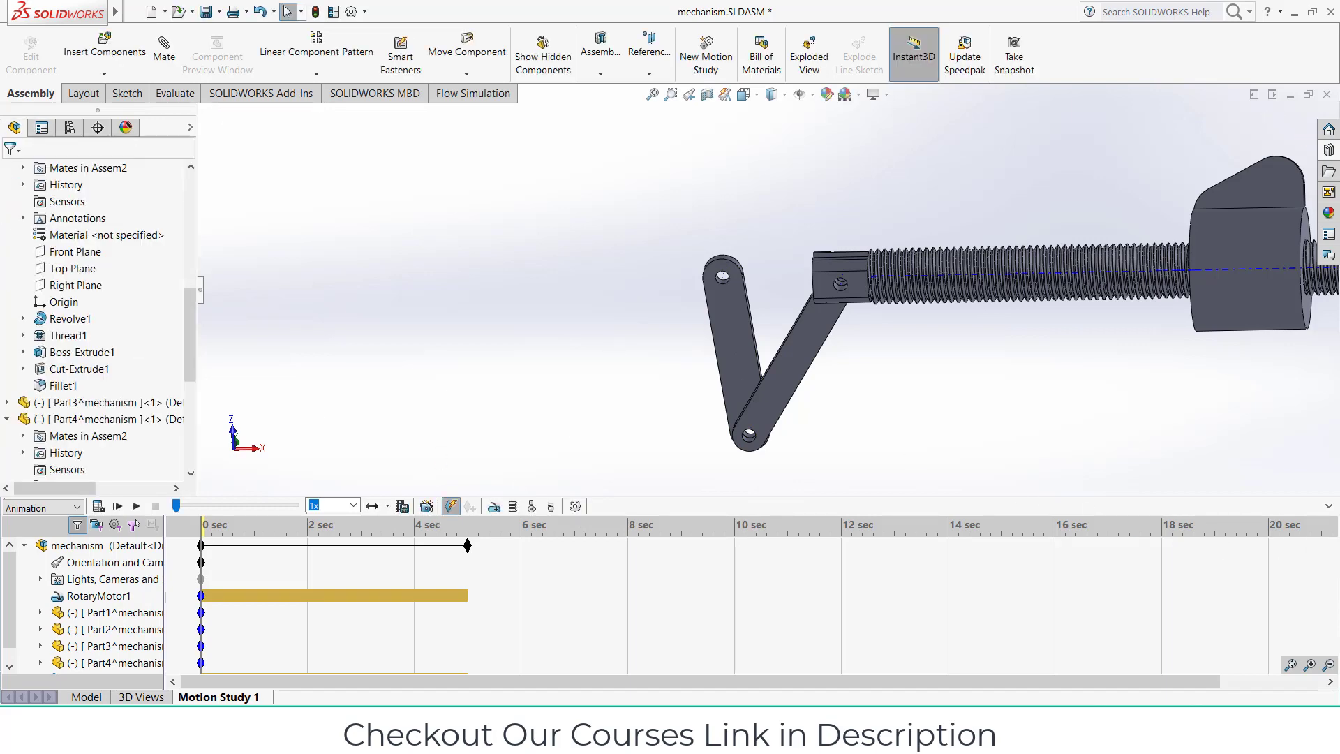
left_click(1328, 507)
scroll(1114, 489, "up", 3)
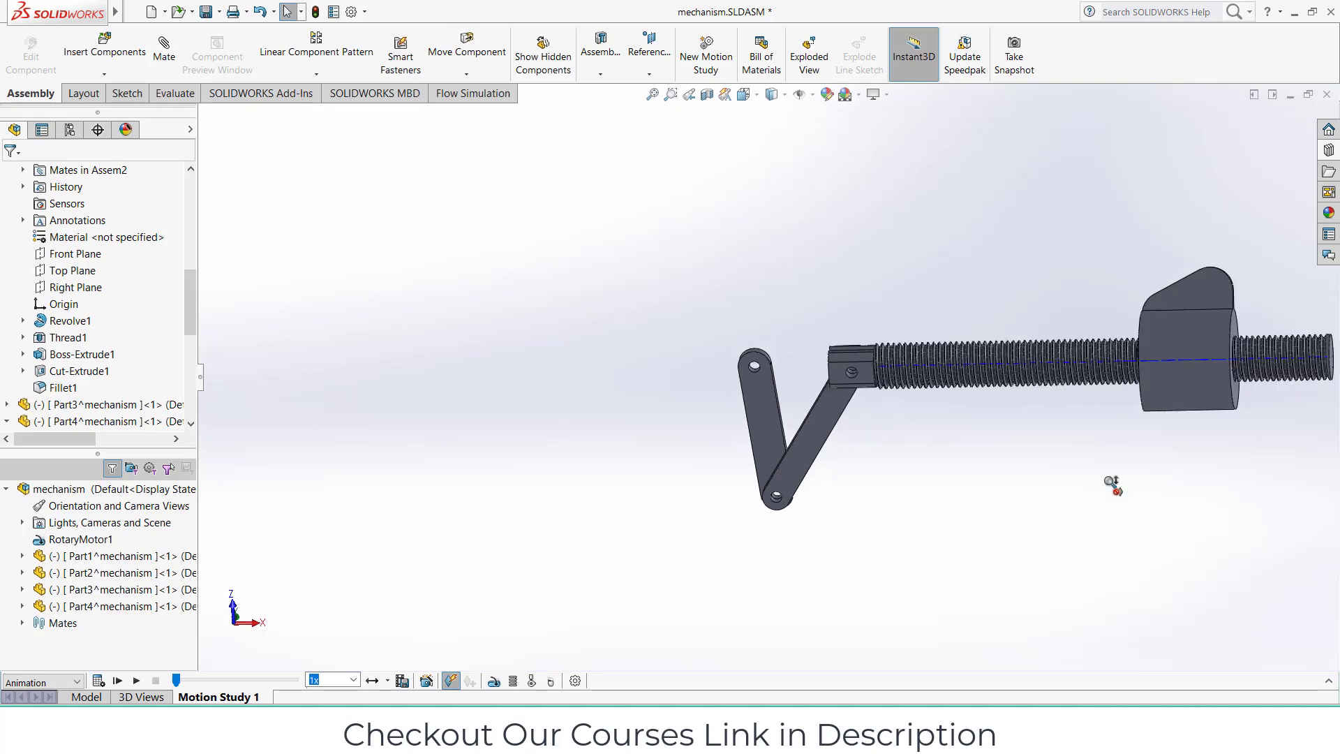
- Disable view-key playback for Orientation and Camera Views in the motion study
left_click(1329, 681)
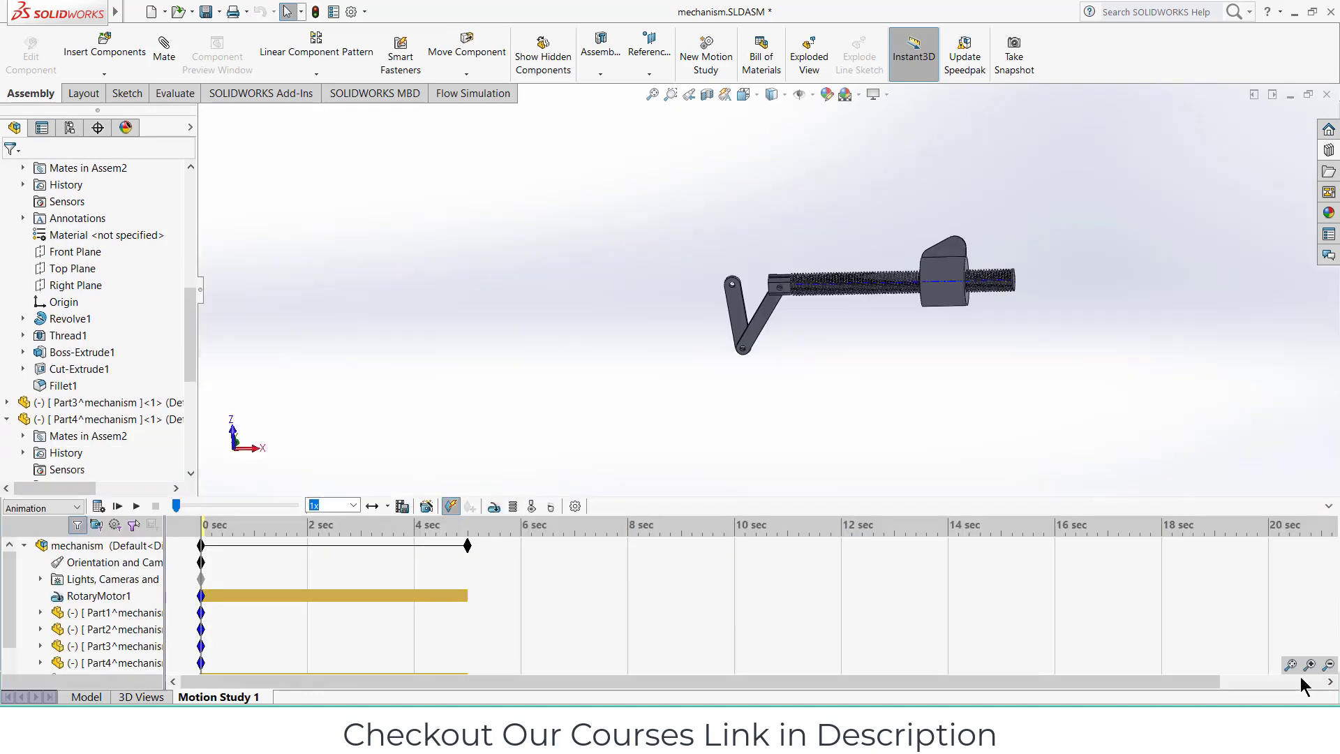
right_click(82, 567)
left_click(113, 590)
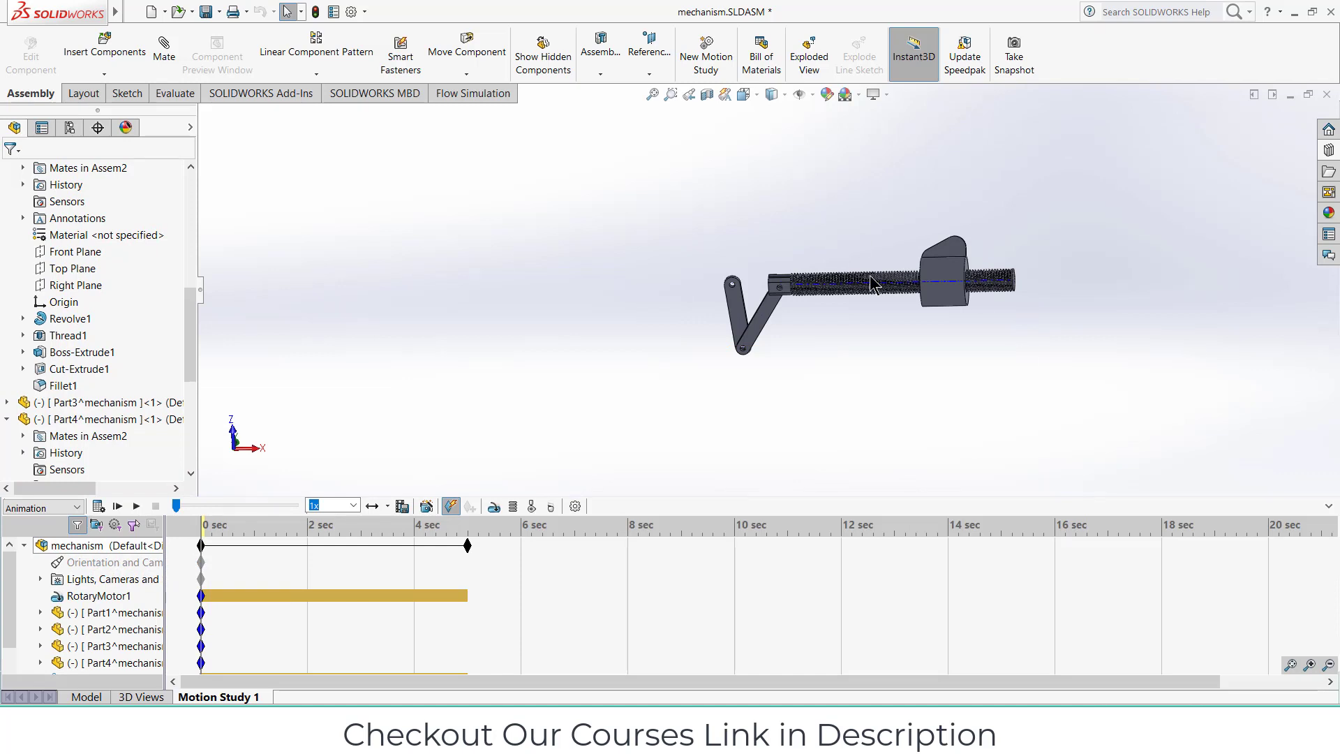
- Apply a lengthwise section view through the screw and nut and examine their thread engagement
left_click(690, 95)
left_click(11, 174)
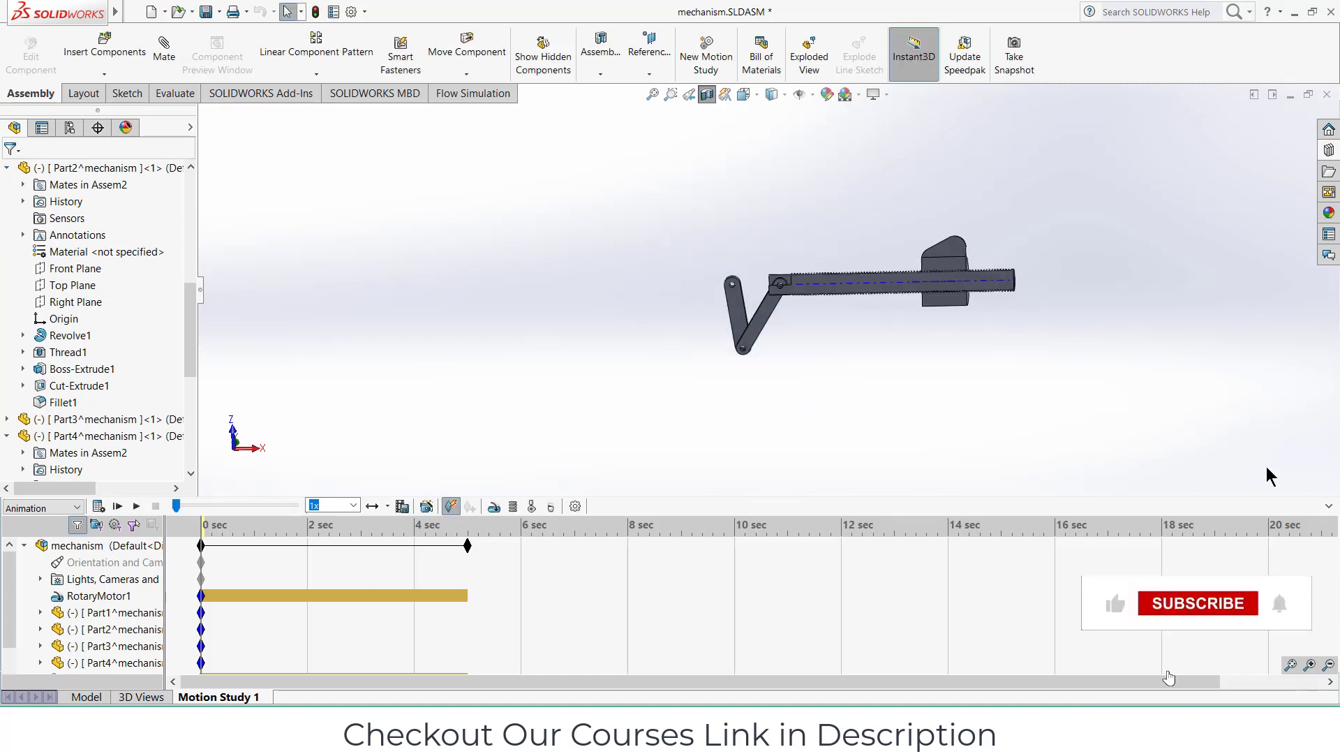
left_click(1328, 506)
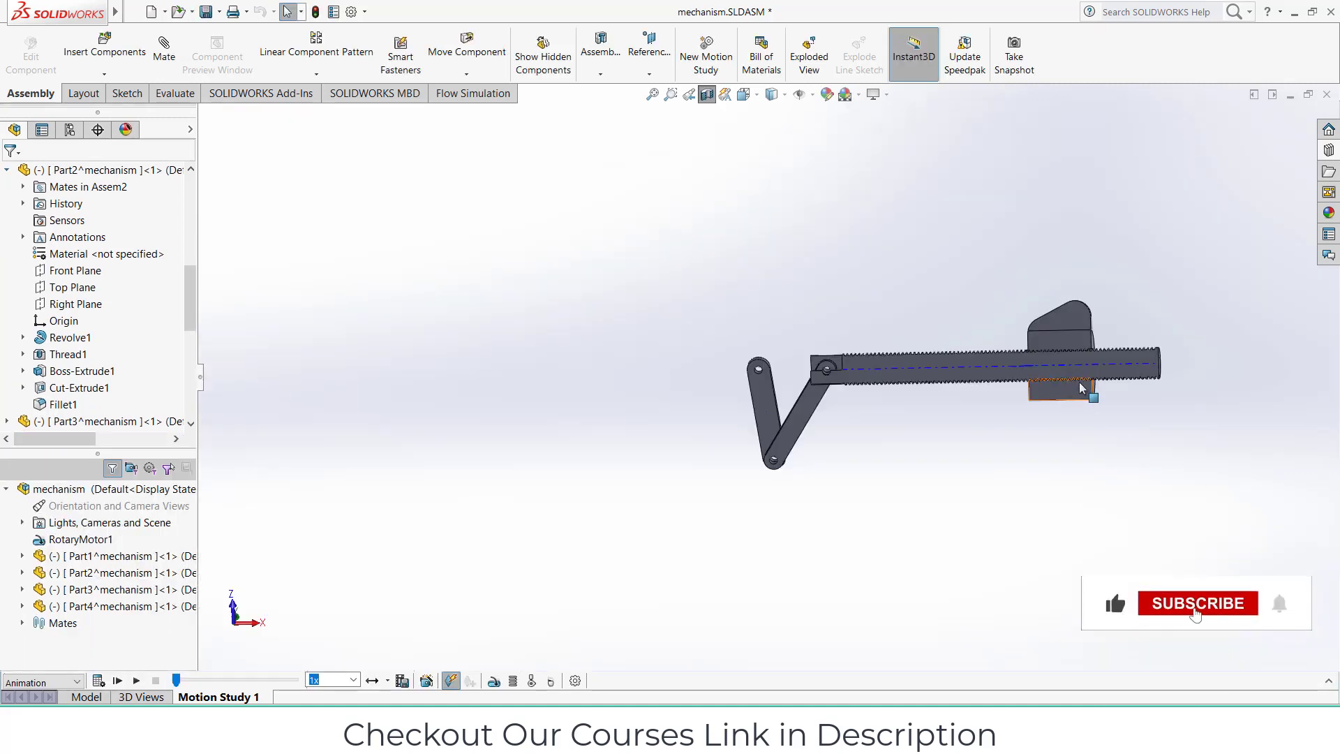
left_click(1072, 347)
scroll(916, 321, "down", 10)
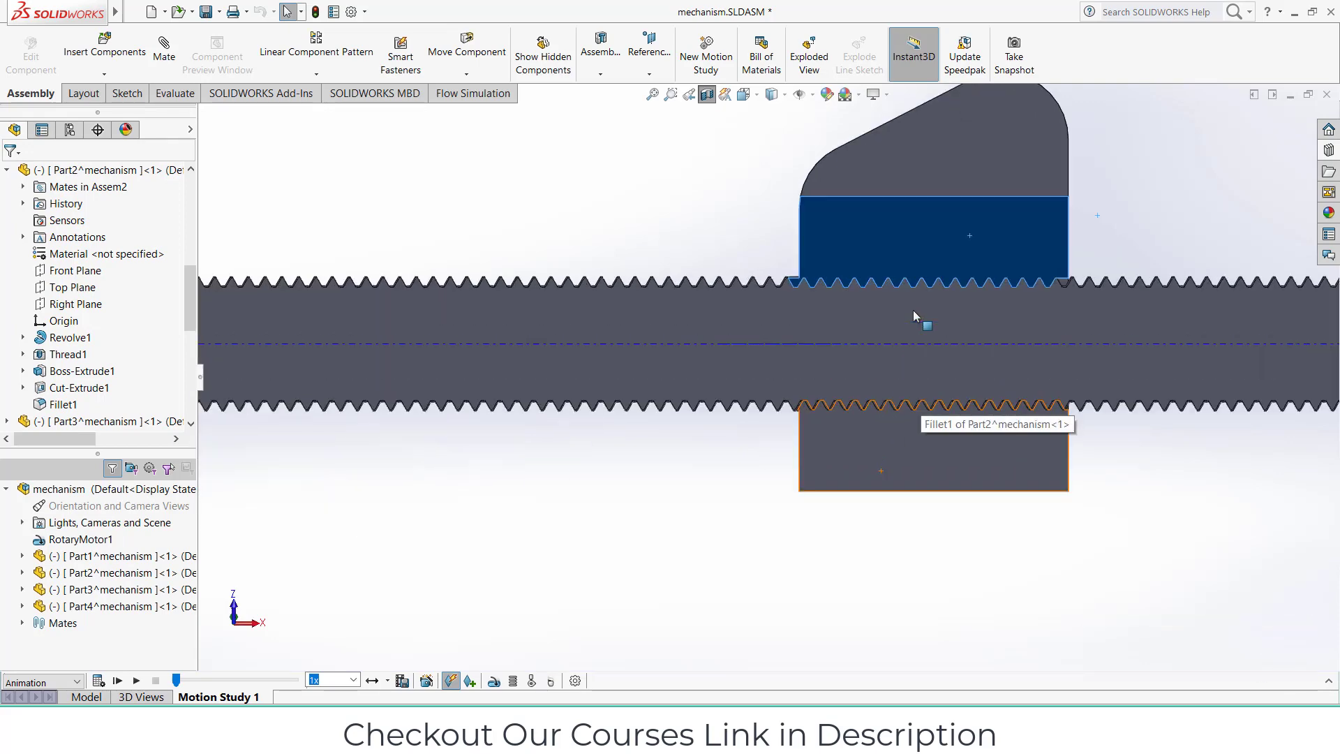
left_click(685, 429)
key("f")
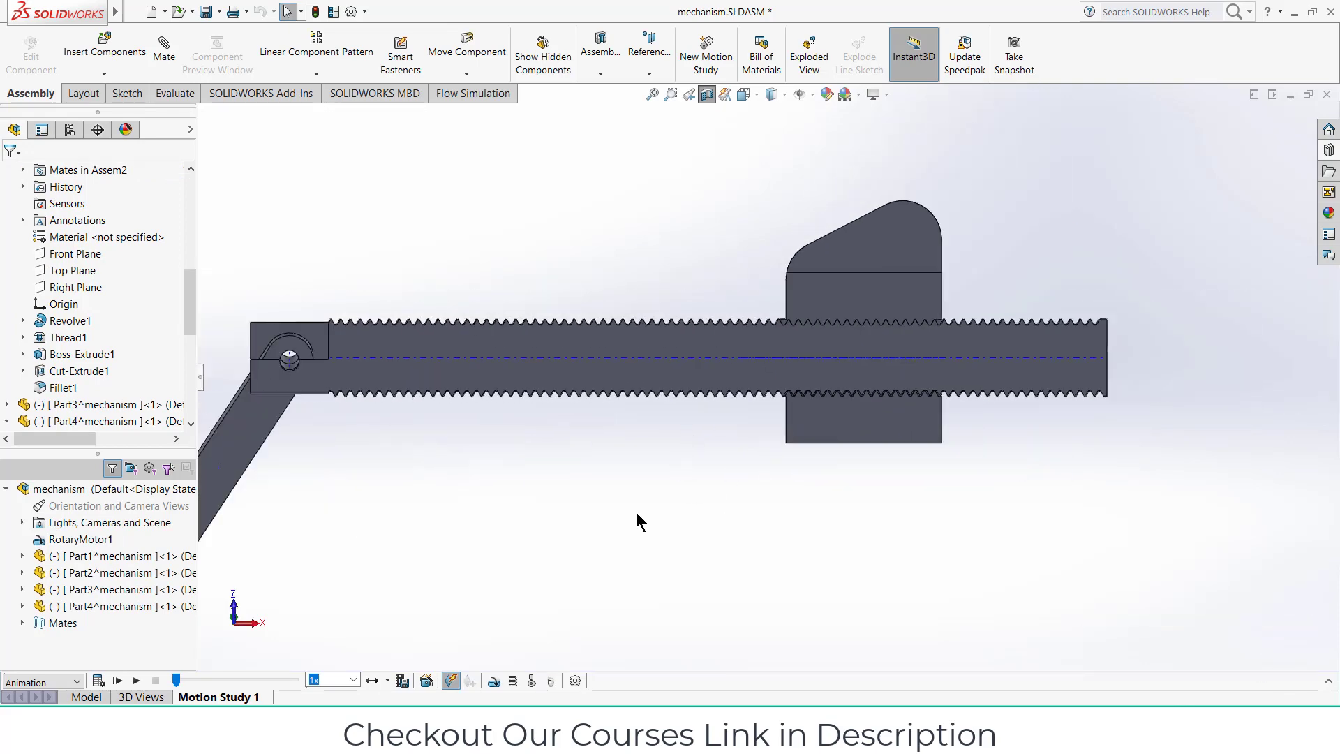
- Calculate the motion study, stop it and return to its start, then check RotaryMotor1 and the assembly's mates
left_click(98, 680)
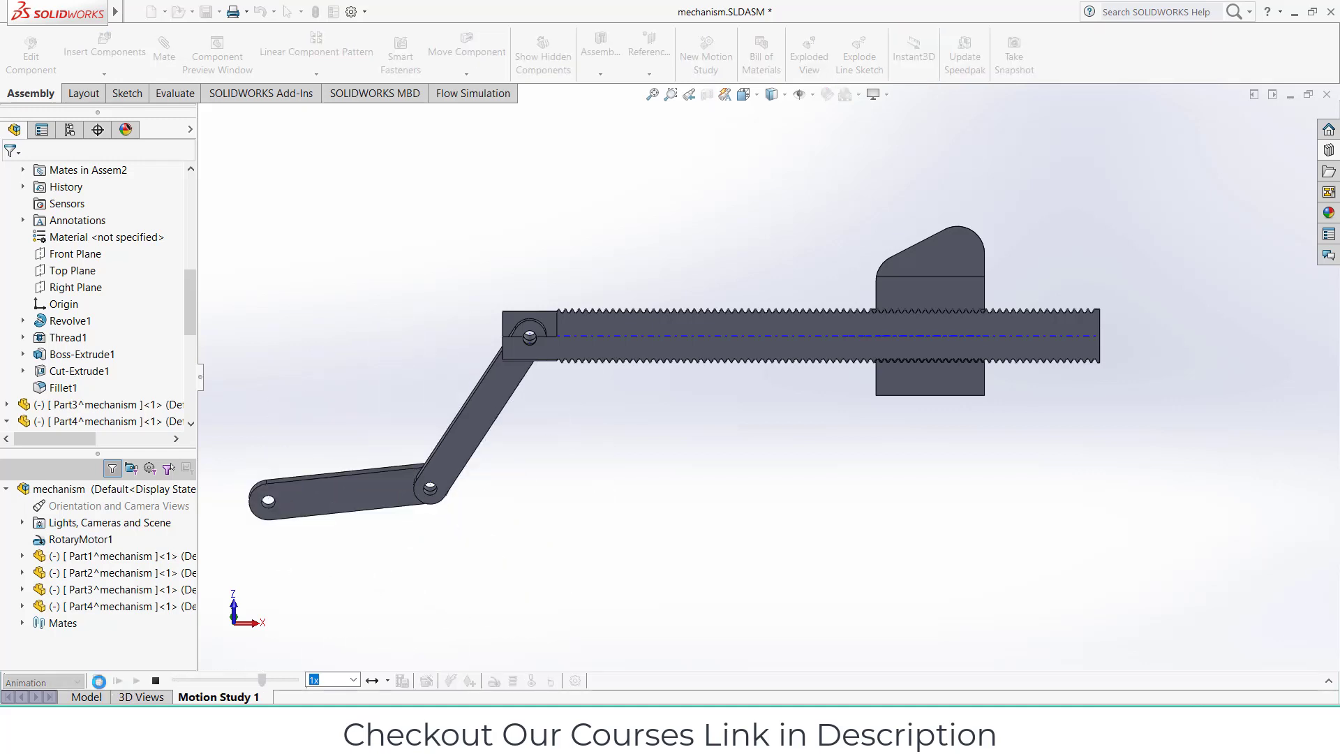
left_click(156, 681)
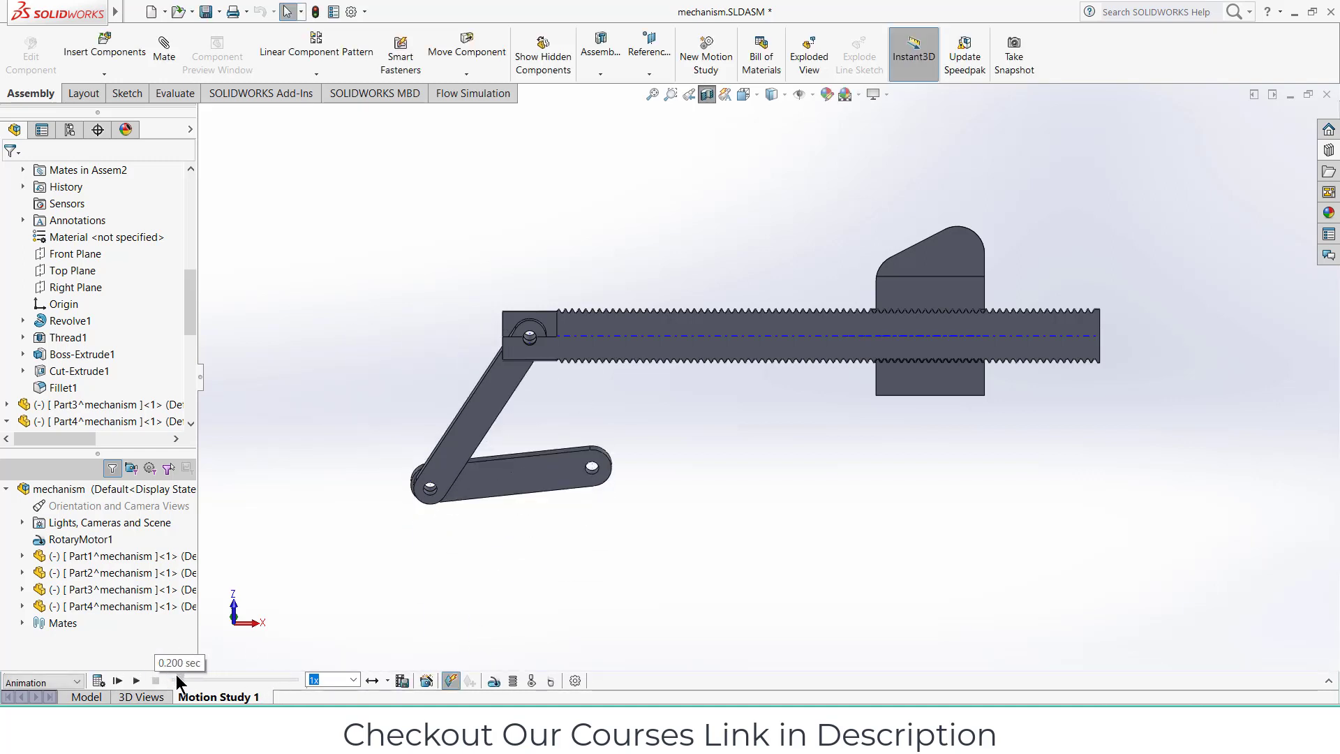
left_click(178, 678)
left_click(420, 395)
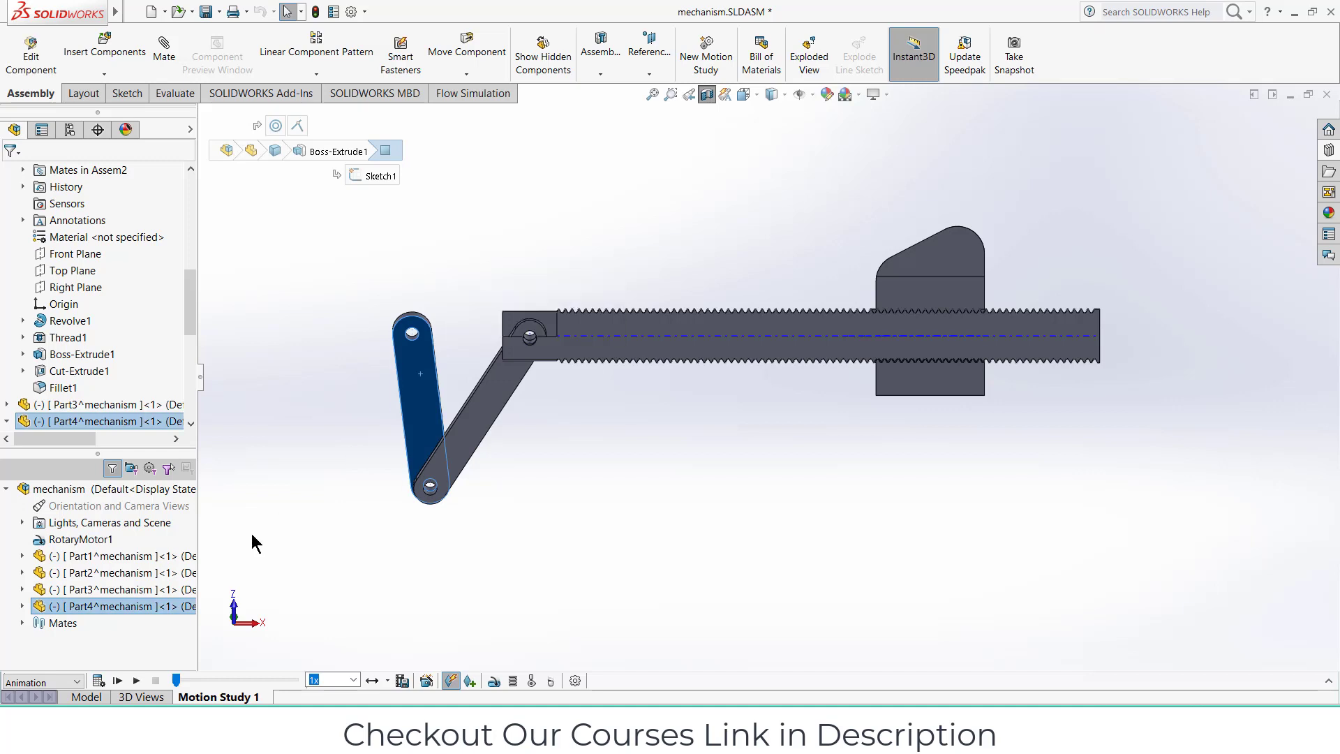
left_click(69, 542)
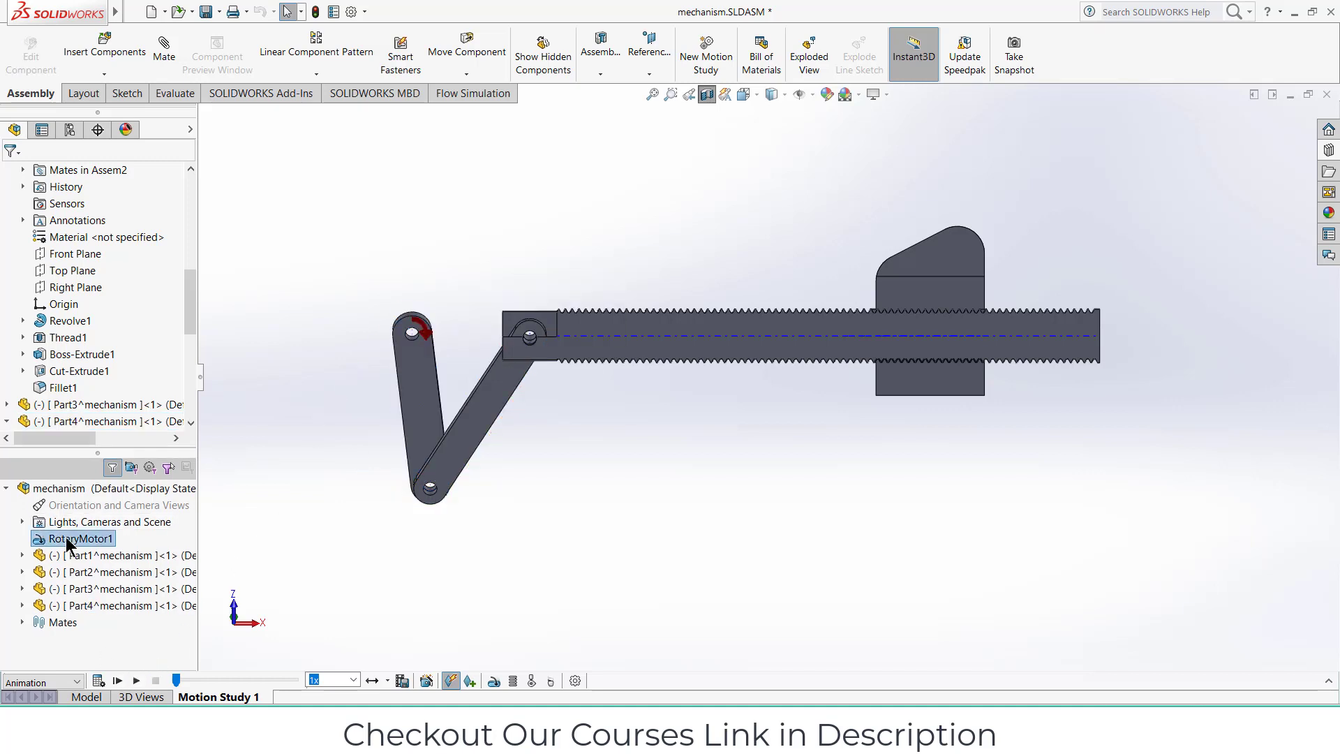
scroll(91, 408, "down", 5)
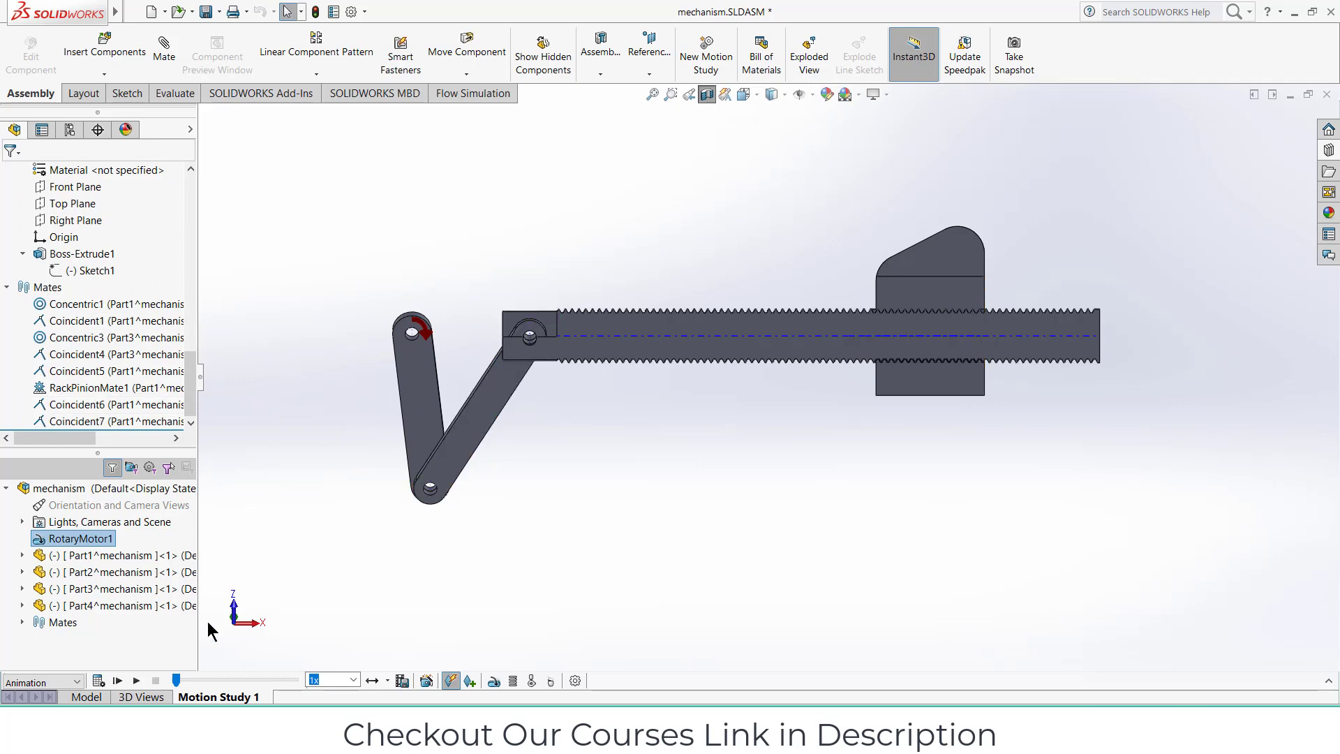
- Return to the assembly model and start a sketch on its Front Plane
left_click(85, 696)
middle_click_drag(478, 538, 317, 413)
scroll(63, 237, "up", 10)
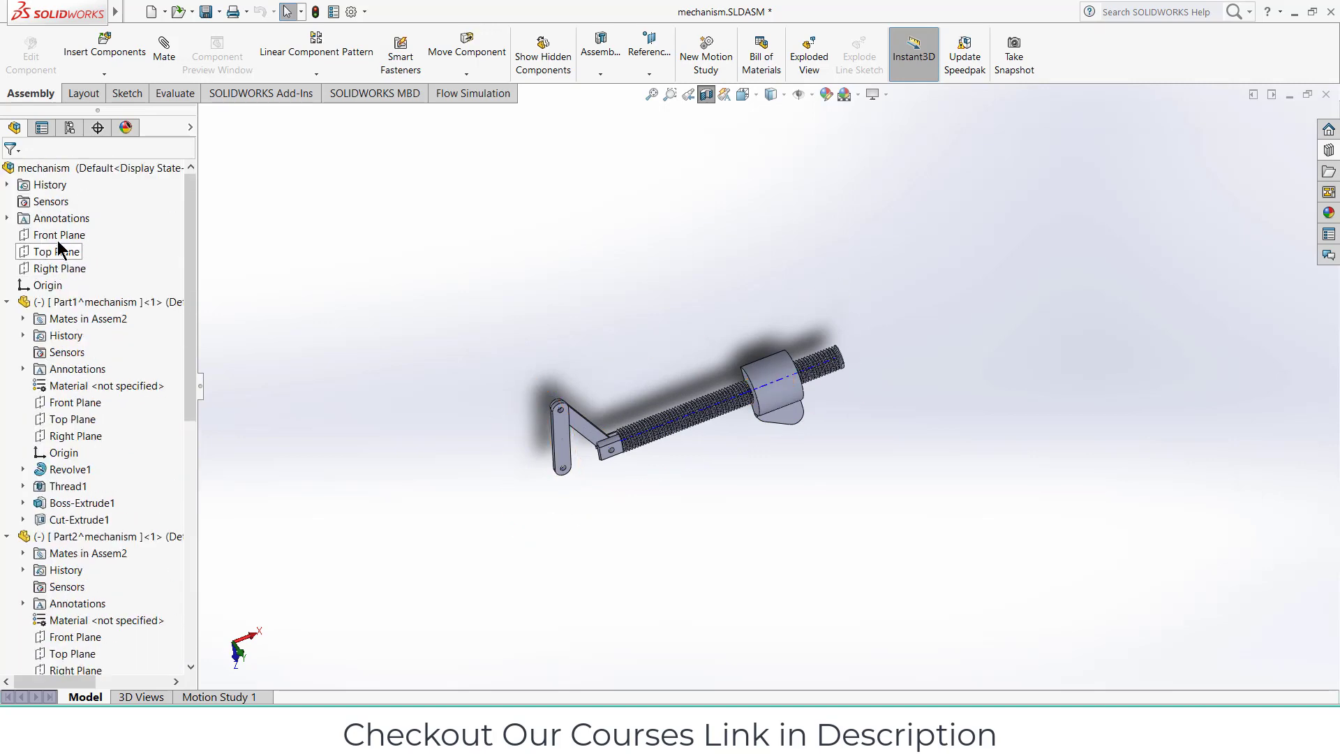
left_click(65, 236)
left_click(68, 221)
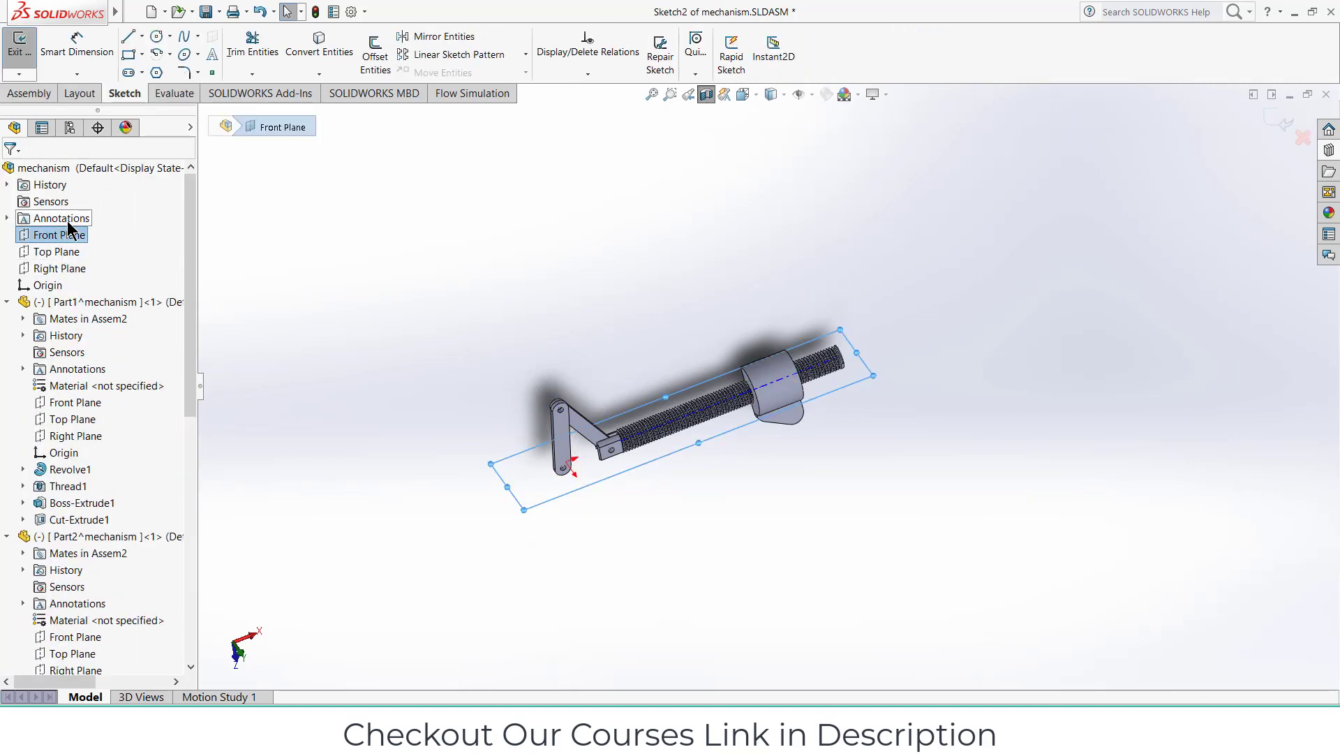
scroll(524, 279, "down", 3)
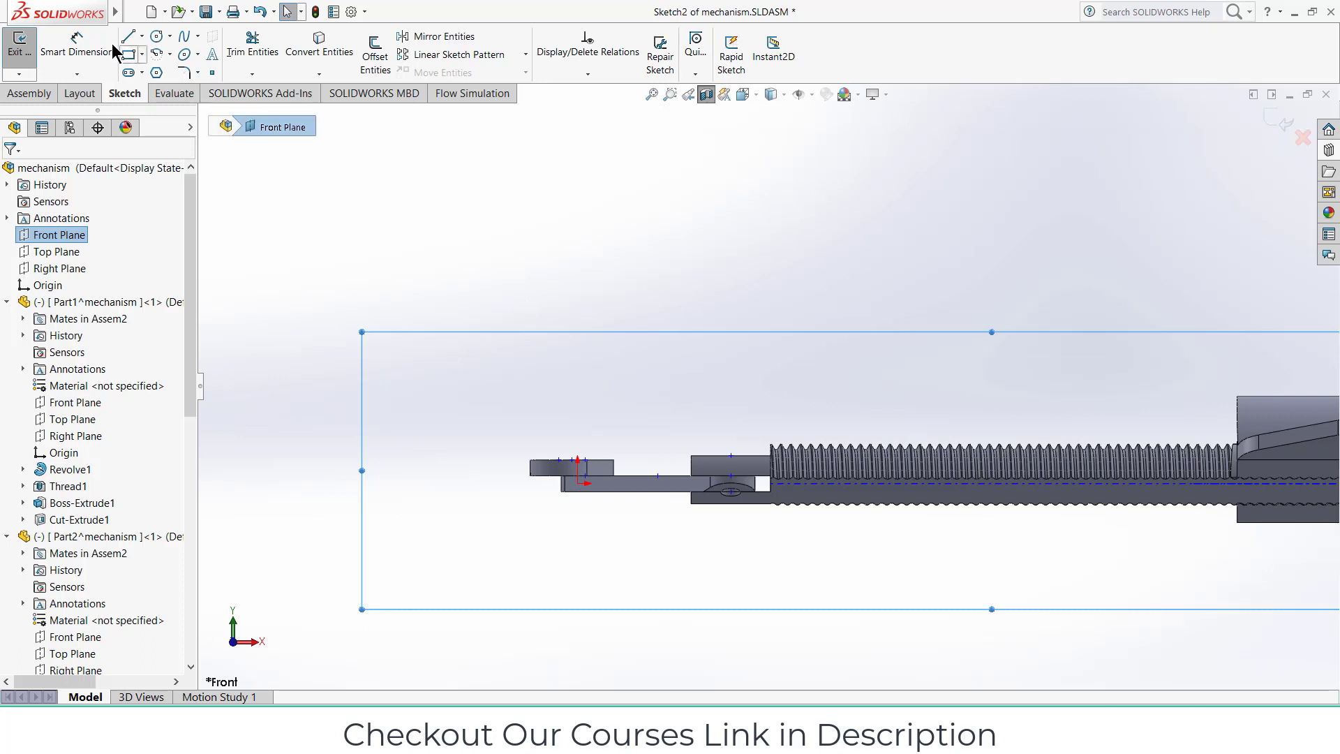
- Draw a vertical centerline about 39 mm long beyond the free link, away from the screw
left_click(143, 36)
left_click(157, 69)
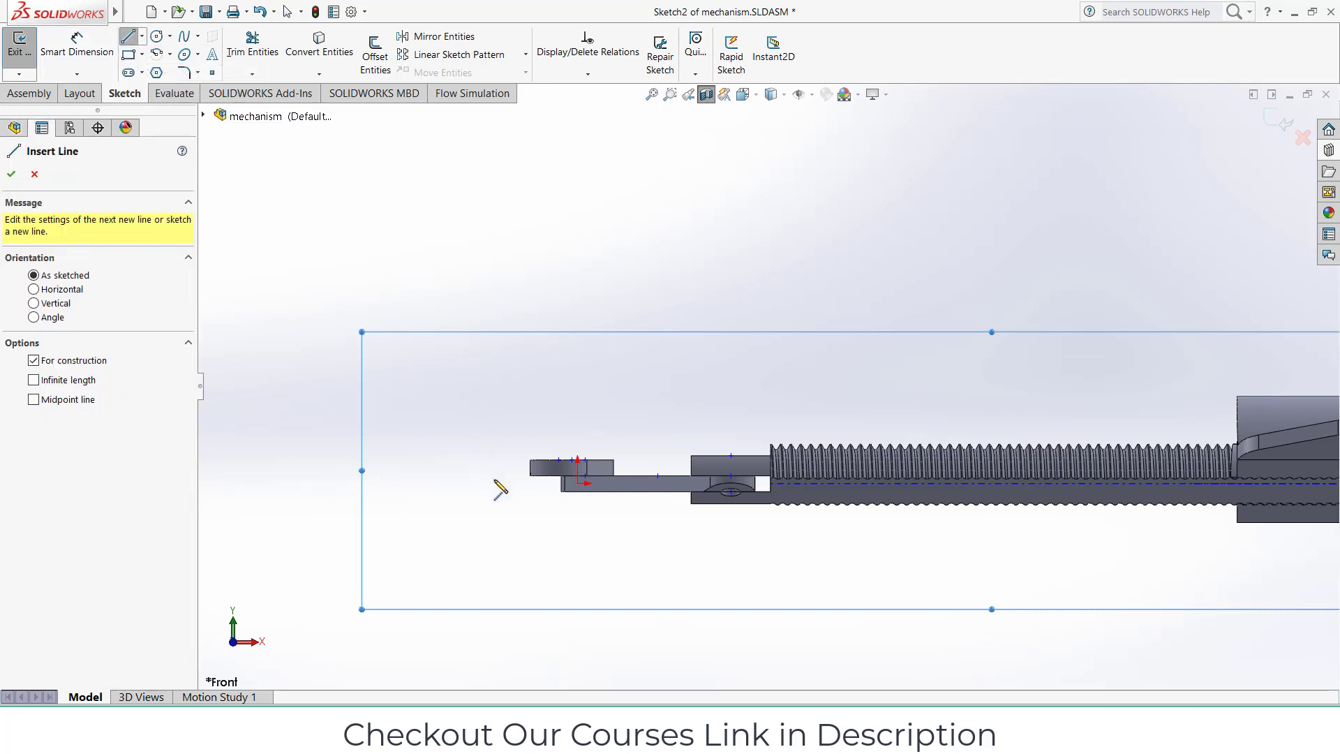
left_click(456, 483)
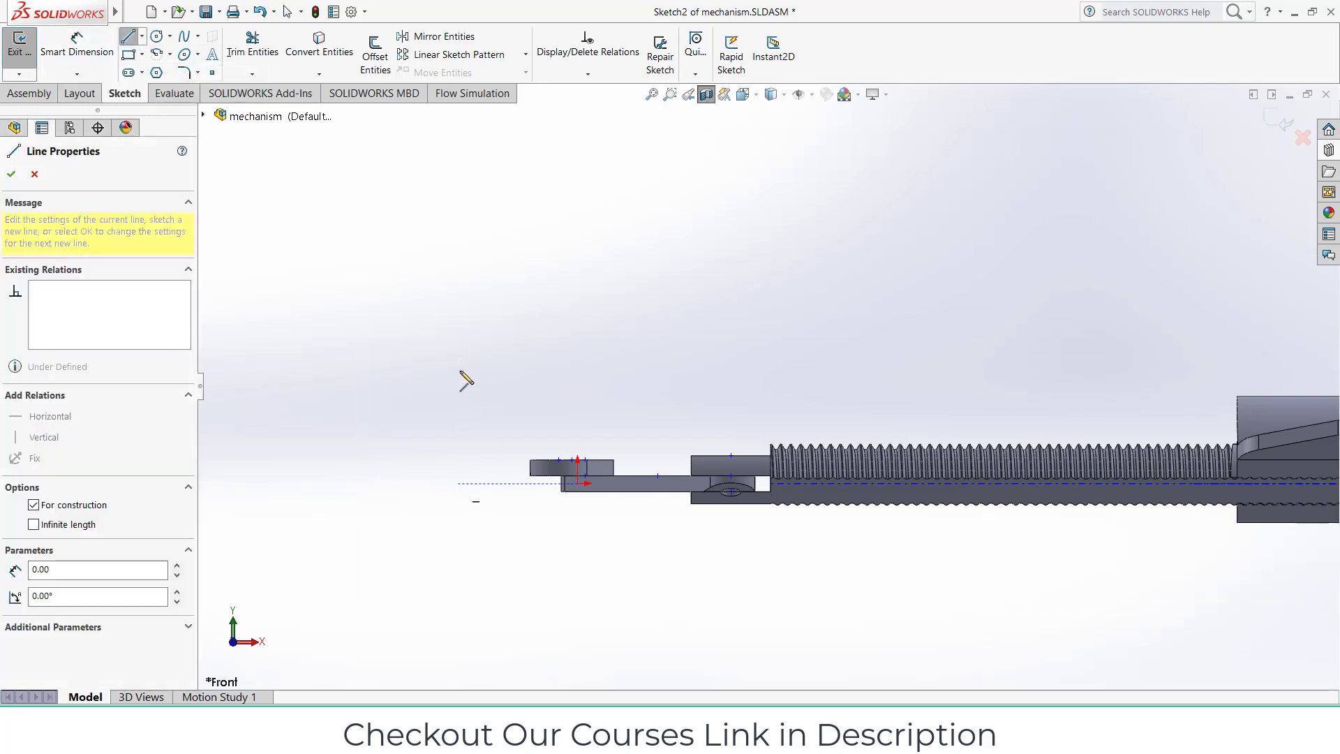
left_click(455, 326)
key("Escape")
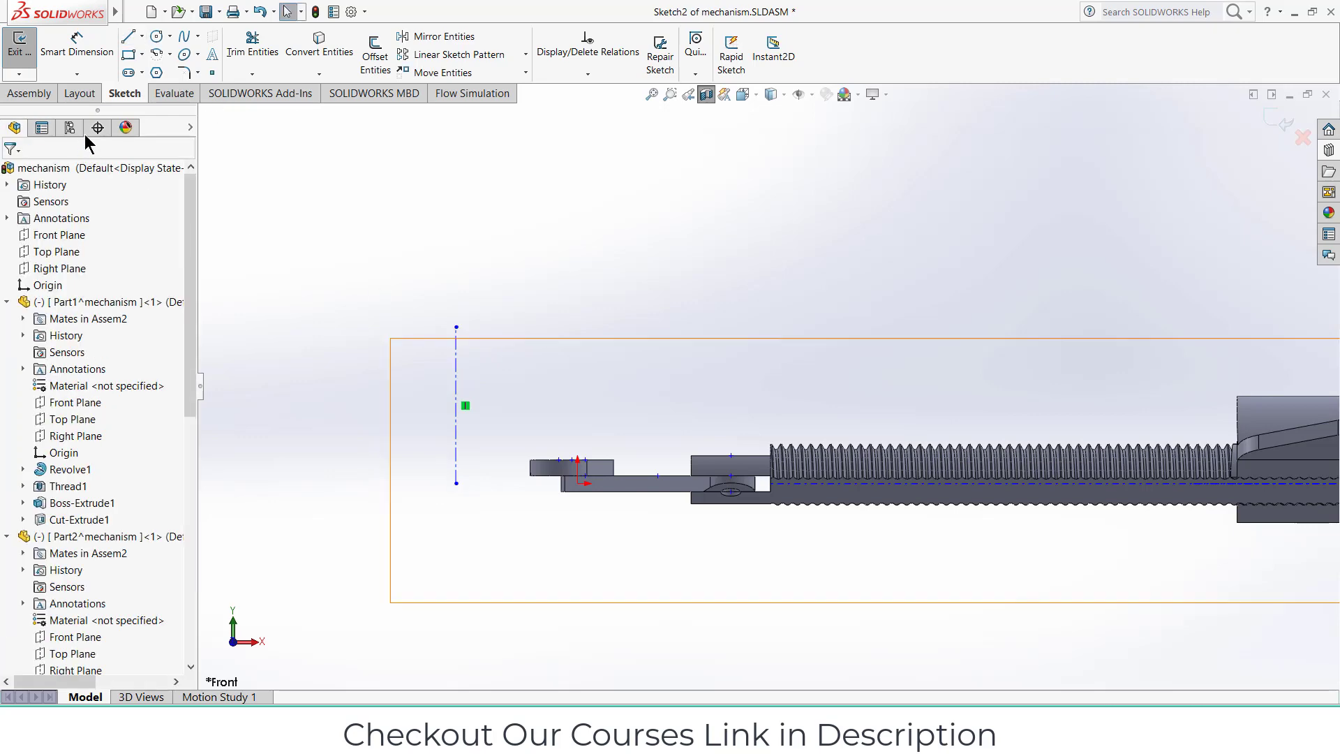
- Dimension the centerline 60 mm horizontally from the origin and exit the sketch
left_click(77, 43)
left_click(456, 458)
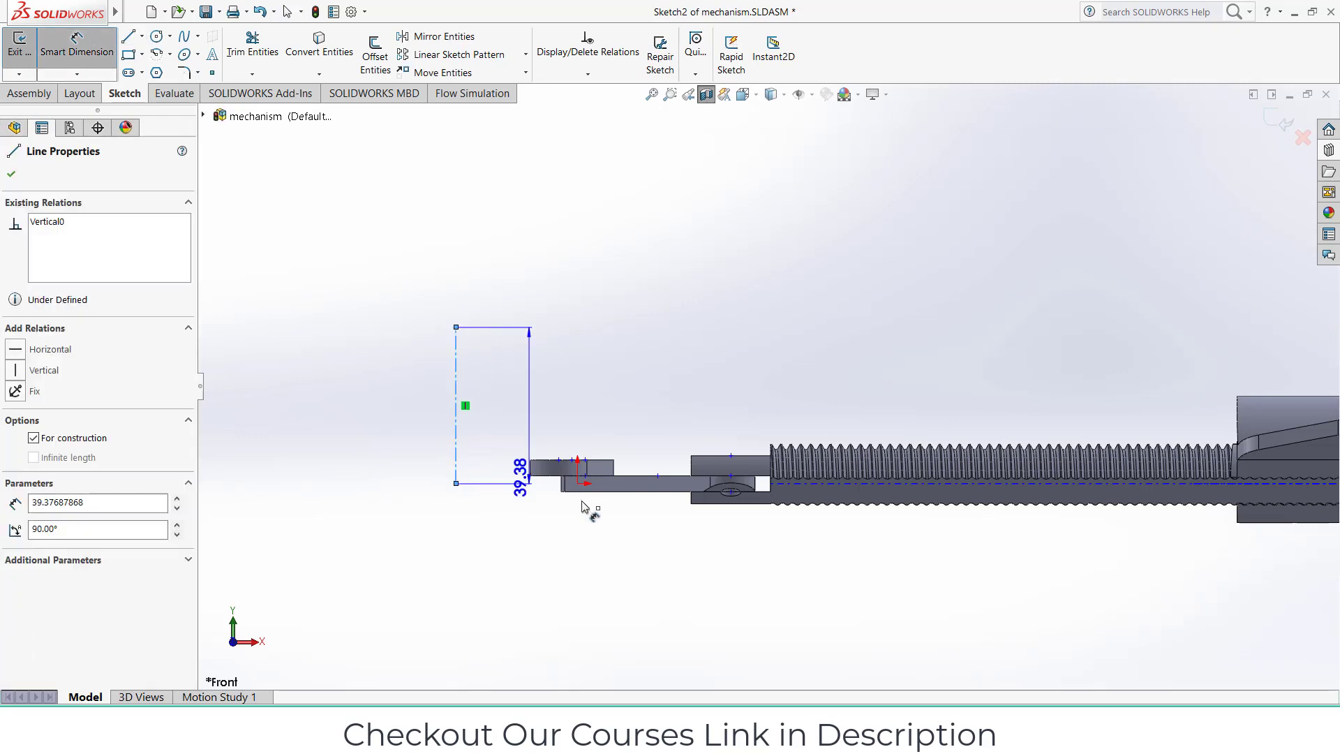
left_click(578, 483)
left_click(532, 419)
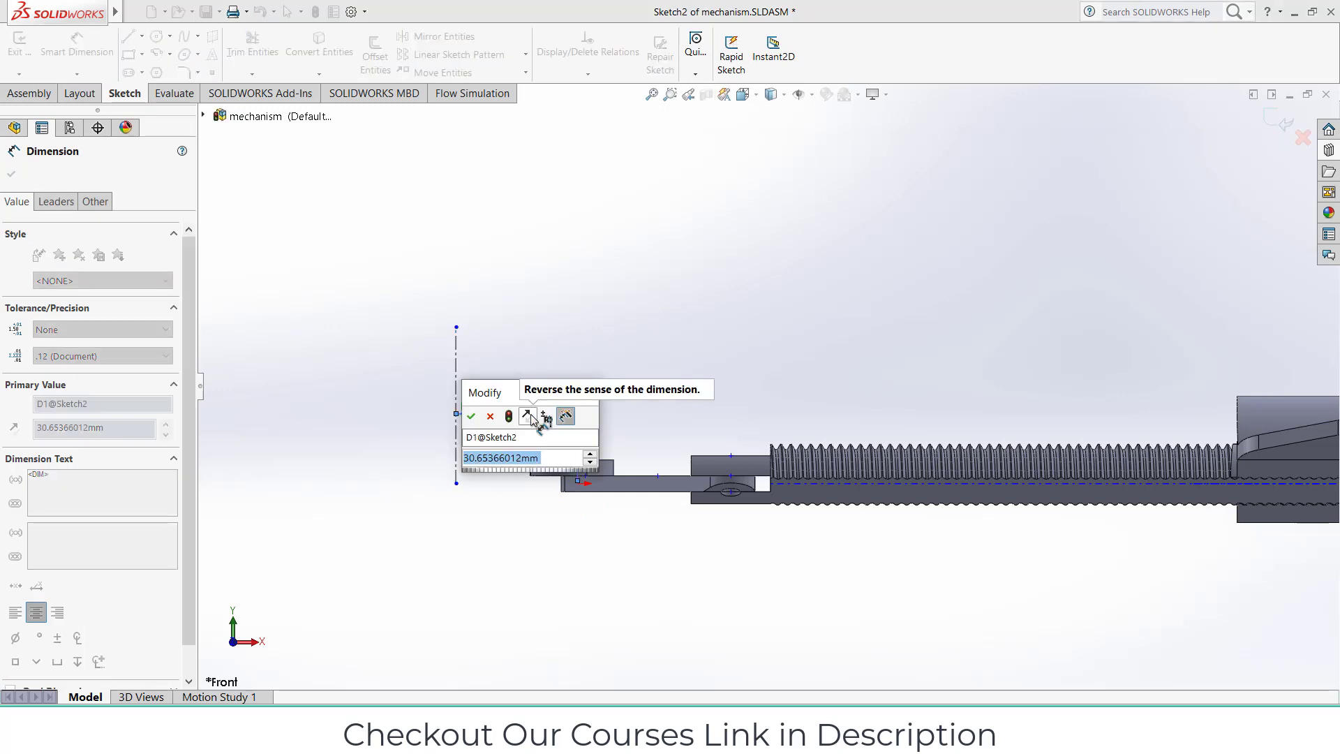
type("60")
key("Return")
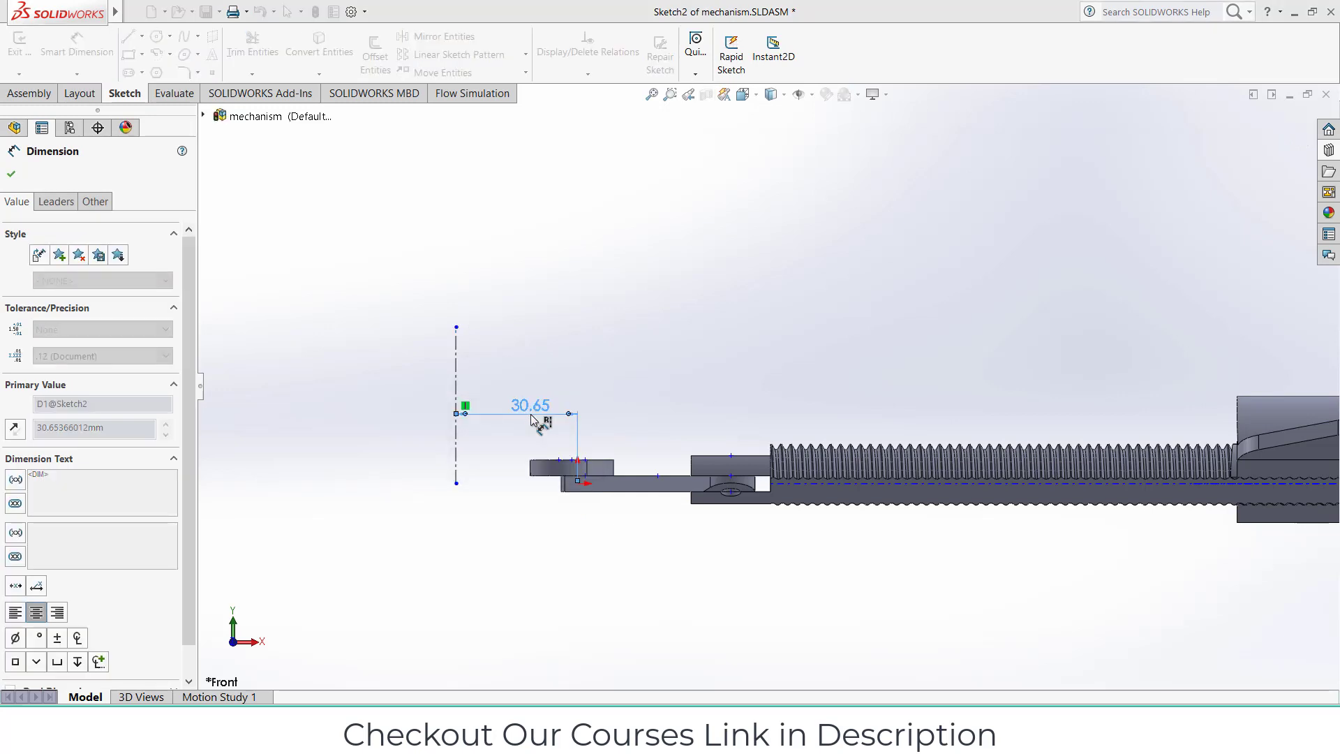
middle_click_drag(747, 409, 747, 302)
left_click(1282, 120)
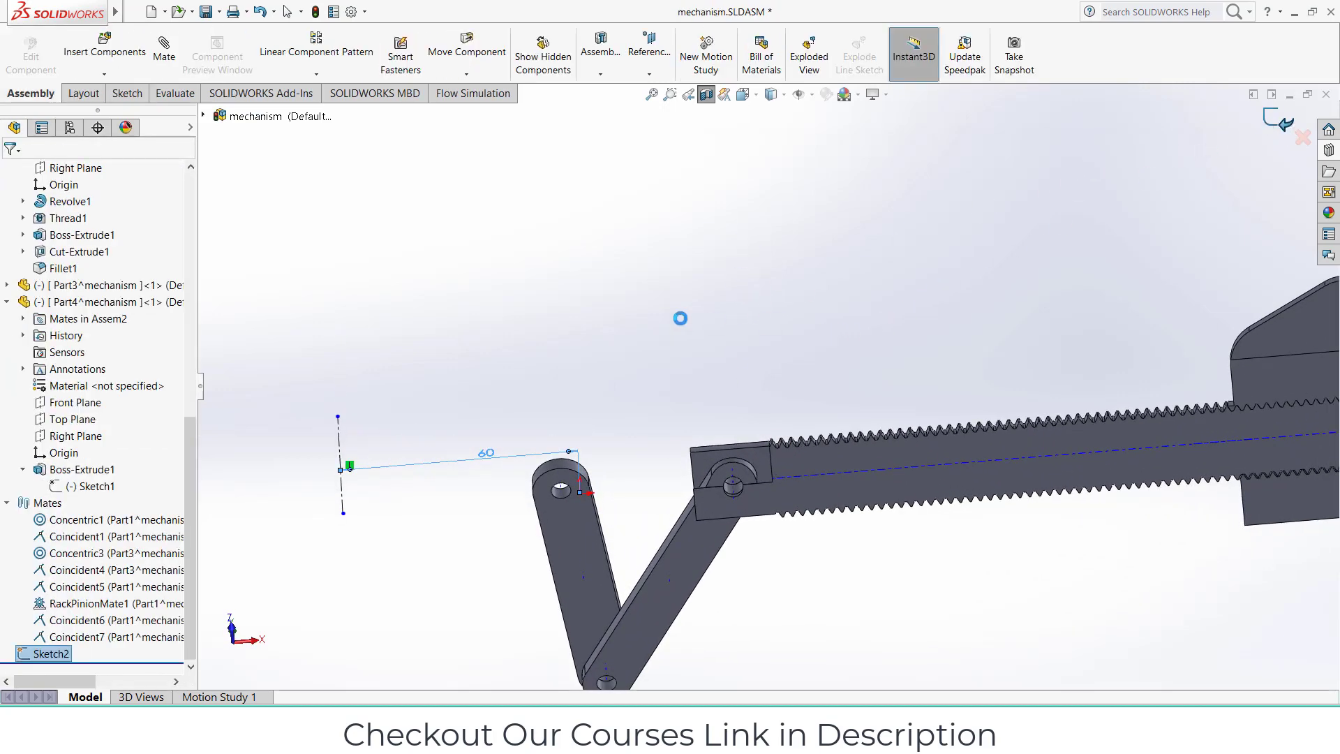
- Add a concentric mate between the hole at the link's free end and the sketched vertical centerline
left_click(164, 47)
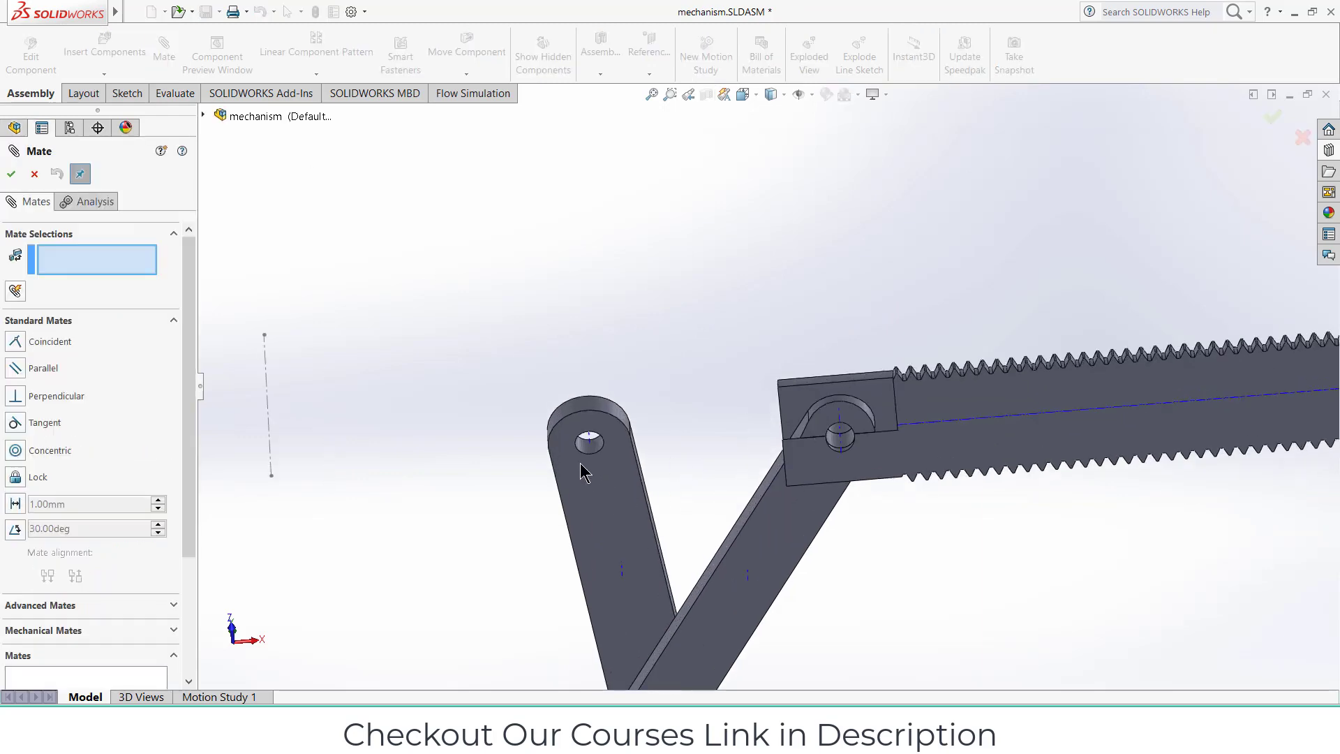
scroll(585, 473, "up", 2)
left_click(612, 434)
scroll(590, 470, "down", 3)
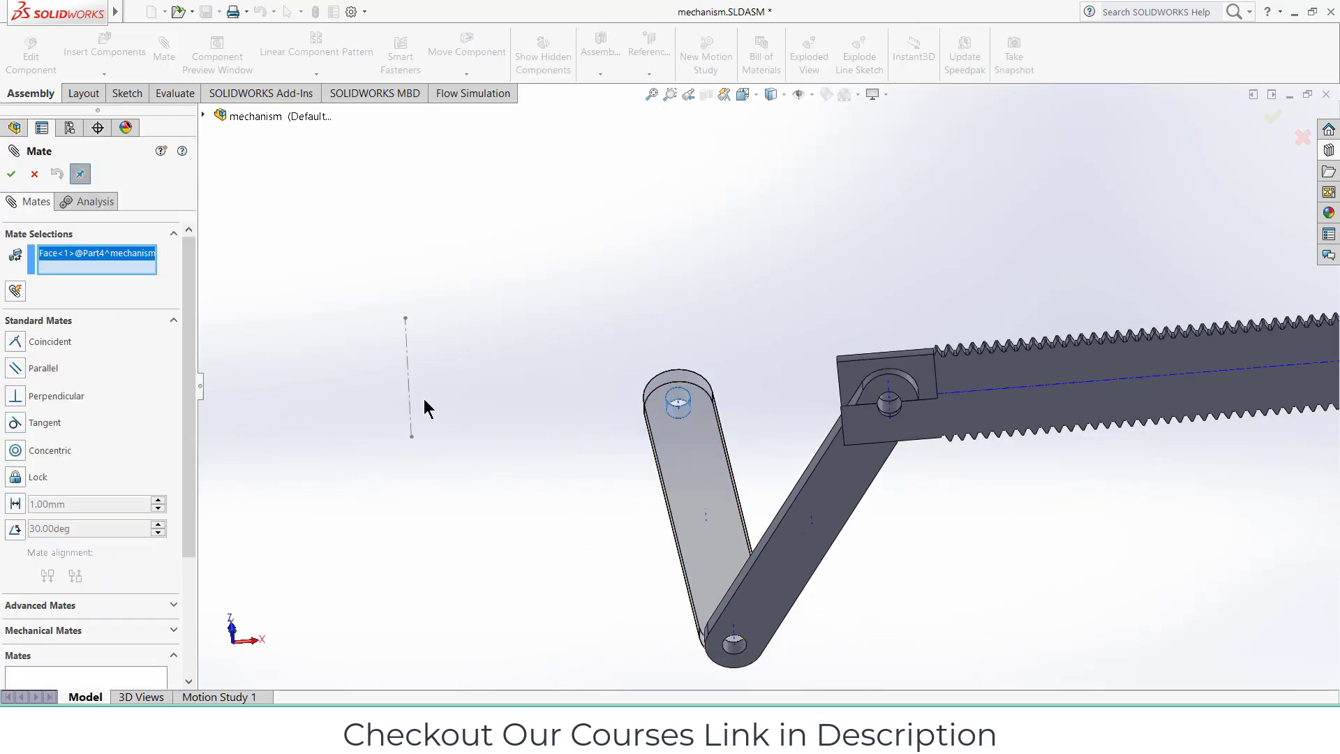
left_click(408, 335)
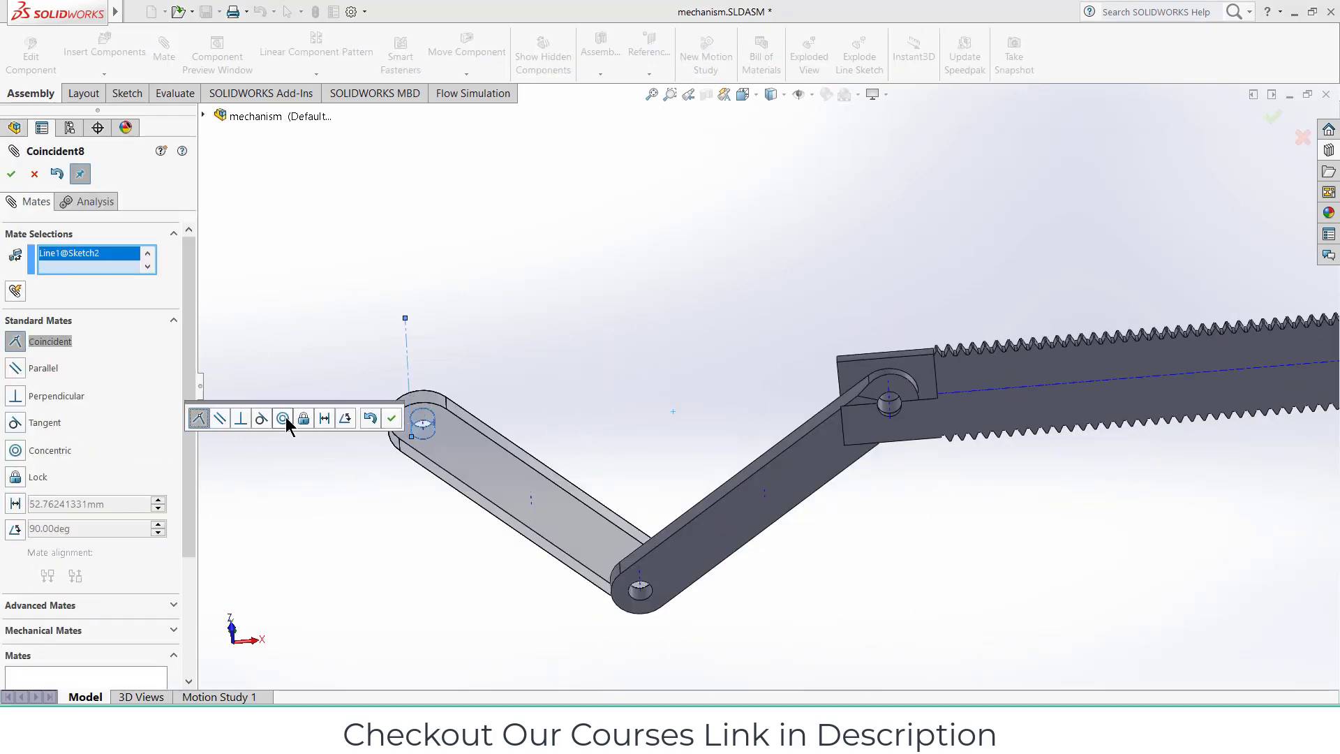
left_click(284, 418)
left_click(413, 419)
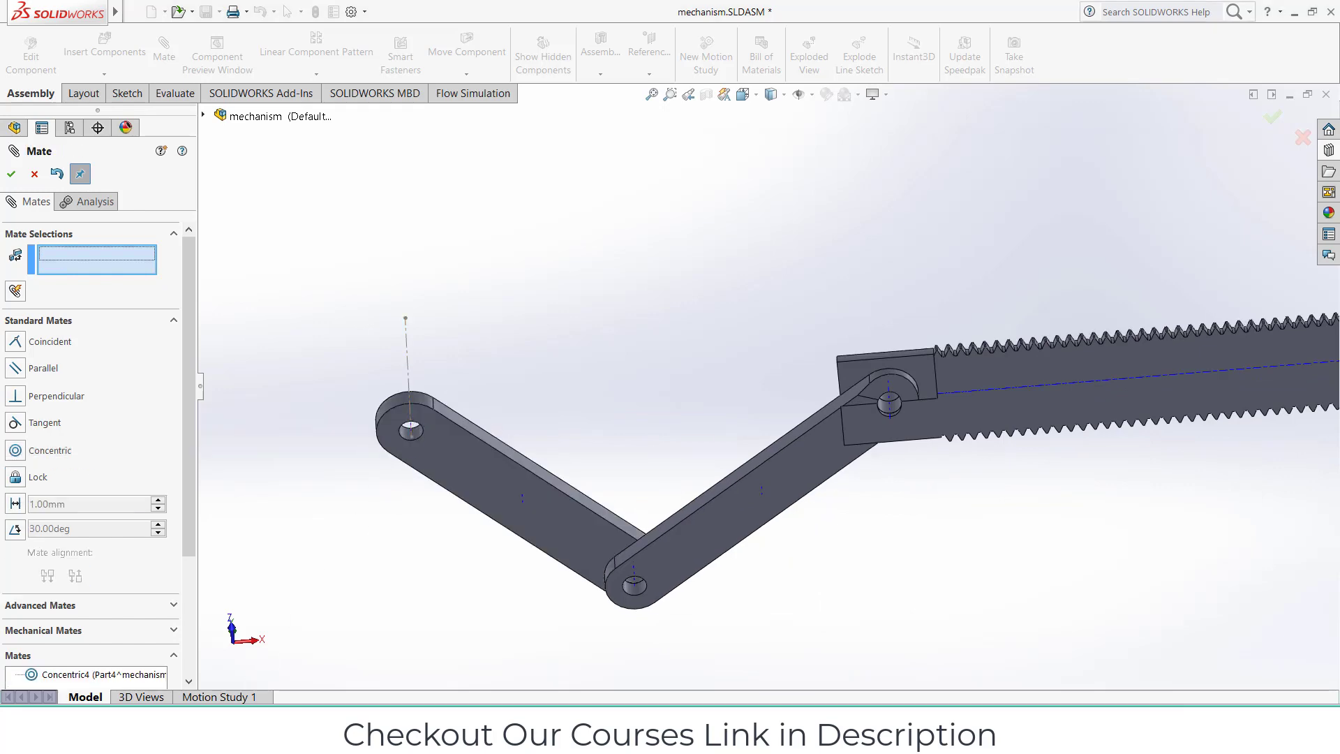
left_click(35, 175)
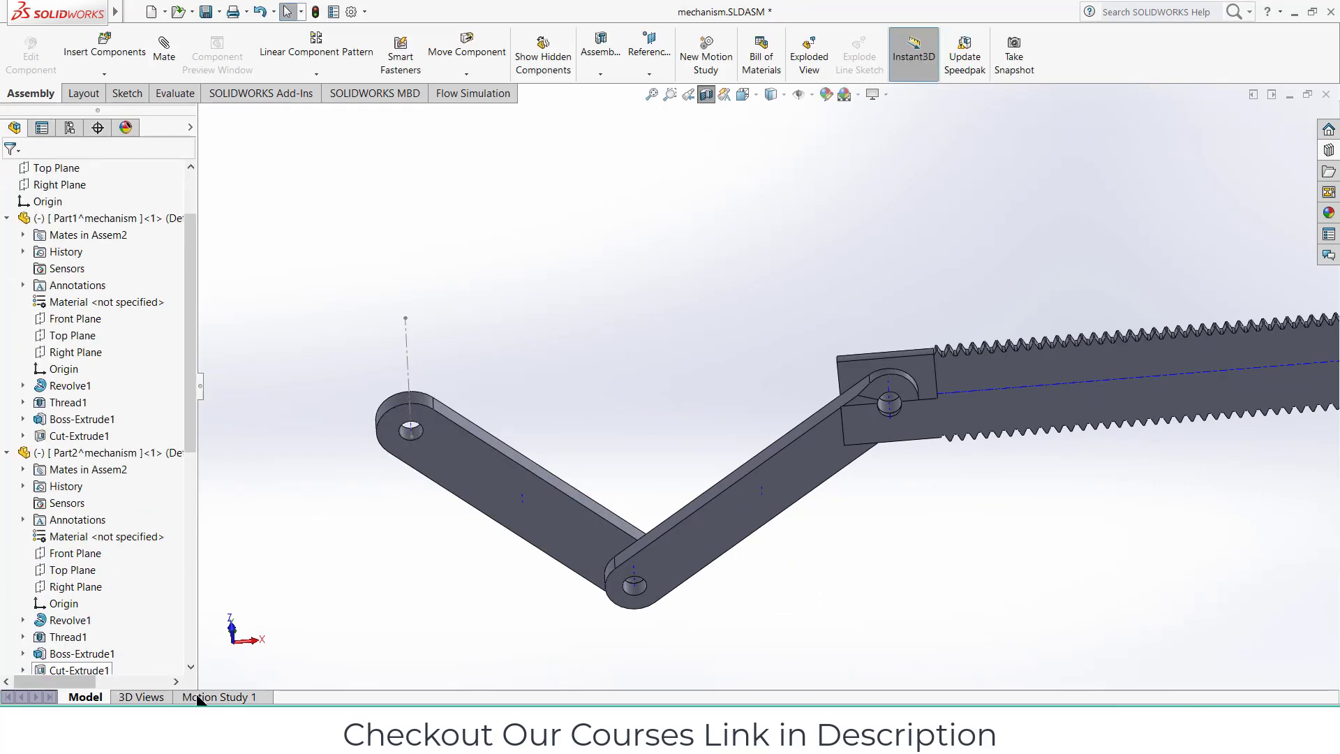
- Switch to Motion Study 1 and calculate the motion
left_click(213, 696)
left_click(633, 511)
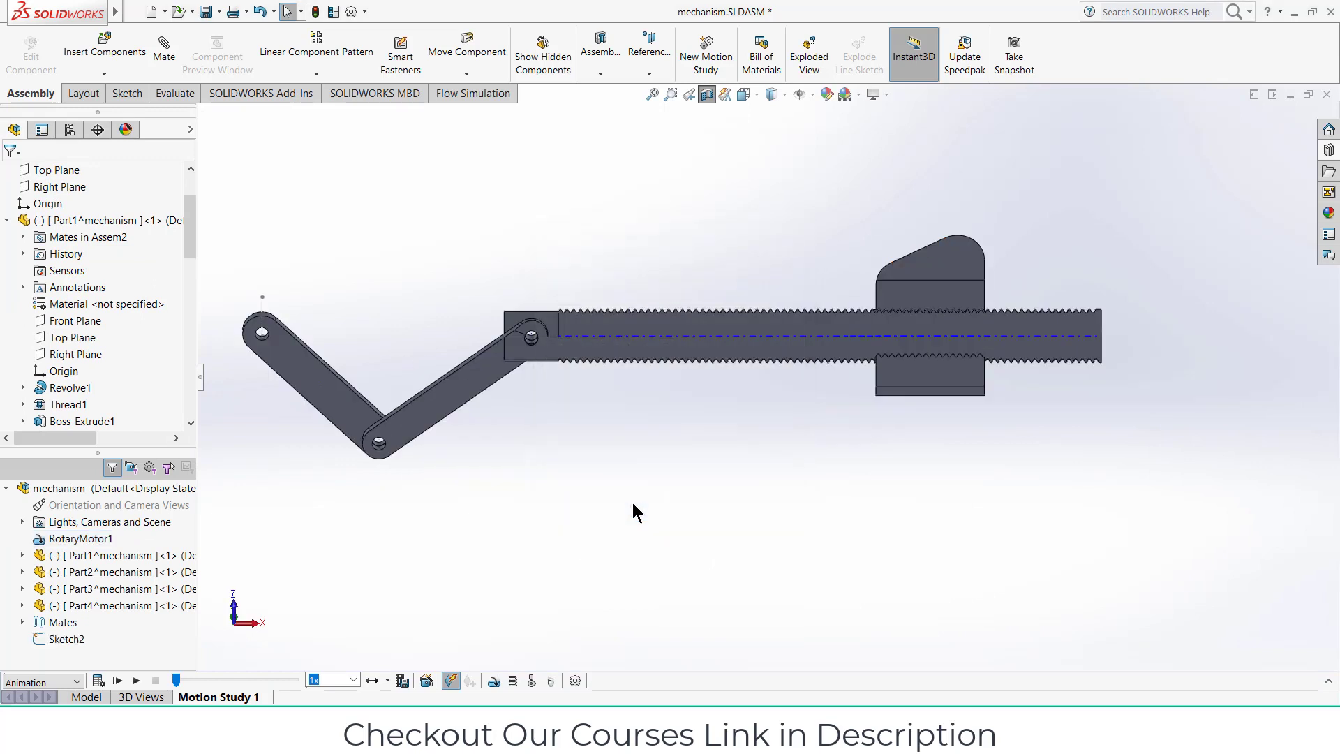
left_click(98, 680)
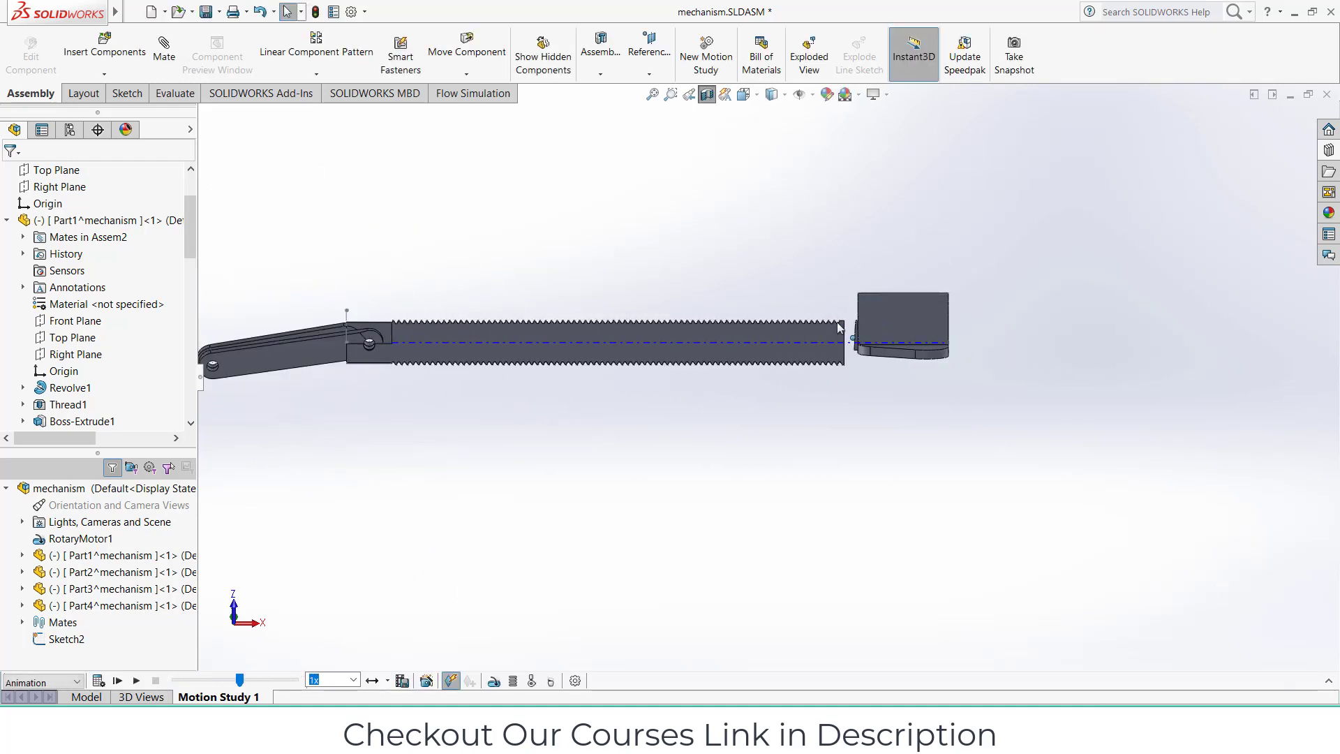
- Slide the nut back onto the screw's thread near the end away from the links, and rebuild the assembly
left_click_drag(921, 310, 779, 315)
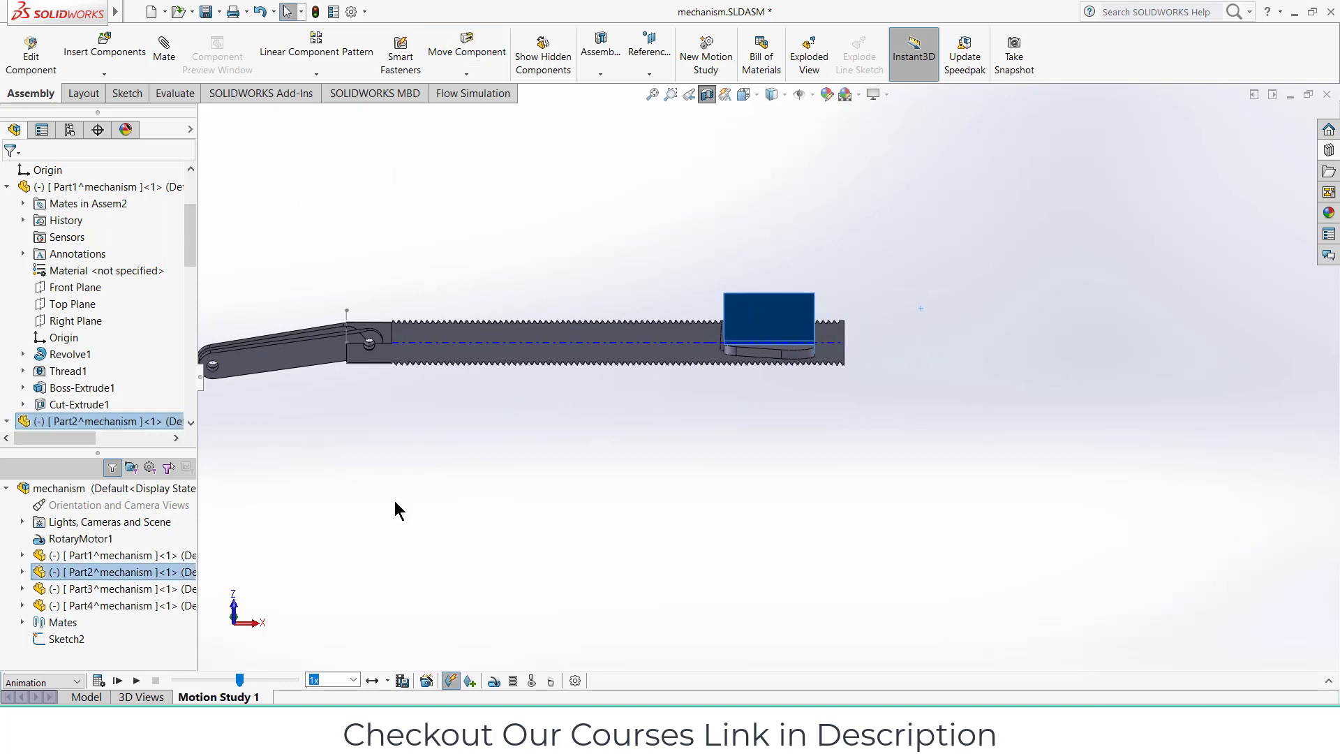
left_click_drag(763, 308, 735, 311)
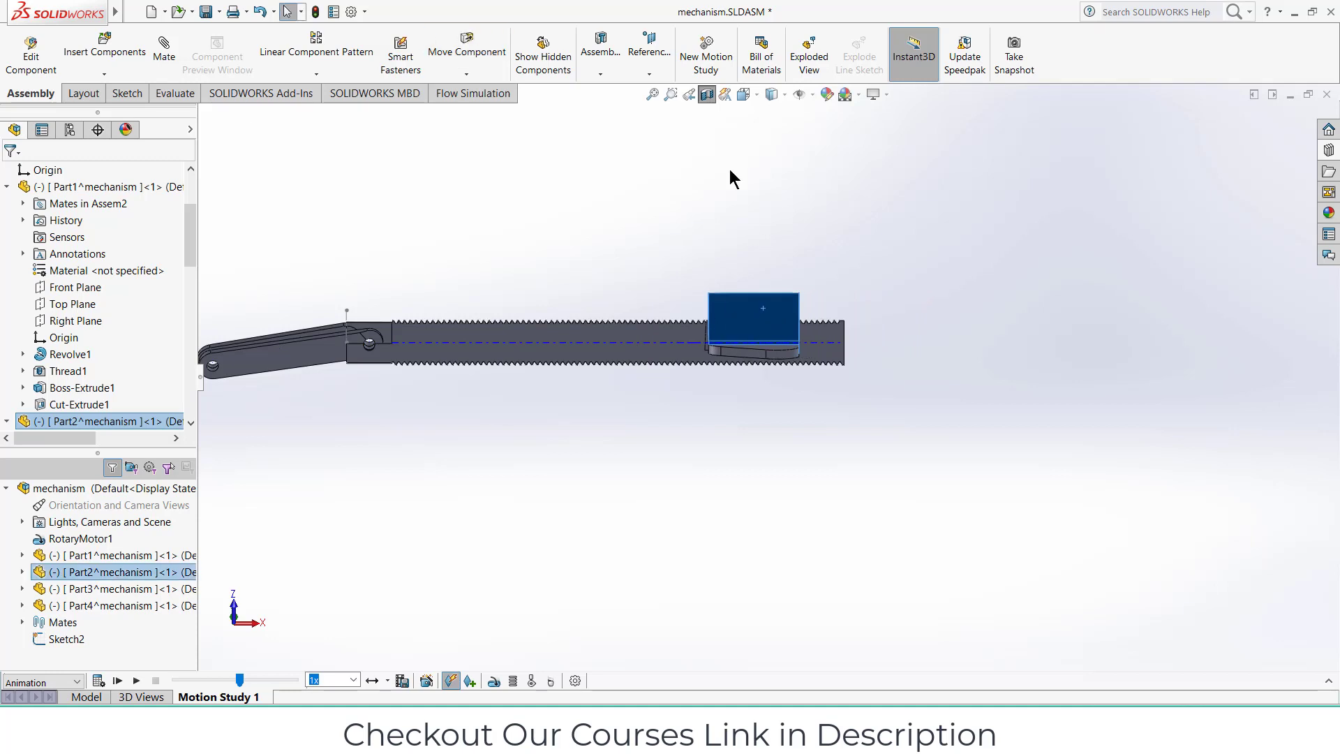
left_click(313, 14)
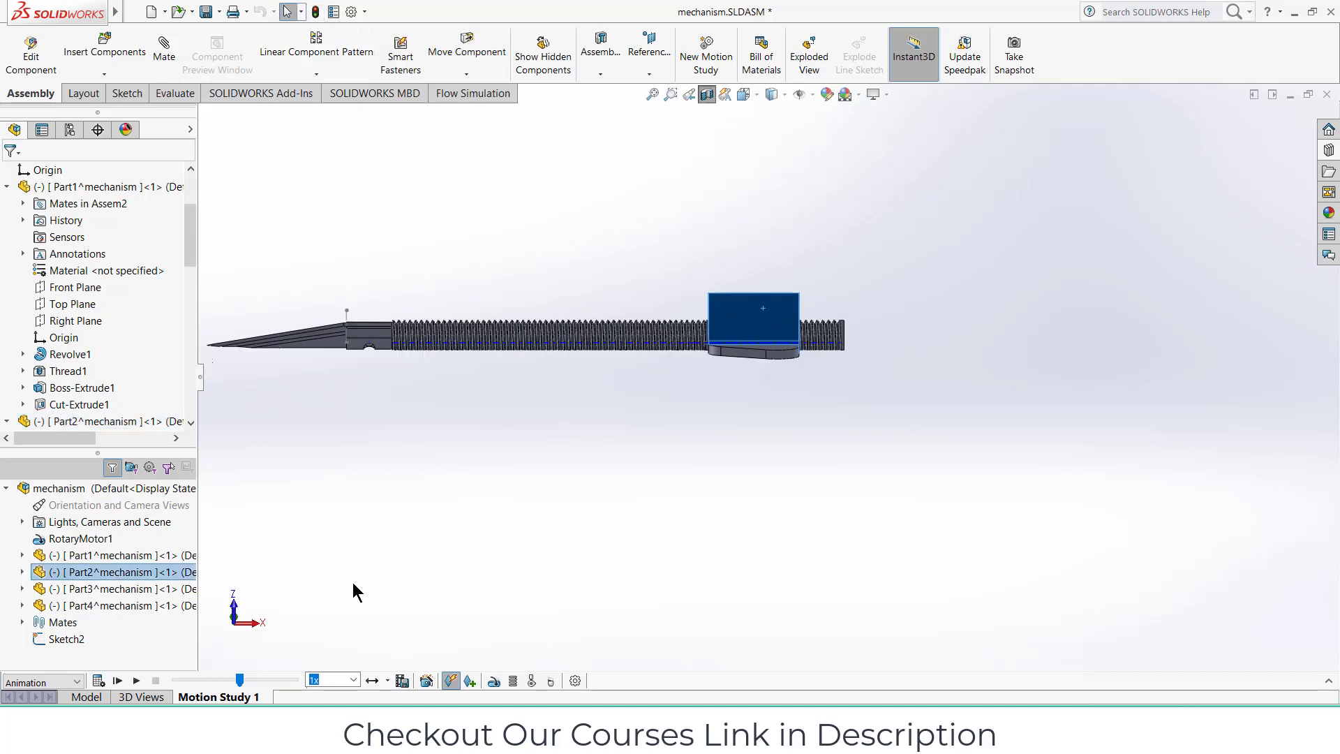
- Examine the sectioned nut and screw threads face-on and shift the nut slightly along the screw to adjust their engagement
middle_click_drag(590, 379, 750, 328)
scroll(750, 328, "down", 4)
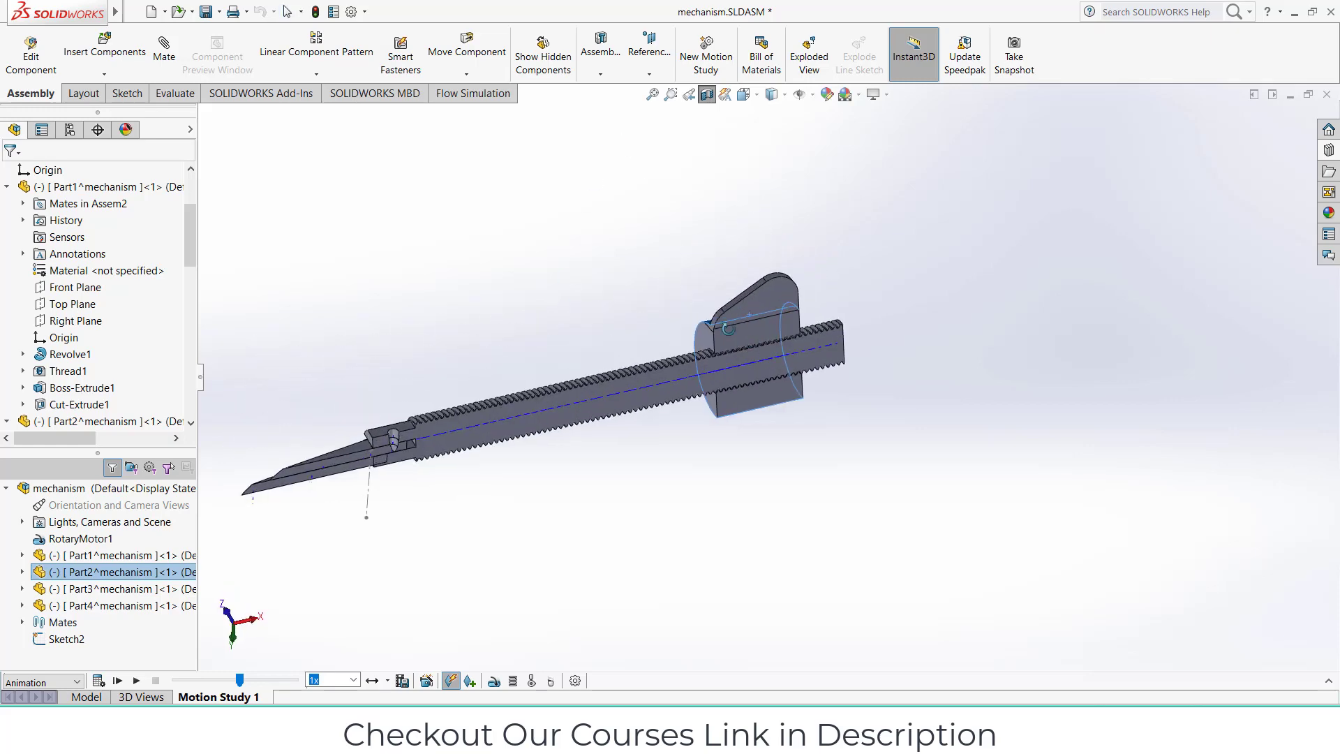
left_click(791, 333)
key("ctrl+8")
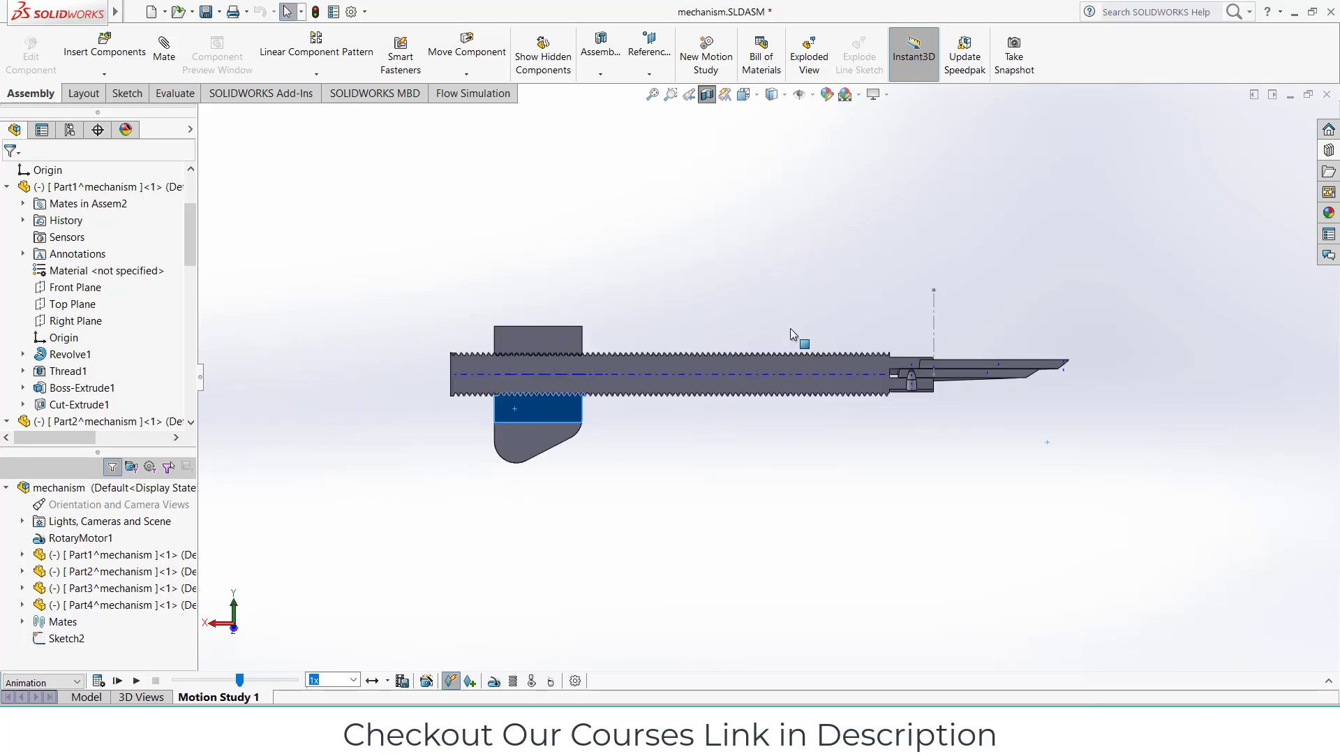
scroll(551, 417, "down", 6)
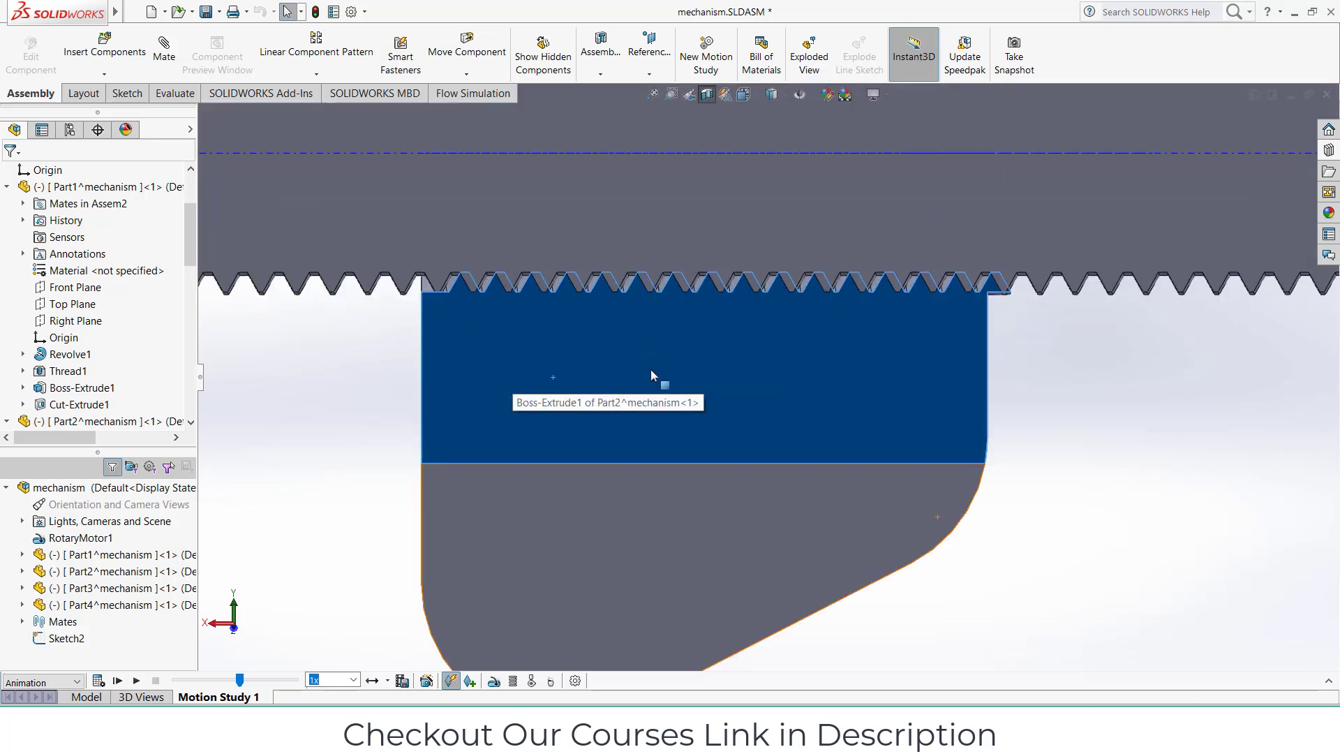
left_click_drag(650, 370, 635, 372)
key("Escape")
scroll(1061, 433, "up", 4)
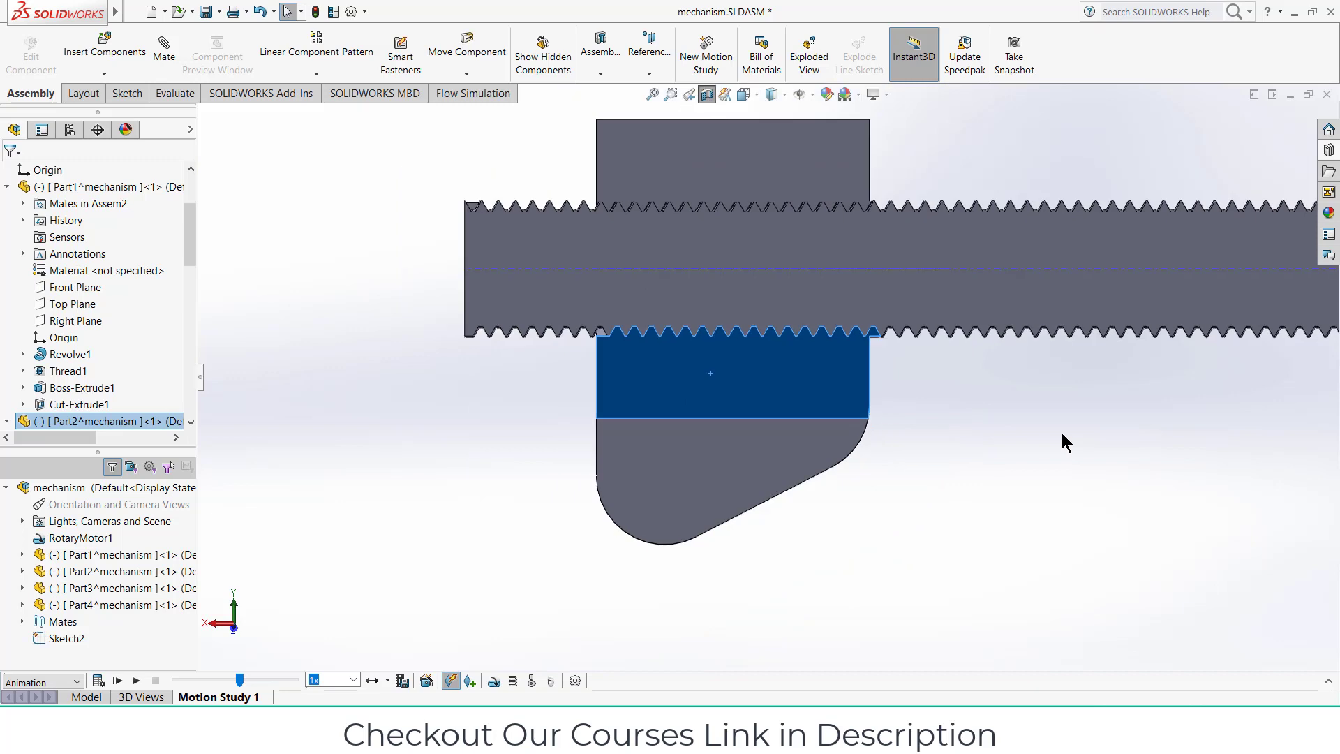
- Turn off the section view, orient the assembly to show the links from the side, and recalculate the motion study
scroll(1068, 429, "up", 4)
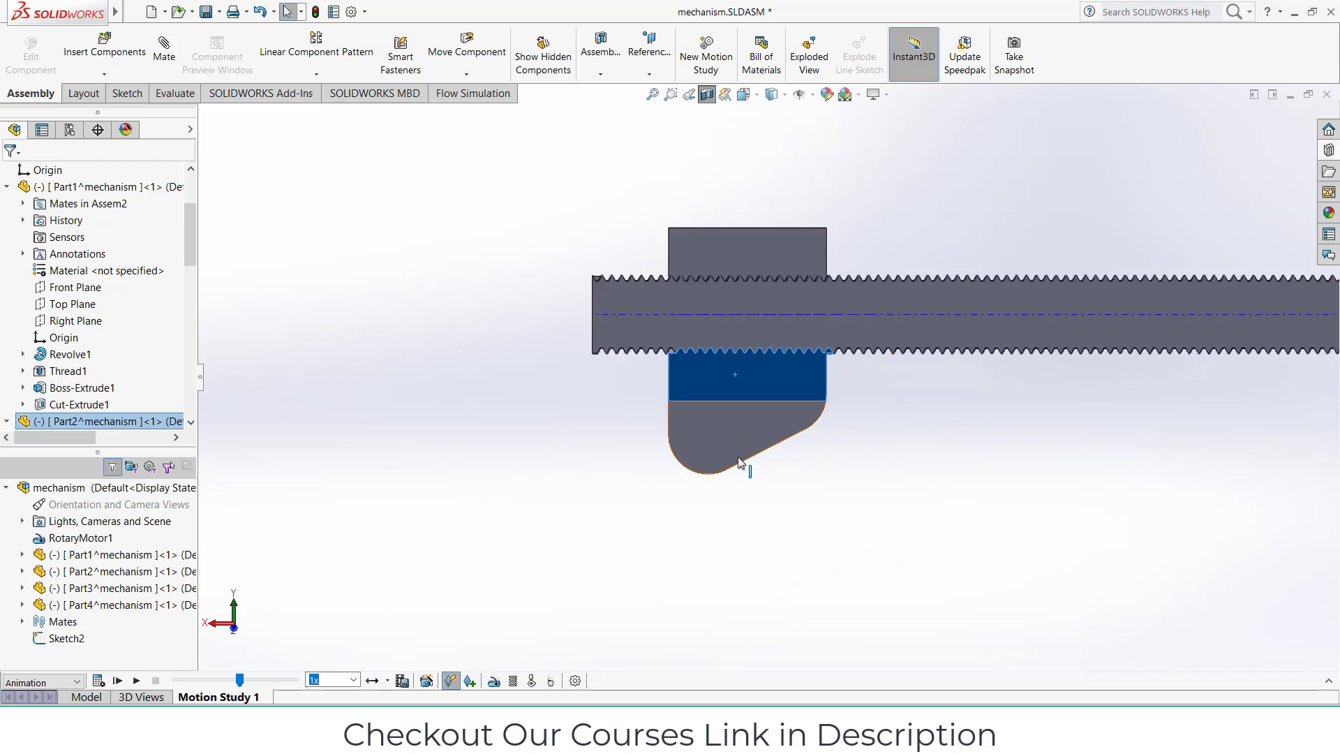
left_click(706, 94)
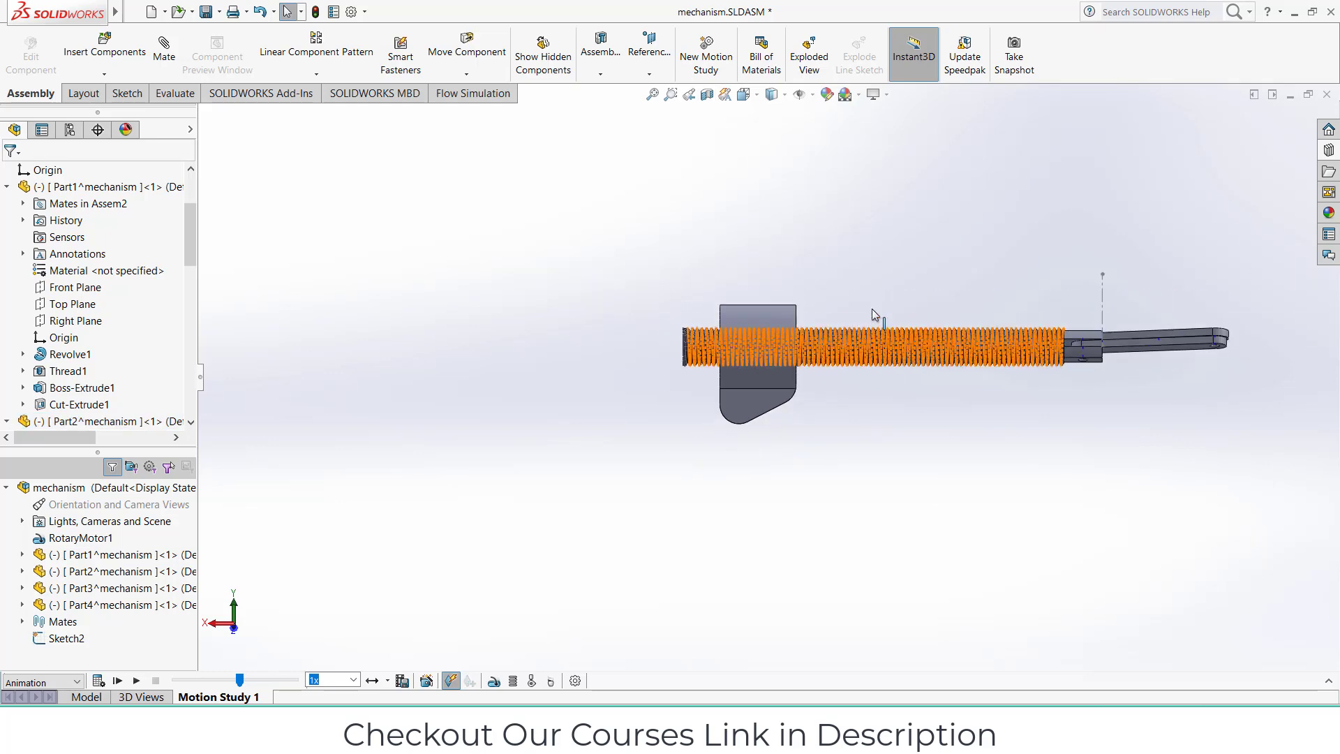
scroll(771, 375, "up", 3)
middle_click_drag(1062, 439, 1018, 188)
left_click(102, 681)
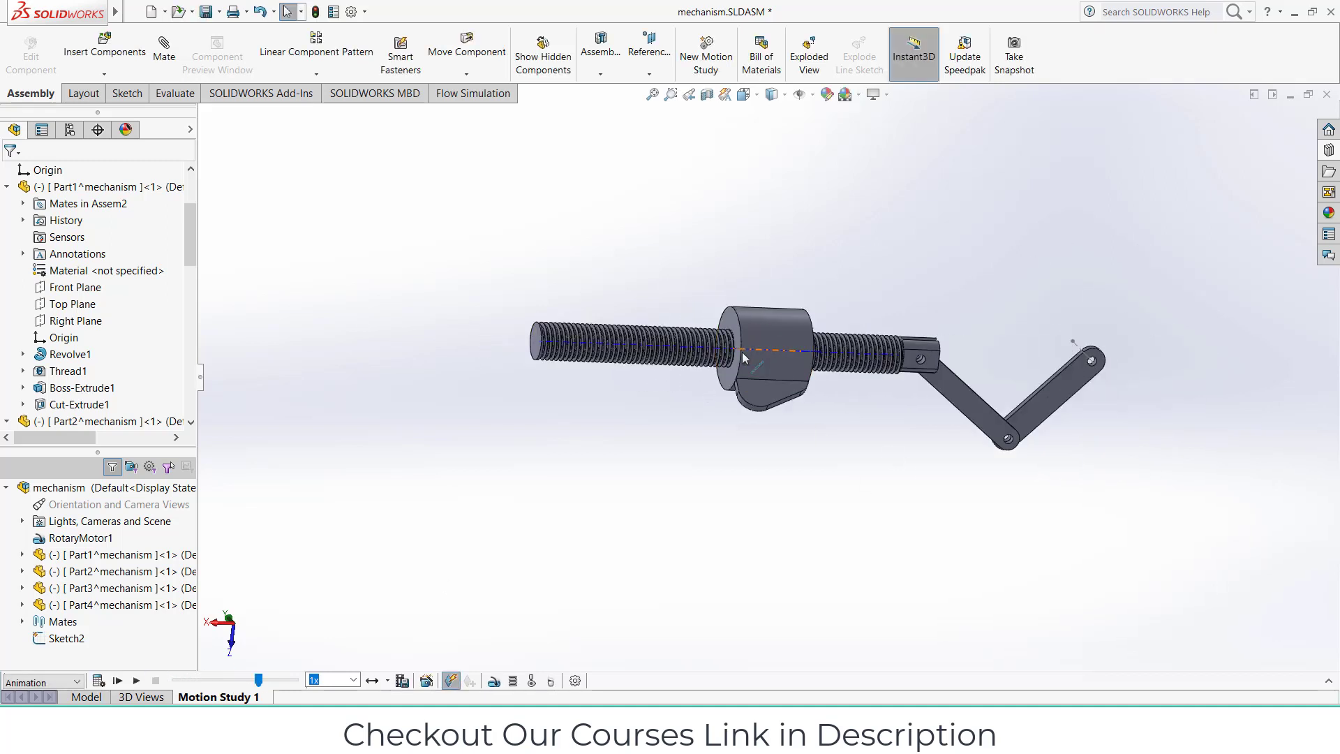
- Add a 140 mm distance mate between the nut's end face and the assembly's Right Plane, updating the animation's initial state
left_click(159, 46)
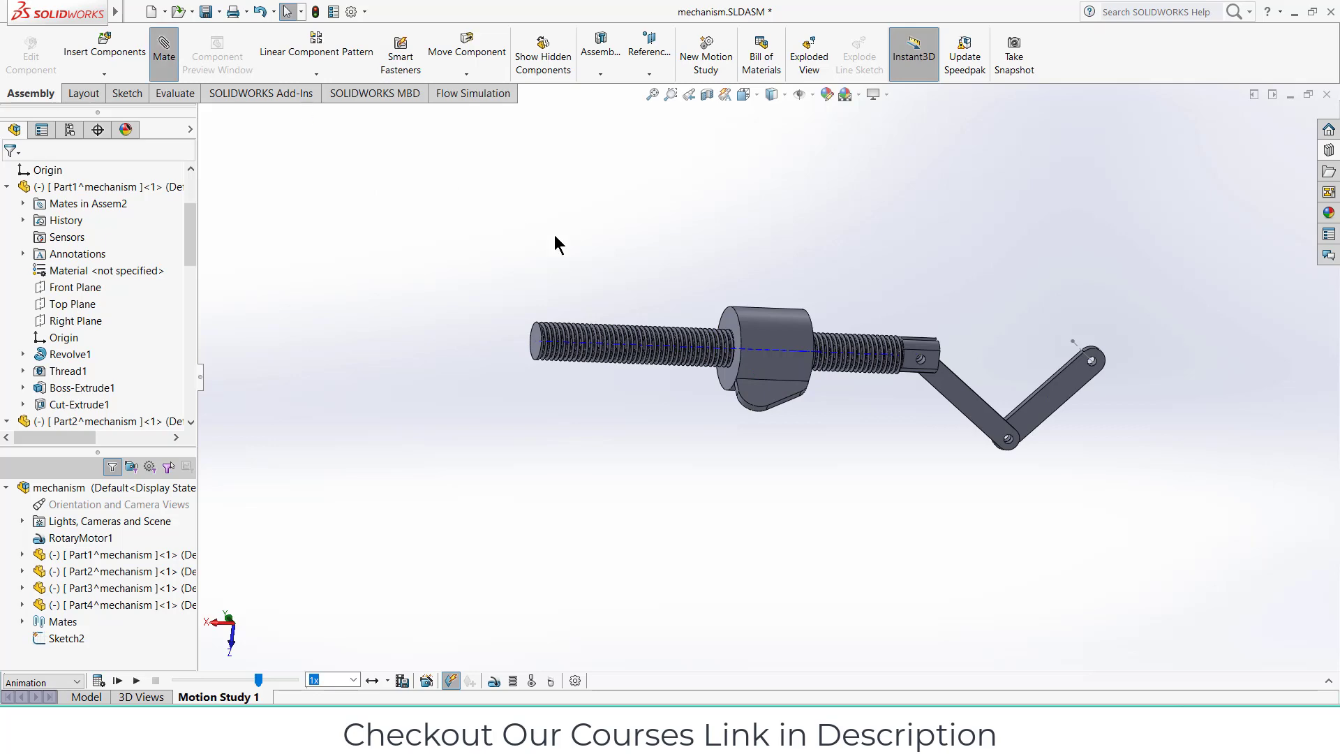
scroll(697, 305, "down", 5)
left_click(759, 346)
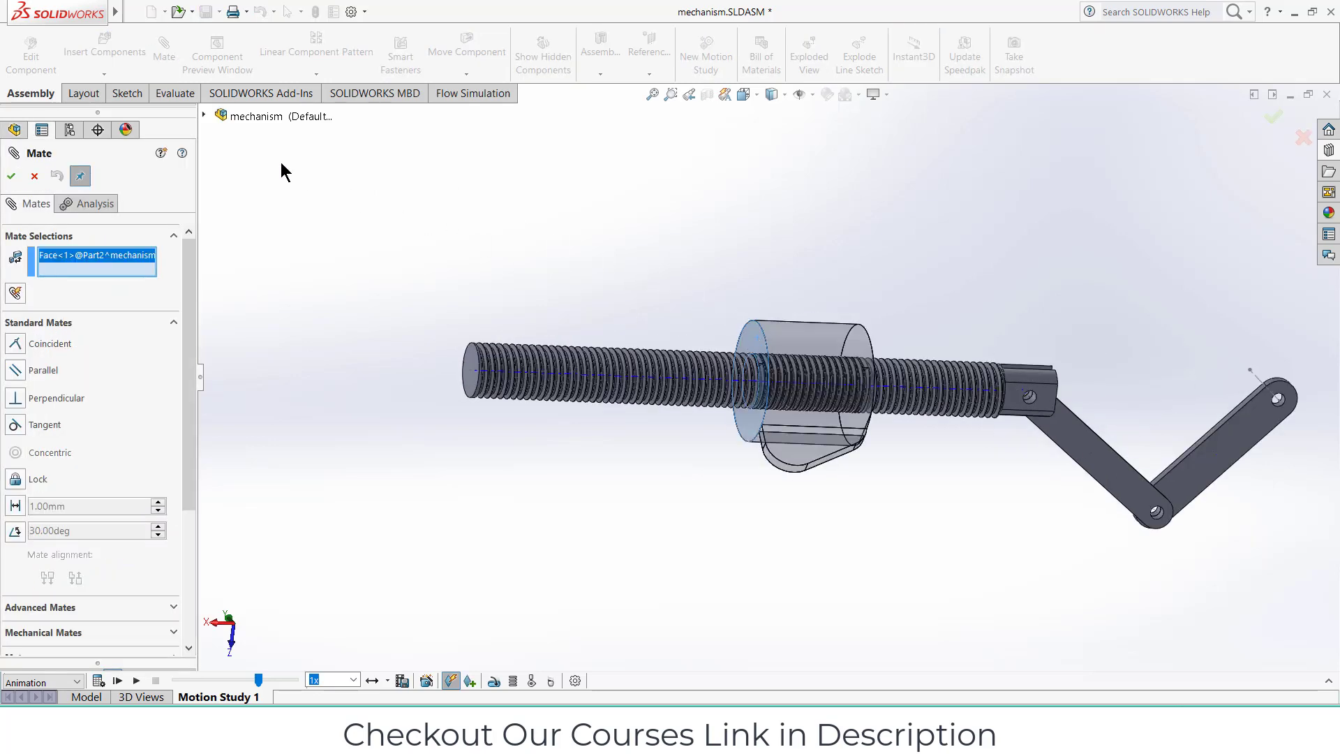
left_click(203, 115)
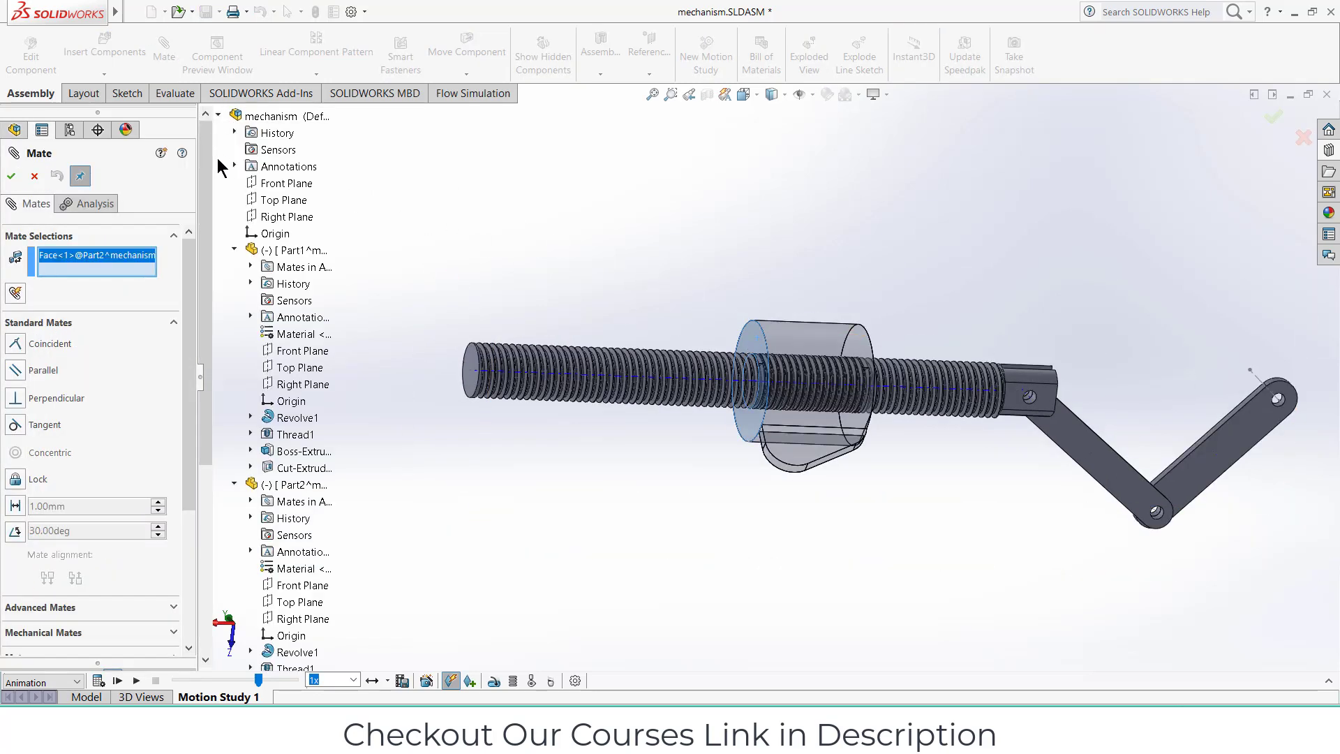
left_click(285, 218)
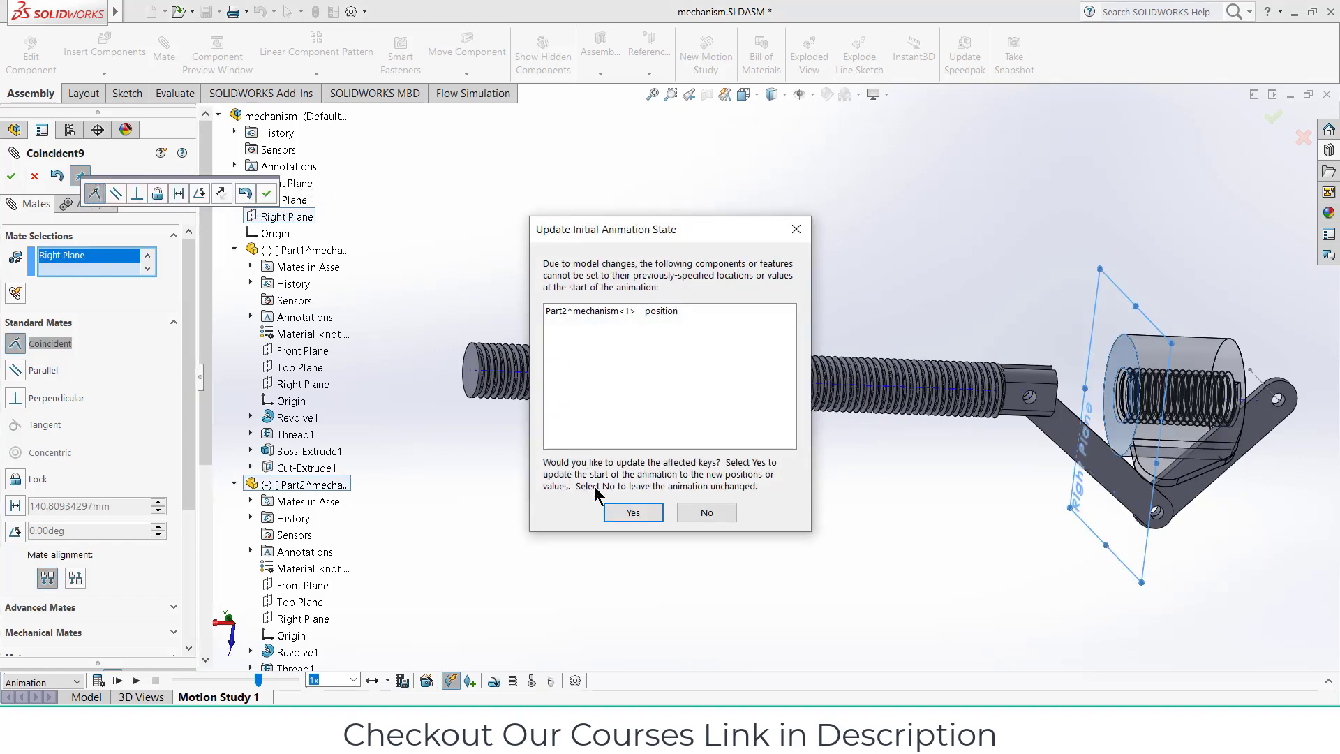
left_click(628, 513)
left_click(179, 194)
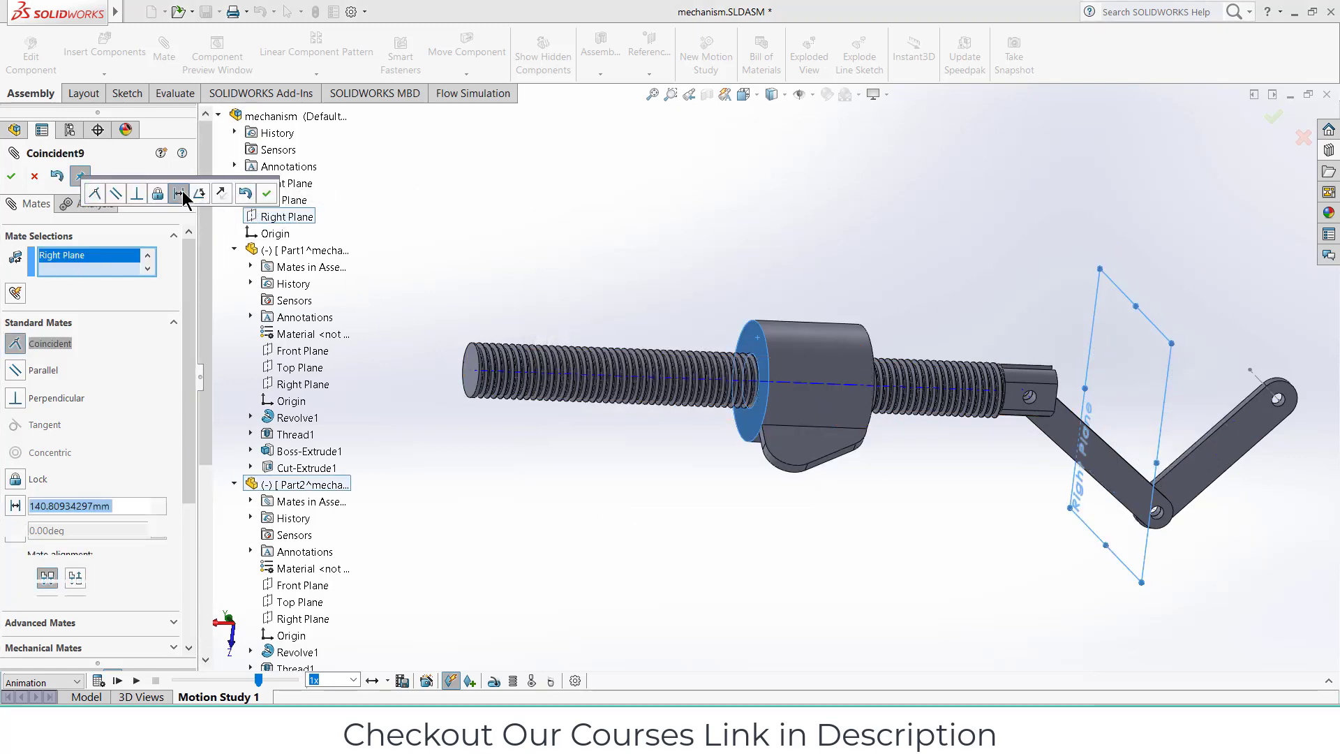
left_click(633, 514)
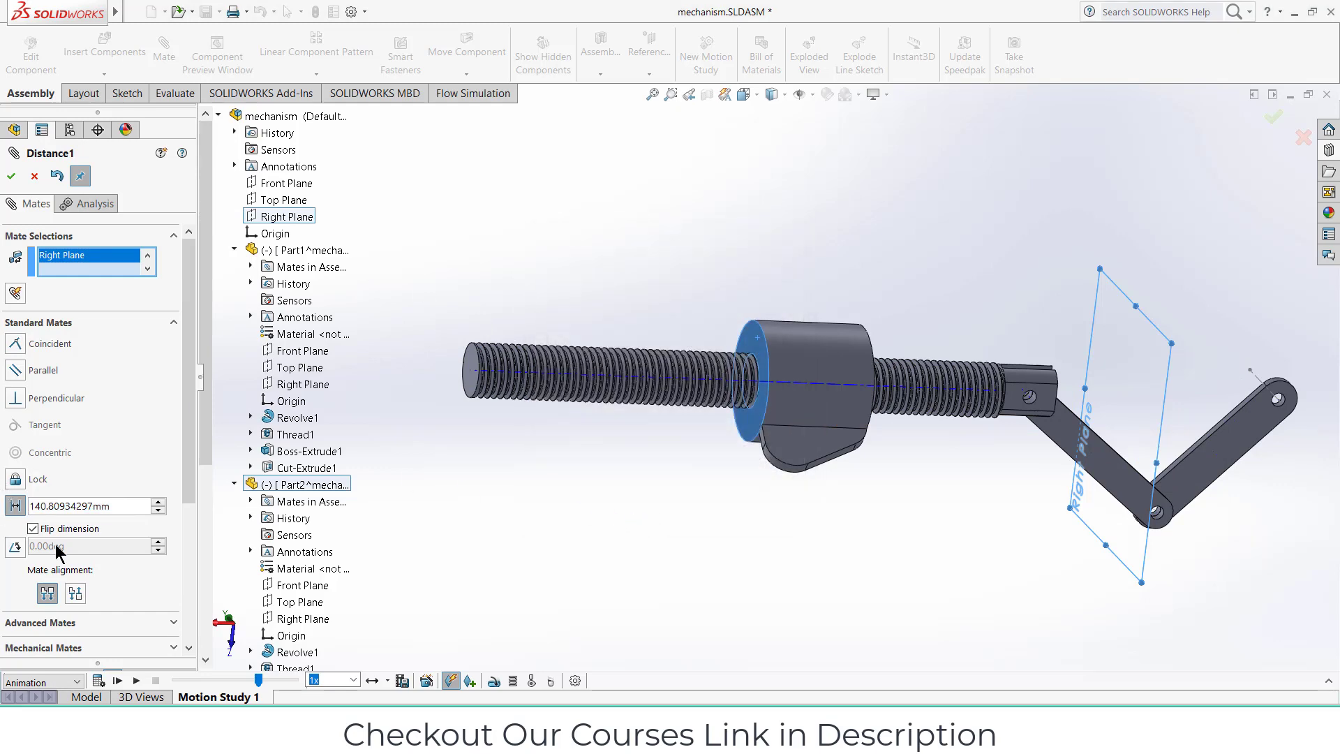
double_click(77, 509)
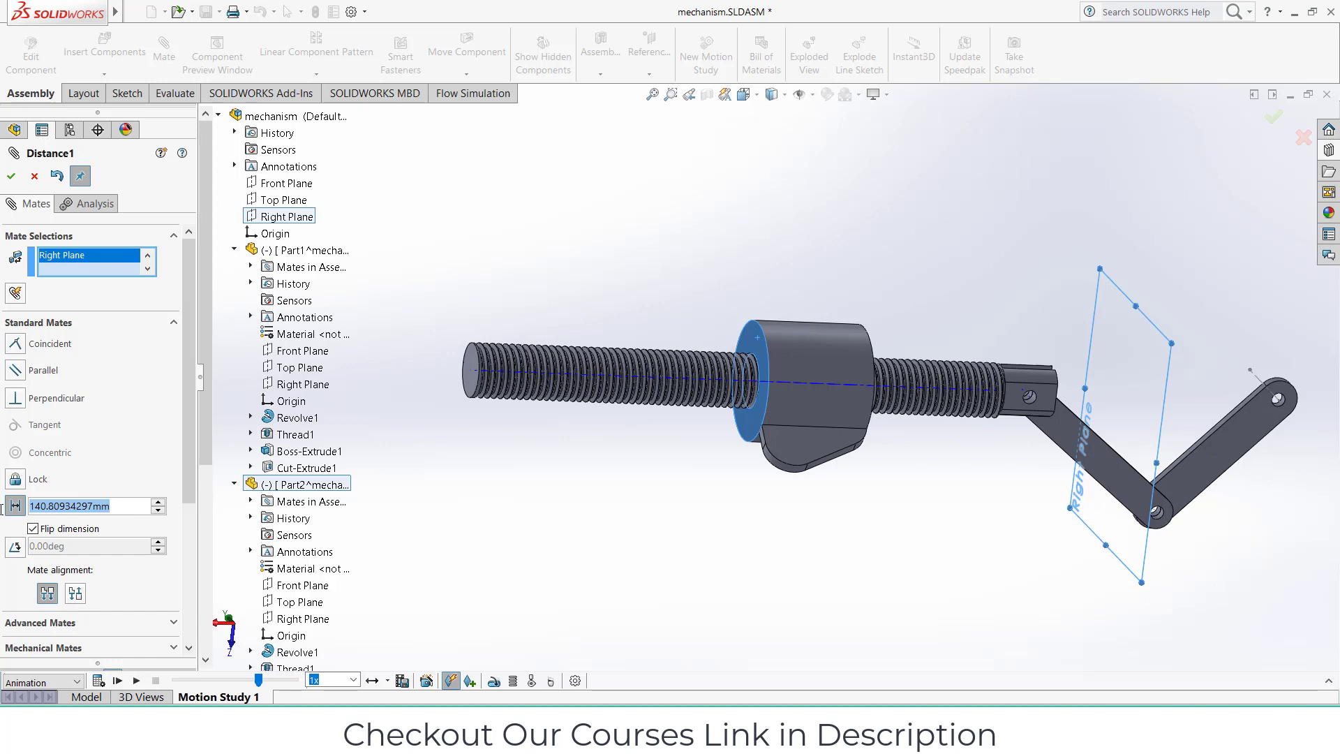
type("140")
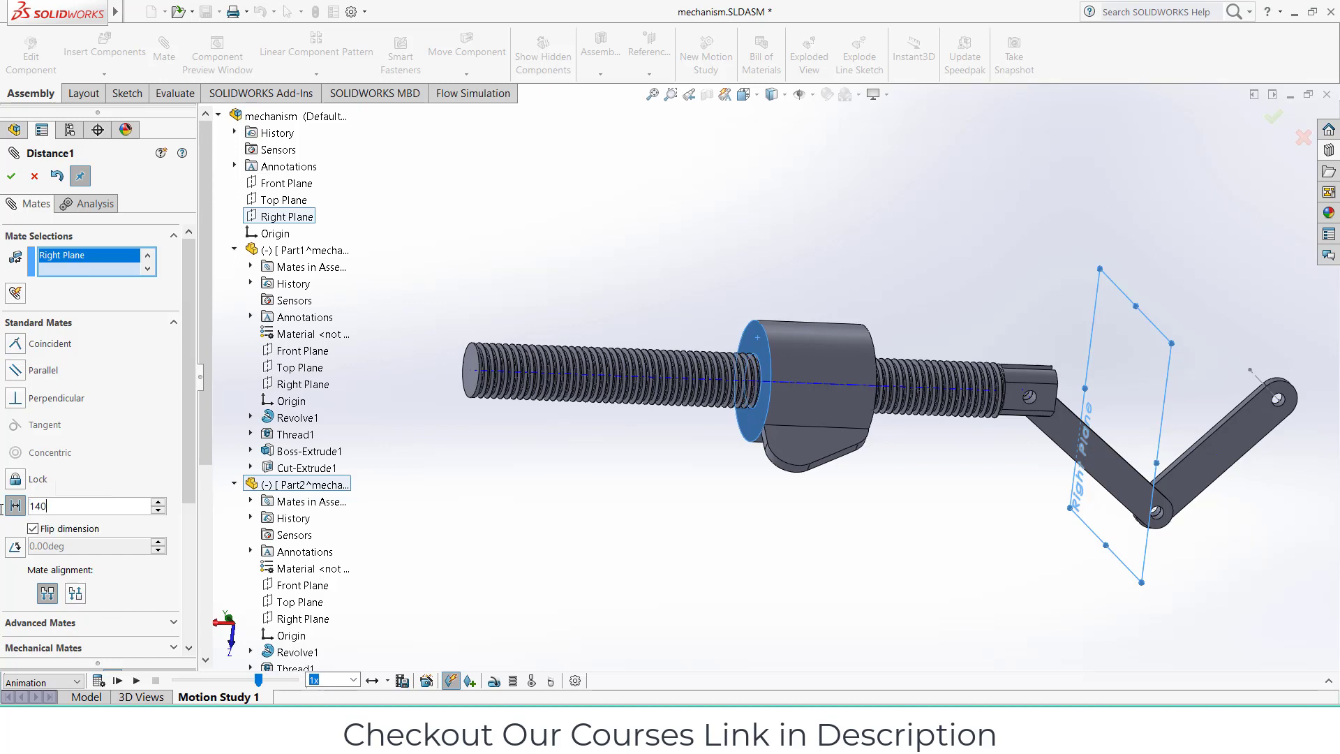
left_click(11, 176)
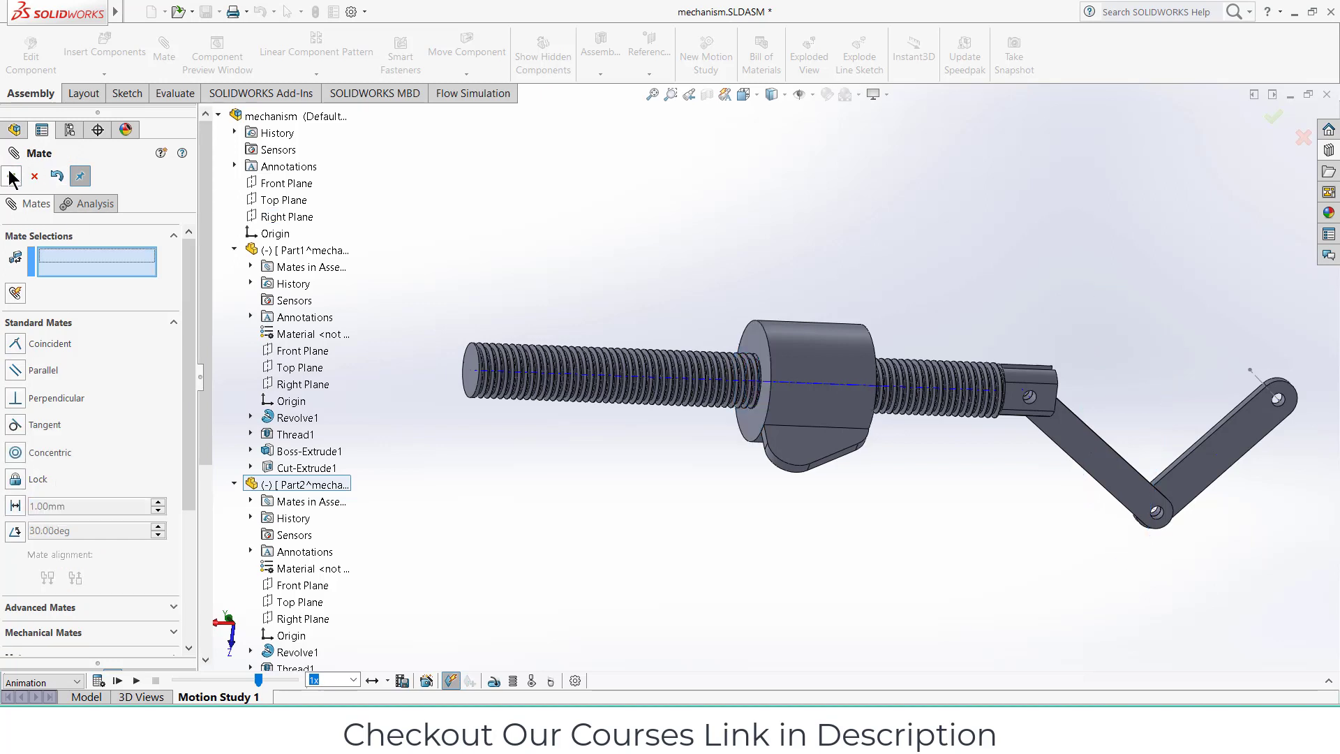
left_click(35, 176)
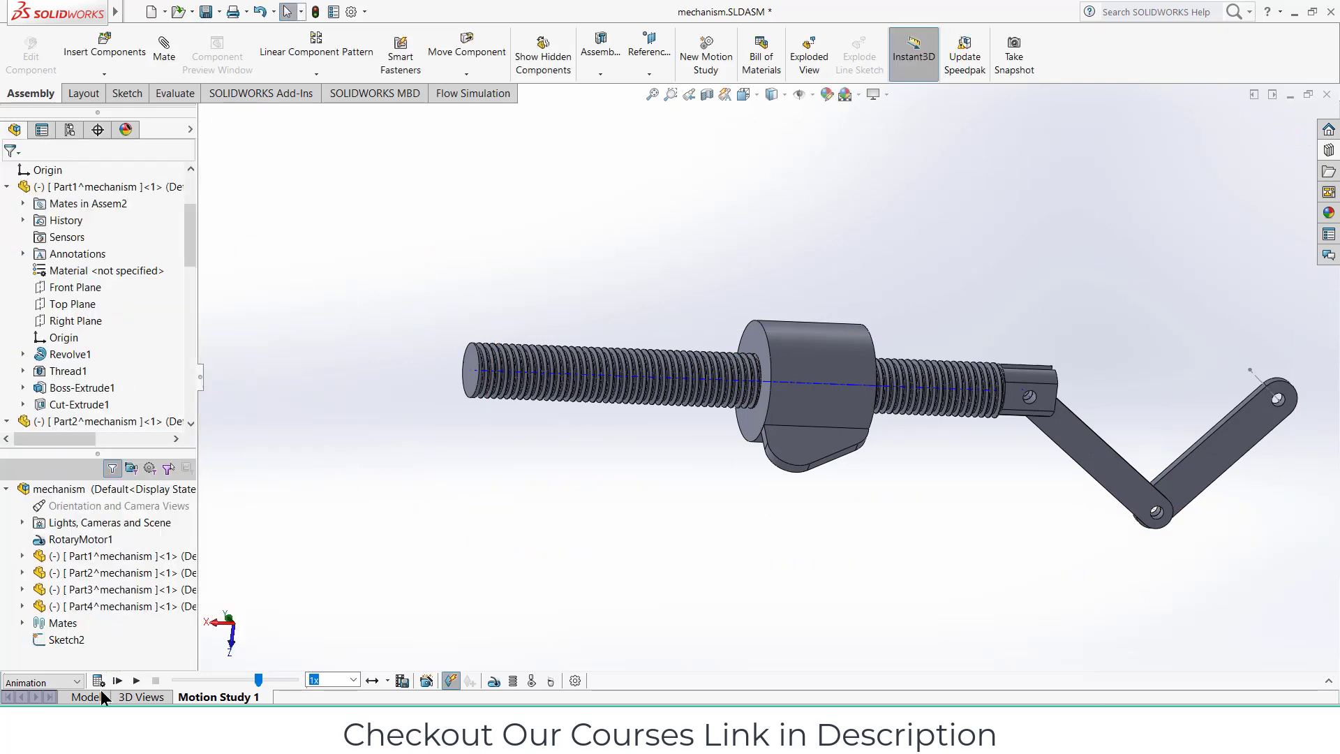
- Recalculate Motion Study 1, stop the calculation partway and expand the study's timeline
left_click(99, 681)
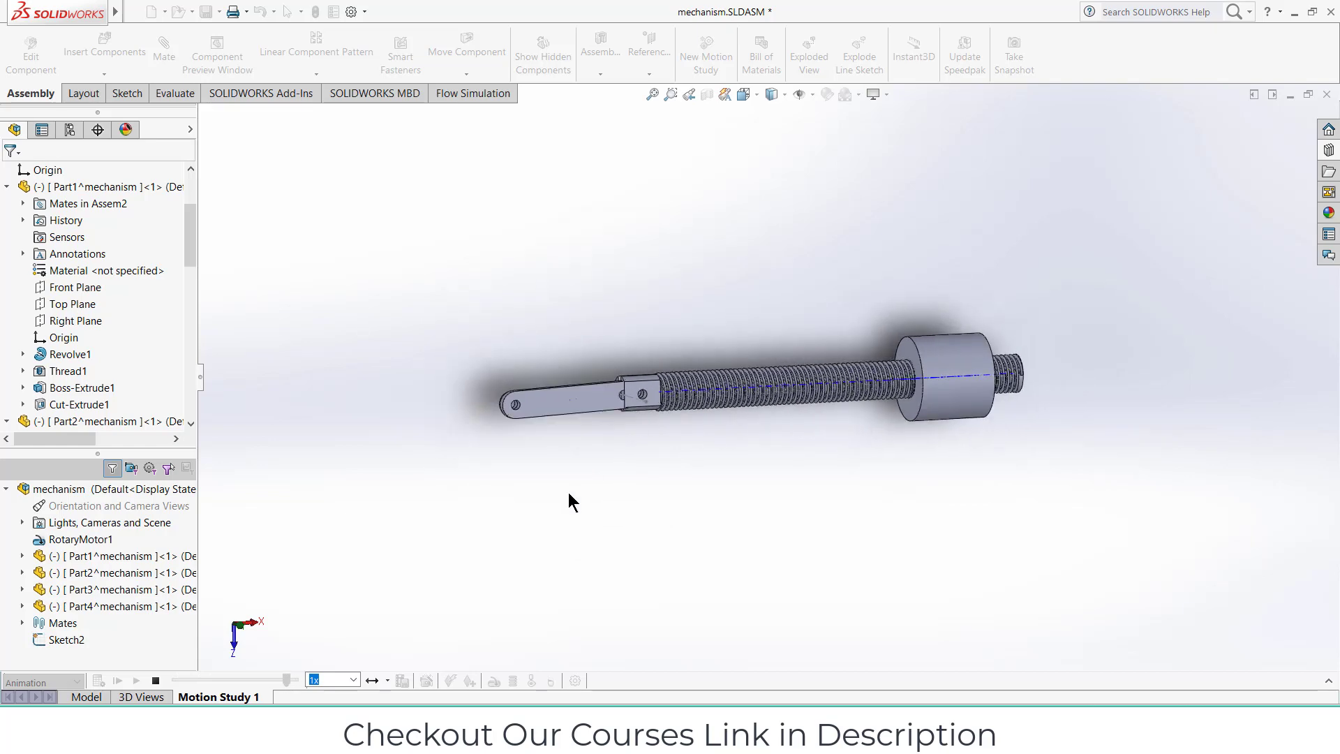
left_click(155, 681)
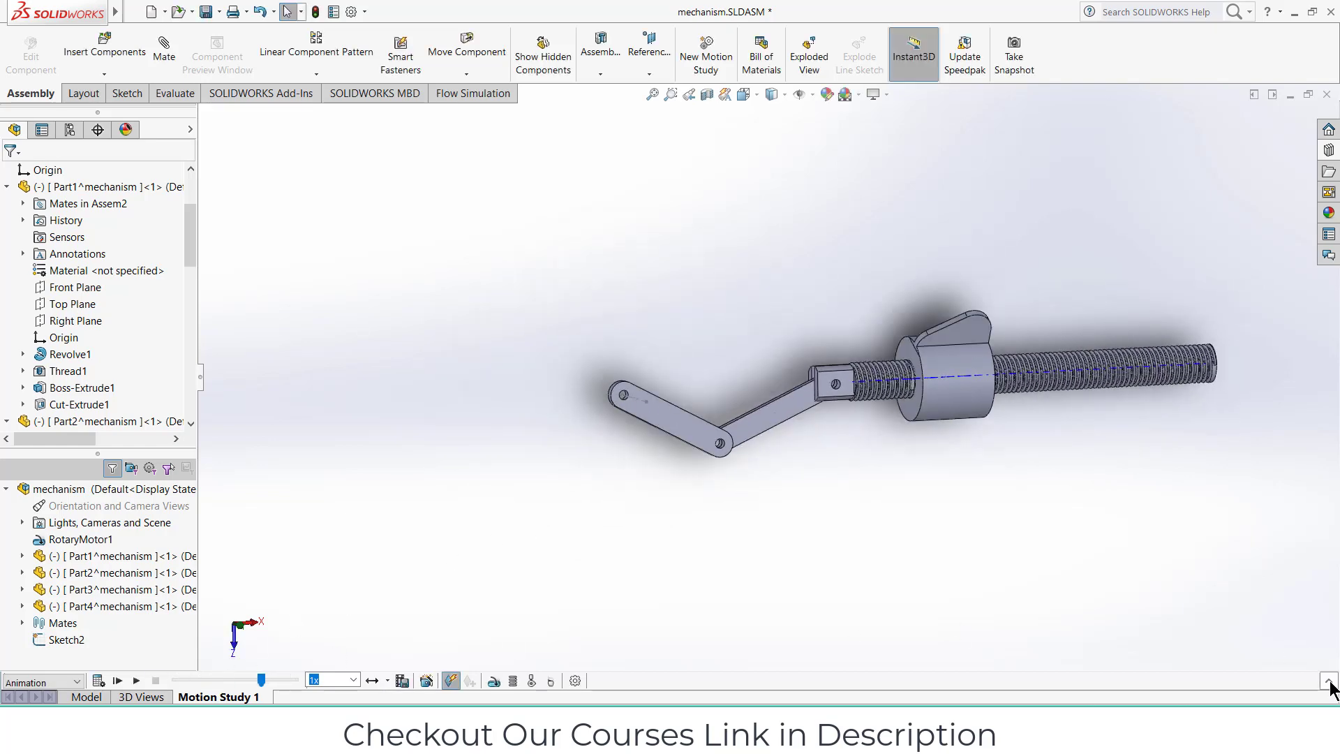
left_click(1329, 681)
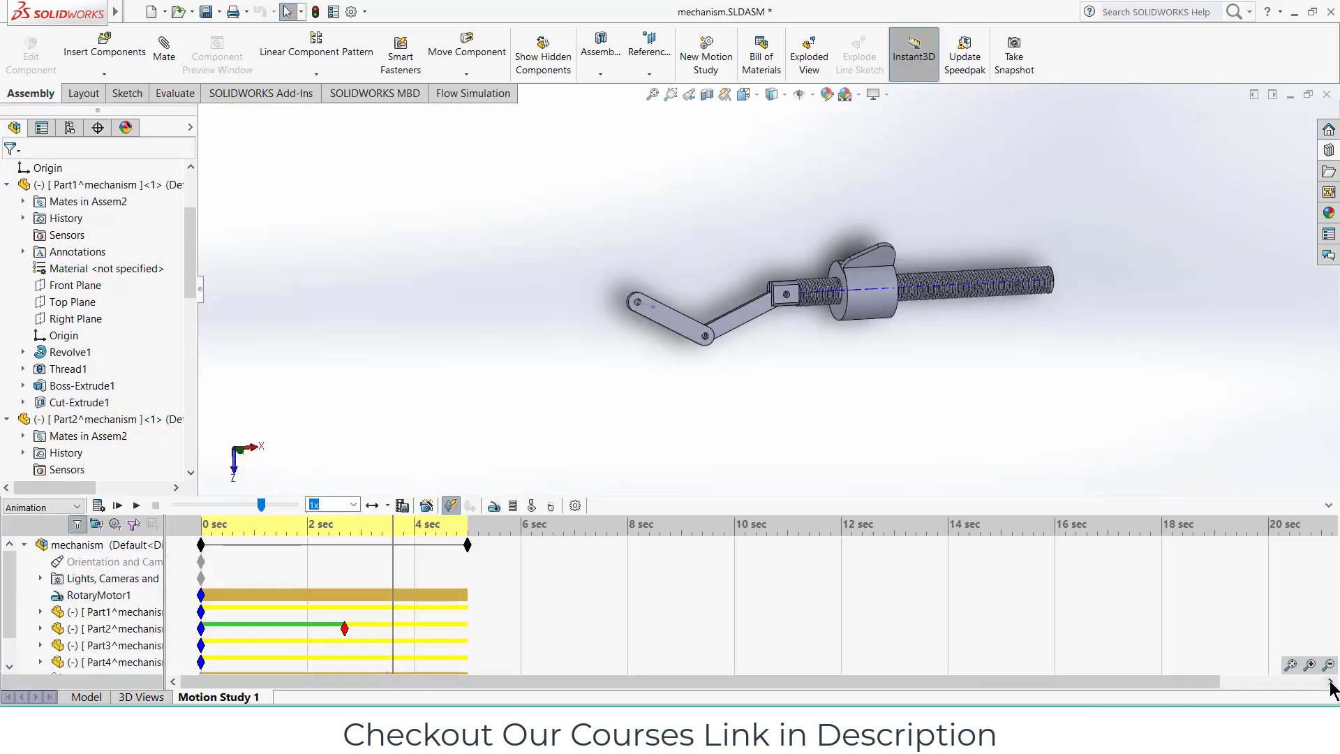
- Edit the outer link Part4 within the assembly, viewed face-on, and open Sketch1 of its Boss-Extrude1 for editing
left_click(86, 697)
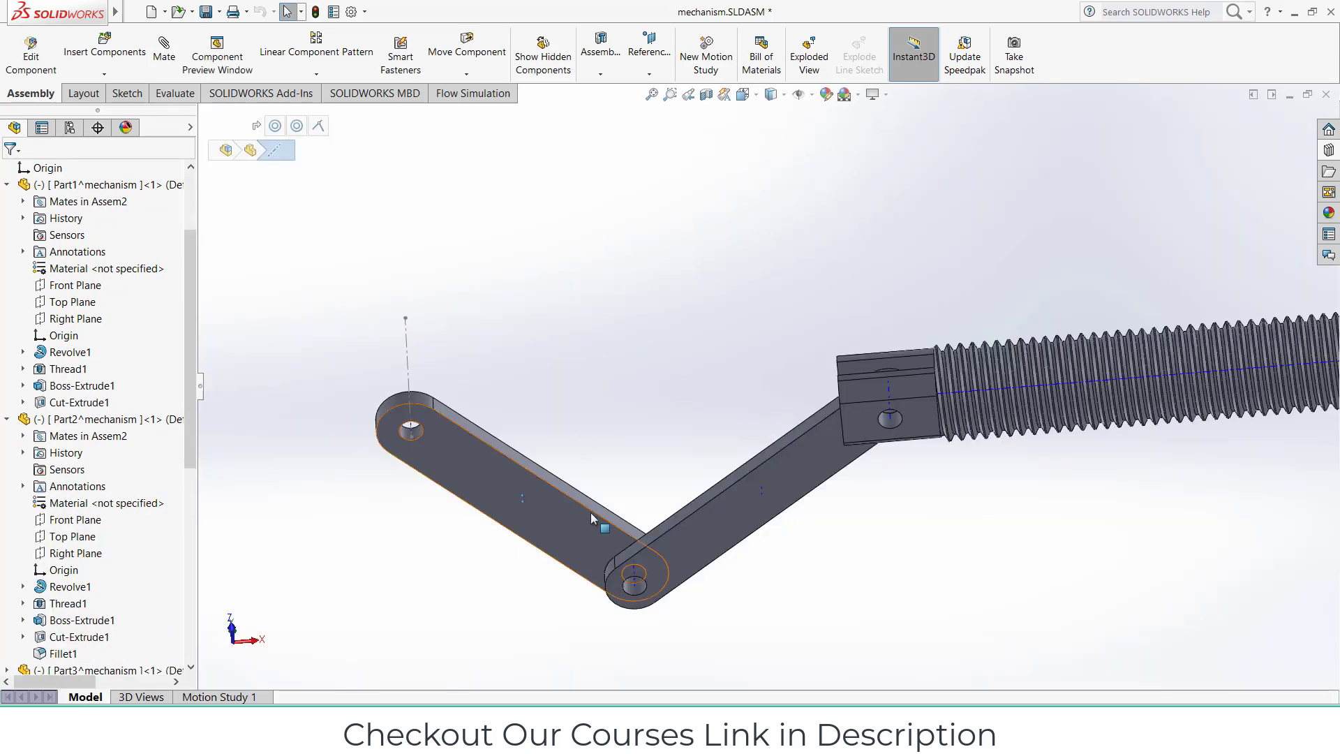
left_click(490, 489)
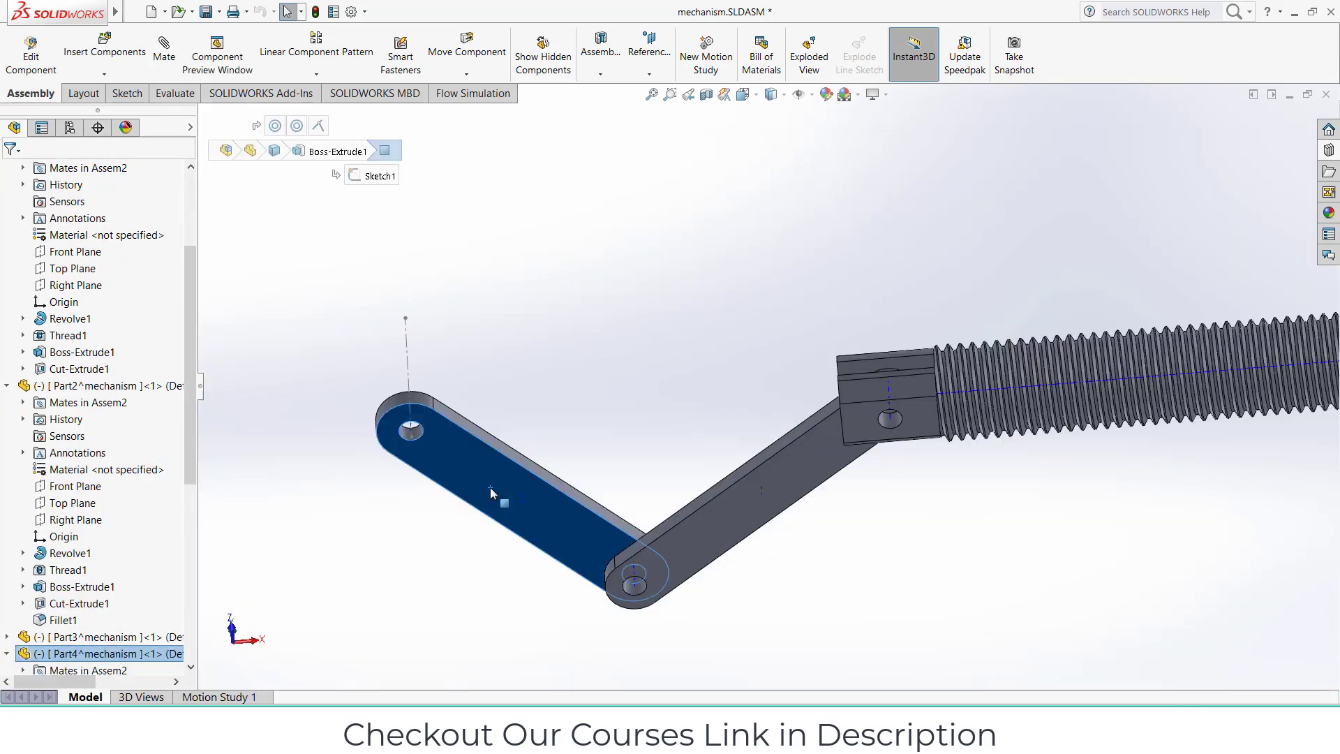
key("ctrl+8")
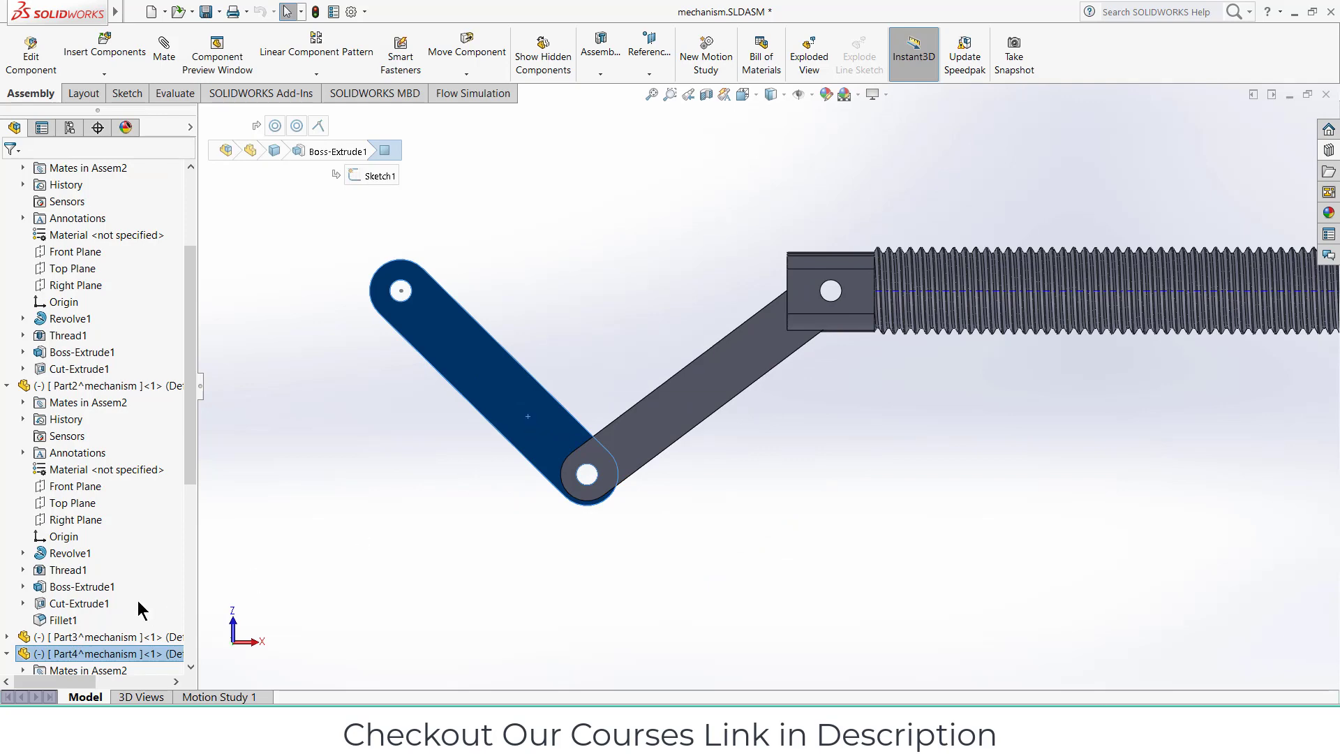
left_click(29, 50)
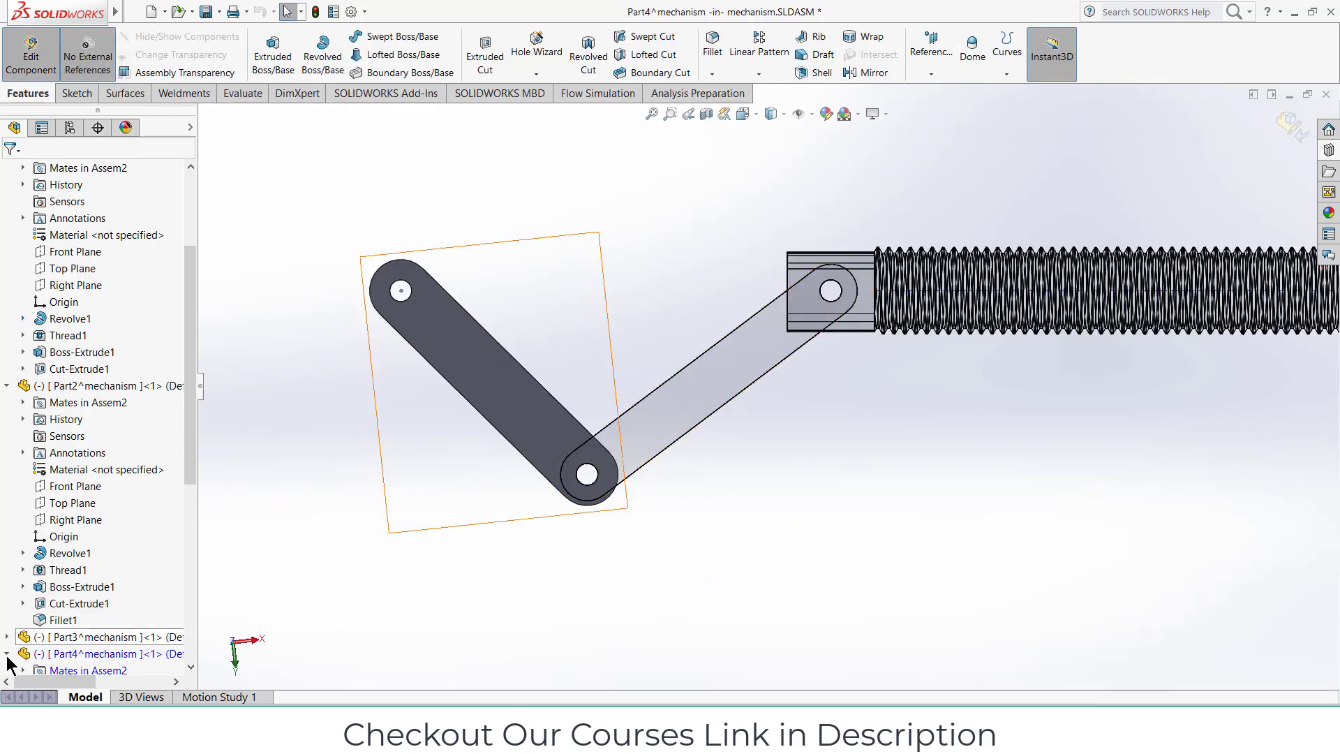
left_click(7, 653)
scroll(23, 639, "down", 3)
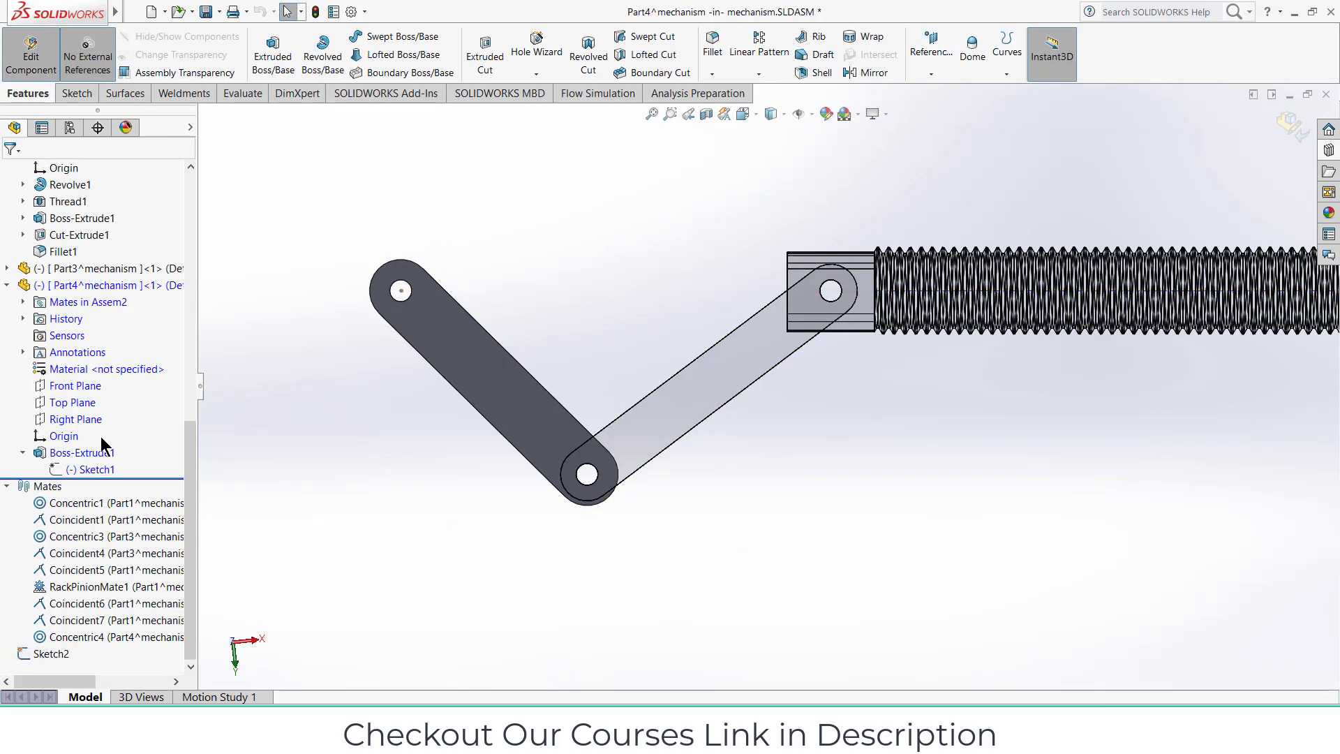
right_click(89, 471)
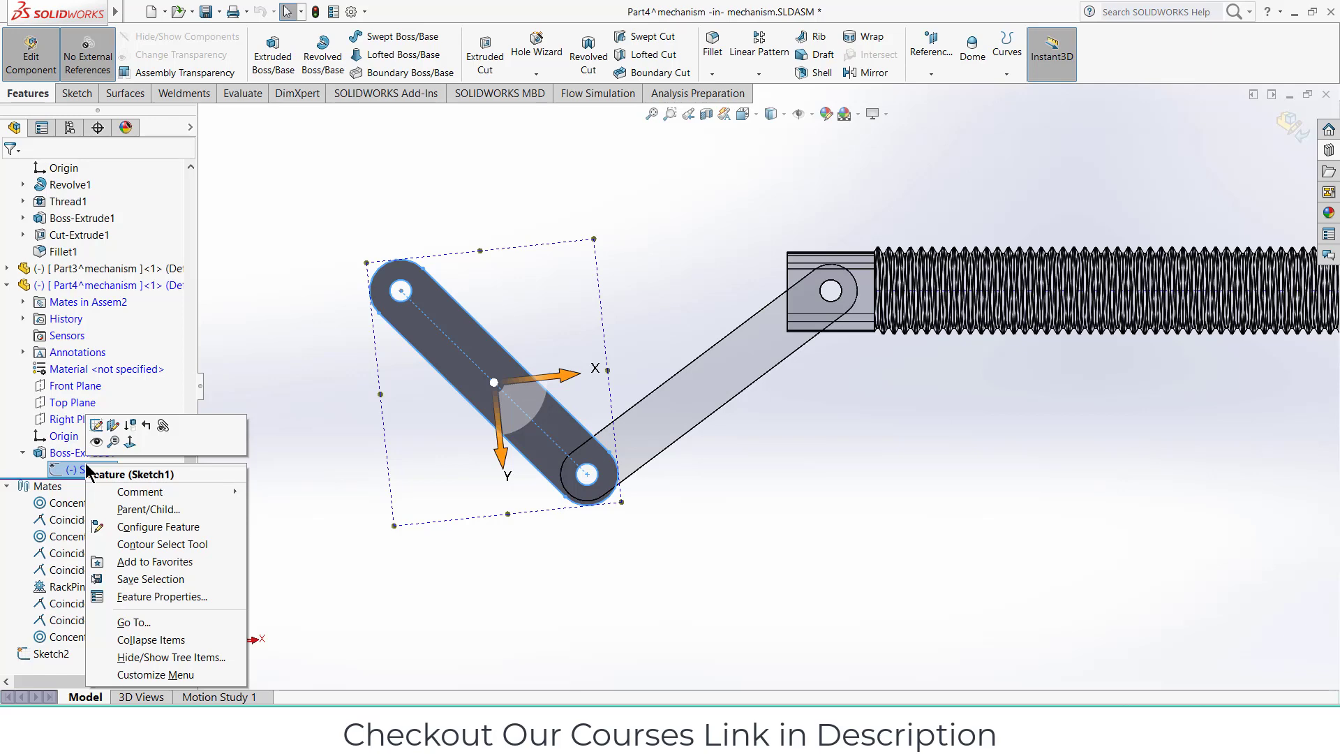
left_click(97, 425)
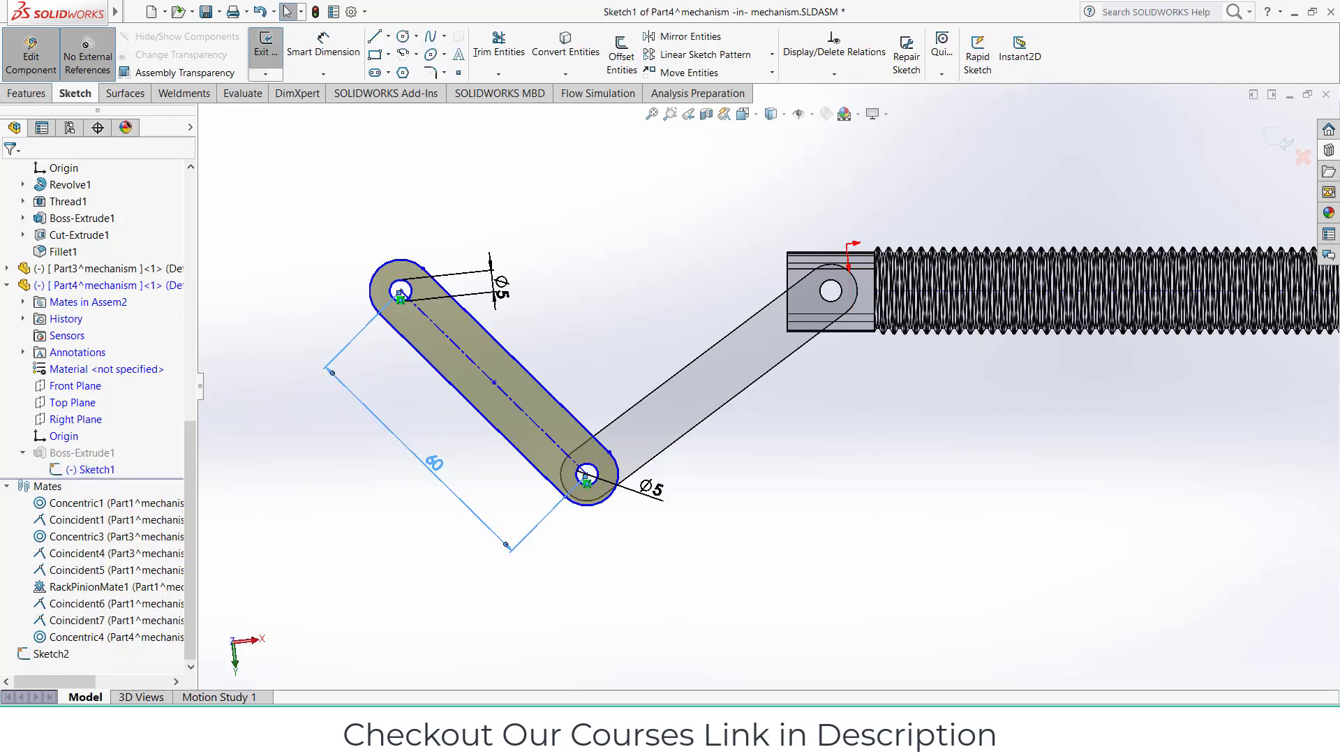
- Set the outer link's hole-to-hole distance to 50 mm and return from the sketch and part to the assembly
double_click(433, 463)
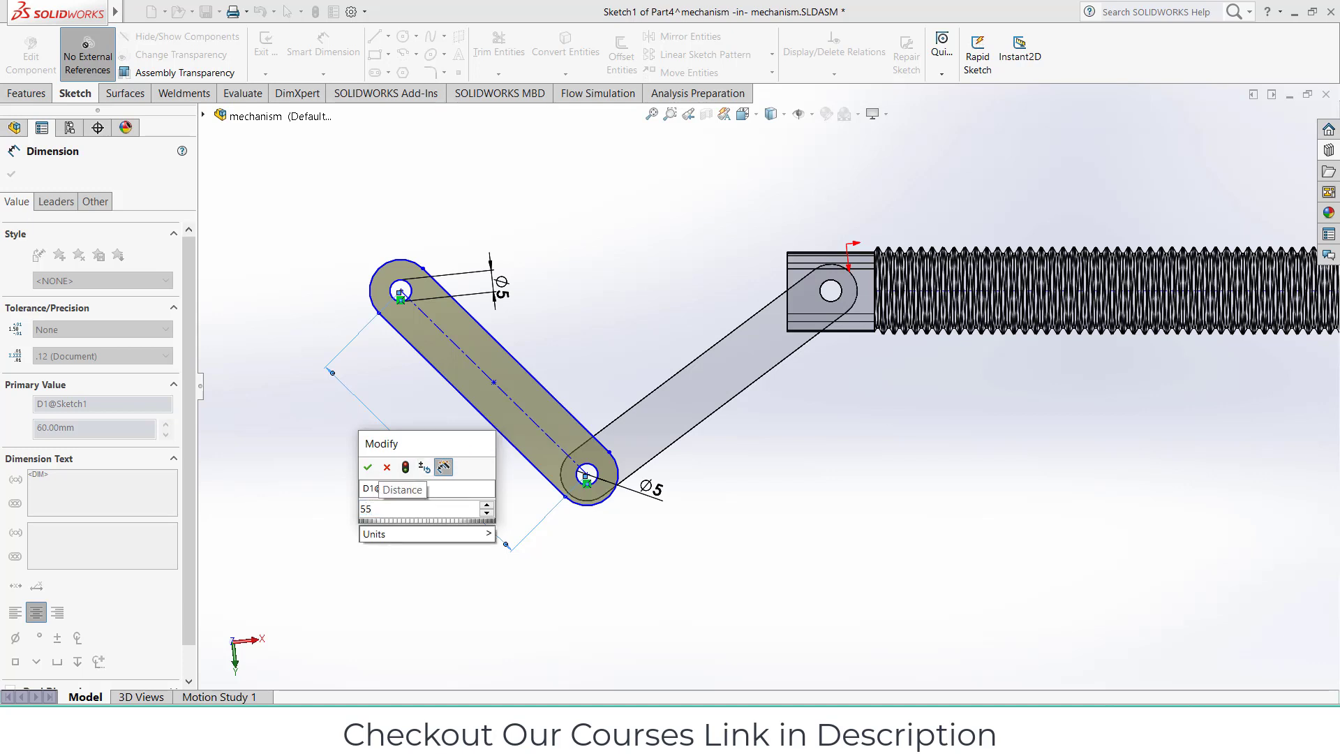
type("50")
key("Return")
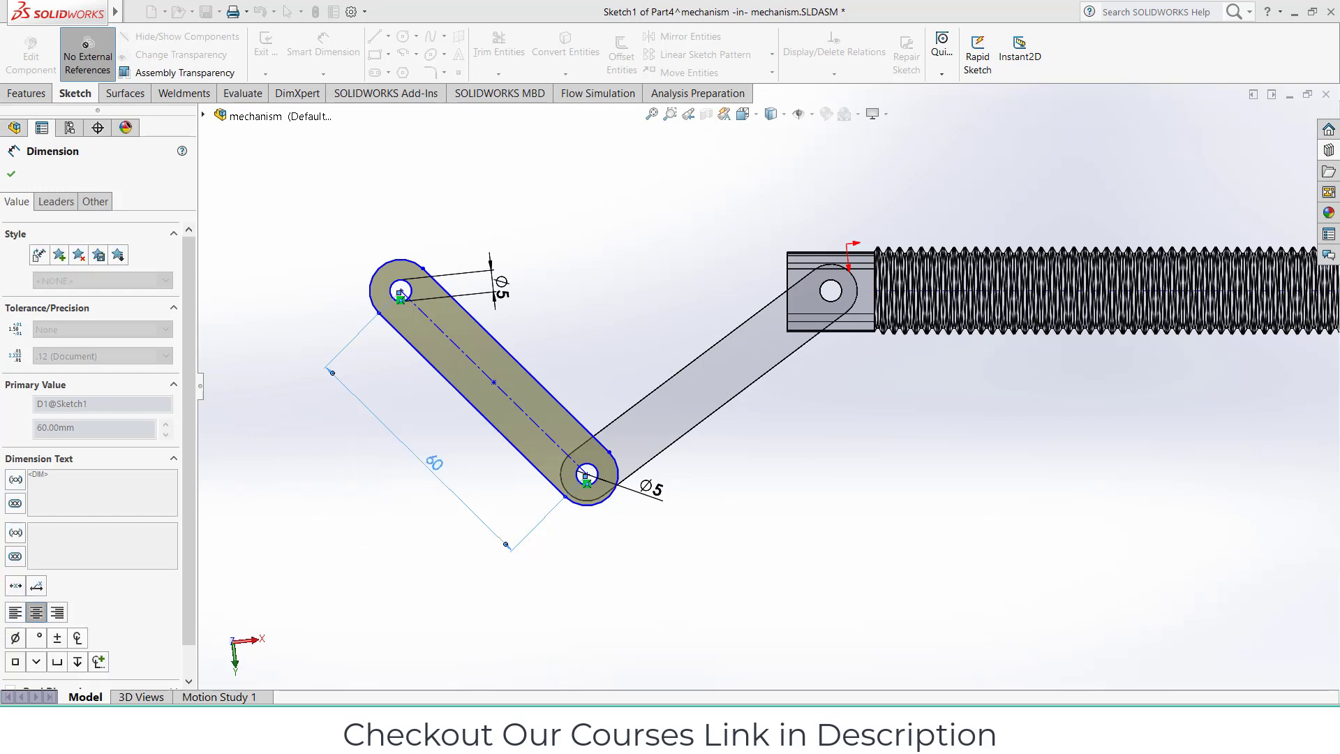
left_click(12, 175)
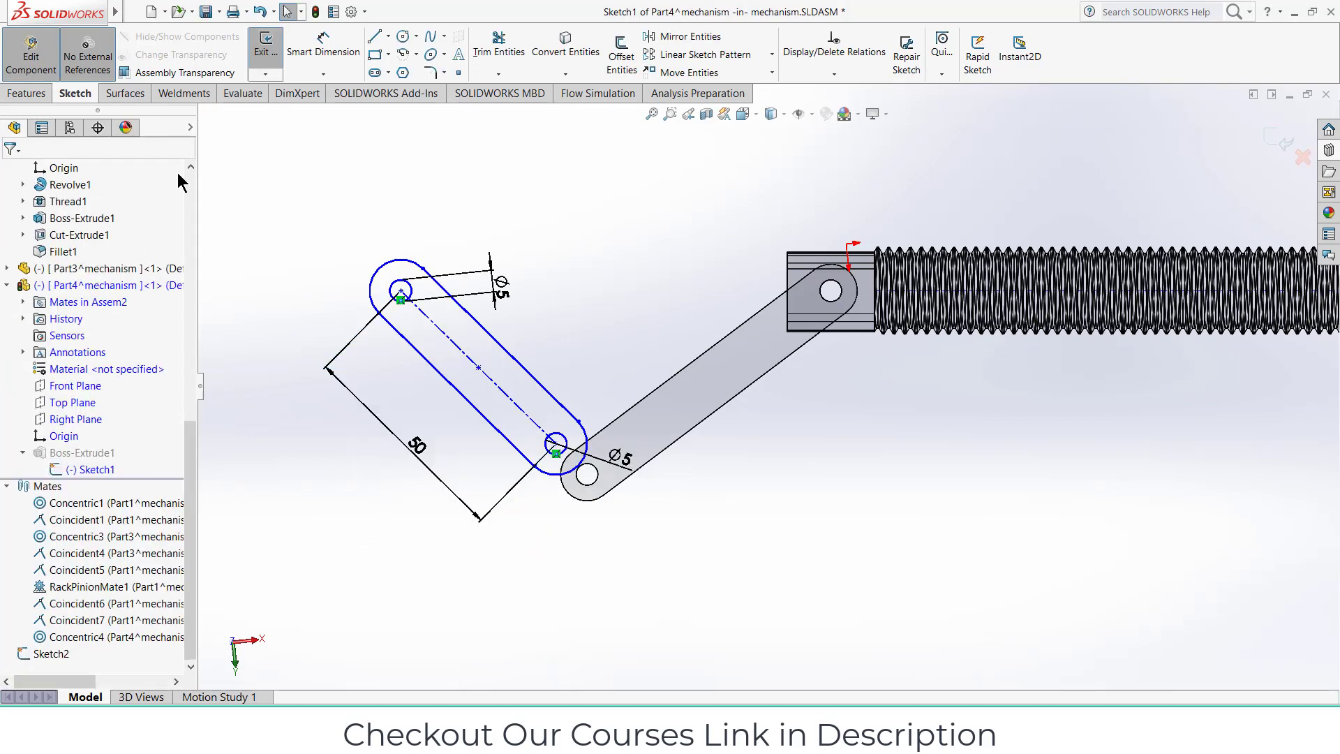
left_click(1272, 144)
scroll(845, 340, "up", 2)
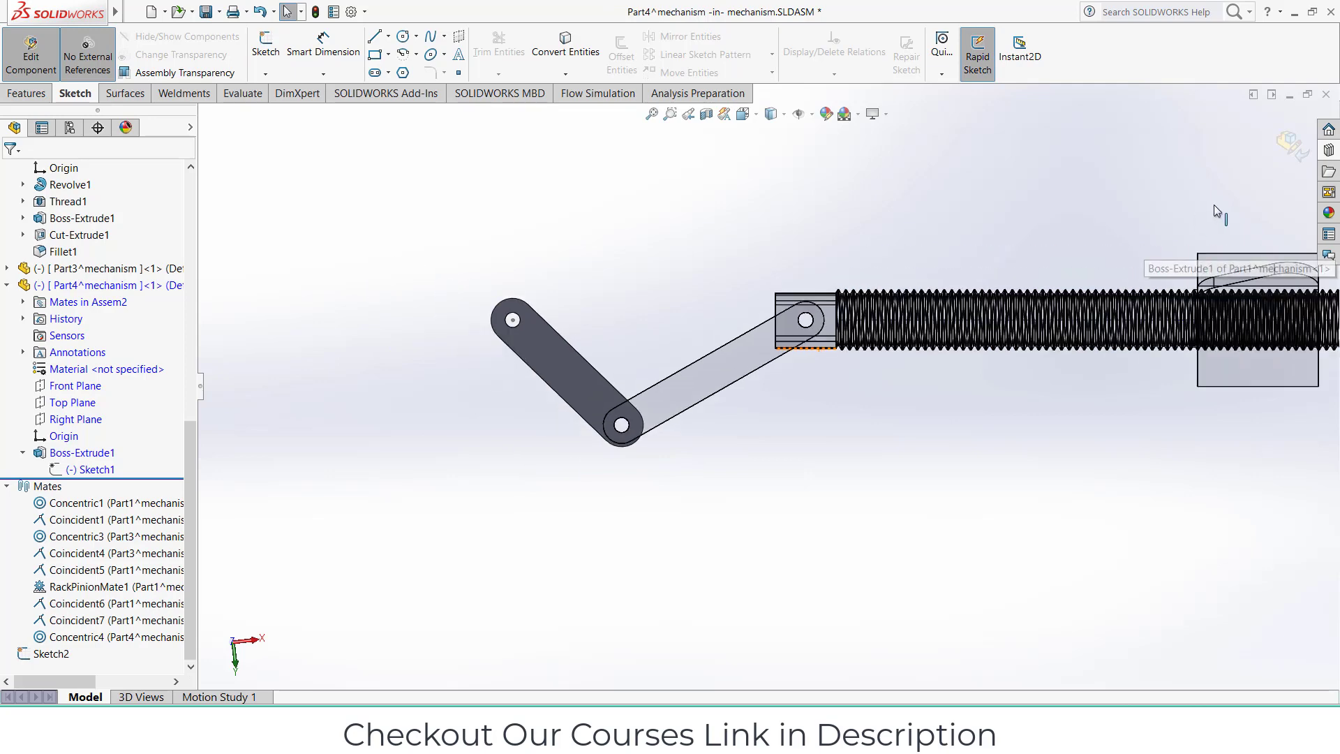
left_click(1291, 144)
- Update Motion Study 1's initial animation state, recalculate the study with its timeline collapsed, and stop the calculation
left_click(242, 697)
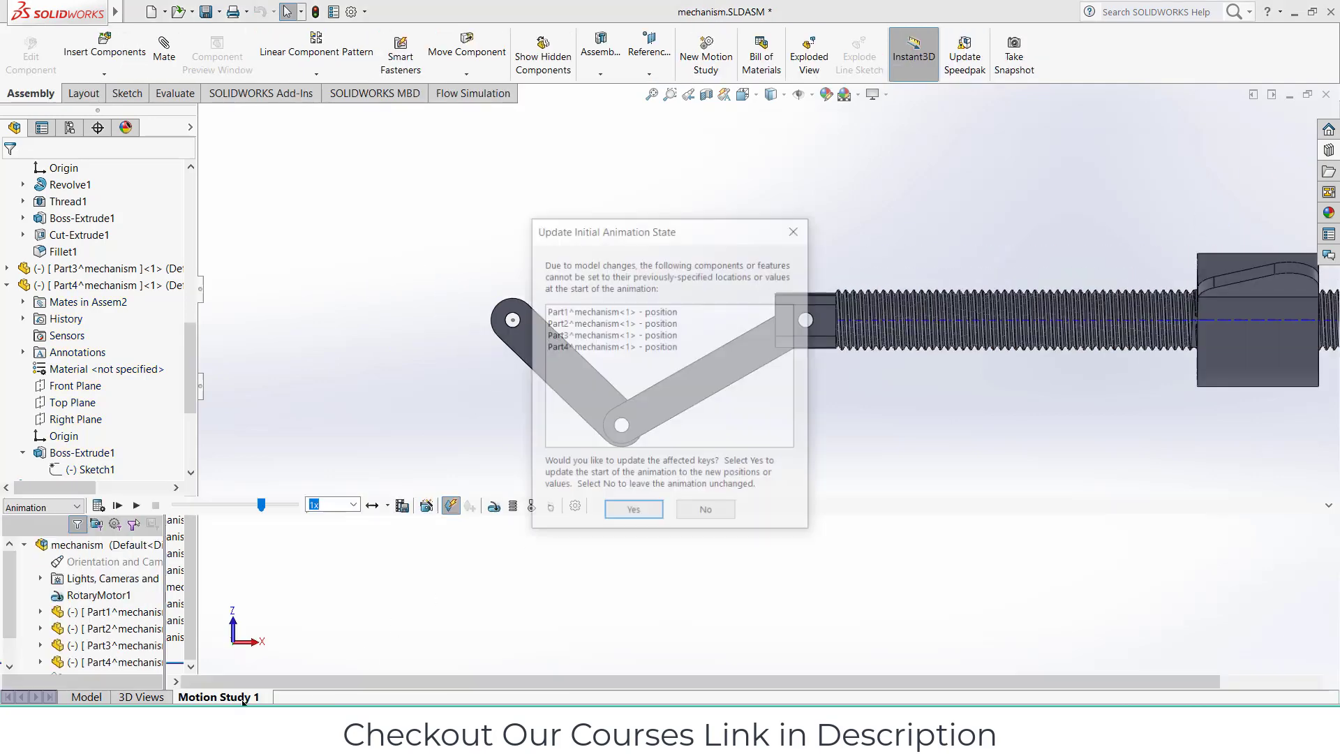
left_click(632, 510)
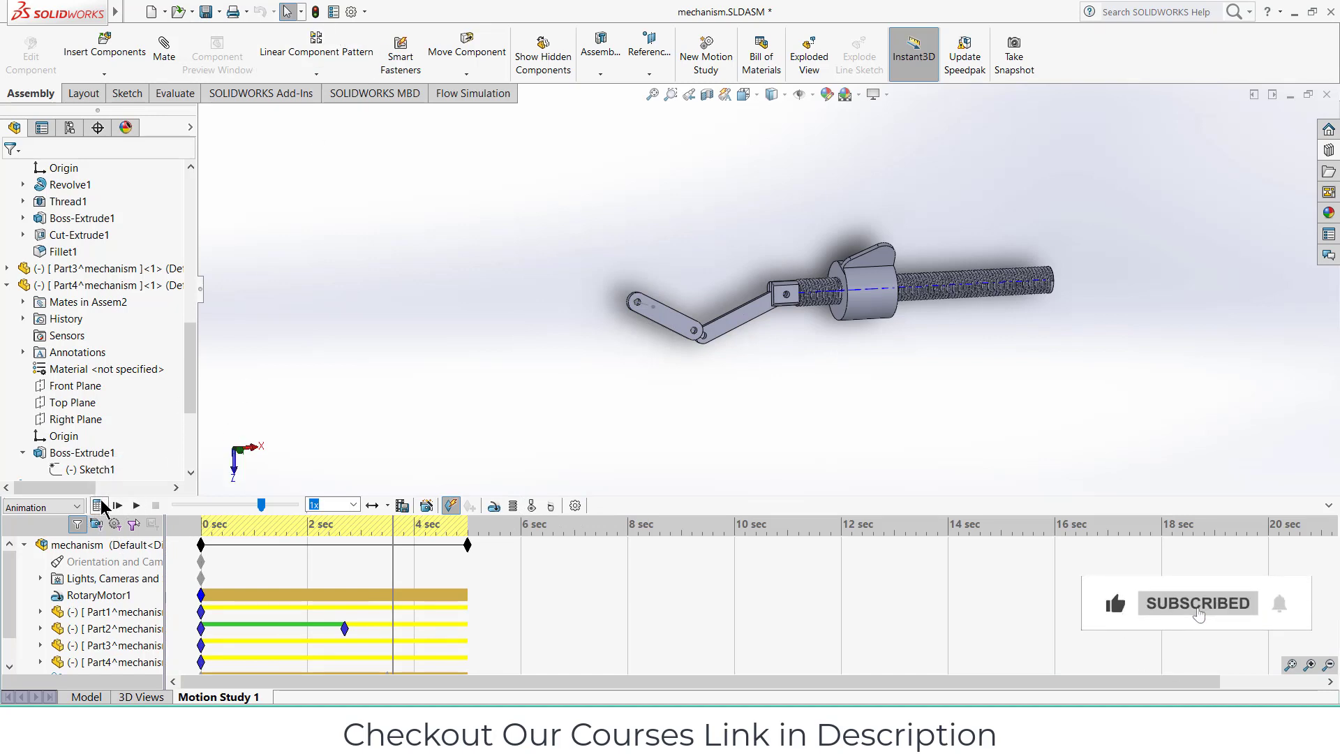
left_click(100, 504)
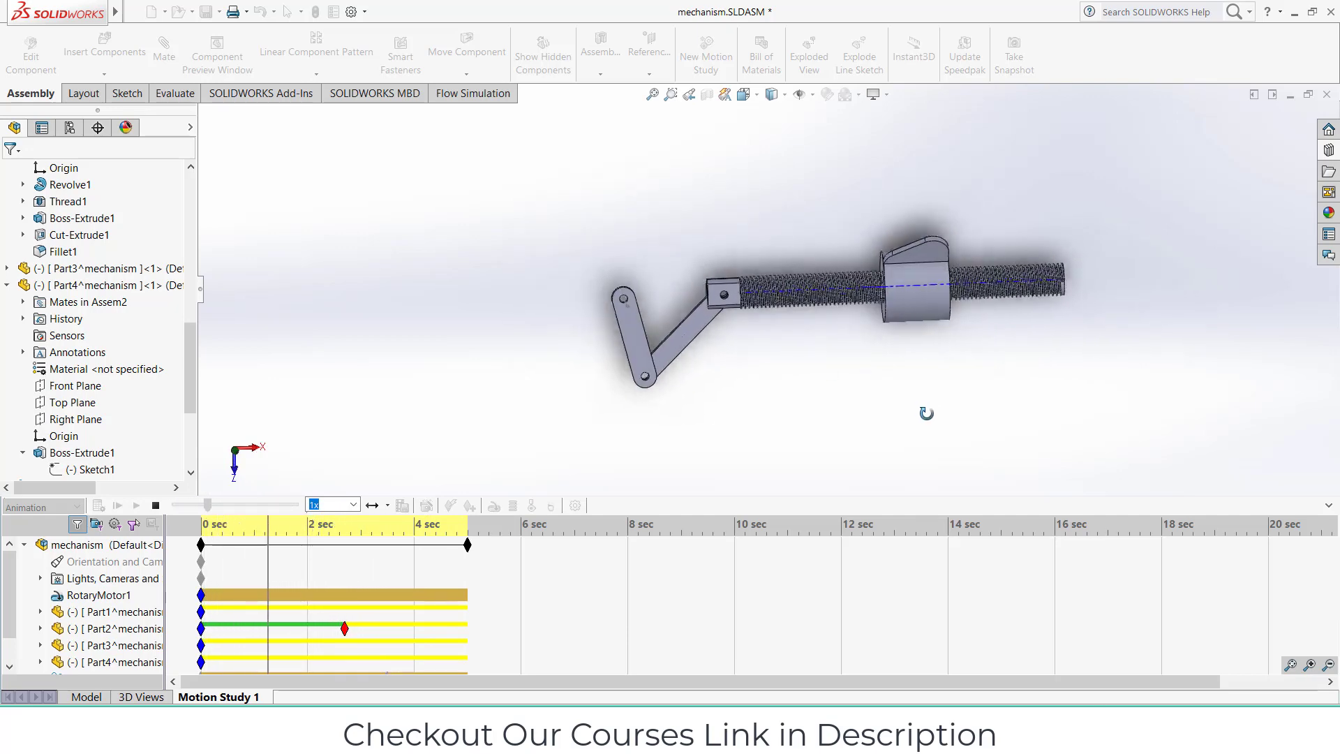
left_click(1327, 506)
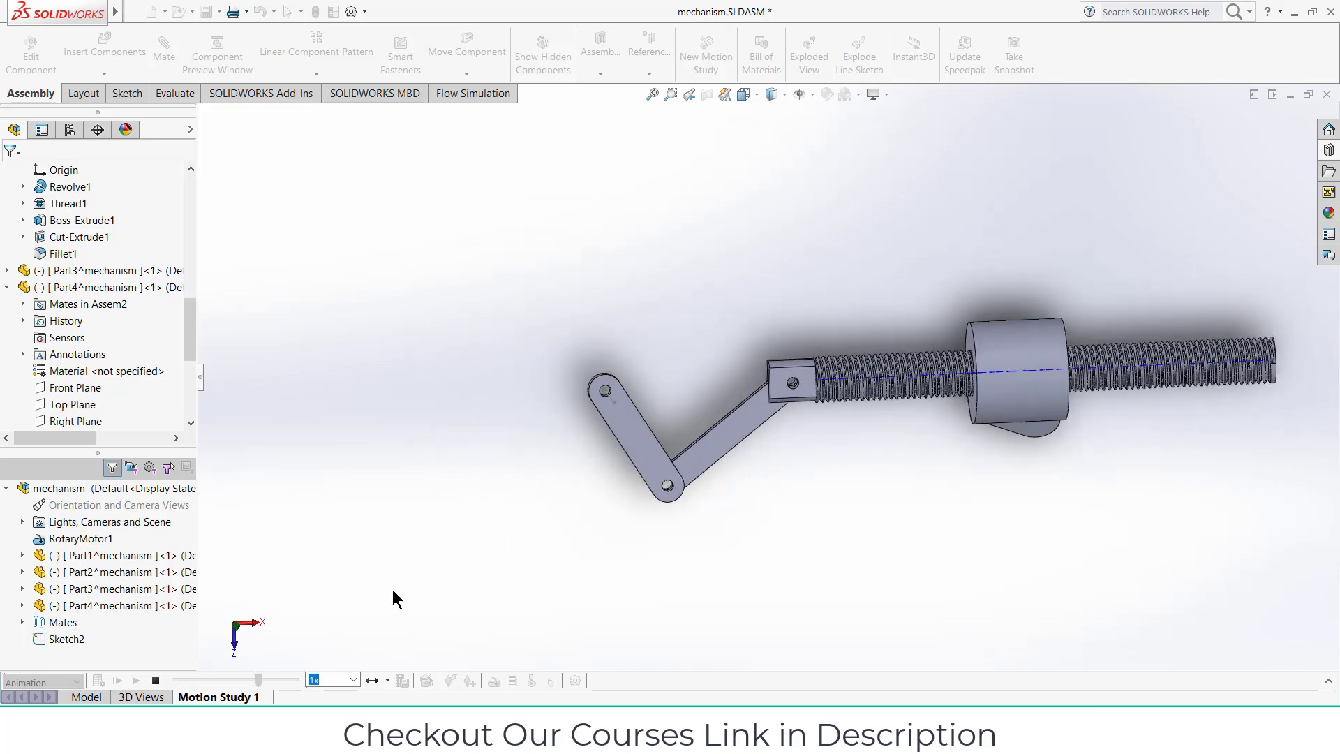
left_click(155, 681)
- Create a new motion study with a rotary motor on the nut's face, turning a distance of 720° from 0 to 5 s
right_click(206, 698)
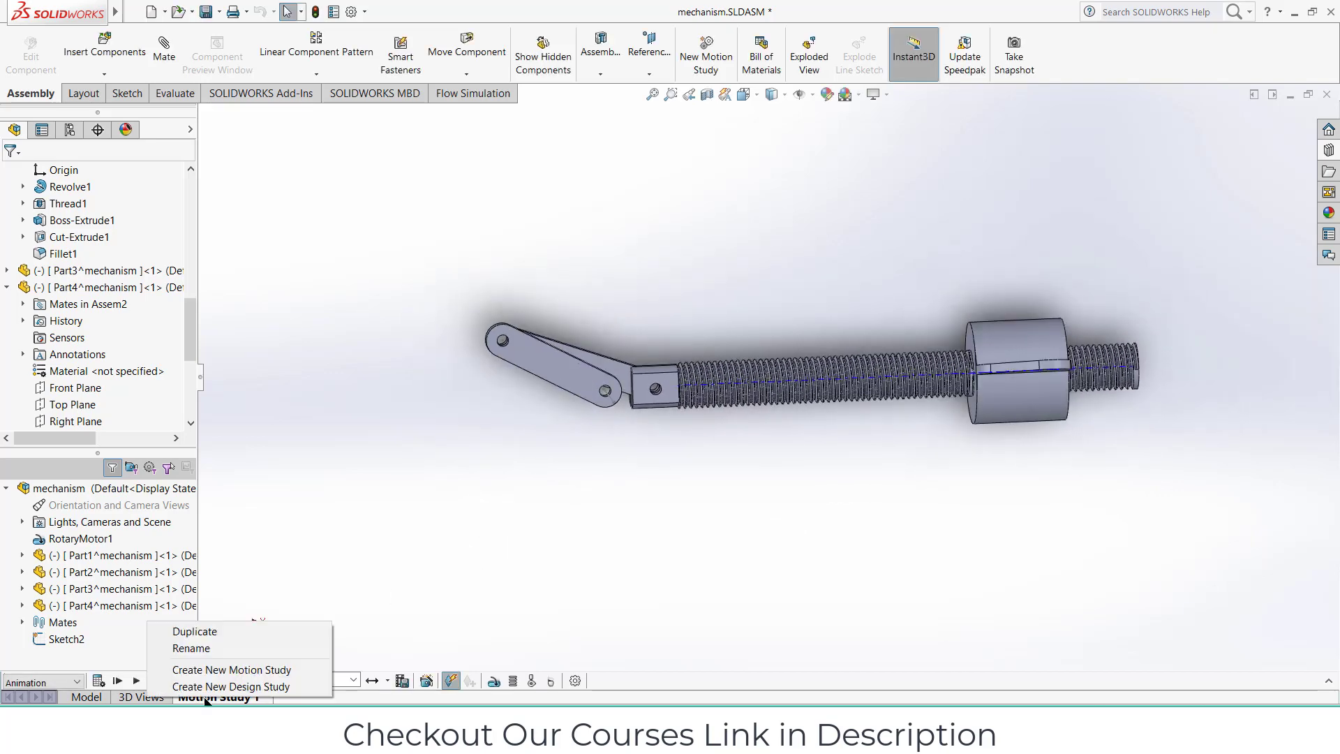
left_click(232, 670)
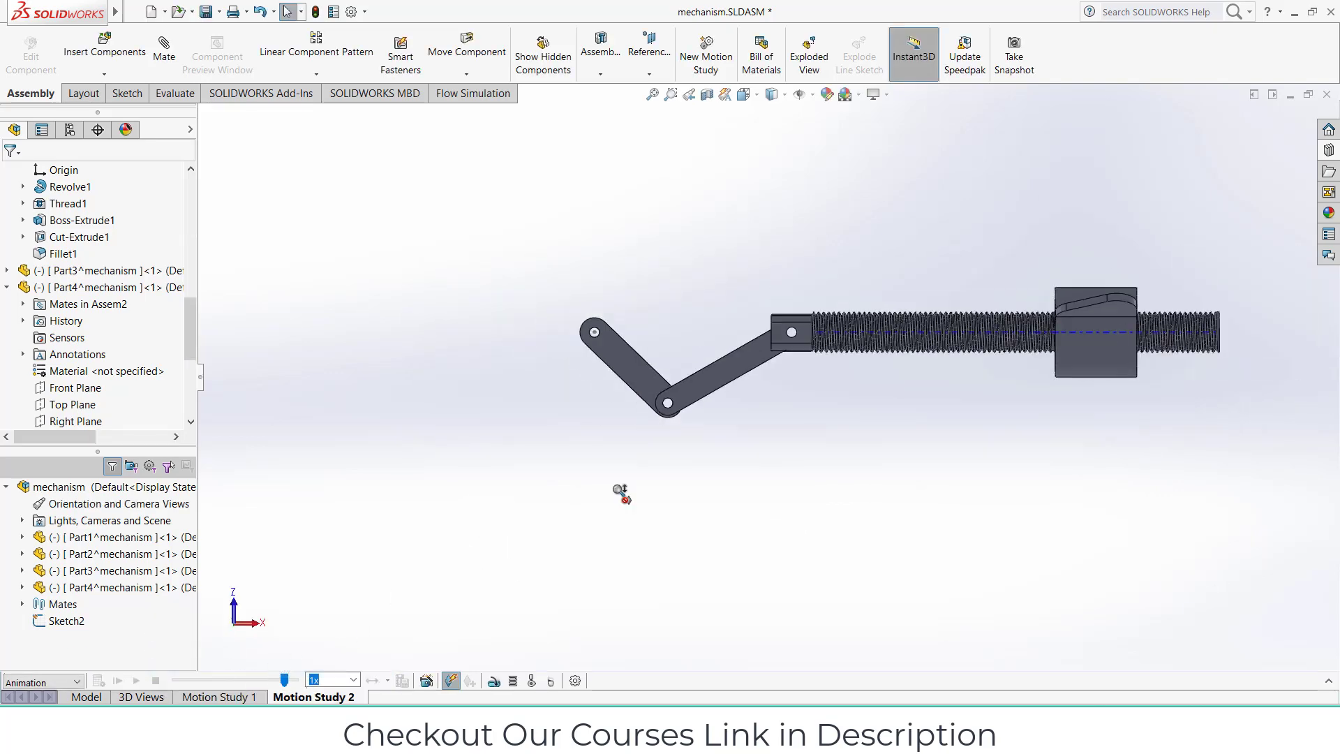
left_click(497, 680)
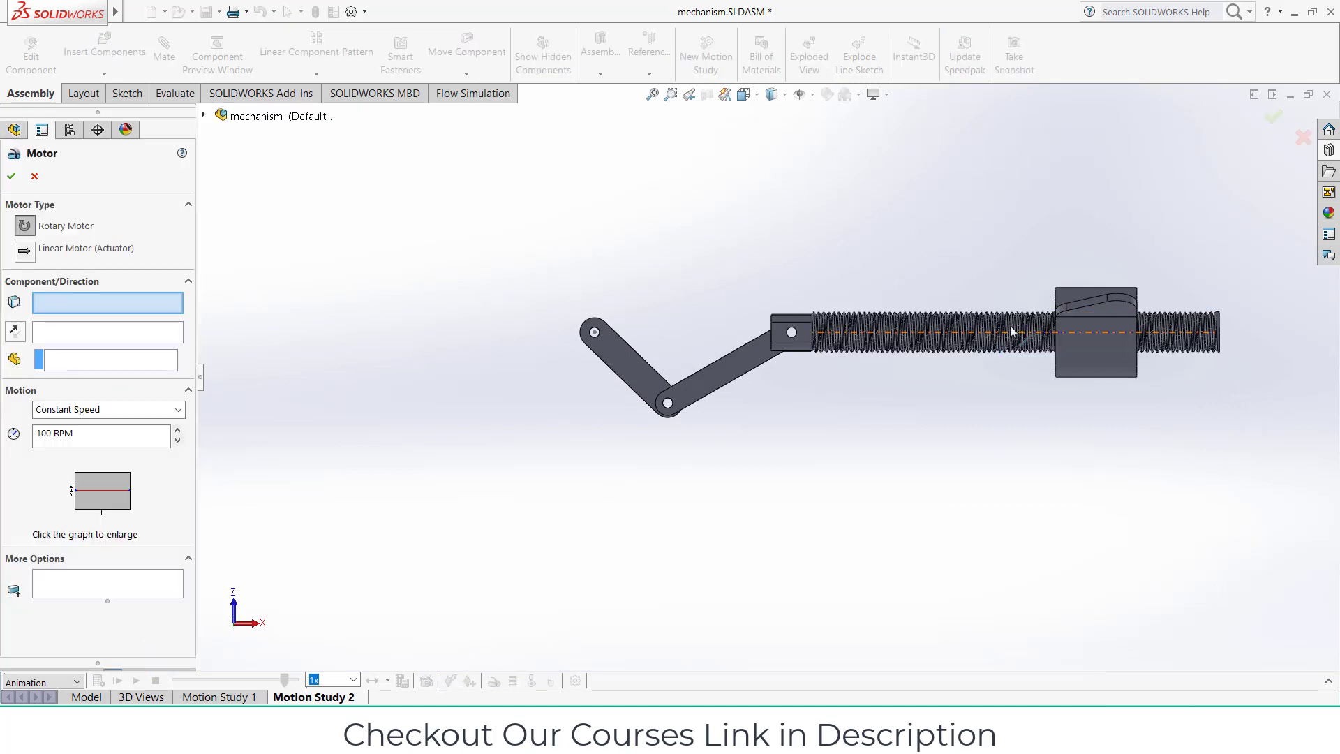
left_click(1069, 301)
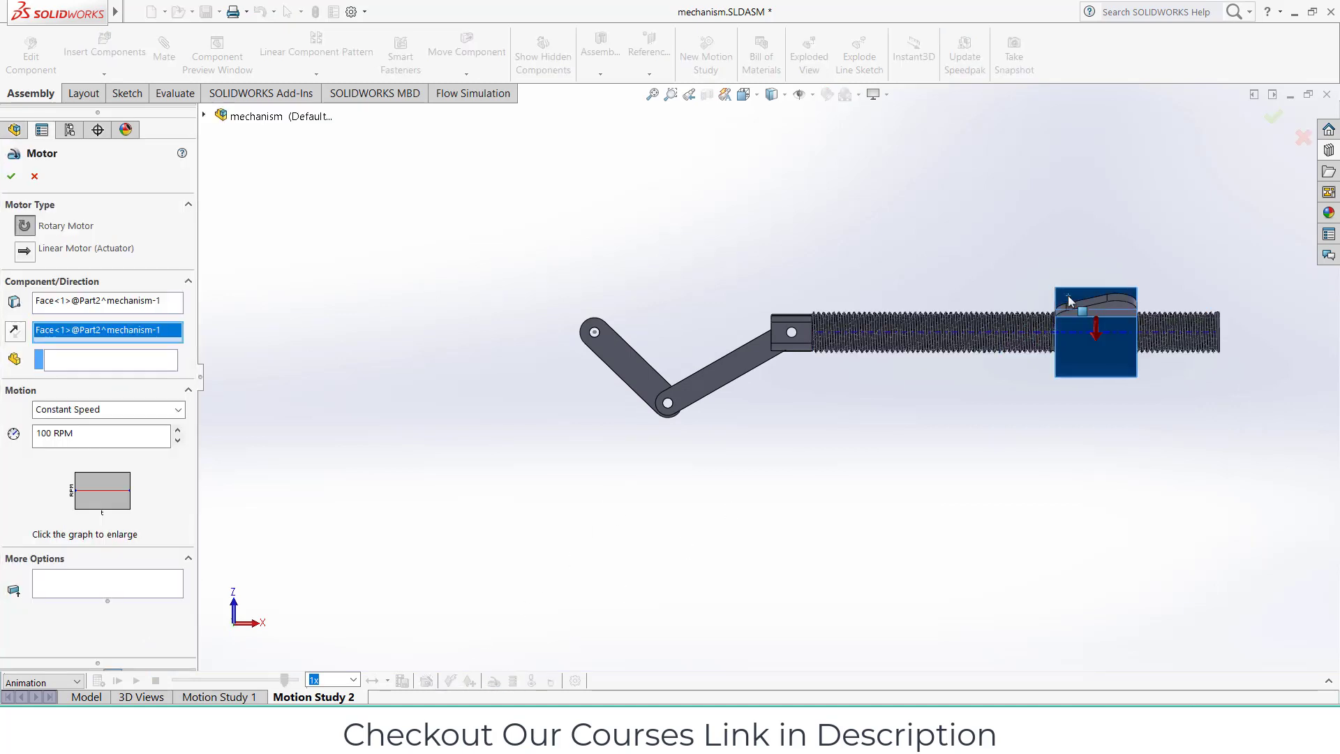
left_click(128, 411)
left_click(120, 441)
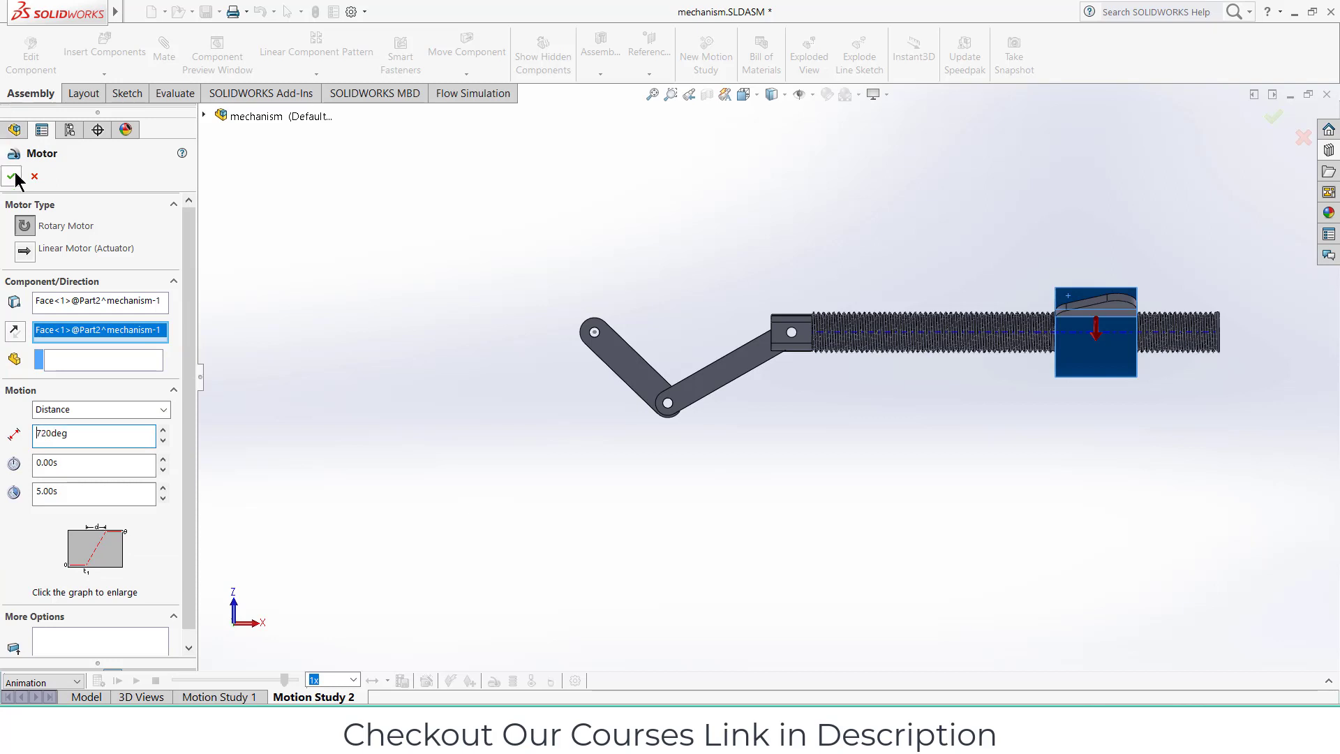
left_click(12, 177)
- Calculate Motion Study 2, expand its timeline, and disable the view keys of Orientation and Camera Views
left_click(99, 681)
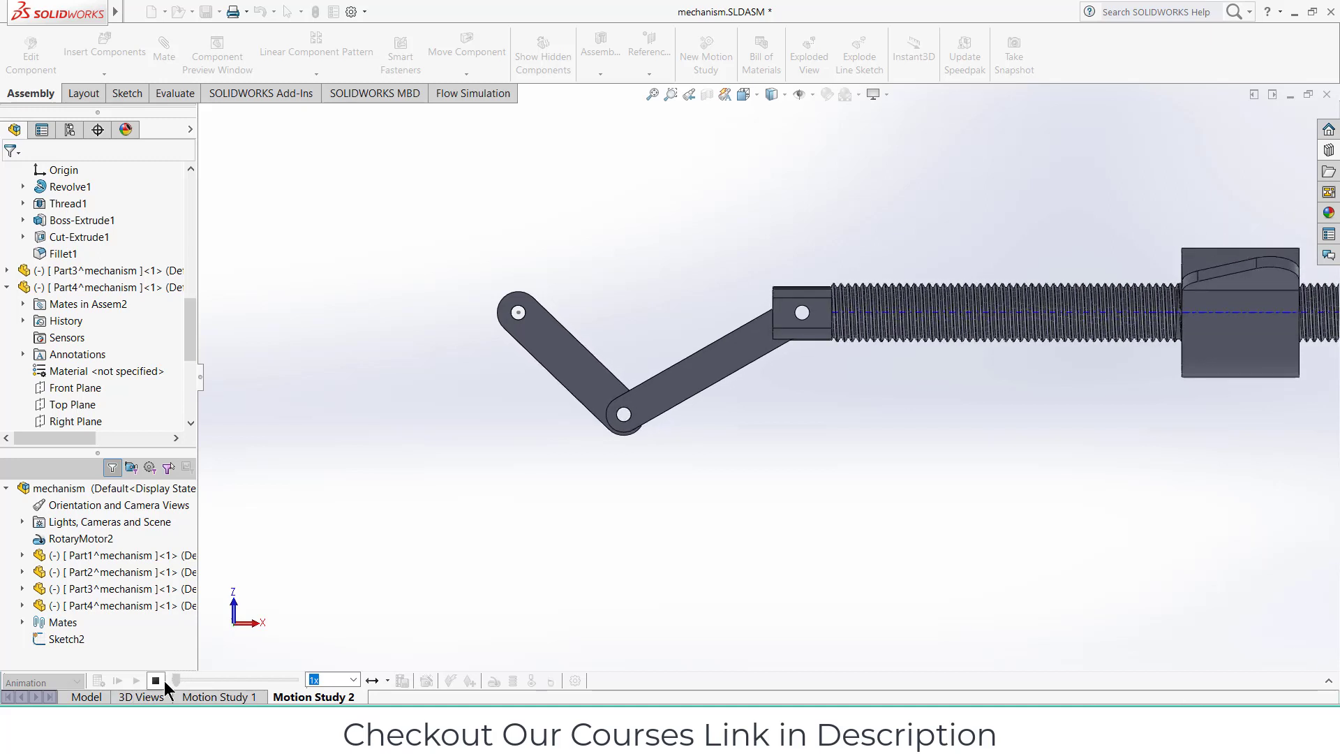
left_click(1327, 684)
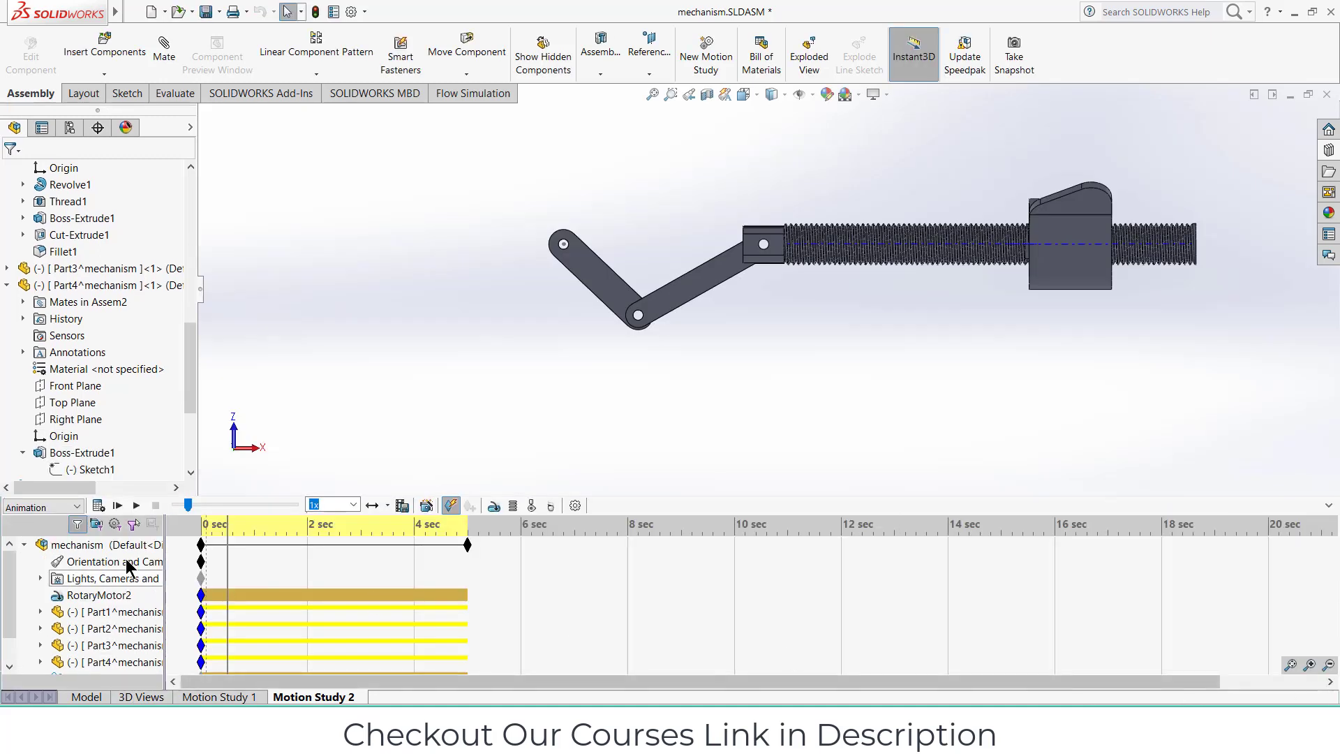
right_click(87, 566)
left_click(153, 569)
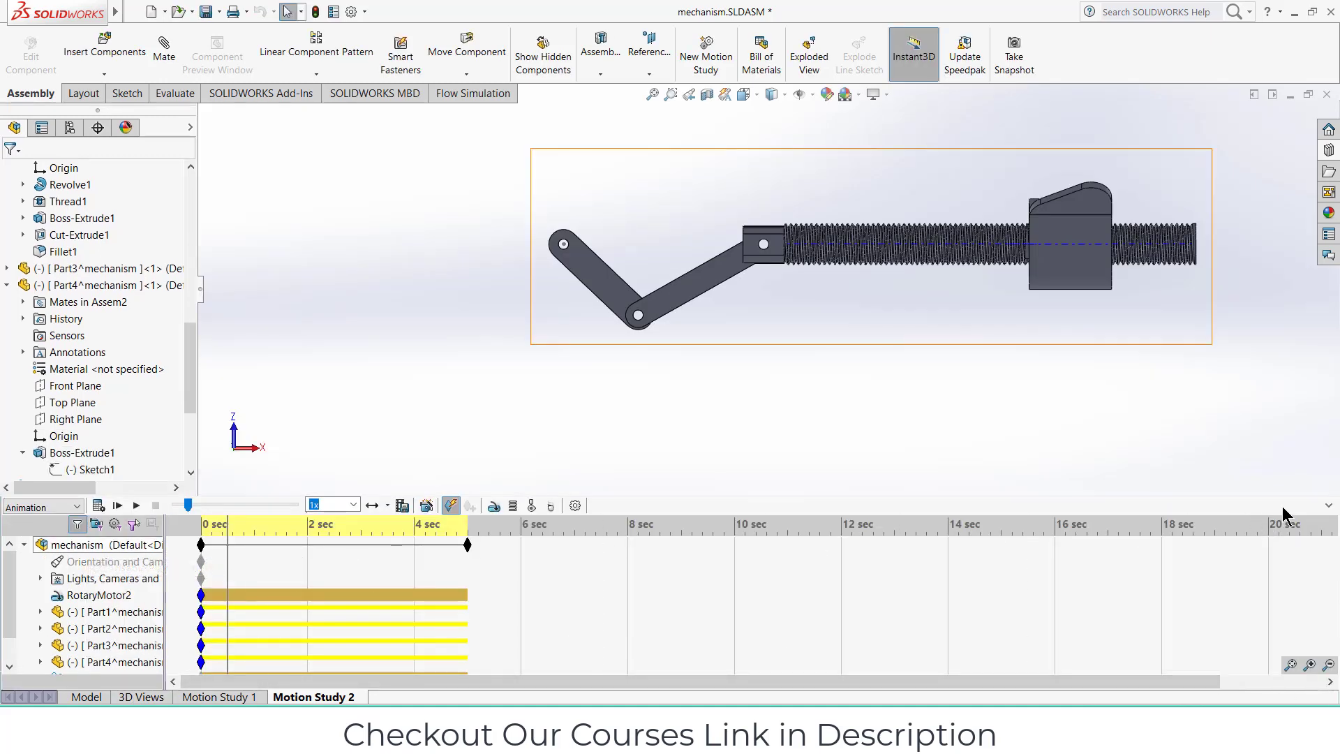
- Collapse the timeline, orient the assembly obliquely, and recalculate Motion Study 2
left_click(1328, 507)
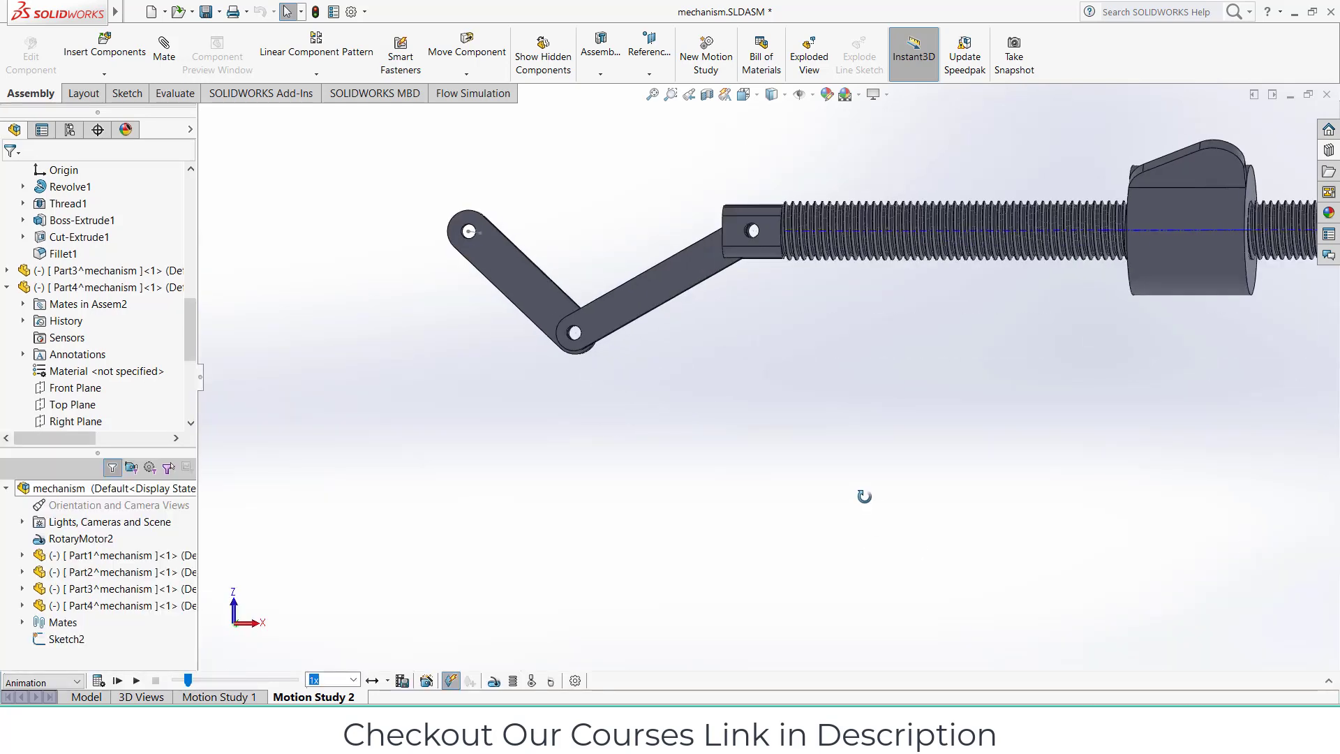
middle_click_drag(846, 551, 710, 203)
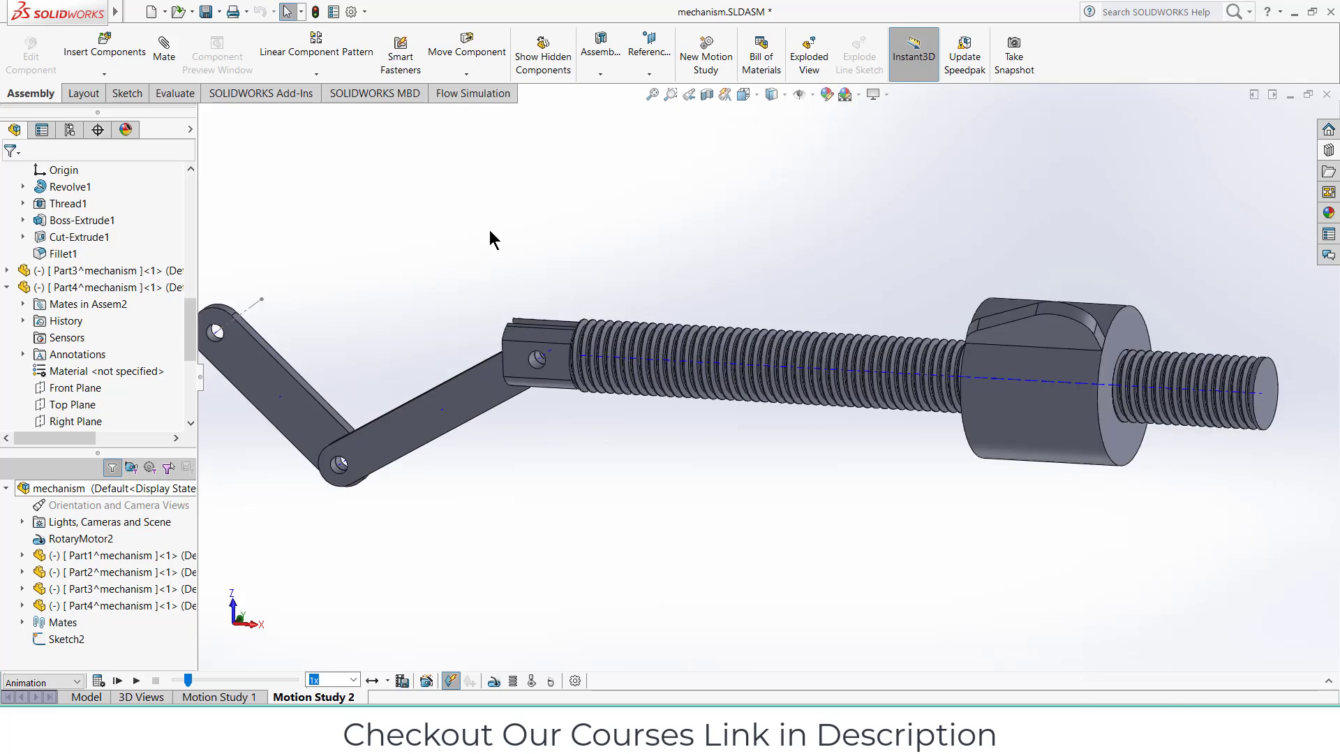
left_click(98, 680)
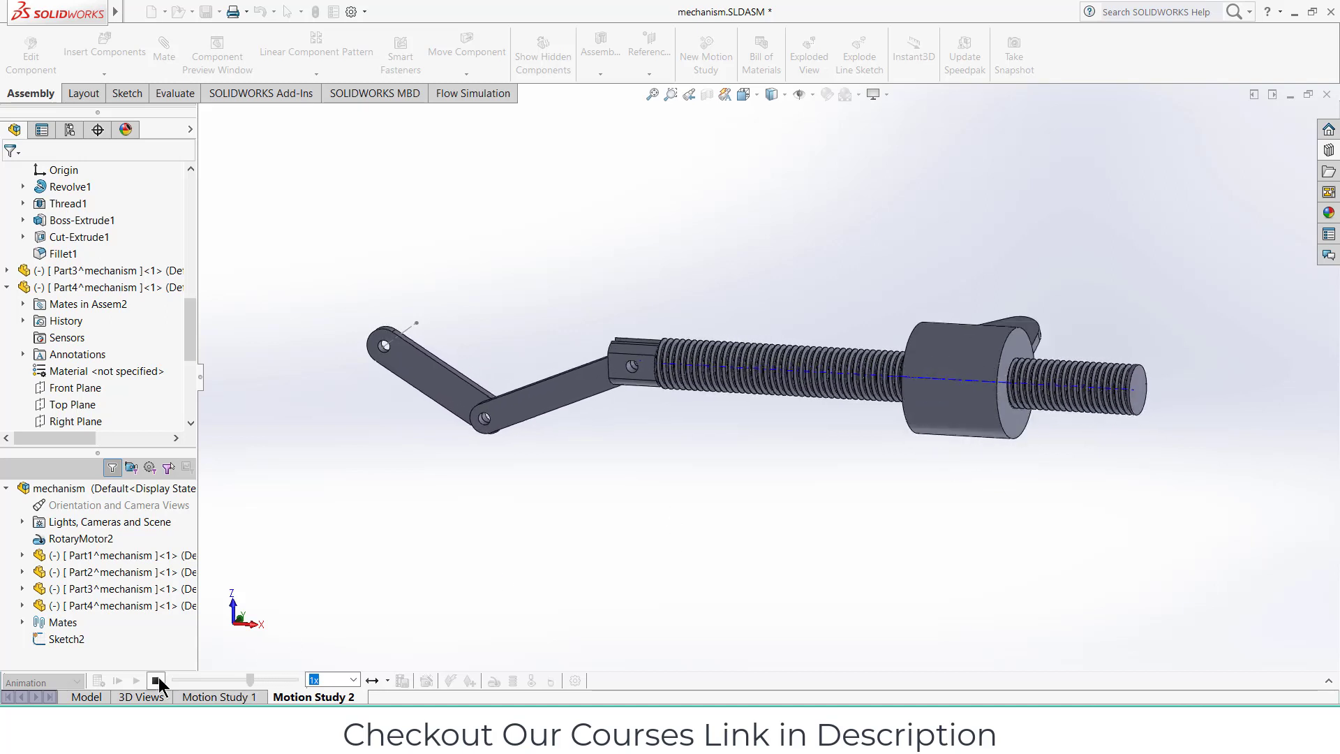
- Switch to Motion Study 1, orient the mechanism obliquely, hide the axis and sketch lines, and recalculate the study
left_click(224, 696)
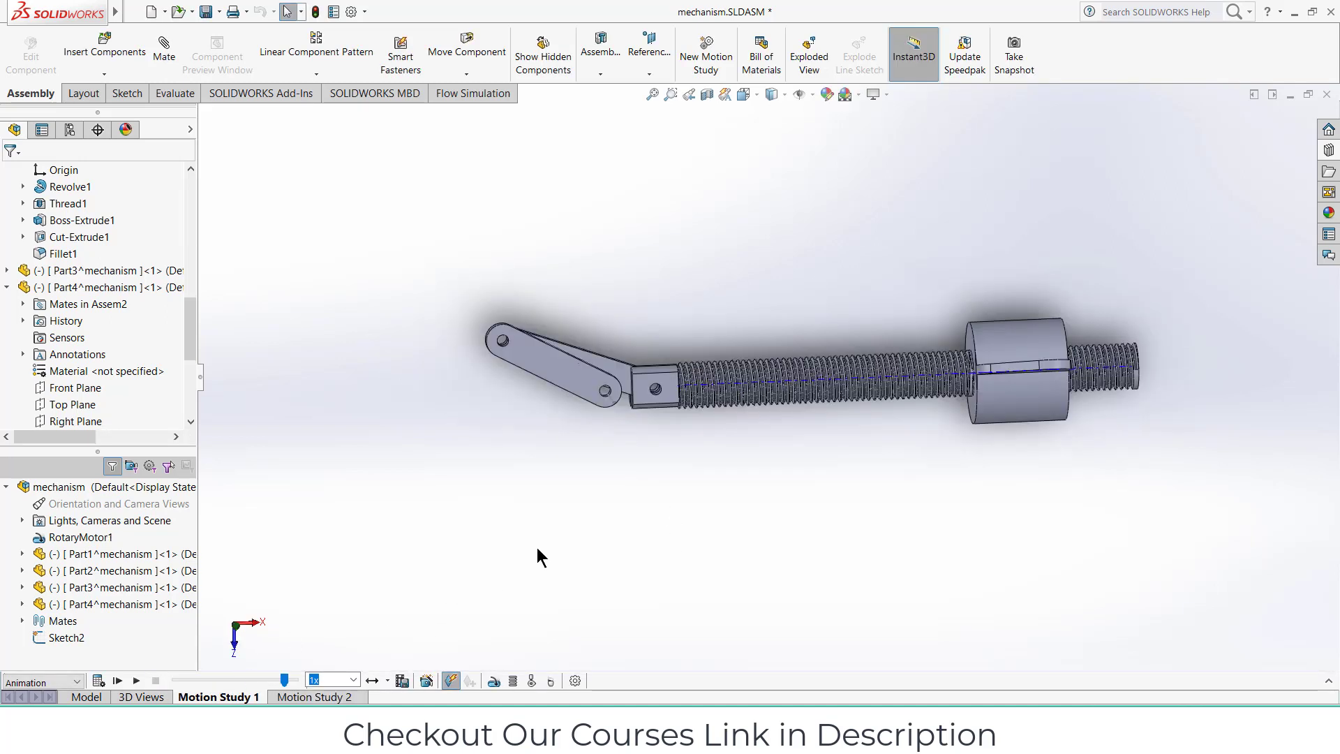
left_click(744, 97)
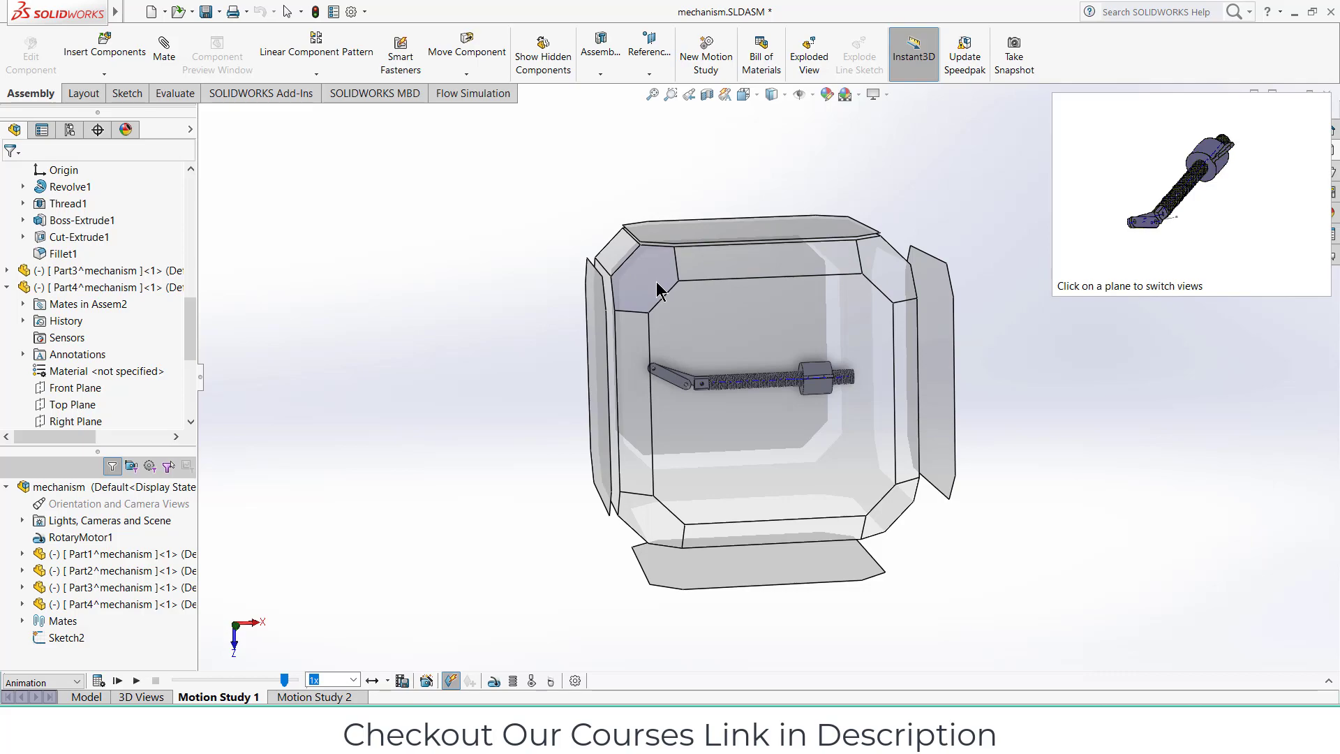
left_click(876, 269)
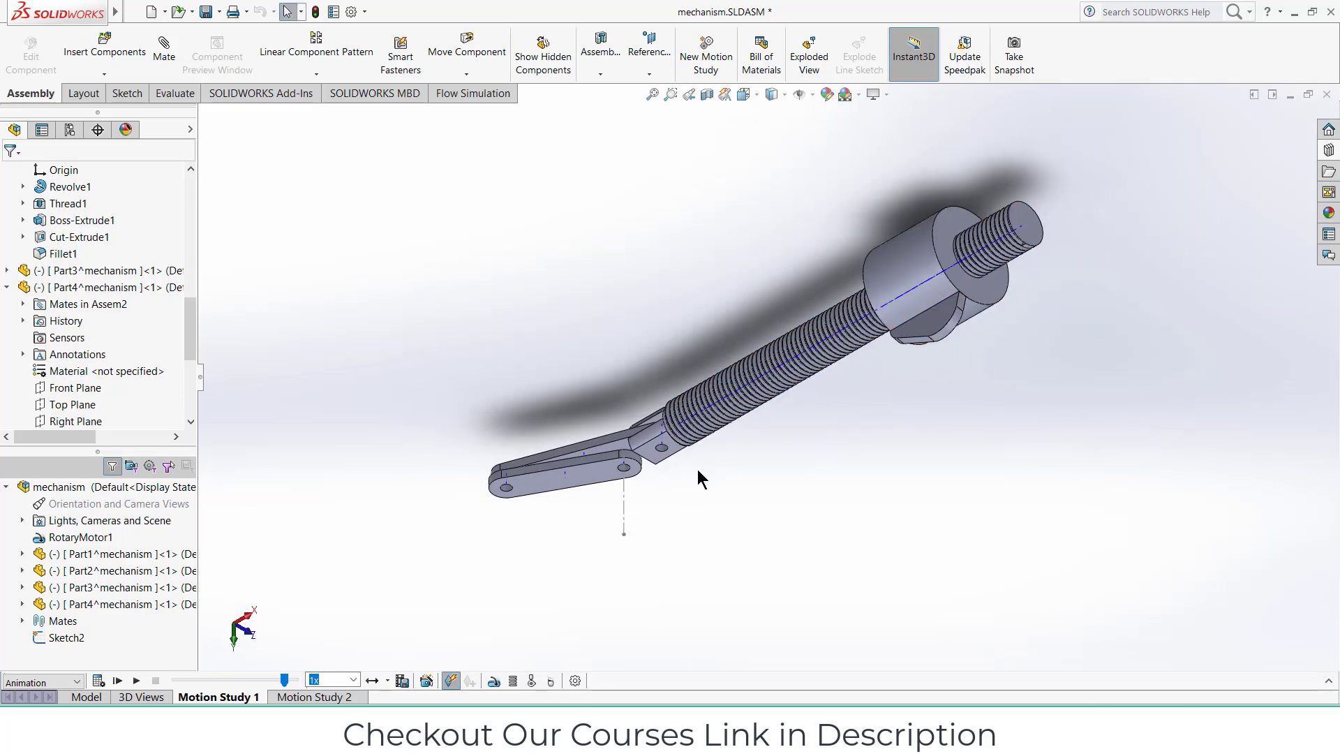
mouse_move(723, 152)
middle_mouse_down()
mouse_move(793, 198)
mouse_move(795, 140)
mouse_move(835, 97)
mouse_move(834, 279)
mouse_move(787, 311)
middle_mouse_up()
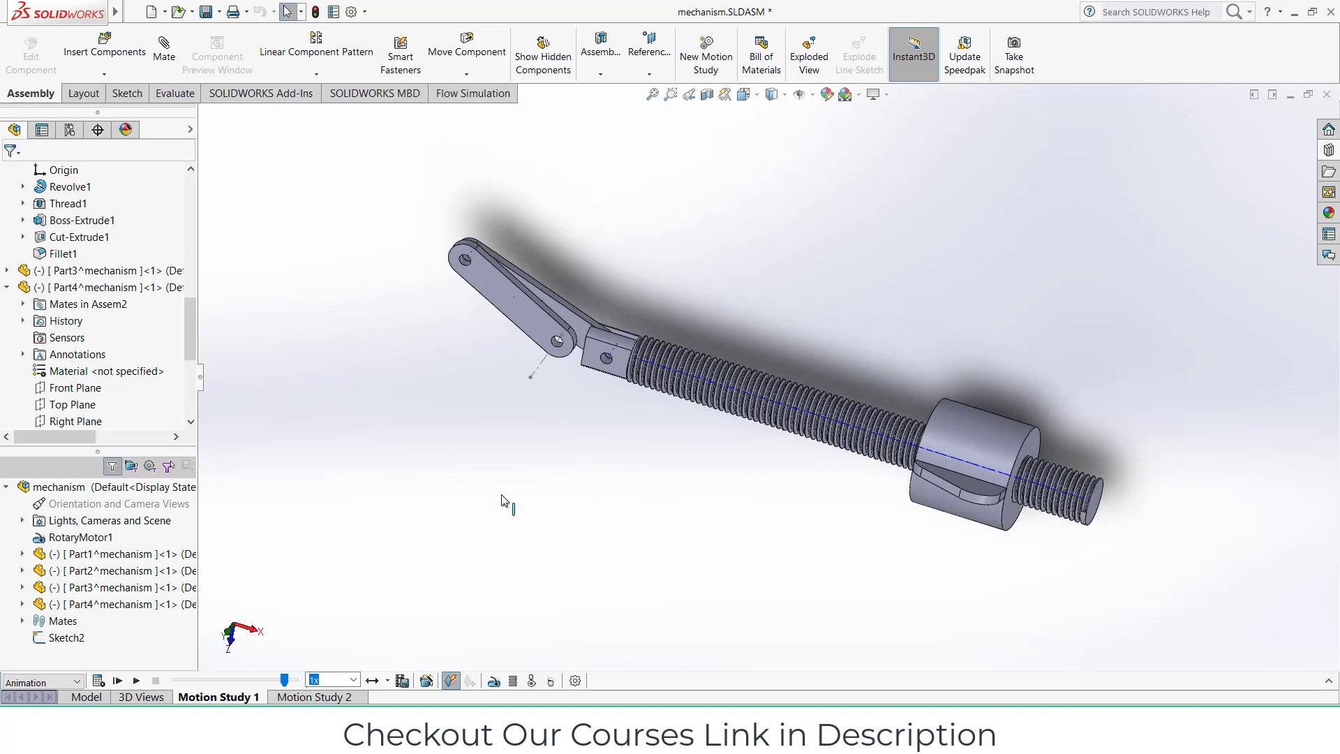
left_click(813, 96)
left_click(98, 682)
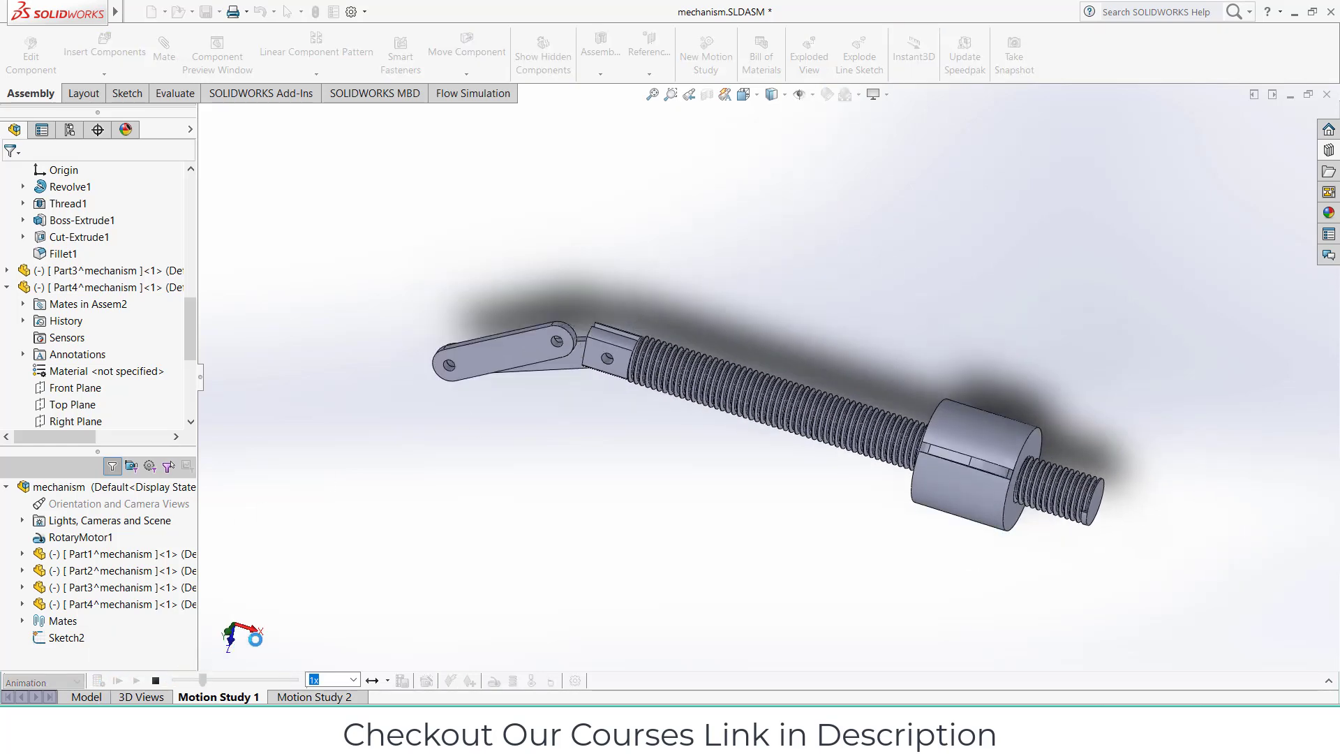